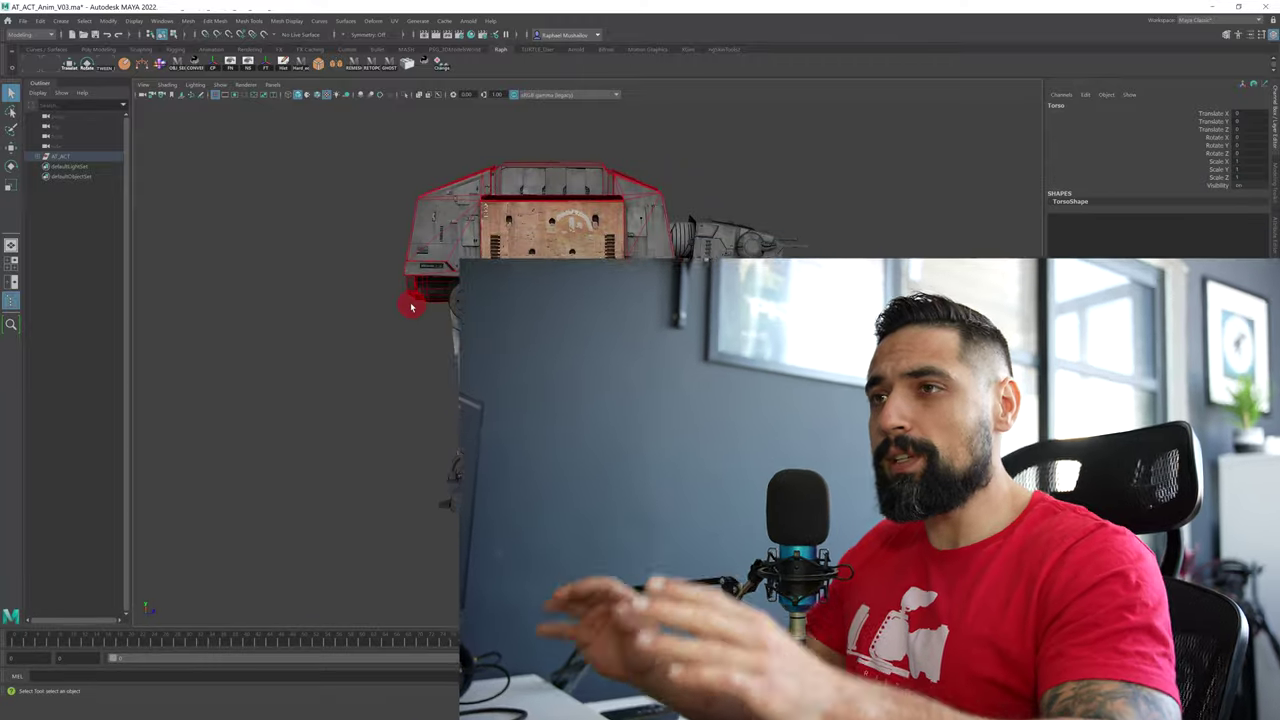
- Select the AT_ACT group and examine how the walker's feet sit relative to the world origin
left_click_drag(409, 294, 652, 377, "alt")
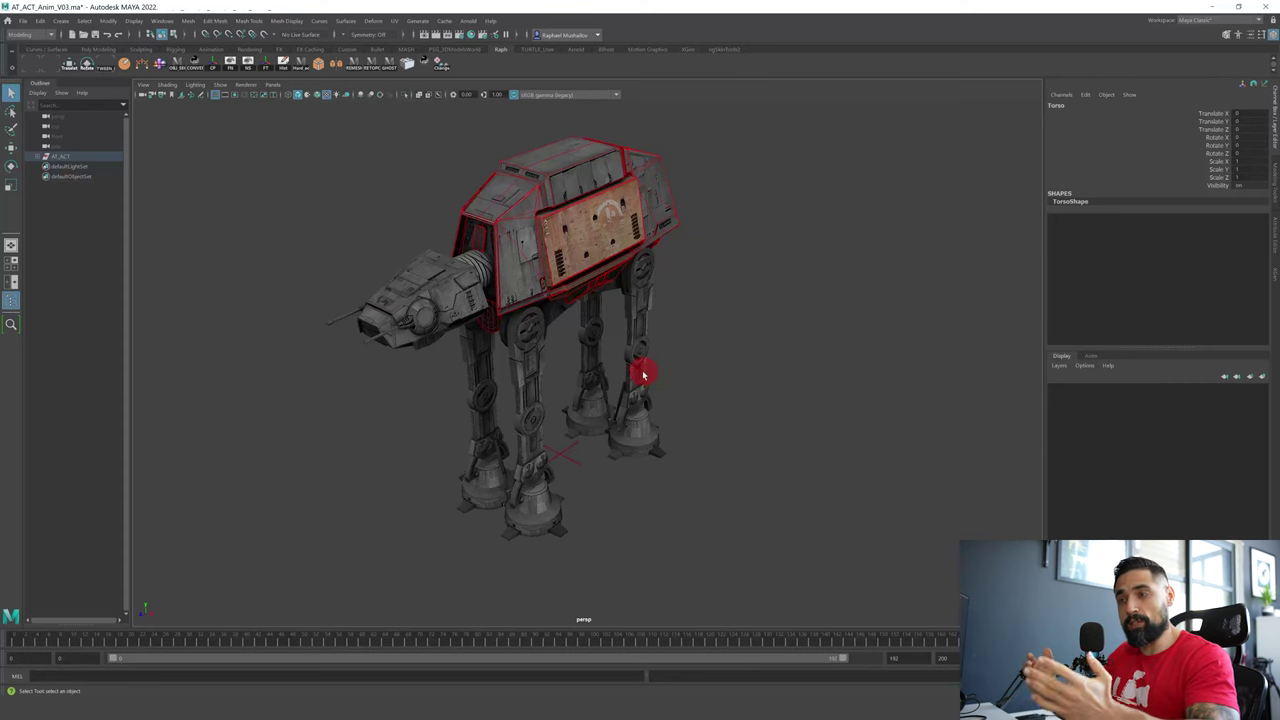
left_click(70, 157)
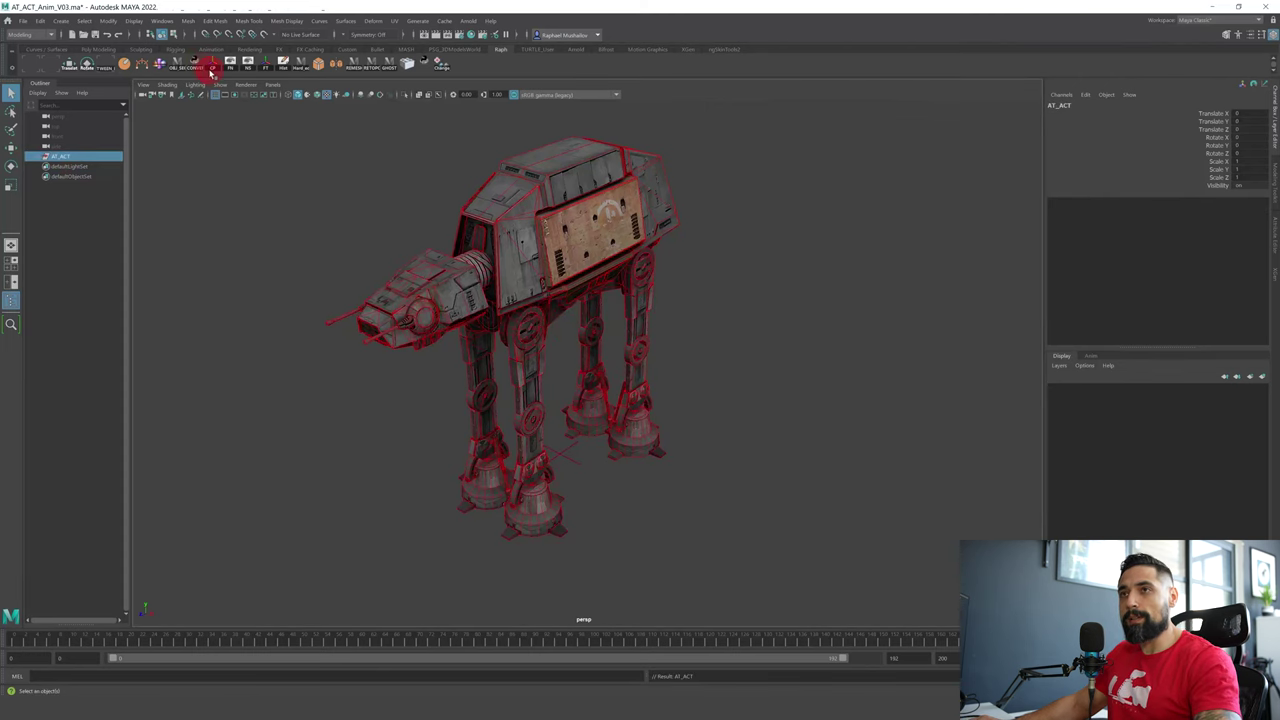
left_click_drag(314, 251, 517, 342, "alt")
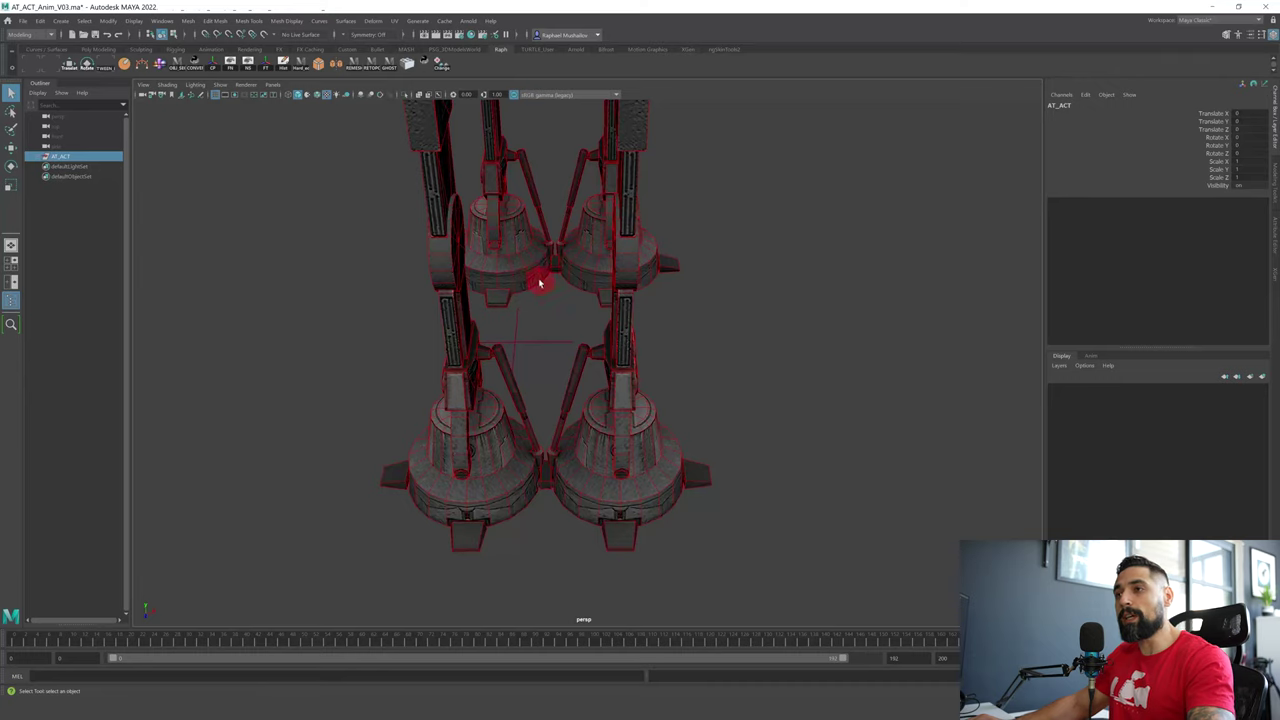
left_click_drag(551, 320, 503, 288, "alt")
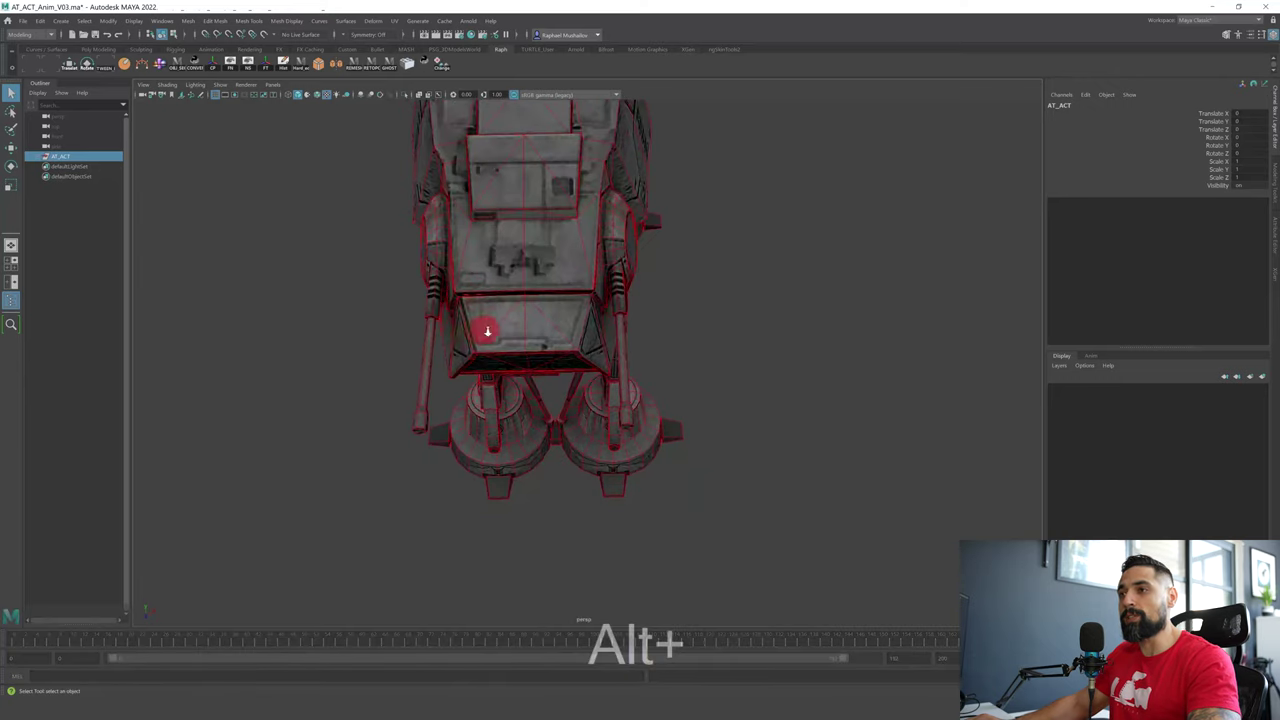
left_click_drag(486, 331, 597, 354, "alt")
middle_click_drag(597, 354, 683, 451, "alt")
left_click_drag(683, 451, 418, 380, "alt")
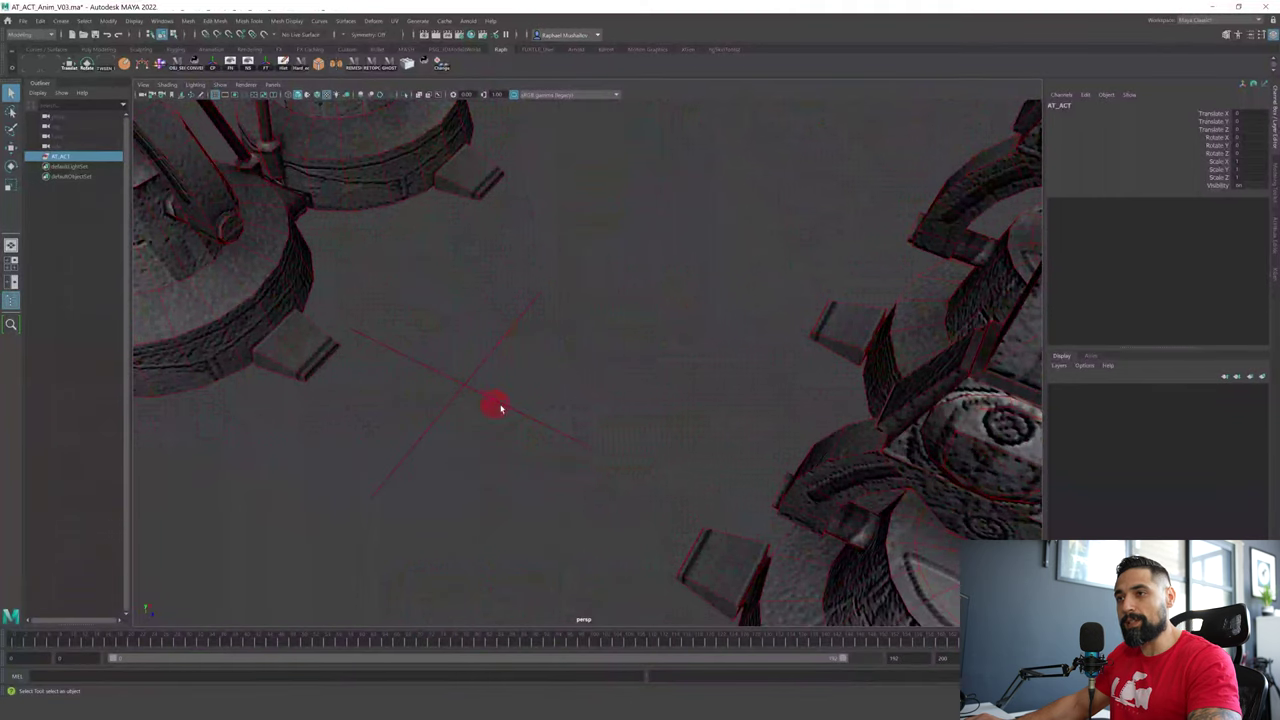
left_click_drag(543, 377, 574, 349, "alt")
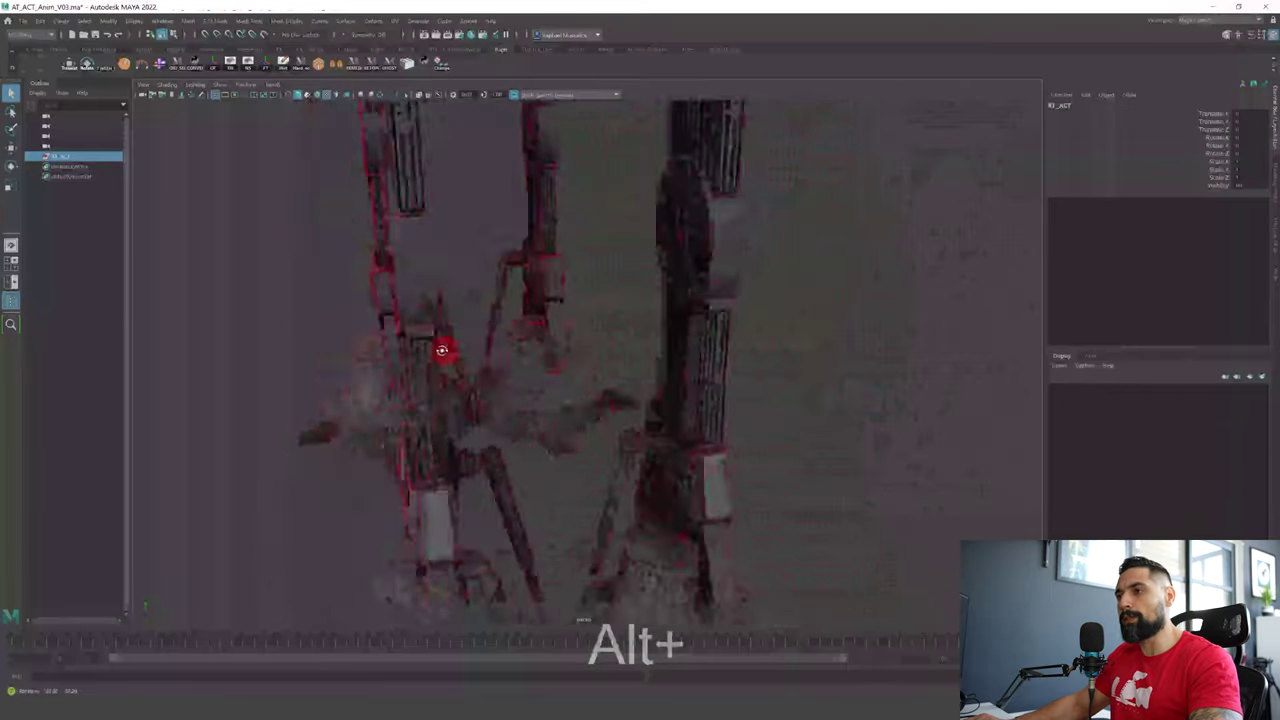
left_click_drag(441, 350, 625, 302, "alt")
- Try repositioning the AT_ACT group's pivot freely toward the legs, and undo that move
key("w")
left_click_drag(500, 242, 577, 468, "alt")
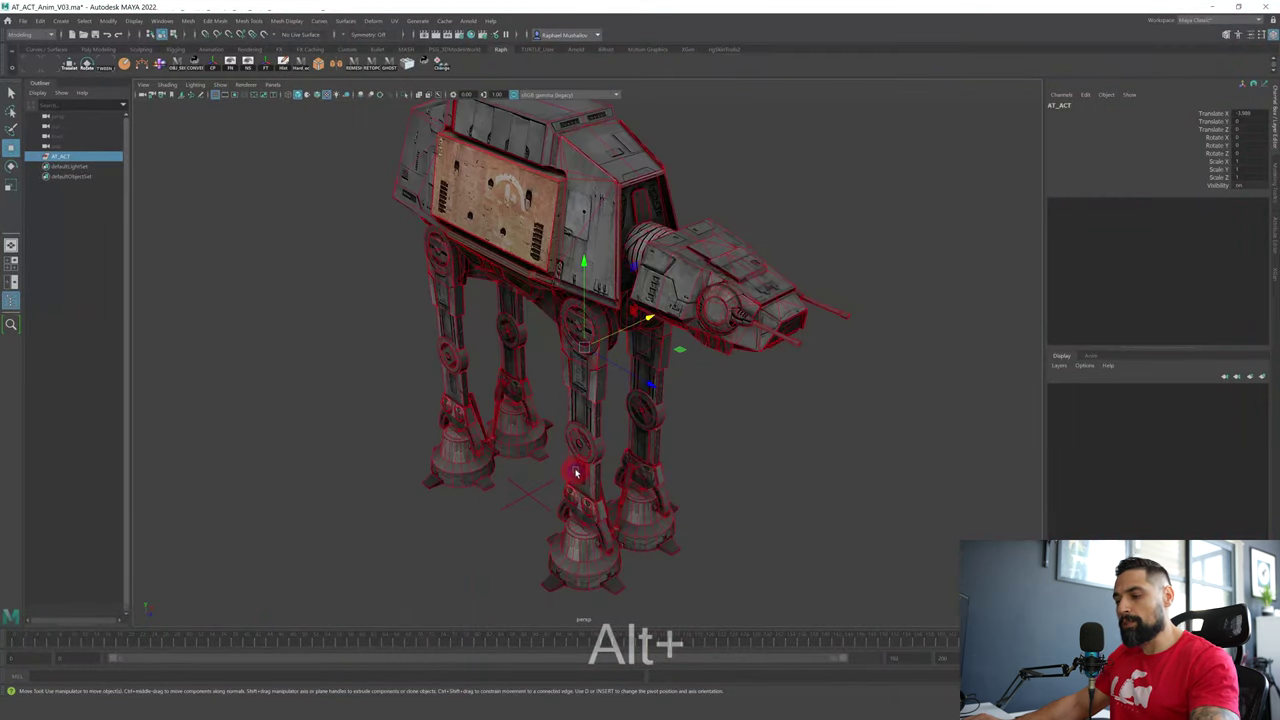
key("Insert")
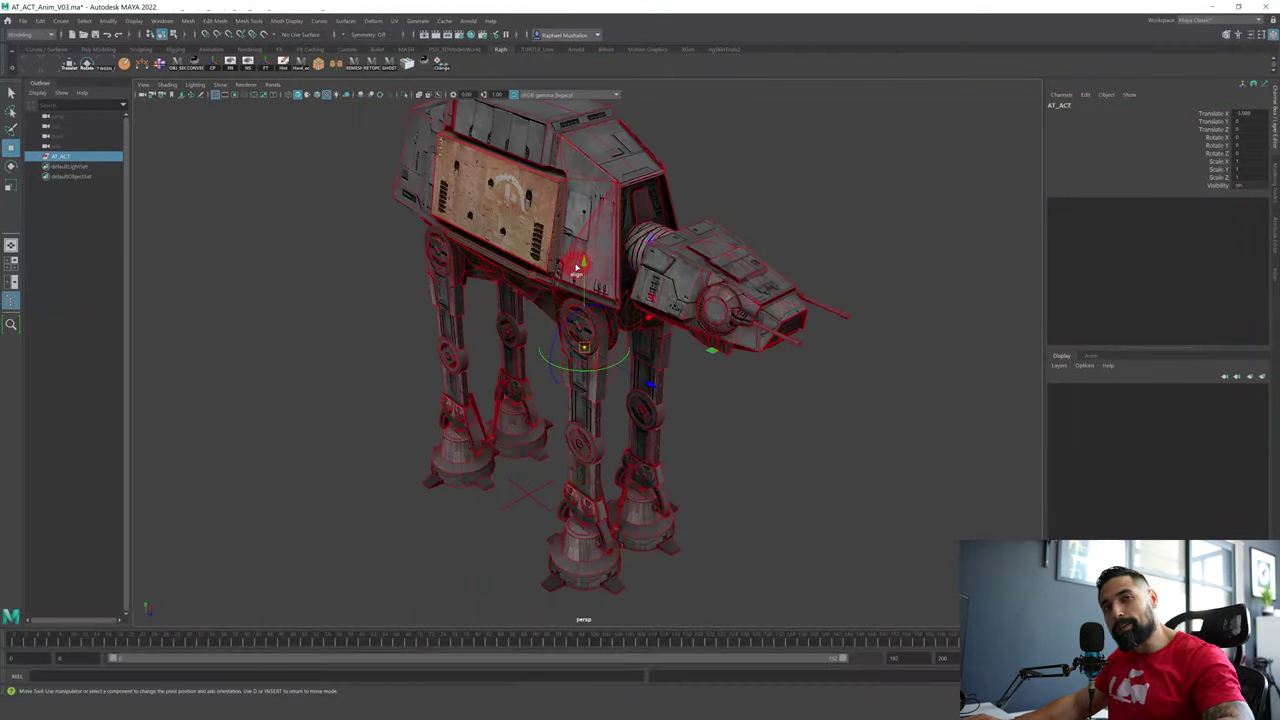
left_click_drag(651, 333, 477, 245, "alt")
key("Insert")
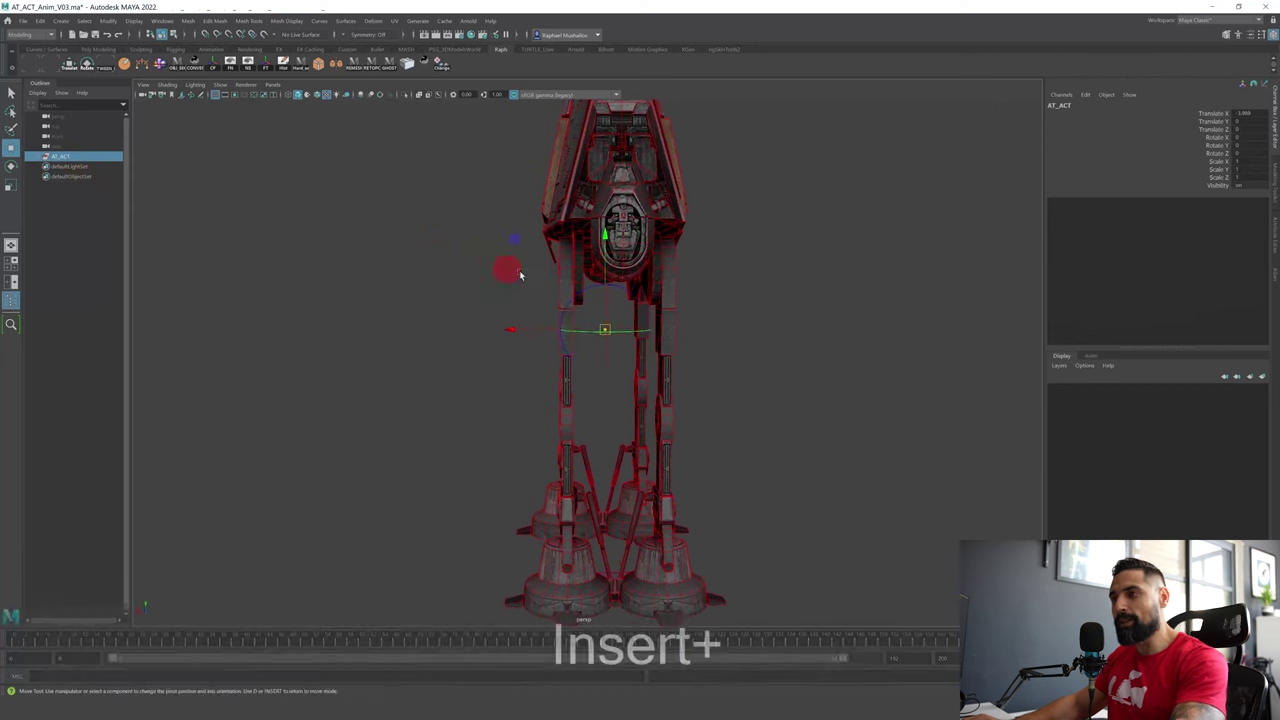
left_click_drag(546, 297, 643, 344, "alt")
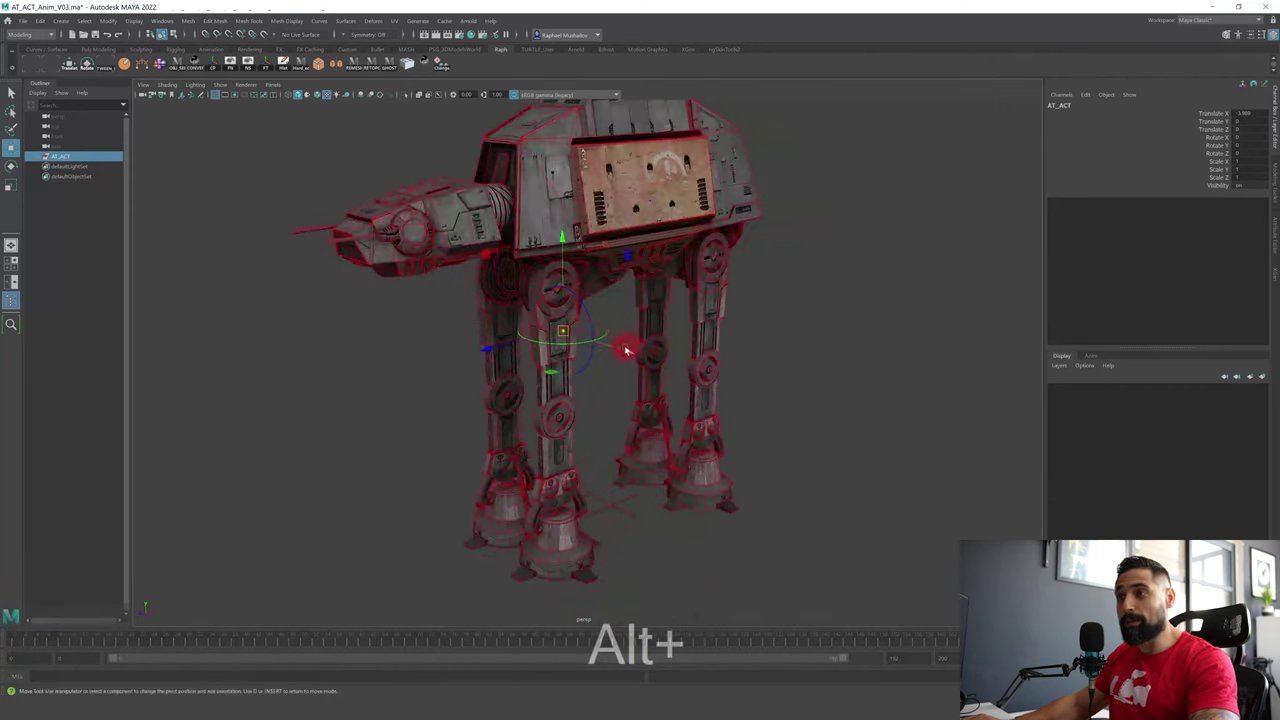
left_click_drag(562, 332, 634, 384)
key("q")
key("w")
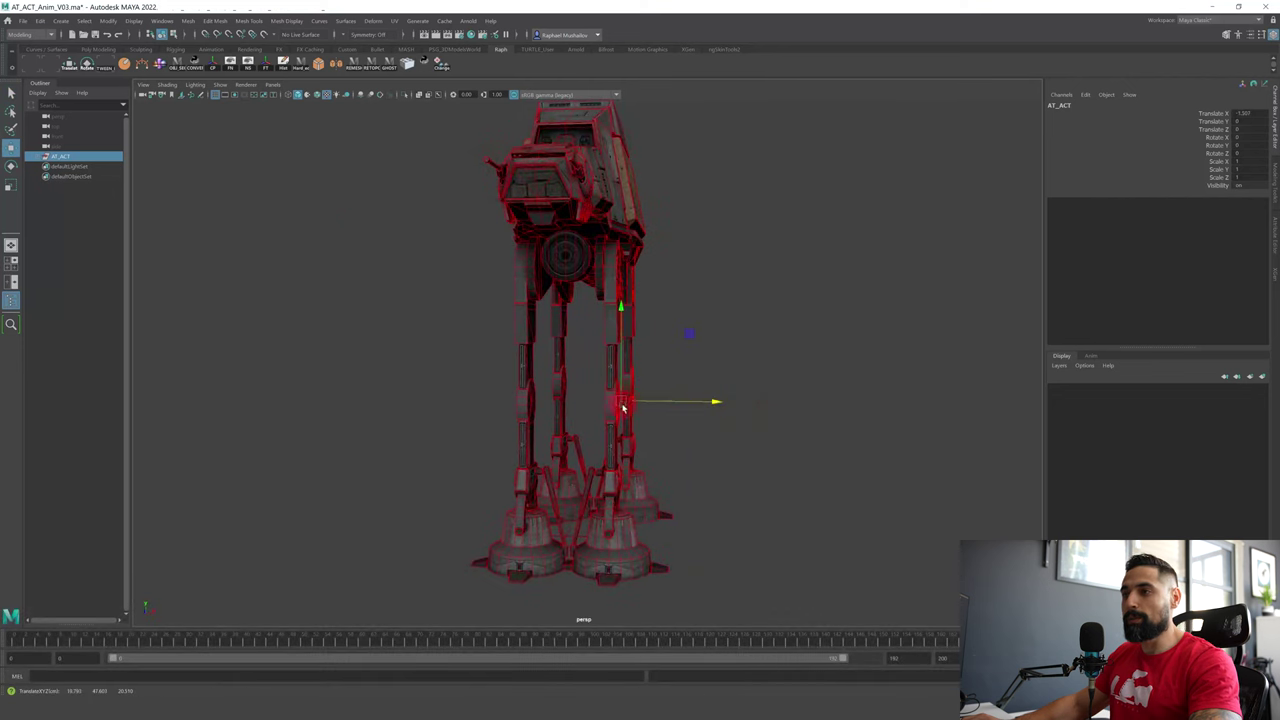
key("ctrl+alt+z")
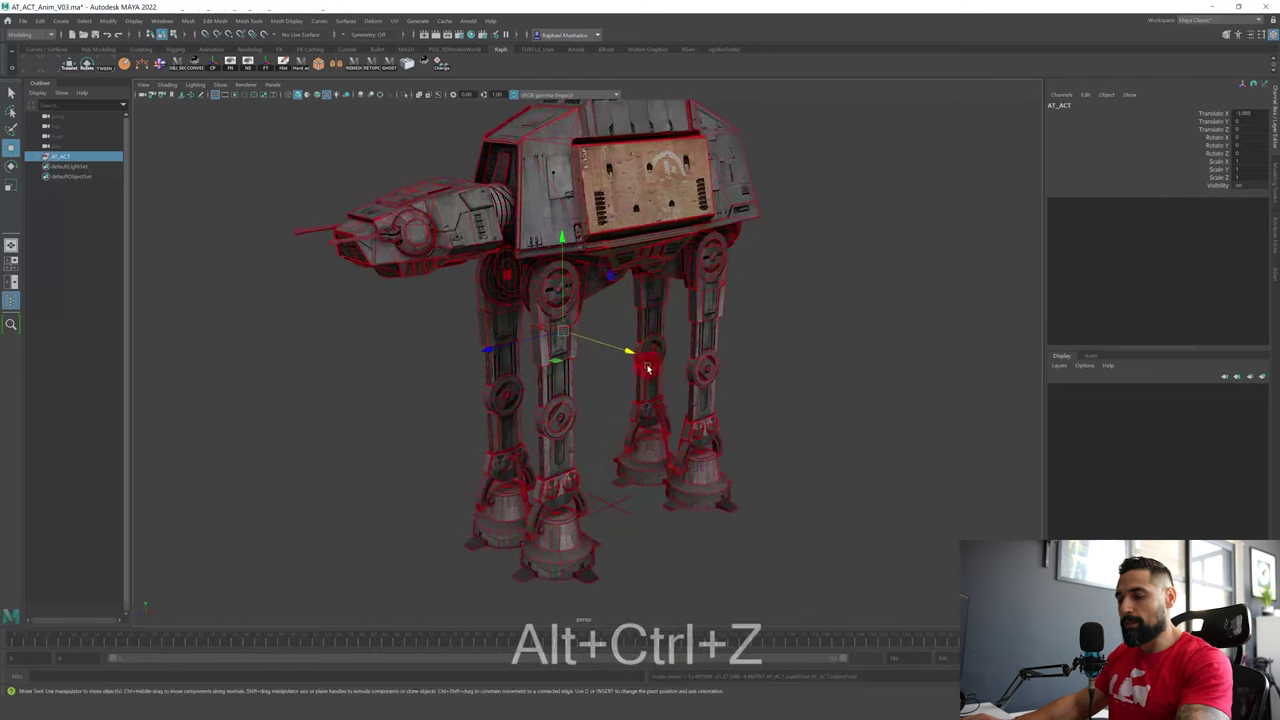
- Lower the AT_ACT group's pivot to ground level at the base of the front feet
key("Insert")
left_click_drag(571, 238, 568, 445)
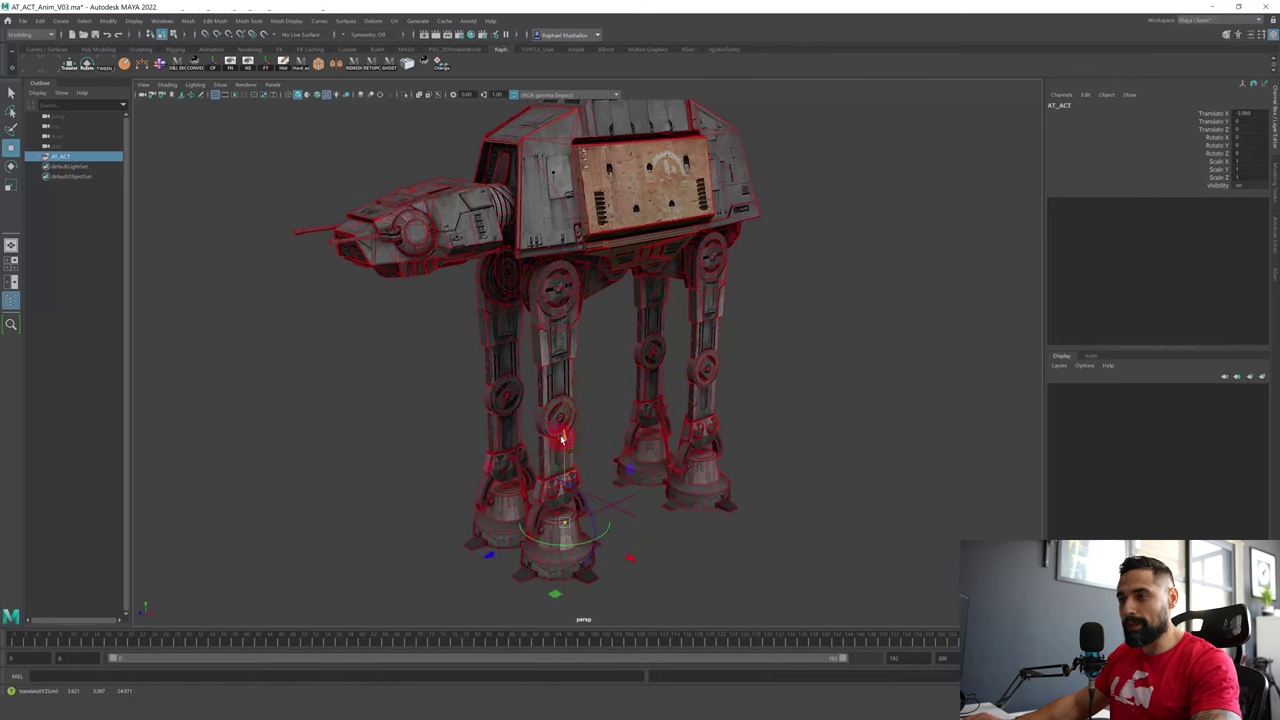
left_click_drag(603, 576, 467, 232)
key("v")
key("q")
key("w")
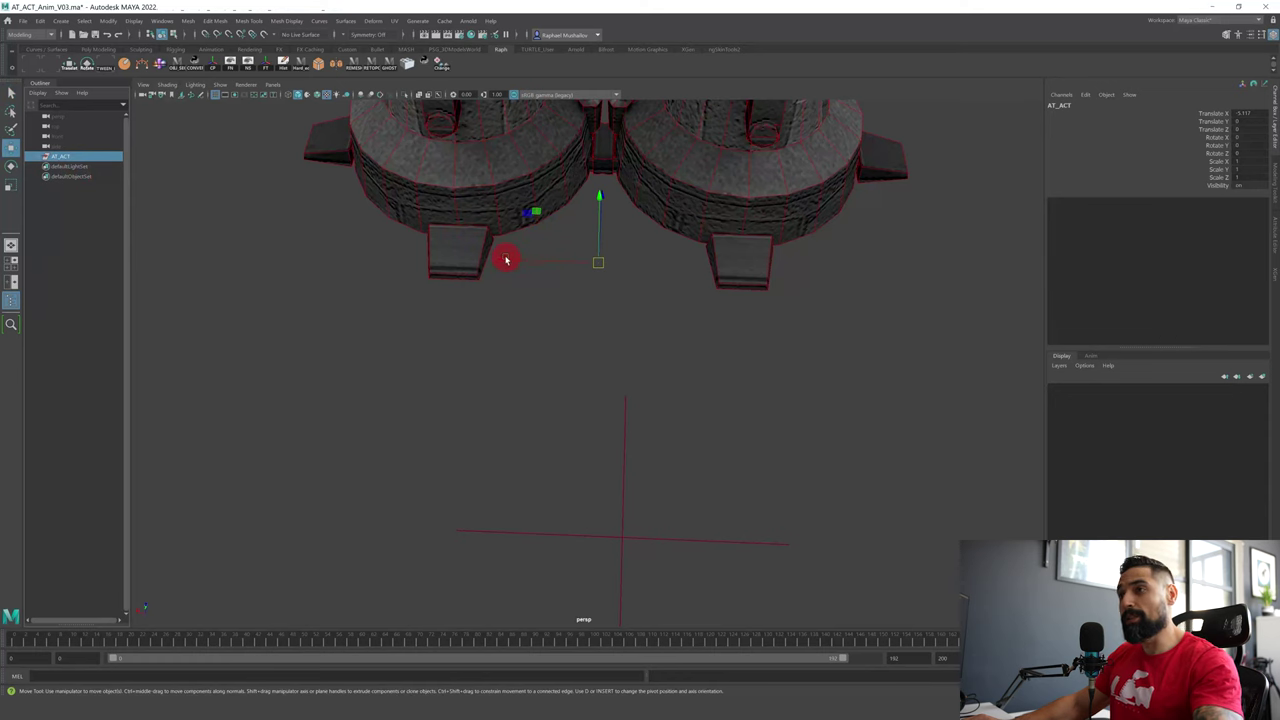
- Move the AT_ACT group sideways and snap its pivot to the grid origin along the X axis
mouse_move(507, 263)
left_mouse_down()
mouse_move(494, 263)
mouse_move(531, 261)
mouse_move(457, 261)
mouse_move(531, 263)
mouse_move(489, 259)
mouse_move(506, 270)
left_mouse_up()
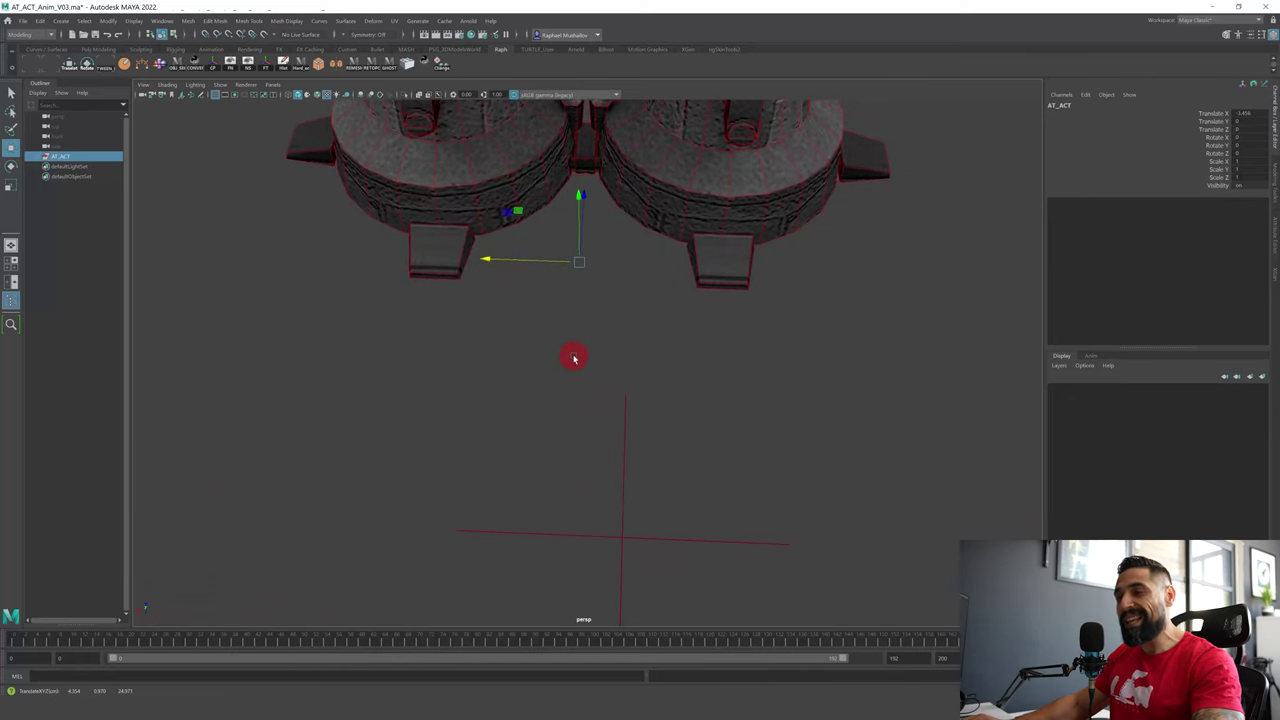
key("x")
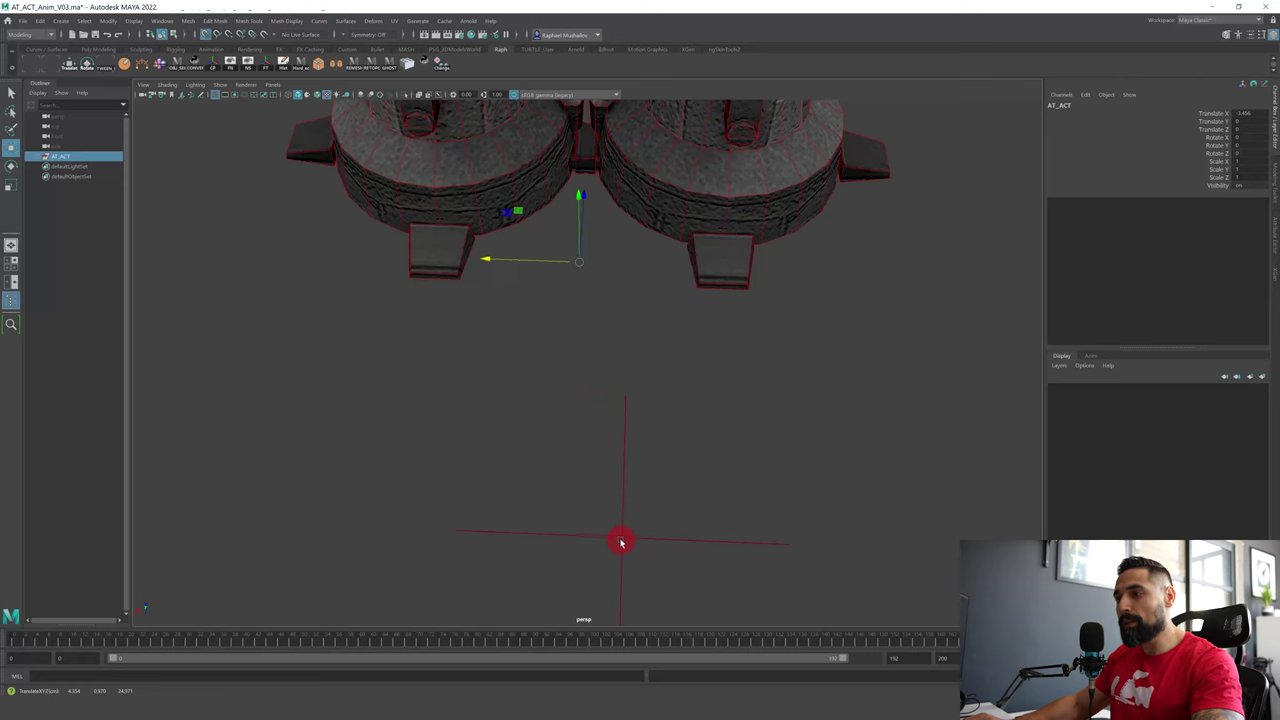
middle_click_drag(622, 540, 624, 540)
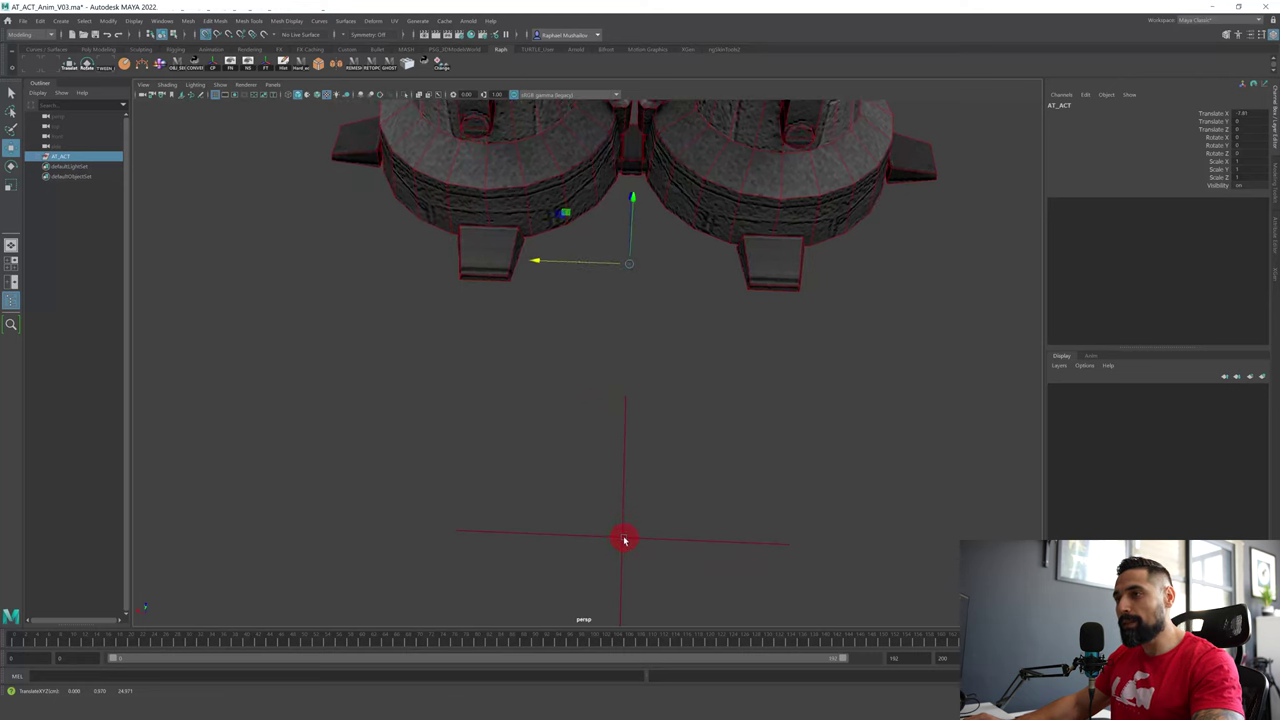
- Shift the AT_ACT group along the Z axis so the world origin lies between the front and rear feet
left_click_drag(627, 340, 598, 458, "alt")
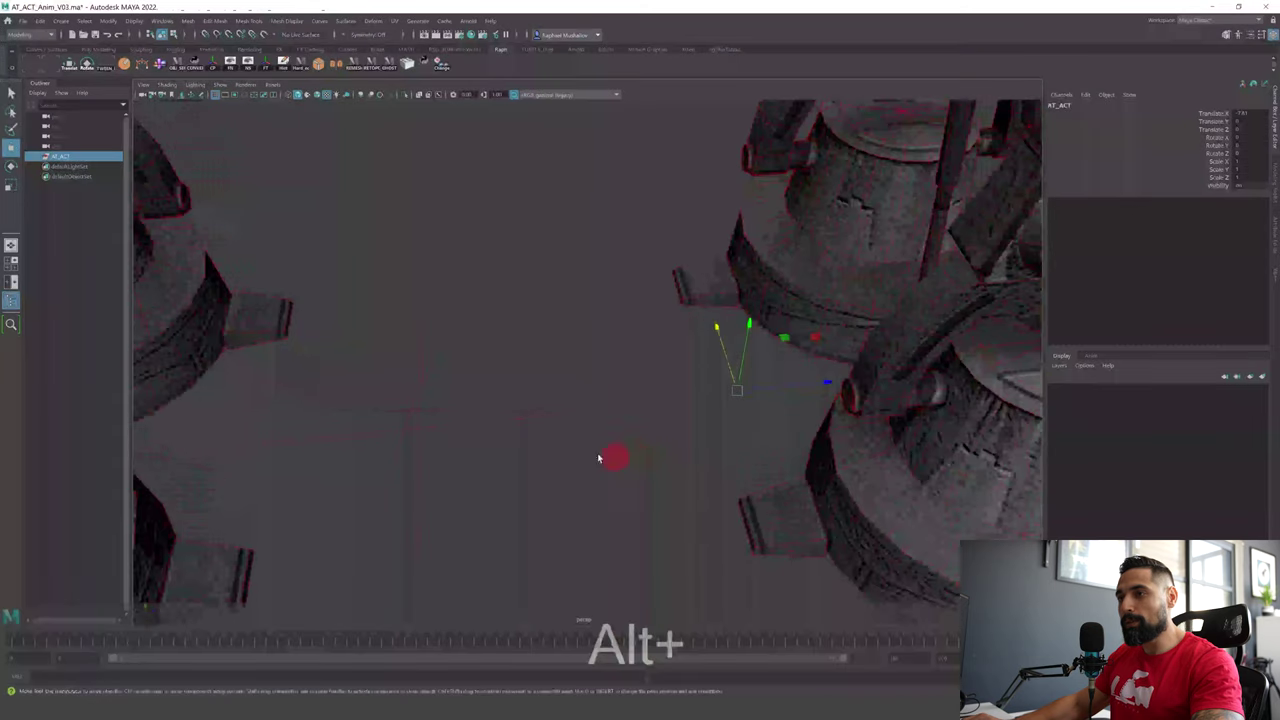
left_click(728, 376)
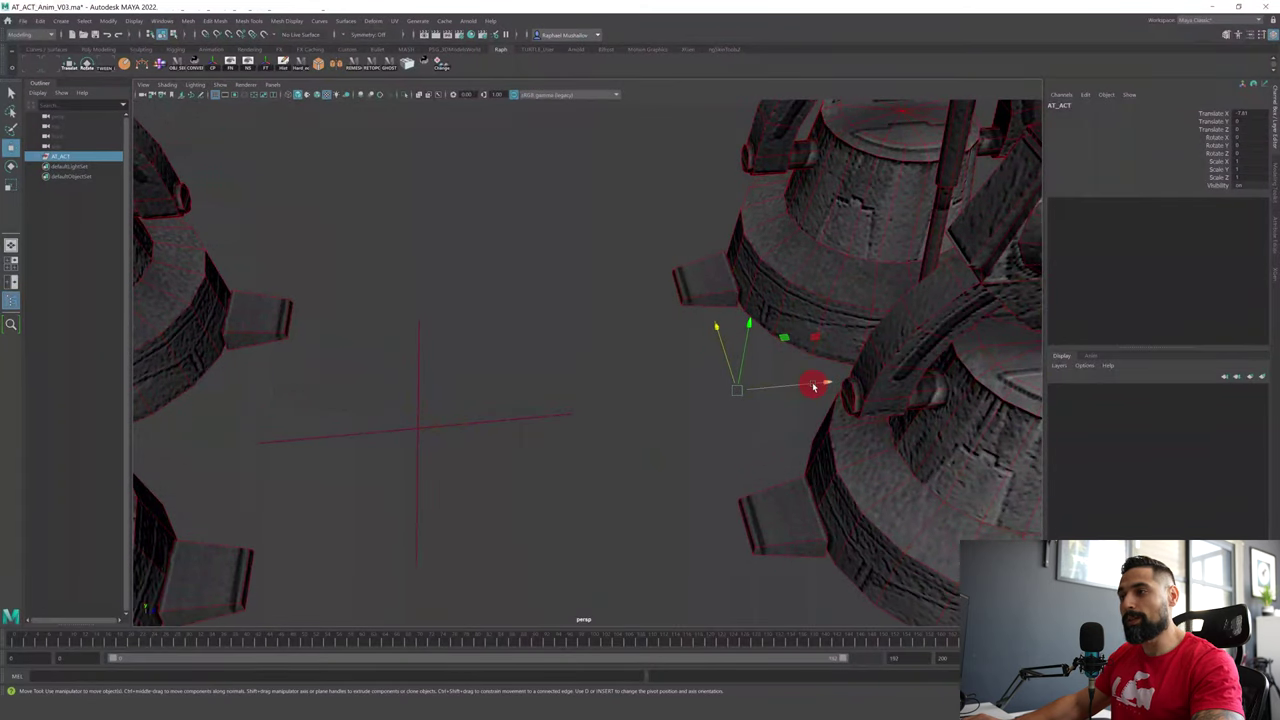
left_click_drag(828, 384, 808, 381)
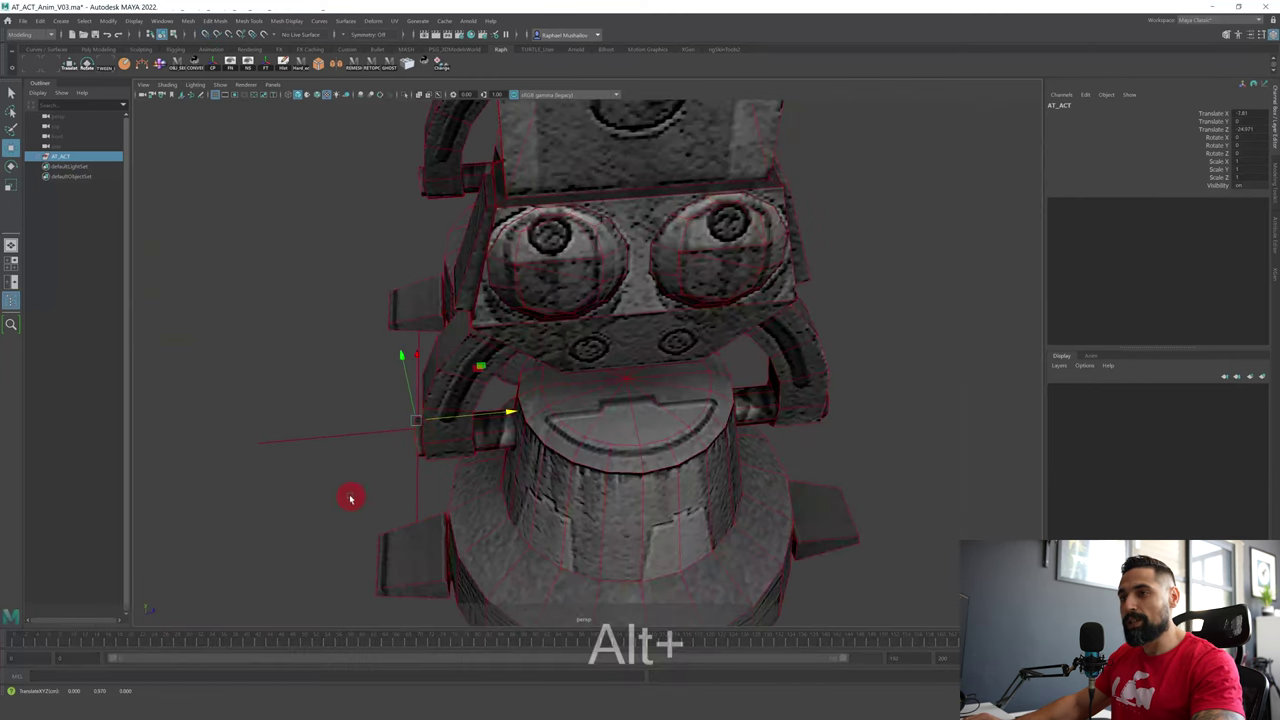
left_click_drag(349, 500, 634, 326, "alt")
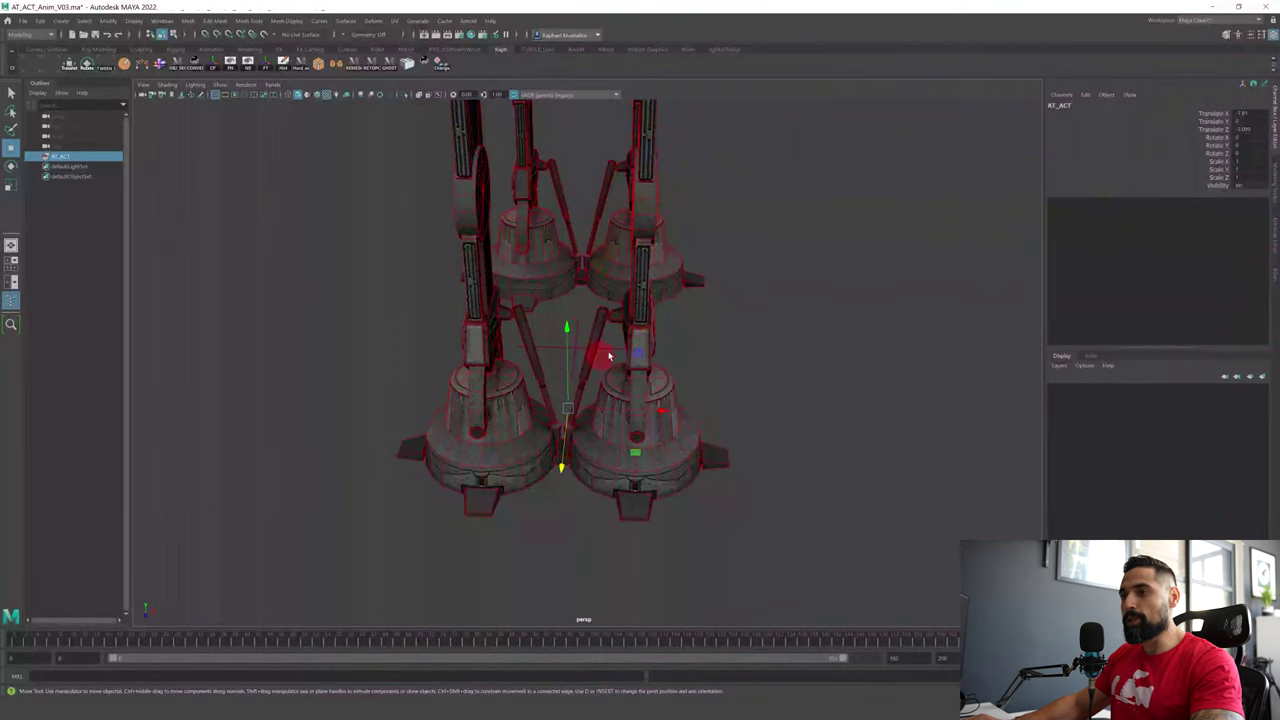
- Freeze the translate, rotate and scale transformations of the AT_ACT group, with Preserve normals enabled
left_click_drag(1227, 161, 1228, 169)
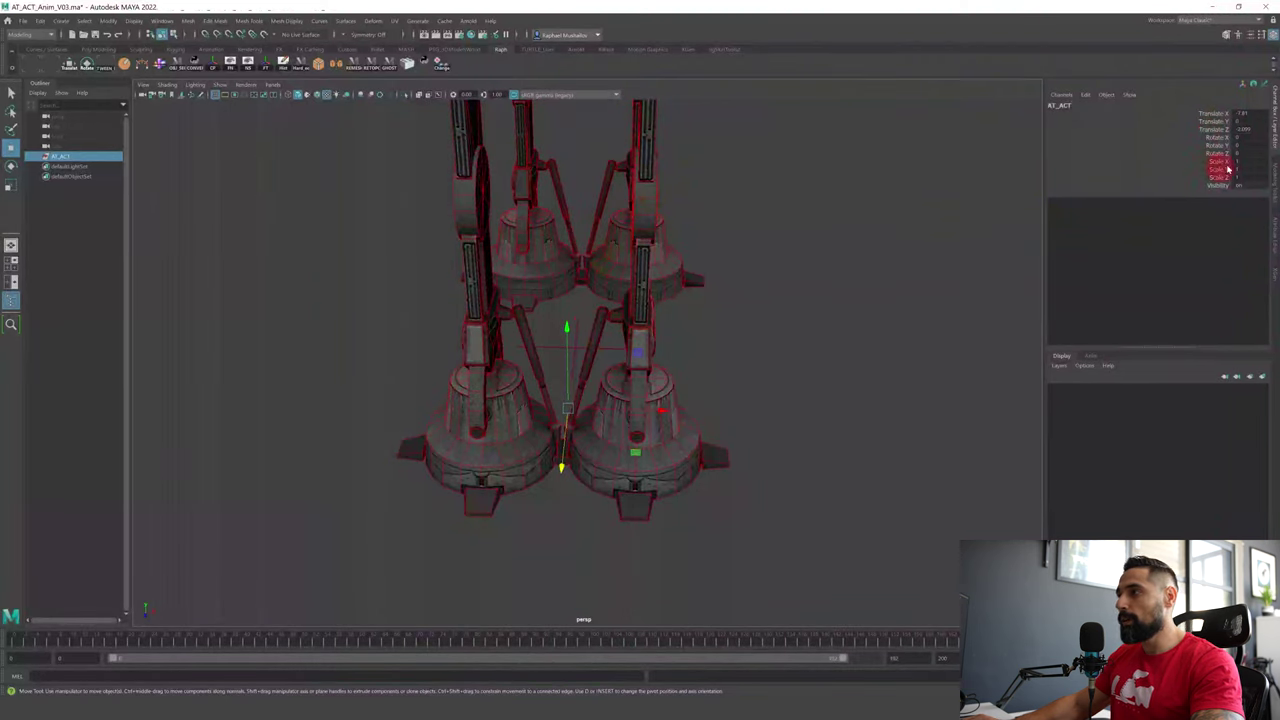
double_click(1248, 113)
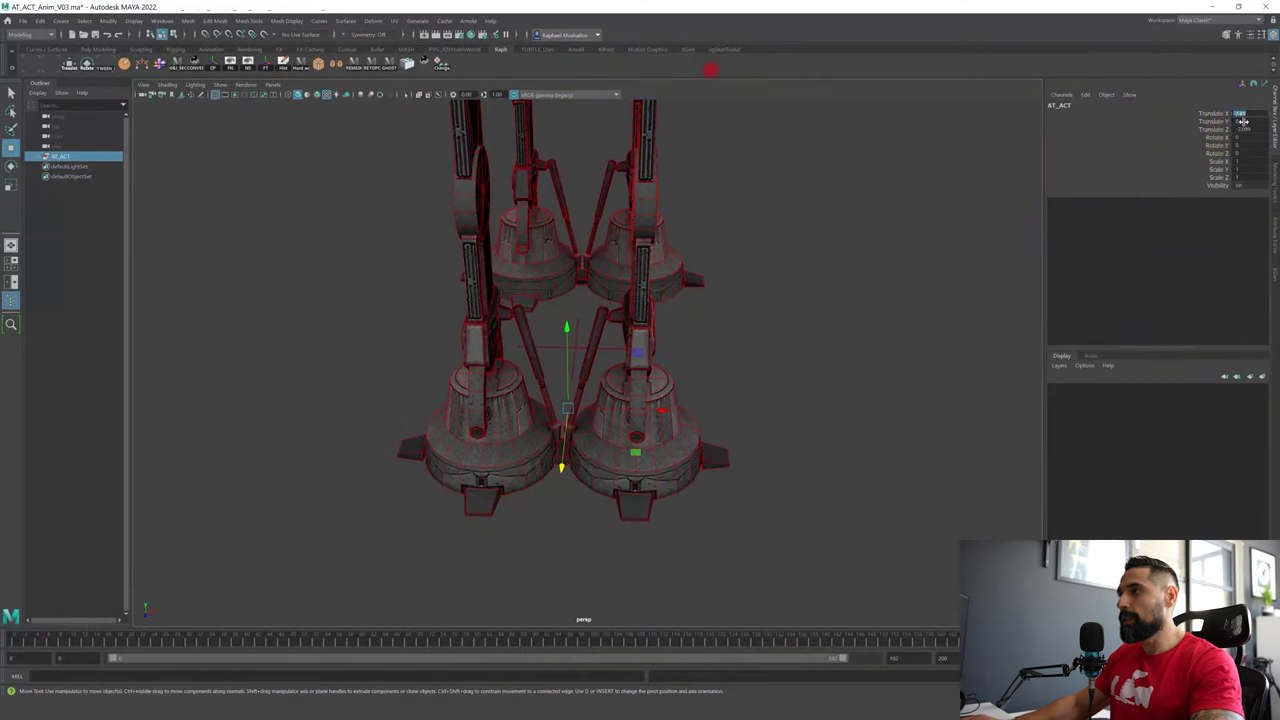
double_click(1246, 130)
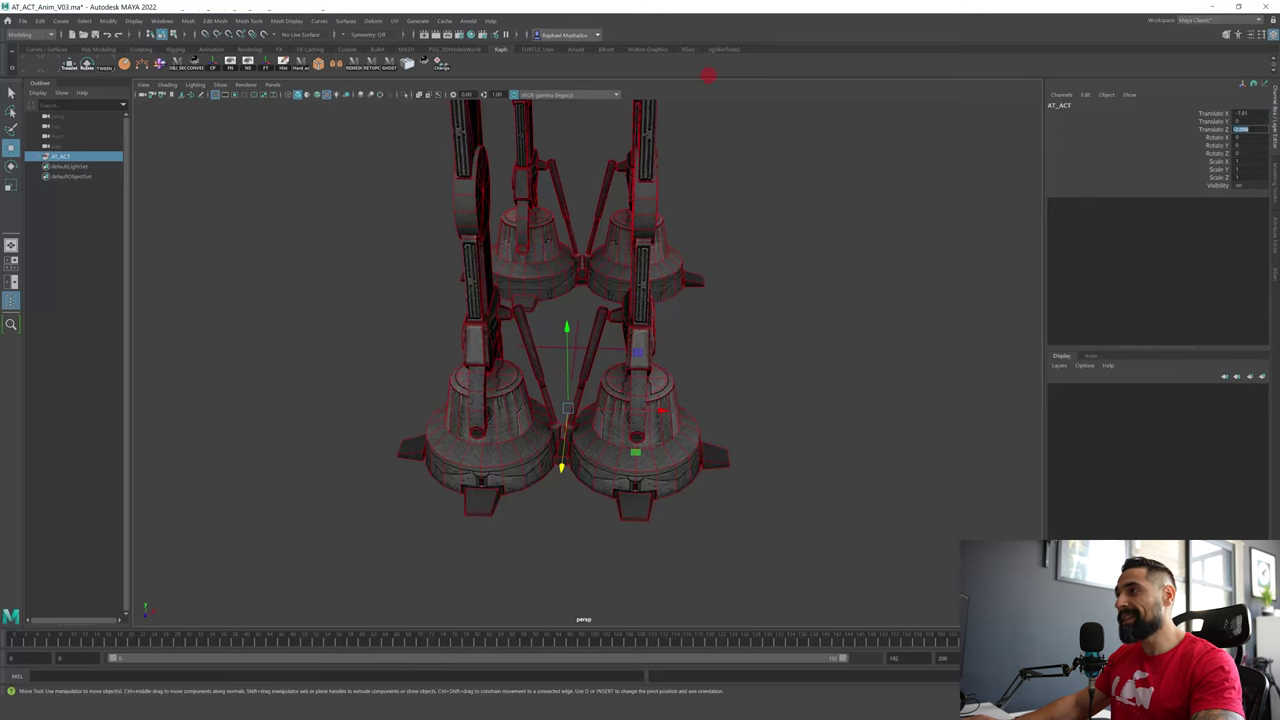
left_click_drag(850, 235, 651, 263, "alt")
left_click(66, 158)
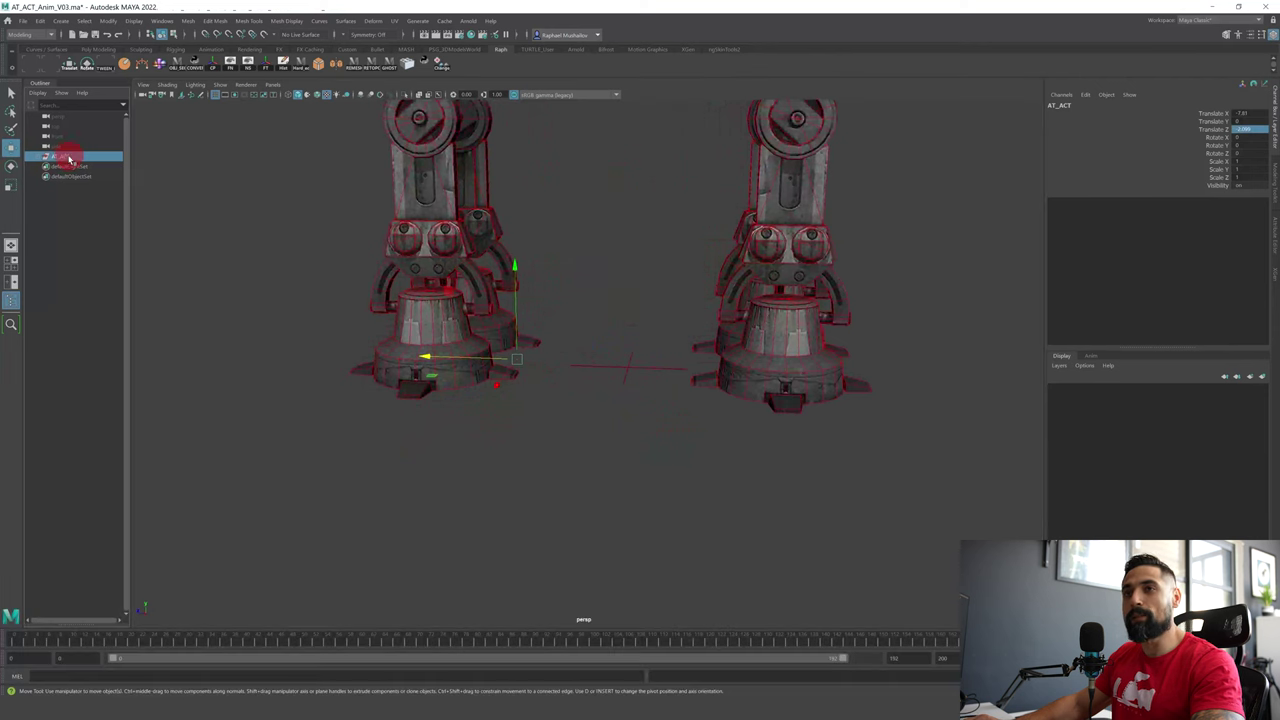
left_click(107, 20)
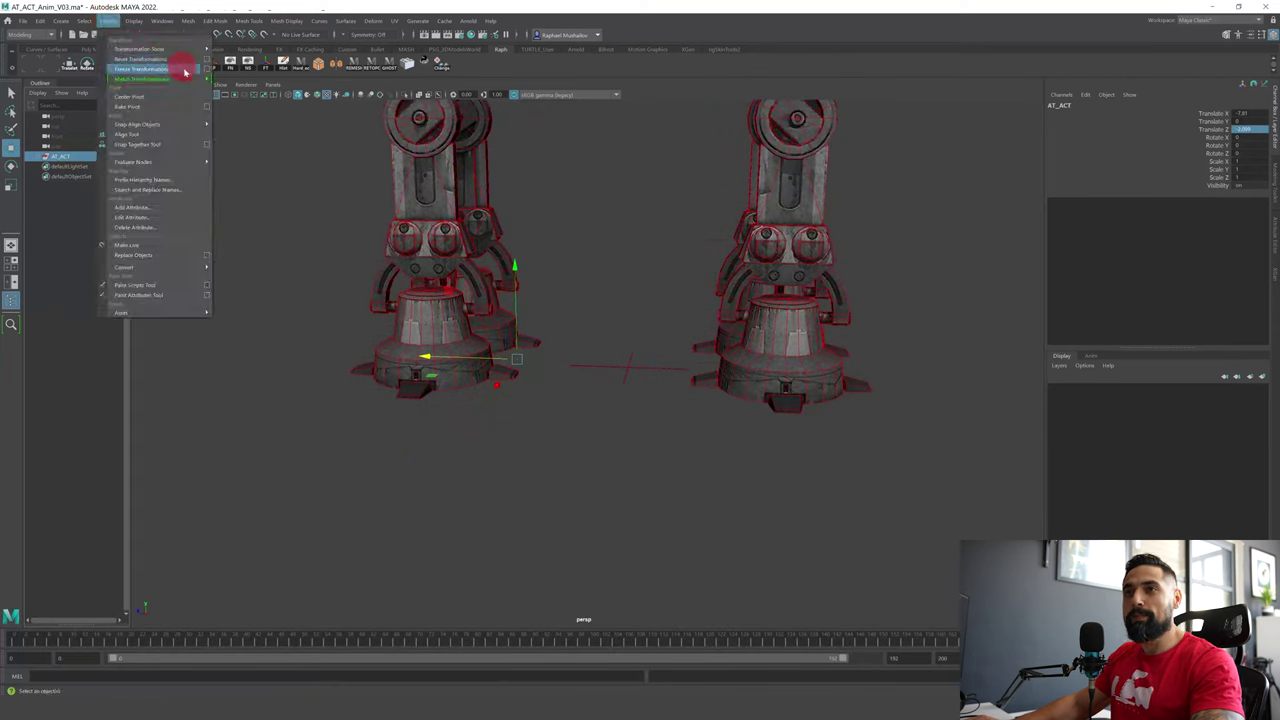
left_click(208, 70)
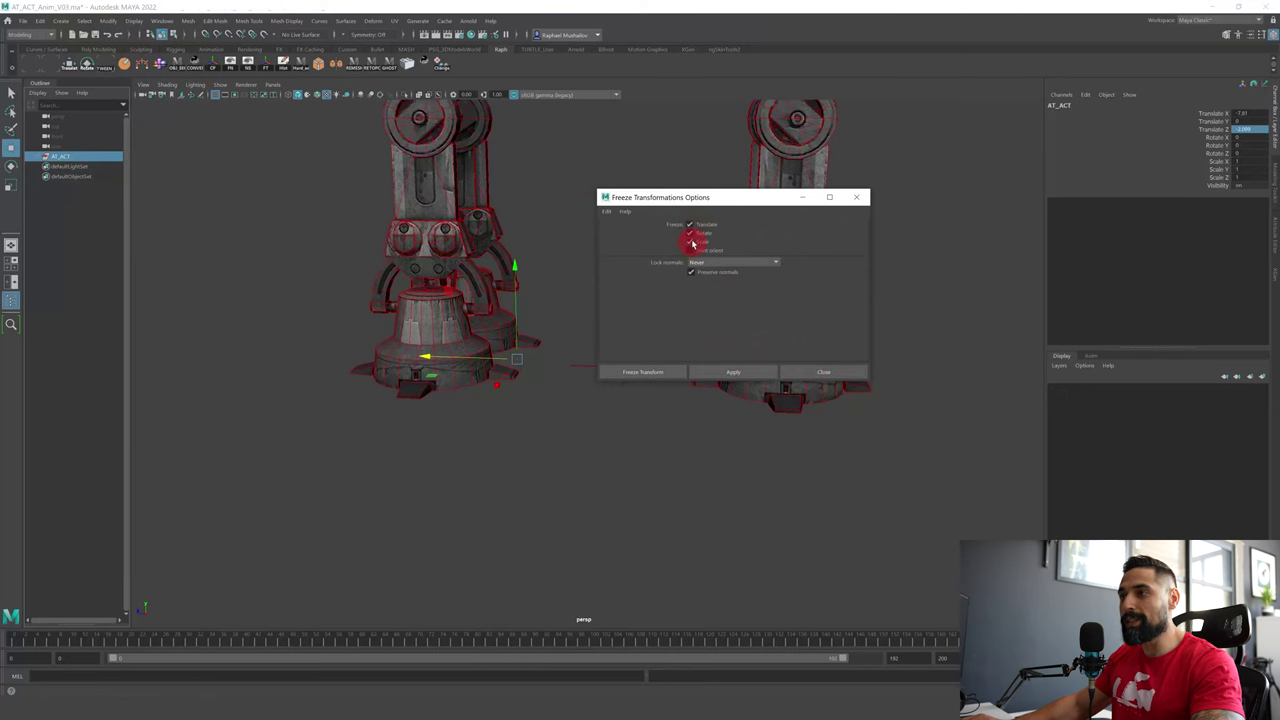
left_click(773, 224)
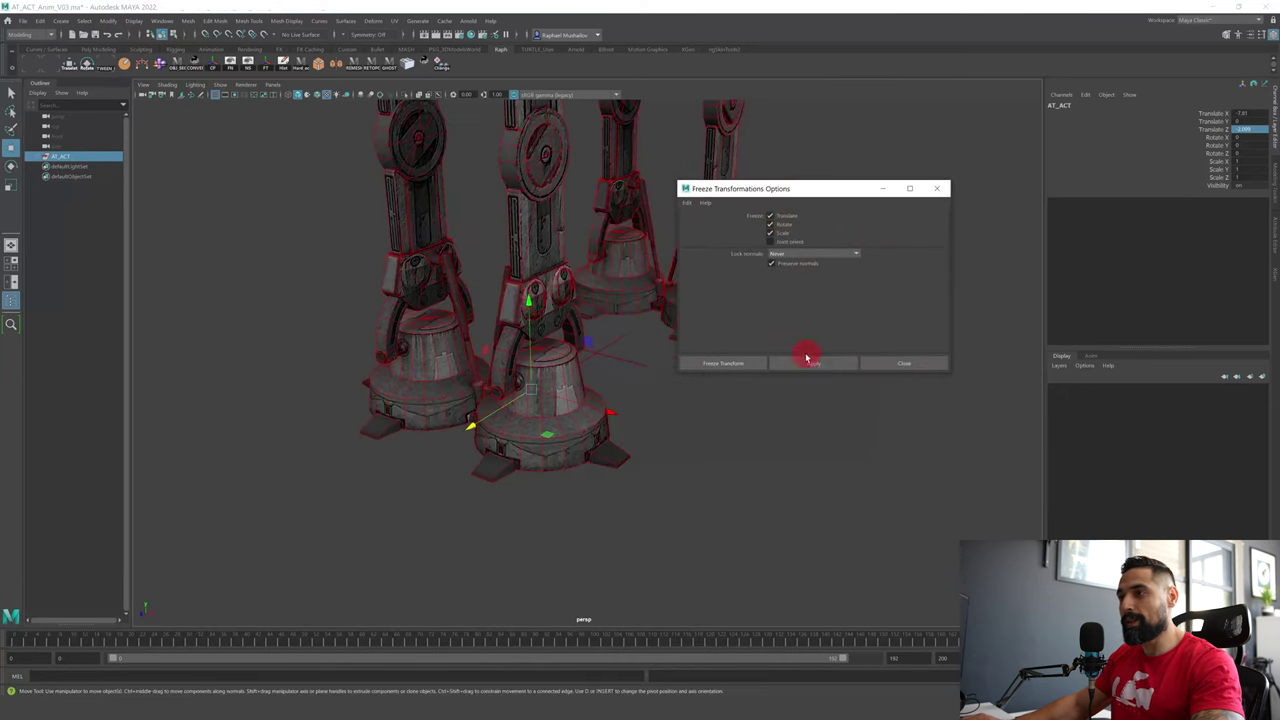
left_click(806, 360)
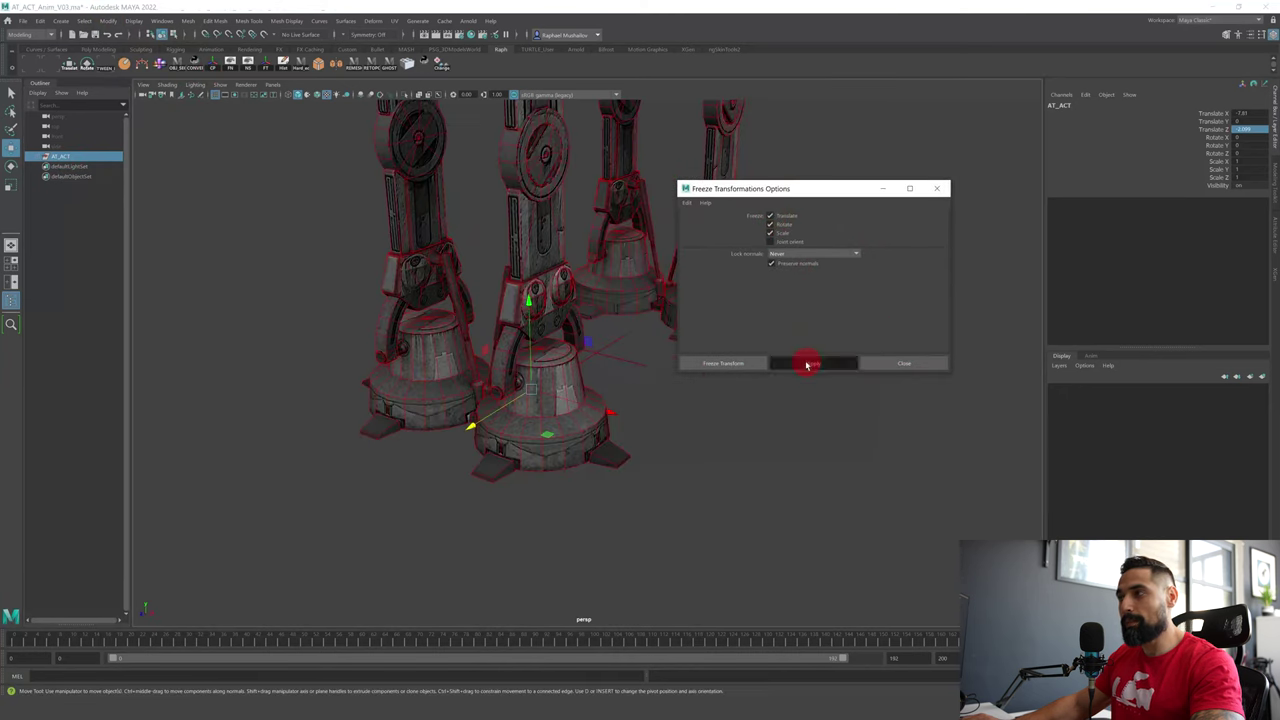
left_click(900, 363)
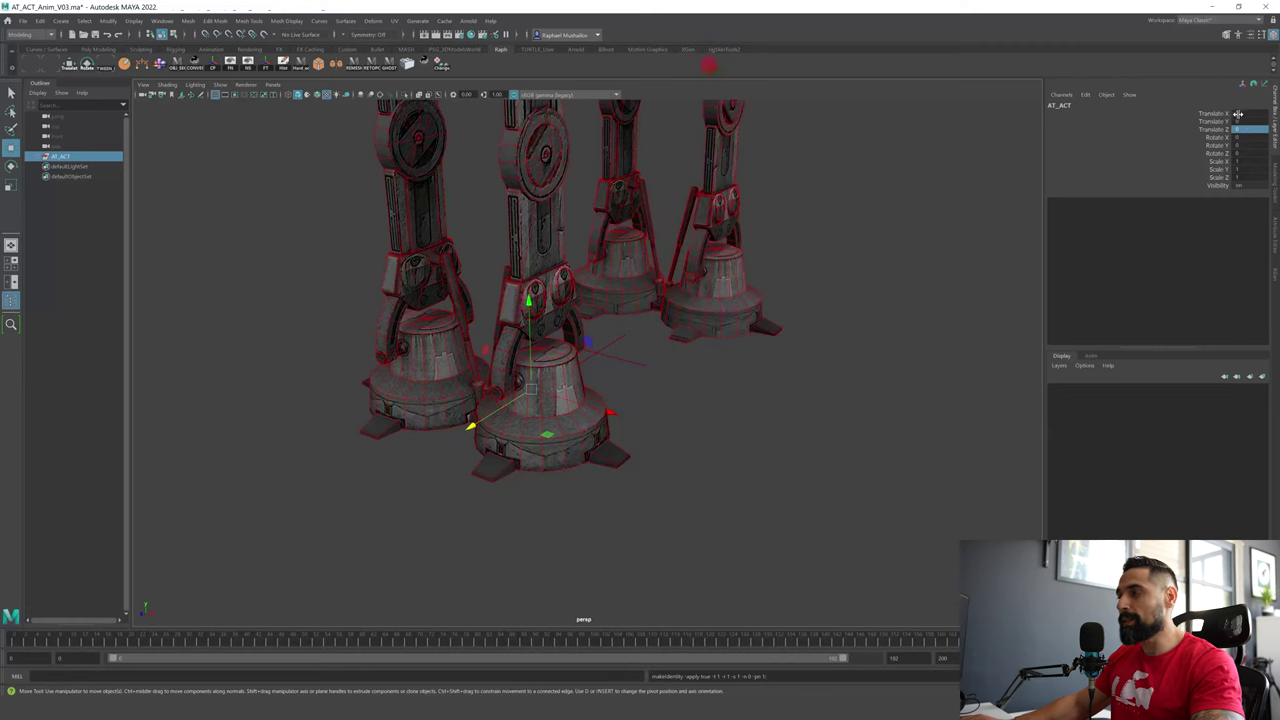
- Move the AT_ACT group away from the origin and return it by setting Translate X, Y and Z to 0
left_click_drag(537, 390, 309, 240)
right_click_drag(309, 240, 292, 240, "alt")
left_click_drag(457, 263, 667, 181)
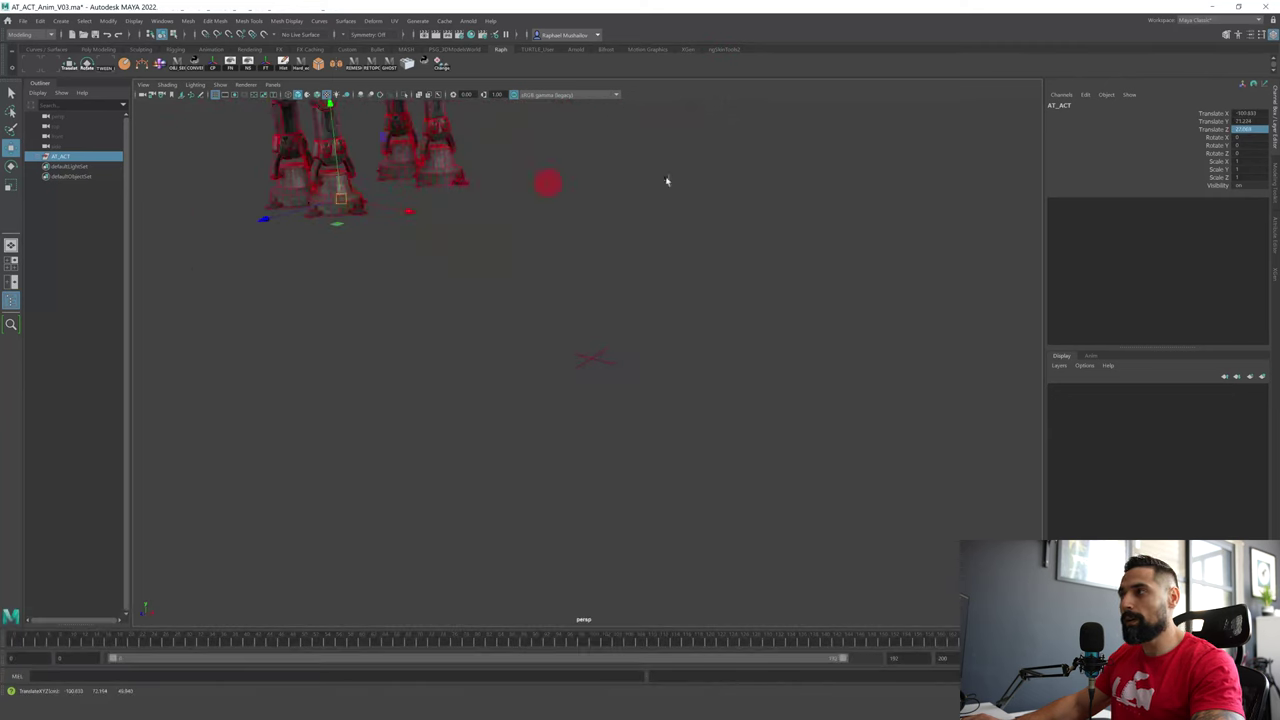
left_click_drag(1252, 113, 1249, 130)
type("0")
key("Return")
- Examine the walker's separate body and leg parts by selecting them individually, clear the selection and inspect the legs up close
mouse_move(614, 249)
left_mouse_down("alt")
mouse_move(594, 254)
mouse_move(663, 251)
mouse_move(636, 248)
left_mouse_up("alt")
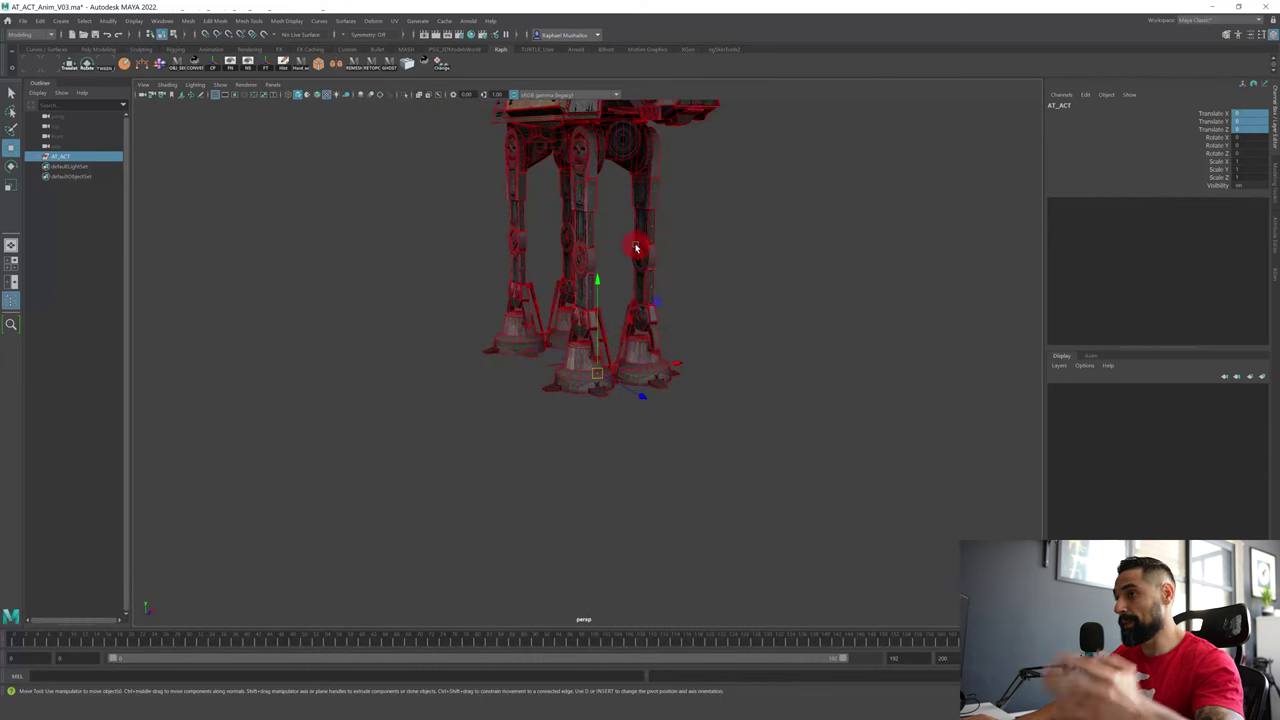
left_click_drag(640, 271, 660, 312, "alt")
left_click(629, 196)
left_click(470, 365)
left_click(556, 375)
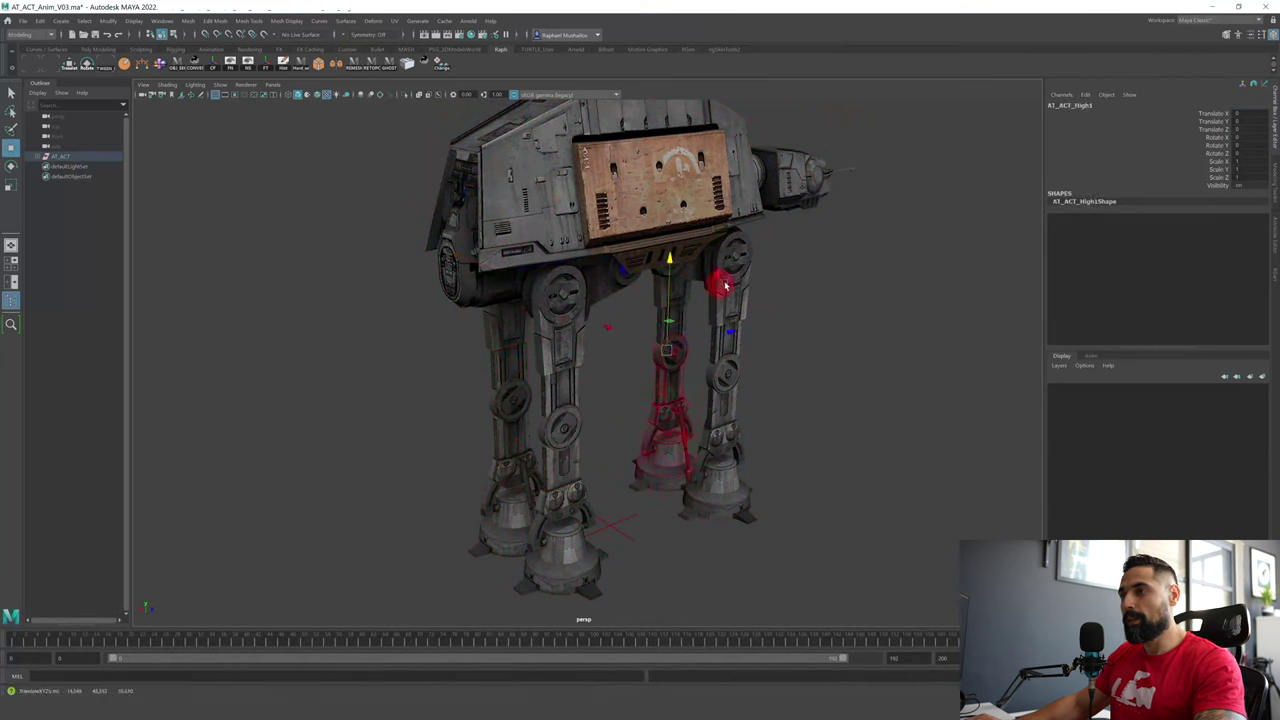
left_click(634, 206)
left_click_drag(634, 206, 738, 221, "alt")
left_click(717, 203)
key("q")
left_click(743, 272)
left_click_drag(779, 283, 663, 290, "alt")
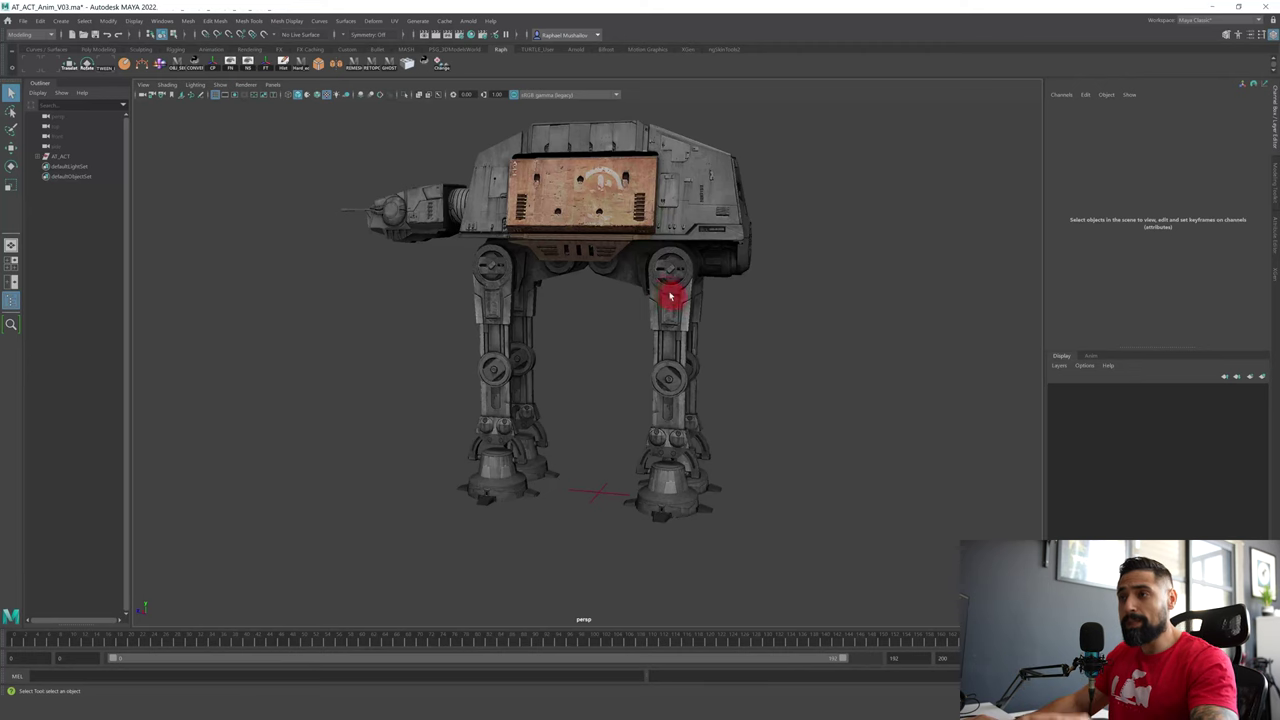
left_click_drag(566, 251, 743, 252, "alt")
scroll(595, 307, "up", 4, "alt")
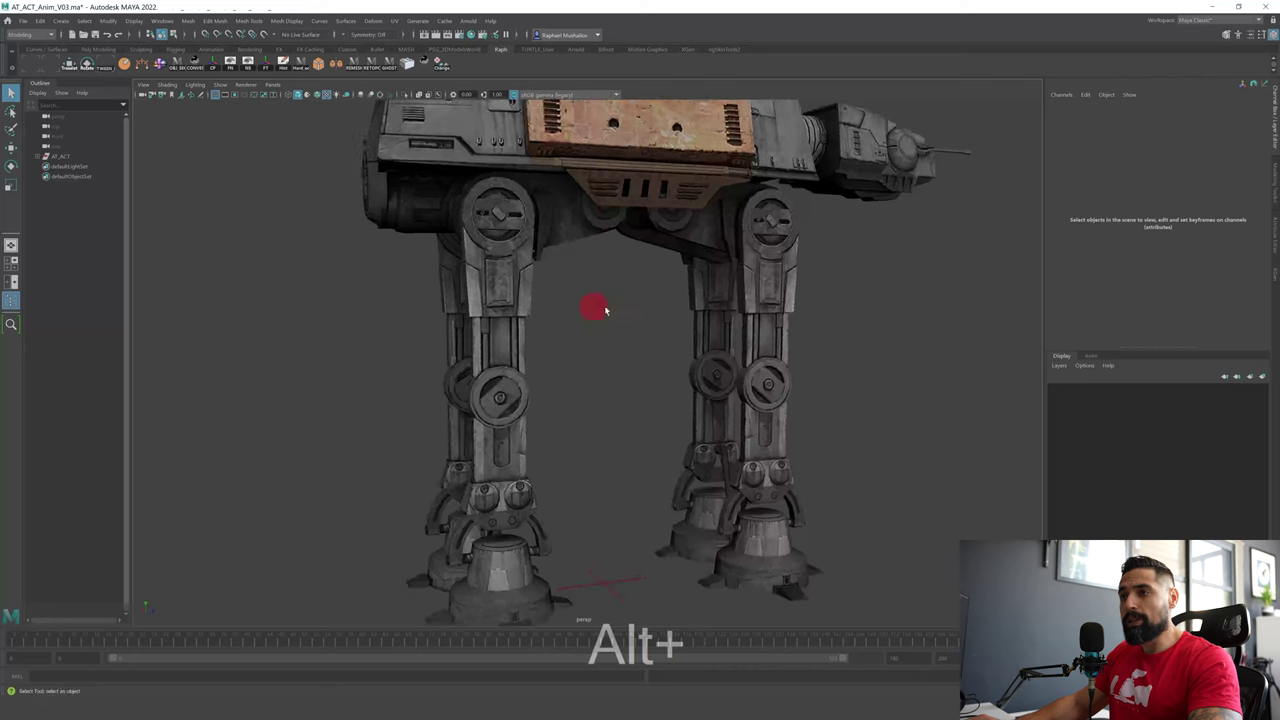
- Create a NURBS circle at the world origin beneath the walker
left_click_drag(604, 310, 621, 320, "alt")
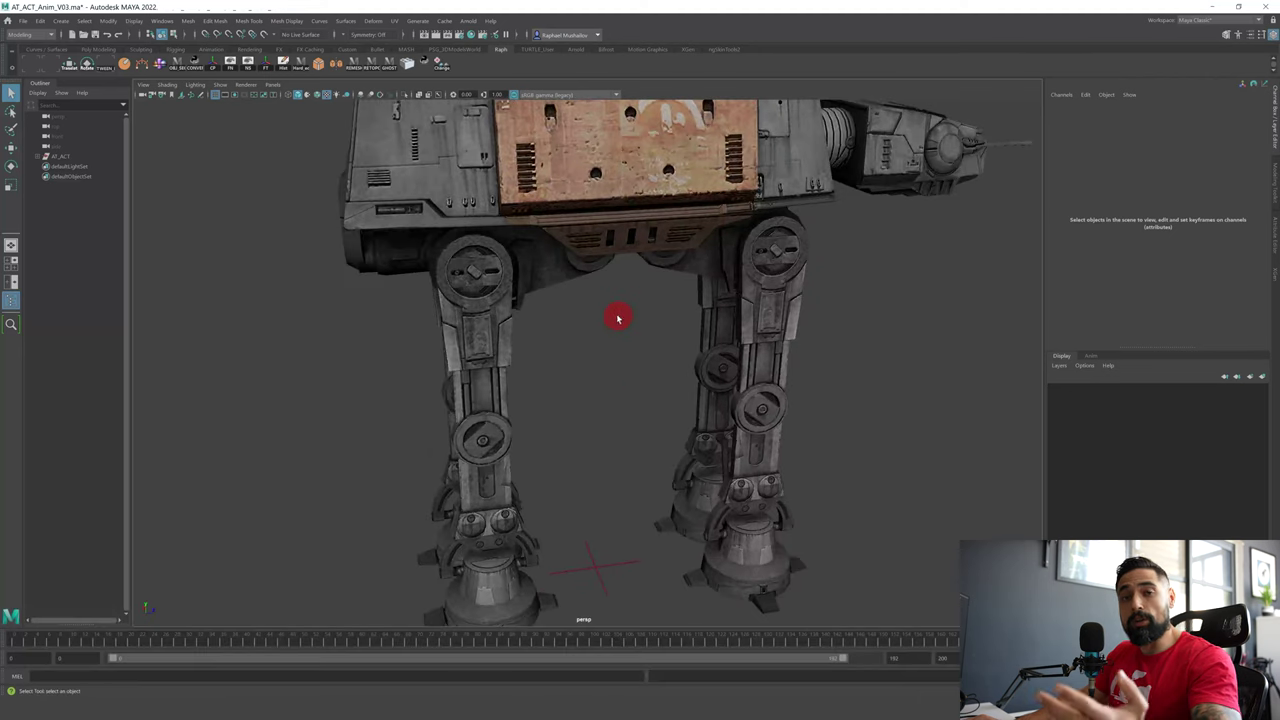
left_click_drag(521, 276, 512, 315, "alt")
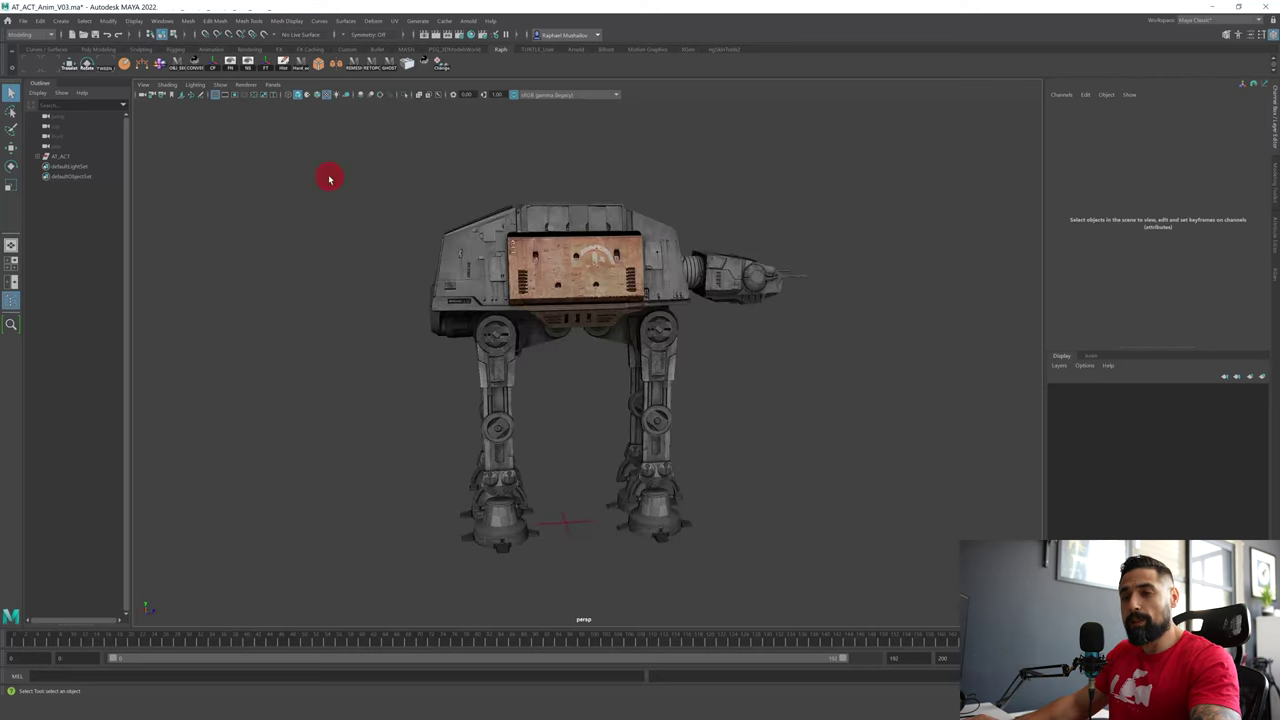
key("space")
left_click_drag(305, 158, 484, 247)
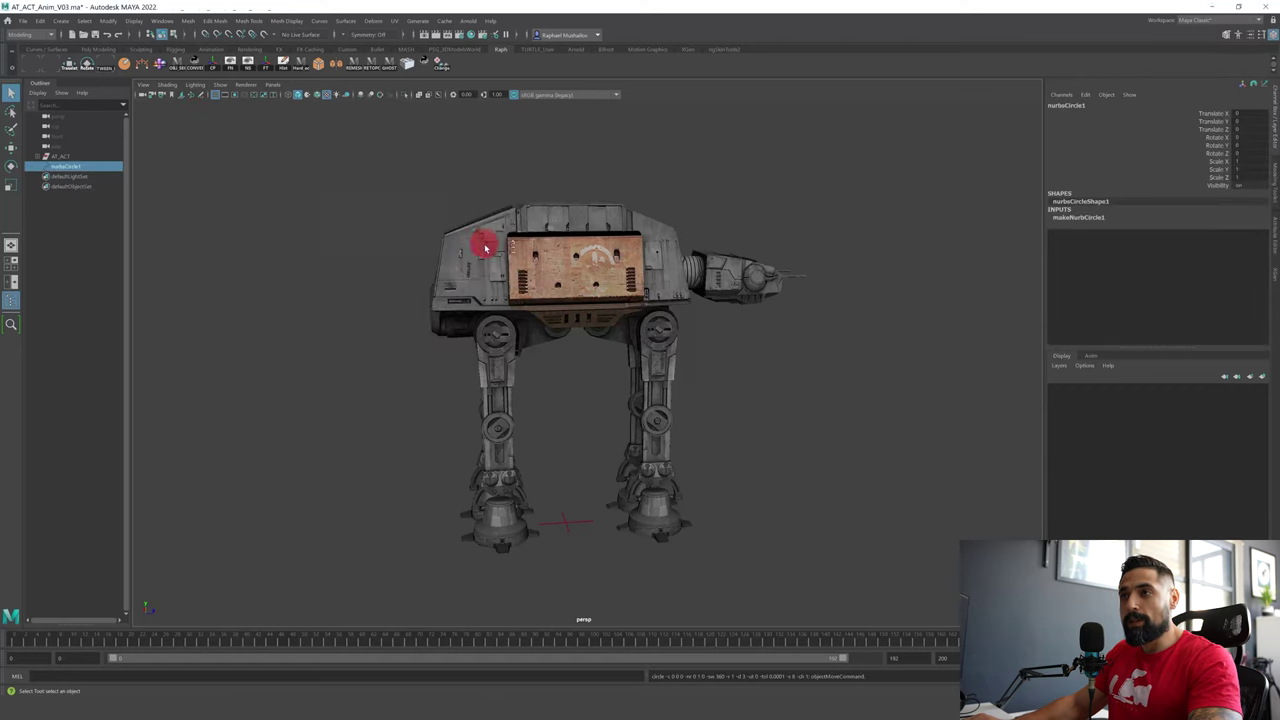
- Scale the circle uniformly to about 63.3 so it extends around the walker's feet
key("r")
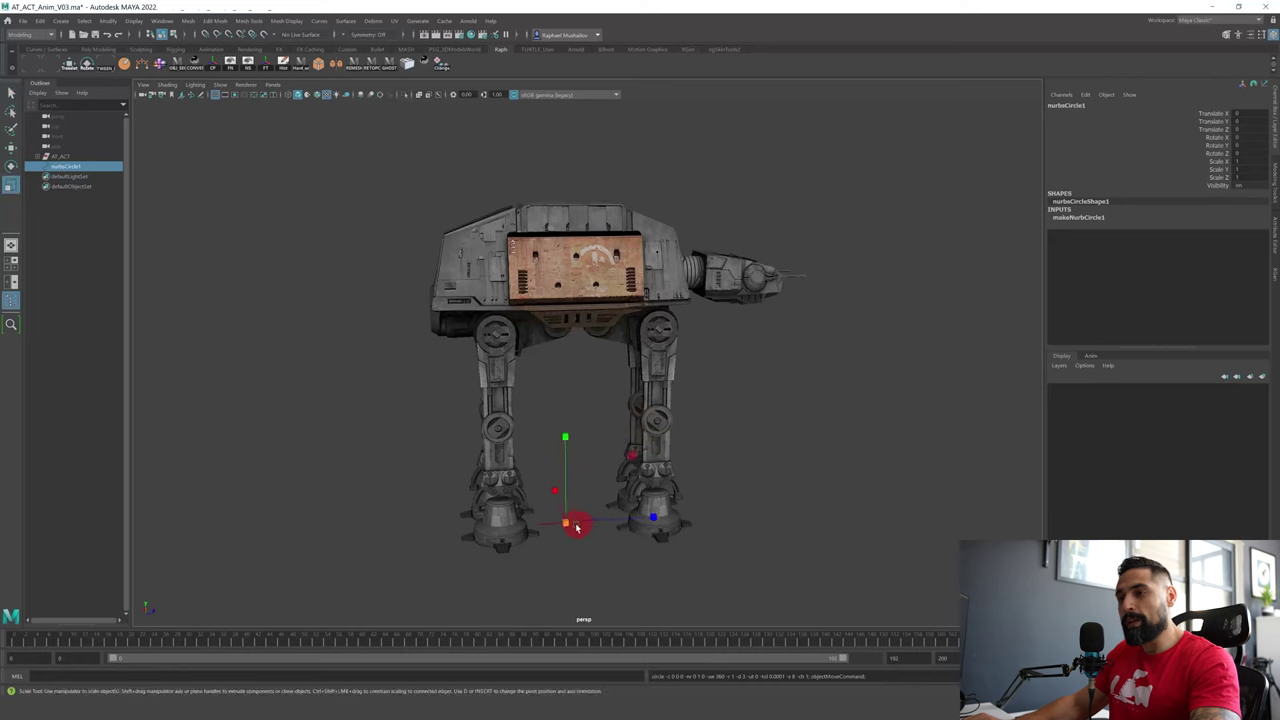
mouse_move(564, 522)
left_mouse_down()
mouse_move(620, 530)
mouse_move(584, 527)
left_mouse_up()
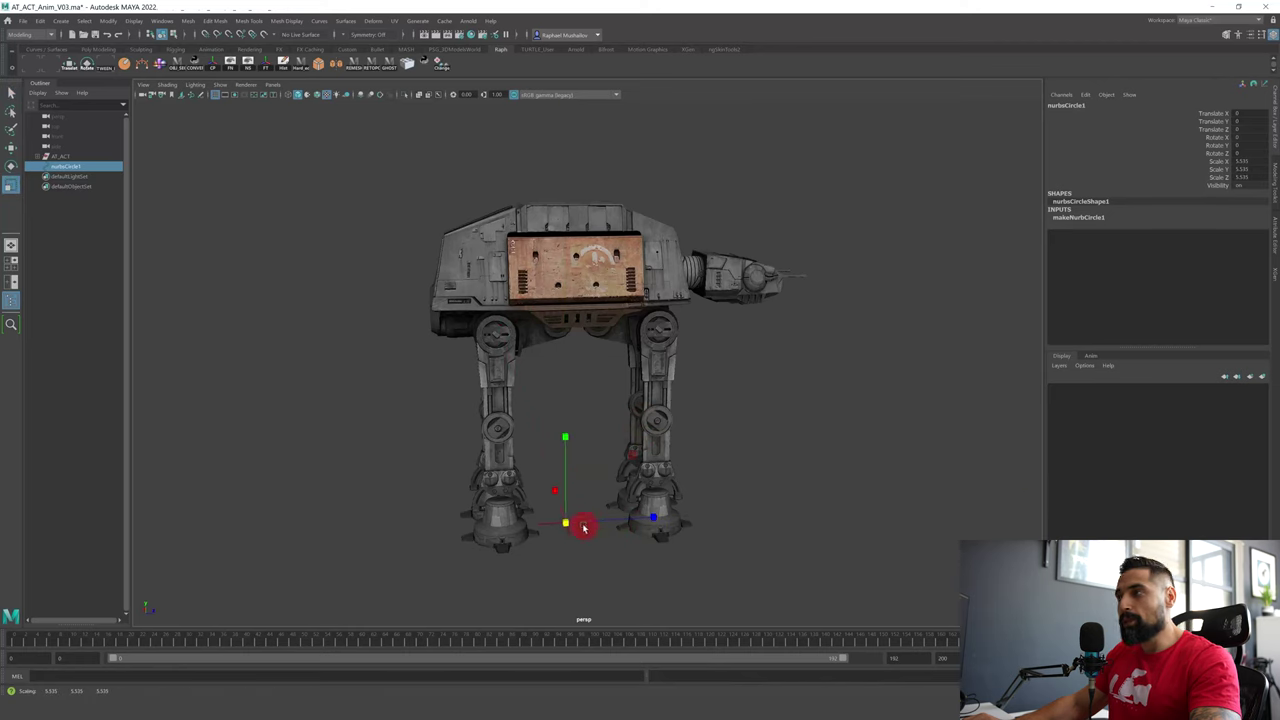
left_click(221, 87)
left_click(237, 146)
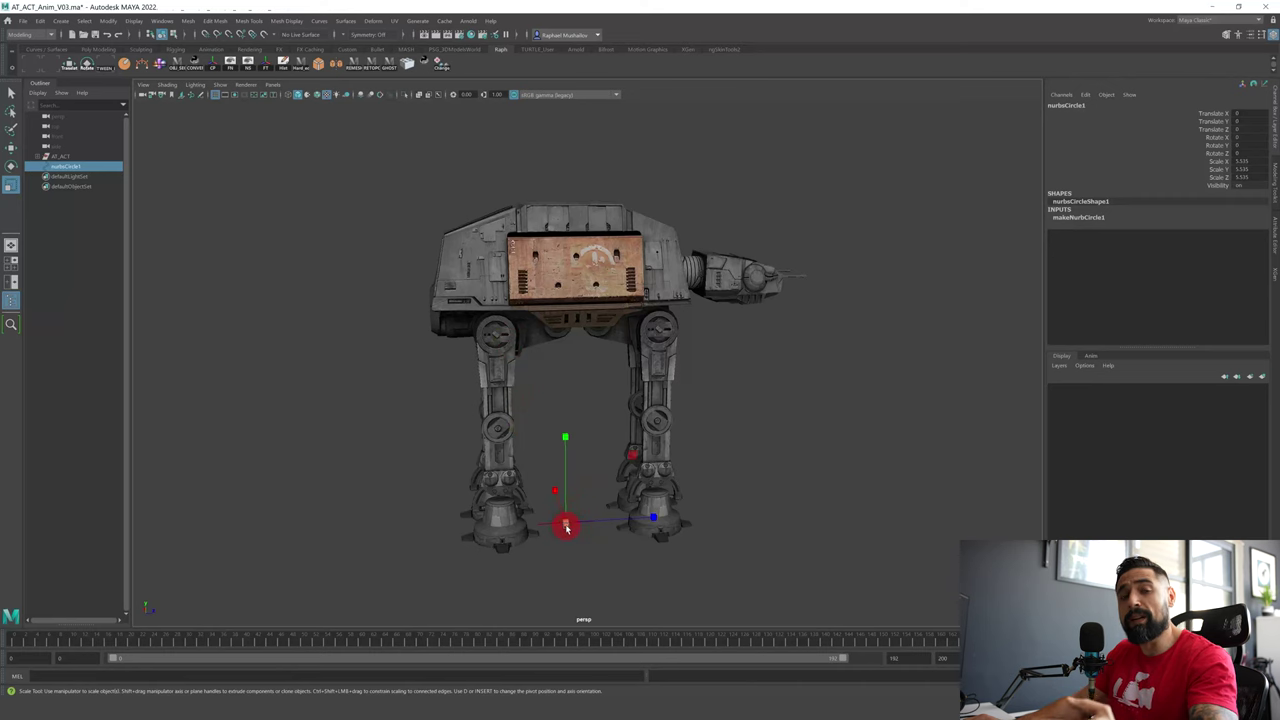
left_click_drag(567, 528, 633, 532)
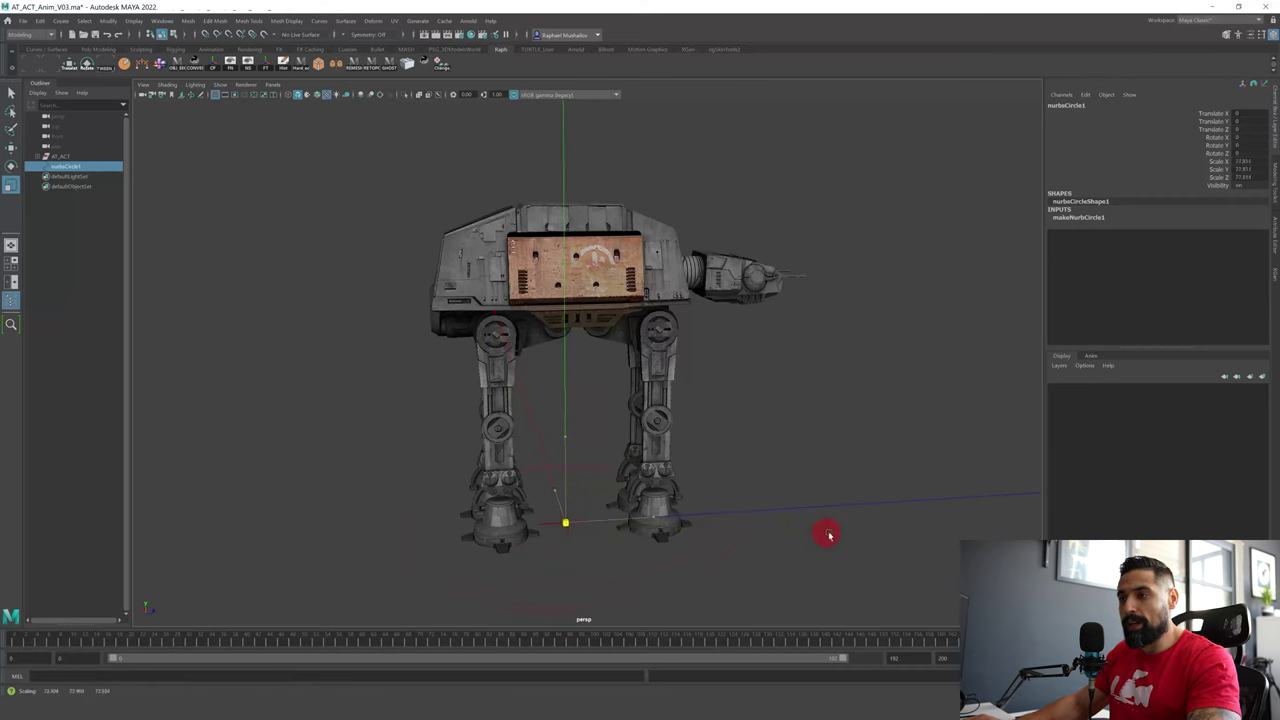
left_click_drag(780, 533, 746, 546)
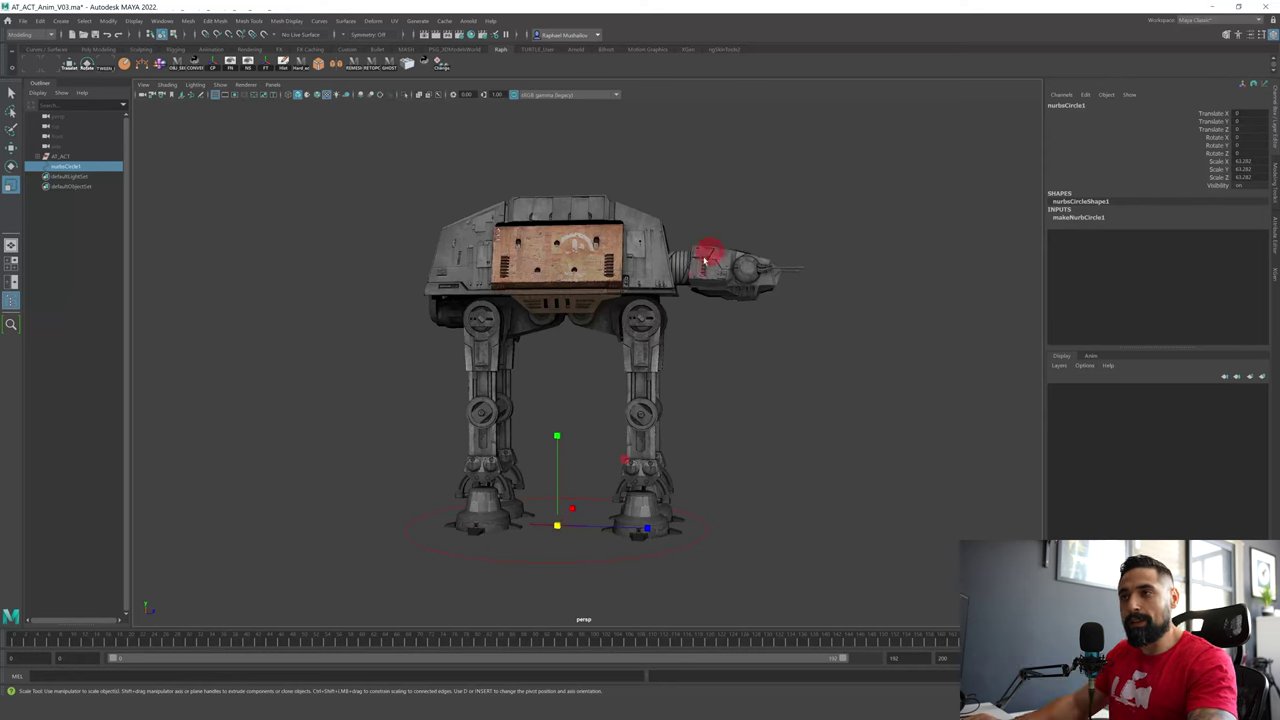
- Raise the circle to torso height, about 122.4 along the Y axis
left_click(471, 268)
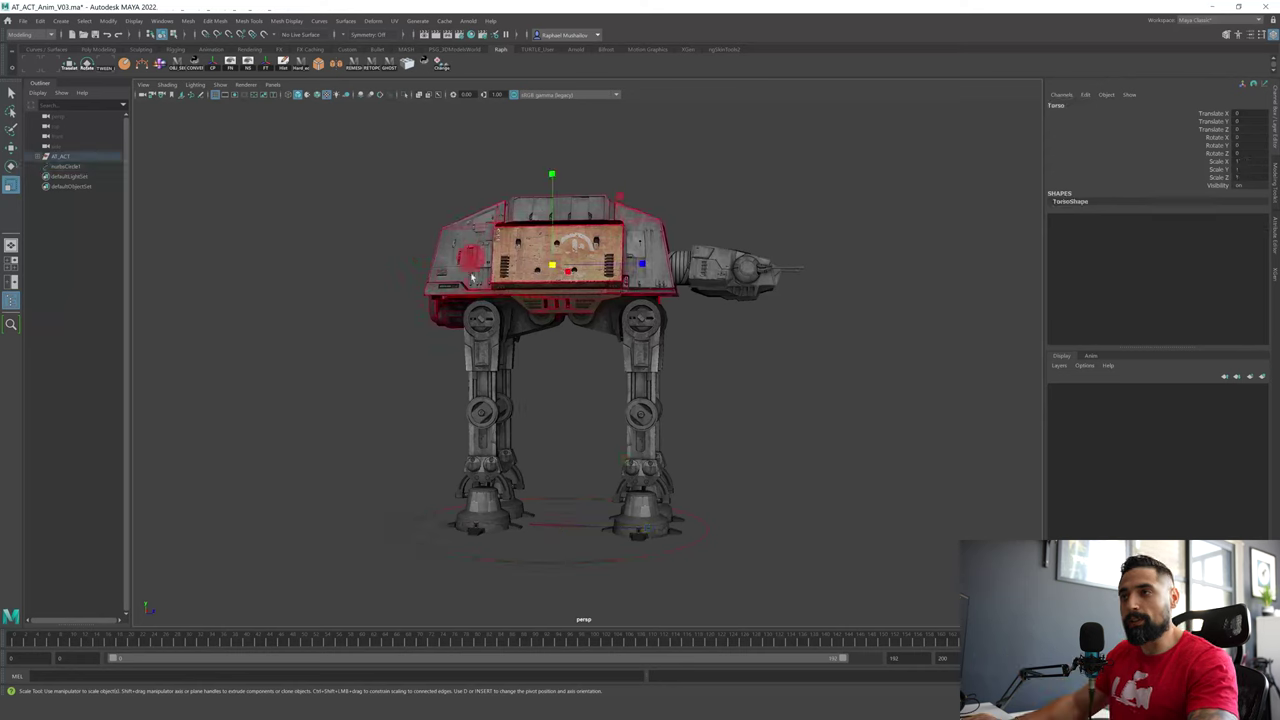
left_click(508, 552)
key("w")
left_click_drag(563, 451, 591, 254)
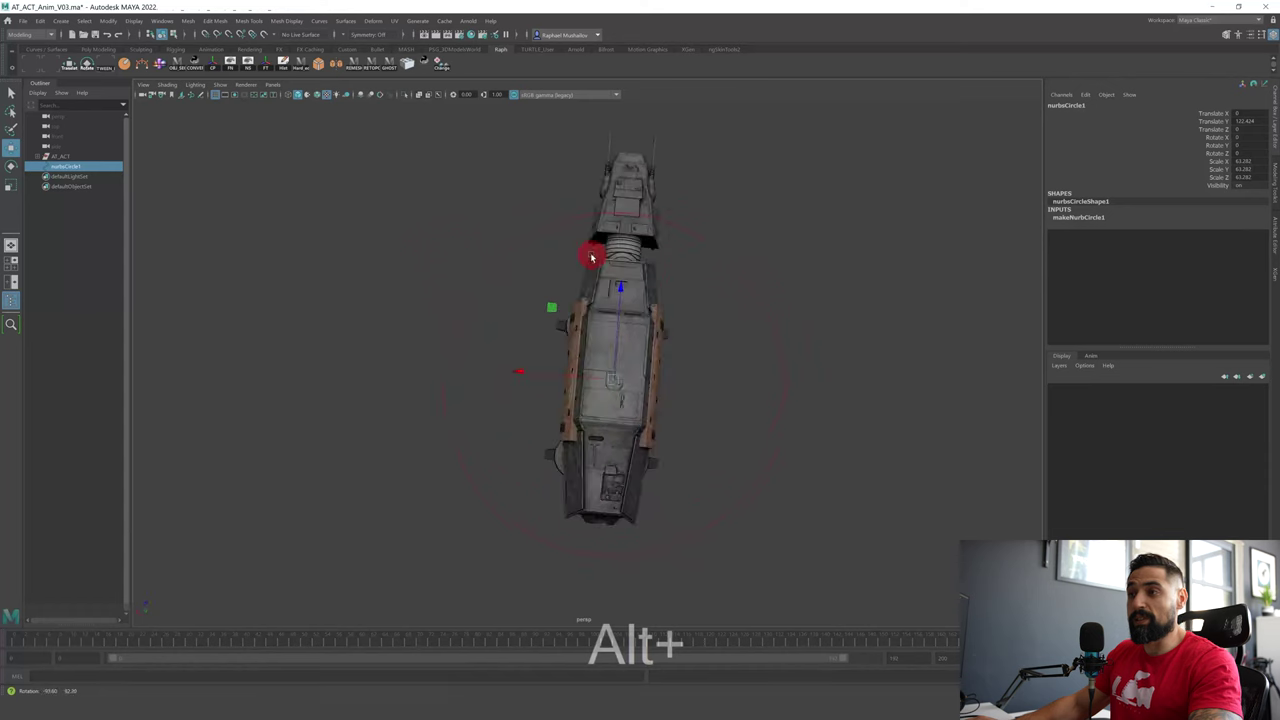
- Scale the circle's two middle side control vertices inward to narrow its waist around the torso
right_click(779, 326)
right_click_drag(776, 313, 747, 323)
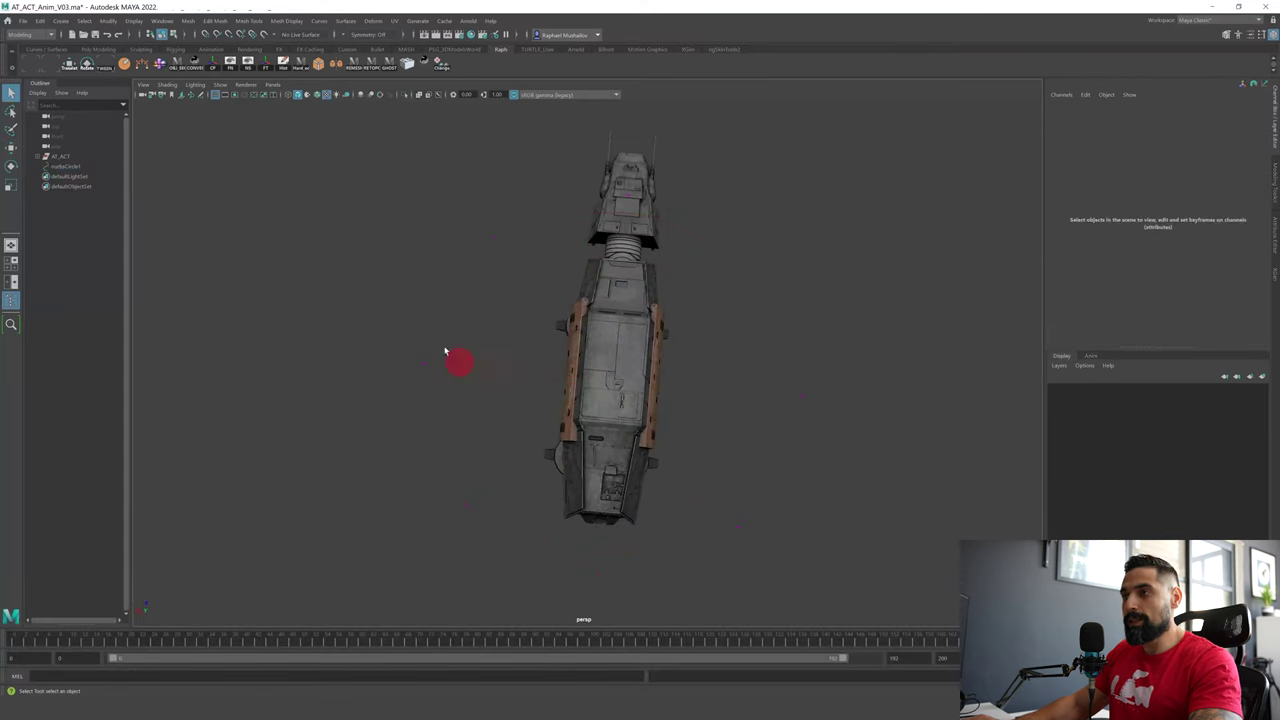
left_click_drag(434, 361, 456, 380)
left_click_drag(747, 357, 871, 423, "shift")
key("r")
left_click_drag(523, 368, 600, 374)
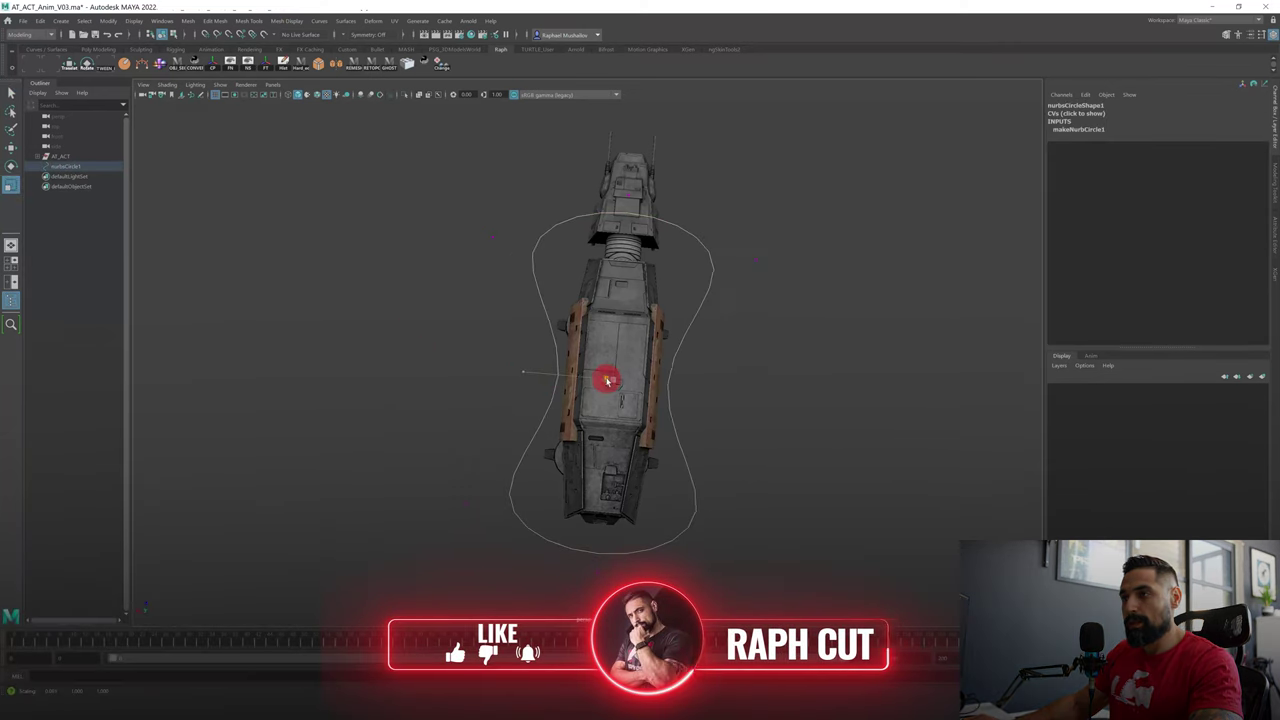
- Scale the front and rear corner control vertices of the curve inward to fit the walker's body more closely
key("q")
left_click_drag(476, 213, 522, 255)
left_click_drag(774, 249, 724, 286, "shift")
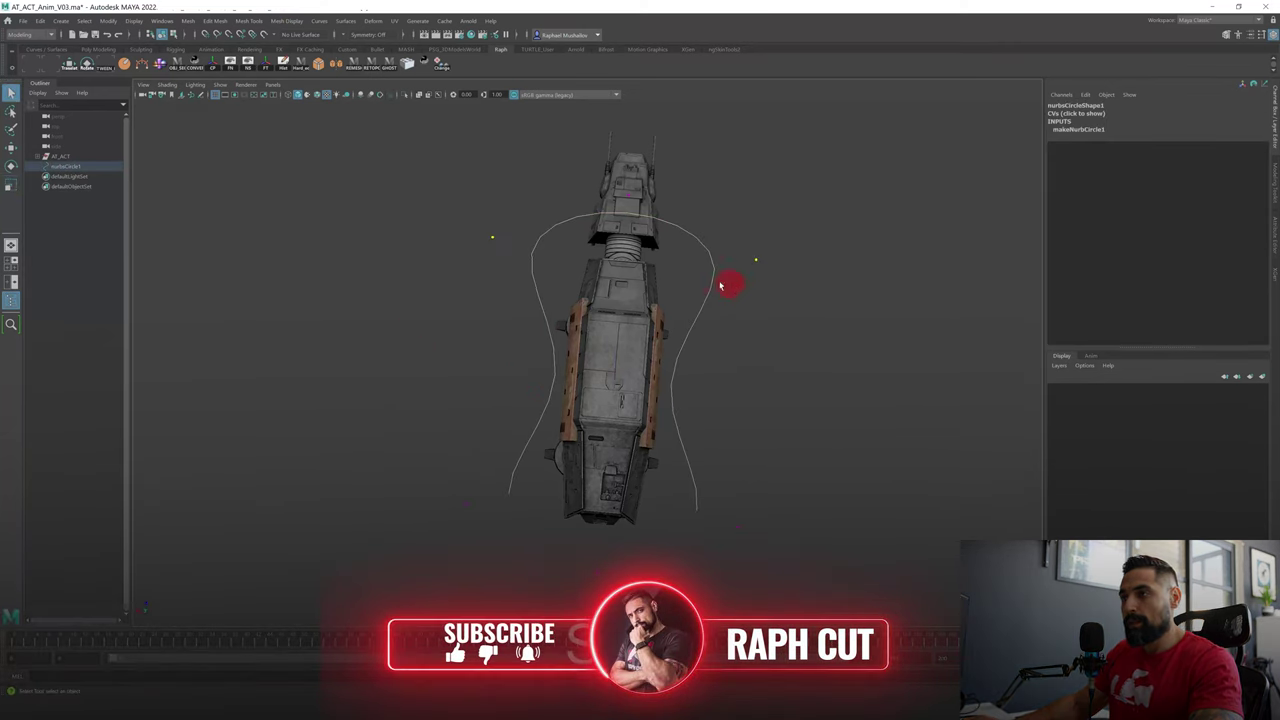
key("r")
left_click_drag(538, 243, 654, 294)
key("w")
key("alt+r")
left_click_drag(534, 283, 682, 345)
key("q")
key("alt+r")
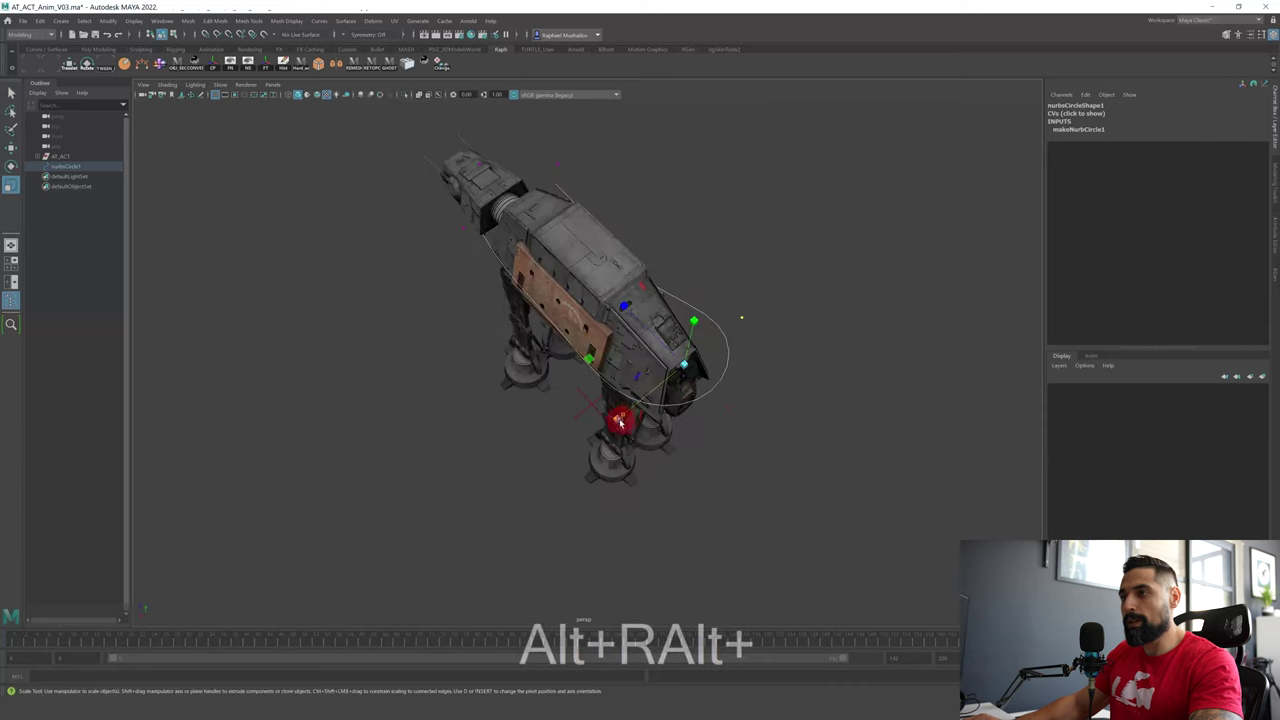
- Move control vertices so the curve's sides dip along the torso, return to object mode and clear the selection
key("q")
key("w")
key("q")
left_click_drag(674, 354, 354, 166, "alt")
left_click_drag(349, 186, 463, 260)
key("w")
left_click_drag(427, 208, 503, 209)
key("q")
key("F8")
left_click(416, 204)
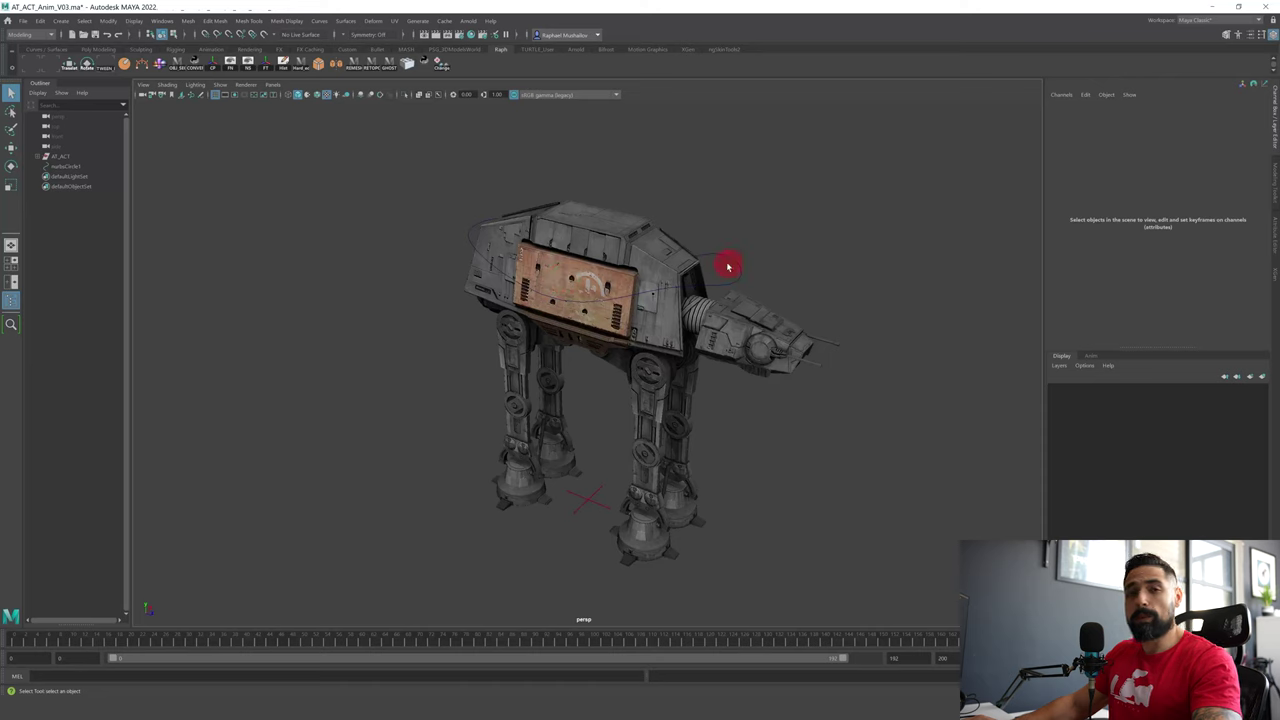
- Freeze the transformations of the reshaped curve around the torso and deselect it
left_click(762, 297)
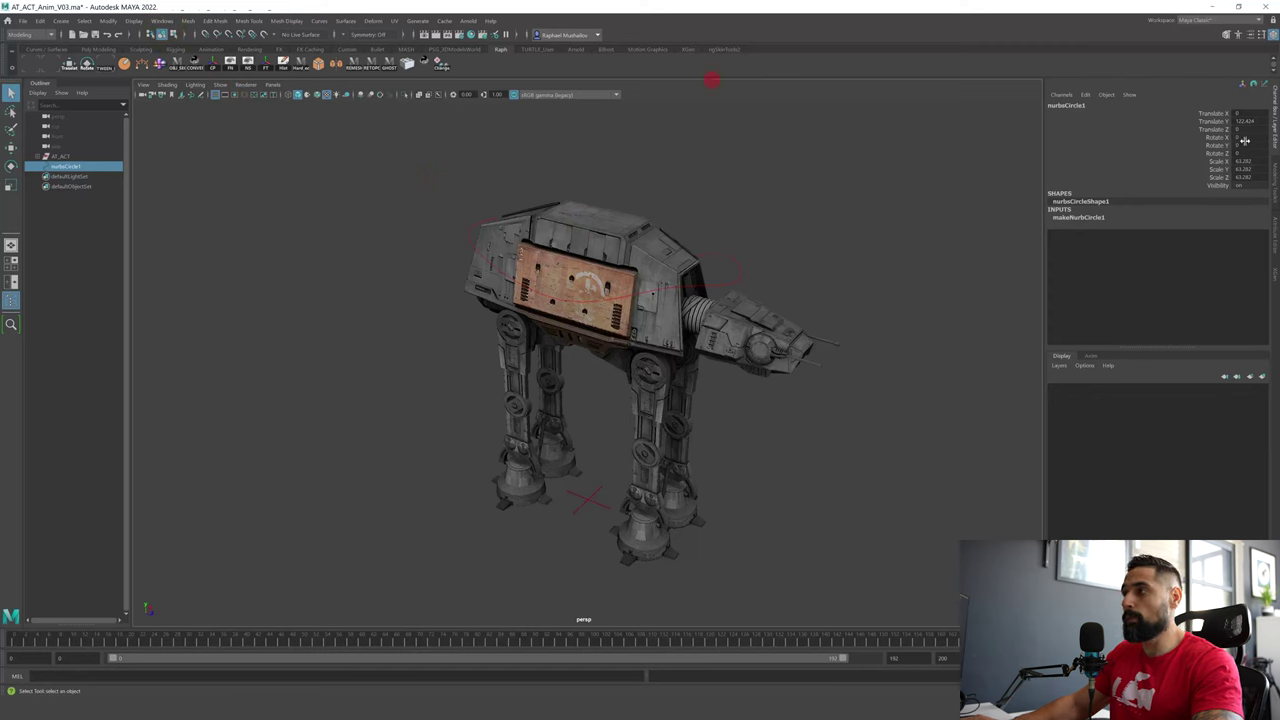
left_click(110, 20)
left_click(150, 69)
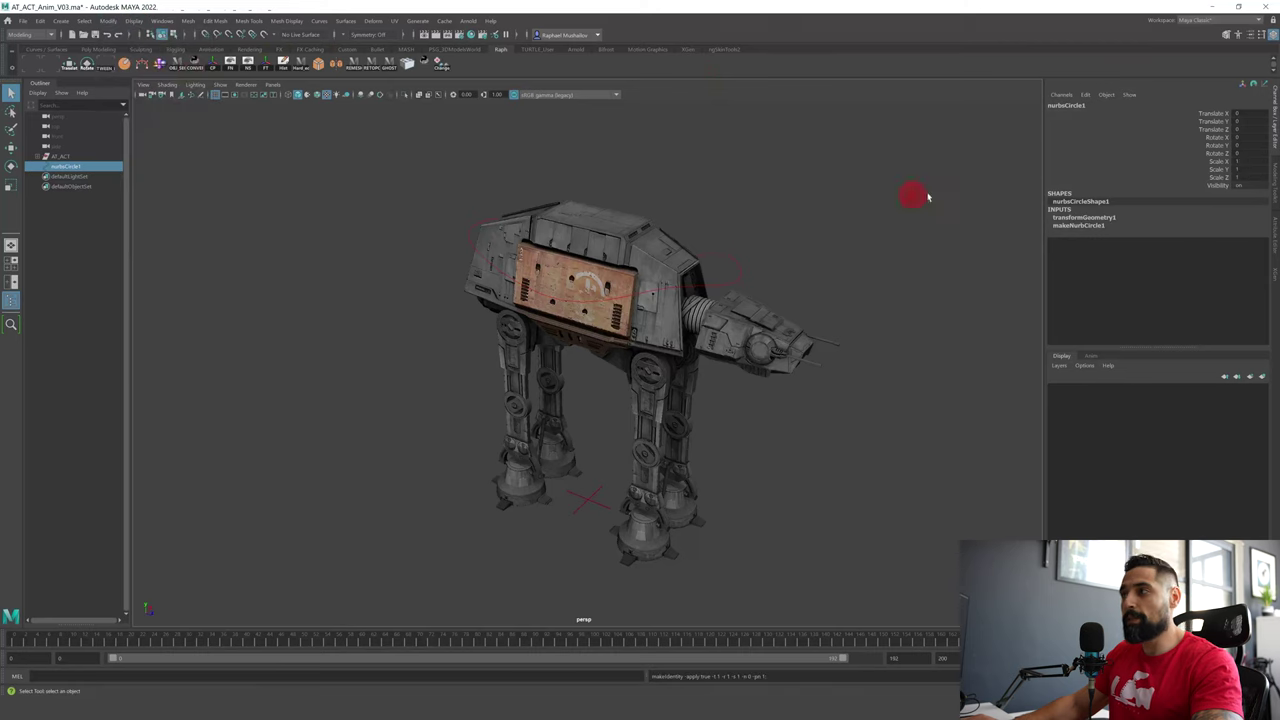
left_click(817, 240)
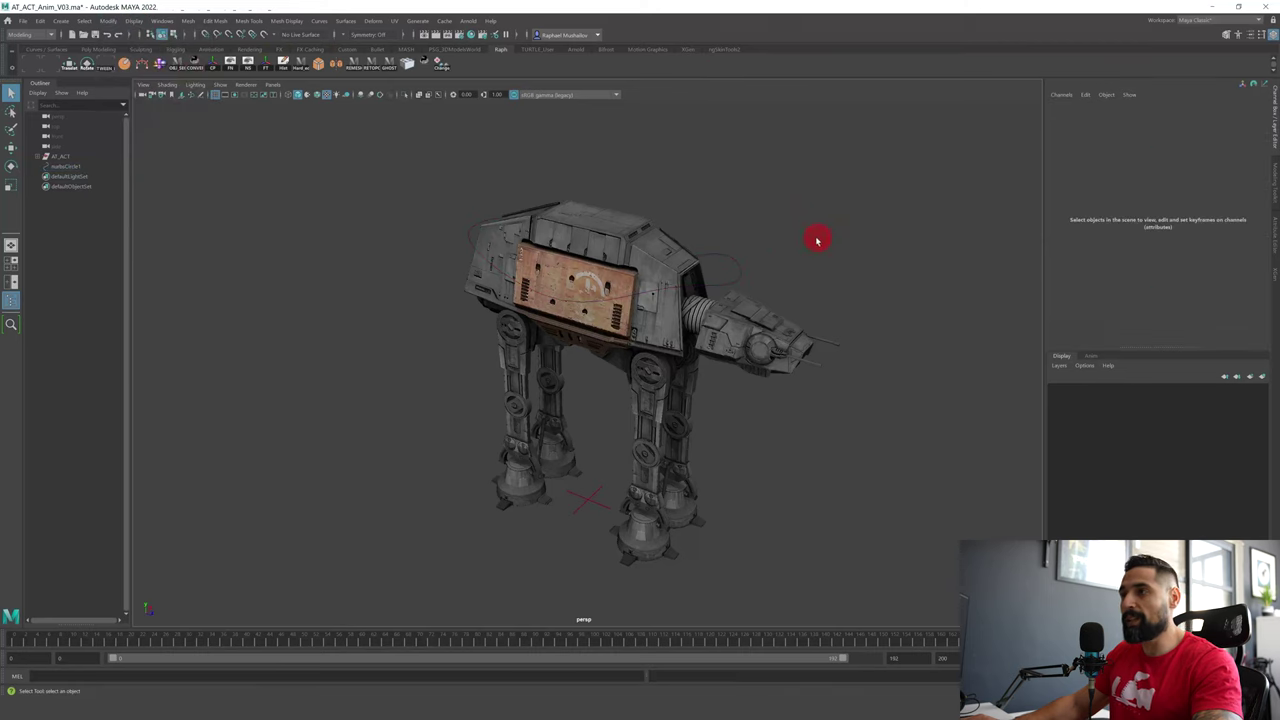
- Delete the torso curve's construction history and rename the curve COG
left_click(760, 262)
key("space")
left_click_drag(682, 258, 790, 270)
double_click(80, 165)
type("COG")
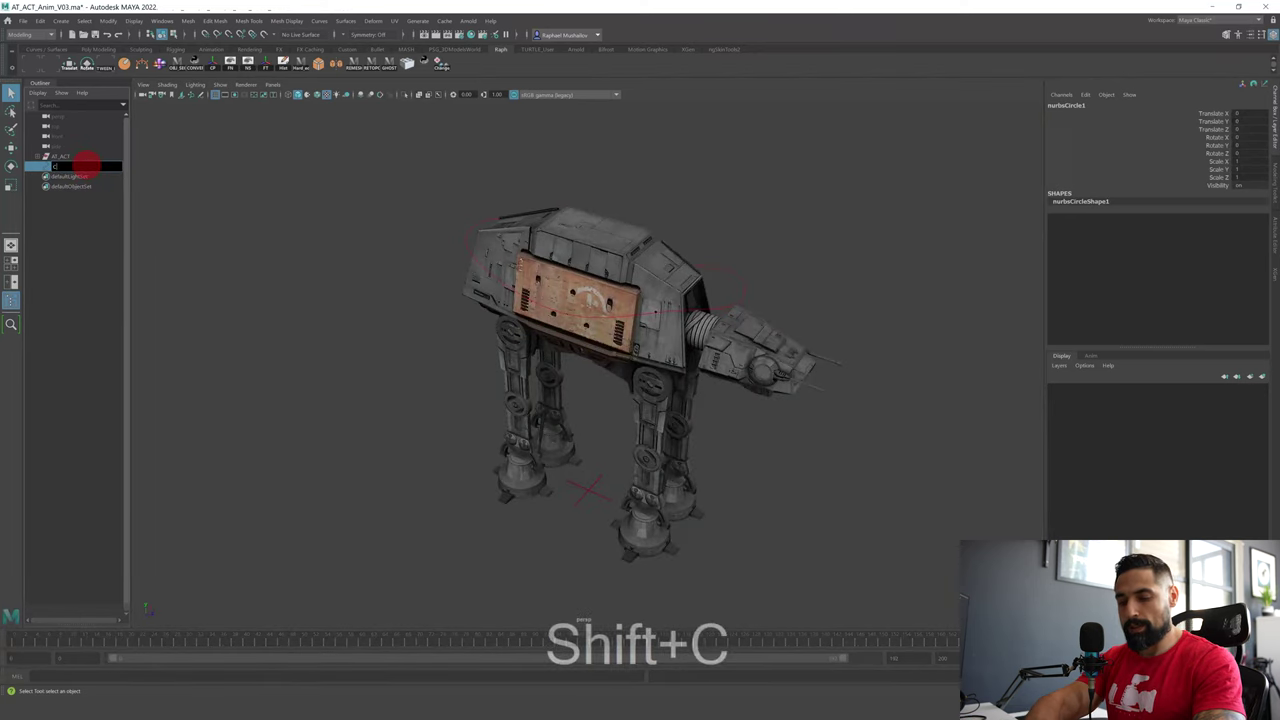
key("Return")
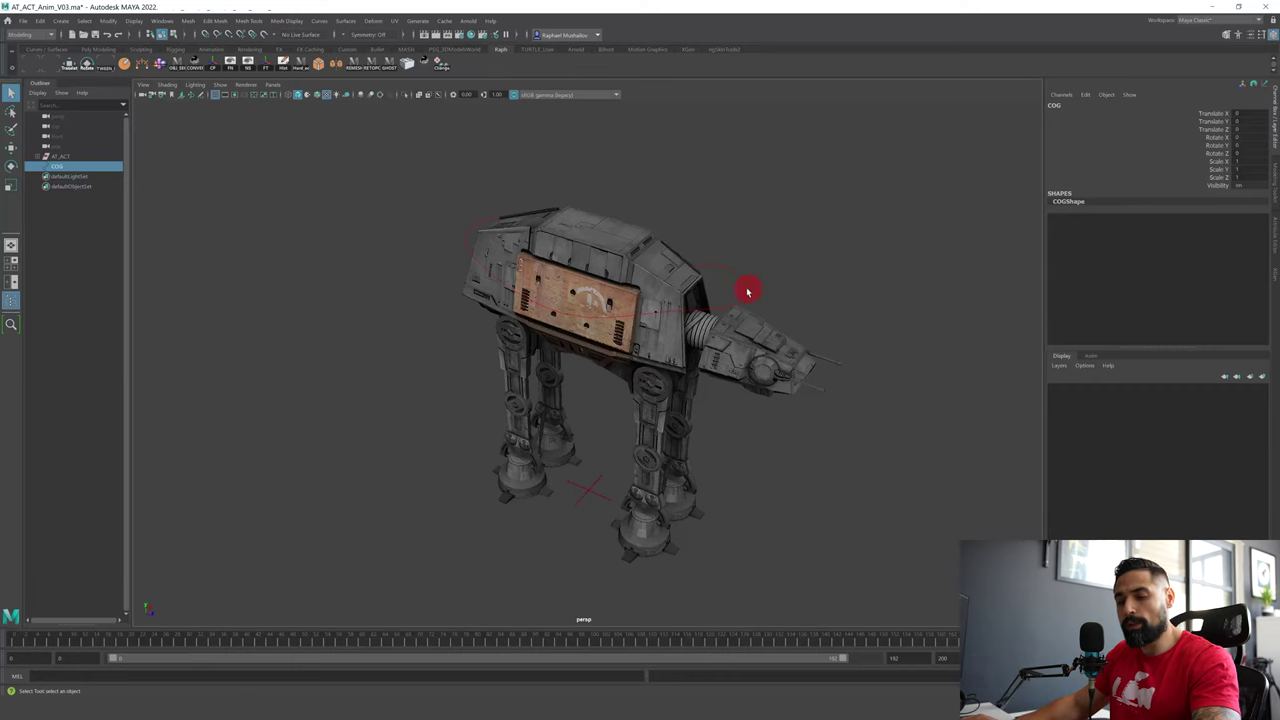
- Group the COG curve and rename the new group null_COG
key("ctrl+g")
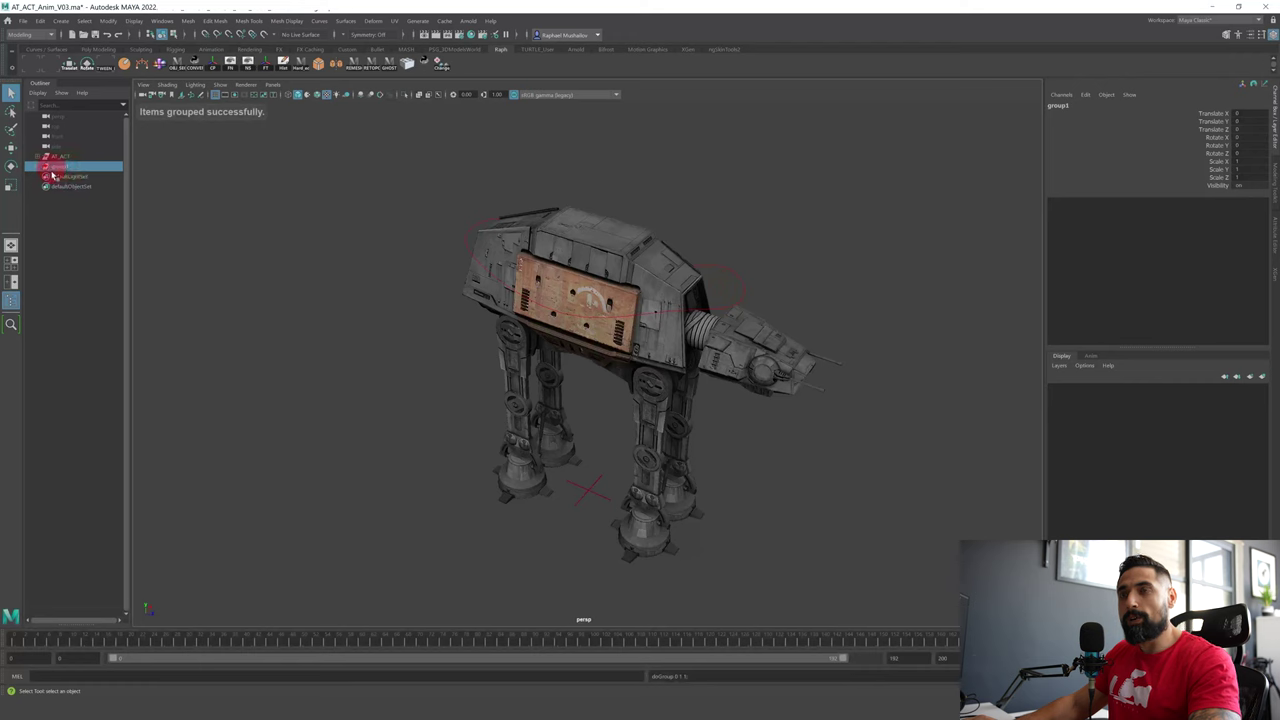
left_click_drag(790, 283, 793, 284)
key("w")
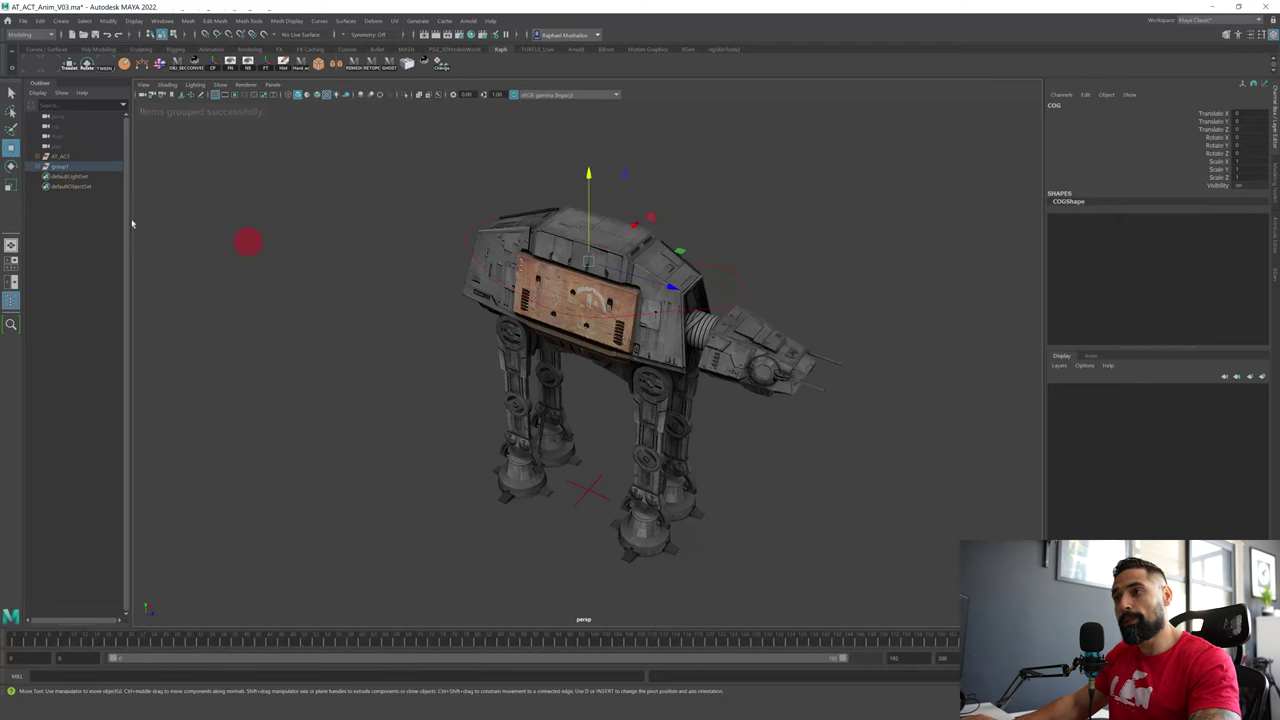
left_click_drag(435, 237, 474, 229, "alt")
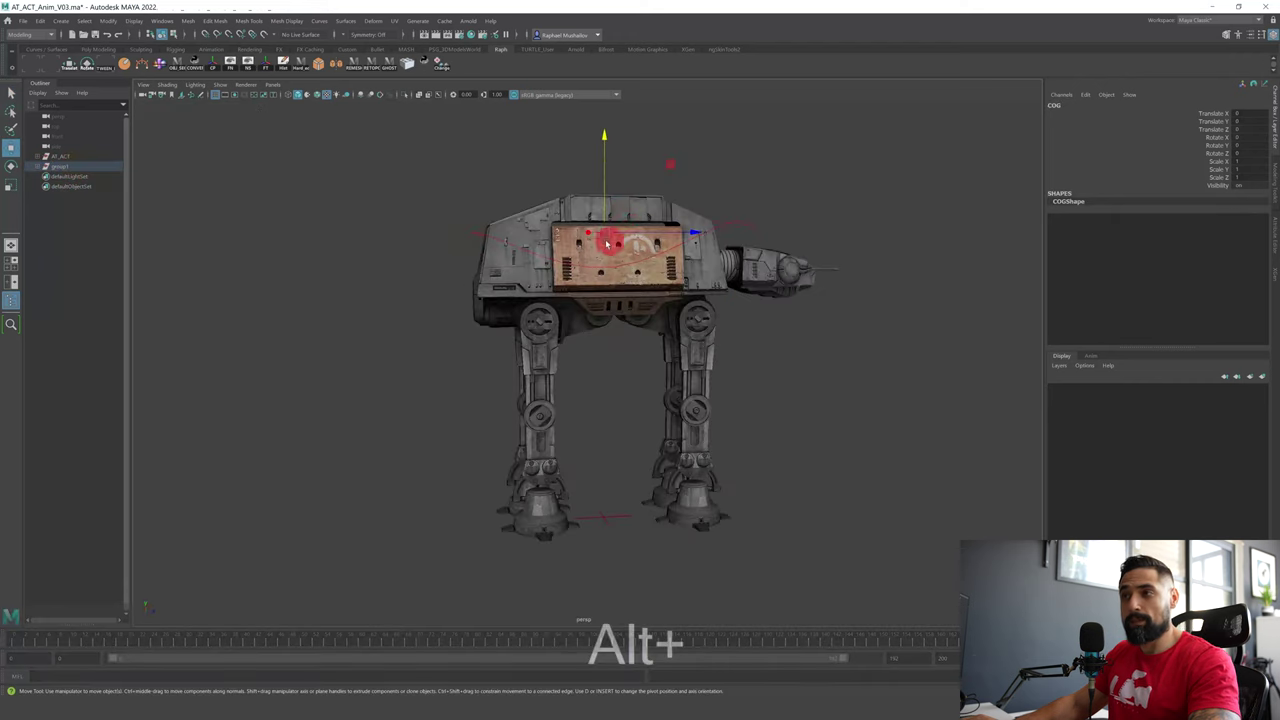
left_click(74, 168)
double_click(74, 168)
type("null_COG")
key("Return")
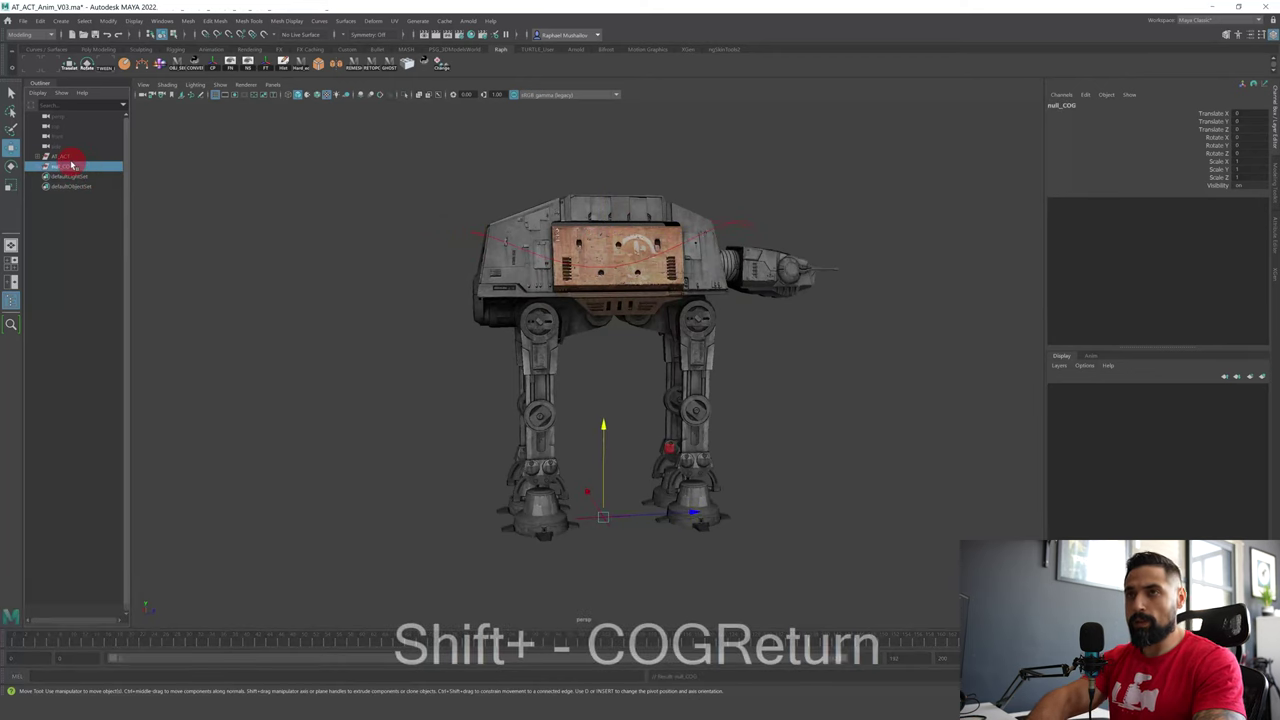
- Expand the null_COG group and compare it with its COG curve by selecting each in turn
left_click(44, 173)
left_click(86, 168)
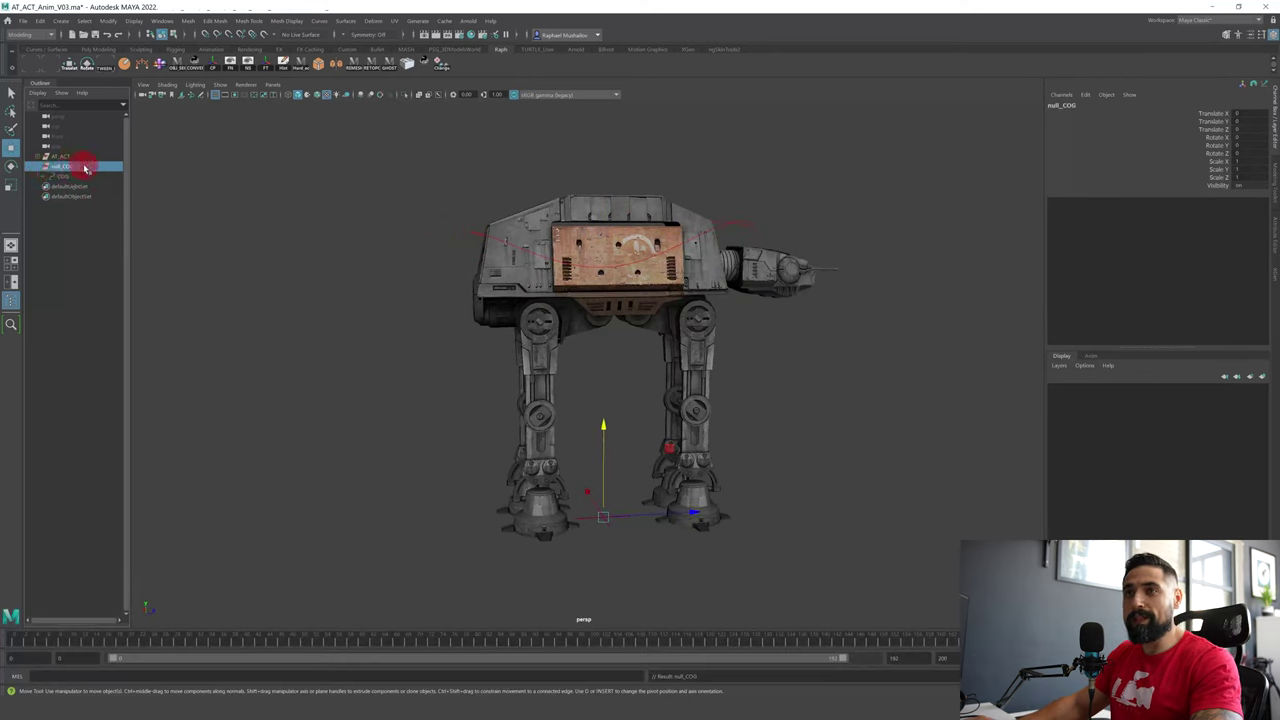
left_click(76, 176)
left_click(79, 169)
left_click(84, 175)
left_click(85, 169)
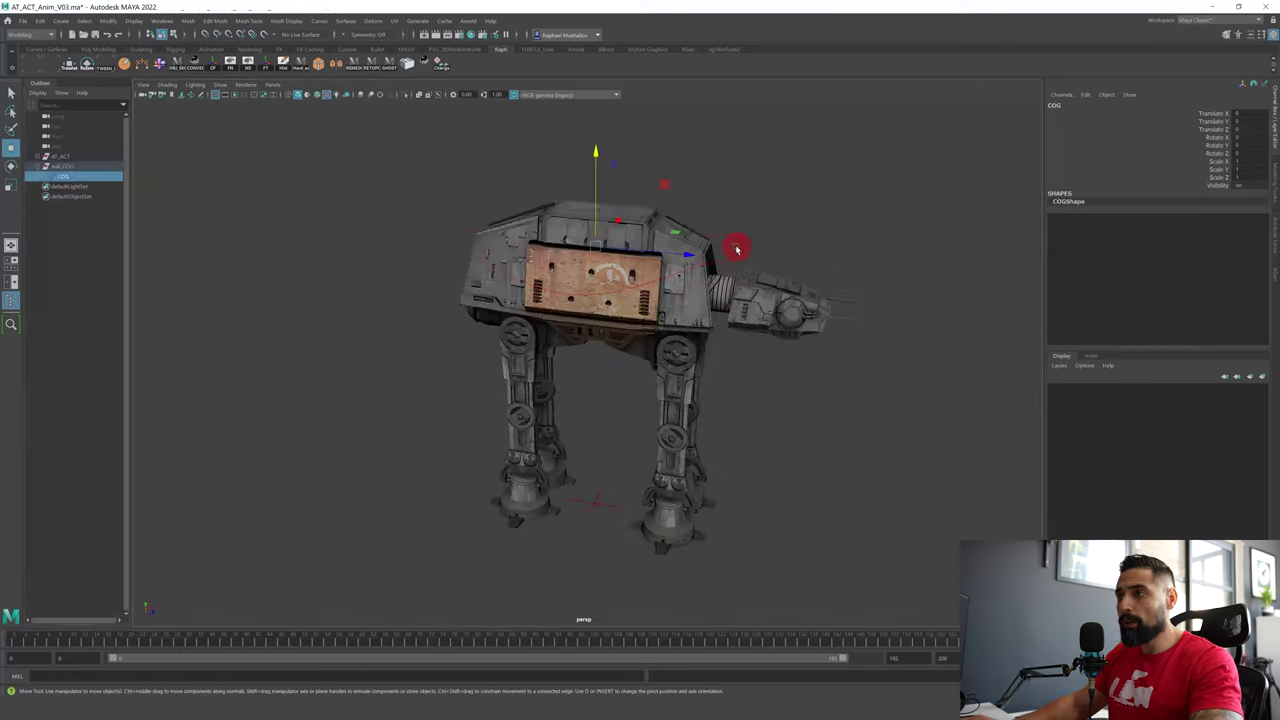
- Enable drawing overrides on COGShape, set its index colour to yellow and deselect the curve
key("q")
key("ctrl+a")
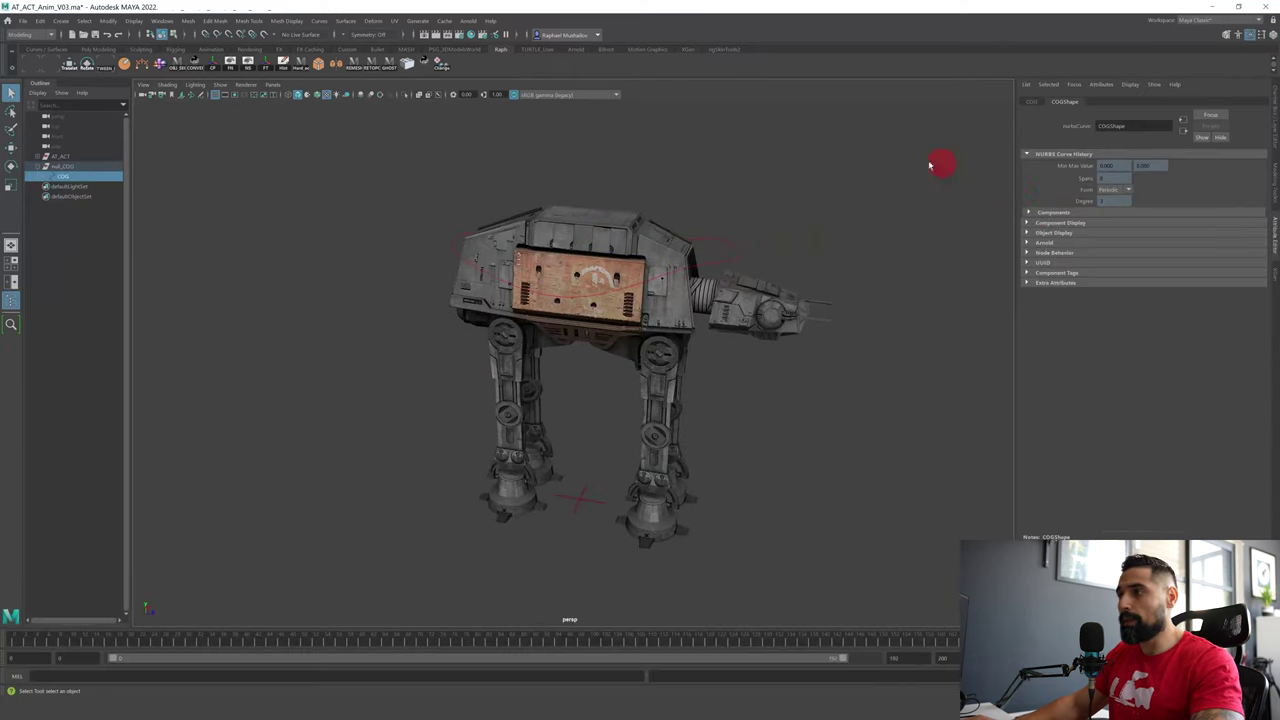
key("ctrl+a")
key("ctrl+a")
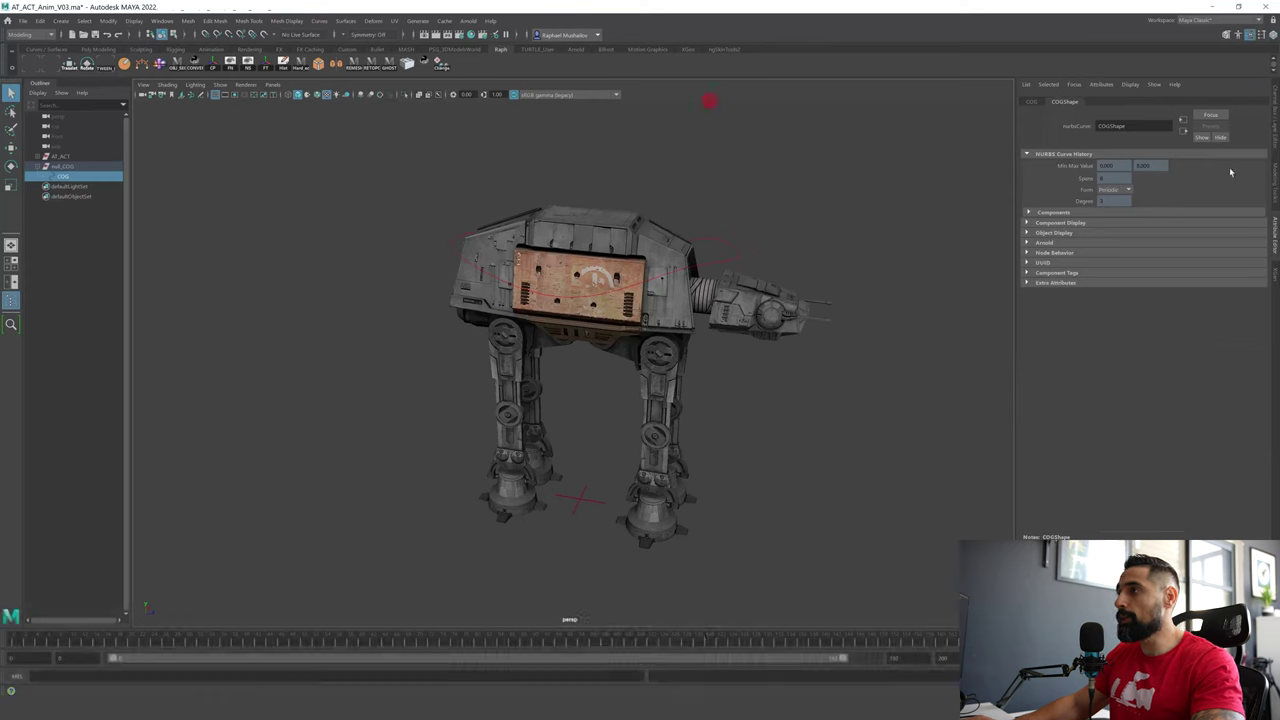
left_click(1038, 101)
left_click(1061, 103)
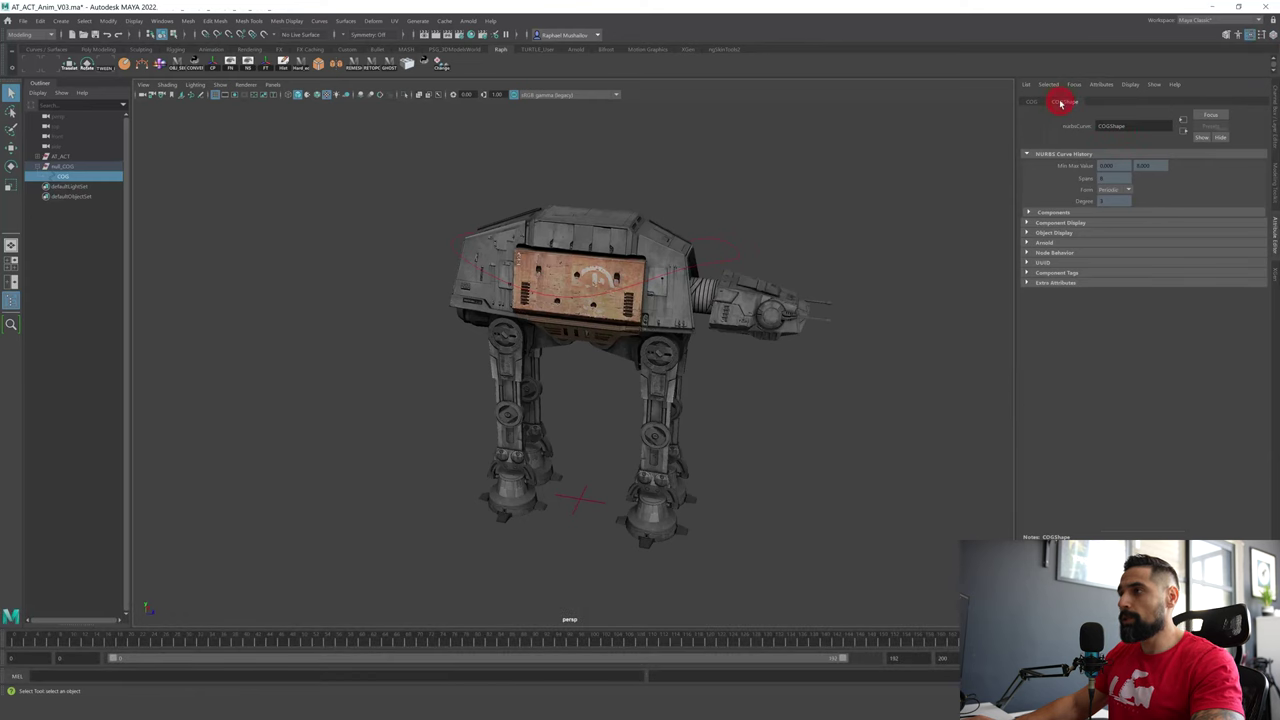
left_click(1050, 234)
left_click(1050, 322)
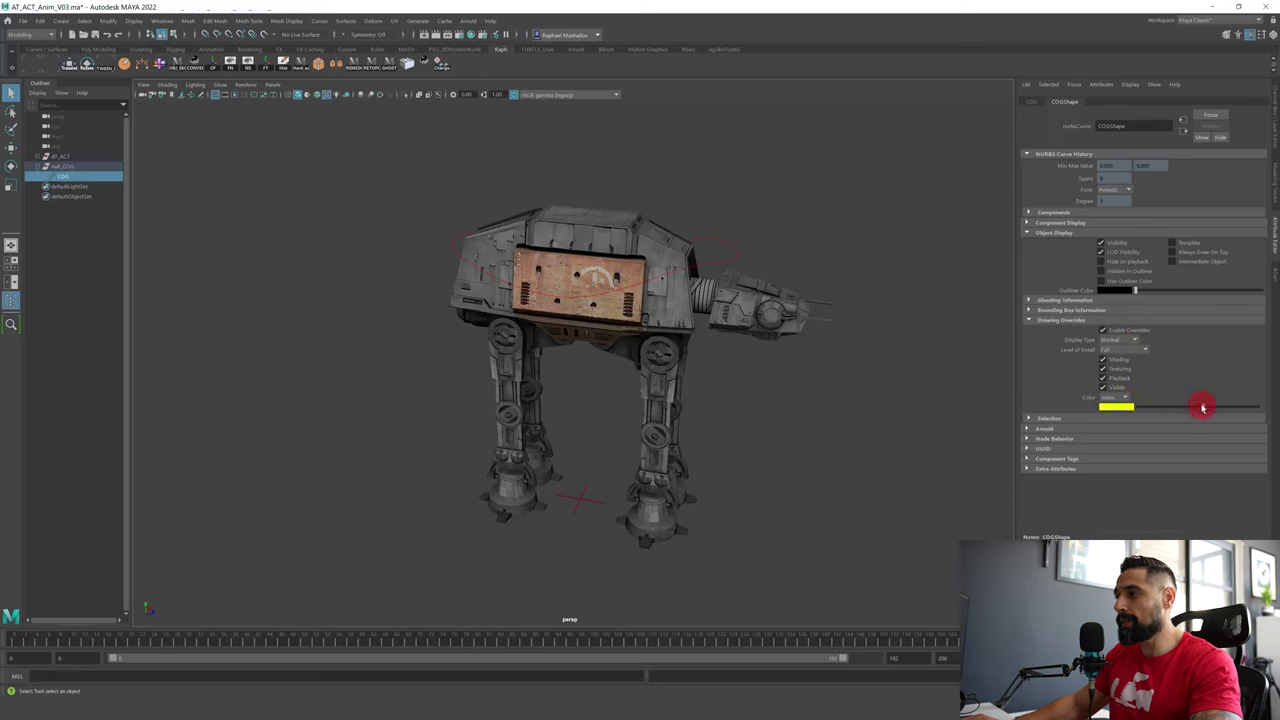
left_click(835, 292)
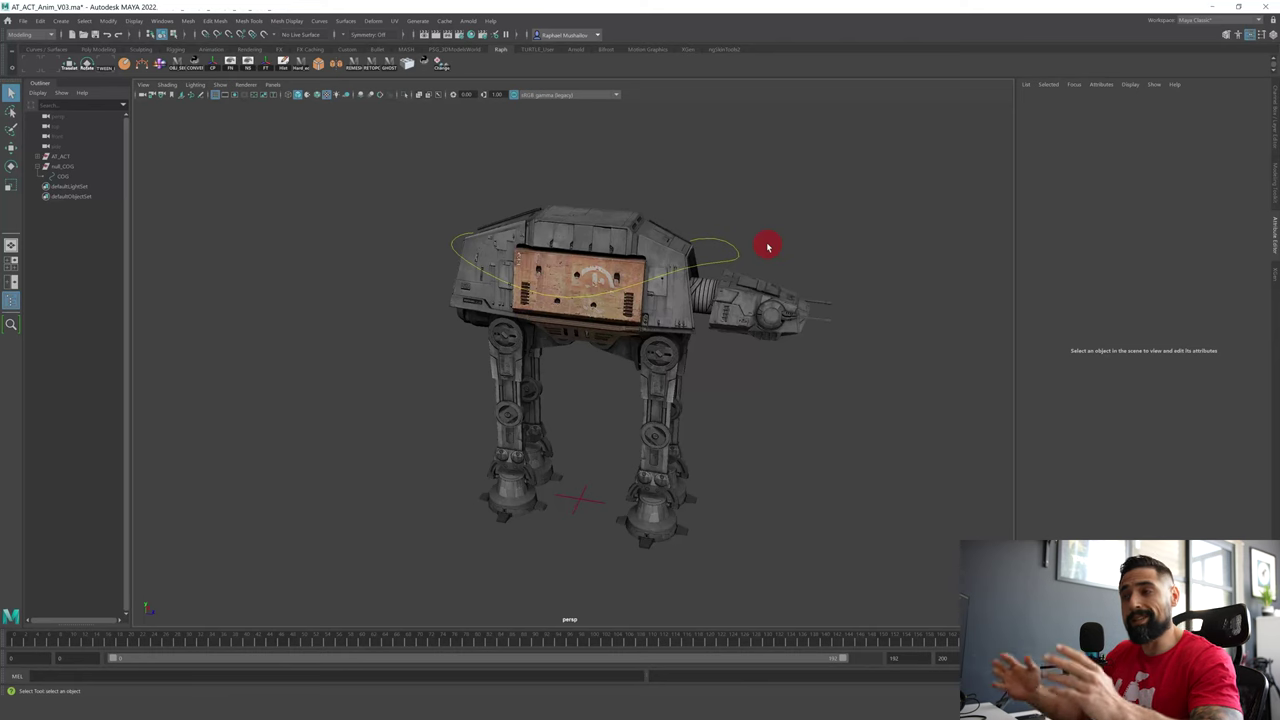
- Select the yellow COG curve and switch from its detailed attributes to its channel values
left_click_drag(766, 246, 880, 265, "alt")
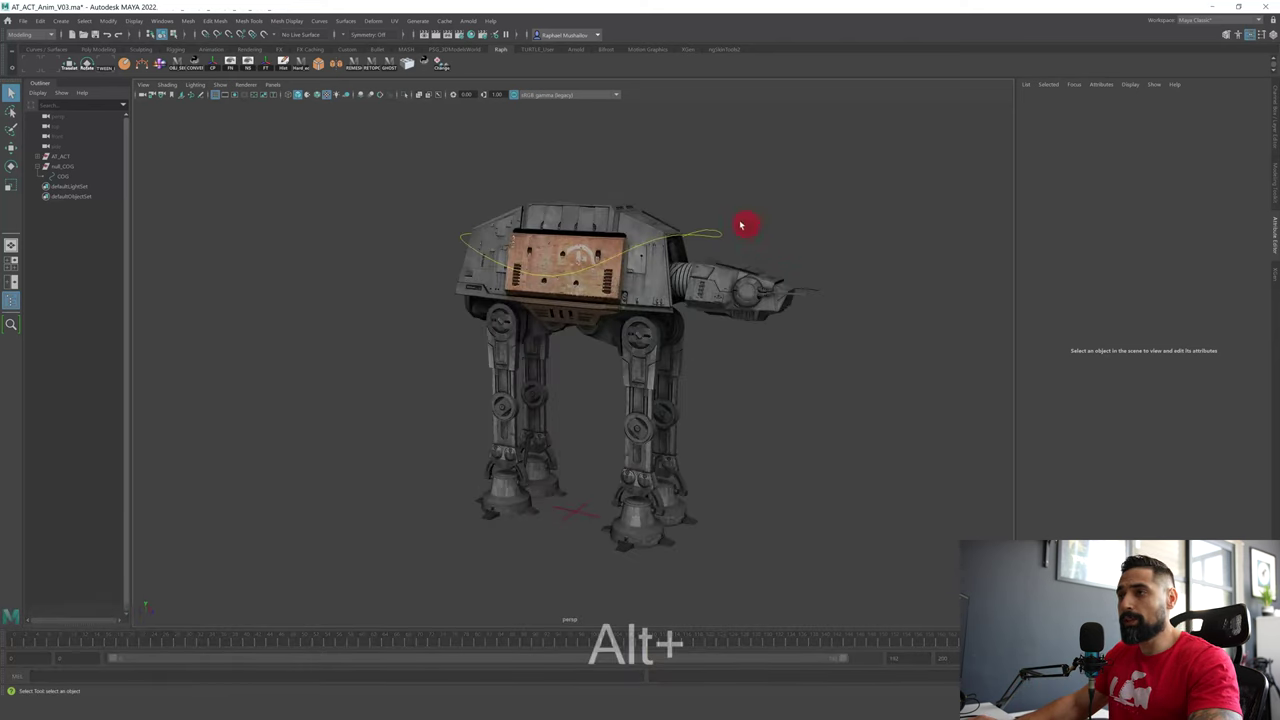
left_click(711, 233)
key("ctrl+a")
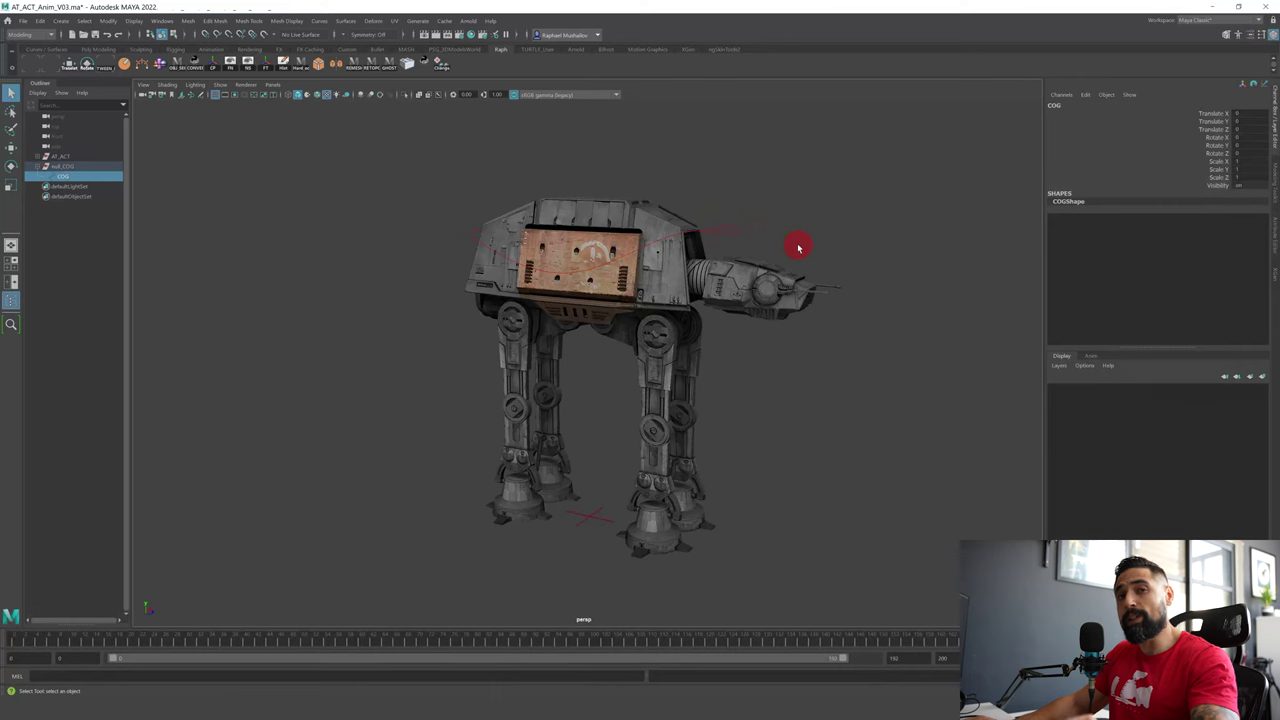
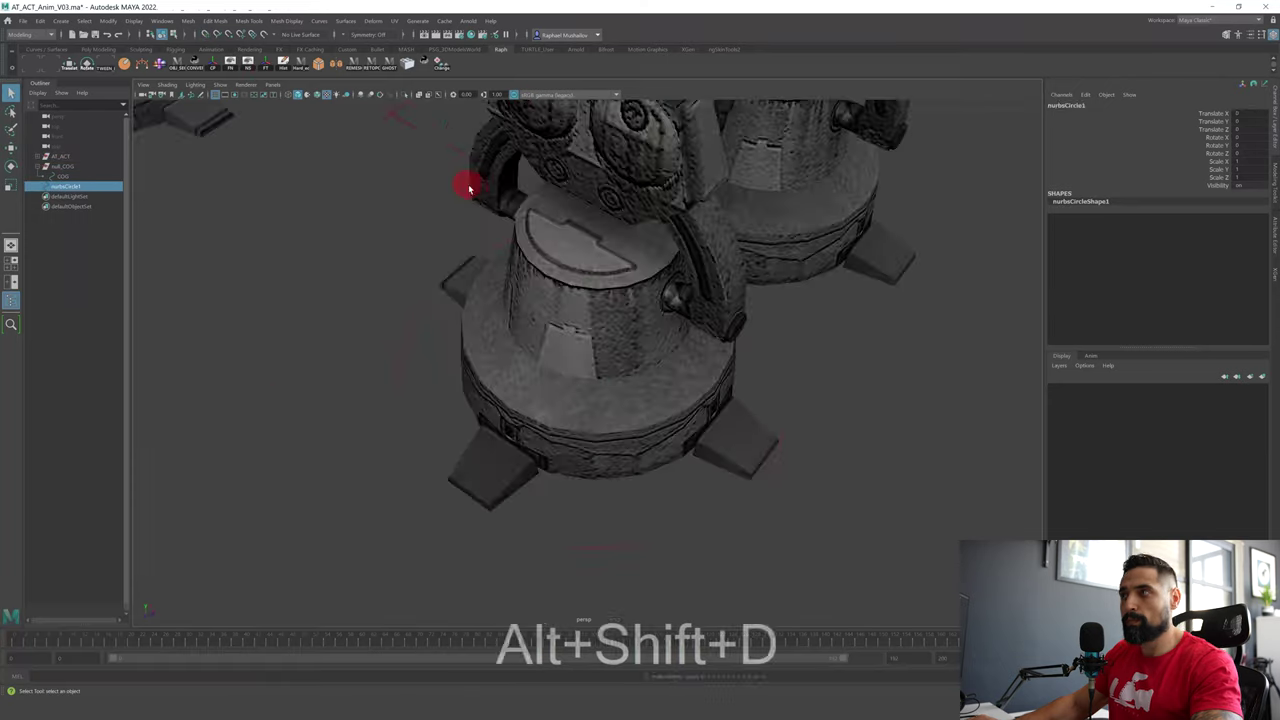
- Rename the foot's circle F_R_LEG, group it and name the group null_F_R_LEG
left_click(1068, 106)
type("F_R_L")
key("Return")
key("ctrl+g")
double_click(61, 186)
type("null_F_R_L")
type("EG")
key("Return")
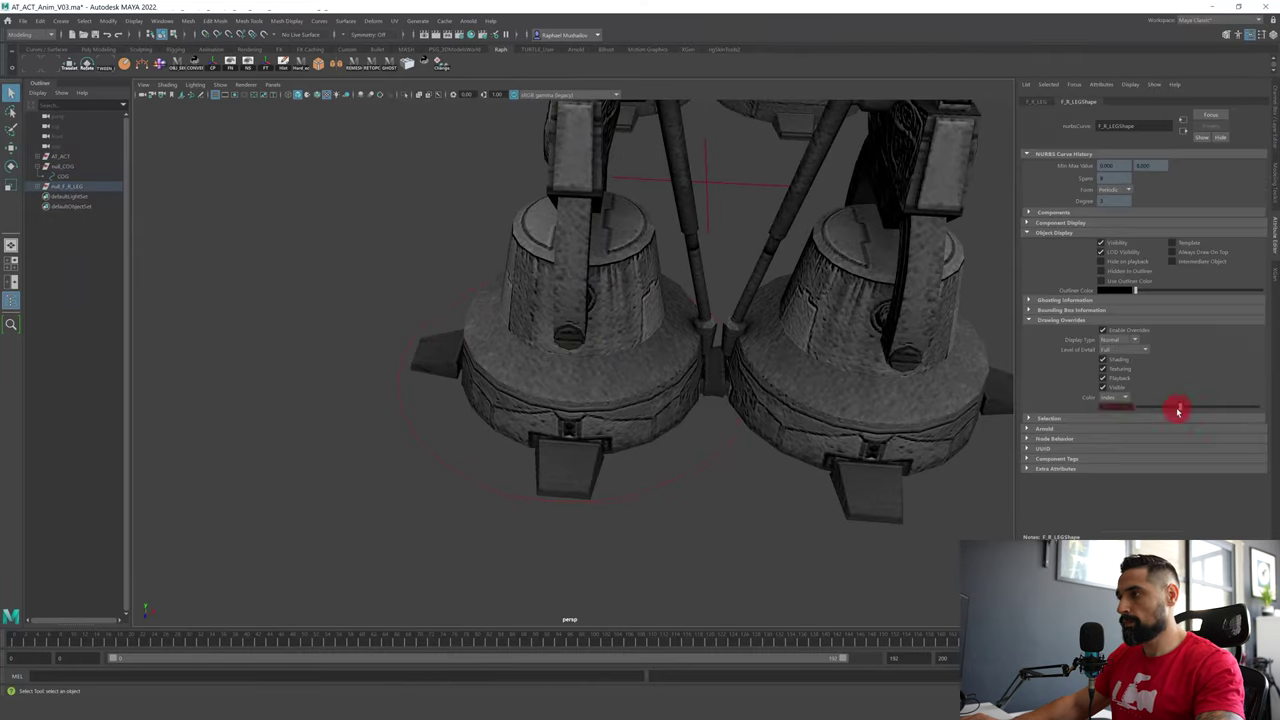
- Duplicate the null_F_R_LEG group and rename the copy null_F_L_LEG
left_click_drag(610, 343, 530, 428, "alt")
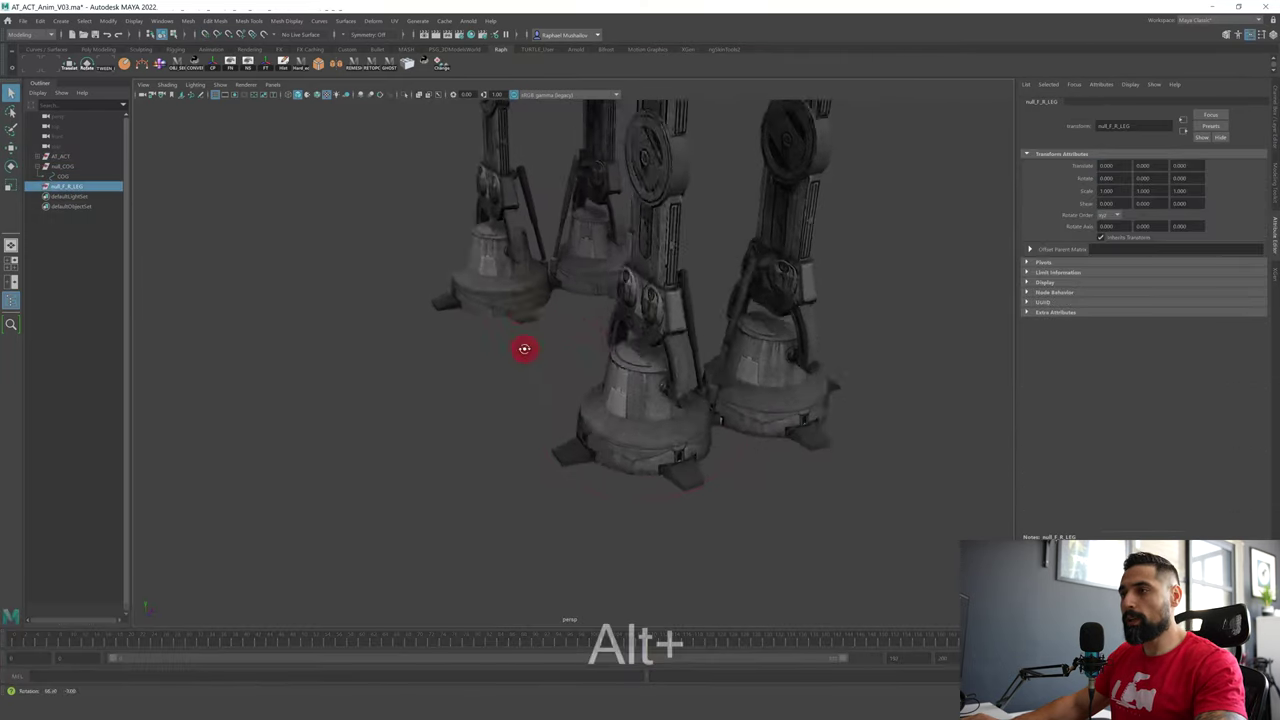
left_click(66, 204)
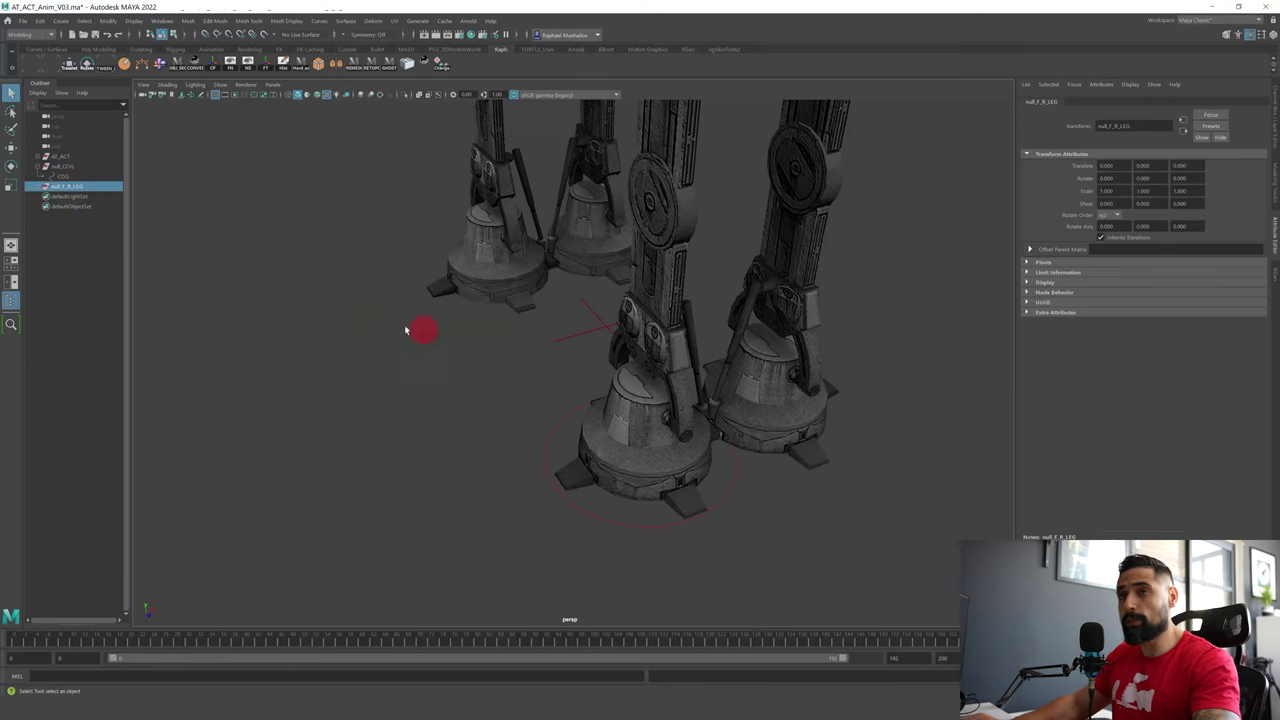
left_click(60, 189)
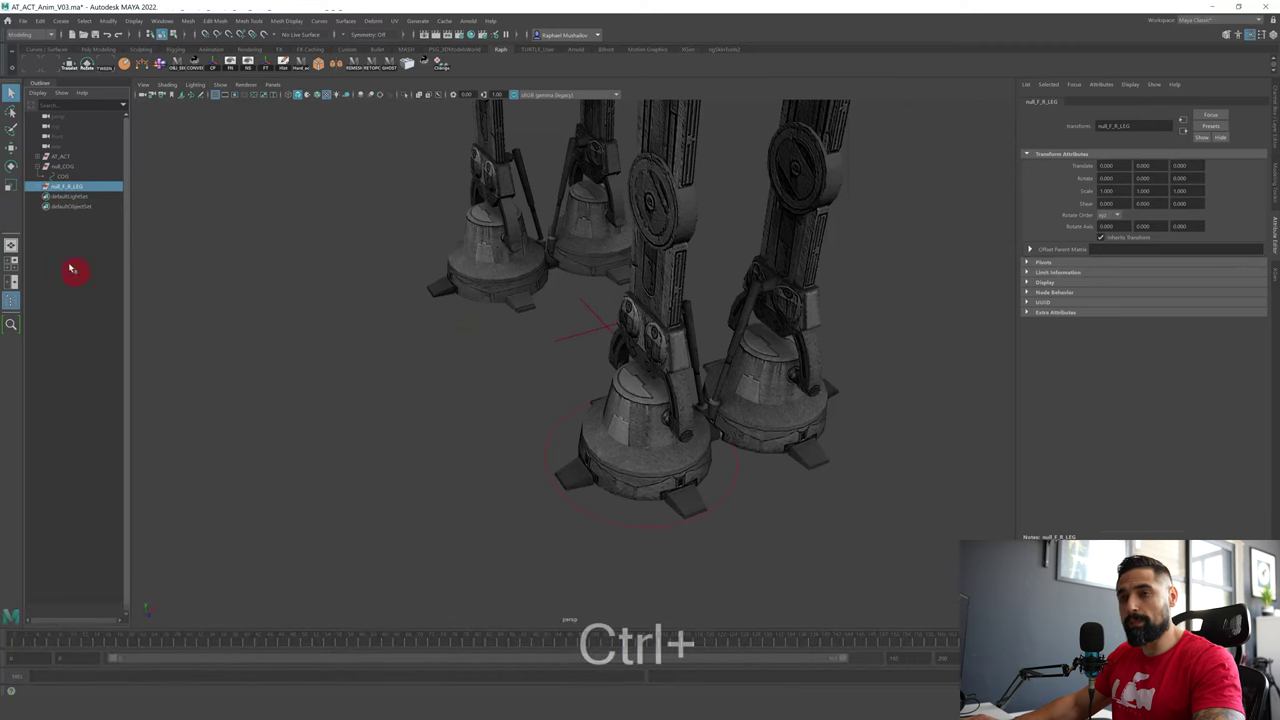
key("ctrl+d")
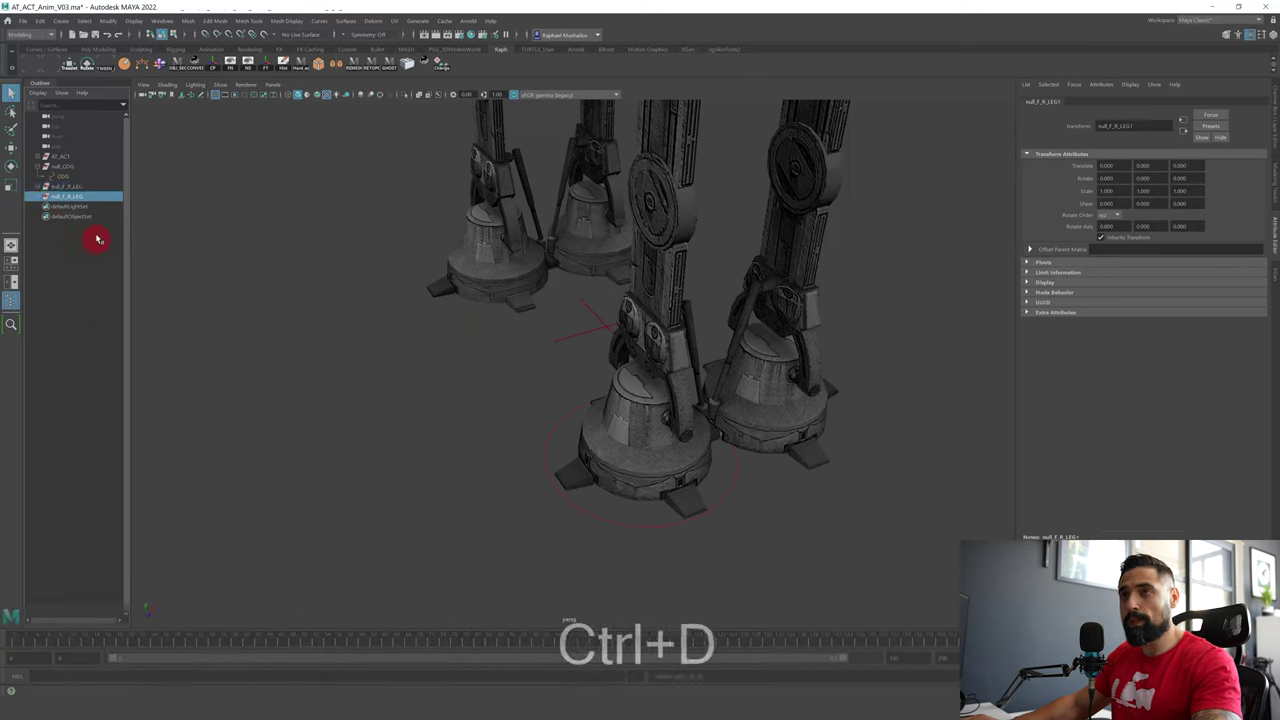
double_click(84, 199)
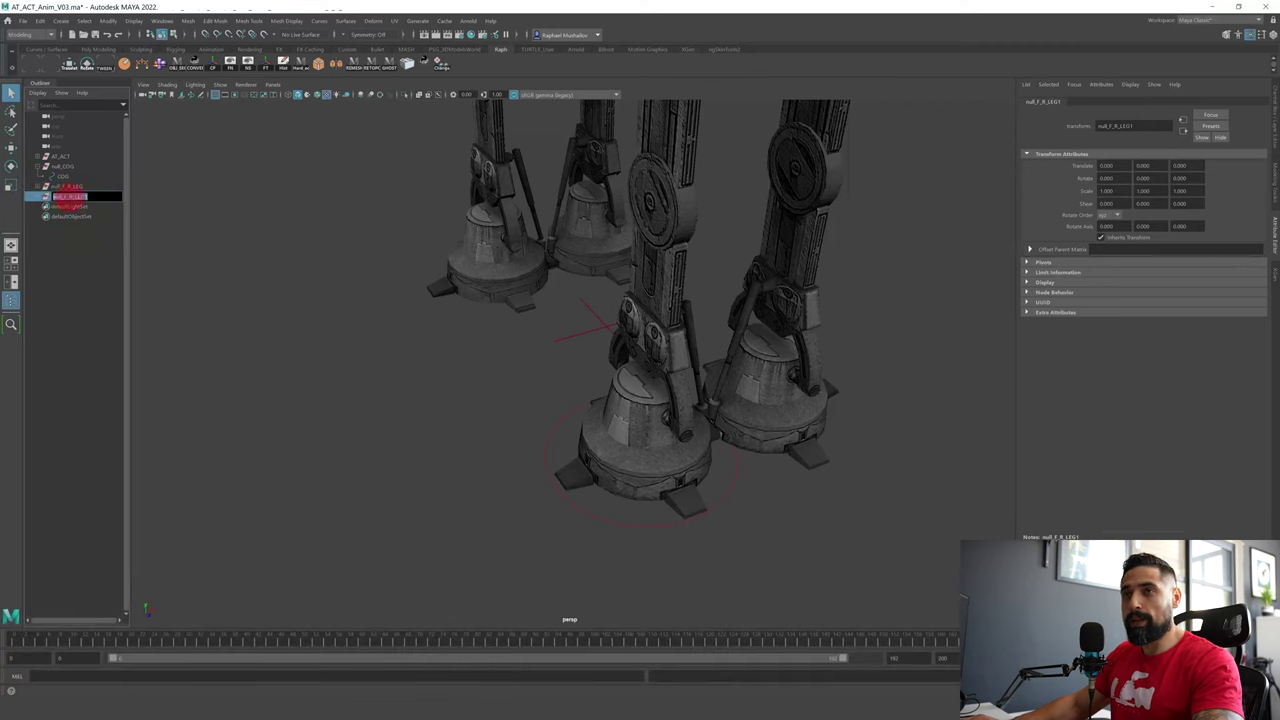
type("R")
key("BackSpace")
type("F_R_LEG1")
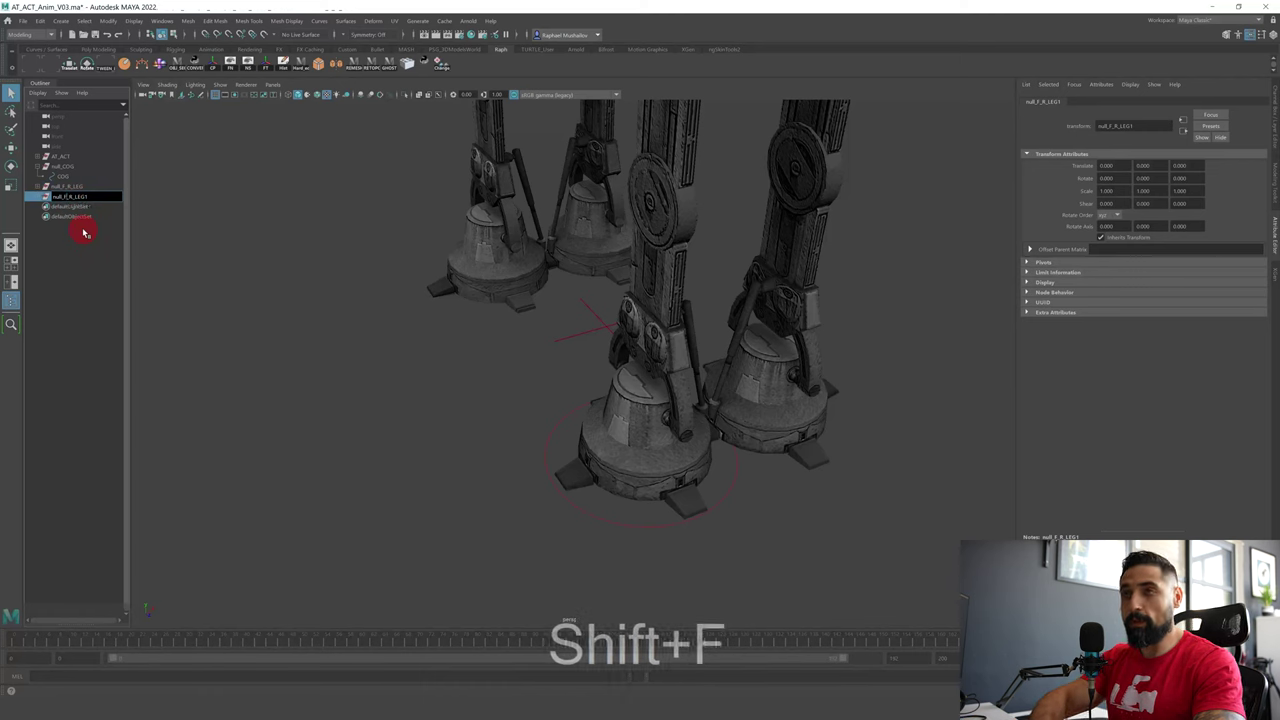
key("Right")
key("shift+Right")
type("L")
key("Right")
key("BackSpace")
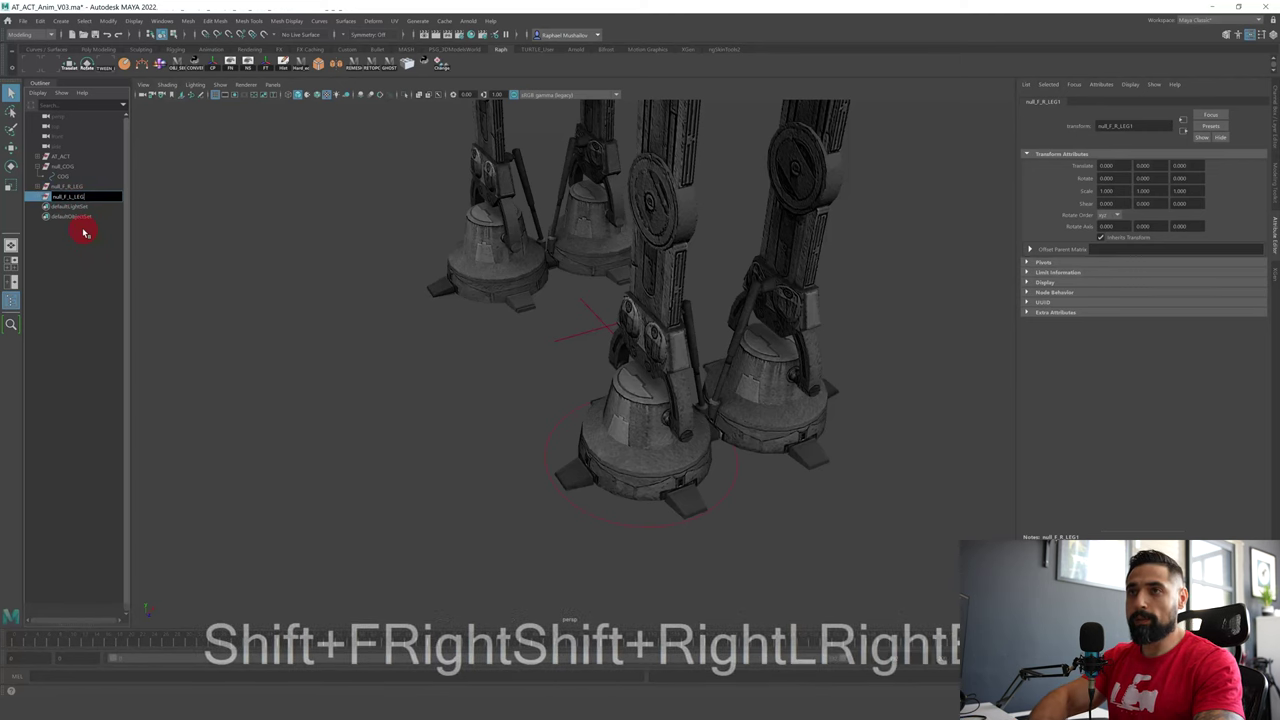
key("Return")
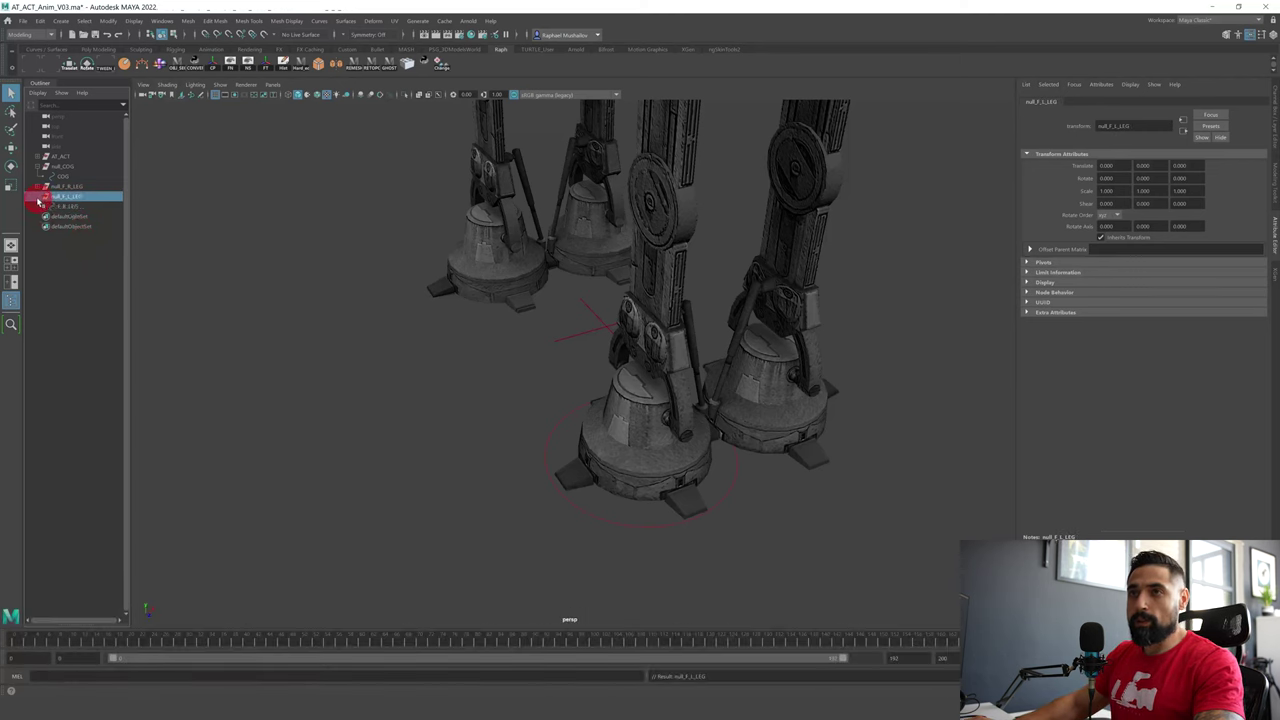
- Rename the curve inside null_F_L_LEG to F_L_LEG and collapse the group
double_click(76, 205)
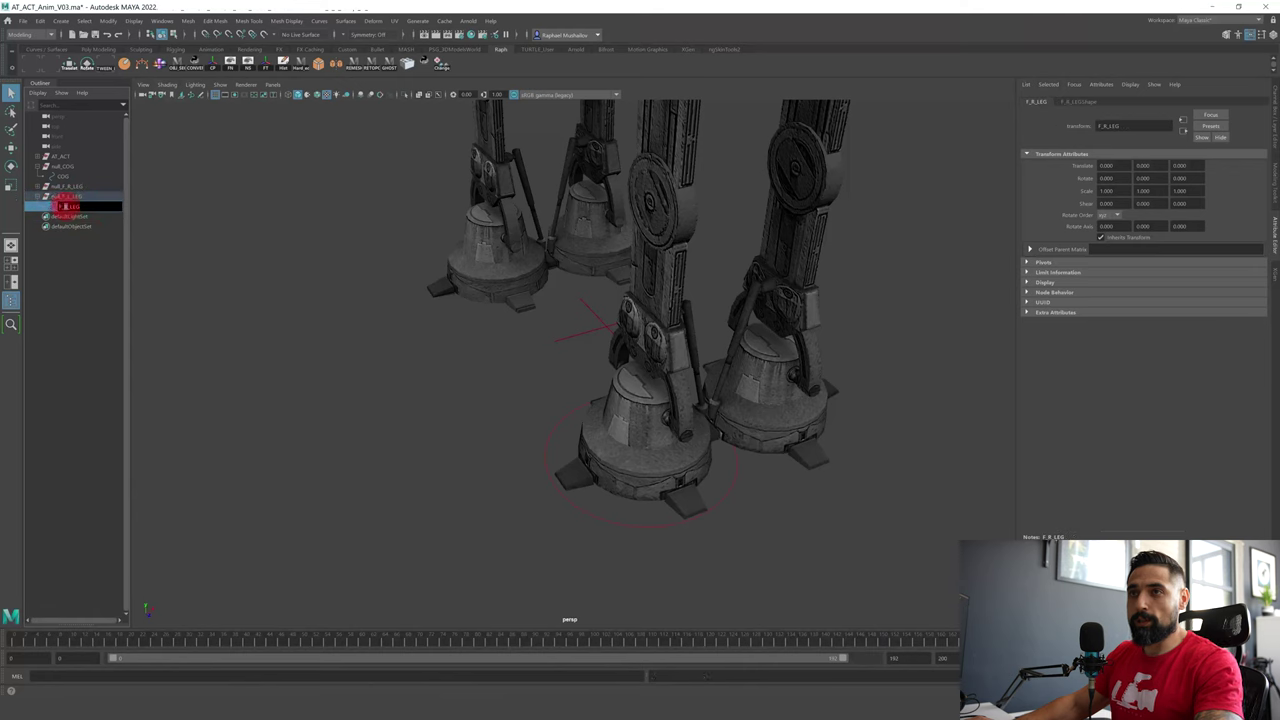
type("L")
left_click(87, 292)
left_click(70, 197)
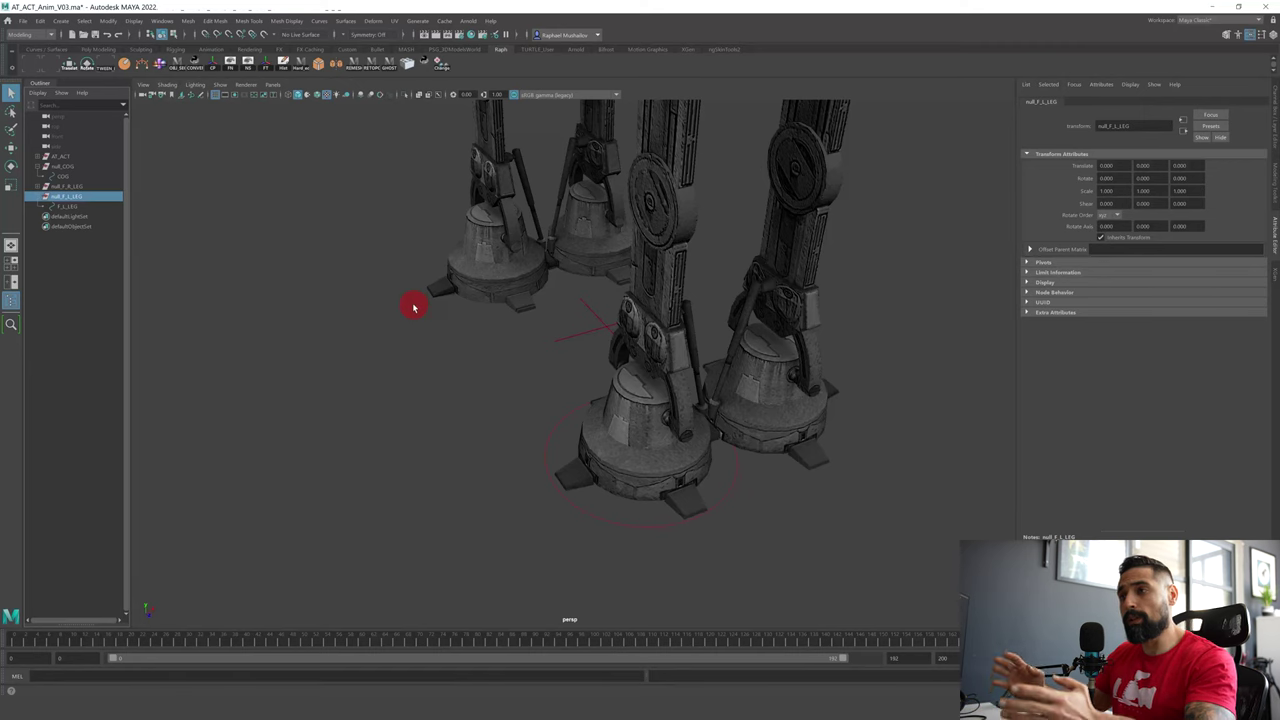
left_click(38, 197)
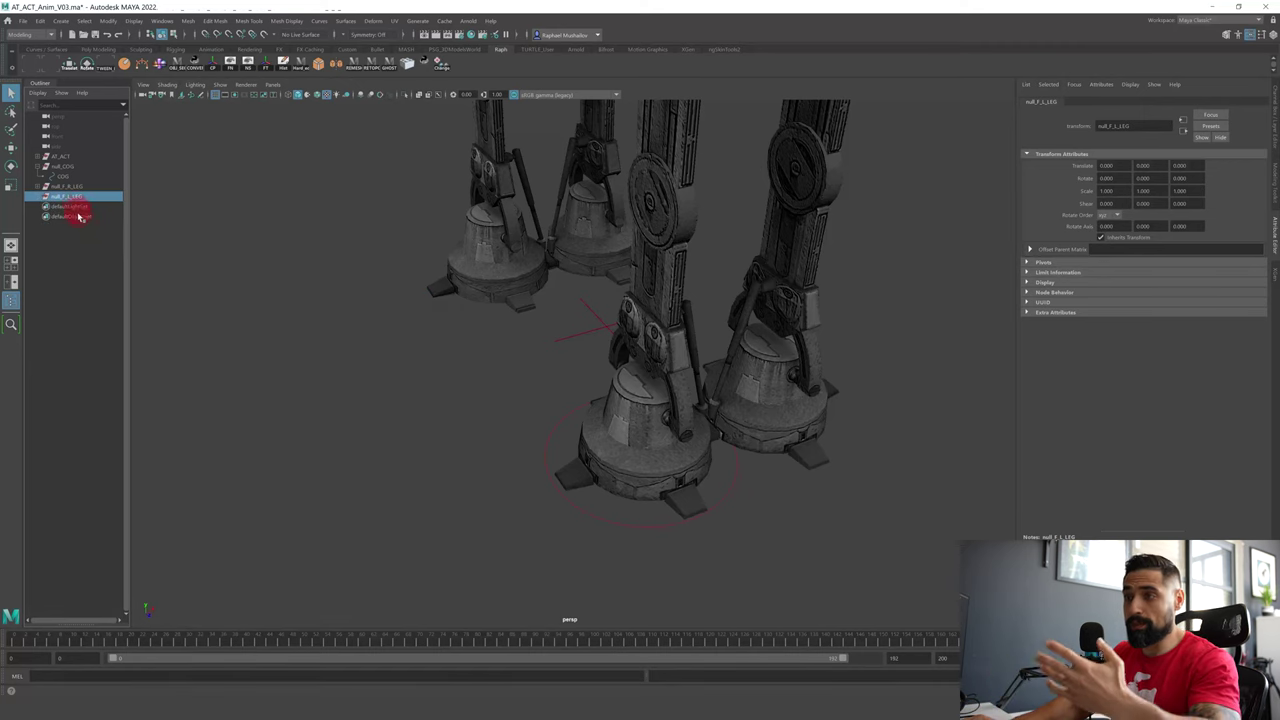
- Group null_F_L_LEG under a temporary parent and set that parent's Scale X to -1 to mirror the circle onto the opposite front foot
key("ctrl+g")
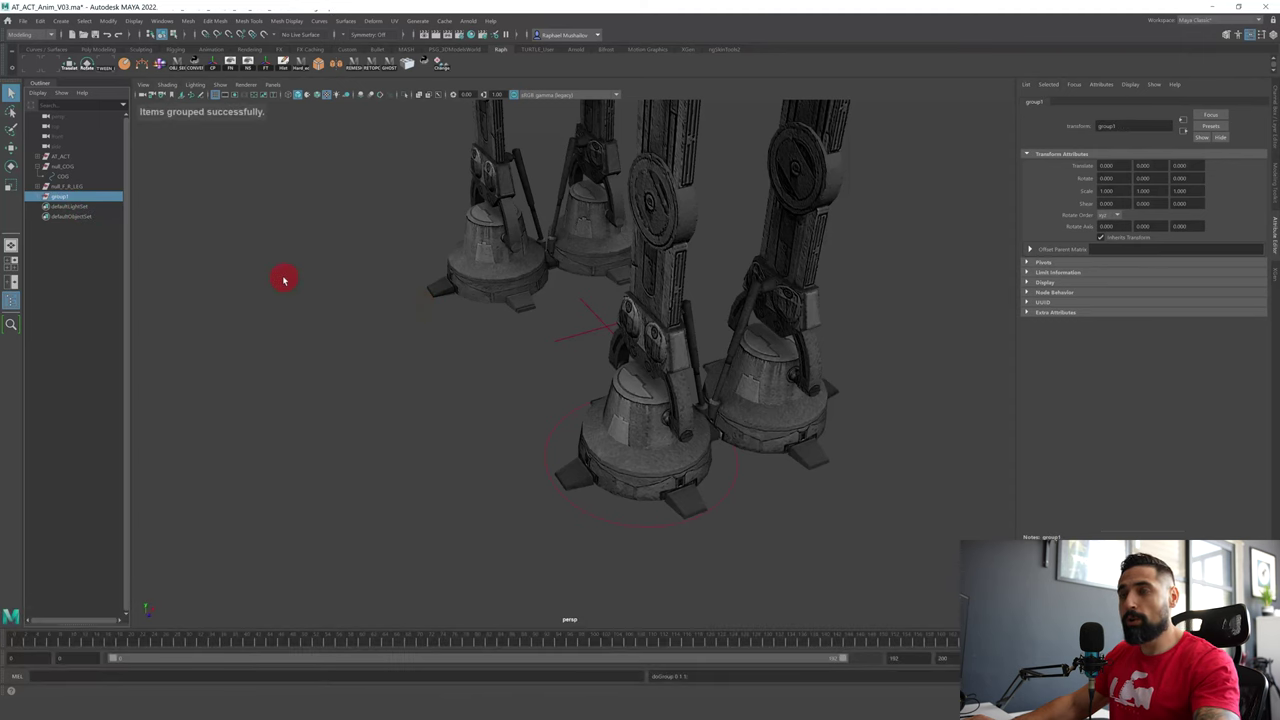
key("w")
left_click_drag(357, 297, 435, 448, "alt")
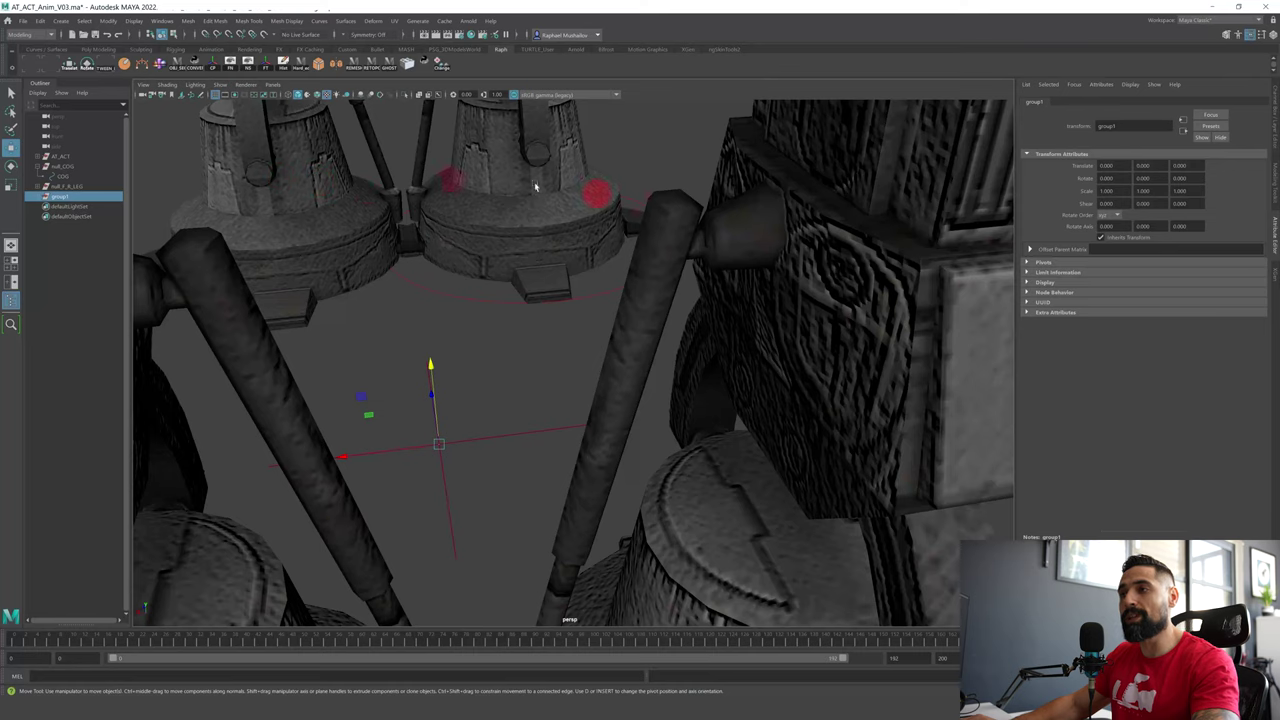
left_click_drag(372, 284, 468, 318, "alt")
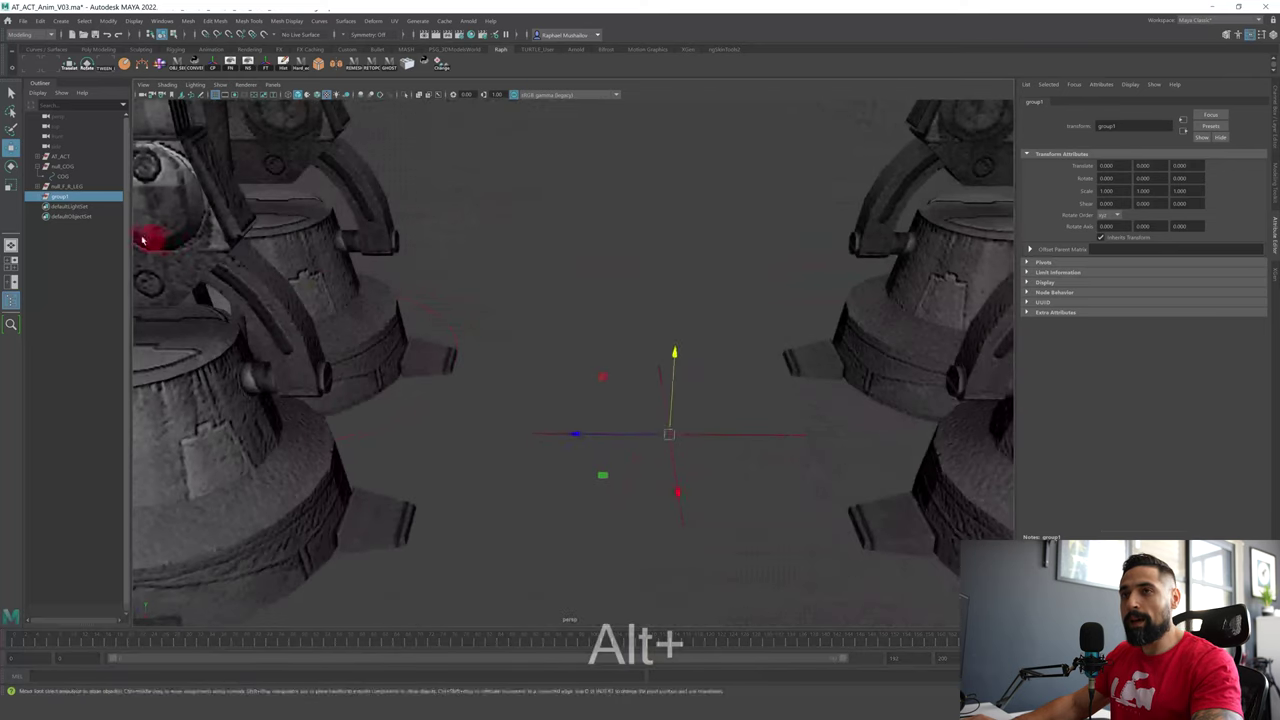
middle_click_drag(67, 187, 63, 198)
key("ctrl+a")
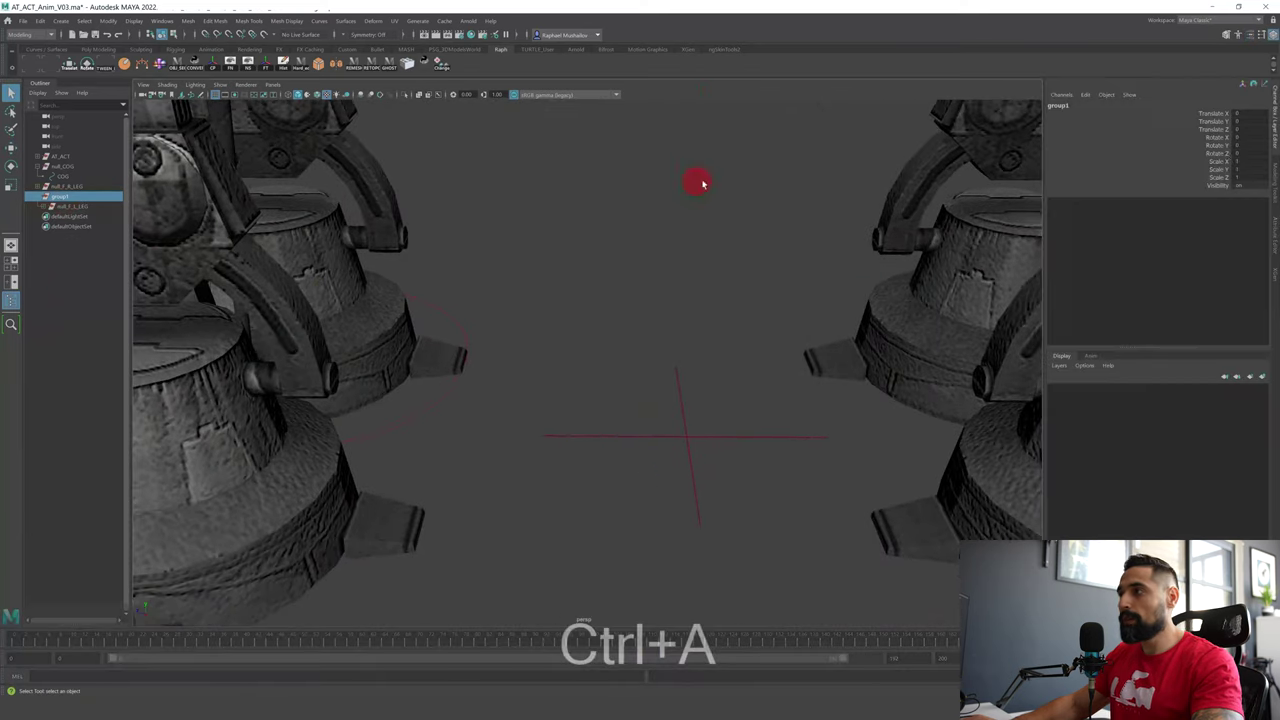
left_click(1240, 161)
left_click_drag(534, 506, 722, 476, "alt")
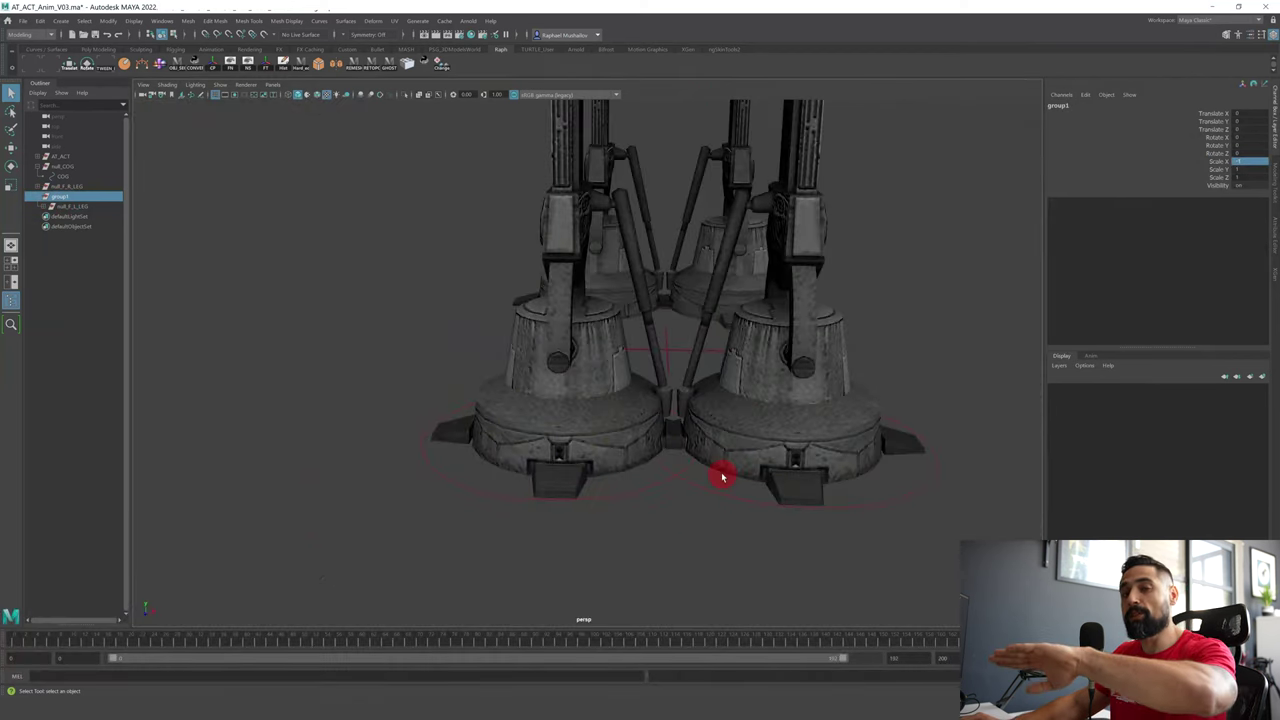
- Unparent null_F_L_LEG from the temporary group, freeze its transformations and deselect it
left_click(80, 206)
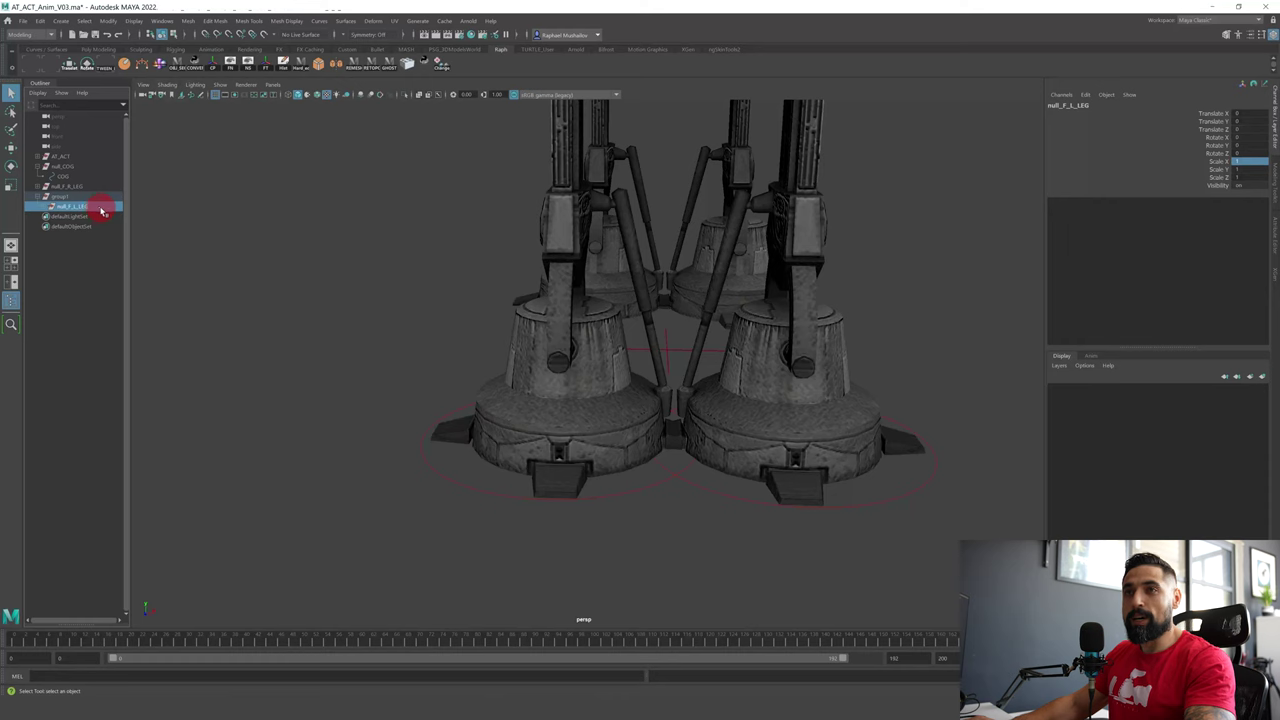
key("shift+p")
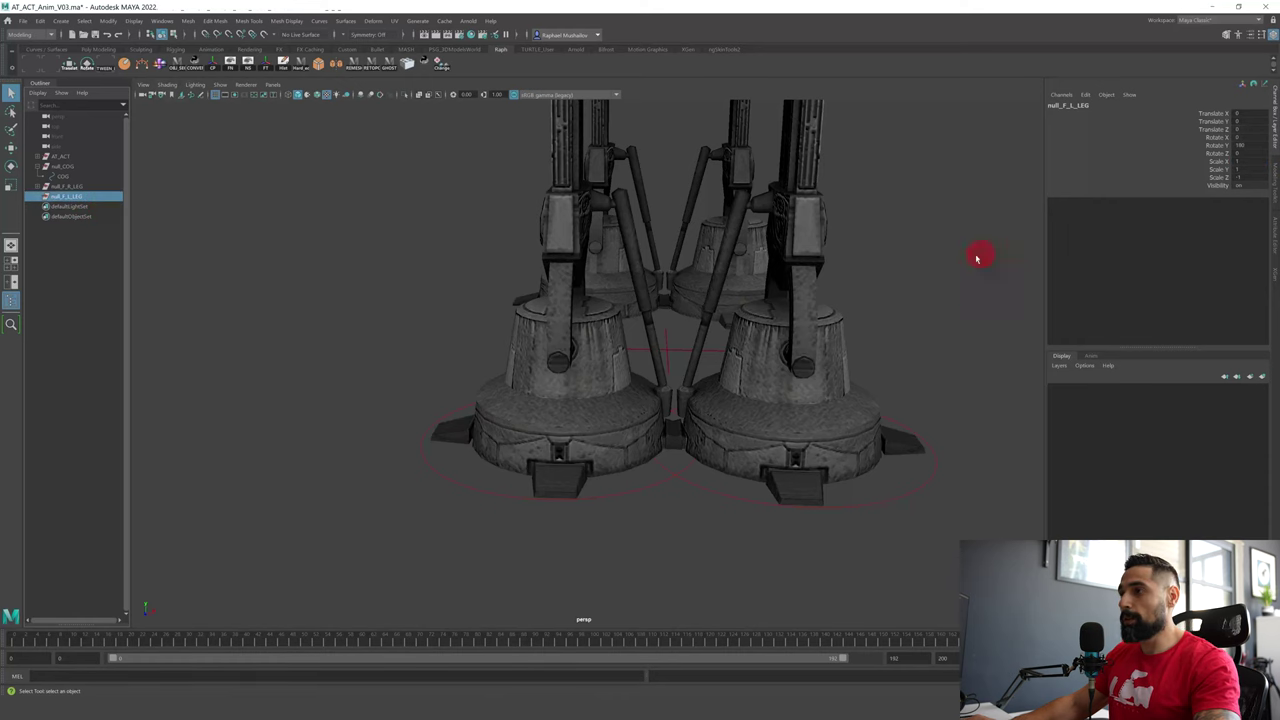
left_click(113, 25)
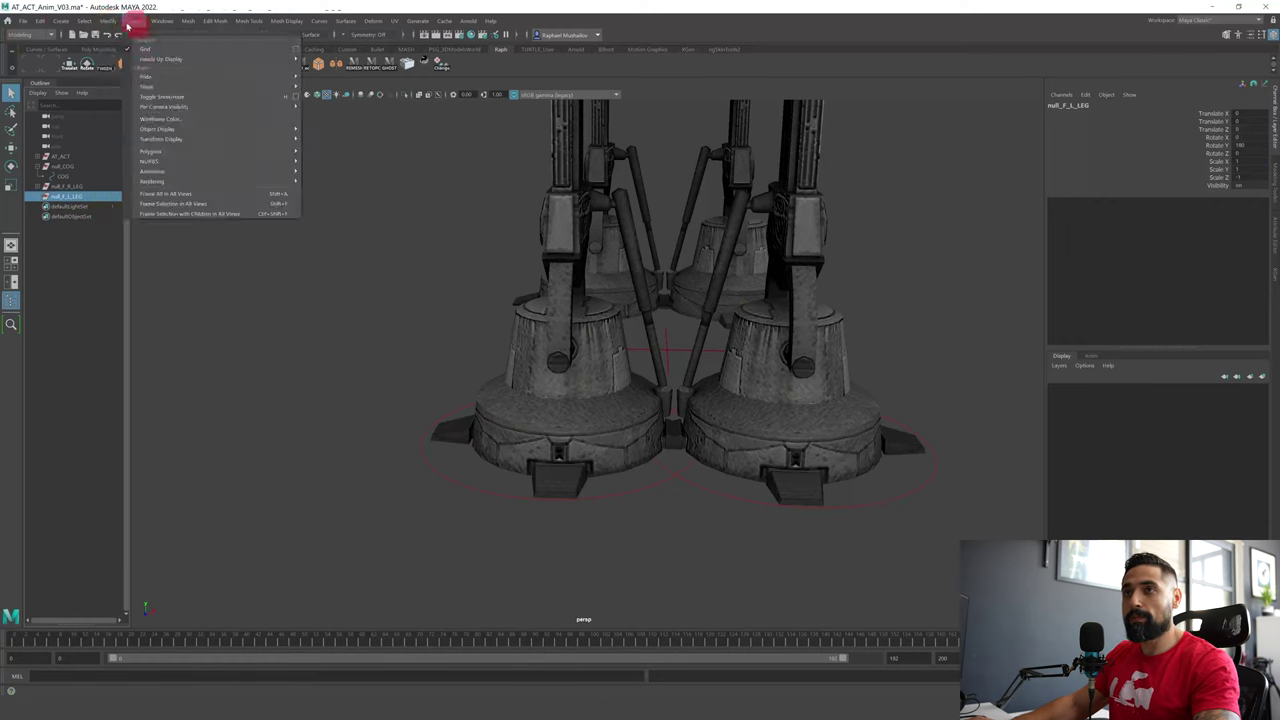
left_click(135, 73)
left_click(723, 532)
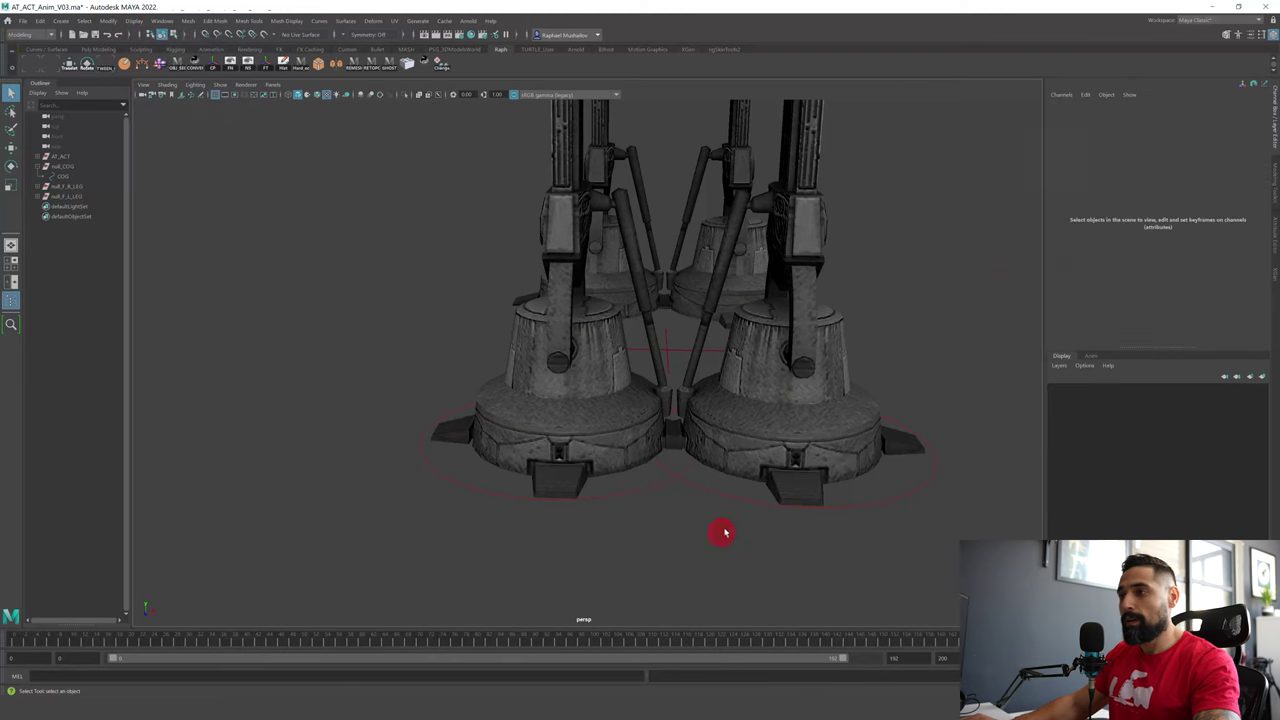
- Set the drawing override index colour of the F_L_LEG curve's shape to blue and deselect the curve
left_click(733, 508)
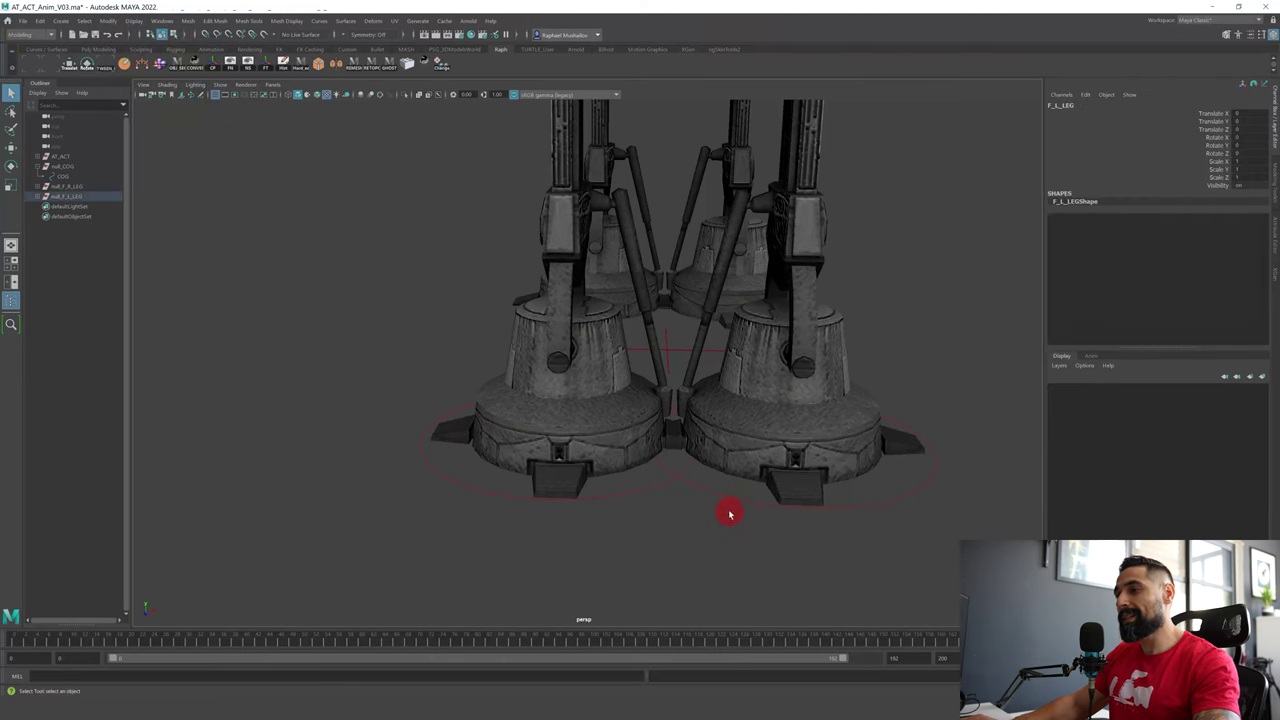
key("ctrl+a")
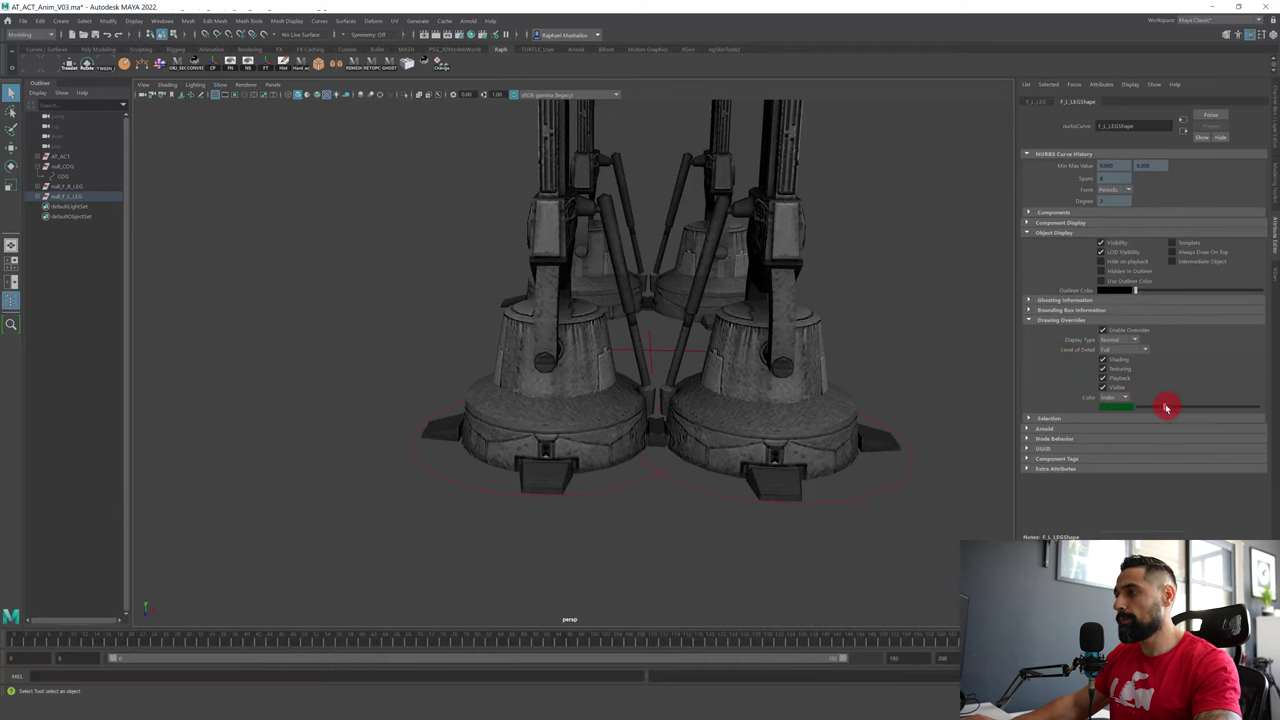
left_click(894, 557)
- Duplicate null_F_R_LEG and null_F_L_LEG together and move the copies about -65.5 units in Z to the rear feet
left_click_drag(894, 557, 560, 485, "alt")
left_click(556, 500)
left_click(407, 443)
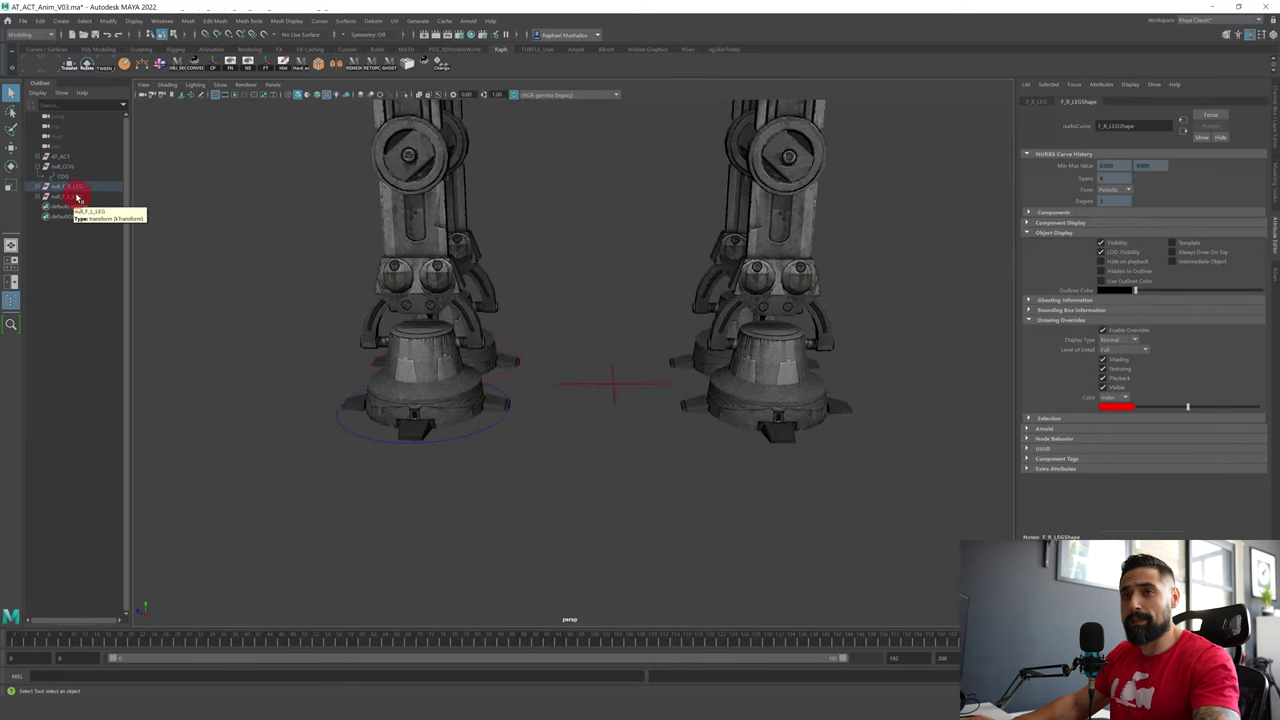
left_click(78, 197, "shift")
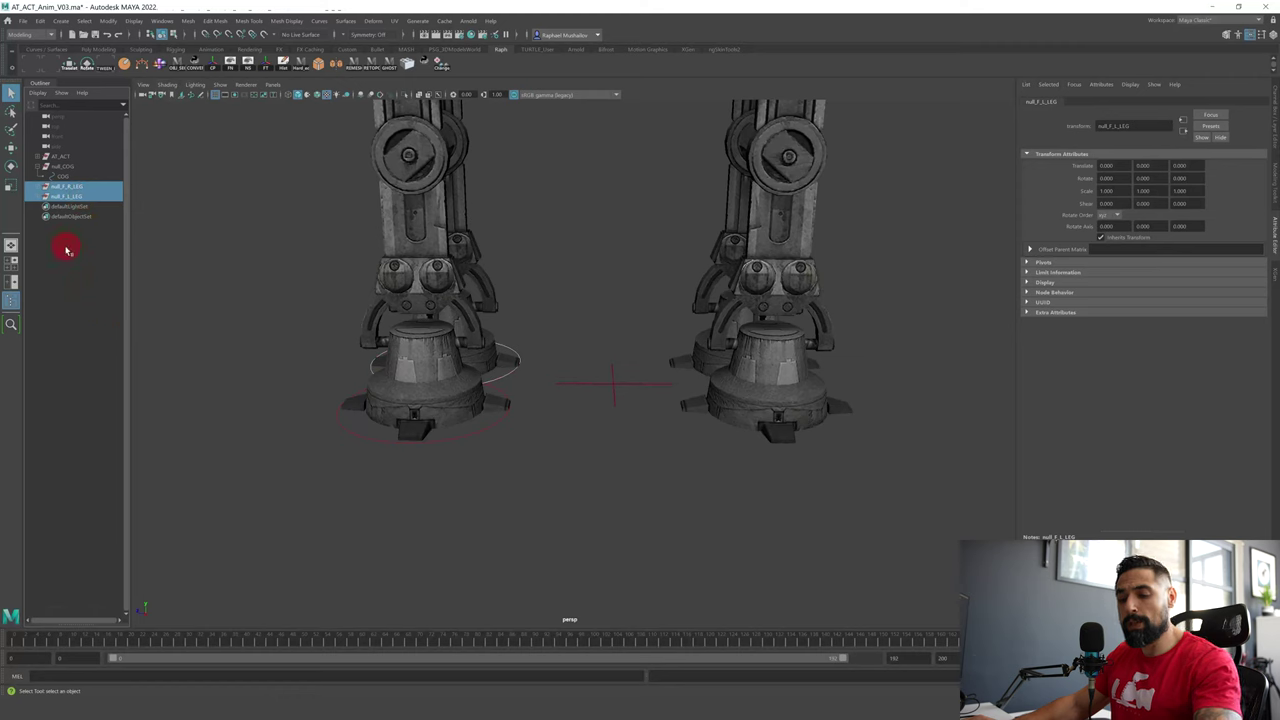
key("ctrl+d")
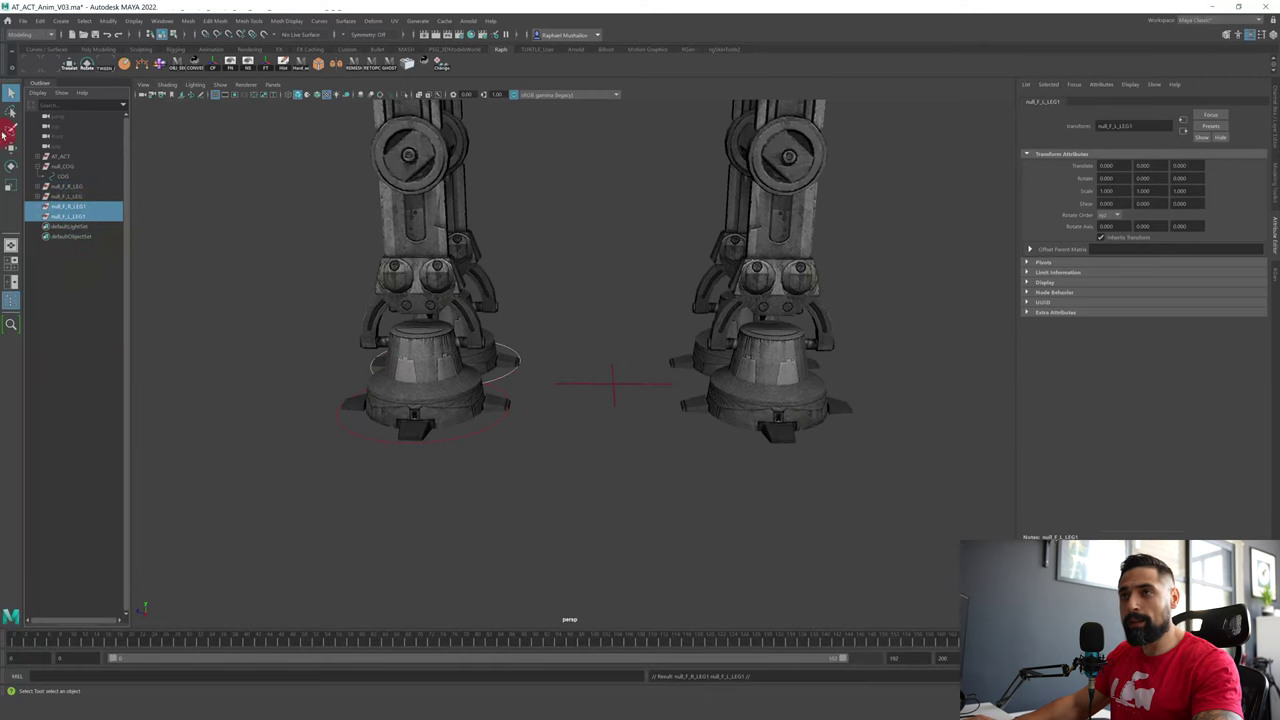
key("w")
left_click_drag(531, 388, 835, 390)
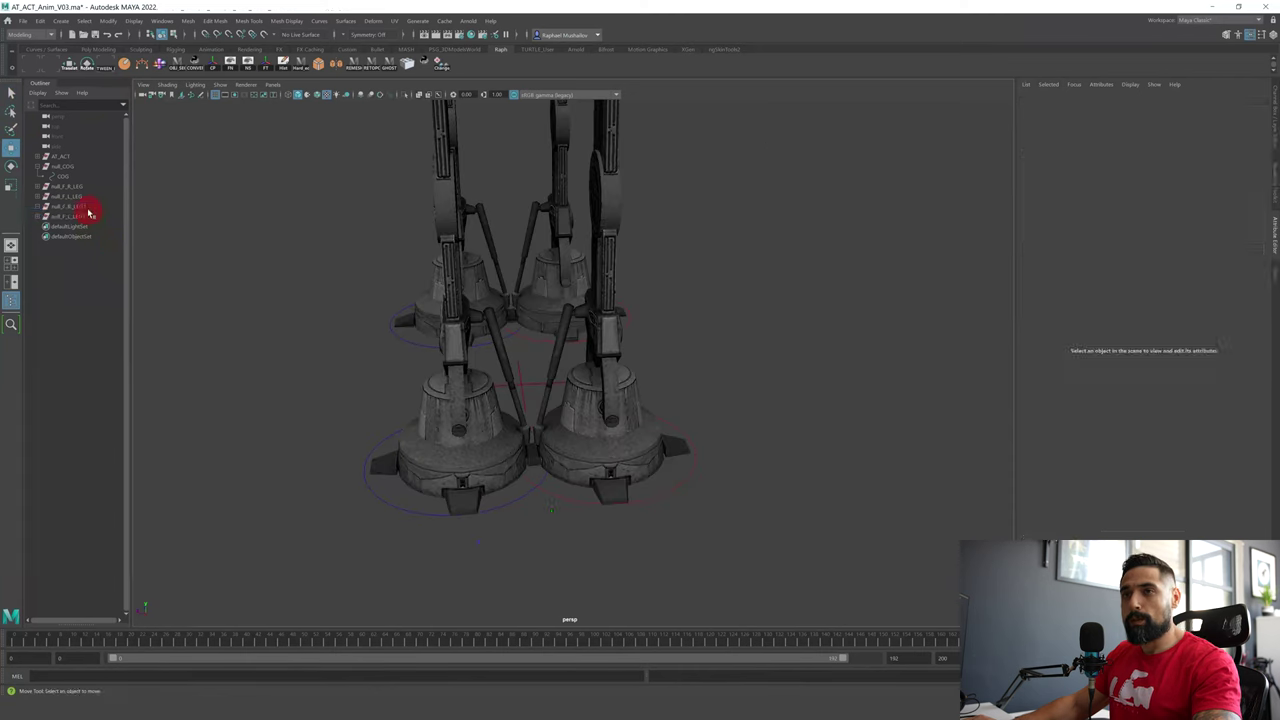
- Rename the rear group copies null_B_R_LEG and null_B_L_LEG, and the curves inside them B_R_LEG and B_L_LEG
left_click(80, 207)
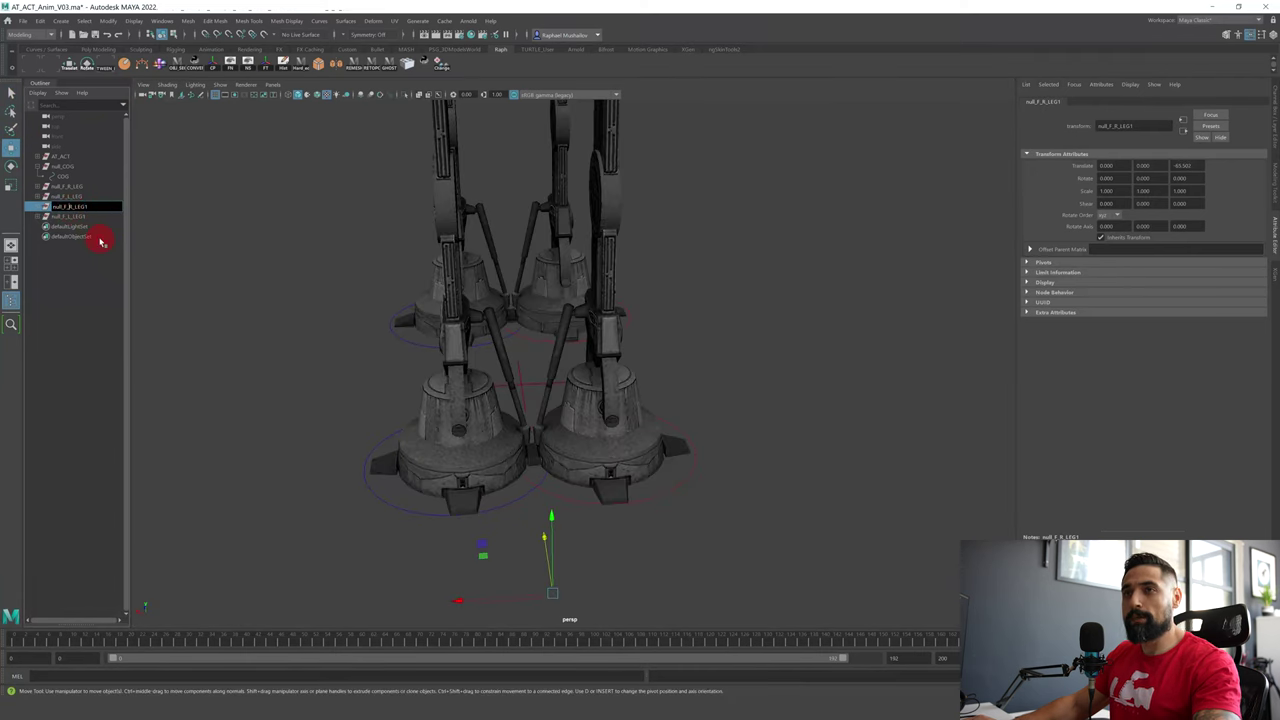
key("shift+Left")
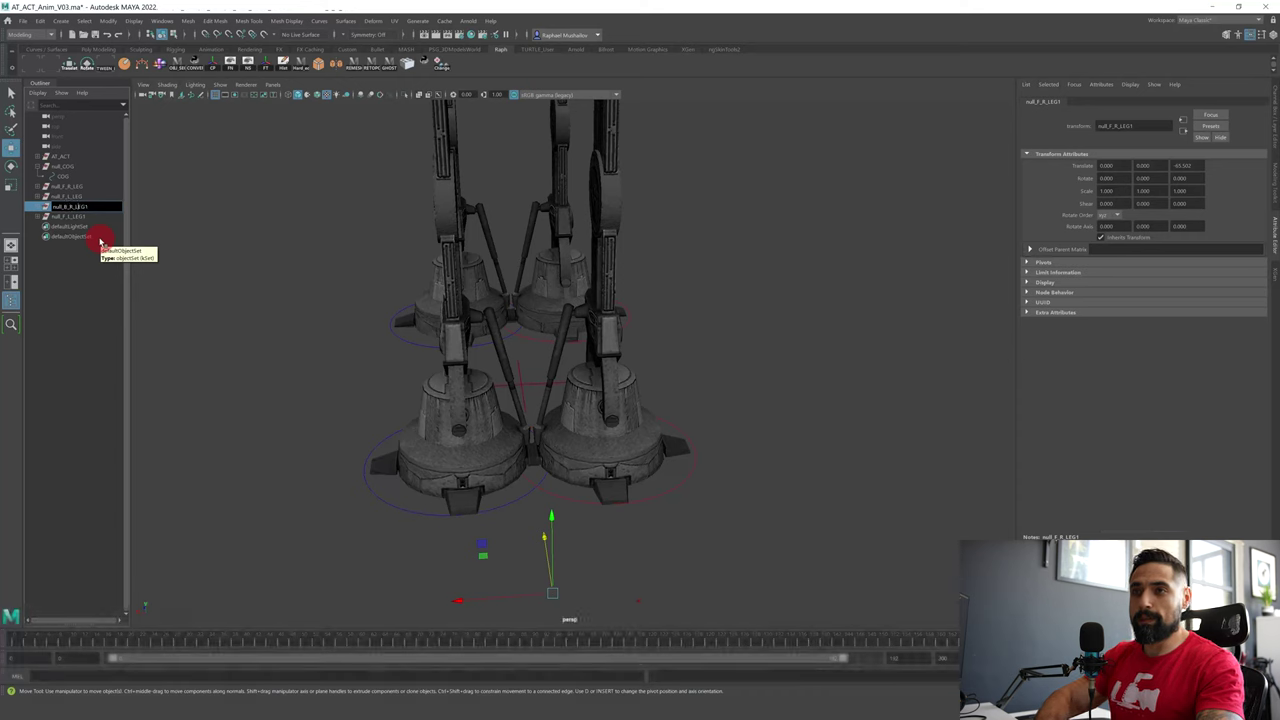
left_click(34, 207)
left_click(68, 216)
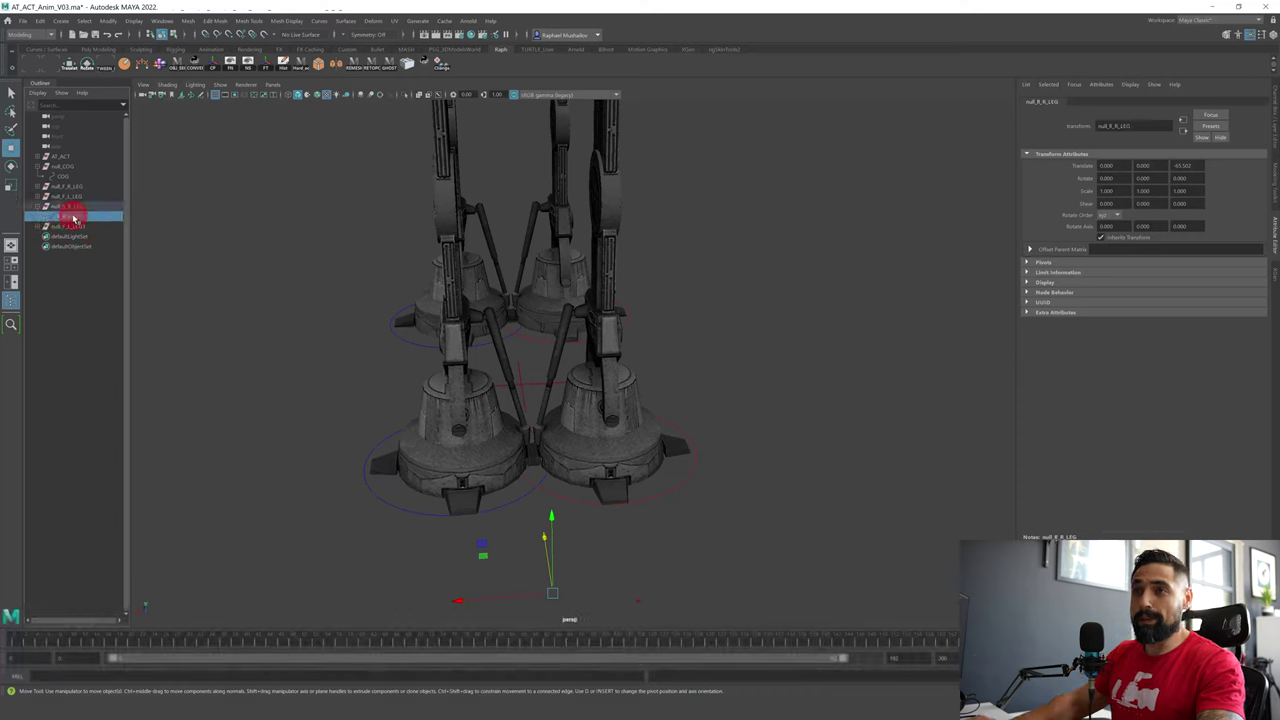
key("shift+Left")
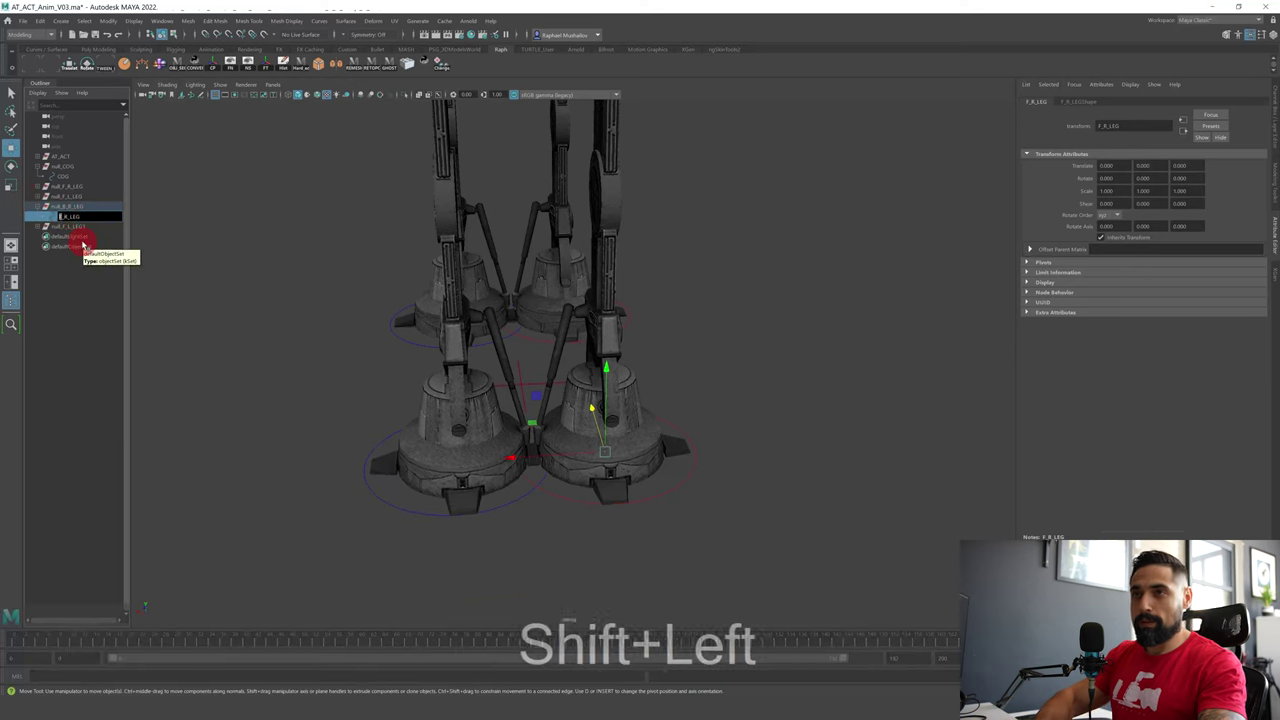
type("B")
key("Return")
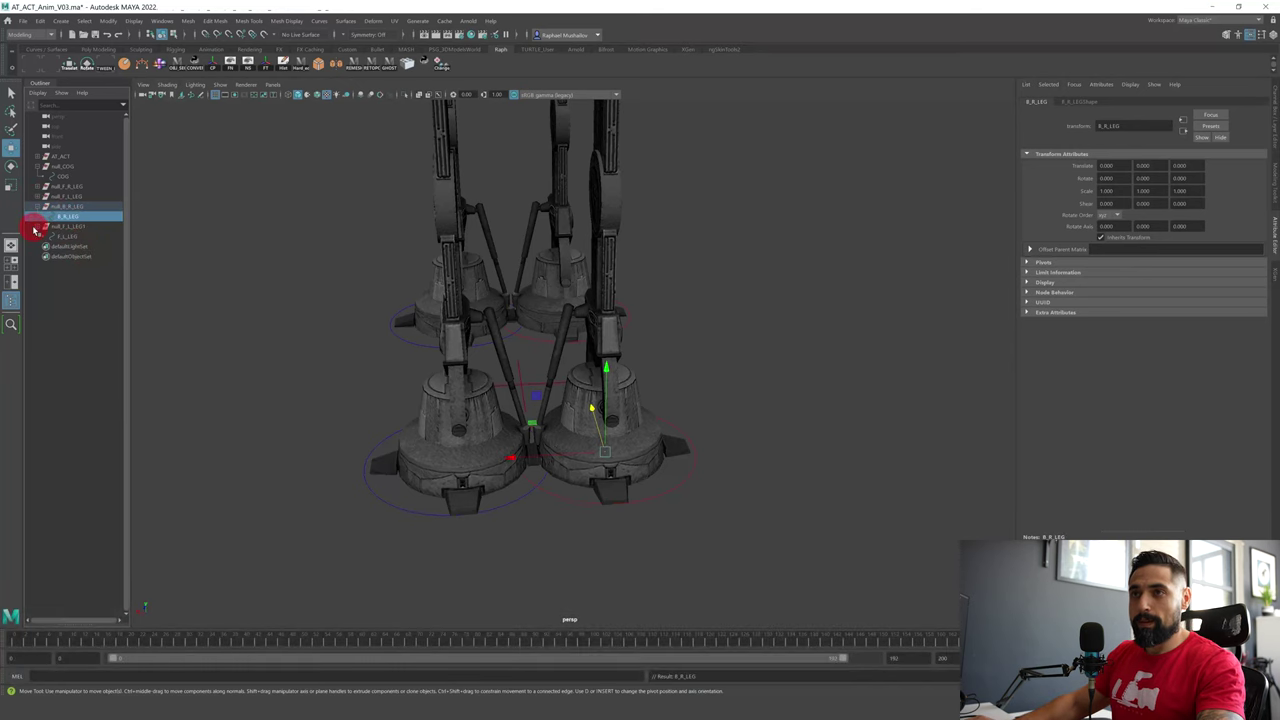
double_click(72, 228)
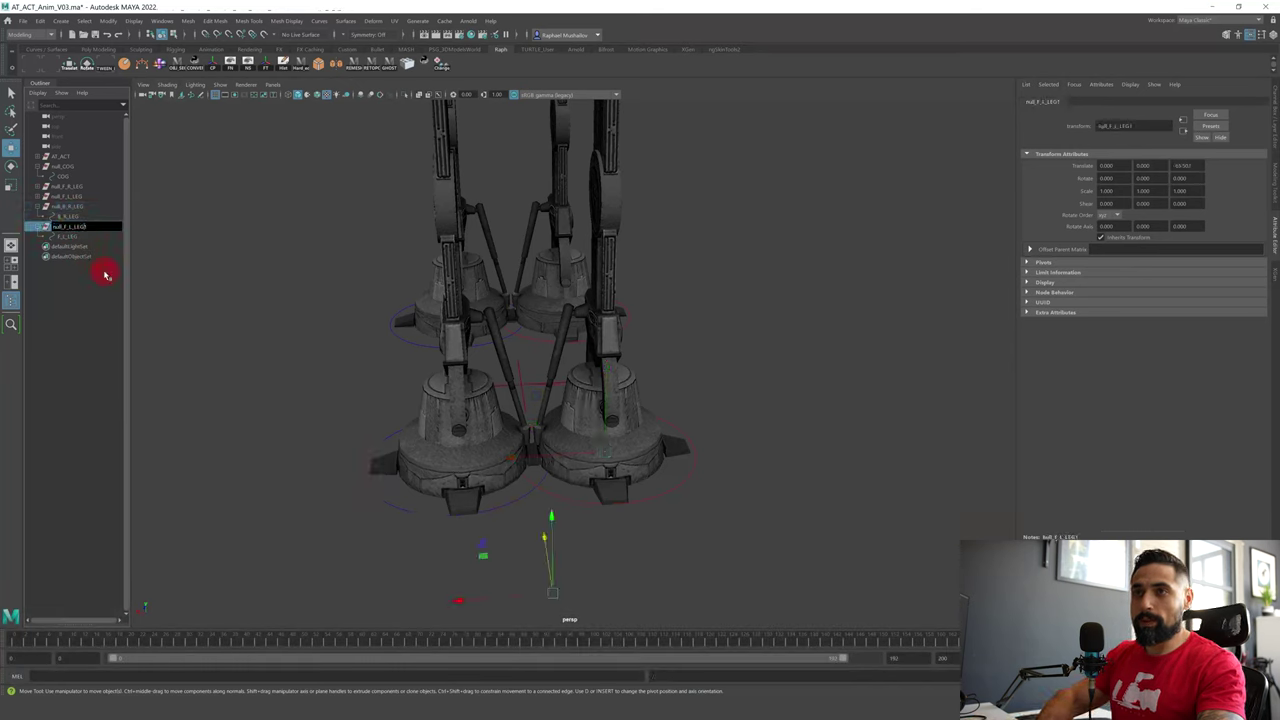
key("BackSpace")
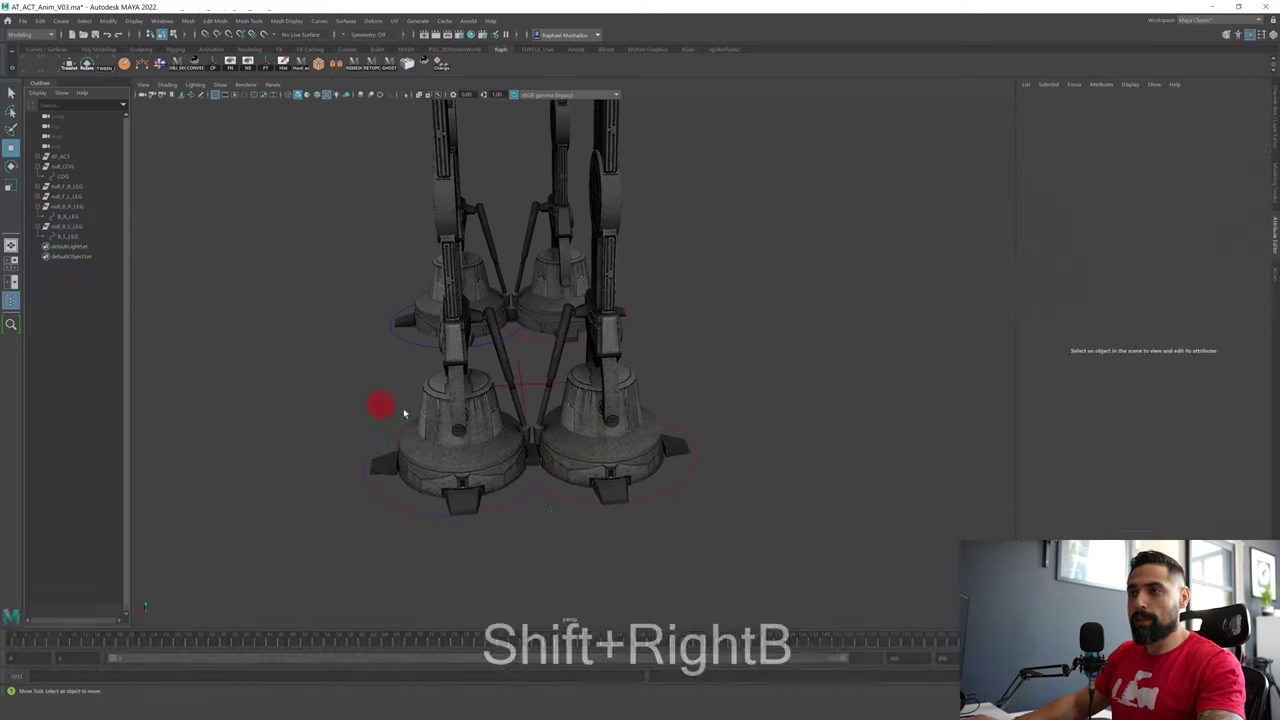
- Create an enlarged circle curve and position it above the walker's head
left_click_drag(406, 412, 580, 453, "alt")
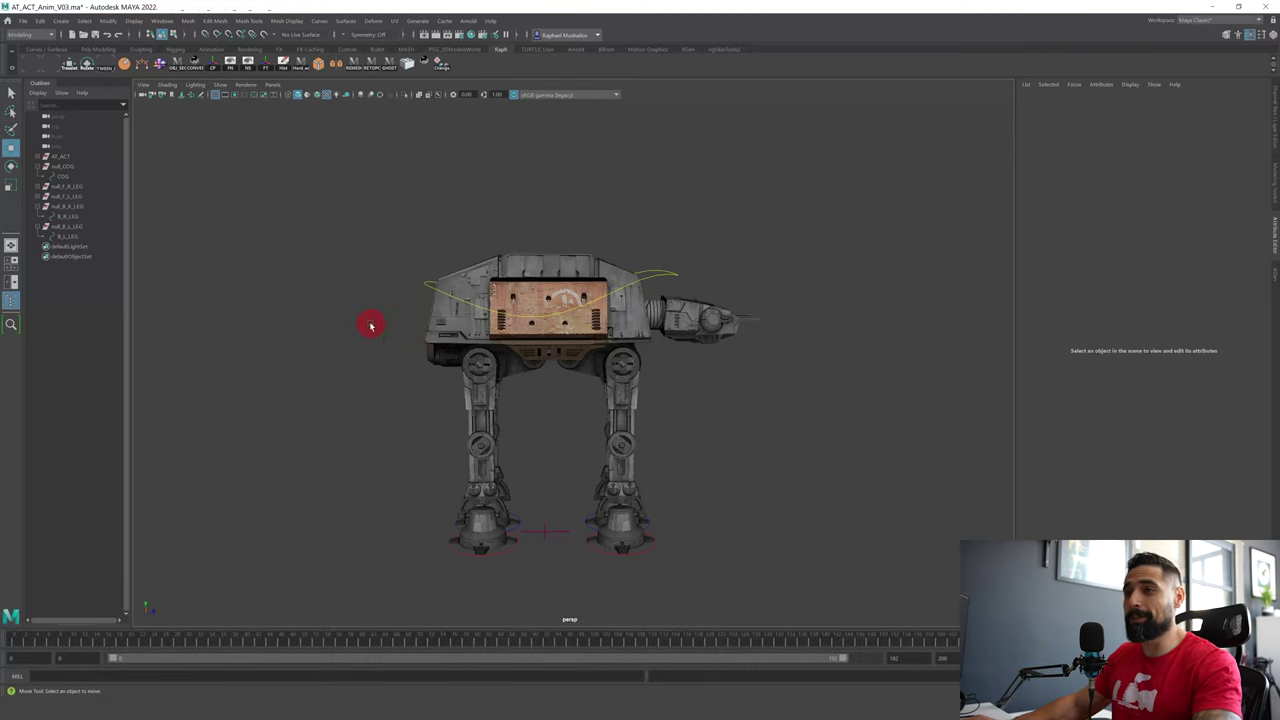
key("r")
left_click_drag(543, 532, 590, 532)
key("w")
right_click_drag(803, 326, 763, 329)
mouse_move(763, 329)
left_mouse_down("alt")
mouse_move(666, 323)
mouse_move(506, 355)
mouse_move(768, 417)
left_mouse_up("alt")
key("F8")
key("w")
- Rename the new circle Head and open the attributes of its HeadShape node
double_click(72, 246)
type("Head")
key("Return")
left_click(1067, 102)
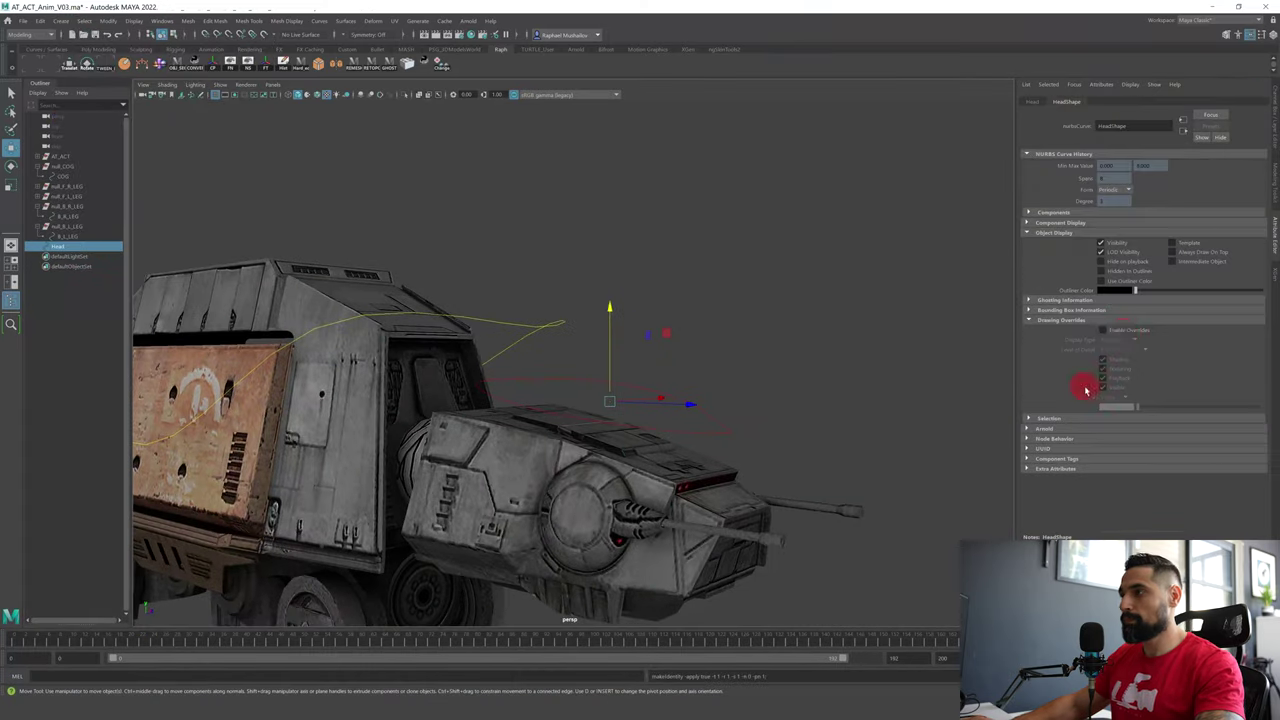
- Enable drawing overrides on HeadShape with a light blue colour, then group the Head curve as null_Head
left_click(1103, 330)
left_click_drag(1136, 407, 1207, 407)
key("ctrl+g")
double_click(62, 247)
type("null_Head")
- Delete the construction history of the COG and leg controls from null_COG through B_L_LEG
key("ctrl+a")
left_click(62, 166)
left_click(67, 236, "shift")
key("alt+shift+d")
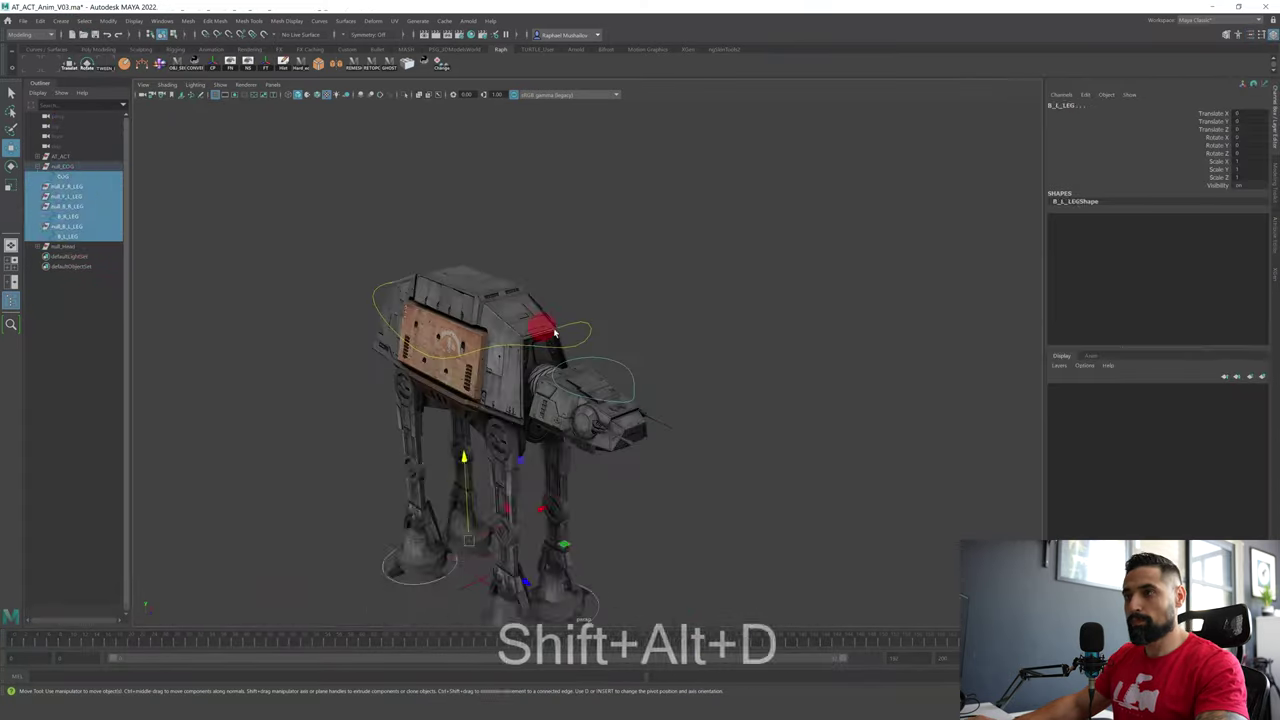
- Group a circle curve, stand it upright around the walker's neck and rename the group null_neck
key("ctrl+g")
left_click_drag(453, 472, 560, 388)
right_click_drag(500, 395, 572, 403, "alt")
left_click_drag(572, 403, 420, 300, "alt")
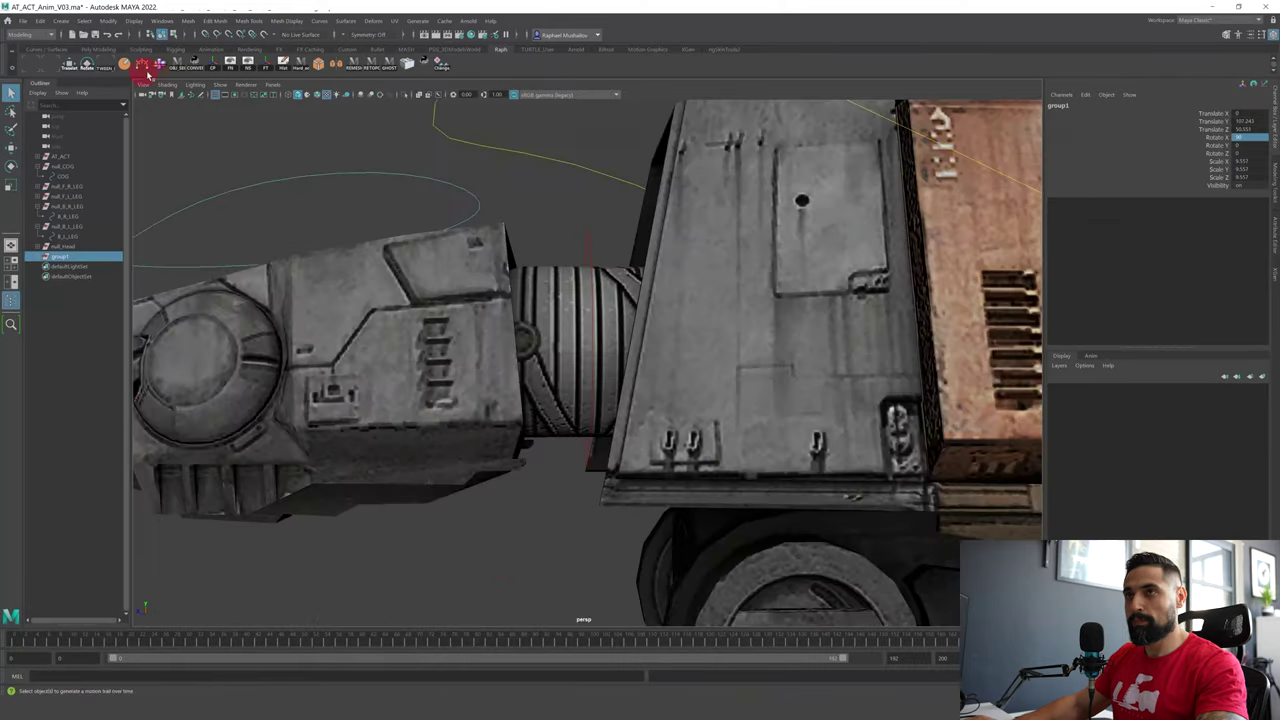
left_click(143, 68)
left_click(1064, 105)
type("null_neck")
key("Return")
- Rename the curve inside null_neck to Neck and override its display colour with green
left_click(38, 257)
double_click(68, 267)
type("Neck")
key("Return")
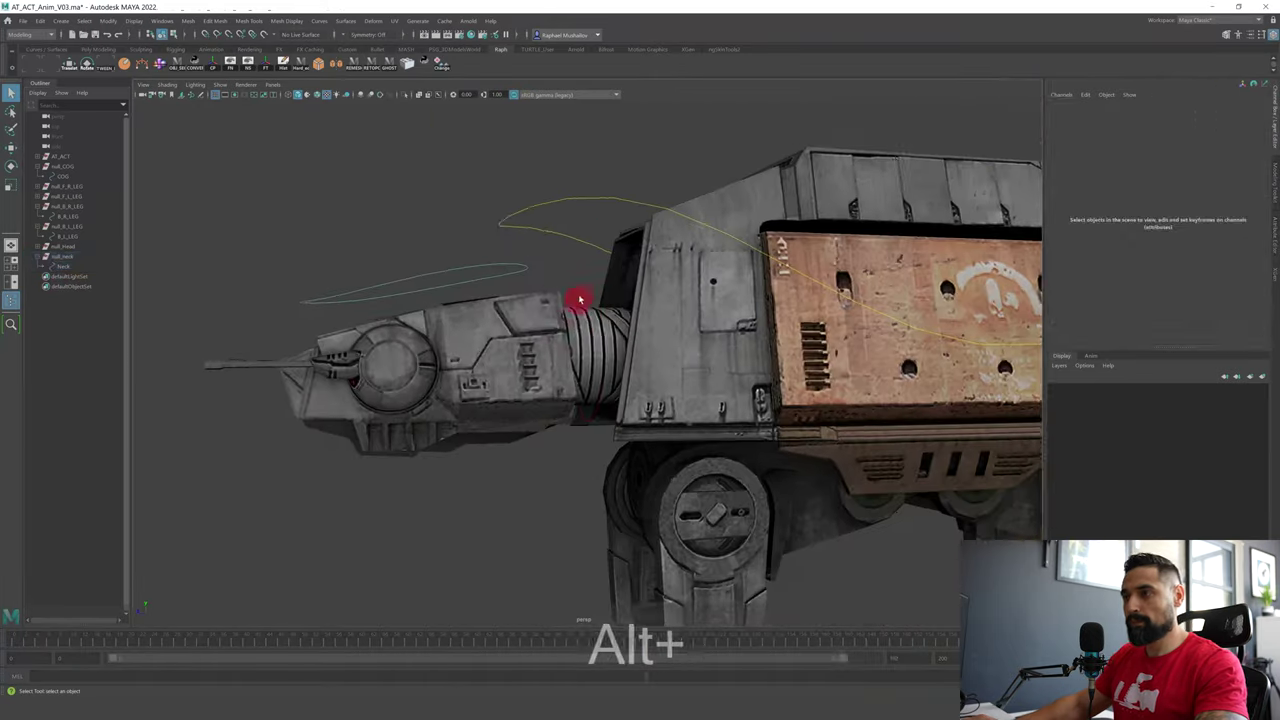
left_click(1103, 330)
left_click_drag(1136, 407, 1192, 407)
- Scale and reshape a ground circle at component level so that it surrounds the walker's four feet
right_click_drag(600, 400, 480, 400, "alt")
key("r")
key("F8")
left_click_drag(480, 529, 490, 401)
key("w")
key("F8")
- Rename the ground curve Total_Transform, group it as null_Total_Transform and override its colour with mint green
double_click(68, 277)
type("Total_Transform")
key("Return")
key("ctrl+g")
left_click(1103, 330)
left_click_drag(1136, 407, 1205, 402)
- Examine the Neck, COG, Total_Transform and Head control curves from several sides of the walker
mouse_move(560, 330)
left_mouse_down("alt")
mouse_move(331, 288)
mouse_move(457, 331)
mouse_move(391, 331)
mouse_move(433, 236)
left_mouse_up("alt")
left_click(462, 232)
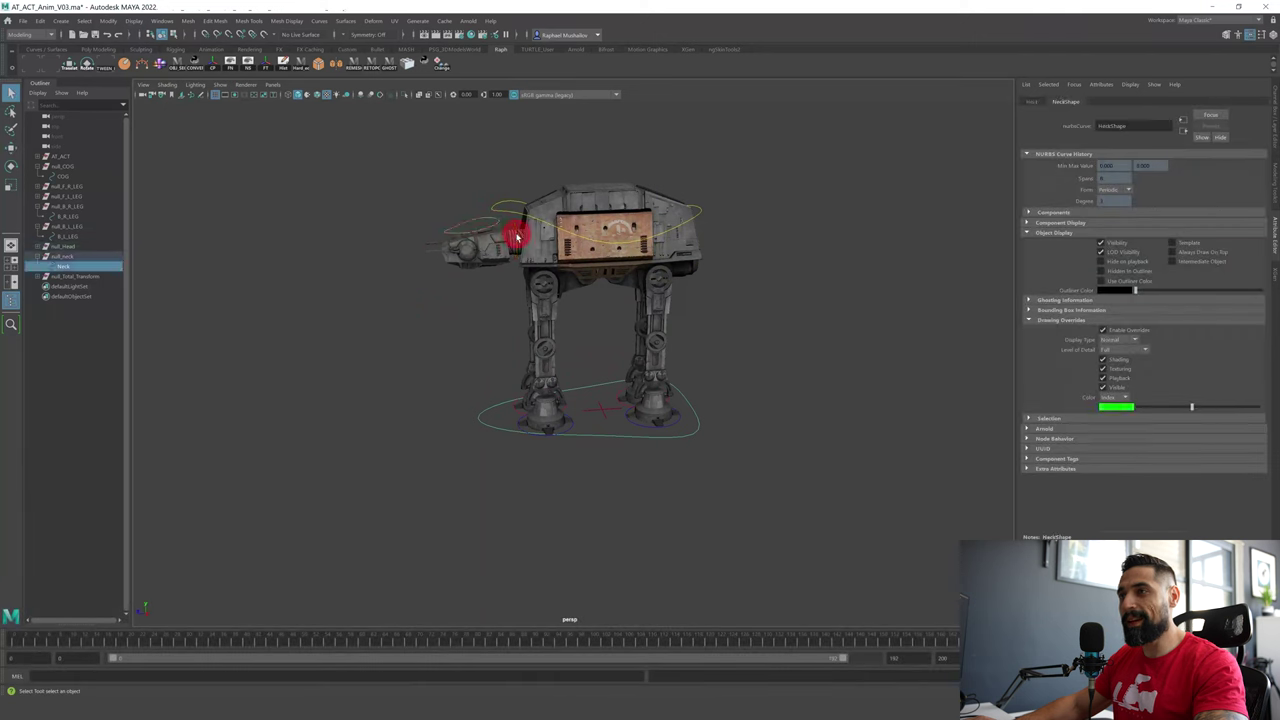
left_click(517, 207)
left_click_drag(503, 277, 507, 292, "alt")
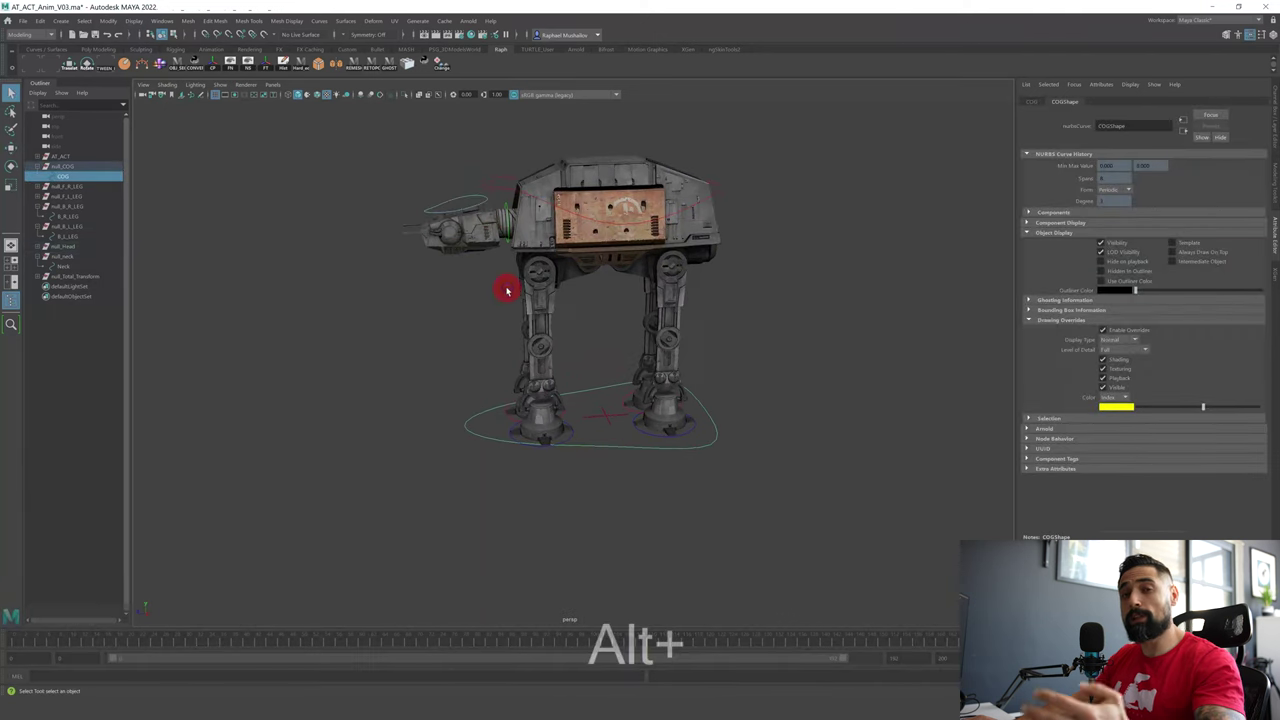
left_click_drag(537, 434, 568, 423, "alt")
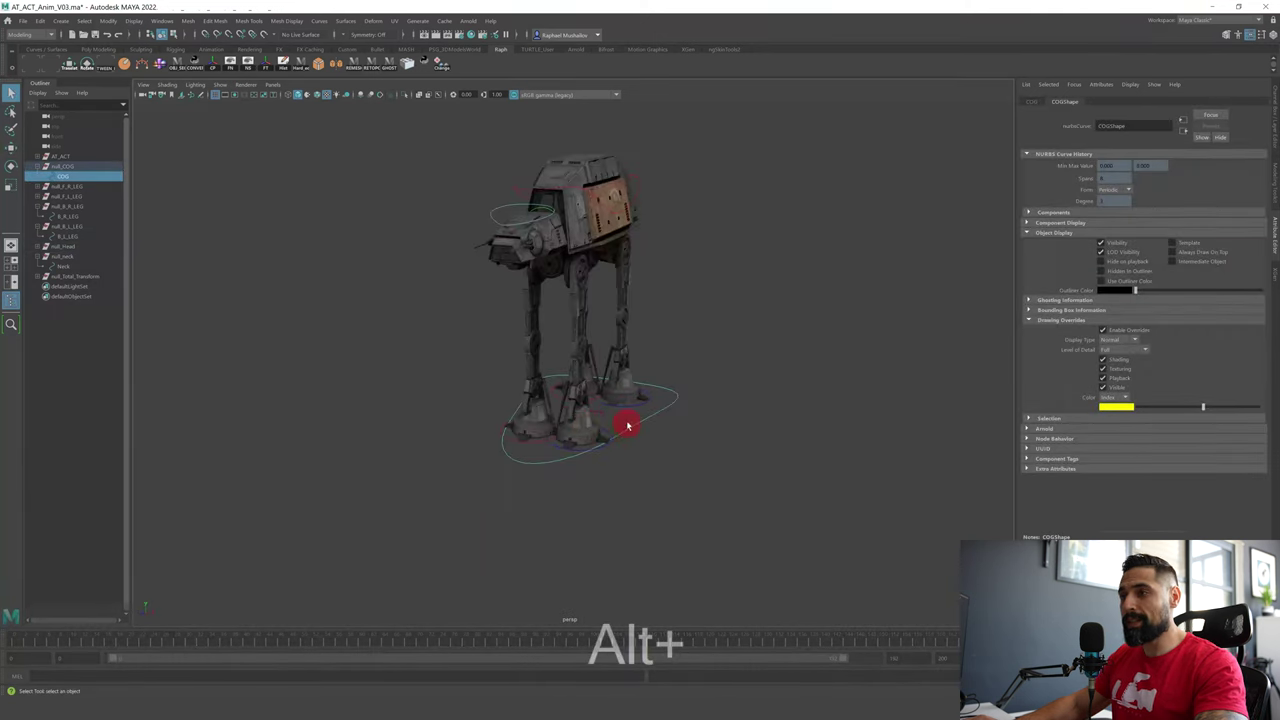
left_click(650, 440)
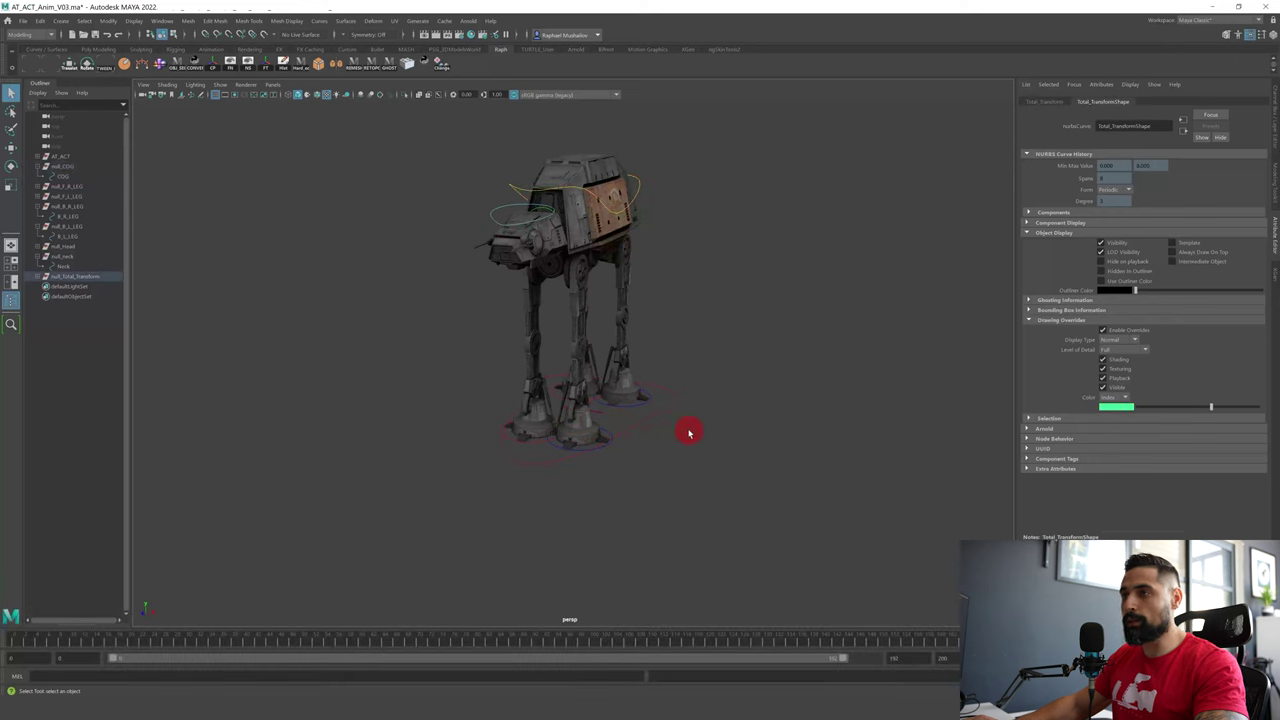
left_click_drag(689, 432, 720, 385, "alt")
left_click_drag(390, 168, 720, 448)
left_click(607, 457)
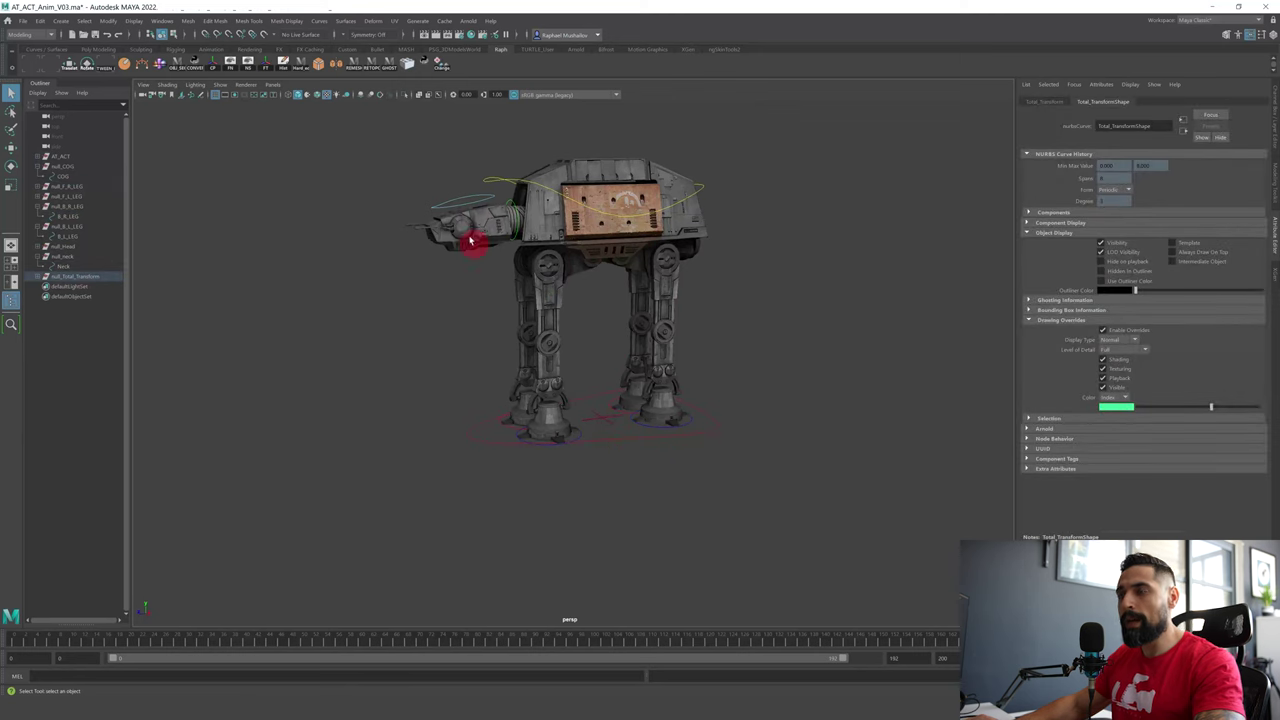
left_click_drag(447, 203, 634, 378, "alt")
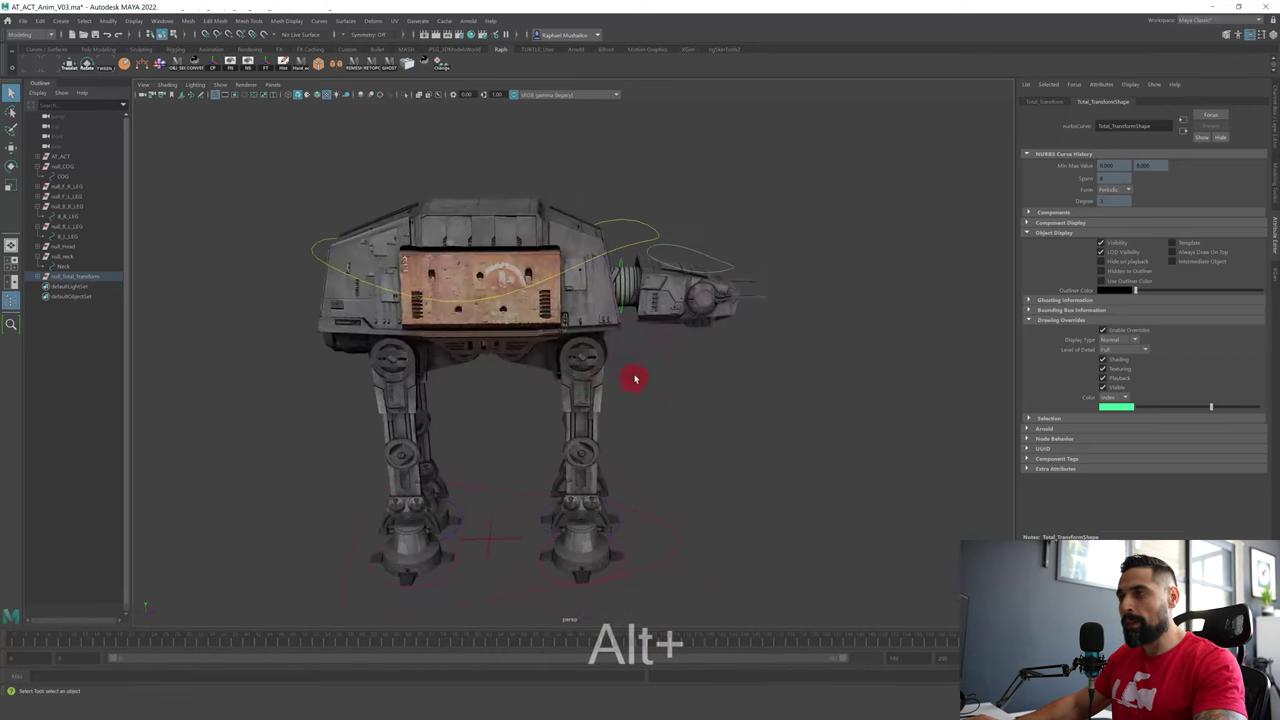
left_click(688, 262)
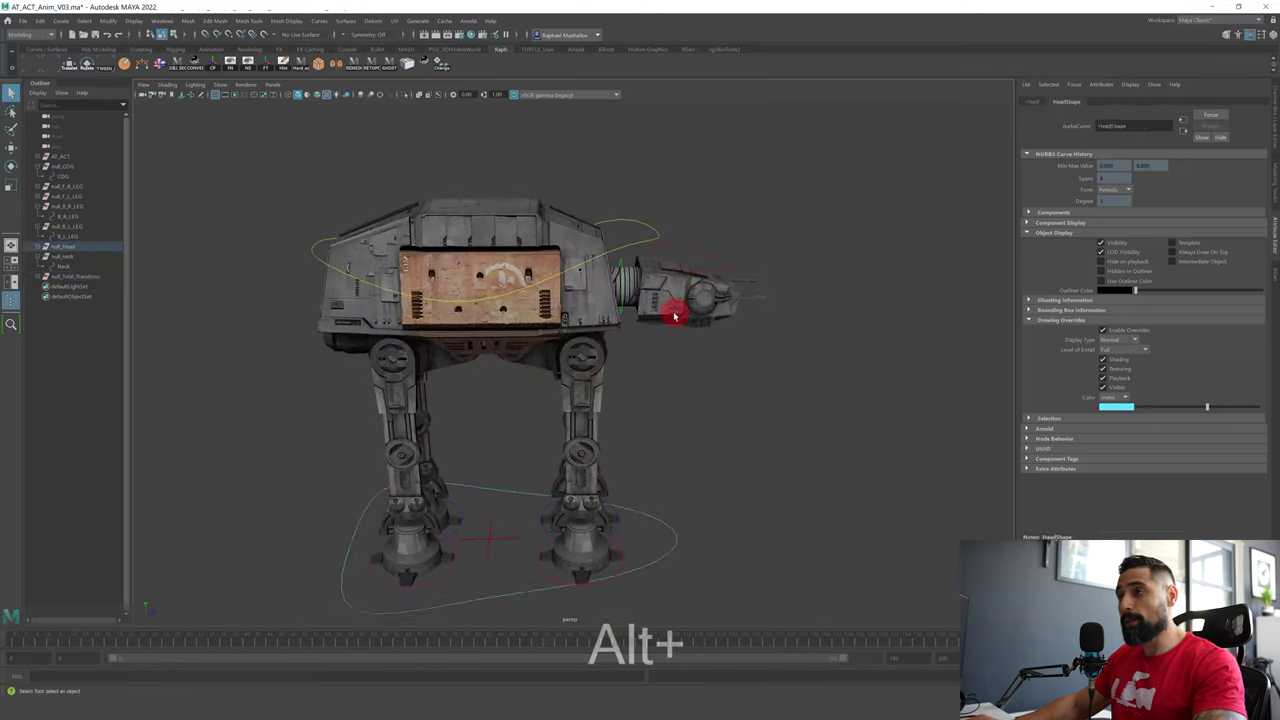
middle_click_drag(674, 314, 617, 389, "alt")
right_click_drag(526, 357, 760, 418, "alt")
left_click_drag(766, 418, 622, 410, "alt")
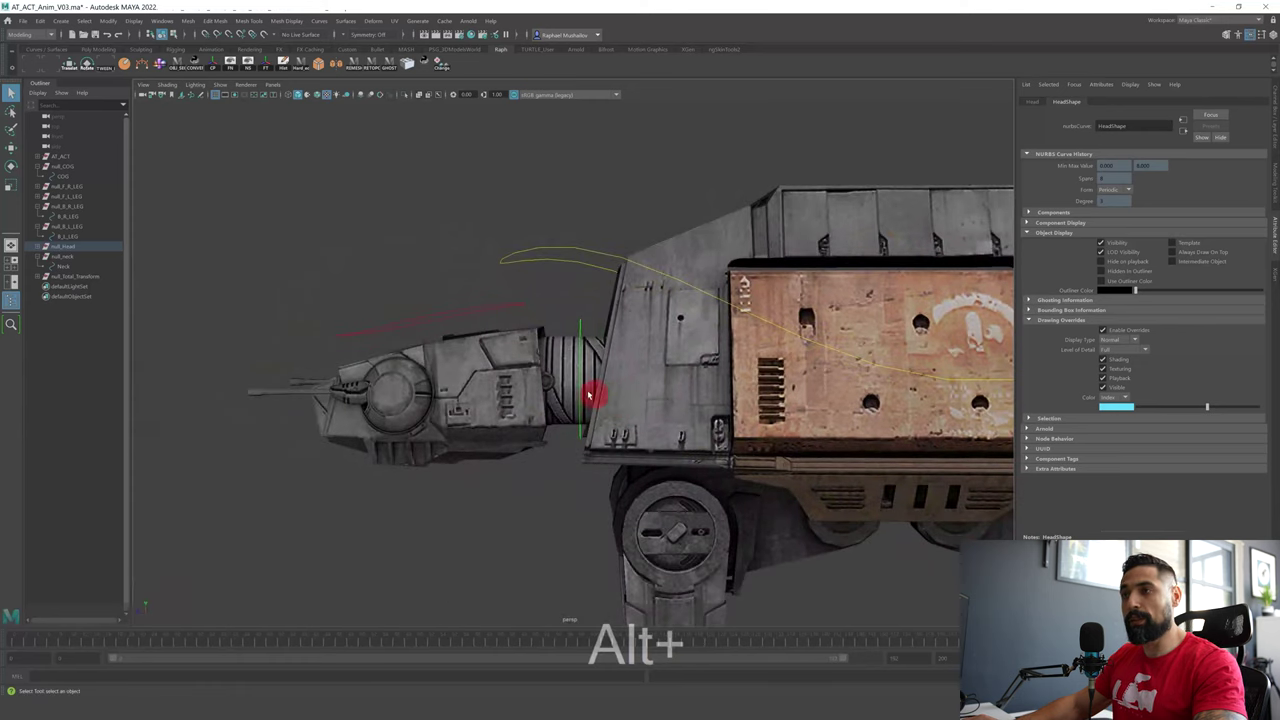
- Isolate the head mesh to check its rotation pivot, undo the test and restore the full view
key("w")
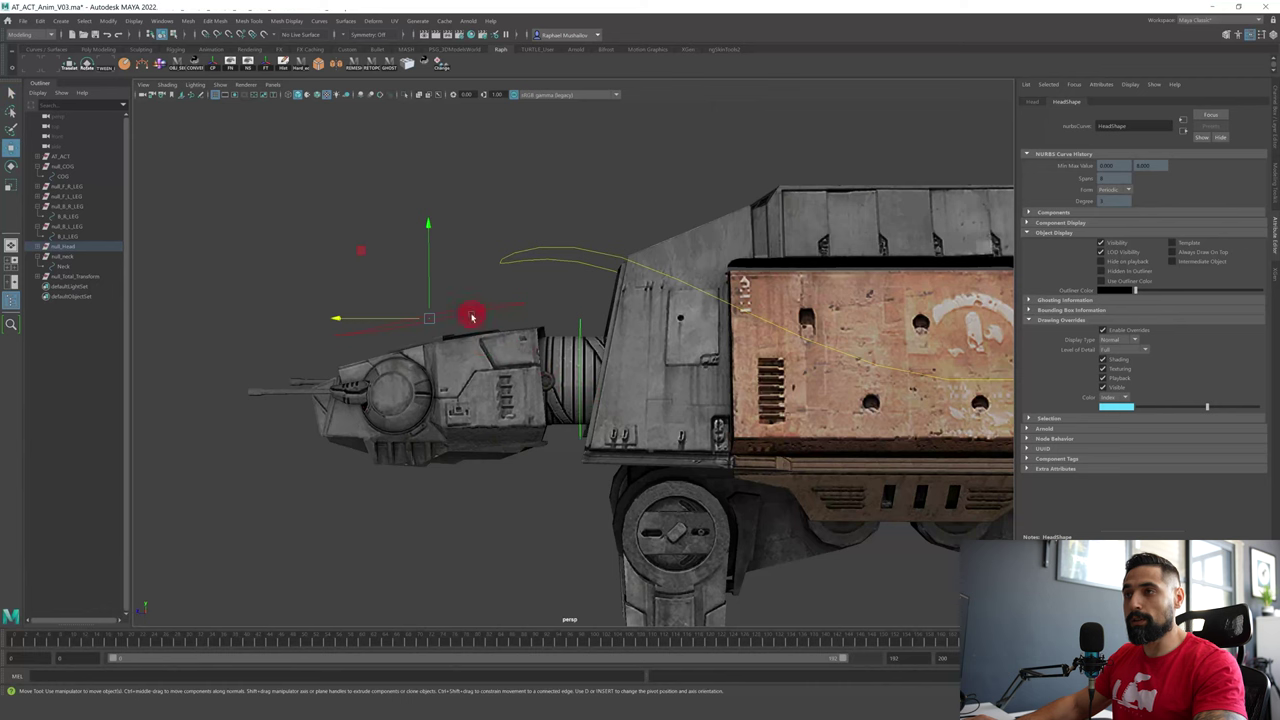
left_click(503, 371)
left_click_drag(455, 378, 597, 391, "alt")
key("ctrl+1")
key("e")
key("ctrl+z")
key("ctrl+1")
key("q")
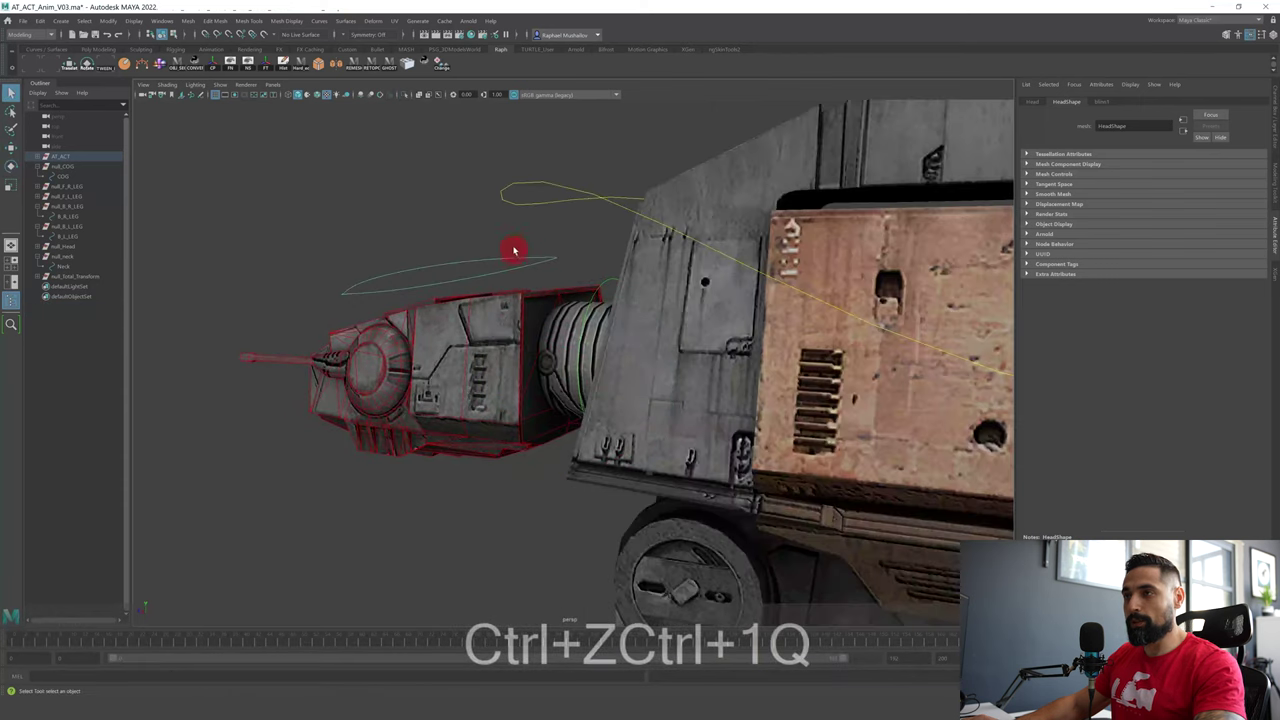
- Try rotating the Head curve about its own centre and undo the rotation
left_click(515, 261)
key("e")
left_click_drag(443, 338, 517, 297)
key("ctrl+z")
key("w")
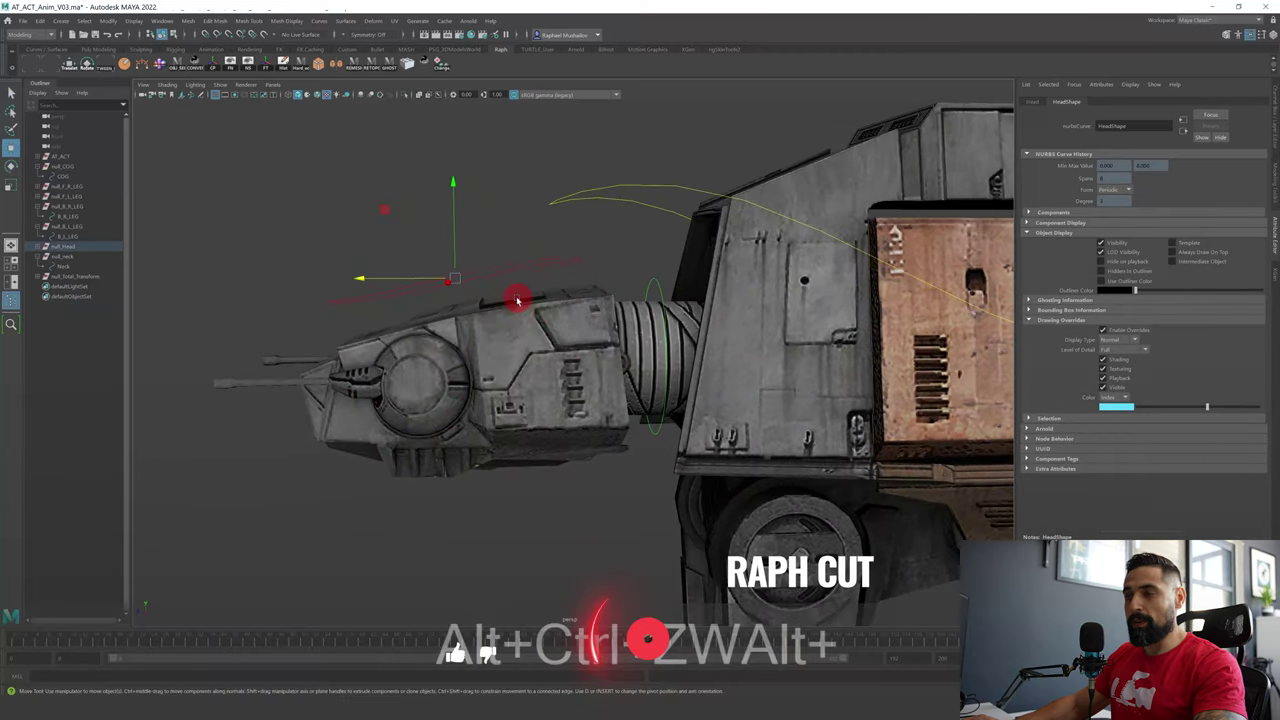
- Parent-constrain the head mesh to the Head curve with Maintain offset on and all translate and rotate axes
key("q")
left_click(521, 323, "shift")
key("space")
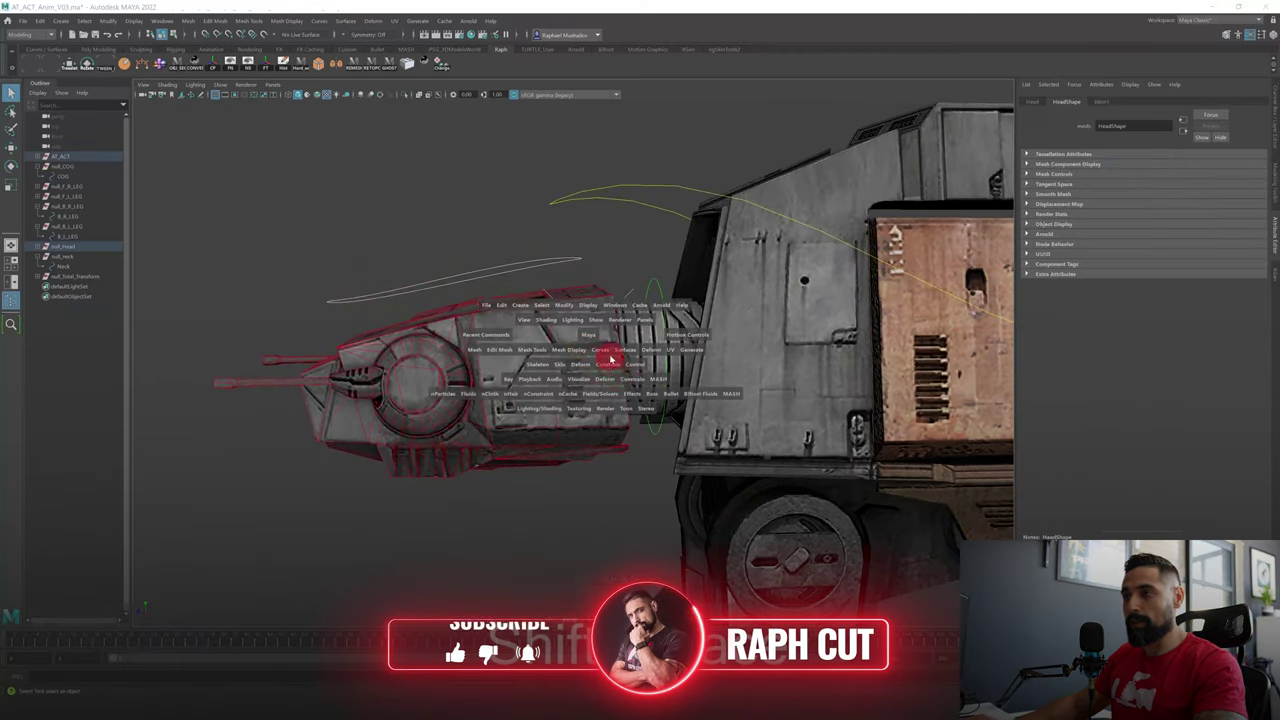
left_click(608, 363)
left_click(698, 392)
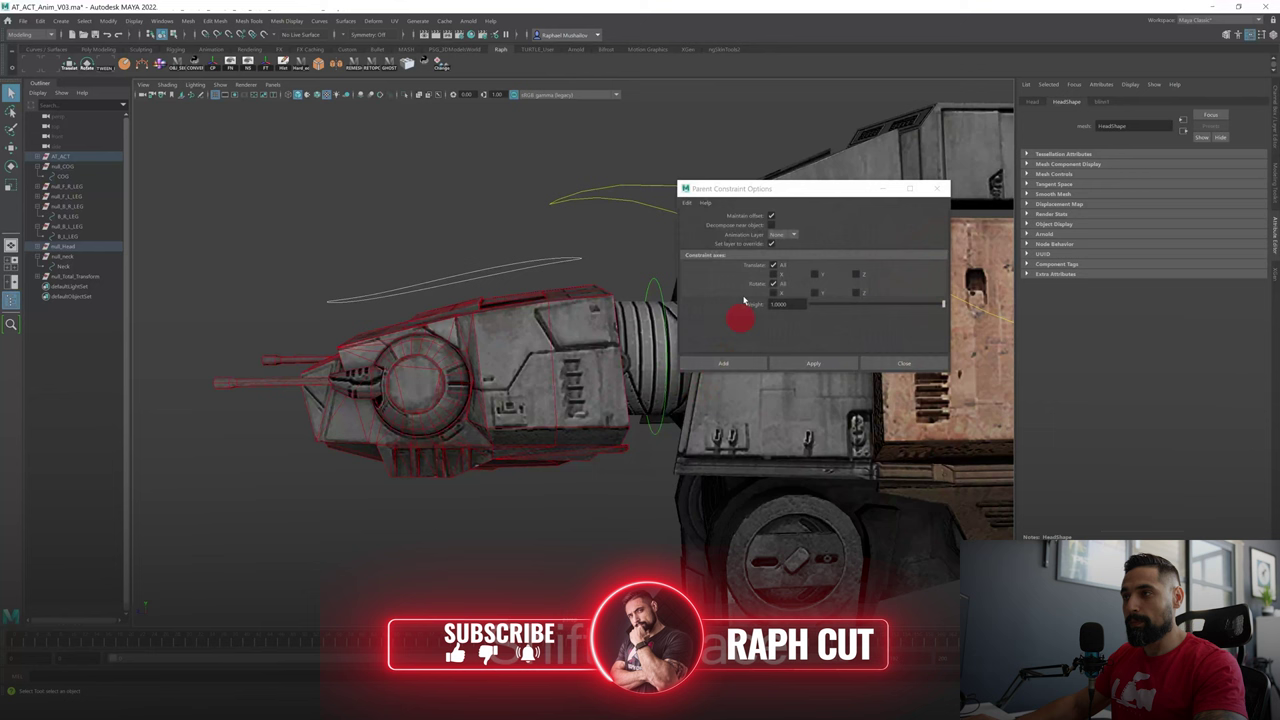
left_click(800, 363)
left_click(882, 363)
left_click(540, 292)
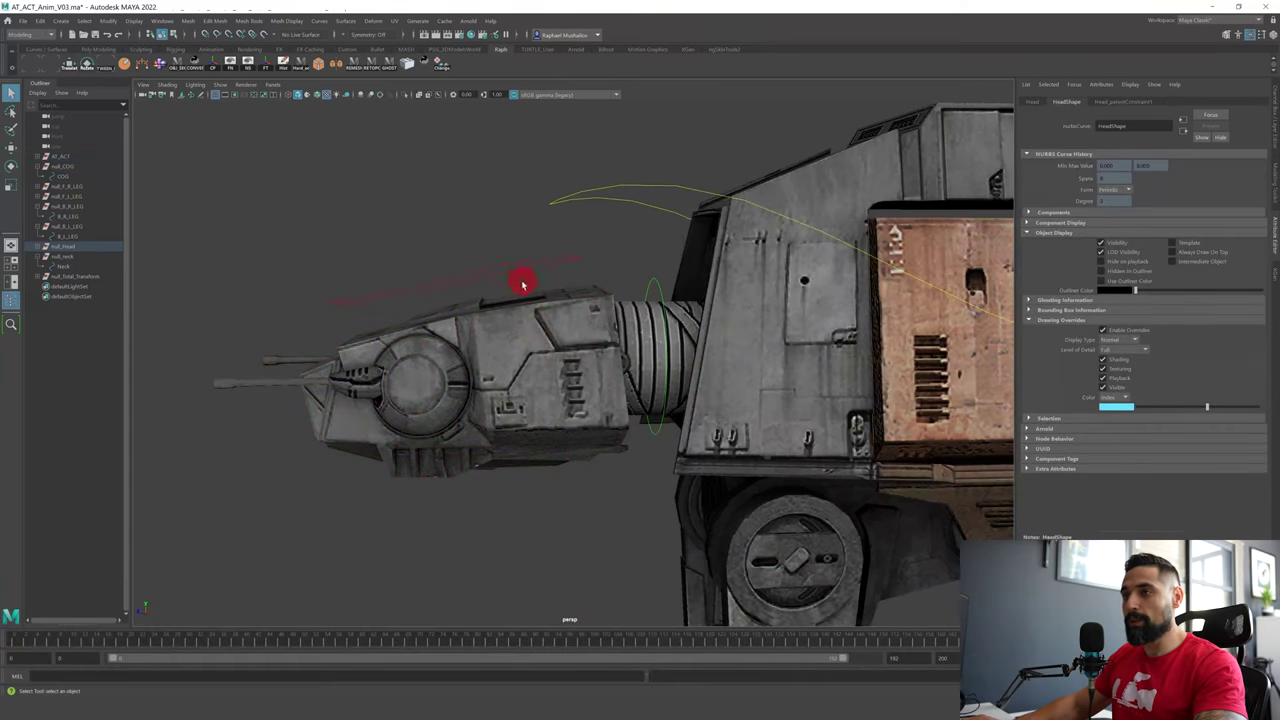
- Test-rotate the constrained Head curve, undo the rotation and inspect the head mesh's pivot in the neck
key("e")
left_click_drag(497, 337, 514, 317)
key("ctrl+z")
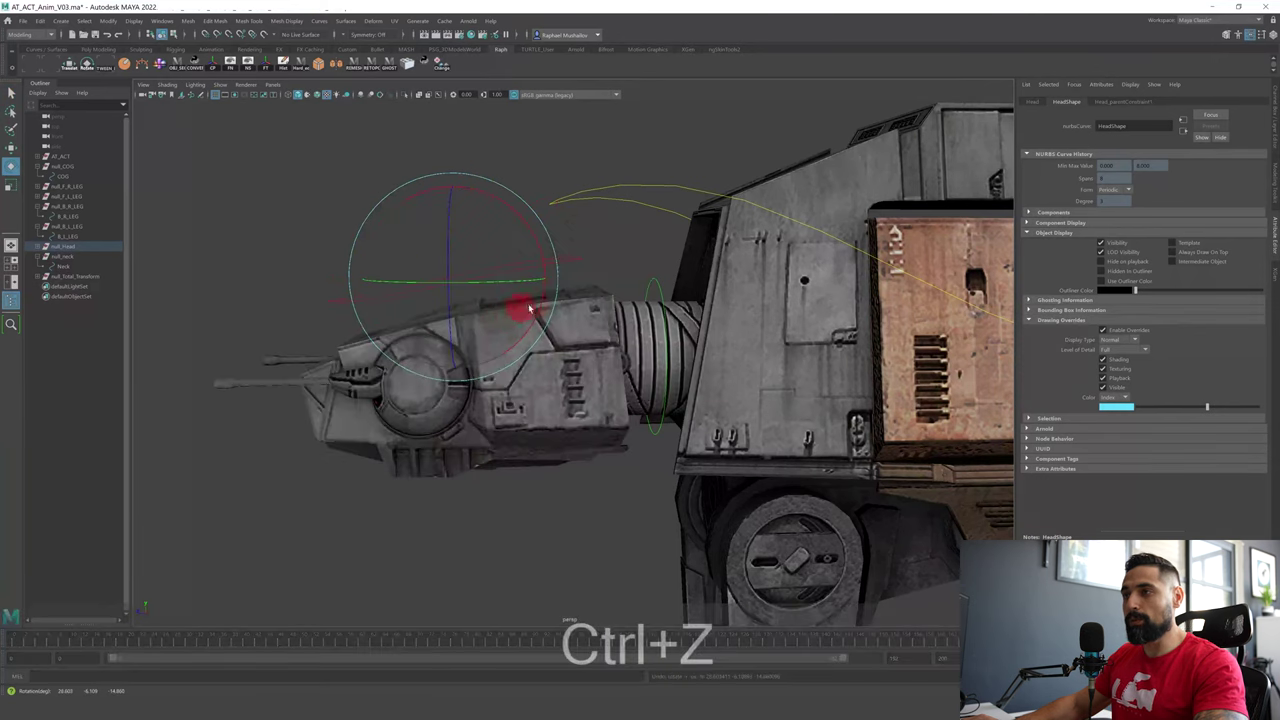
key("q")
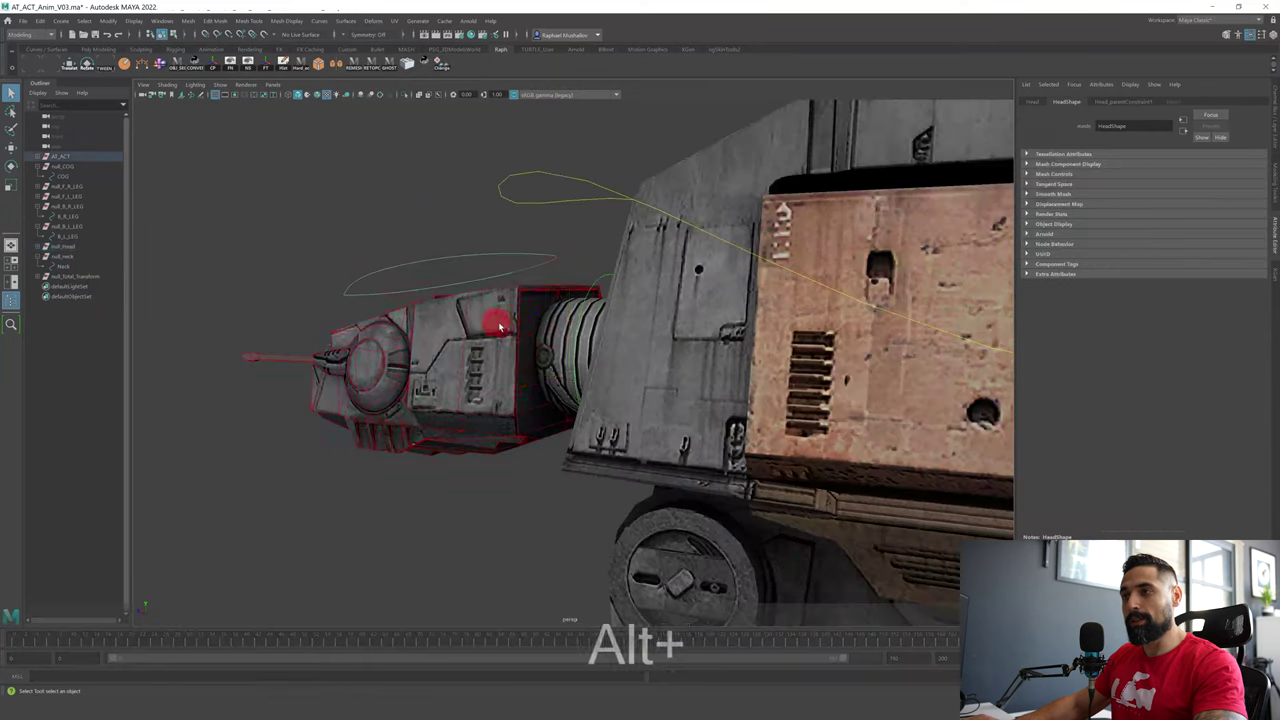
key("w")
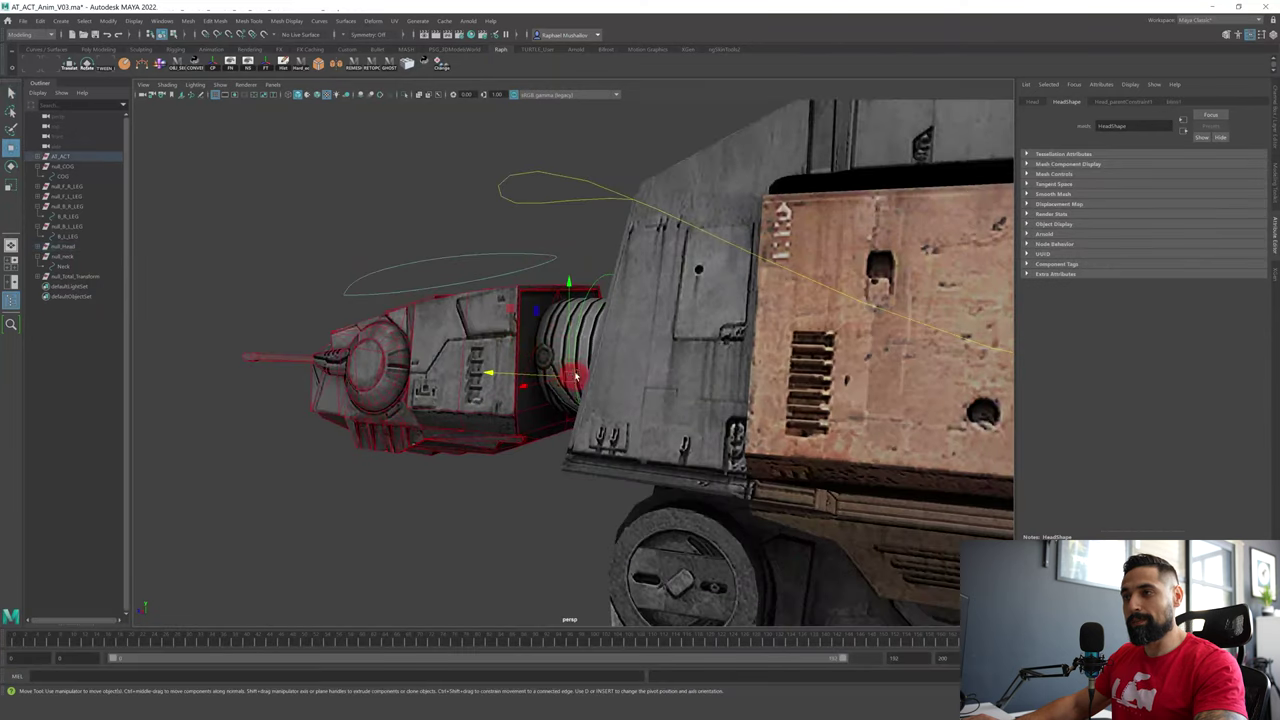
left_click_drag(575, 372, 460, 298, "alt")
- Move the Head curve's pivot from above the head to the joint between the head and the neck
left_click(440, 281)
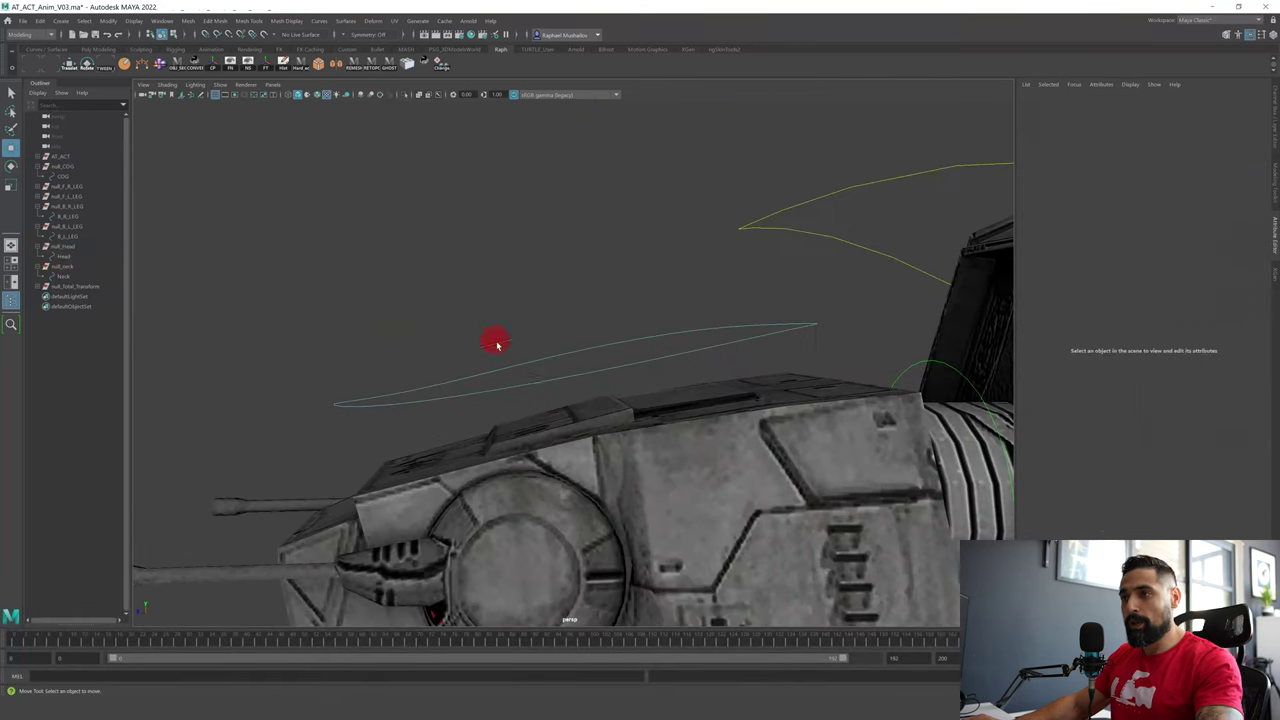
left_click(563, 363)
left_click_drag(668, 385, 611, 371, "alt")
key("q")
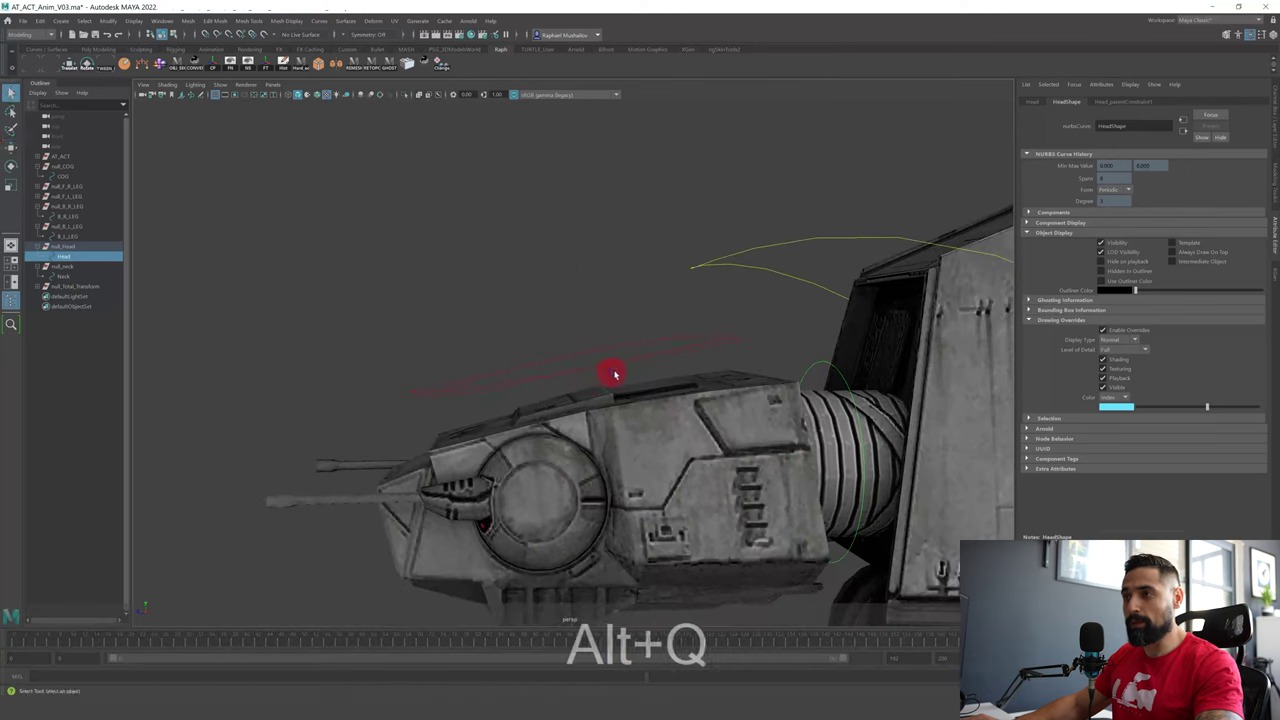
key("w")
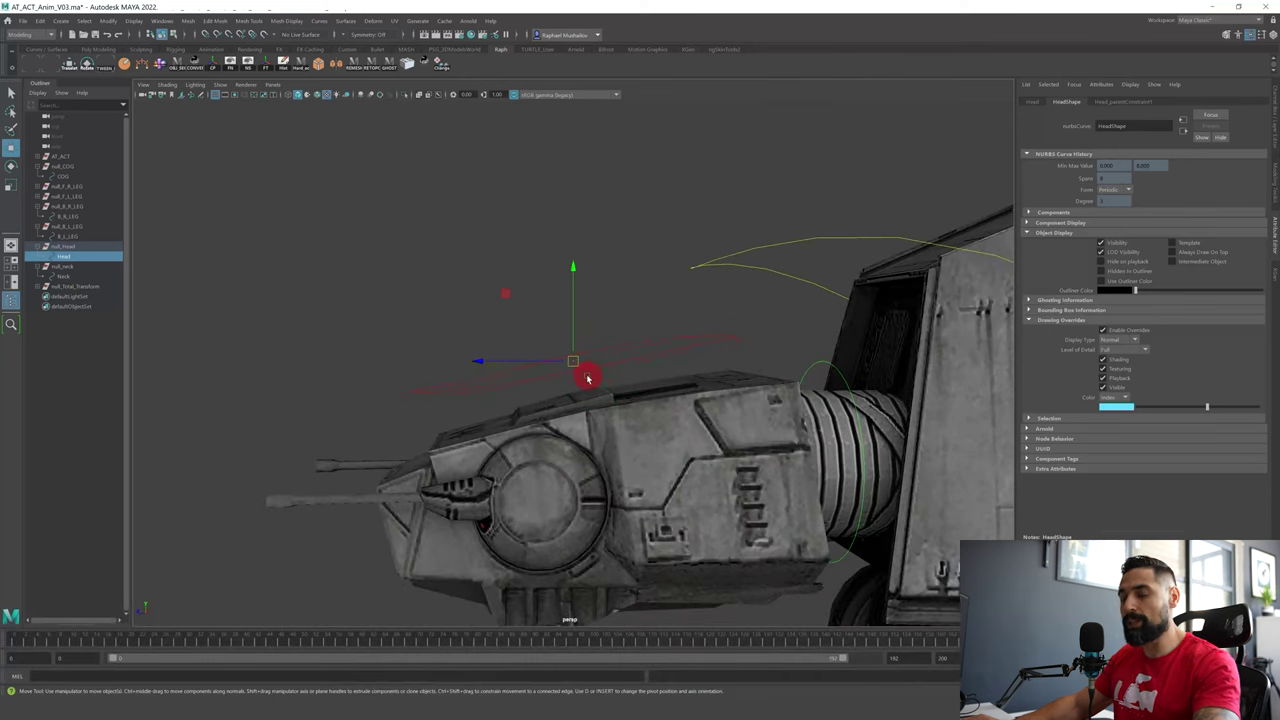
key("Insert")
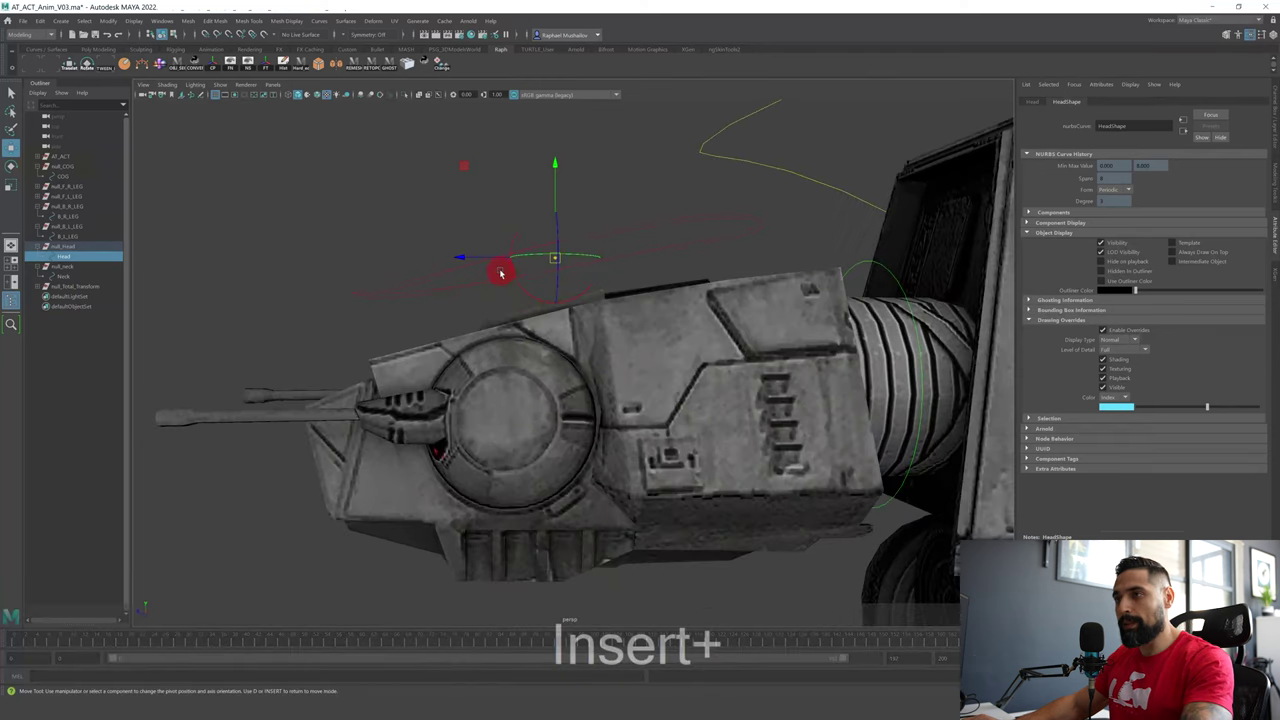
left_click_drag(466, 259, 847, 334)
left_click_drag(695, 346, 736, 385, "alt")
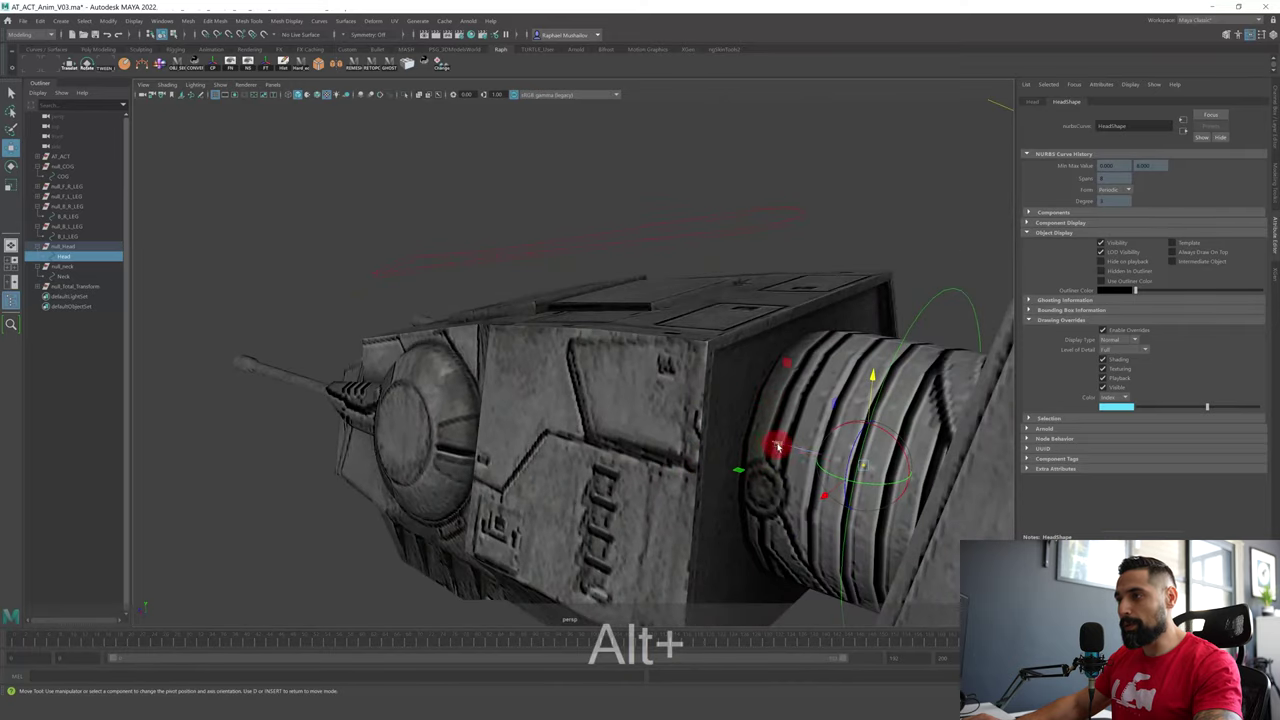
left_click_drag(778, 446, 718, 357)
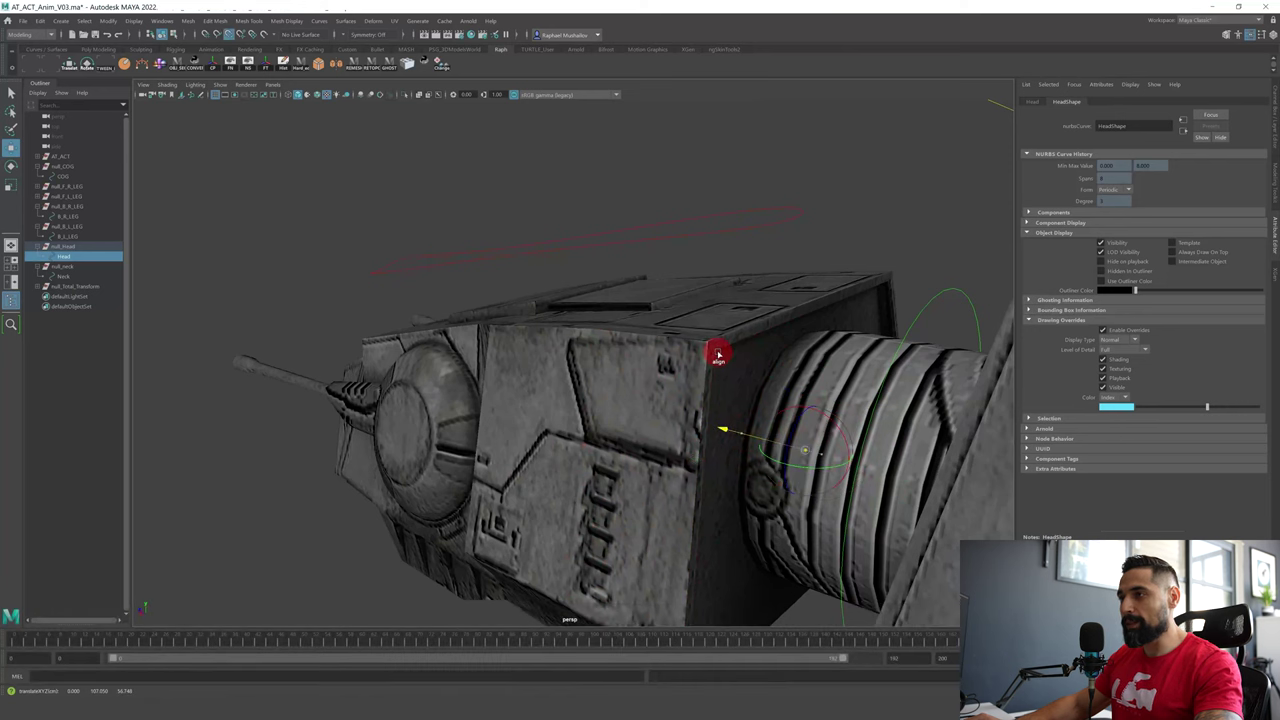
- Test-rotate the Head curve about its relocated pivot and undo the rotation
key("q")
key("e")
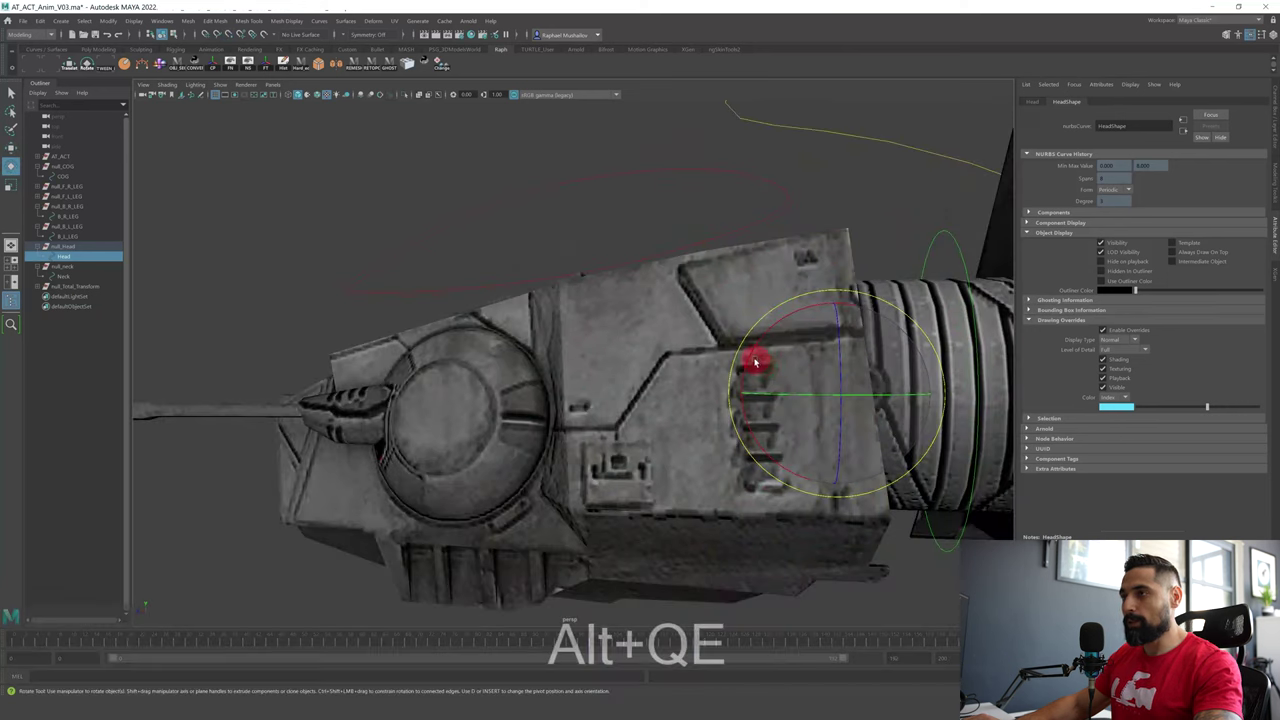
left_click_drag(755, 362, 800, 413)
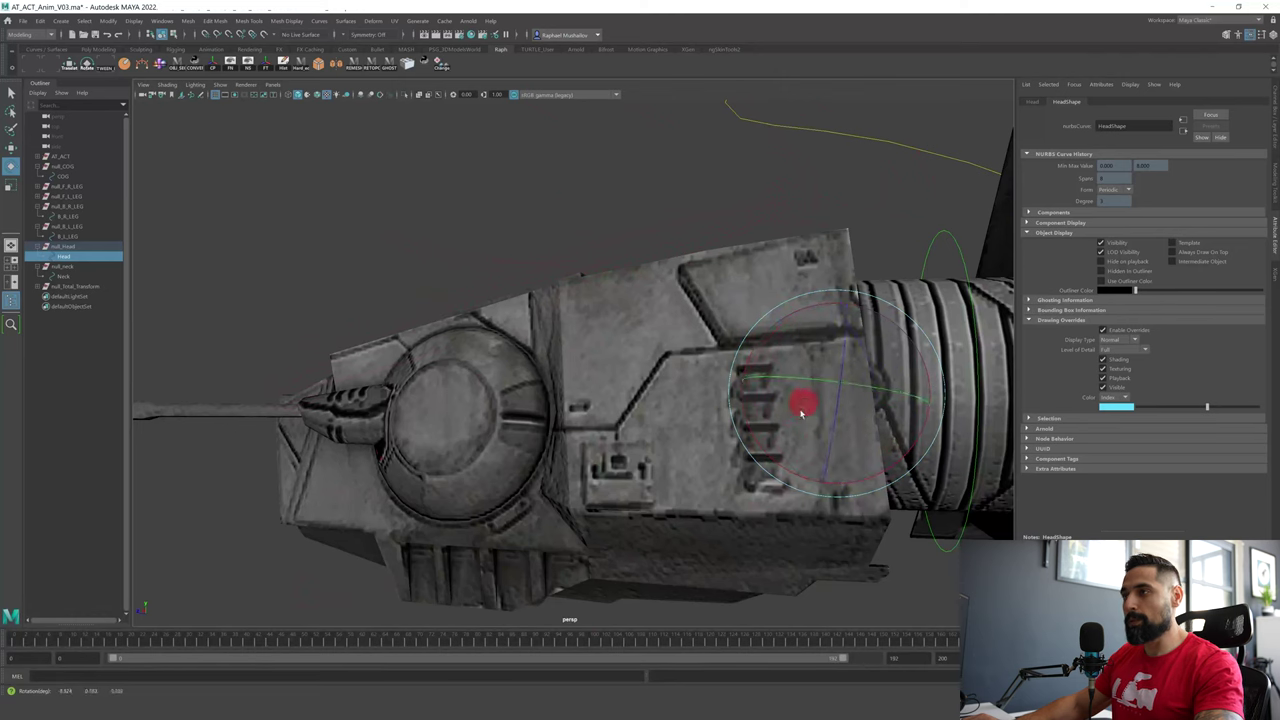
key("ctrl+z")
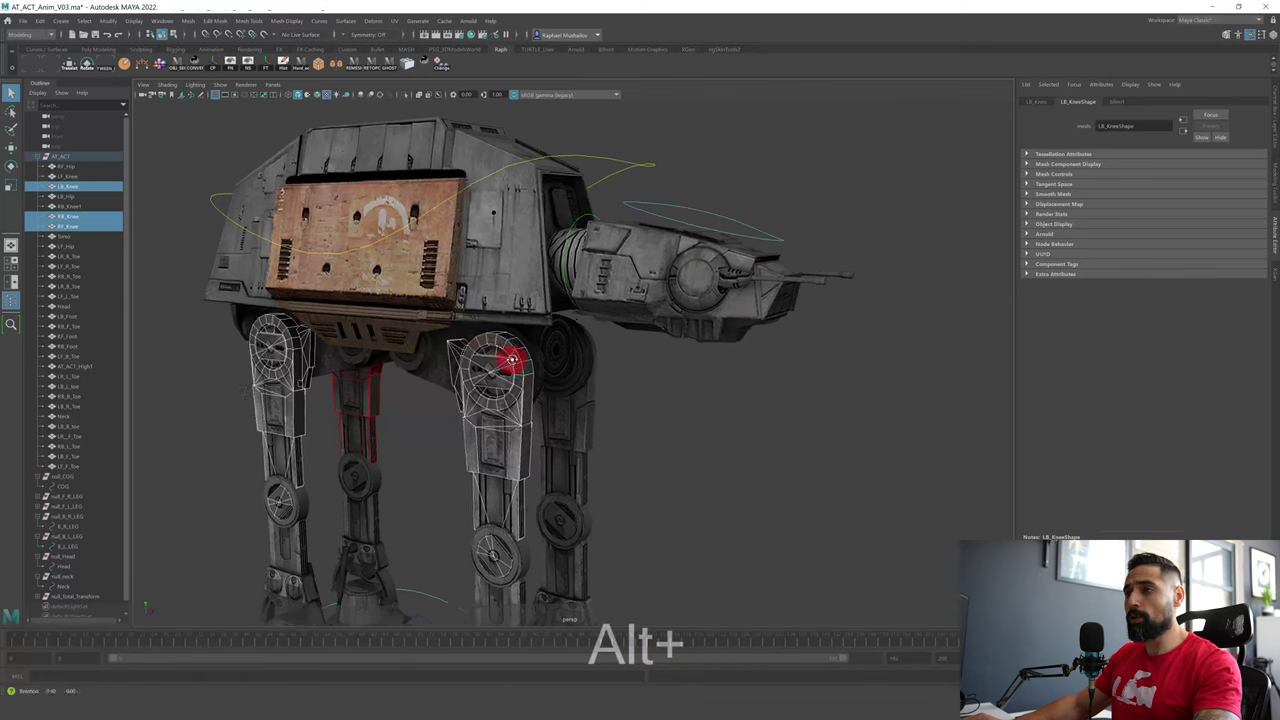
left_click_drag(511, 360, 517, 359, "alt")
left_click(632, 295)
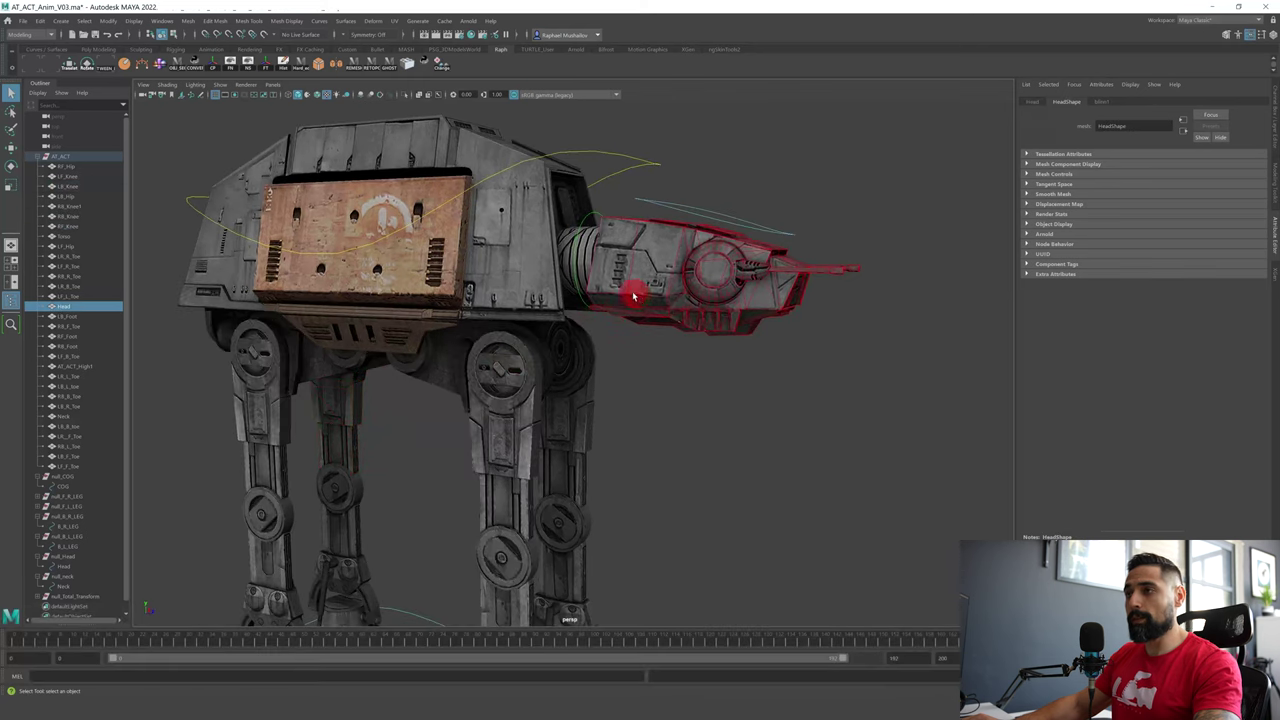
left_click(685, 211)
left_click_drag(570, 251, 597, 251, "alt")
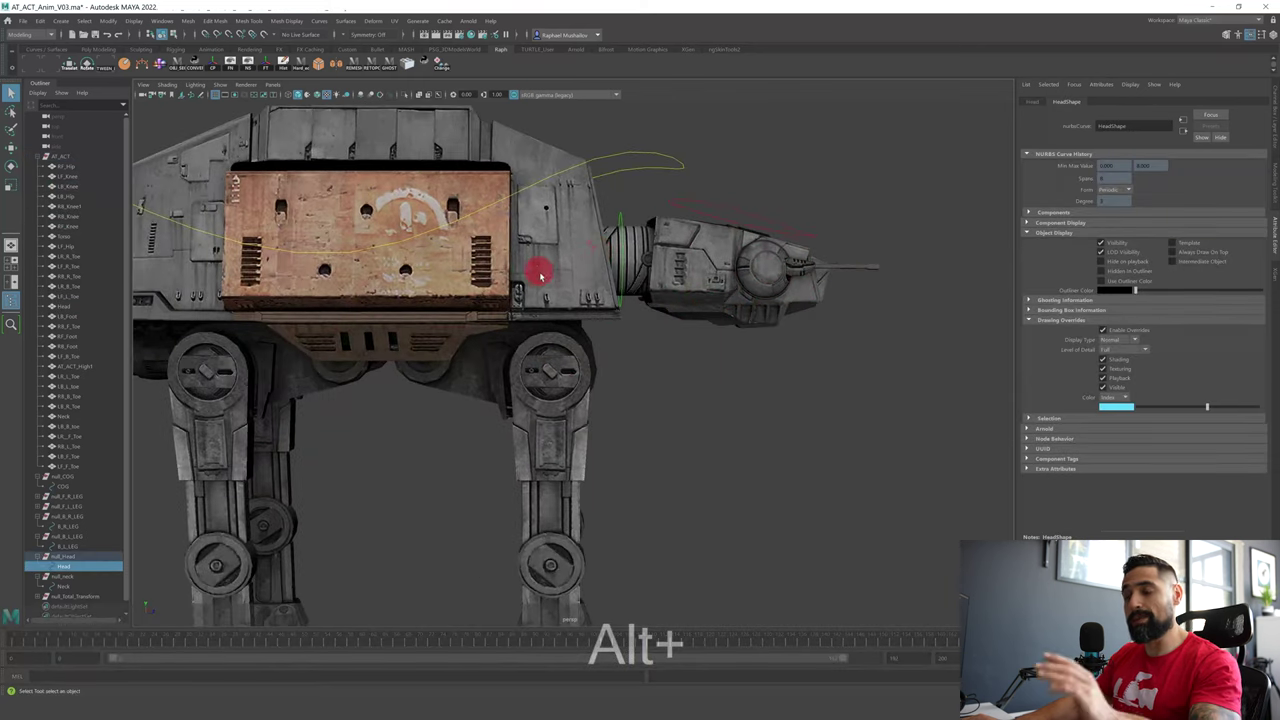
left_click(645, 260)
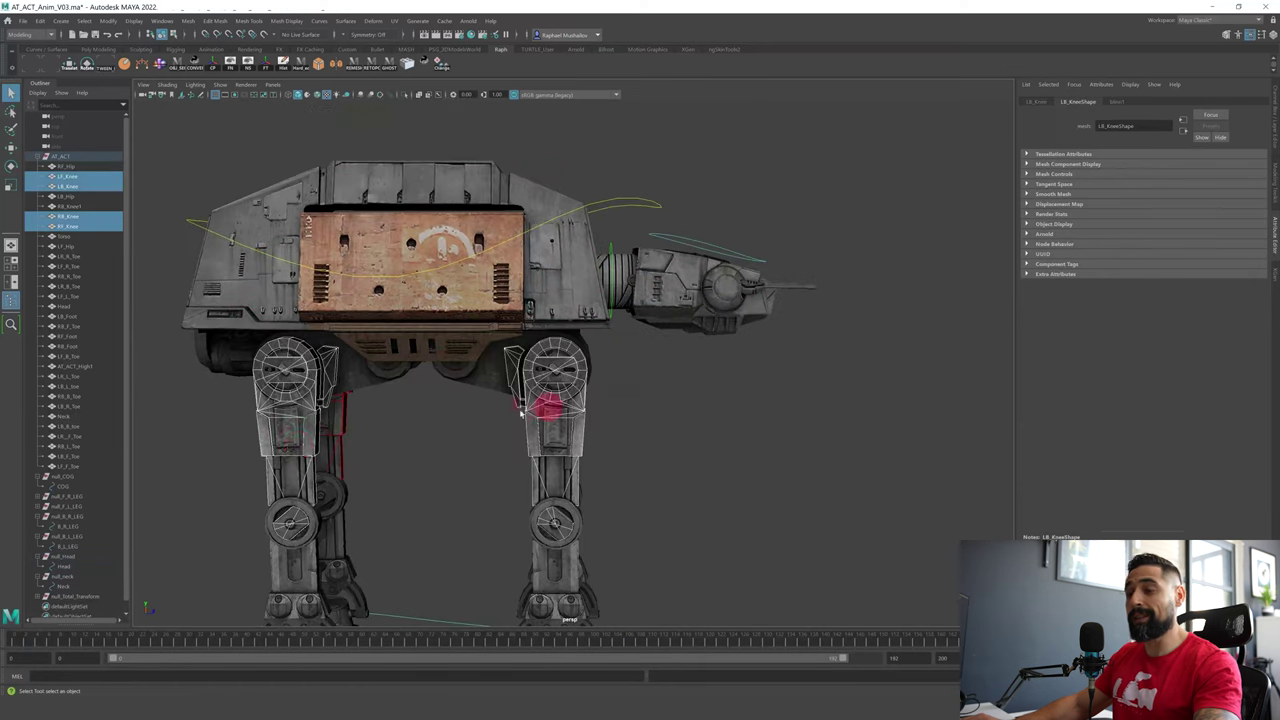
left_click_drag(468, 434, 511, 443, "alt")
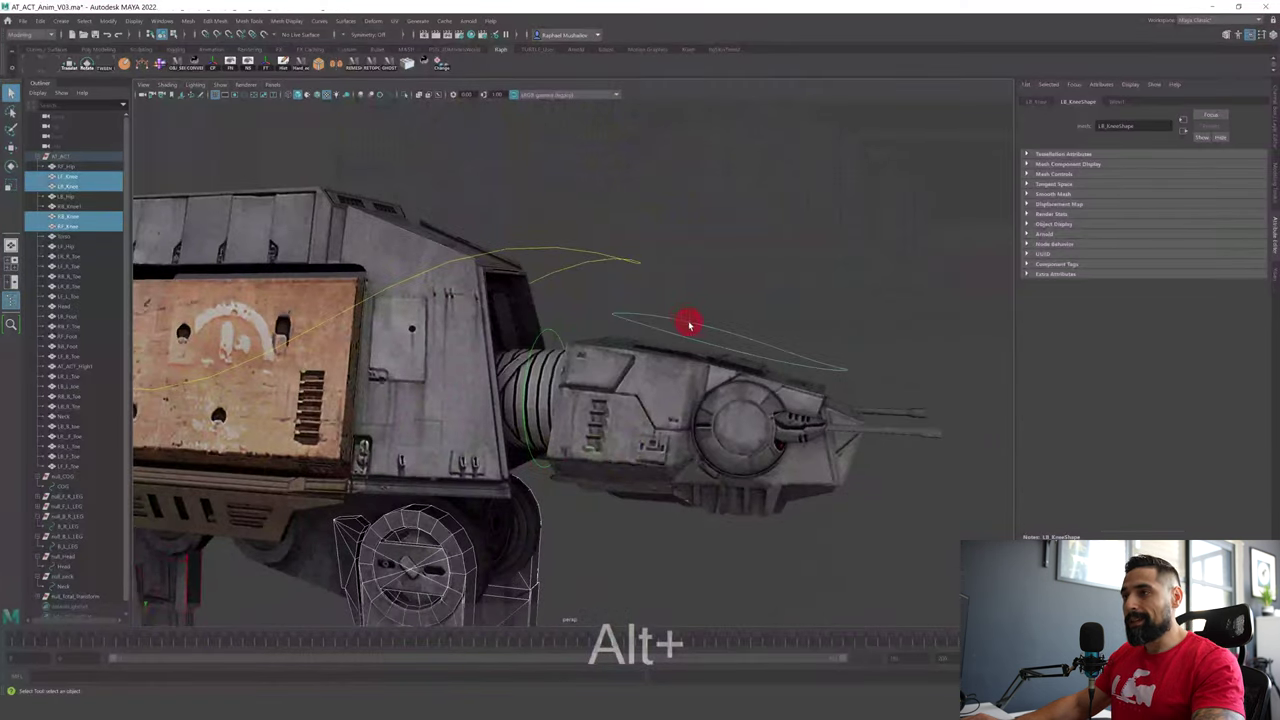
- Orient-constrain the head mesh to the Head curve with Maintain offset on and all constraint axes
left_click(689, 324)
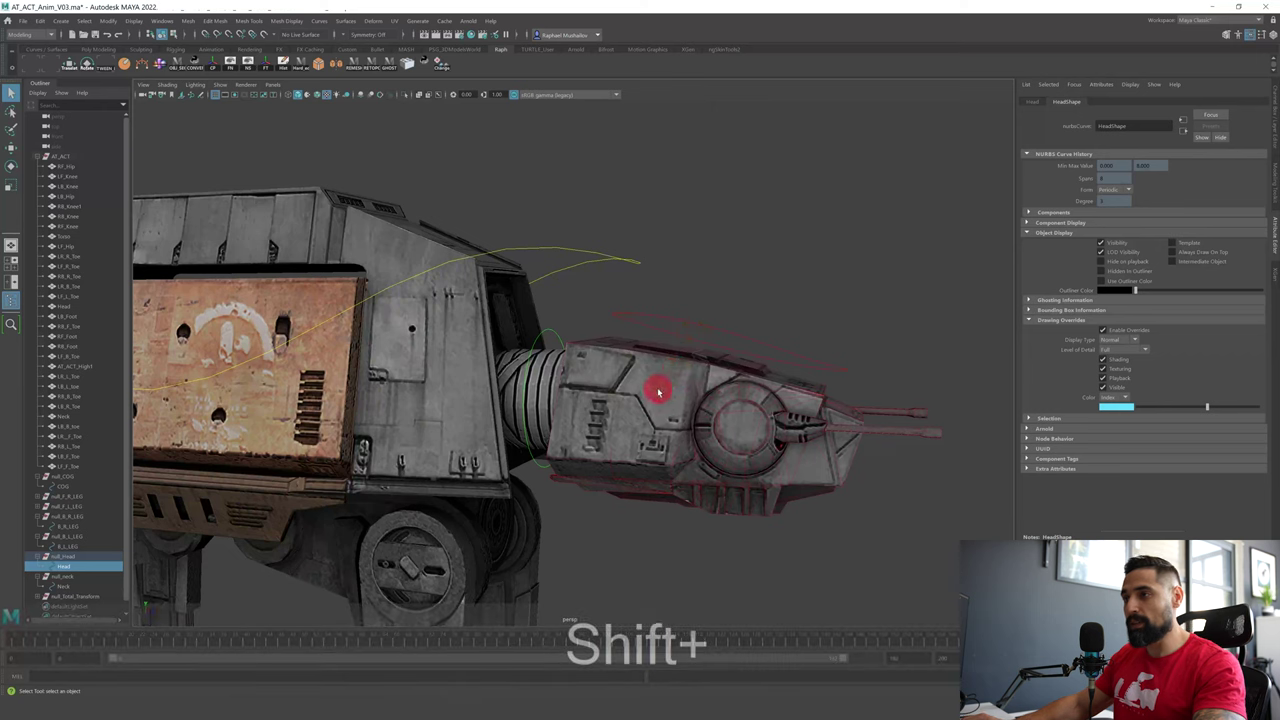
left_click(658, 392, "shift")
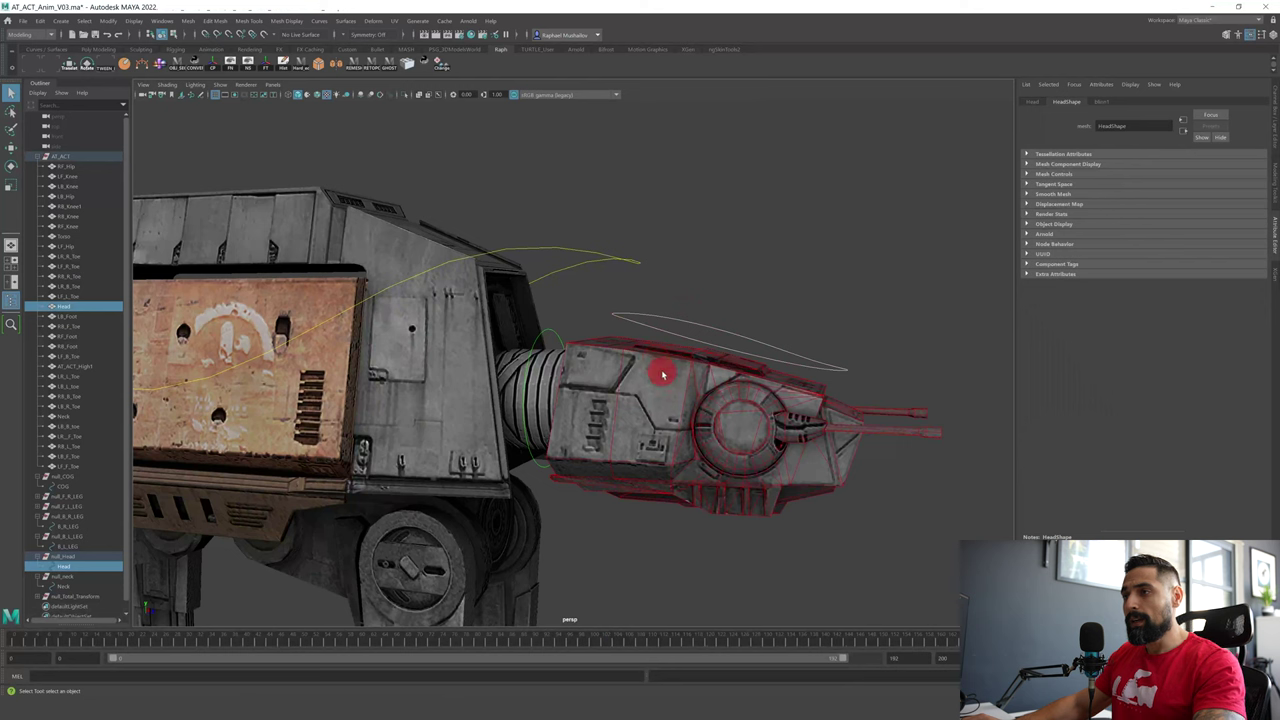
key("space")
left_click(689, 406)
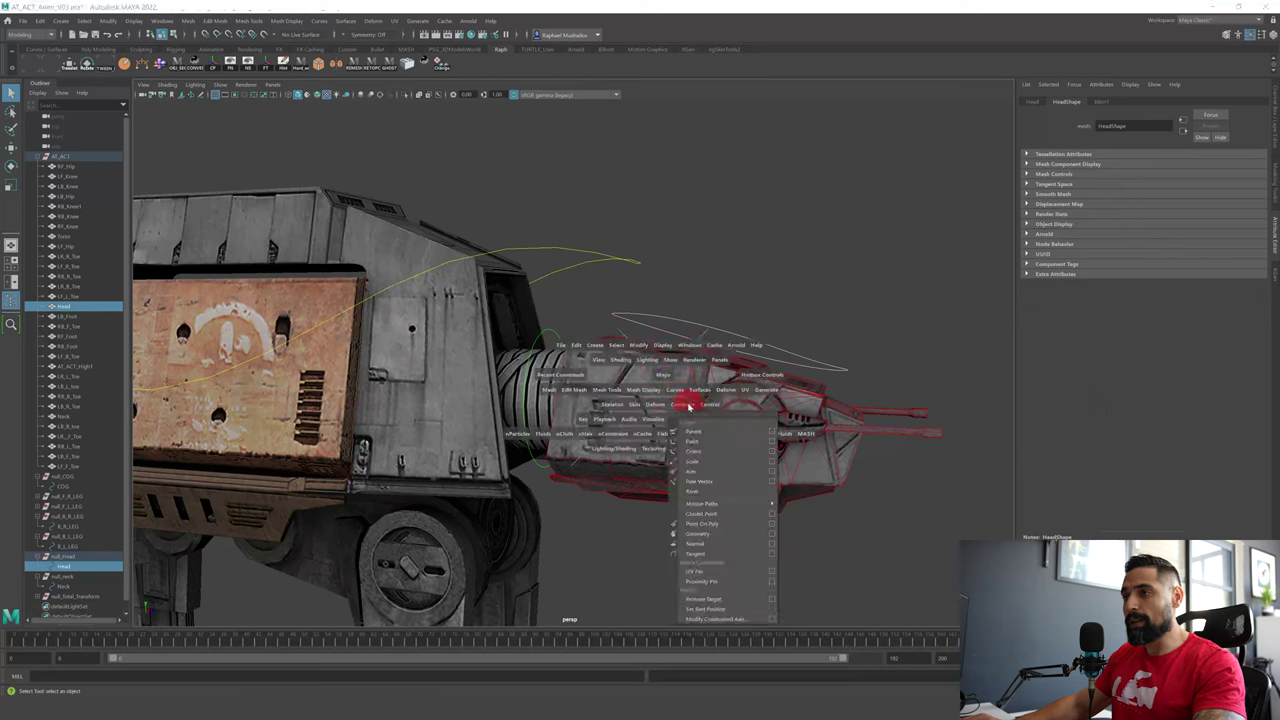
left_click(771, 452)
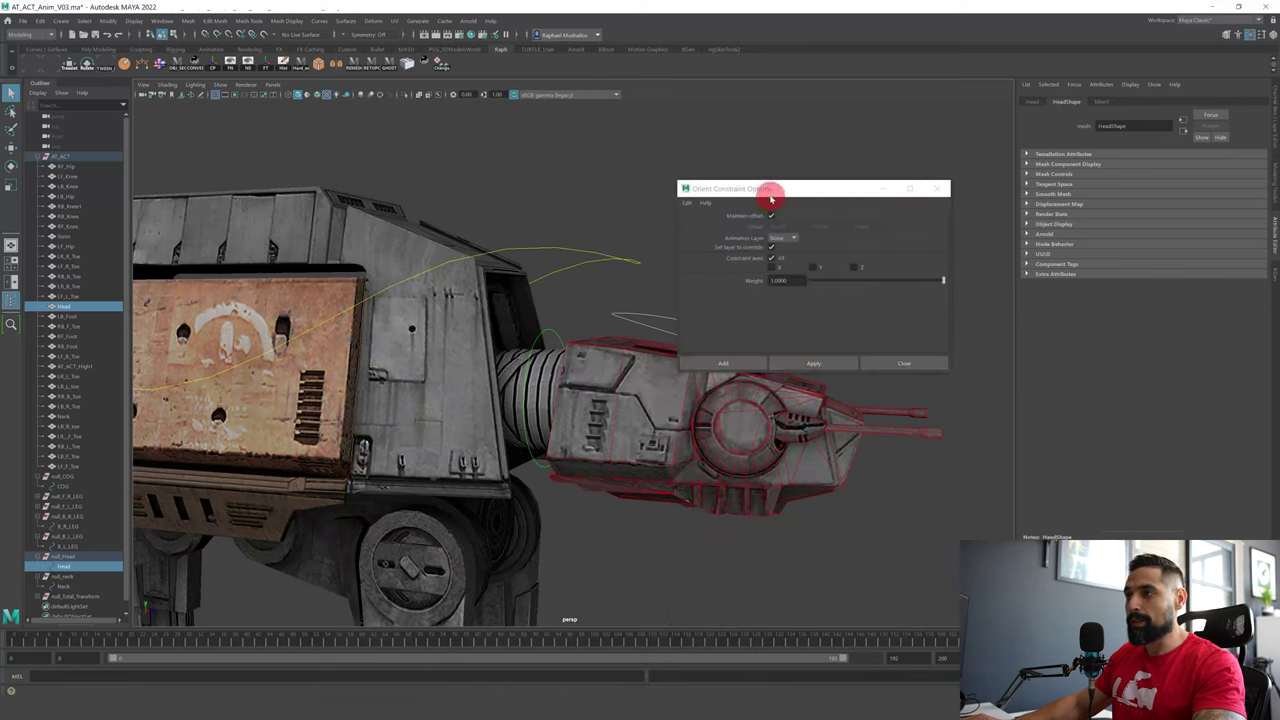
left_click_drag(771, 194, 872, 154)
left_click(912, 321)
- Test the orient-constrained Head curve by rotating and moving it, undoing each transform
left_click_drag(659, 358, 556, 345)
key("ctrl+z")
key("q")
key("w")
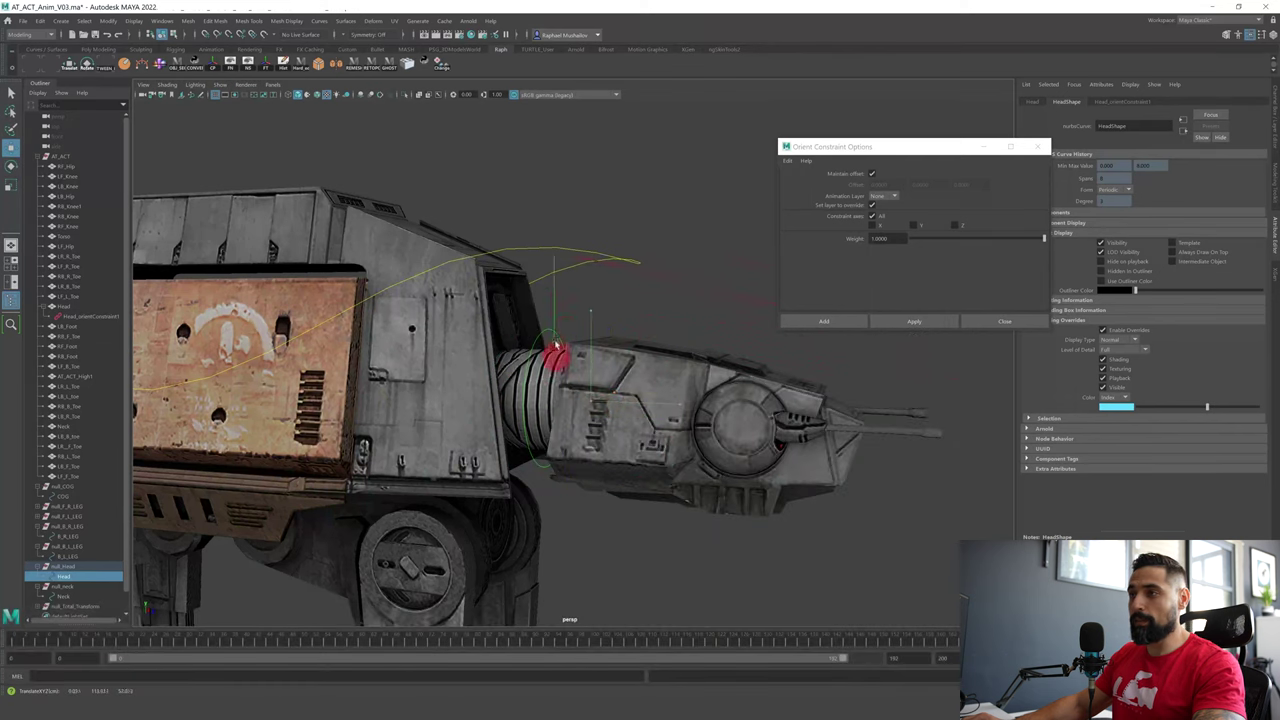
left_click_drag(661, 449, 606, 383)
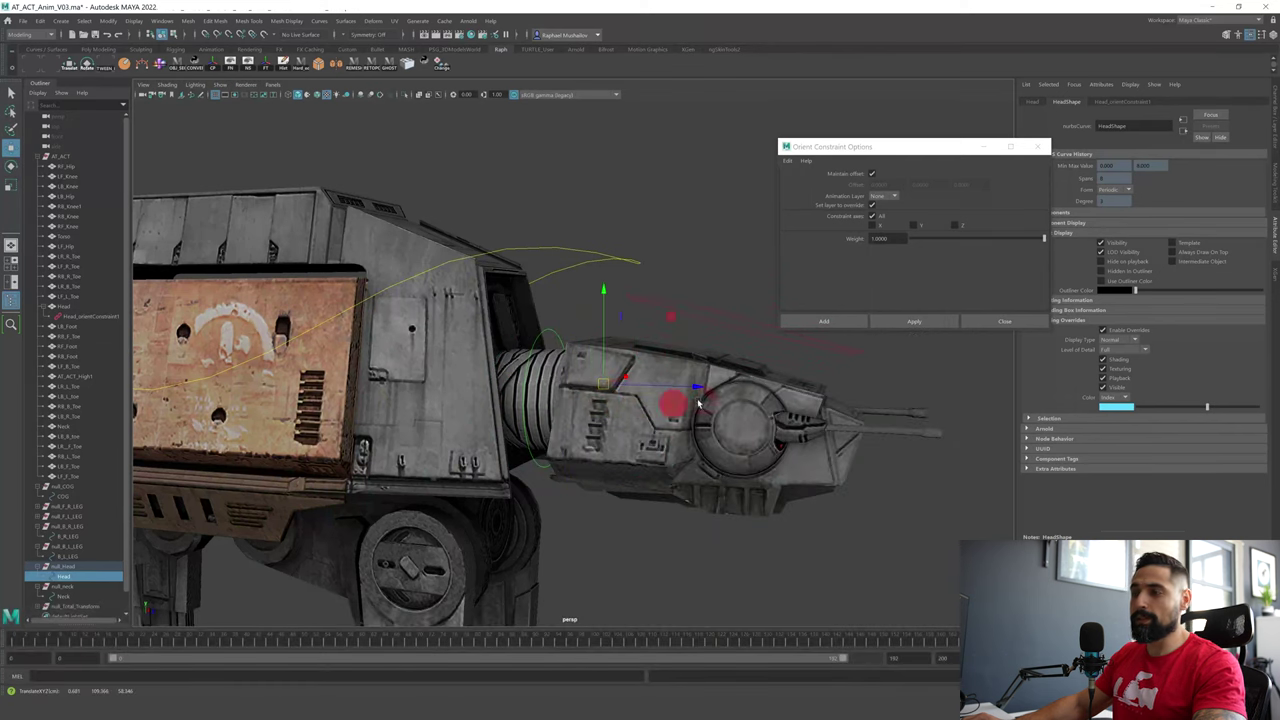
key("ctrl+z")
- Display the head mesh's transform channels and highlight Rotate X, Y and Z to examine what the orient constraint drives
key("ctrl+a")
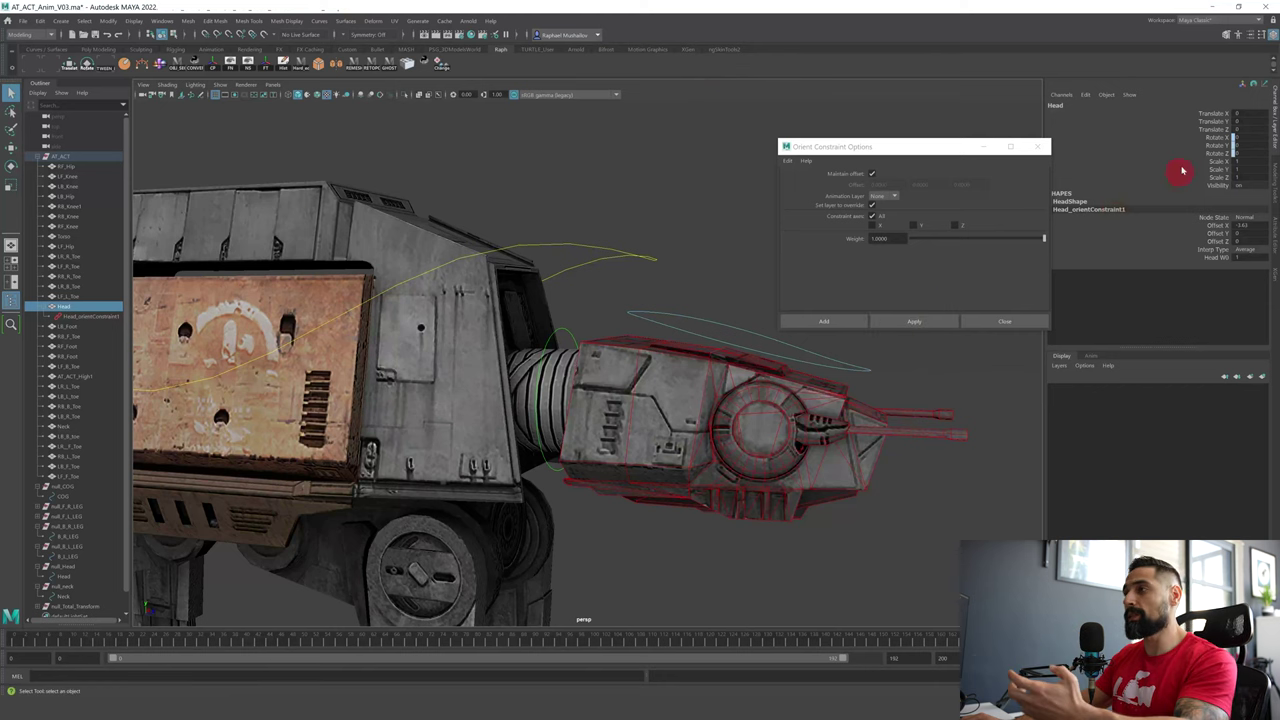
left_click_drag(1221, 140, 1225, 153)
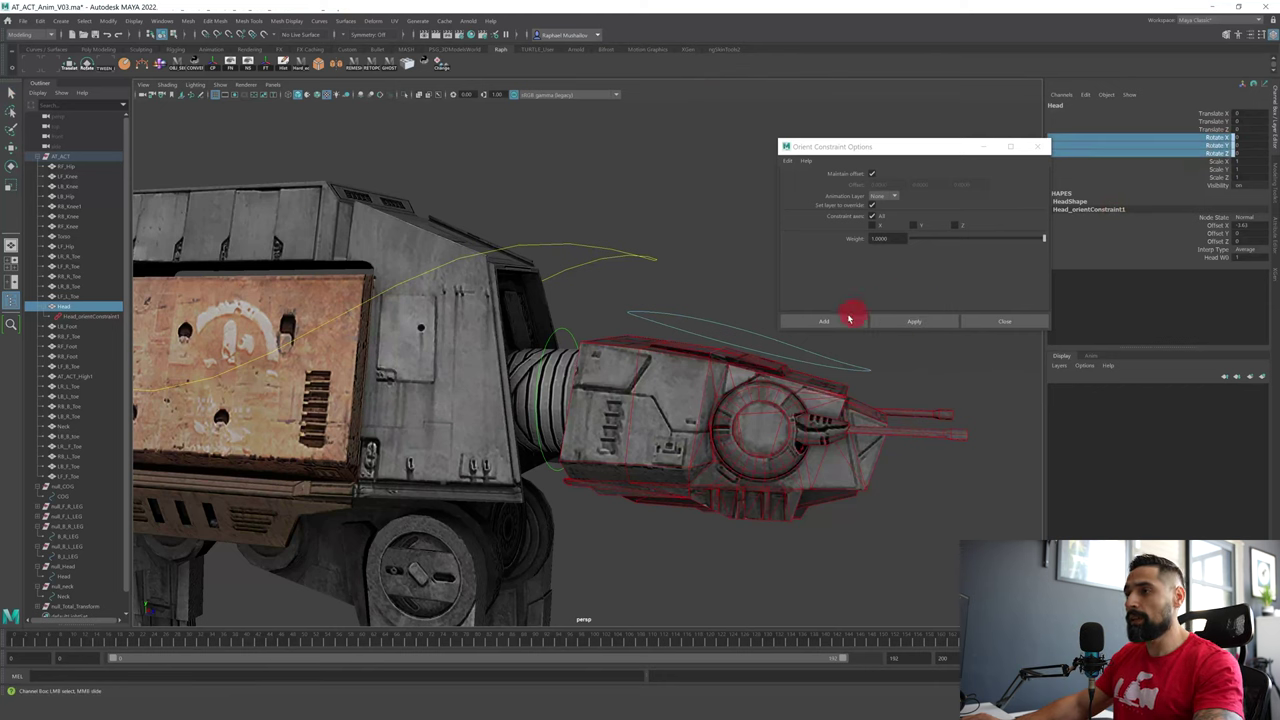
left_click(693, 291)
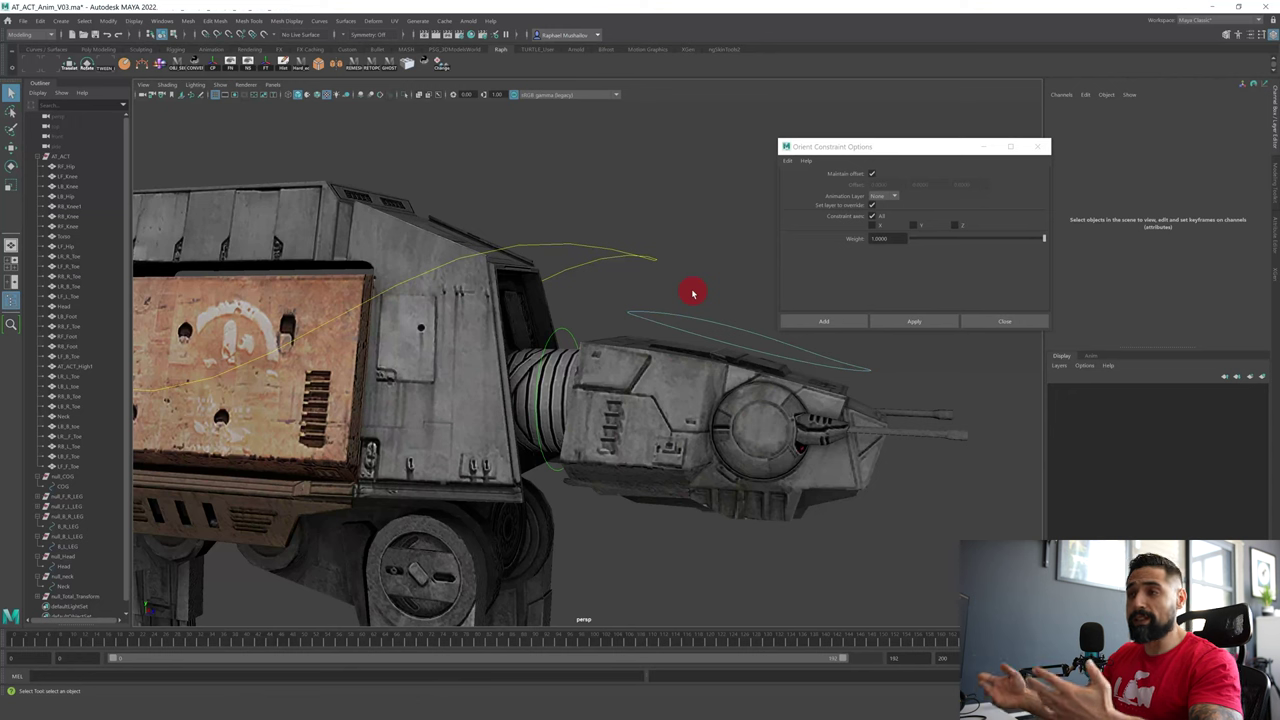
- Parent-constrain the head mesh to the Head curve with Maintain offset on and all translate and rotate axes
left_click(705, 330)
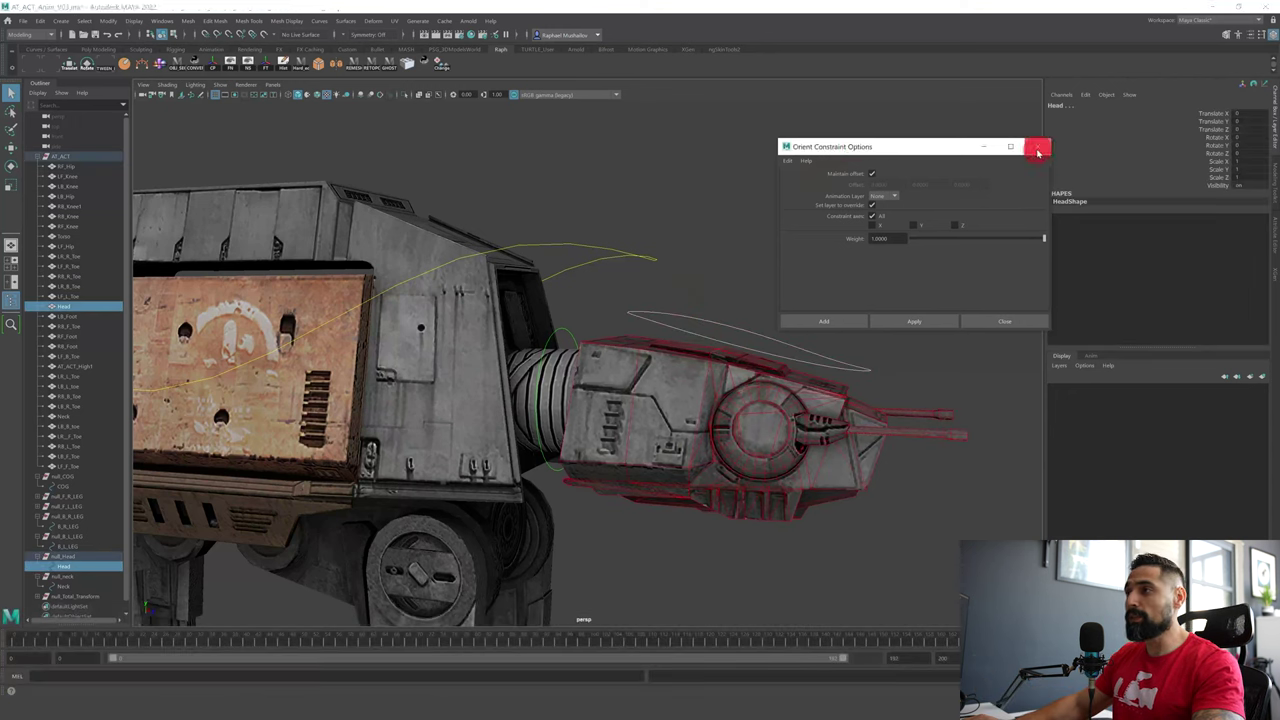
left_click(1038, 146)
key("space")
left_click_drag(860, 289, 924, 317)
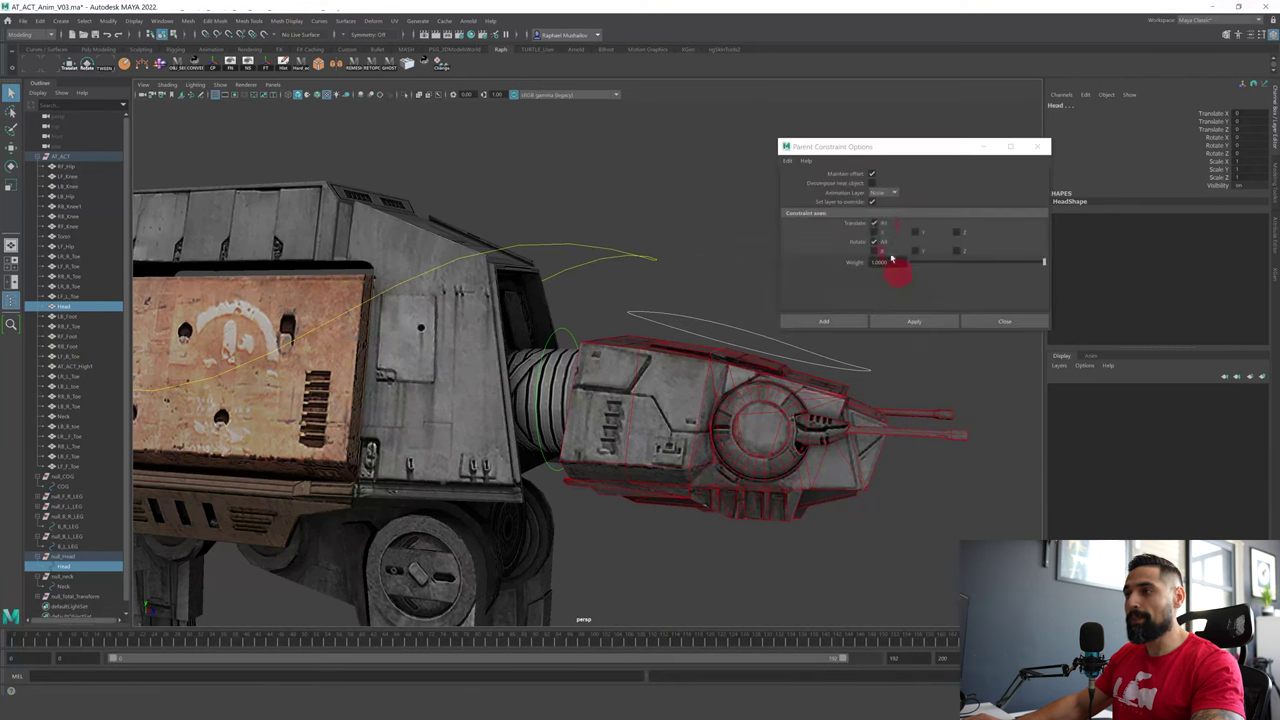
left_click(874, 176)
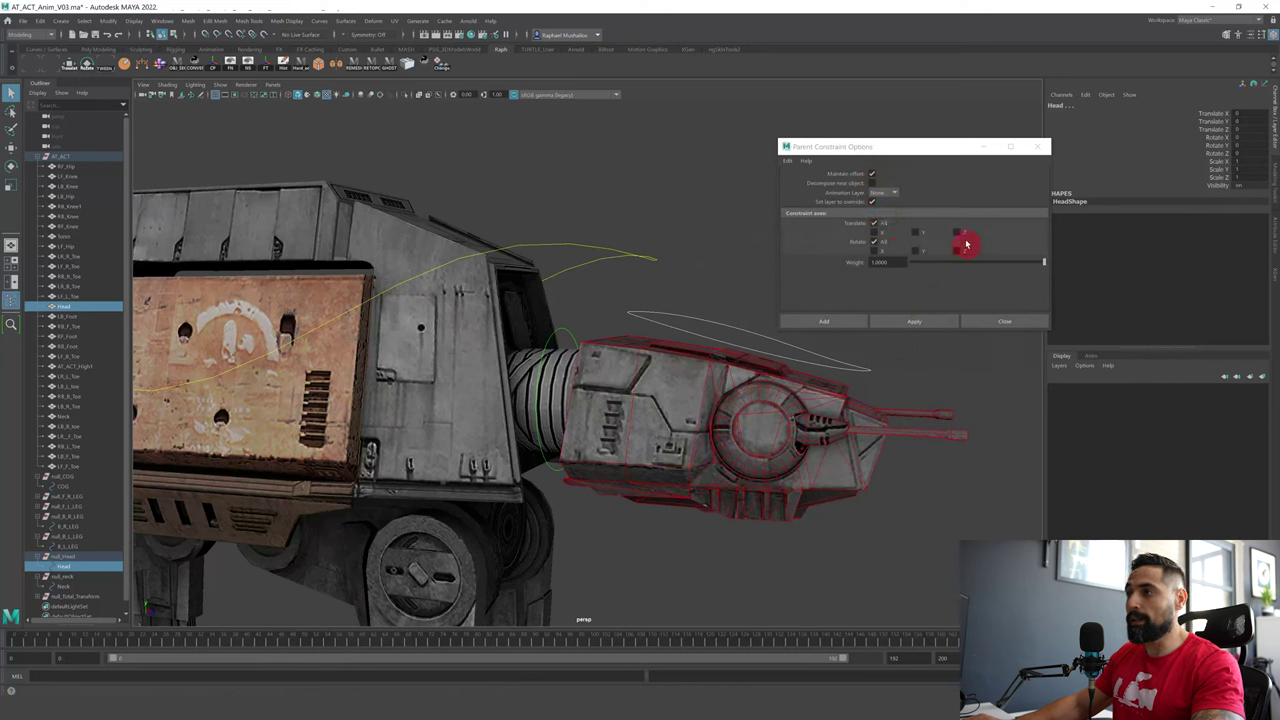
left_click(905, 321)
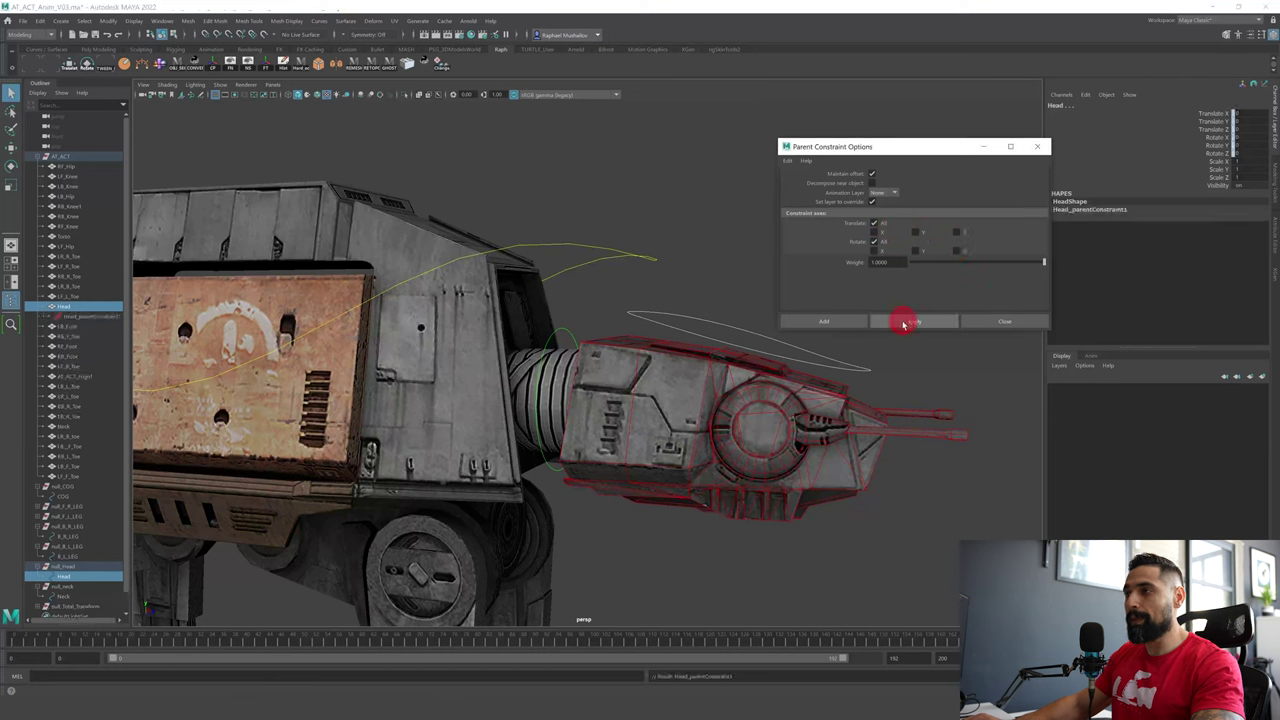
- Test-rotate and move the parent-constrained Head curve, and reset its translate and rotate channels to 0
key("e")
left_click_drag(661, 390, 705, 80)
key("w")
left_click_drag(950, 147, 871, 260)
left_click(960, 262)
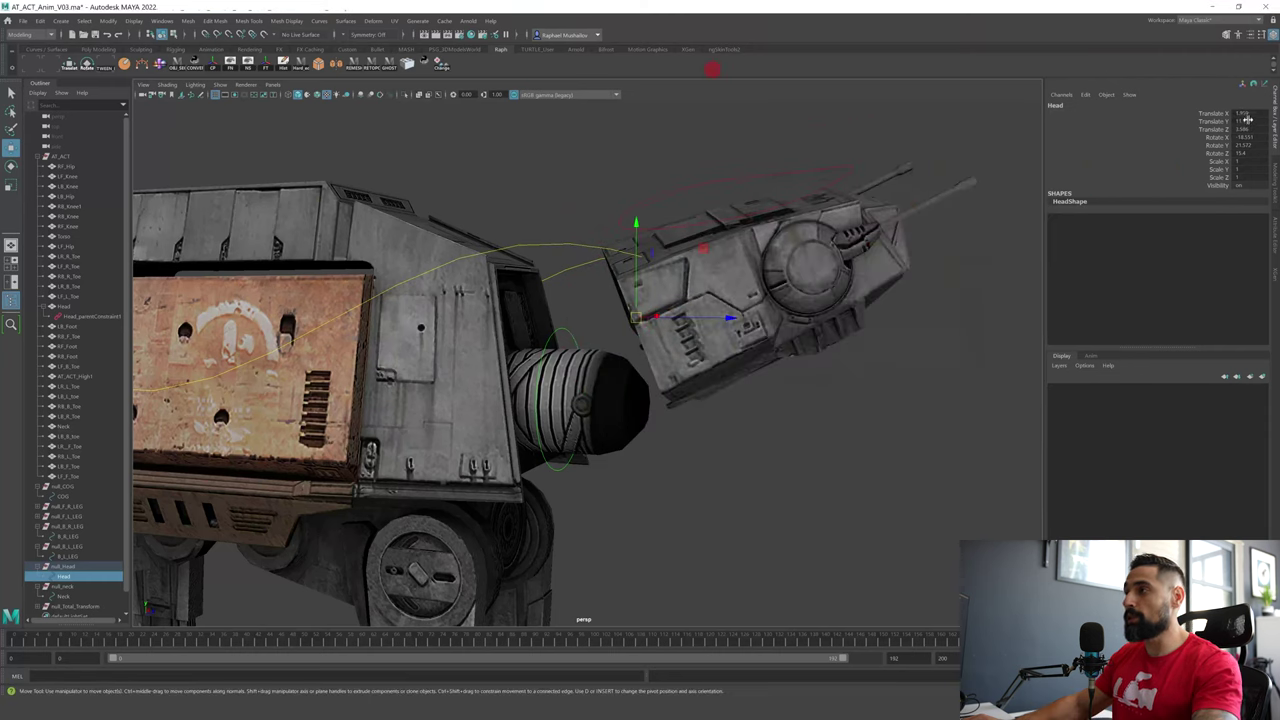
left_click_drag(1246, 114, 1253, 137)
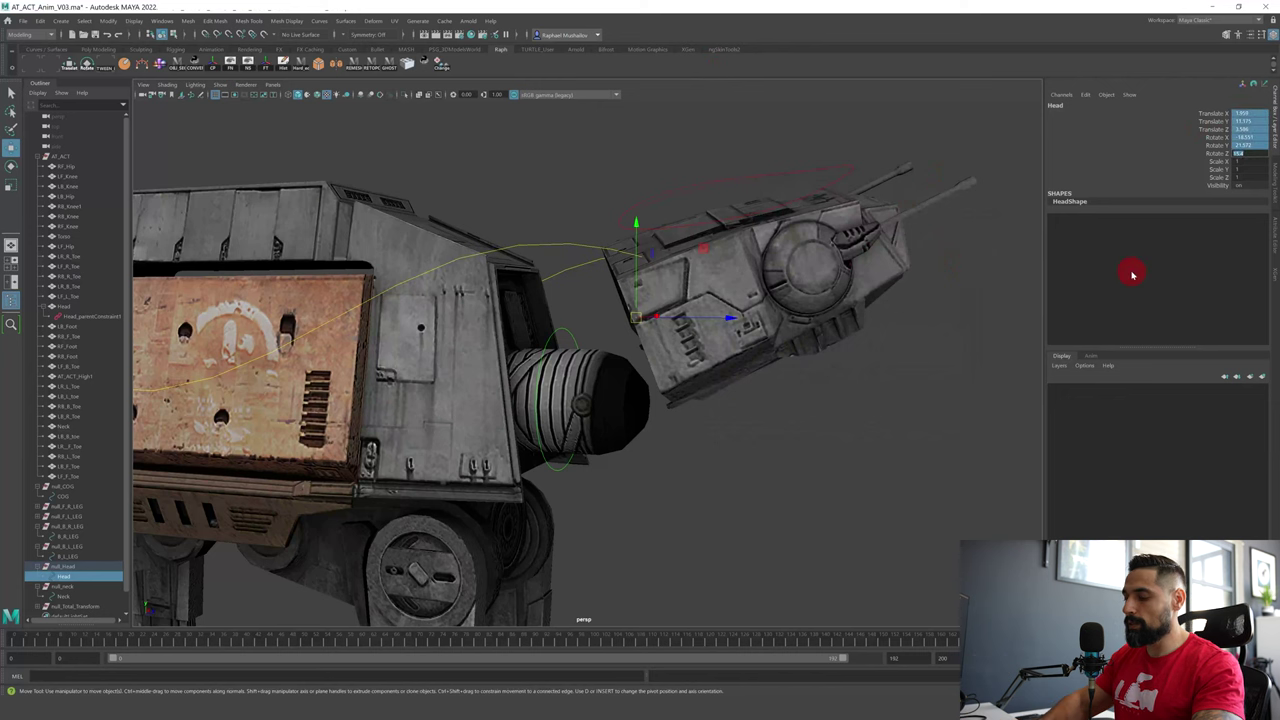
type("0")
key("Return")
- Parent-constrain the neck mesh to the Neck curve and inspect the neck mesh's constrained channels
left_click(569, 331)
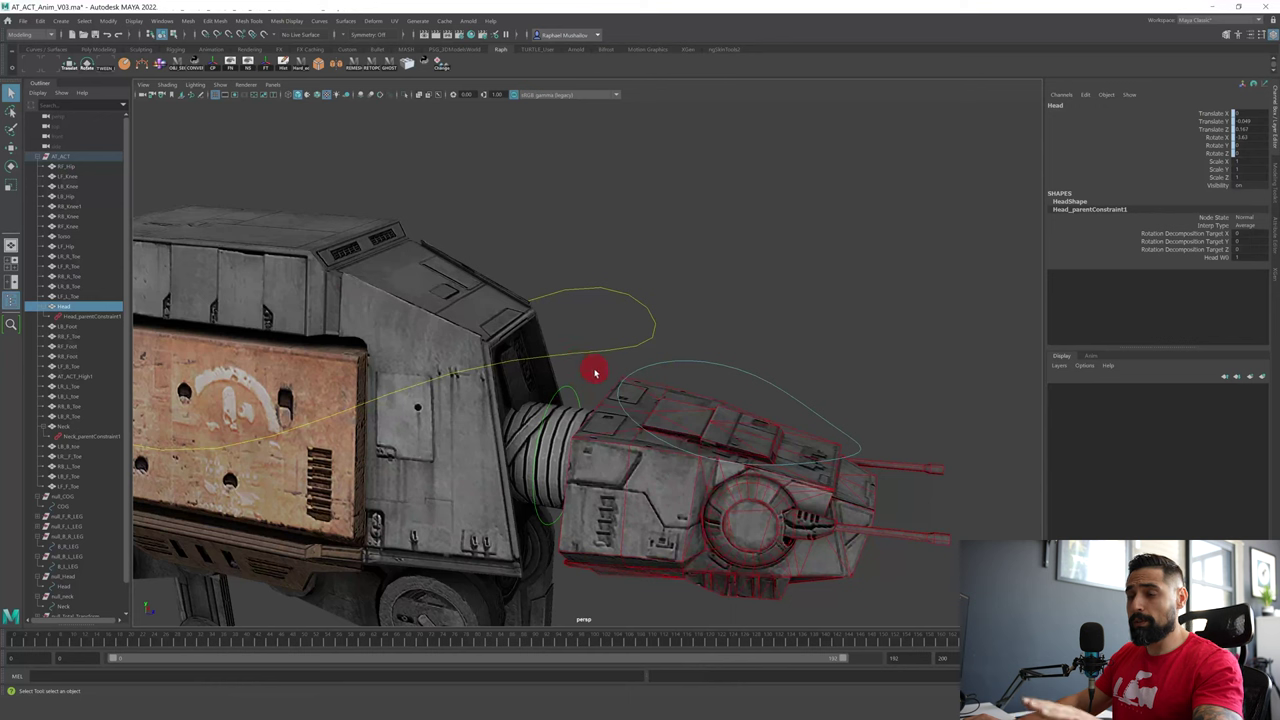
left_click(572, 422)
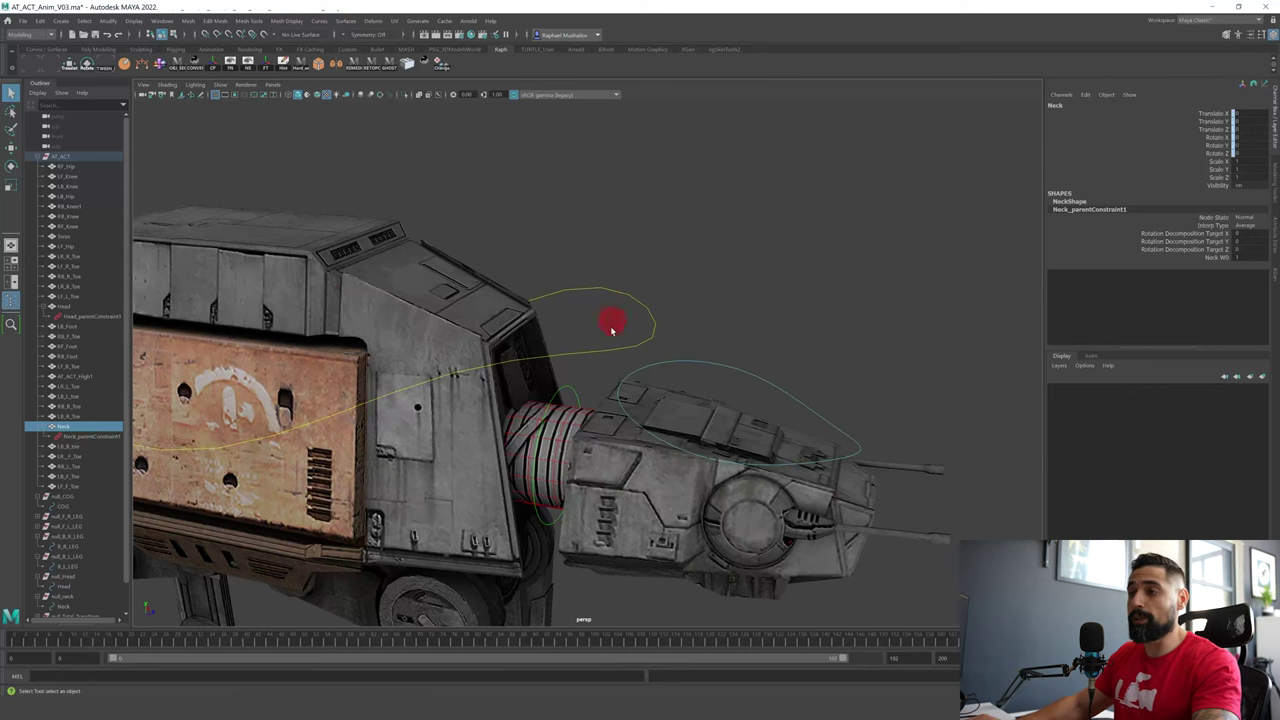
left_click(614, 318)
- Test-rotate the Head curve and the Neck curve separately, undoing each rotation
left_click_drag(630, 338, 703, 329, "alt")
left_click(737, 306)
key("e")
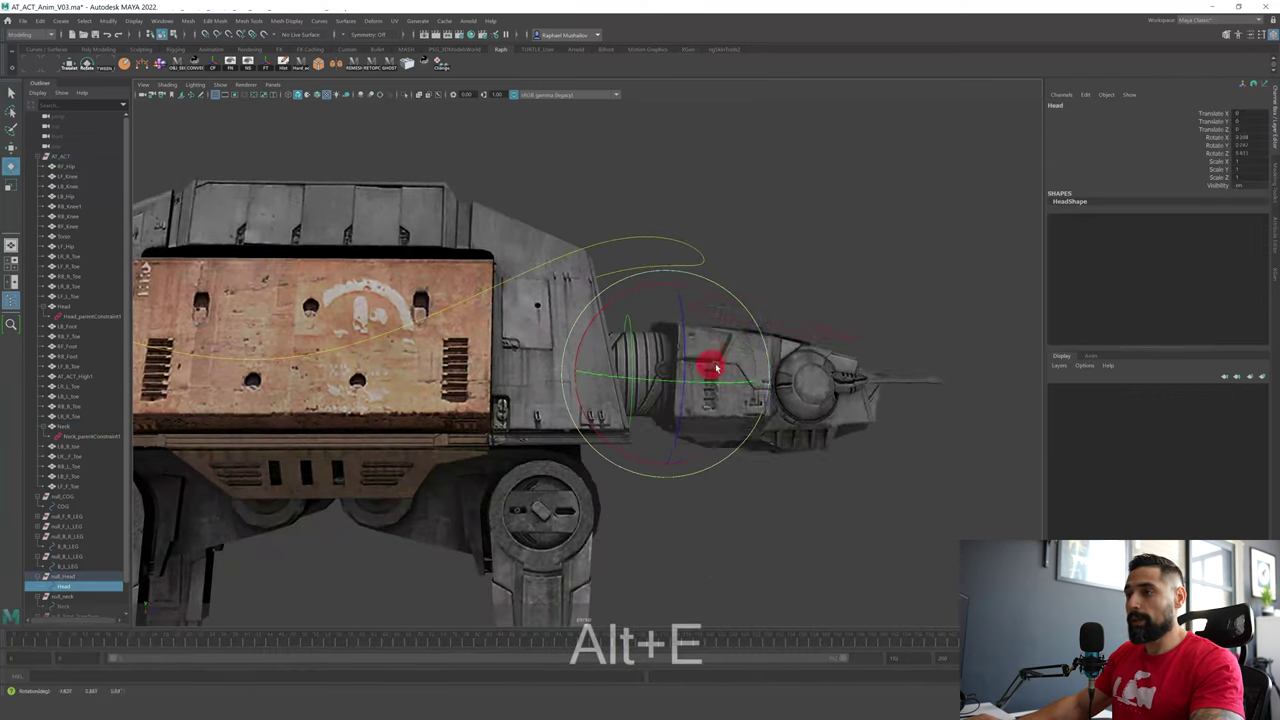
key("ctrl+z")
key("q")
left_click(621, 343)
key("e")
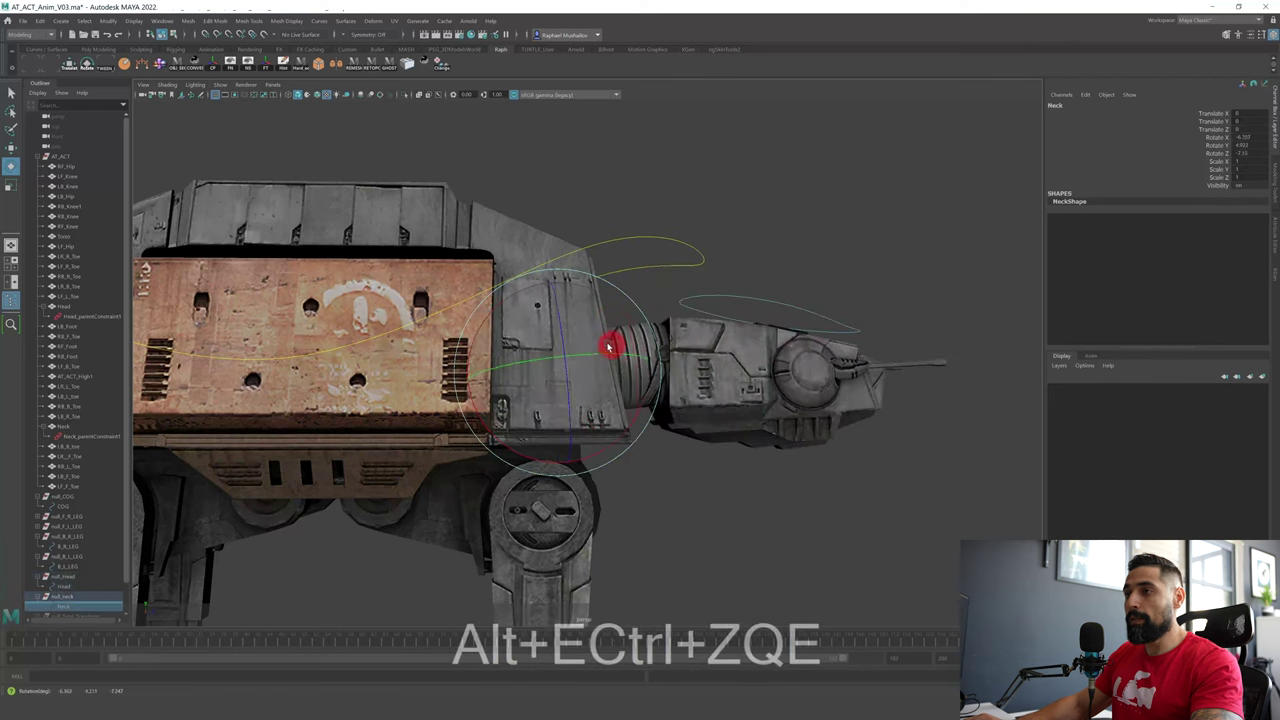
key("q")
key("ctrl+z")
- Test-rotate the Neck curve upward about X to check whether the head follows, and undo the rotation
left_click_drag(674, 329, 705, 316, "alt")
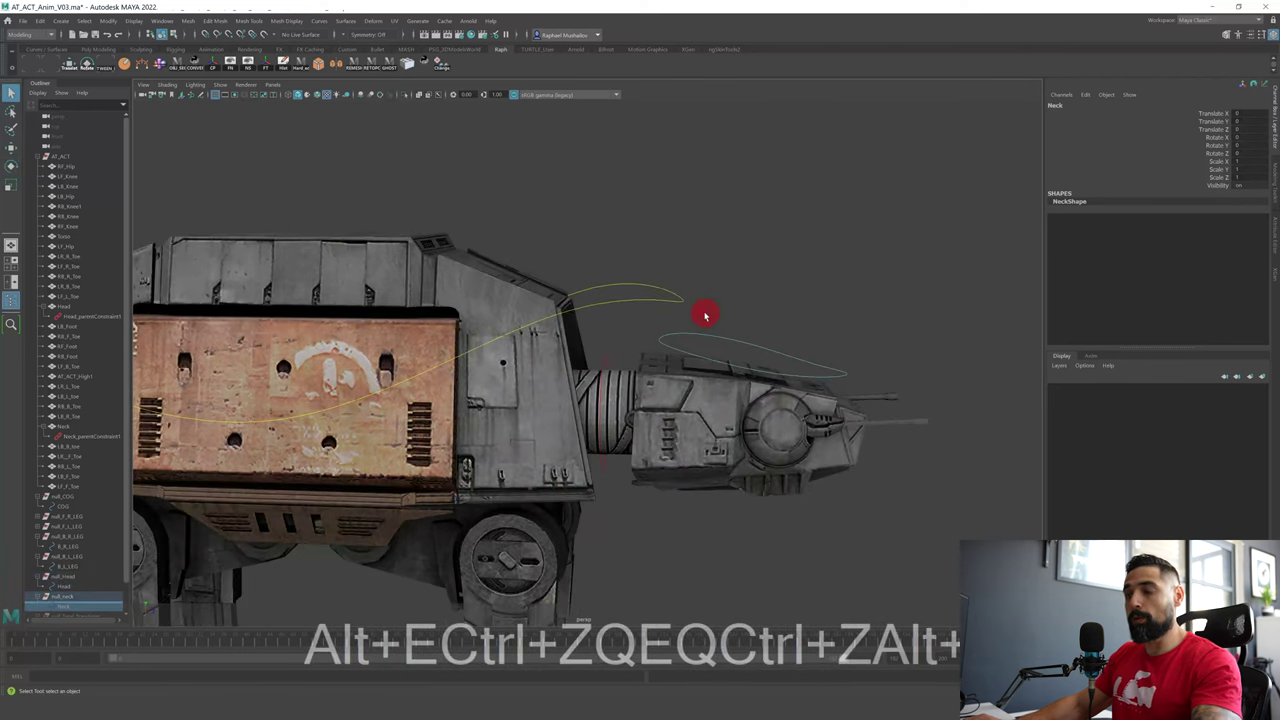
key("e")
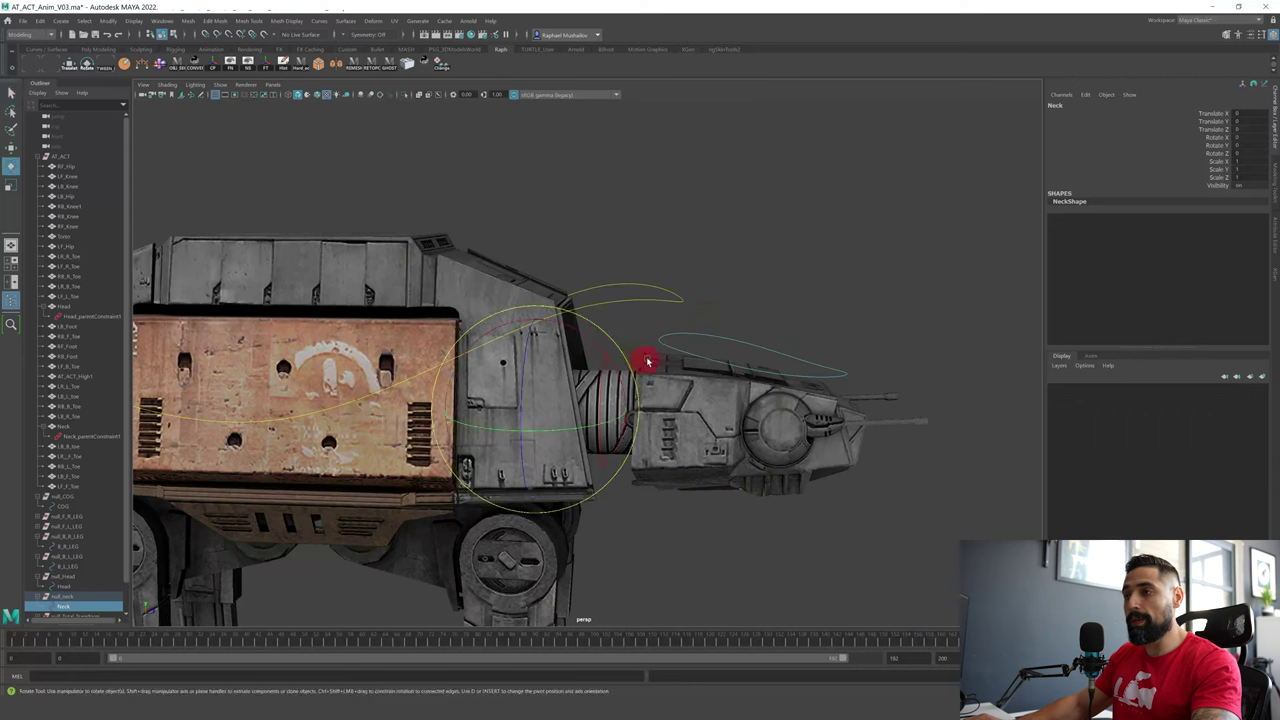
left_click_drag(595, 344, 564, 308)
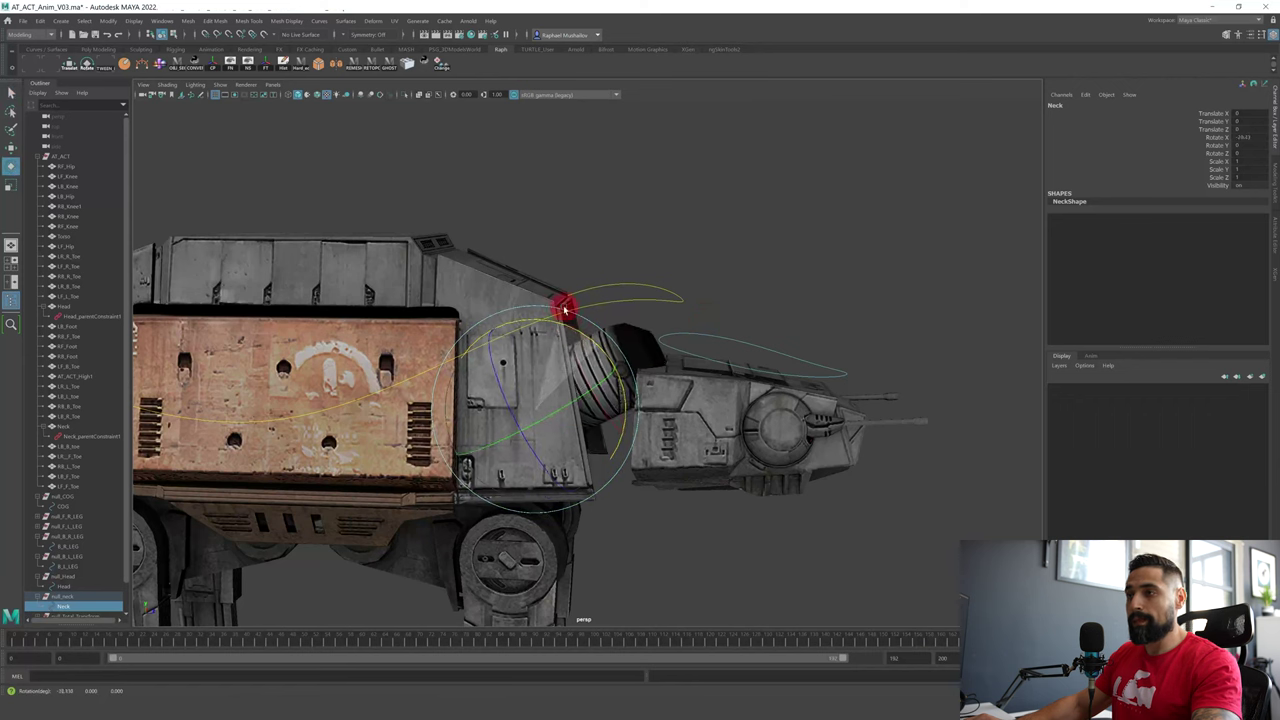
left_click(700, 416)
key("ctrl+z")
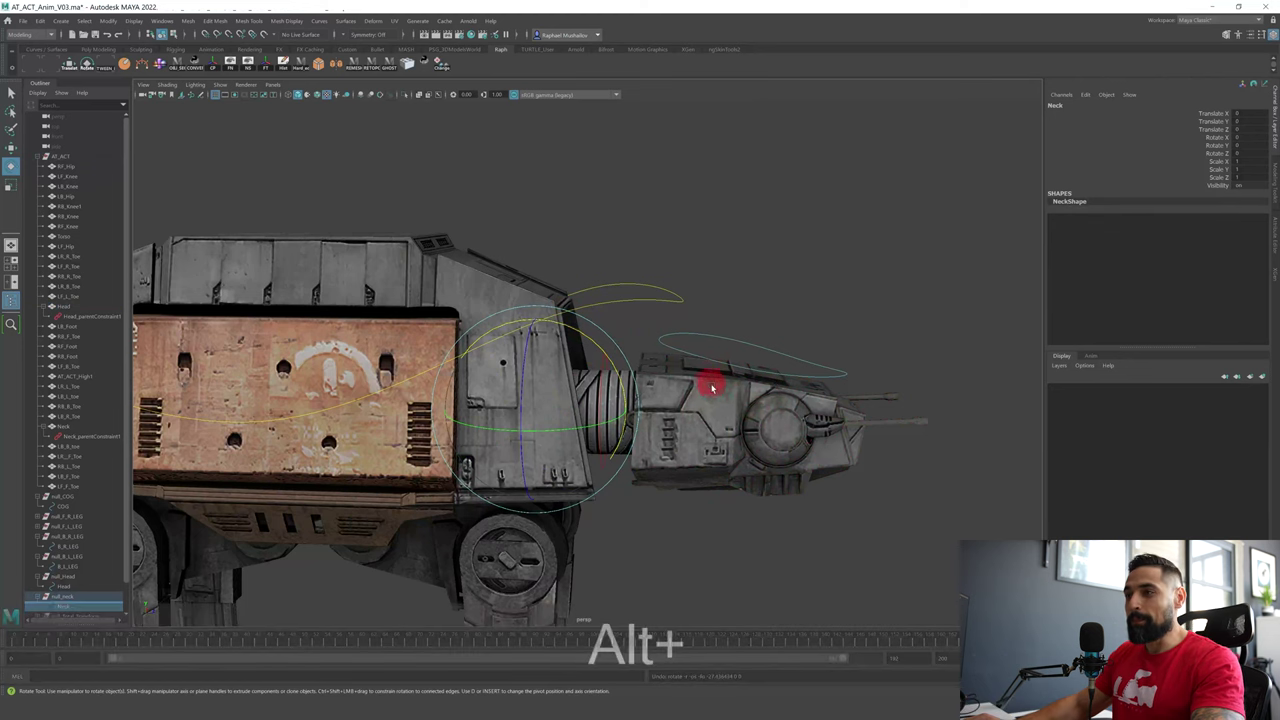
- Parent the null_Head group under the Neck curve in the scene hierarchy
middle_click_drag(713, 387, 695, 350, "alt")
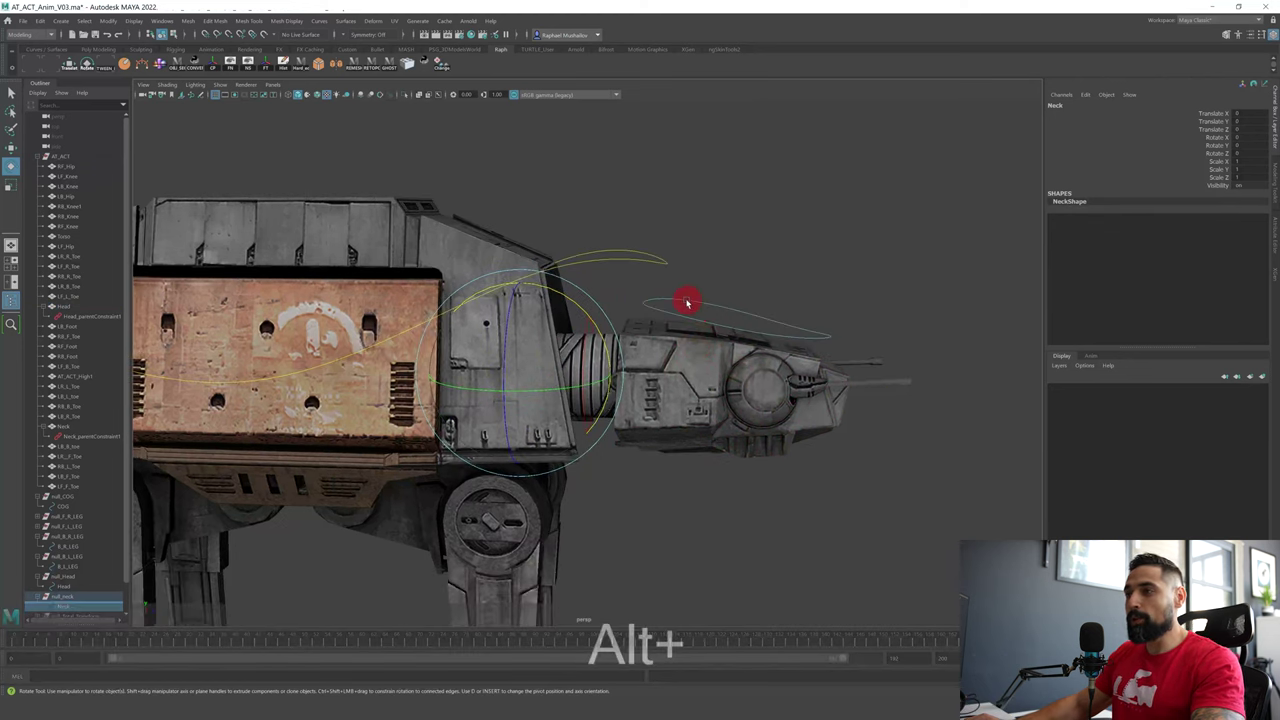
left_click(687, 302)
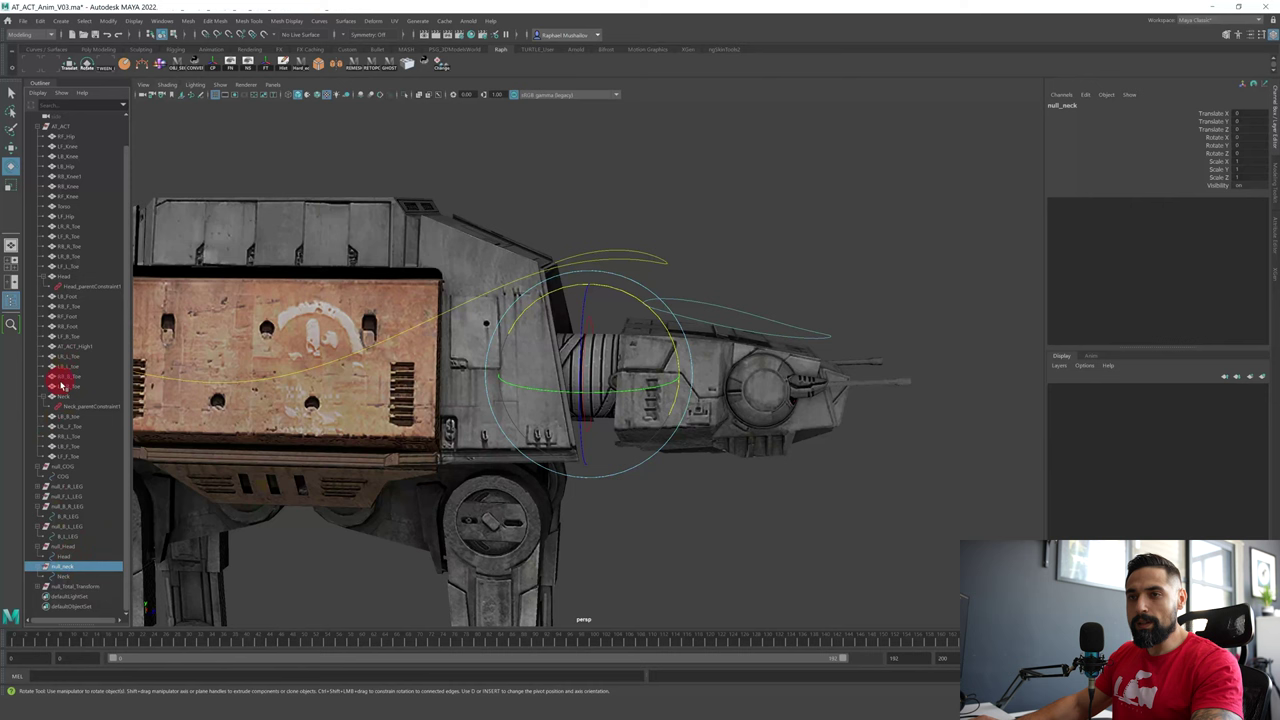
left_click(62, 385)
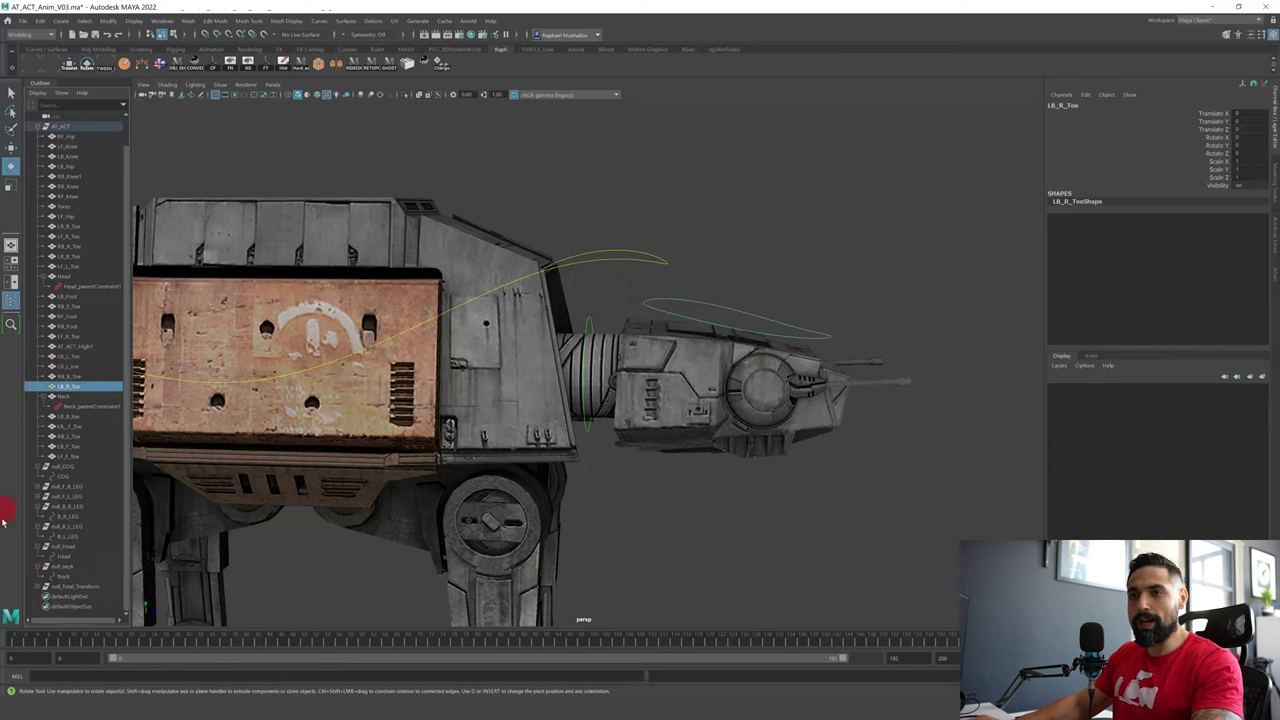
left_click(64, 547)
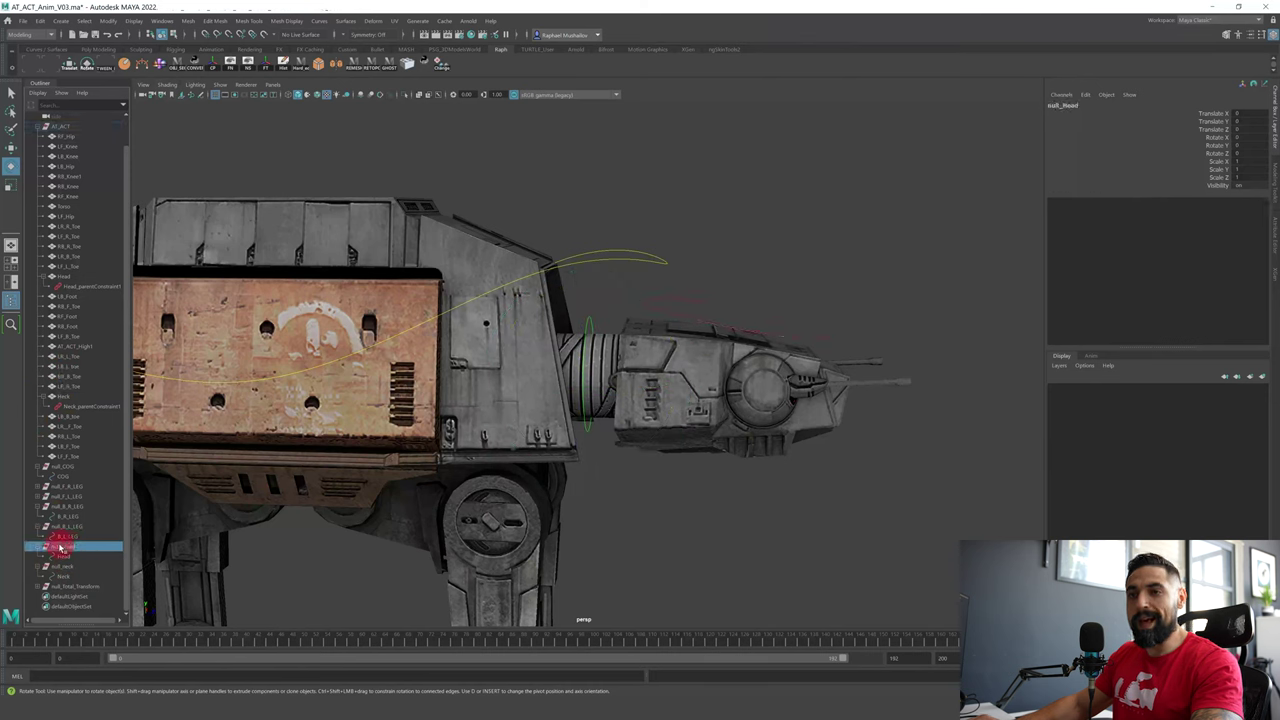
left_click(68, 557)
left_click(69, 548)
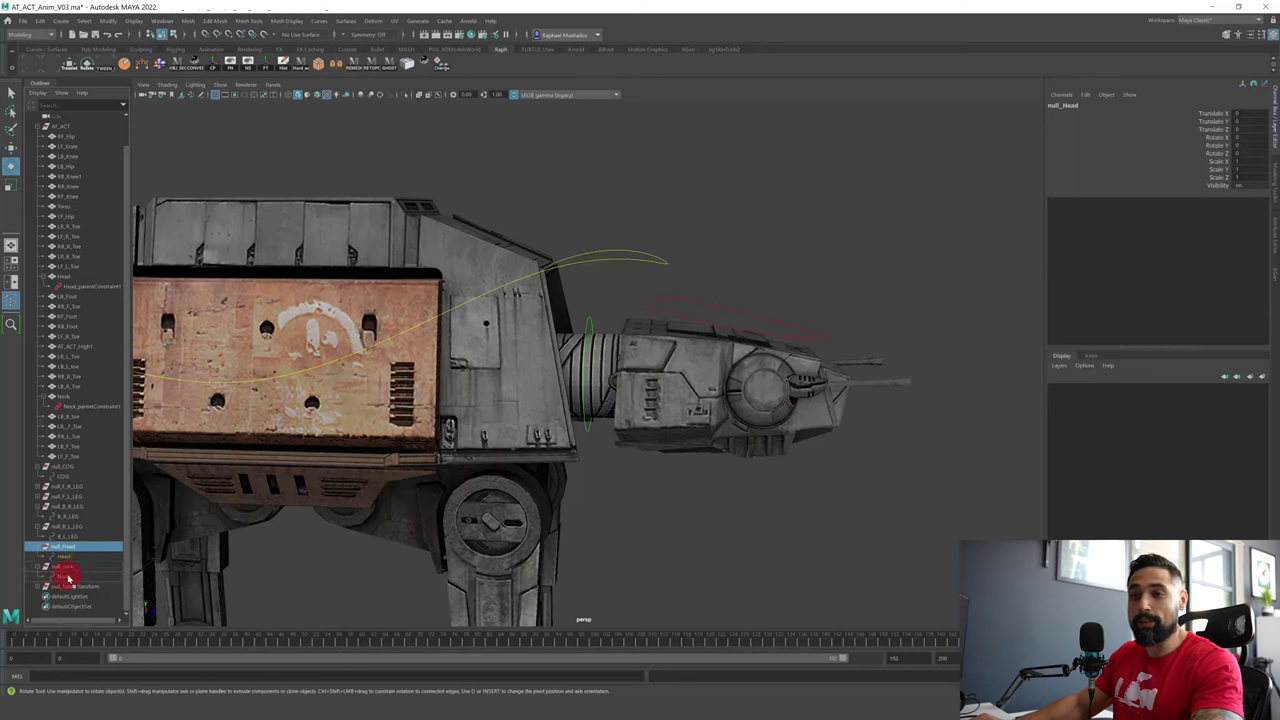
middle_click_drag(68, 578, 69, 579)
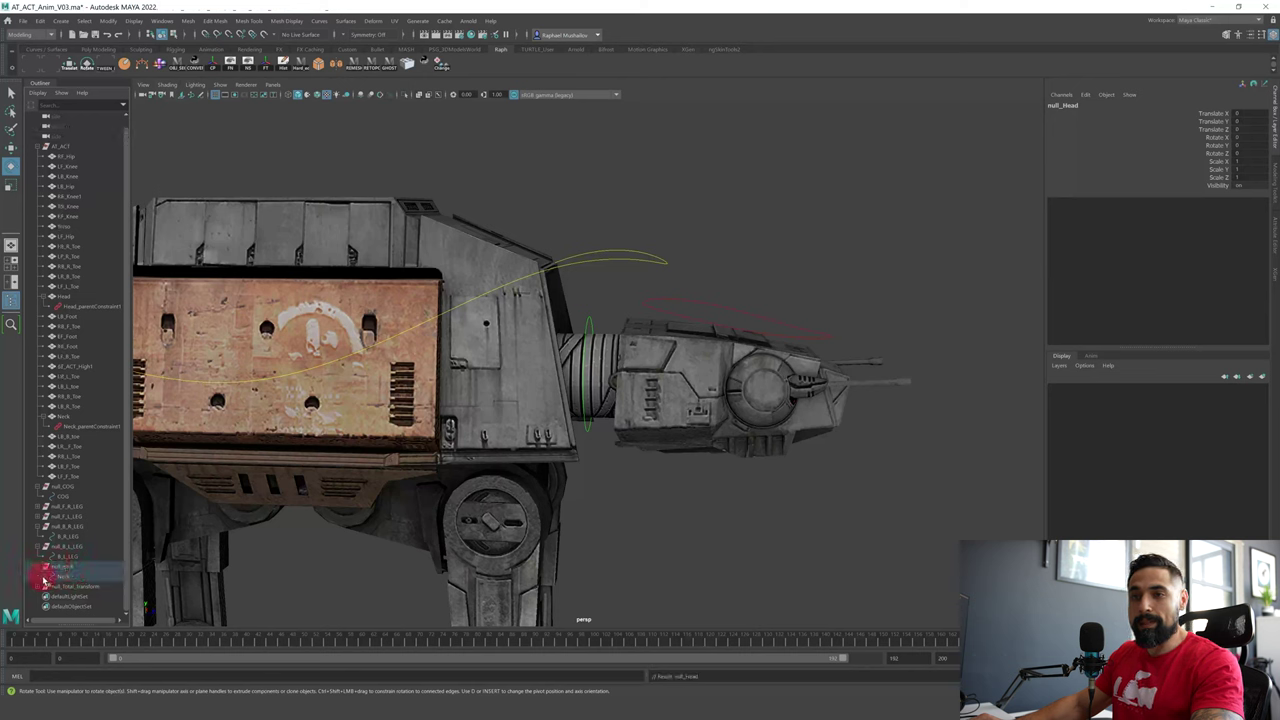
- Expand the Neck hierarchy and select the Neck curve, null_Head group and Head curve to review their nesting
left_click(45, 577)
left_click(51, 587)
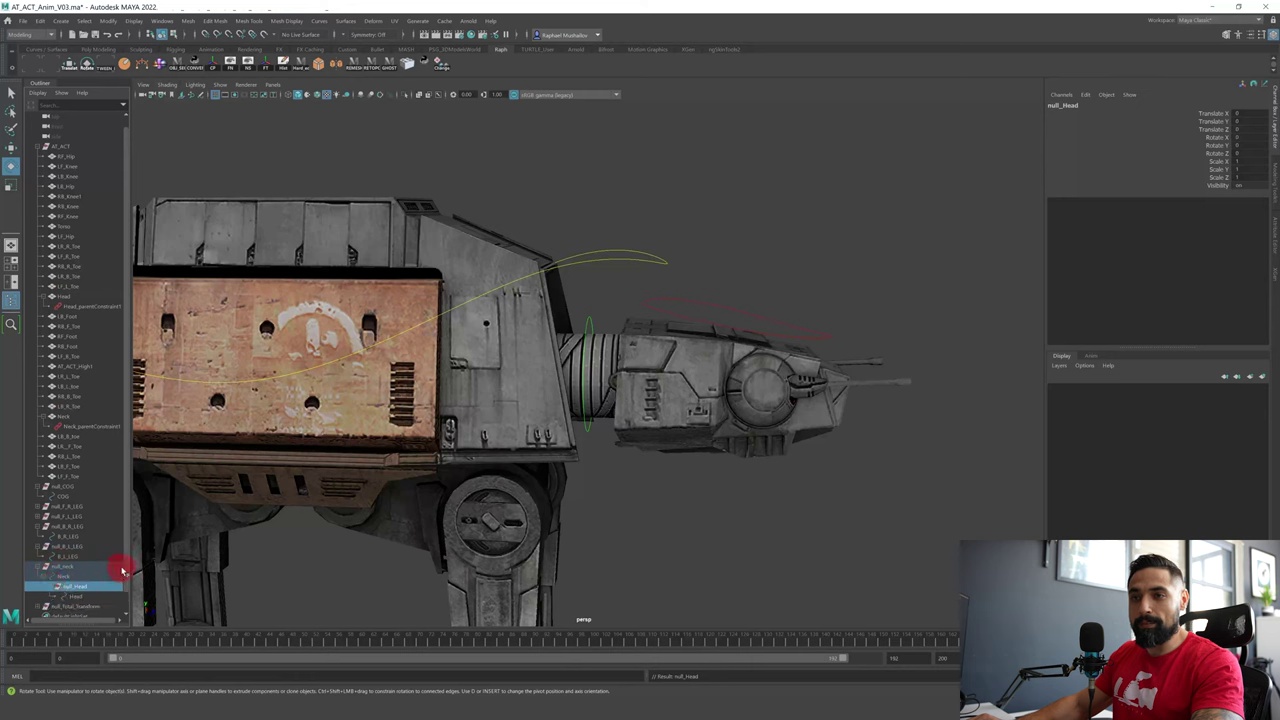
left_click_drag(125, 571, 125, 587)
left_click(75, 556)
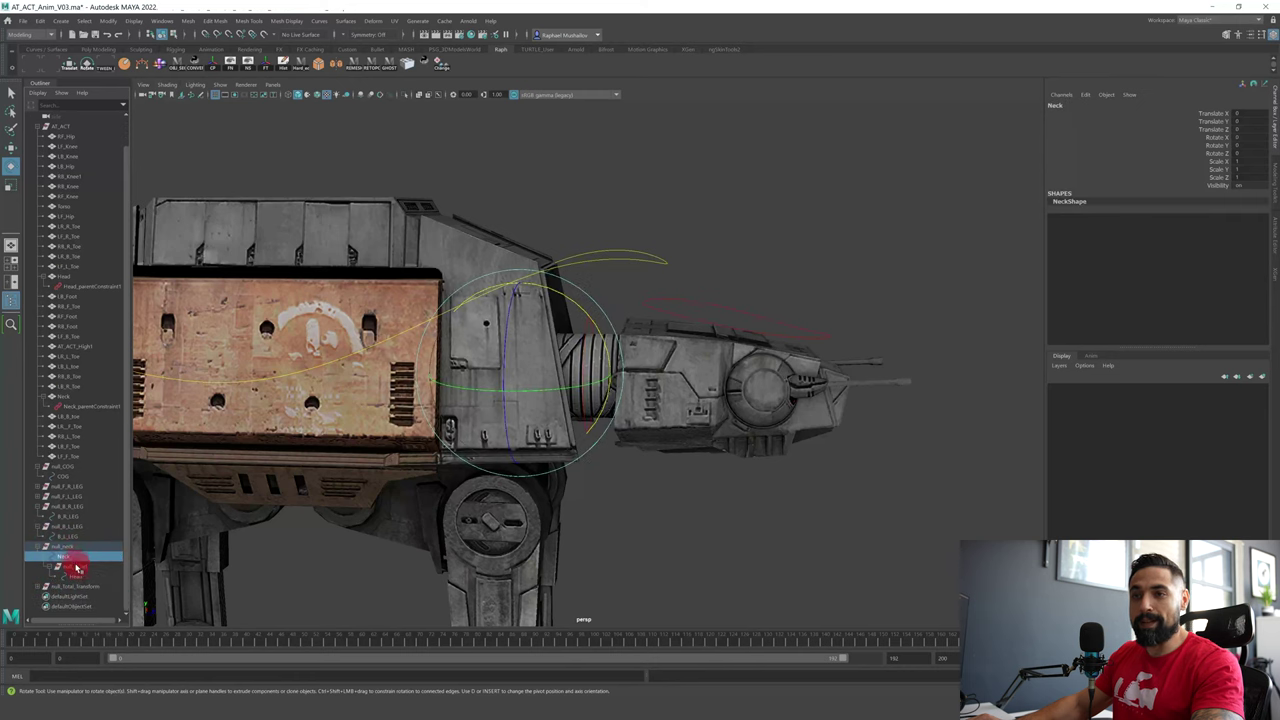
left_click(78, 567)
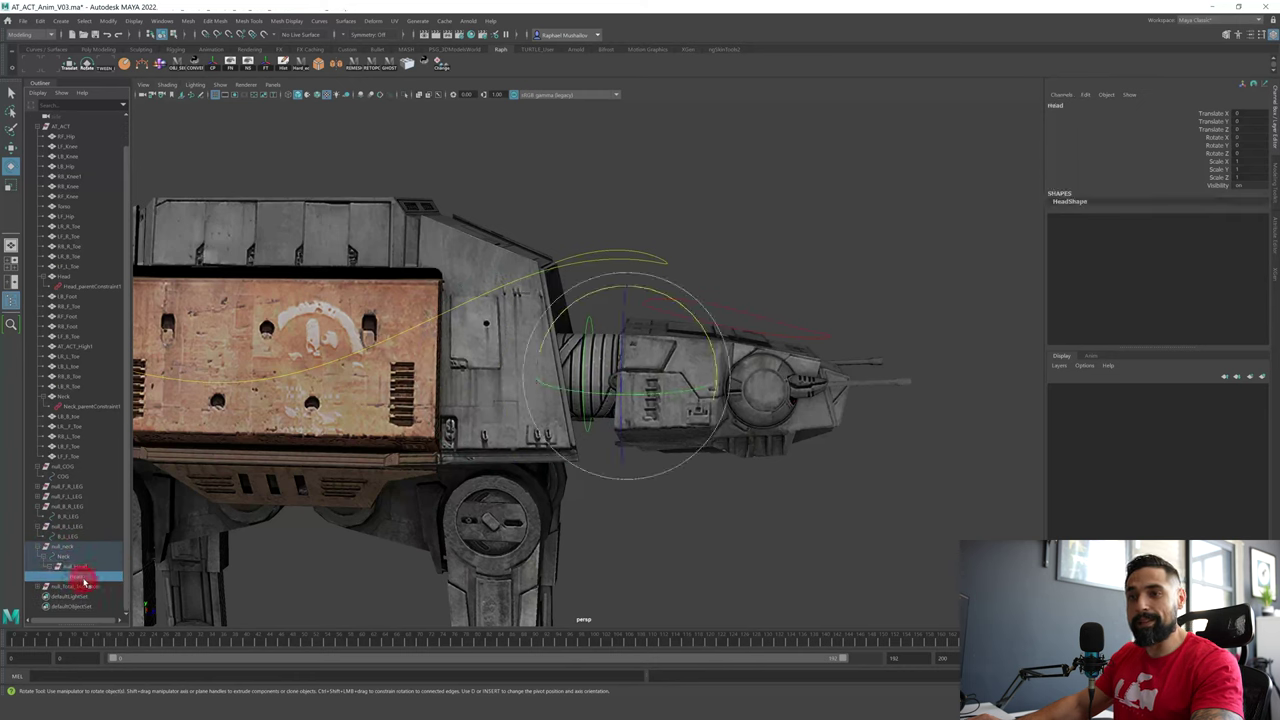
- Test-rotate the Neck curve upward and counter-rotate the Head curve to check how the two controls work together
key("q")
left_click(588, 330)
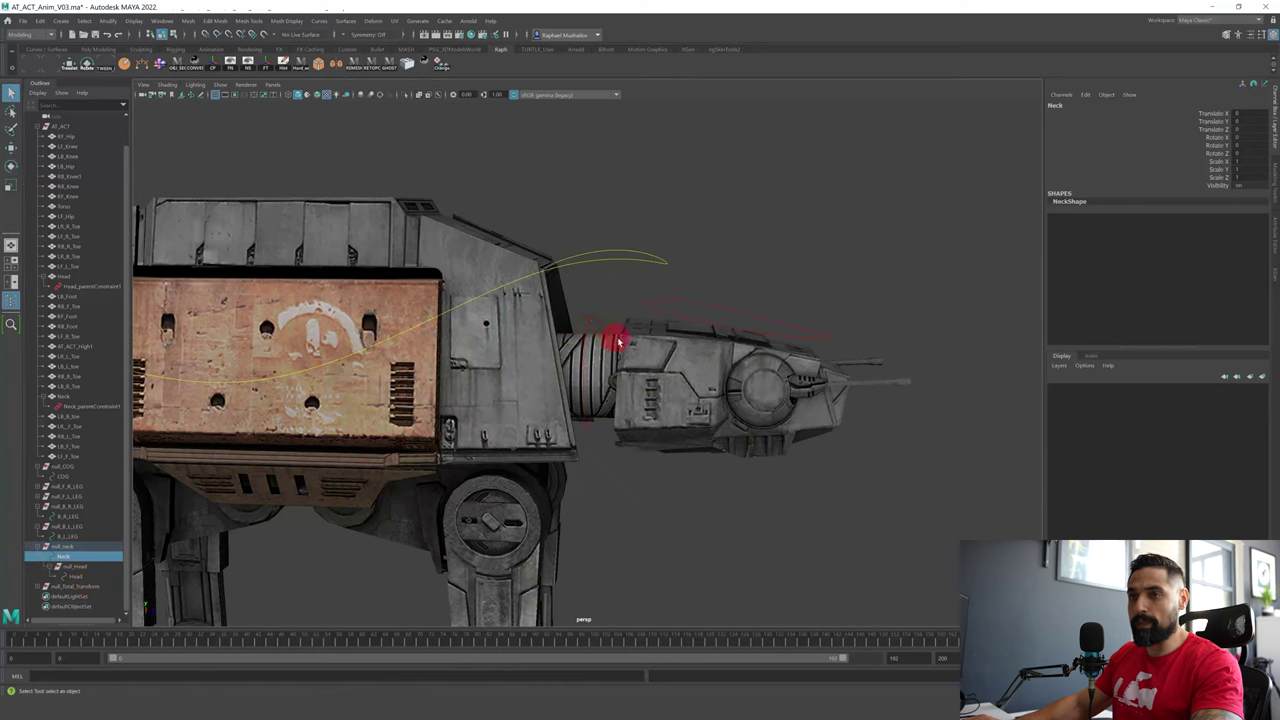
key("e")
left_click_drag(600, 342, 585, 265)
left_click(664, 199)
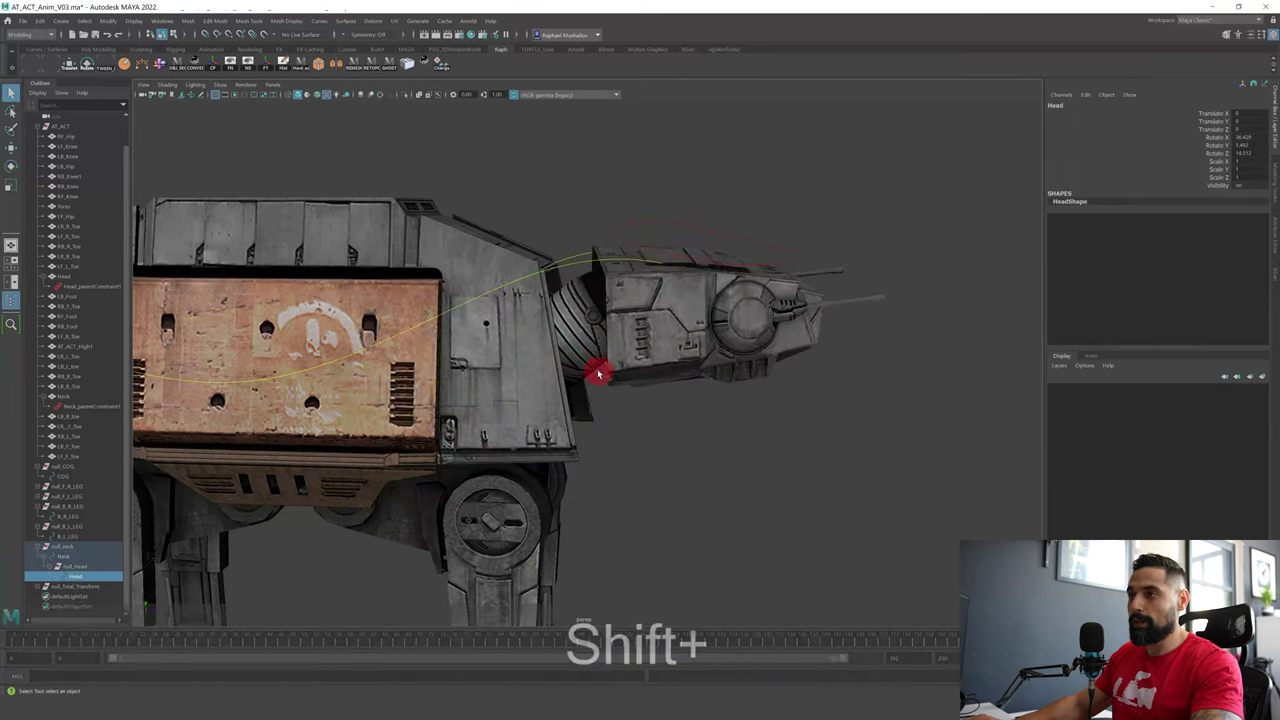
- Reset the translate and rotate values of the Head and Neck curves to 0
left_click(598, 369, "shift")
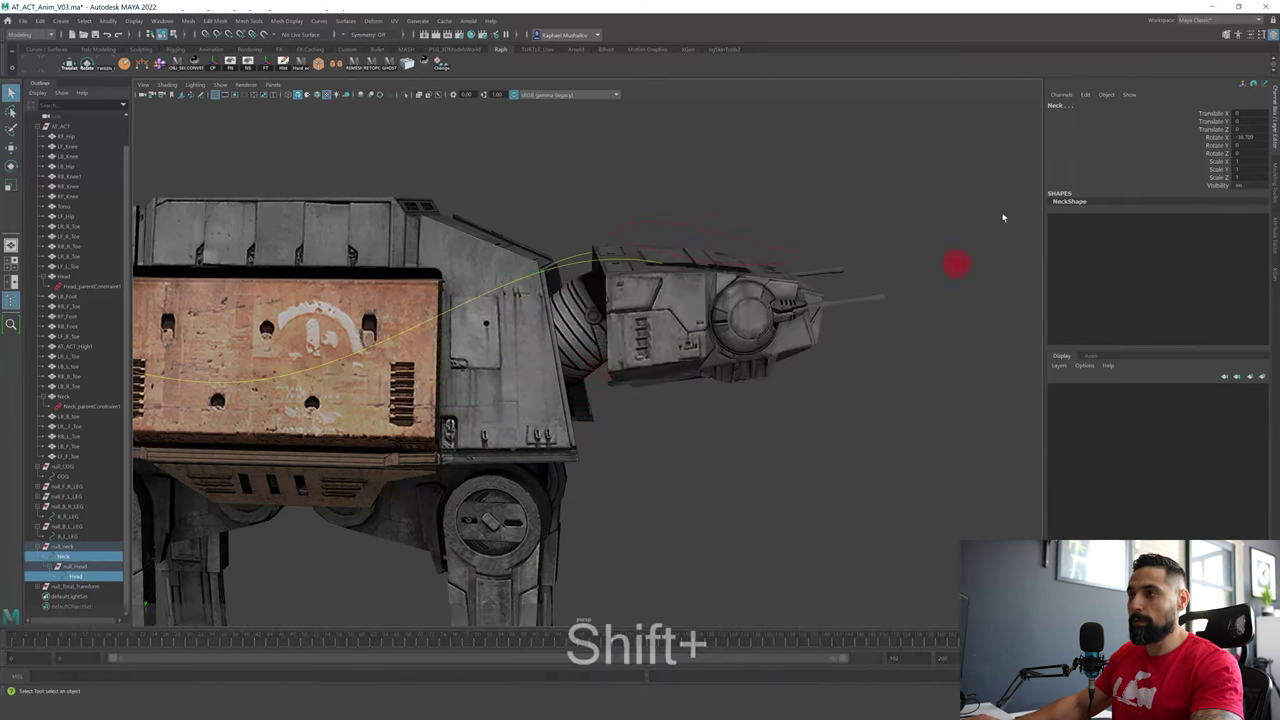
left_click(615, 400)
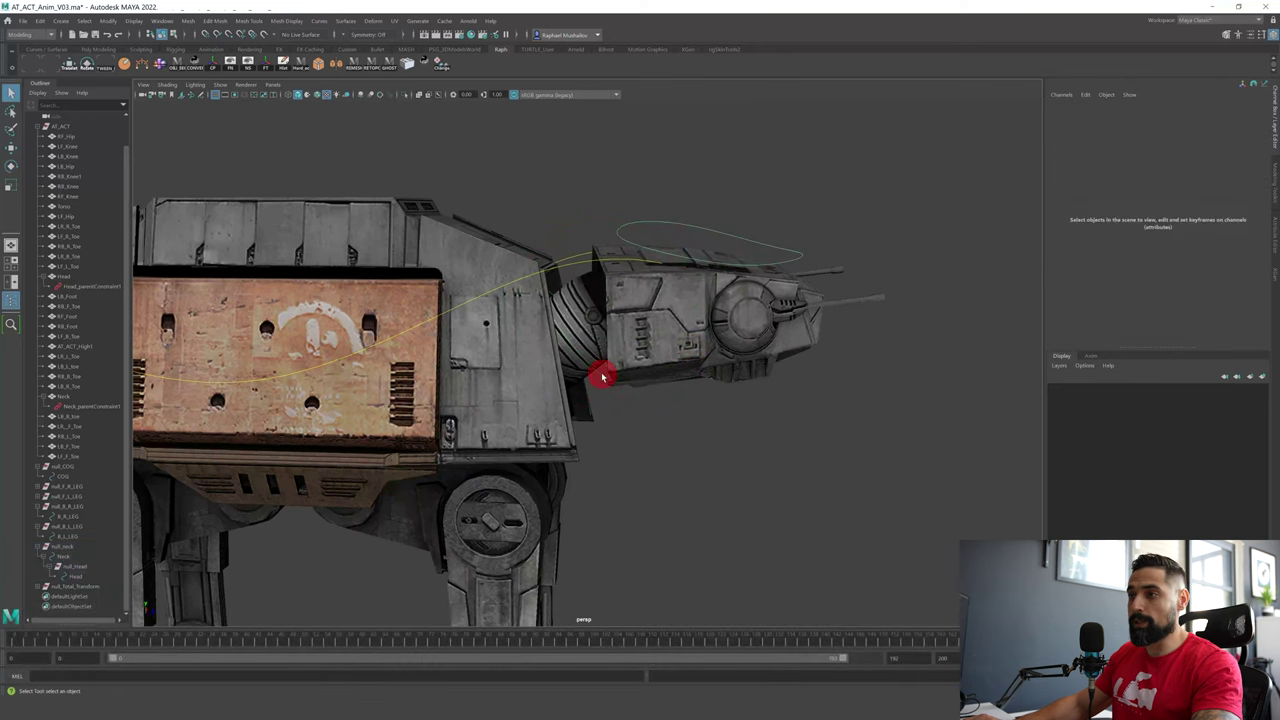
left_click(723, 221)
left_click(718, 243, "shift")
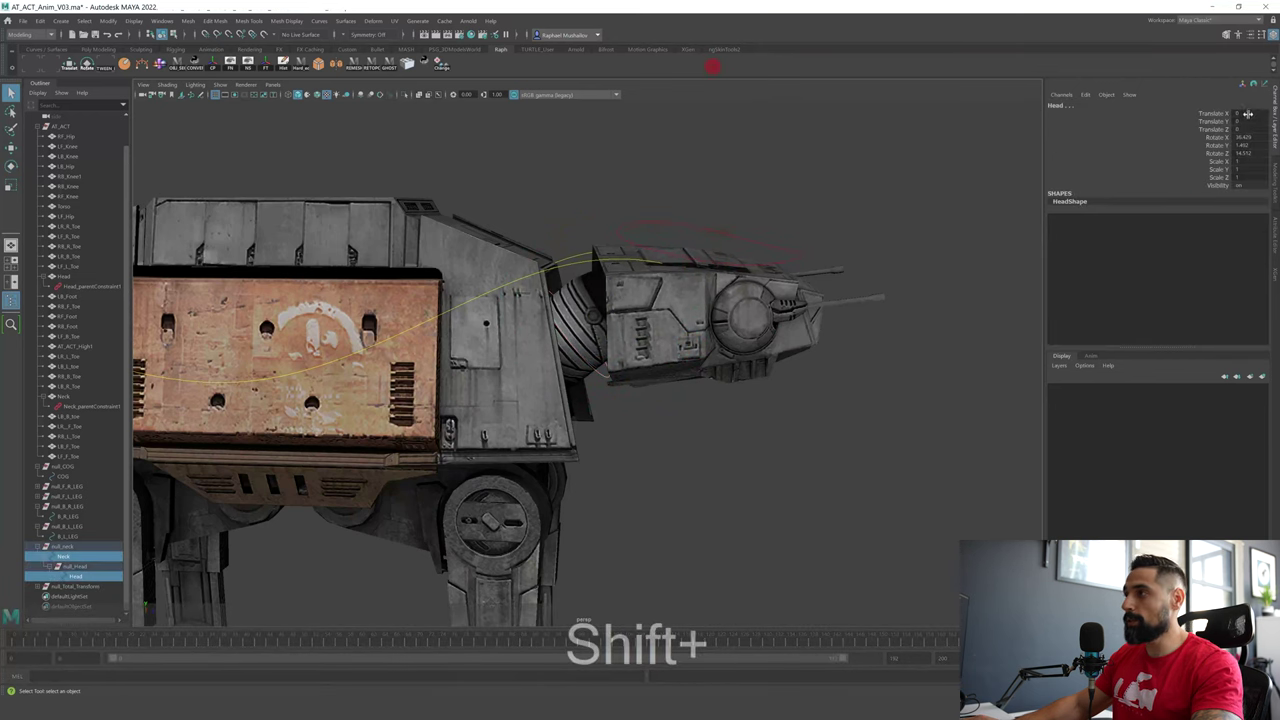
left_click_drag(1248, 114, 1248, 153)
type("0")
key("Return")
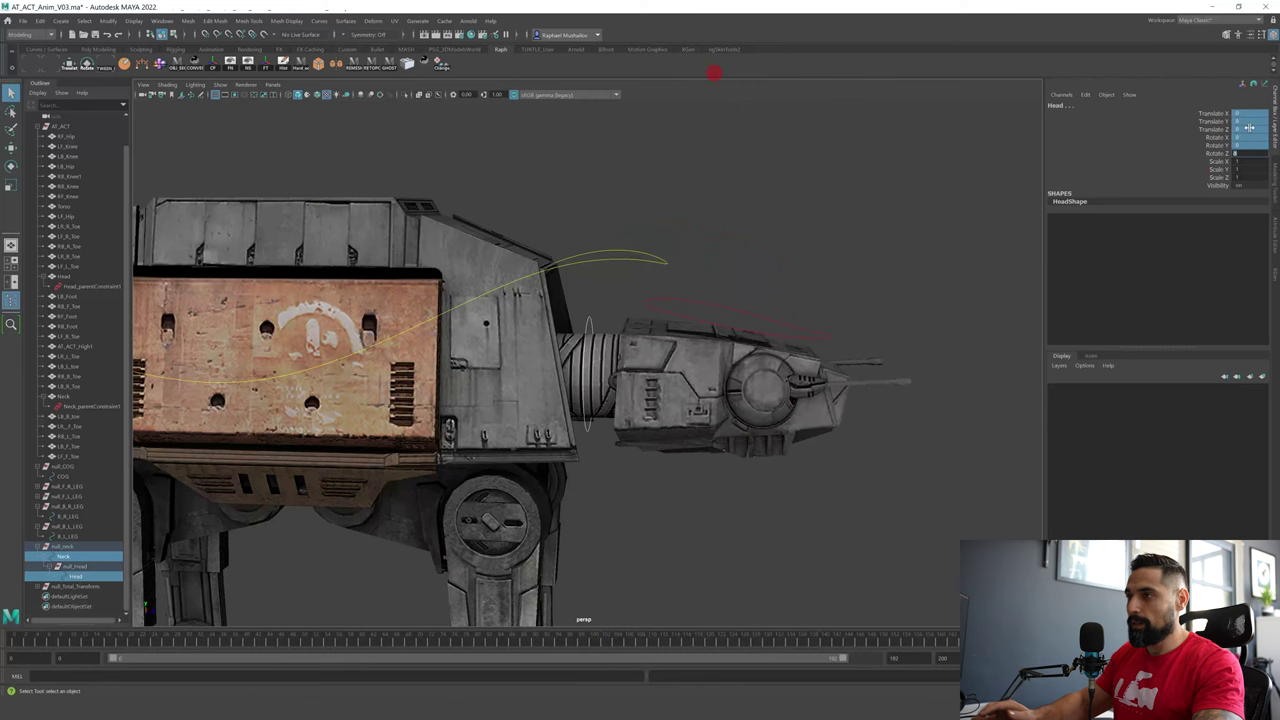
- Parent the null_neck group under the COG curve in the scene hierarchy
left_click(889, 233)
left_click_drag(811, 269, 592, 320, "alt")
left_click(592, 320)
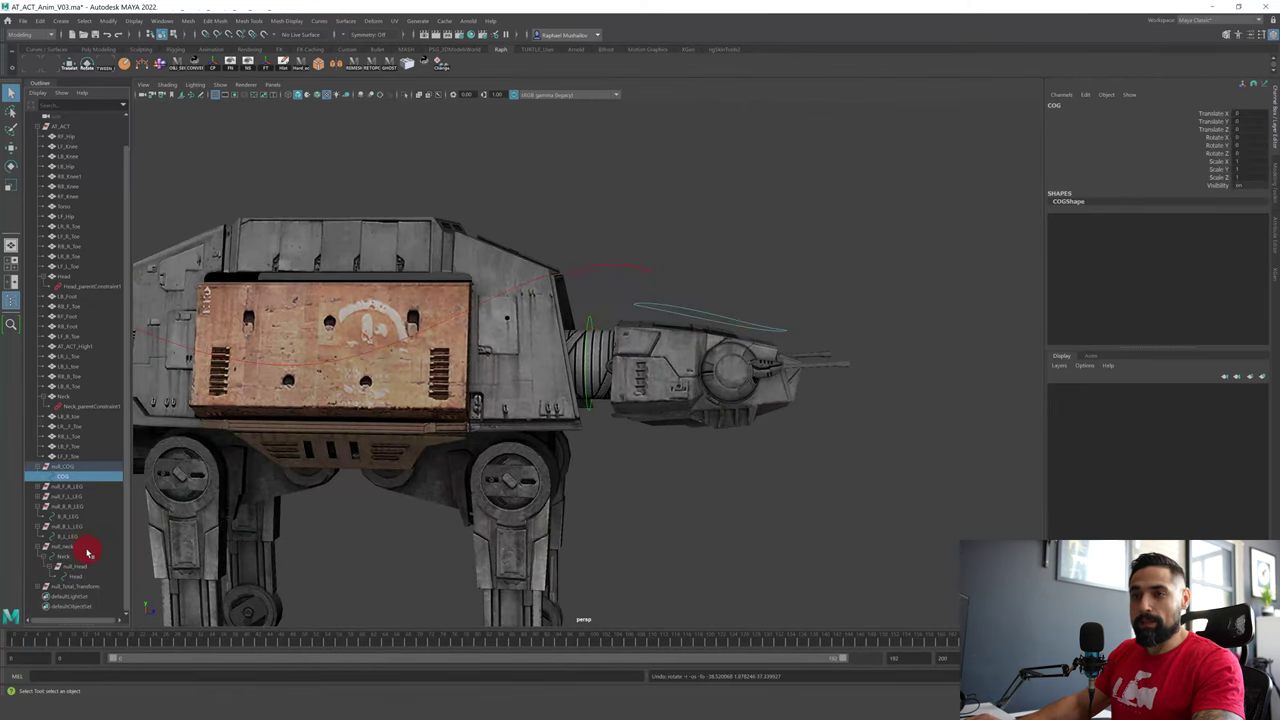
left_click(84, 549)
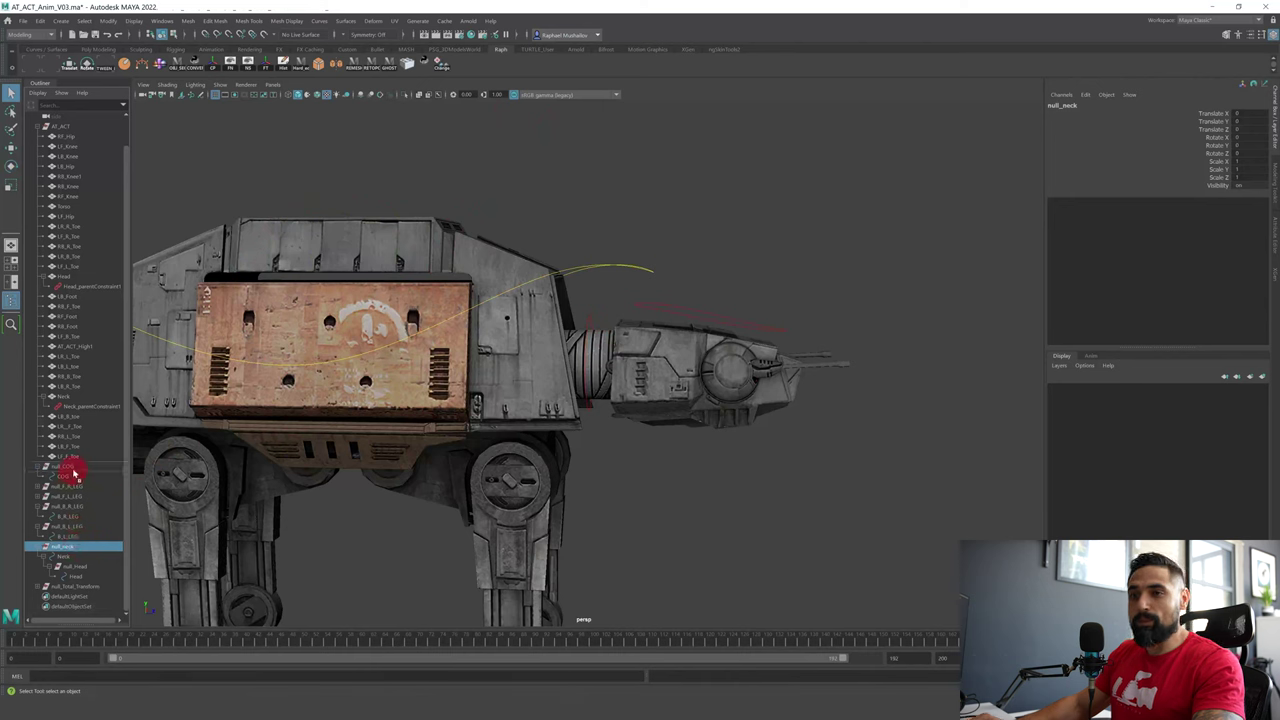
left_click(72, 478)
- Test-rotate the COG curve to check whether the neck and head follow, and undo the rotation
key("e")
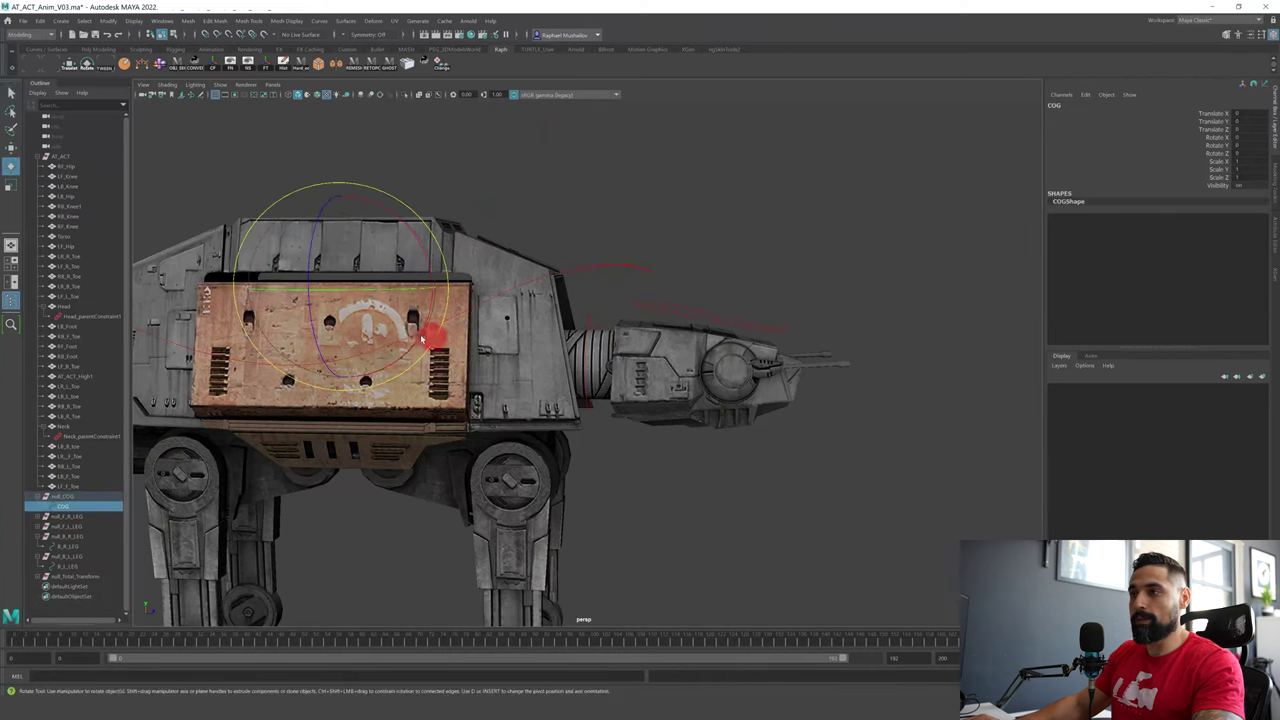
left_click_drag(431, 333, 391, 303)
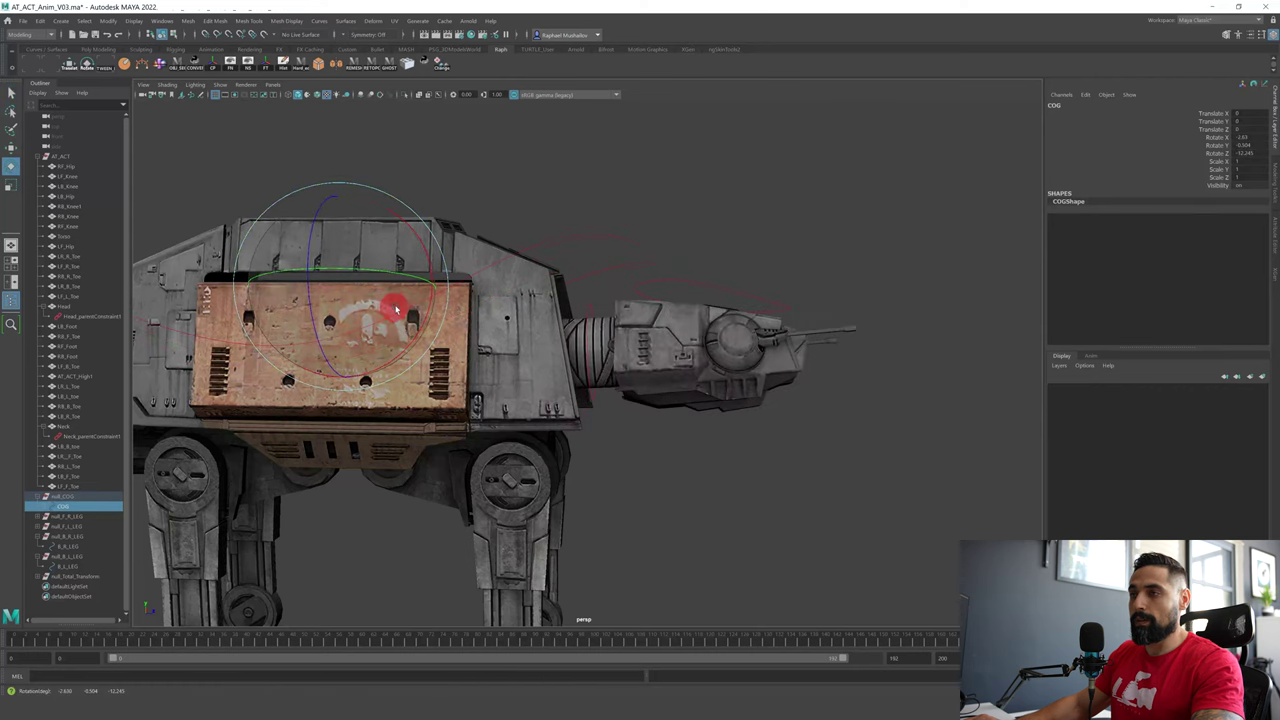
key("ctrl+z")
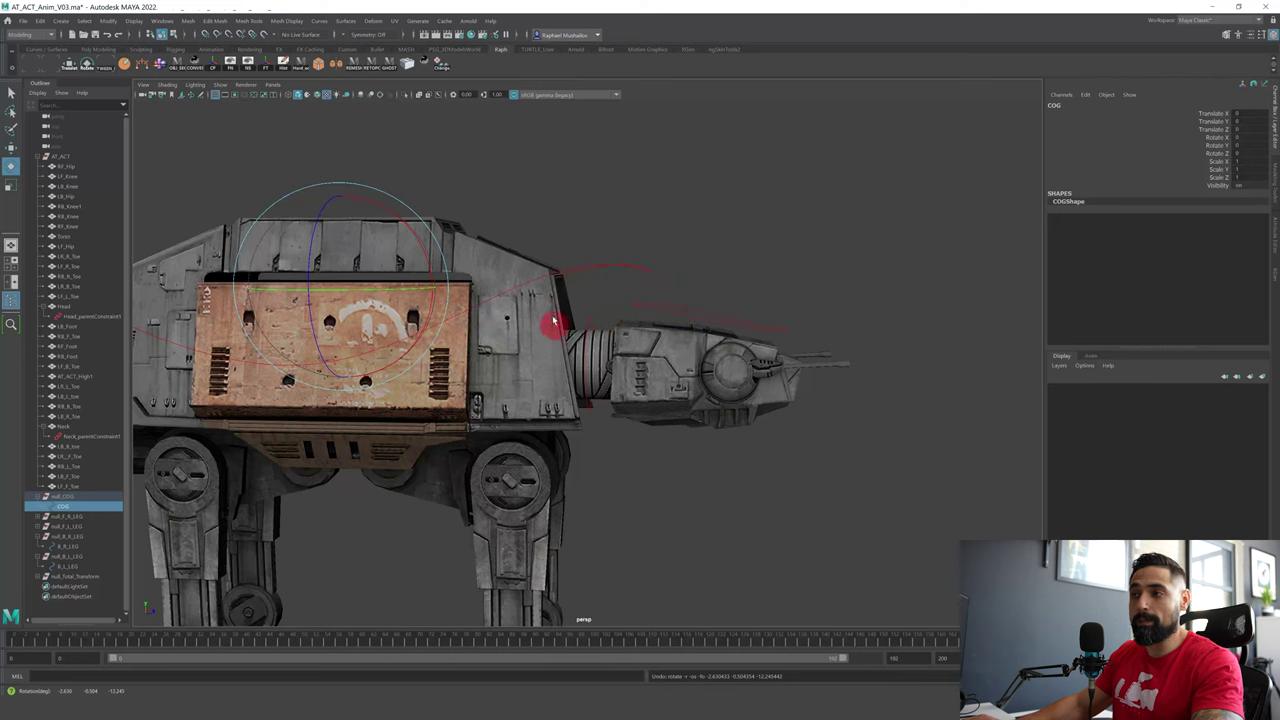
- Review the walker's upper leg meshes by selecting them in turn, clear the selection and save the scene
left_click(508, 360)
left_click(534, 472)
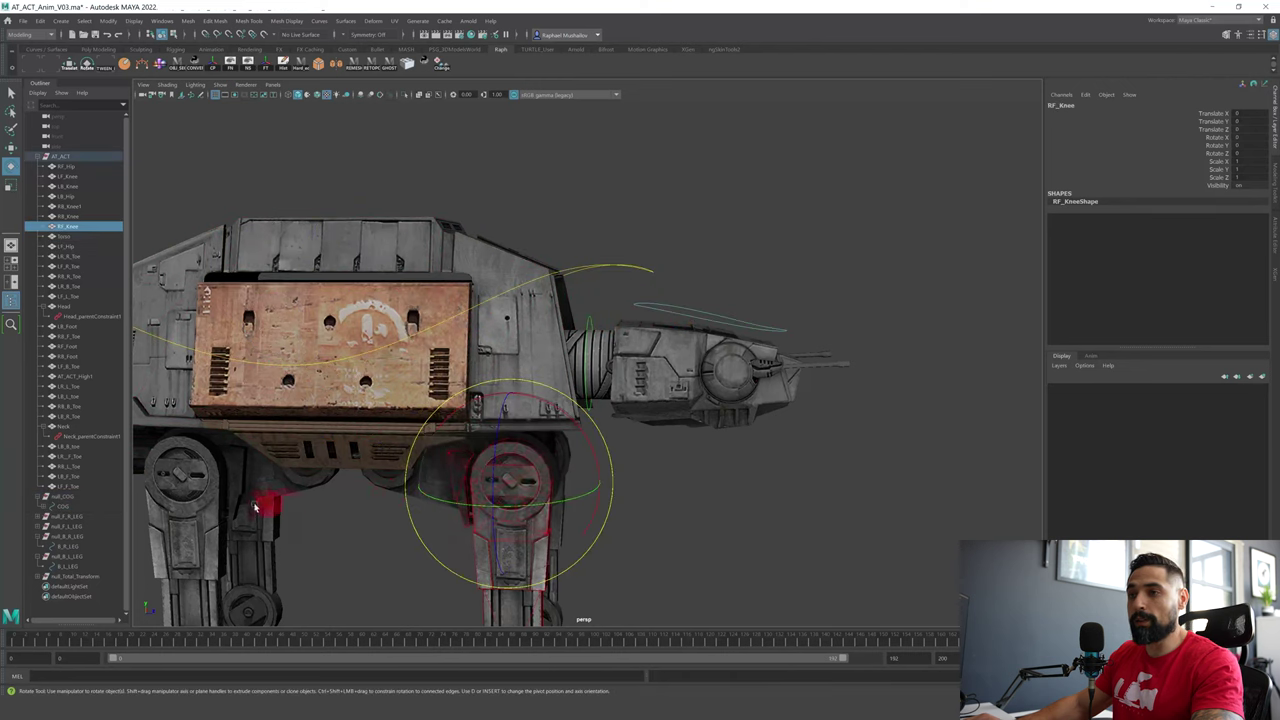
left_click(212, 510)
left_click(242, 552)
left_click(556, 564)
left_click(480, 586)
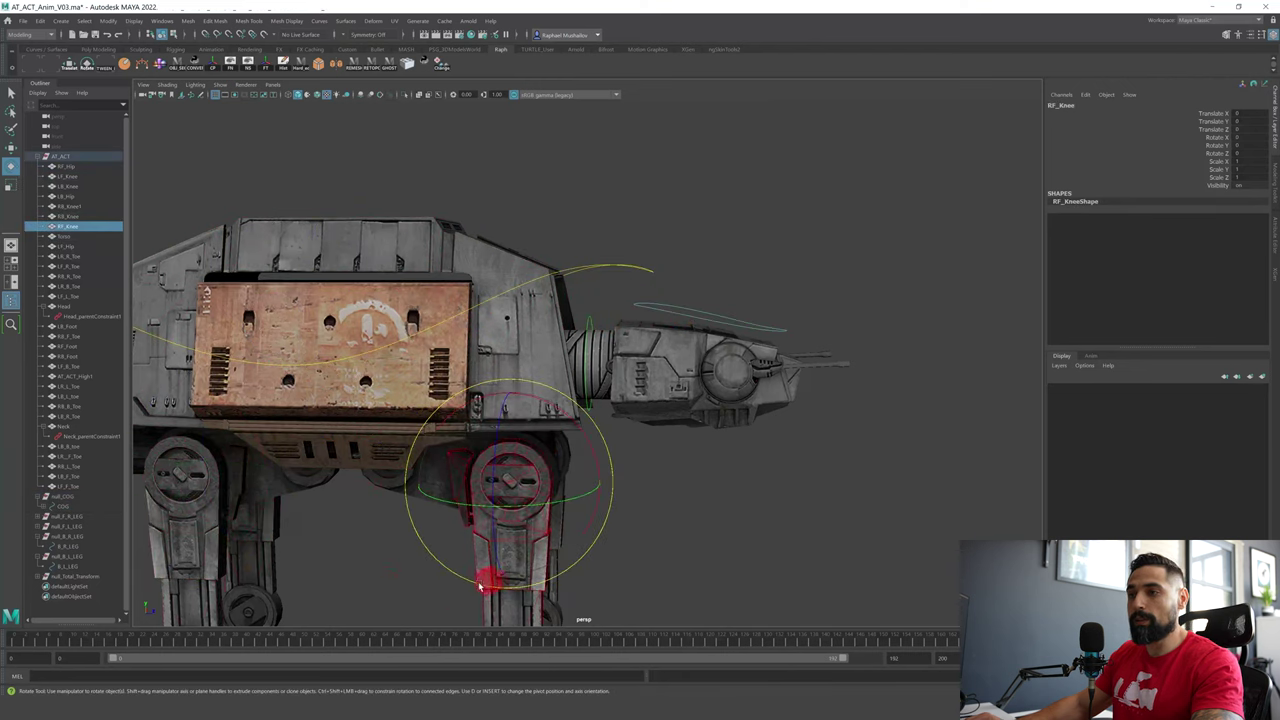
left_click(266, 583)
left_click(592, 220)
key("ctrl+s")
- Examine how the hip and knee meshes of the legs connect to the body from the front and the side
middle_click_drag(490, 469, 606, 297, "alt")
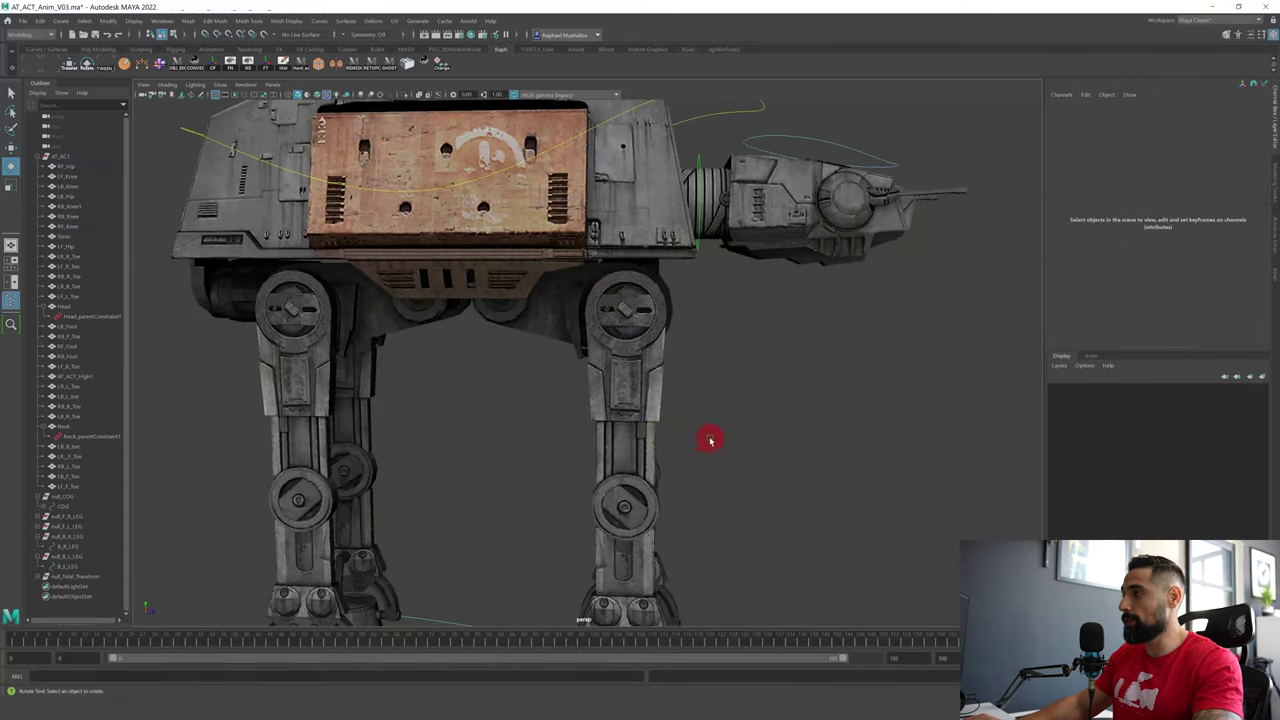
left_click_drag(691, 437, 801, 431, "alt")
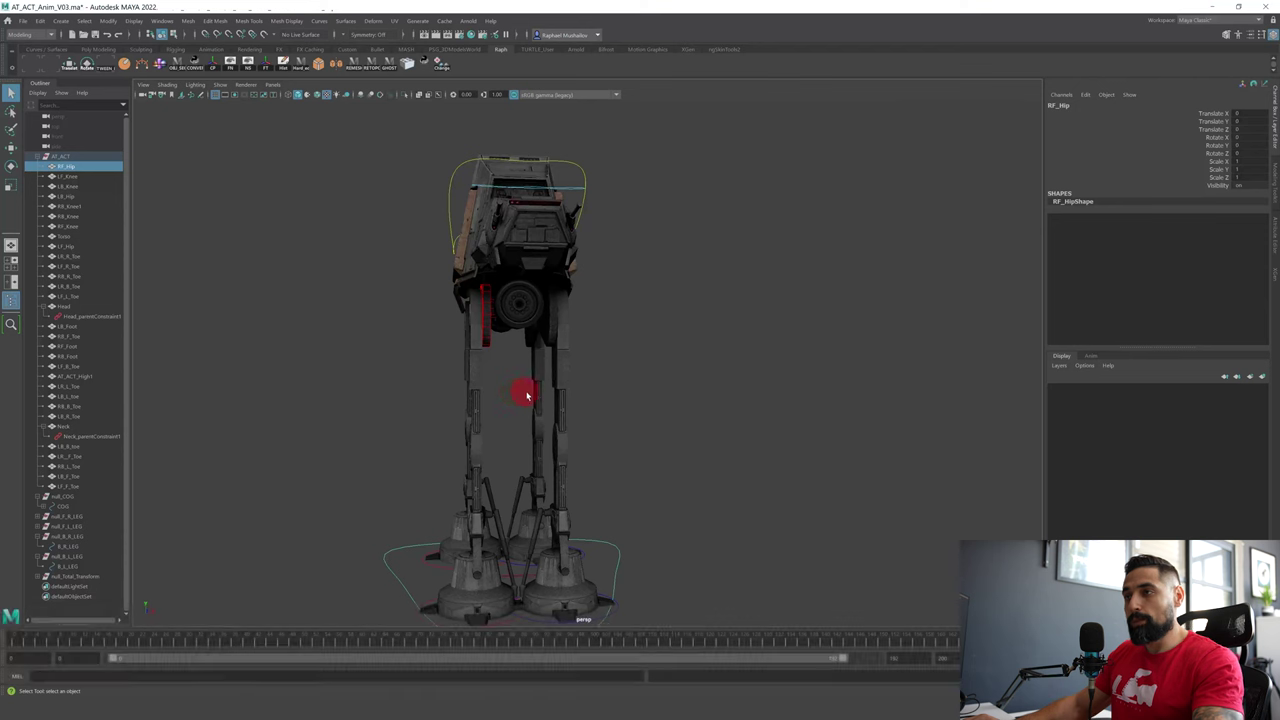
left_click_drag(468, 420, 552, 426, "alt")
left_click(619, 471)
left_click_drag(620, 471, 586, 468, "alt")
left_click(587, 386)
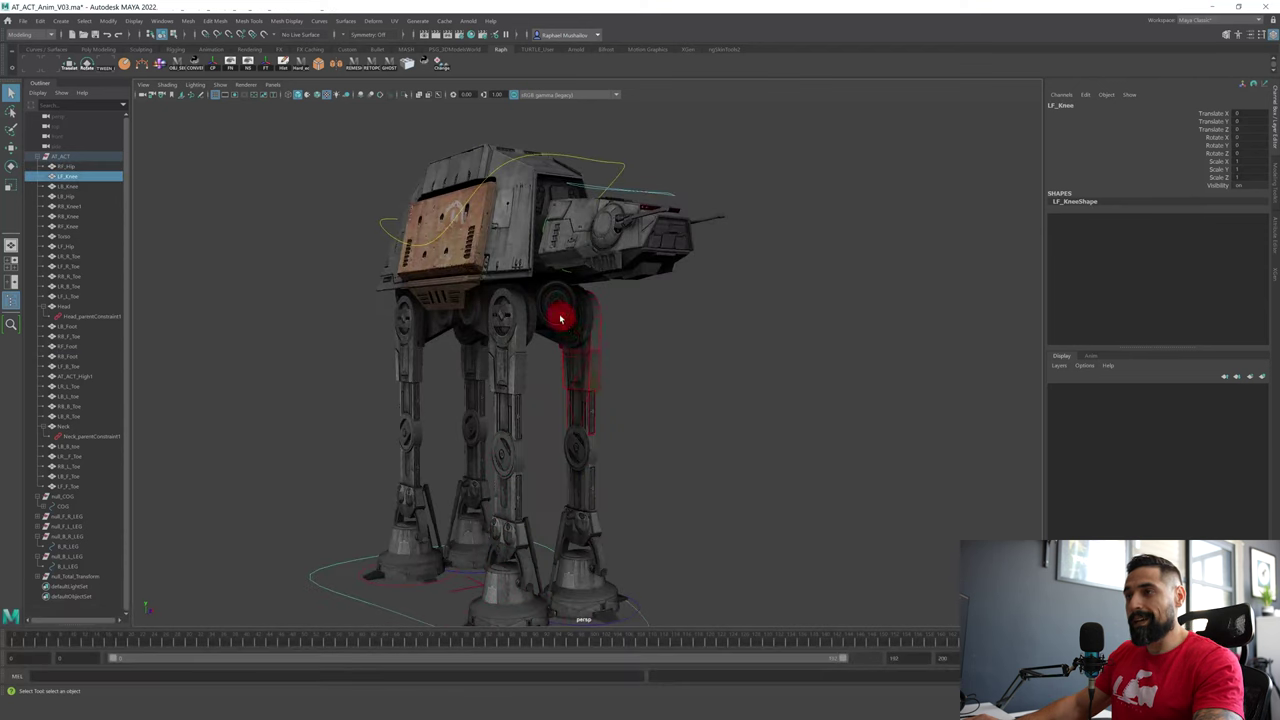
left_click(563, 317)
left_click_drag(632, 405, 555, 430, "alt")
left_click(549, 486)
left_click_drag(549, 486, 620, 475, "alt")
left_click(546, 387)
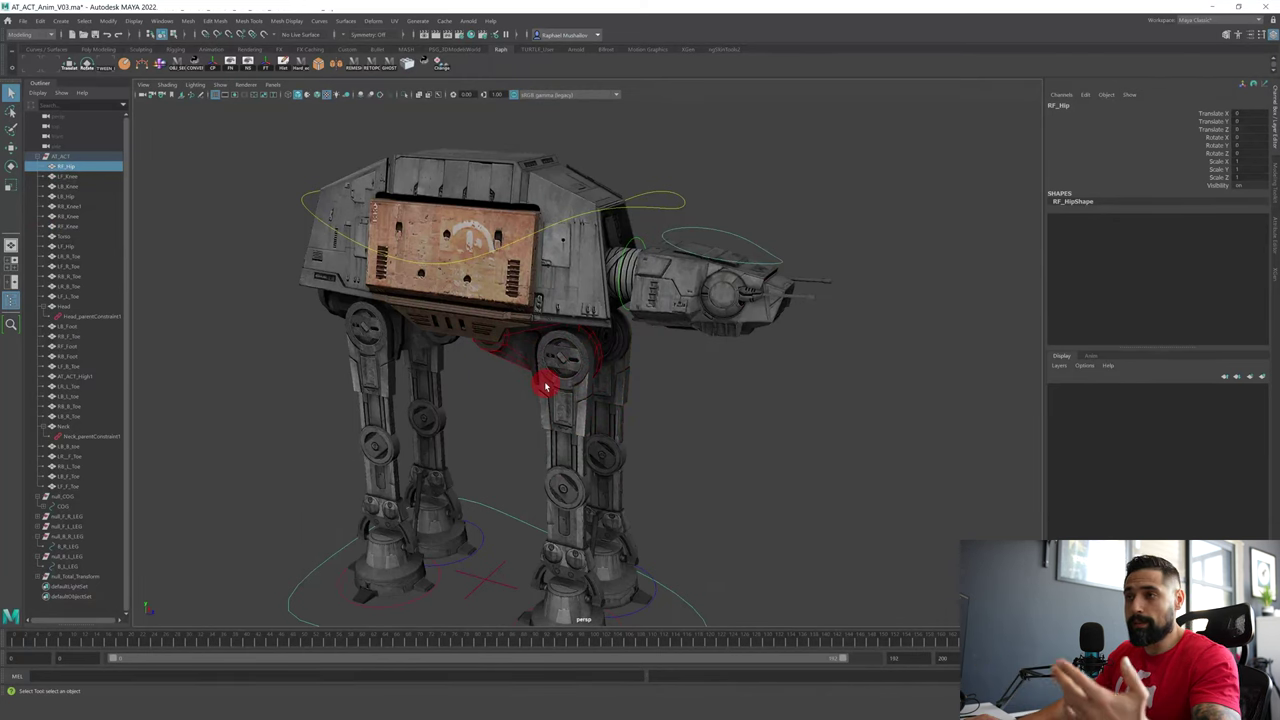
left_click(520, 426)
left_click_drag(520, 426, 550, 337, "alt")
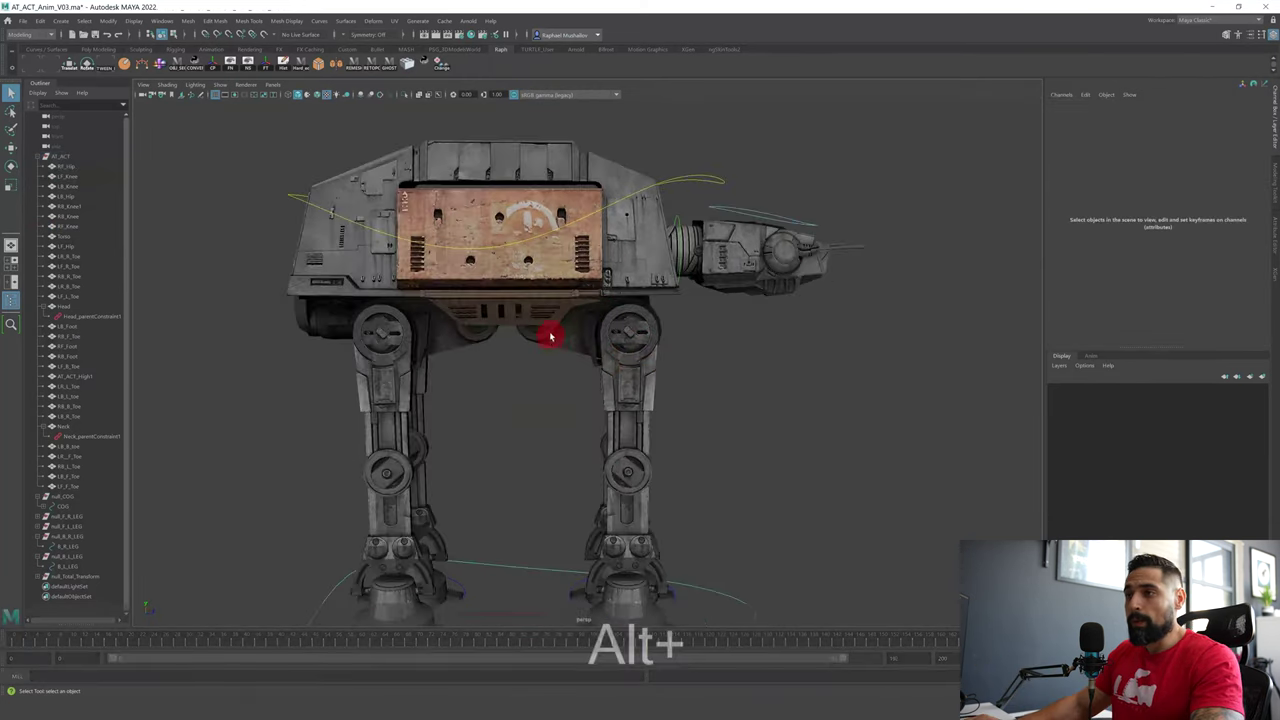
right_click_drag(530, 394, 537, 392, "alt")
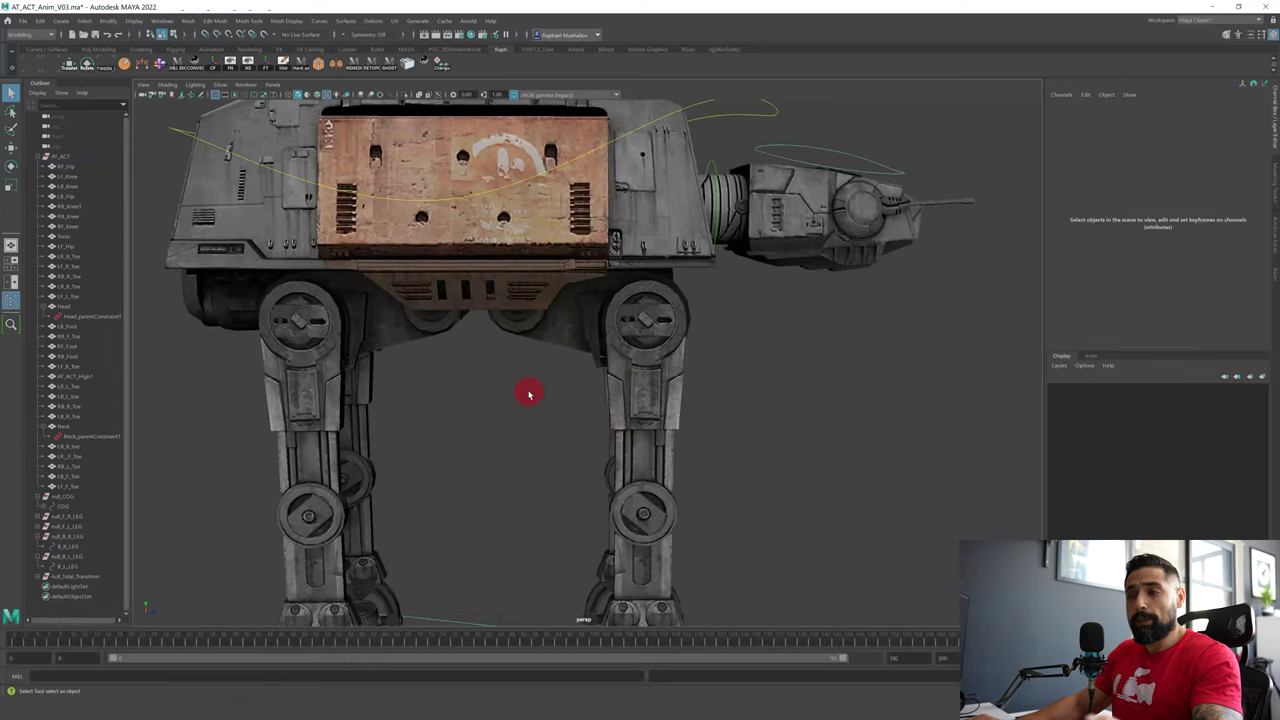
key("space")
left_click(478, 420)
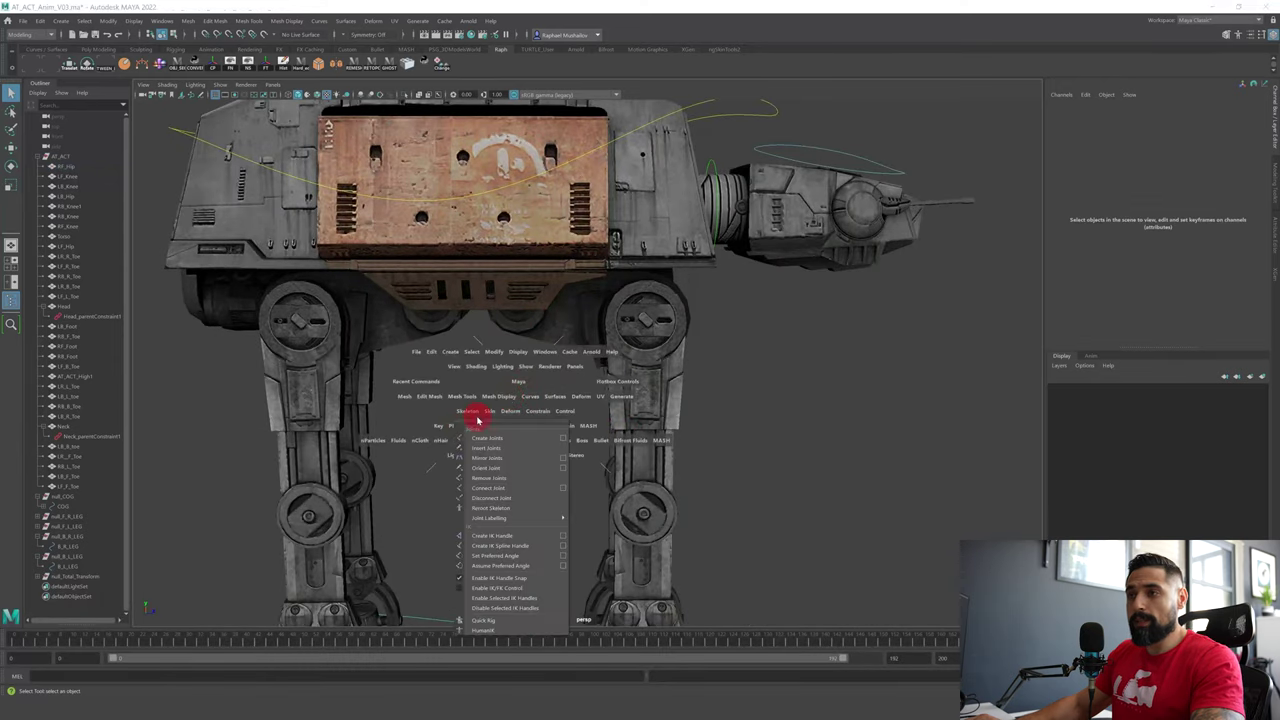
left_click(556, 272)
key("space")
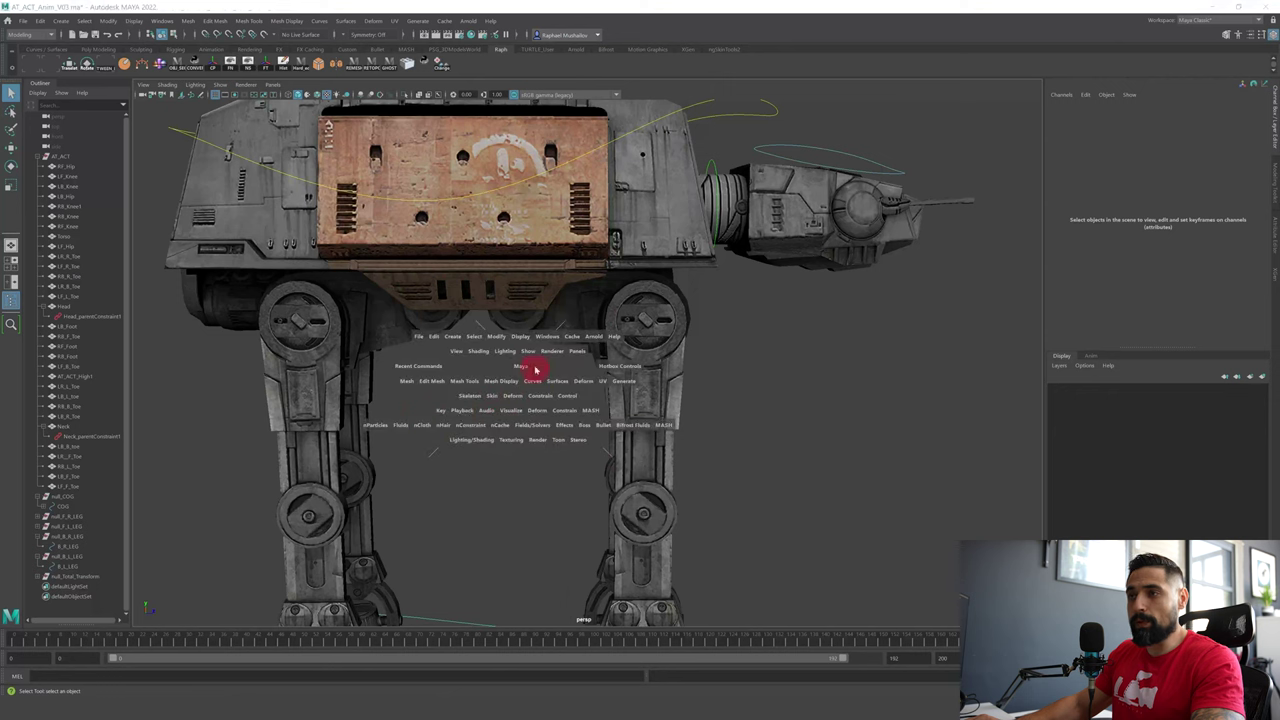
key("space")
key("space")
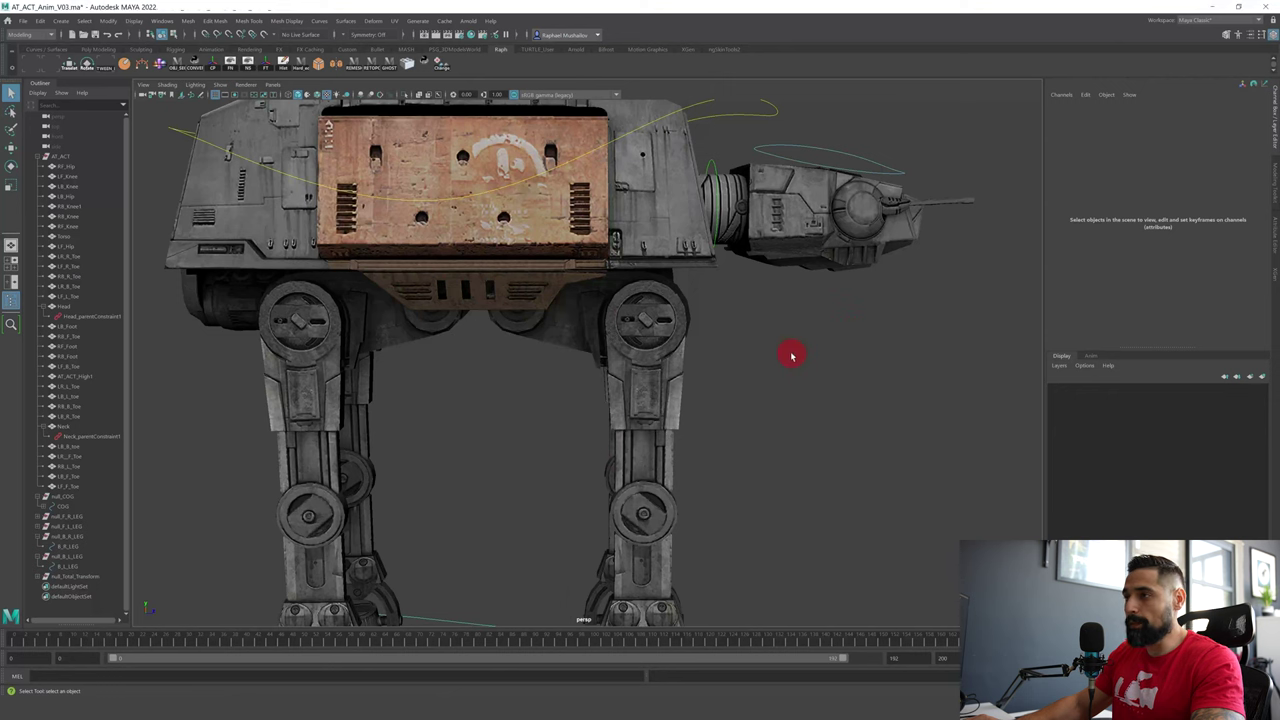
key("space")
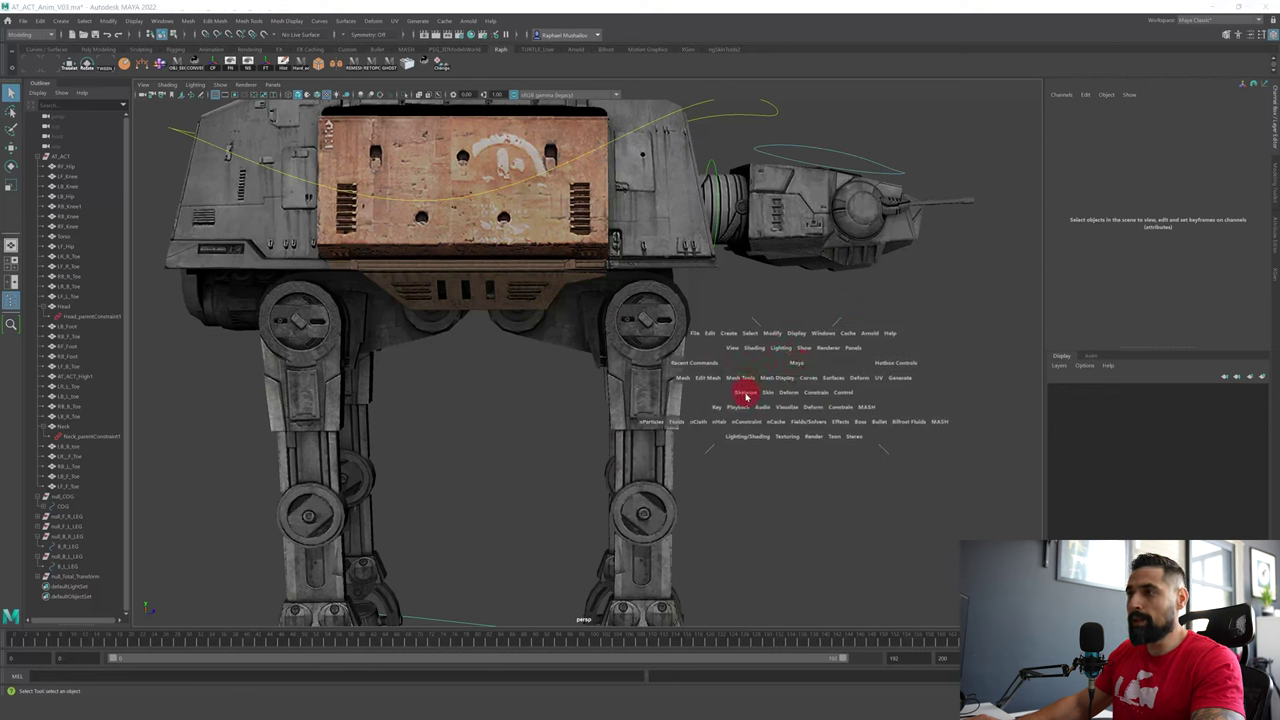
key("space")
left_click_drag(714, 421, 771, 449)
left_click_drag(460, 385, 490, 372, "alt")
right_click_drag(500, 375, 625, 332, "alt")
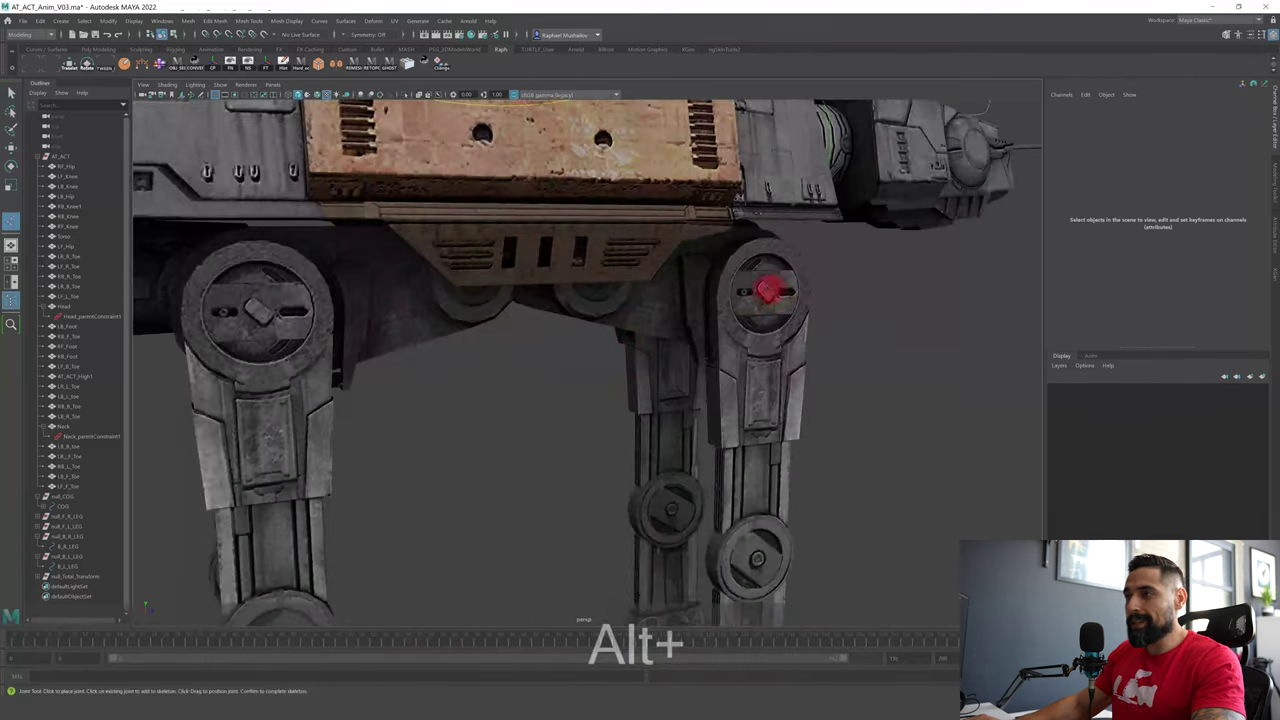
left_click_drag(722, 478, 733, 292, "alt")
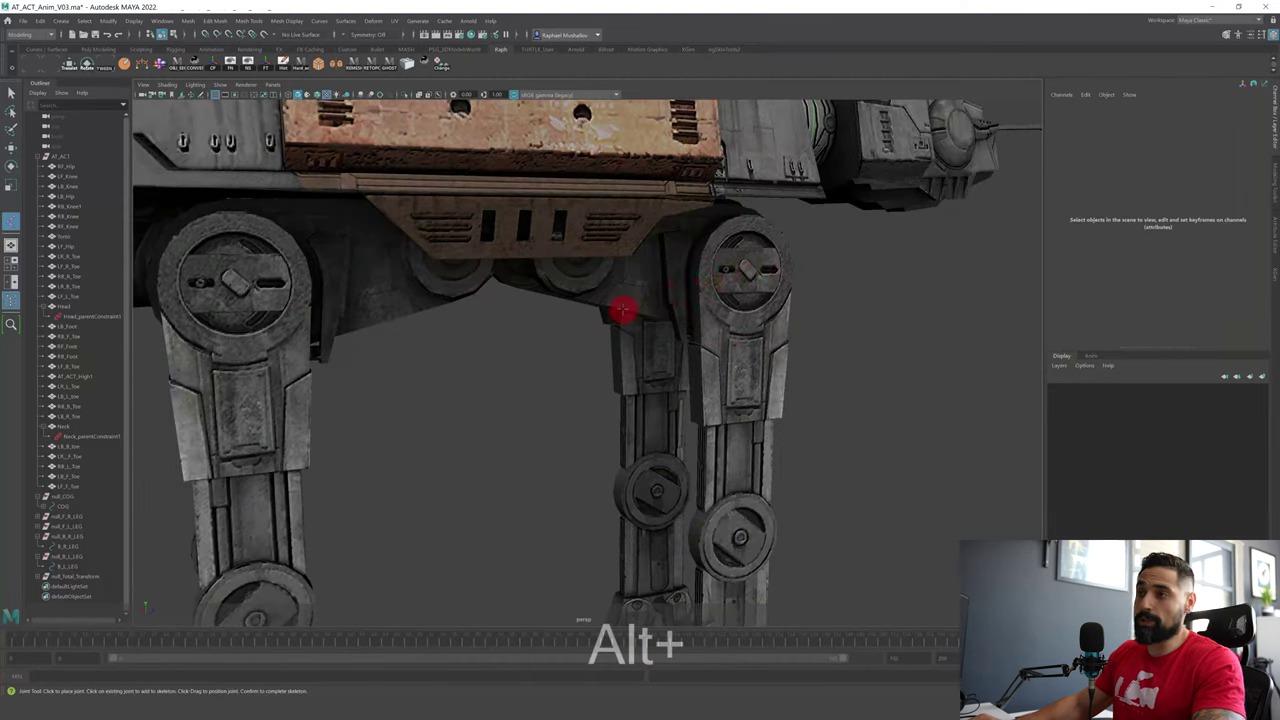
middle_click_drag(623, 314, 620, 398, "alt")
key("ctrl+z")
key("q")
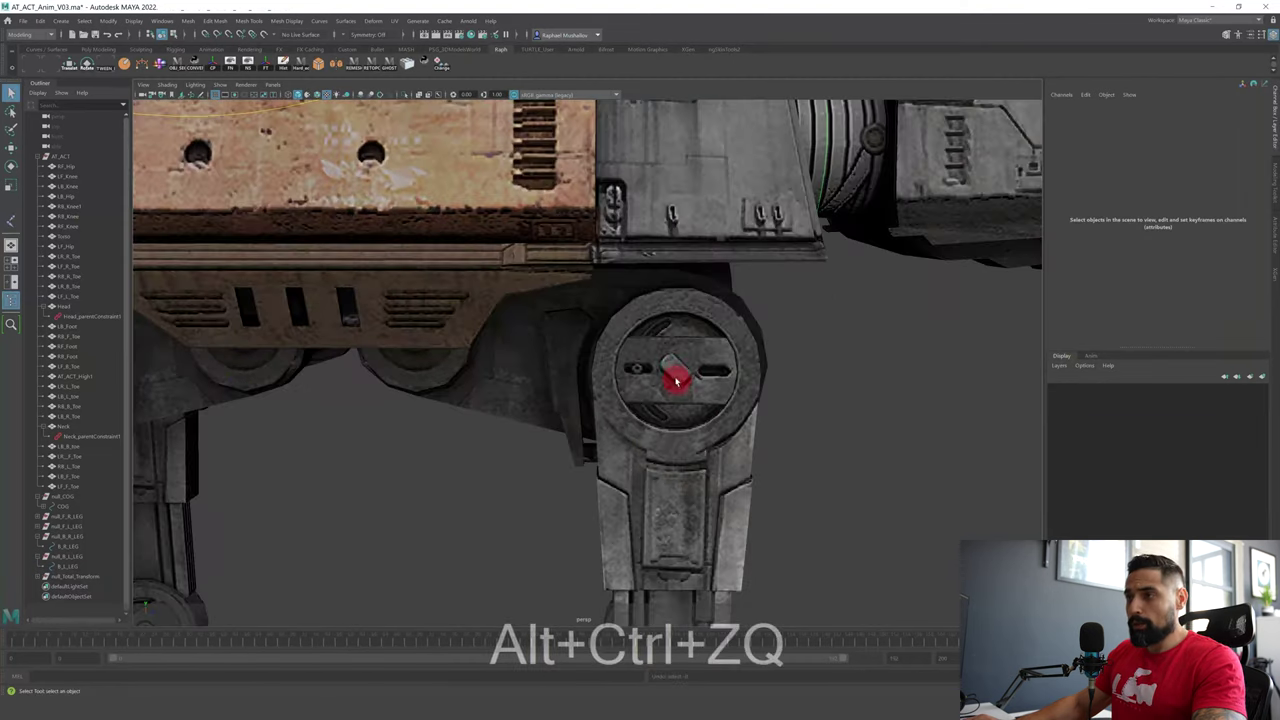
- Isolate the RF_Hip, RF_Knee and RF_Foot meshes in the viewport
left_click(671, 370)
mouse_move(601, 423)
left_mouse_down("alt")
mouse_move(645, 417)
mouse_move(609, 420)
left_mouse_up("alt")
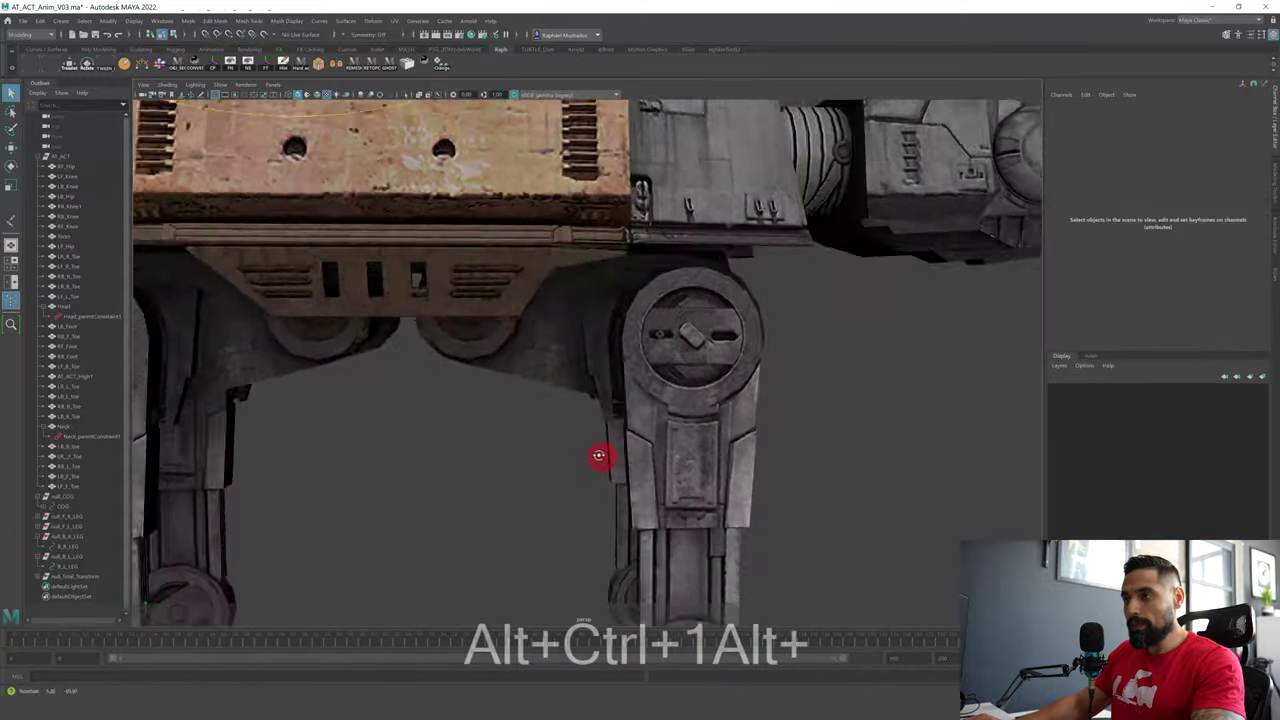
scroll(598, 456, "down", 2)
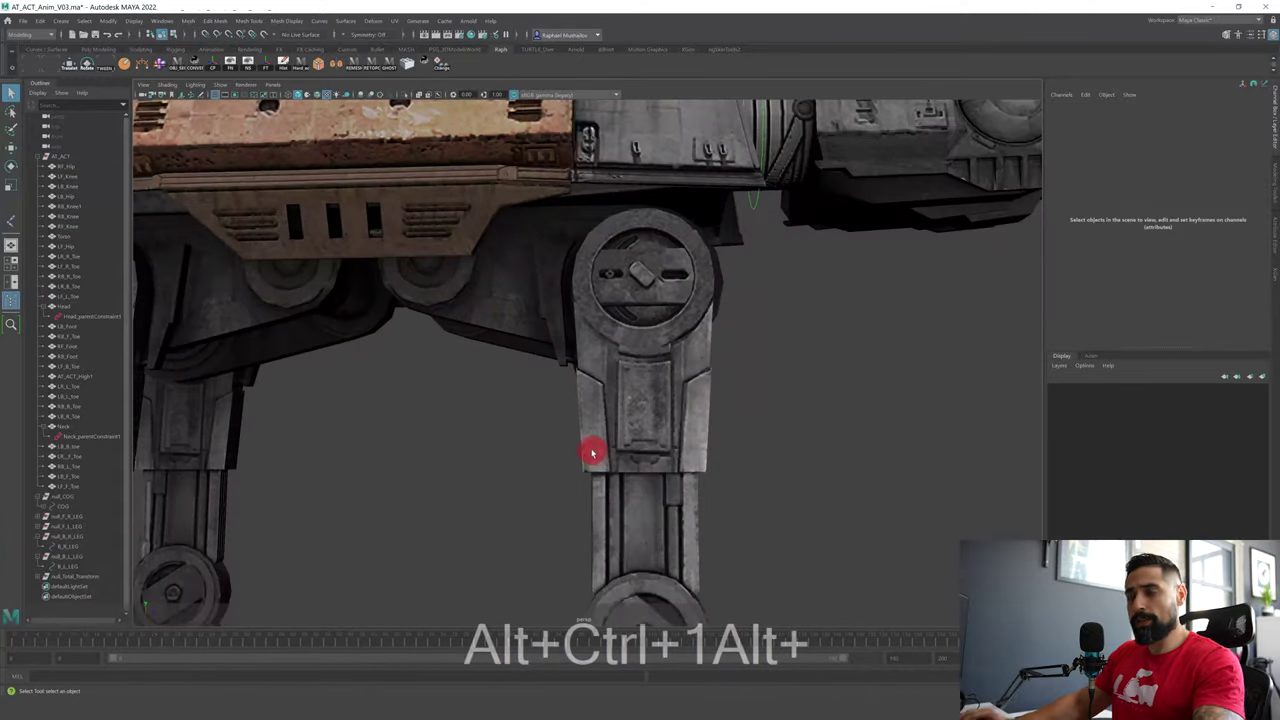
left_click_drag(591, 449, 620, 487, "alt")
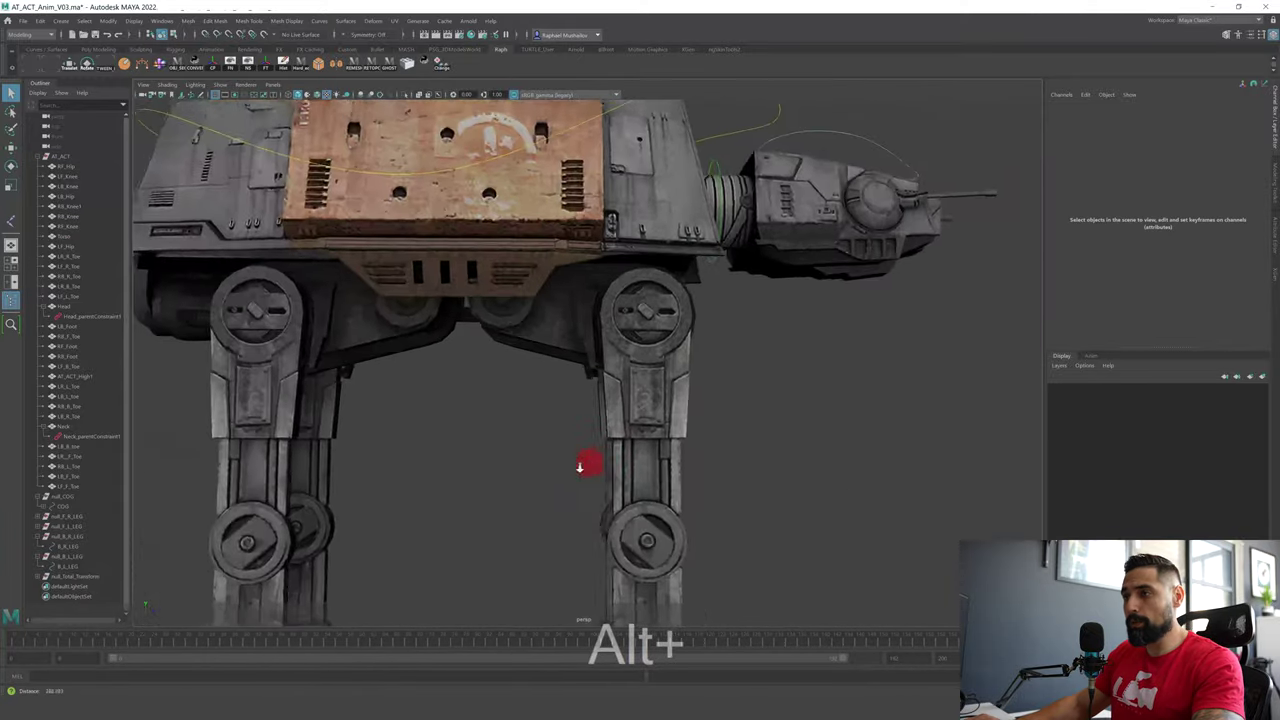
right_click_drag(655, 490, 566, 470, "alt")
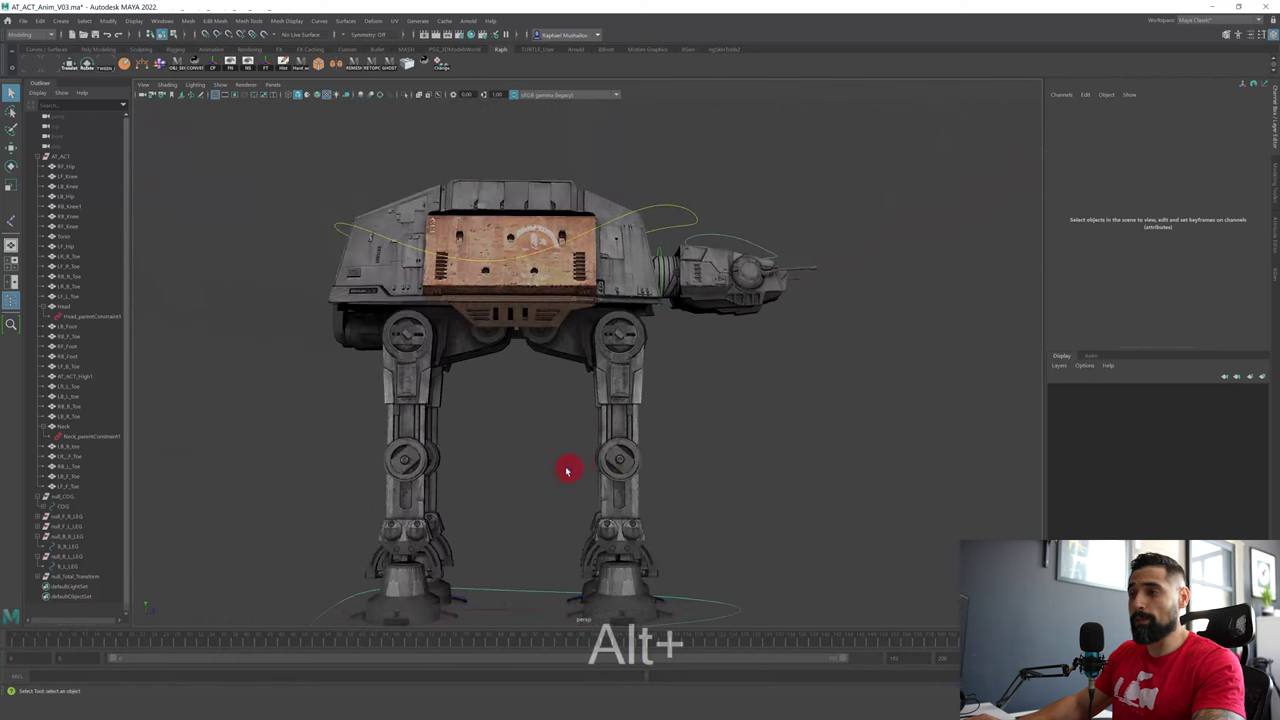
left_click_drag(548, 465, 818, 459, "alt")
left_click(604, 345)
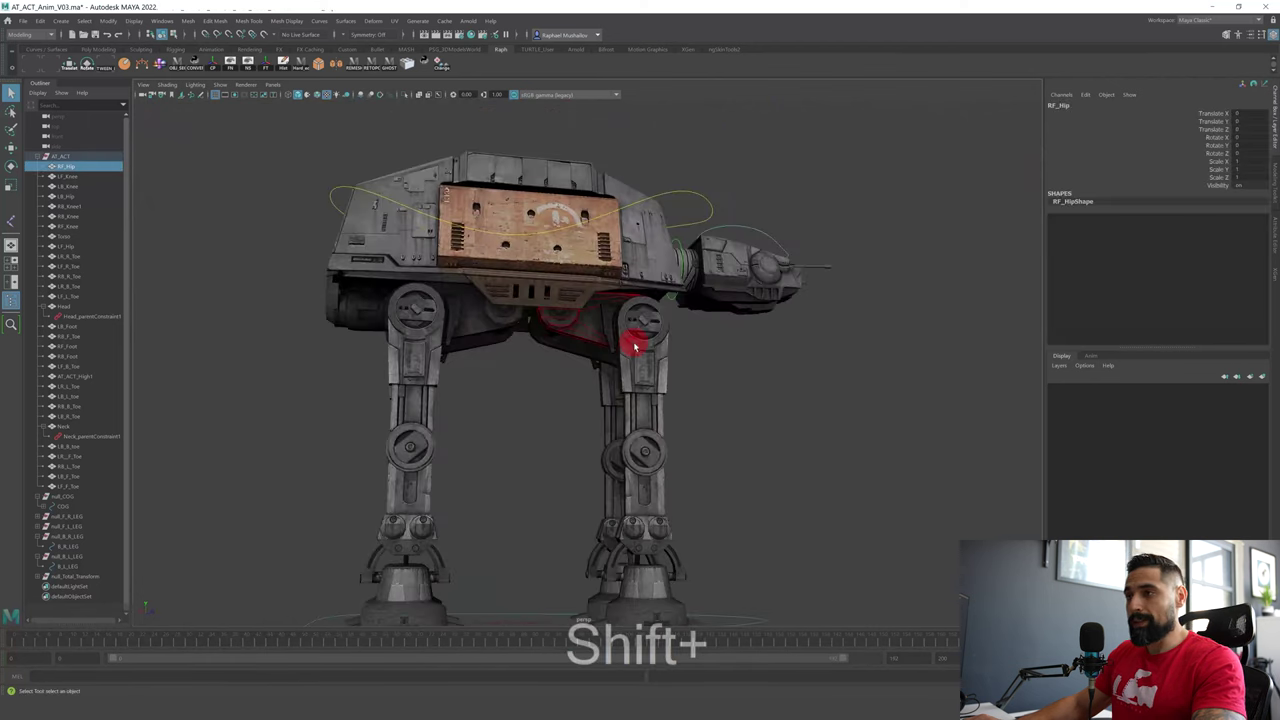
left_click(639, 455, "shift")
left_click(651, 533, "shift")
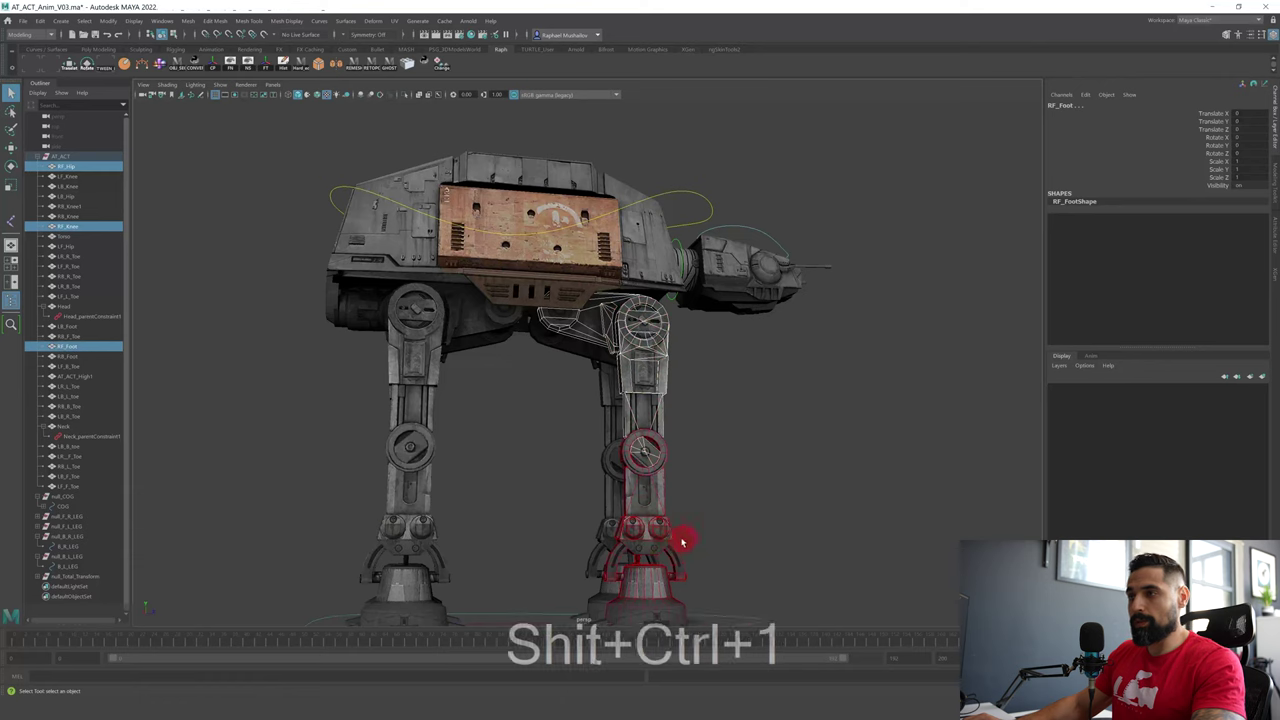
key("ctrl+shift+1")
- Examine the hip, knee and foot pieces of the isolated right front leg from several angles
left_click(517, 457)
left_click_drag(517, 457, 537, 386, "alt")
left_click(540, 386)
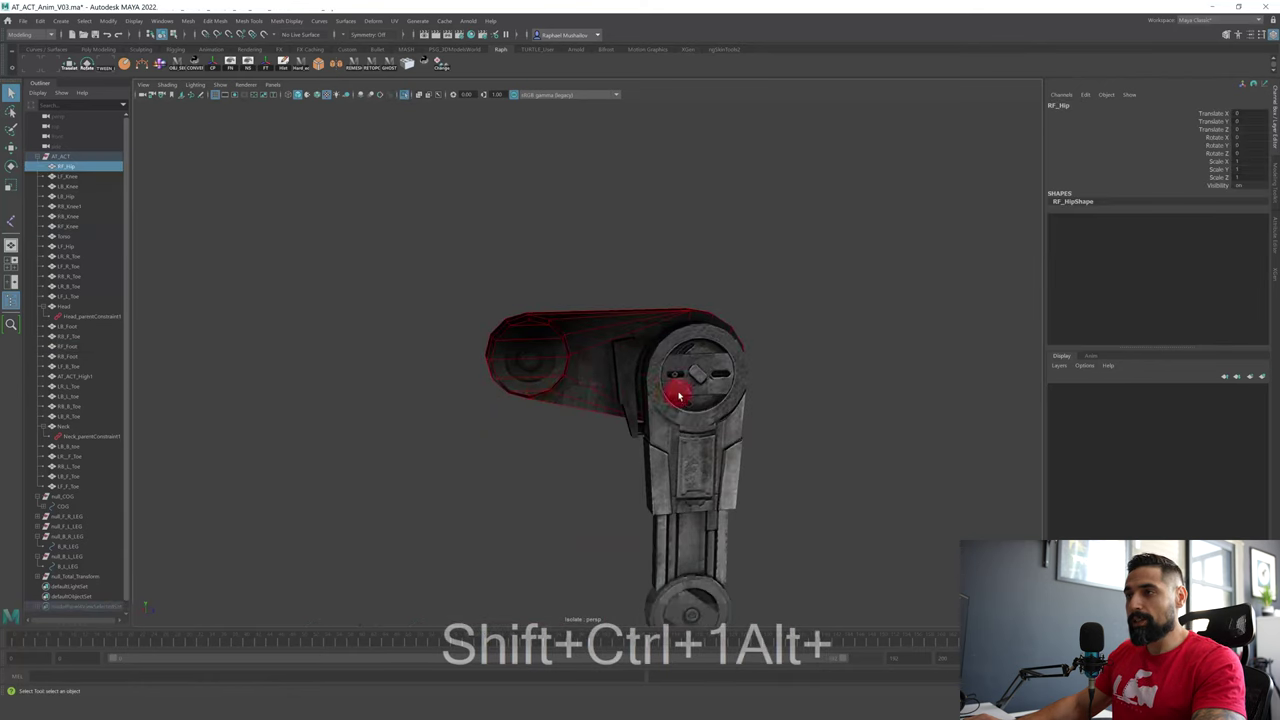
scroll(600, 378, "up", 3)
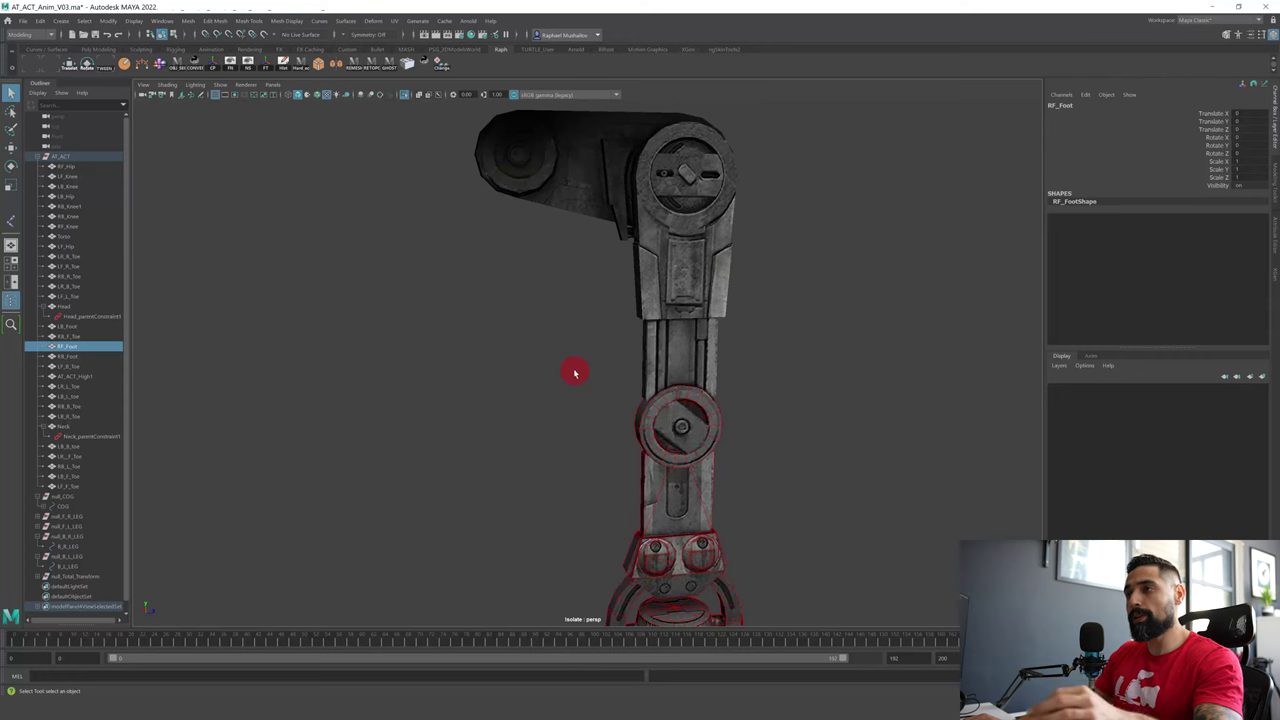
left_click_drag(549, 346, 637, 352, "alt")
left_click(497, 461)
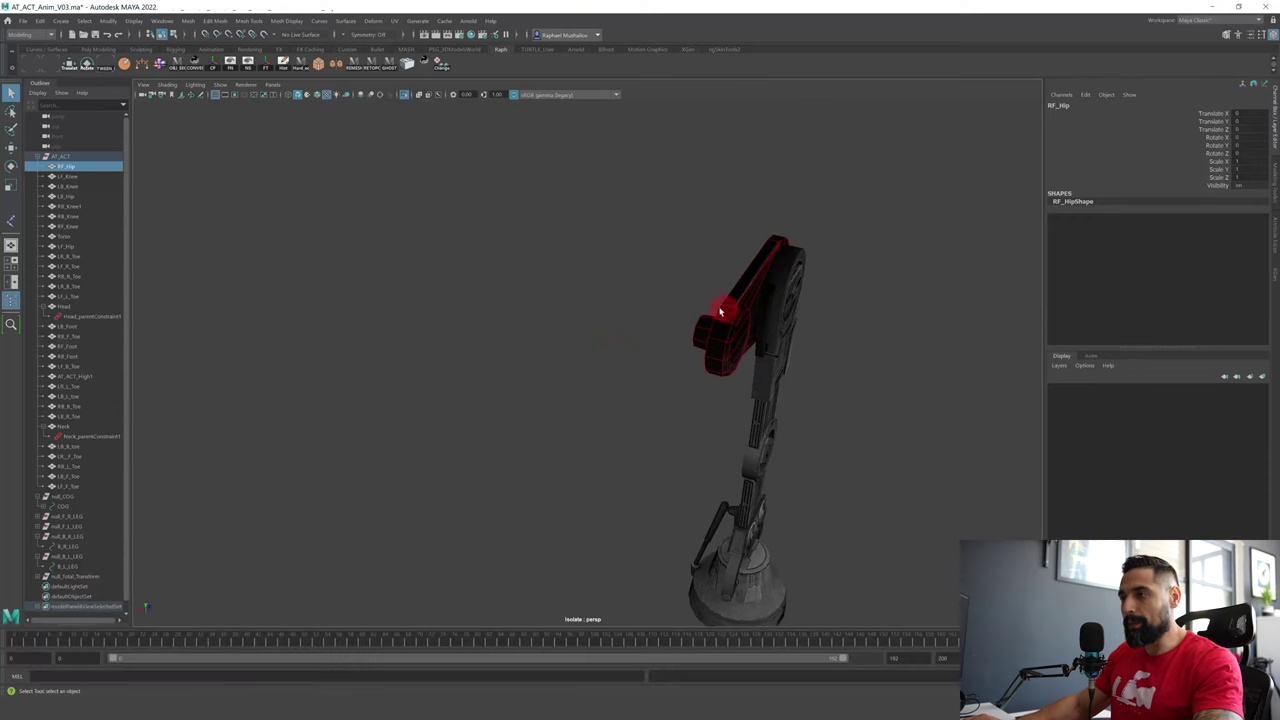
- Create a cluster from vertices at the round body-side pivot end of the RF_Hip mesh
left_click_drag(720, 312, 543, 349, "alt")
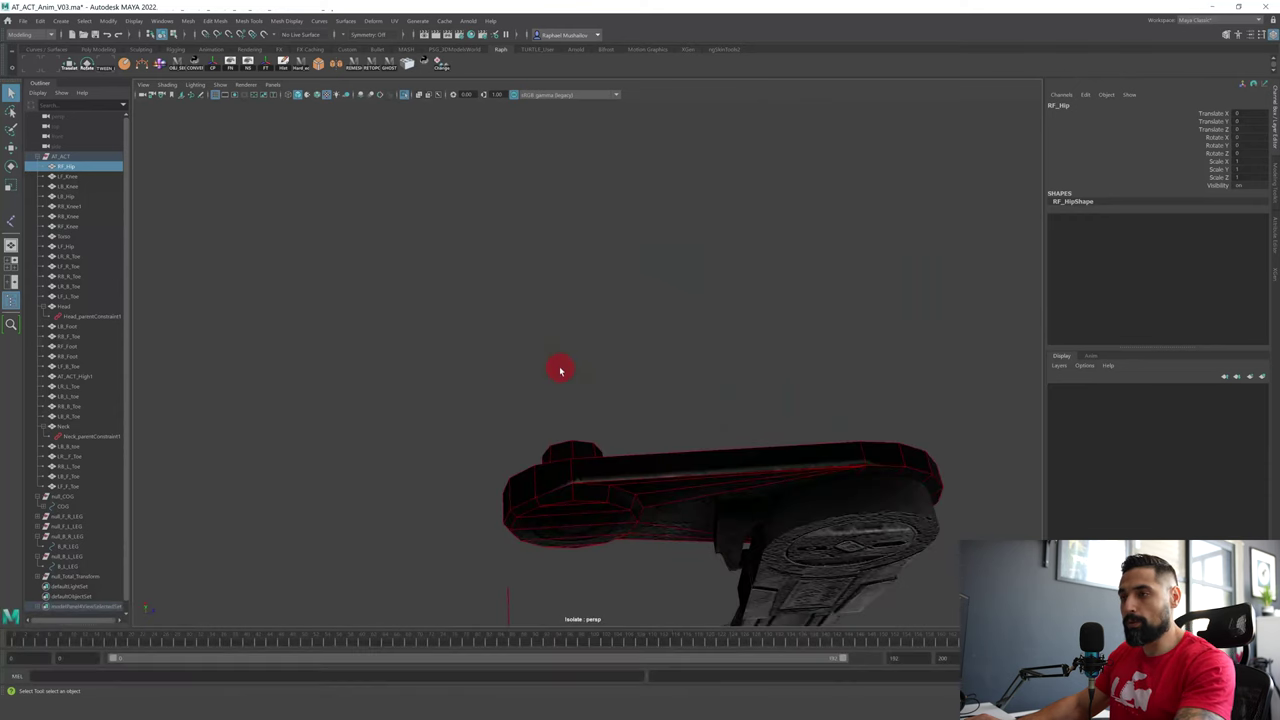
key("F8")
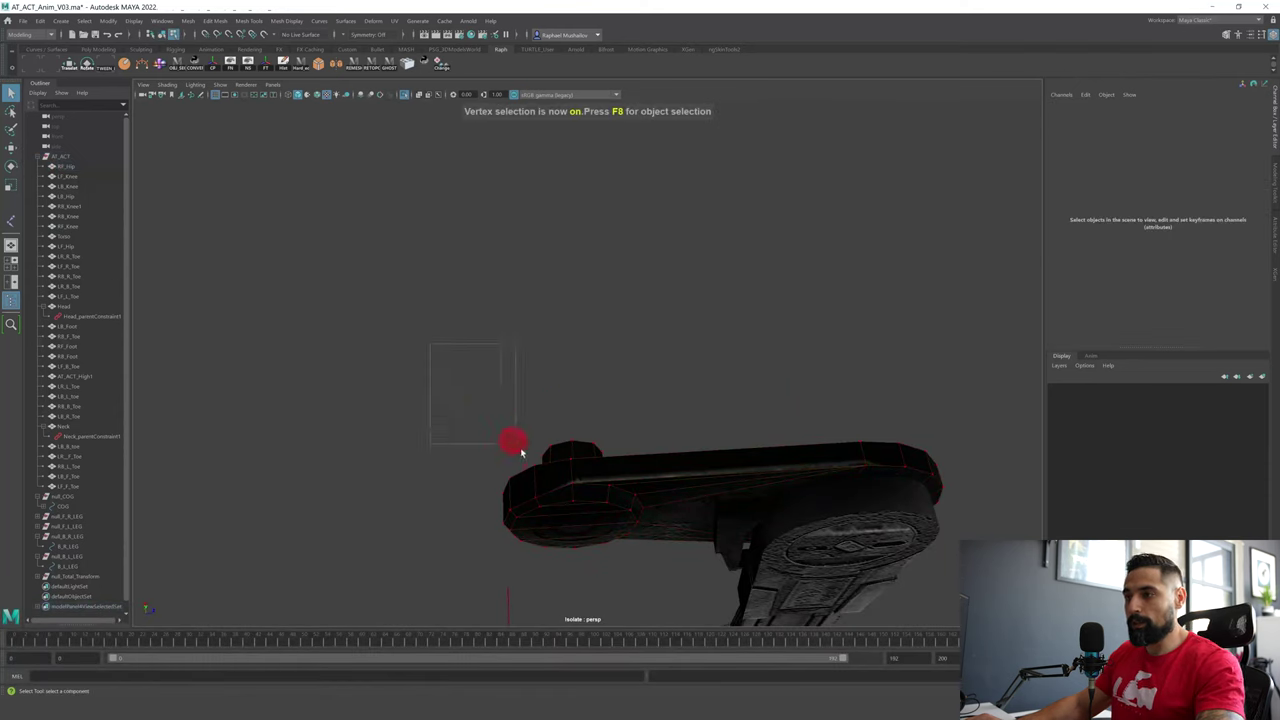
left_click_drag(520, 452, 547, 383)
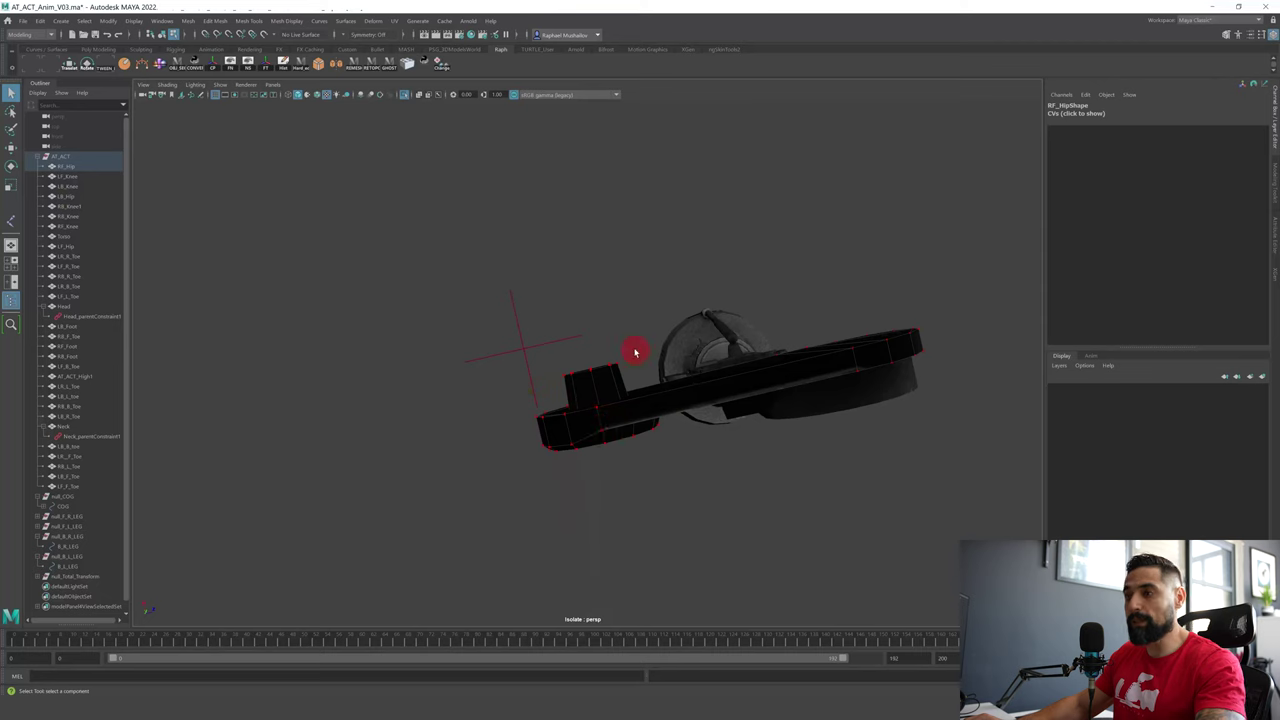
key("space")
left_click_drag(622, 378, 668, 338)
right_click_drag(606, 403, 793, 459, "alt")
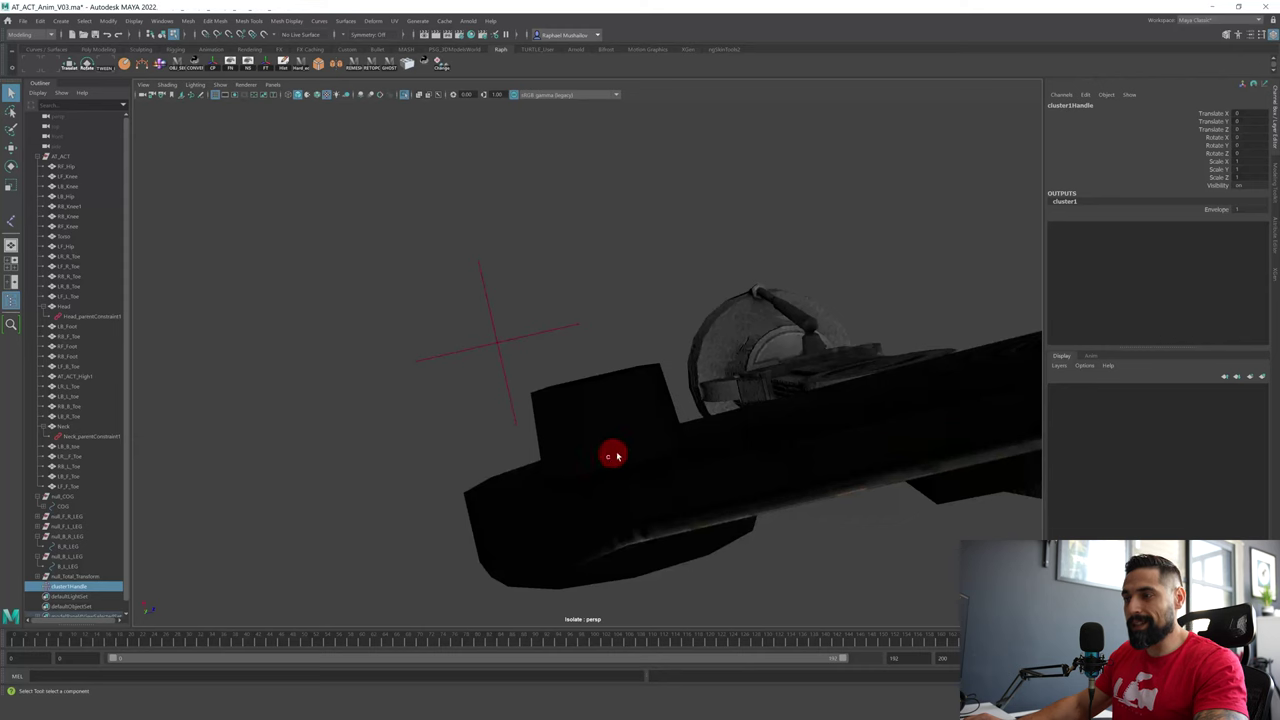
left_click_drag(616, 456, 583, 393, "alt")
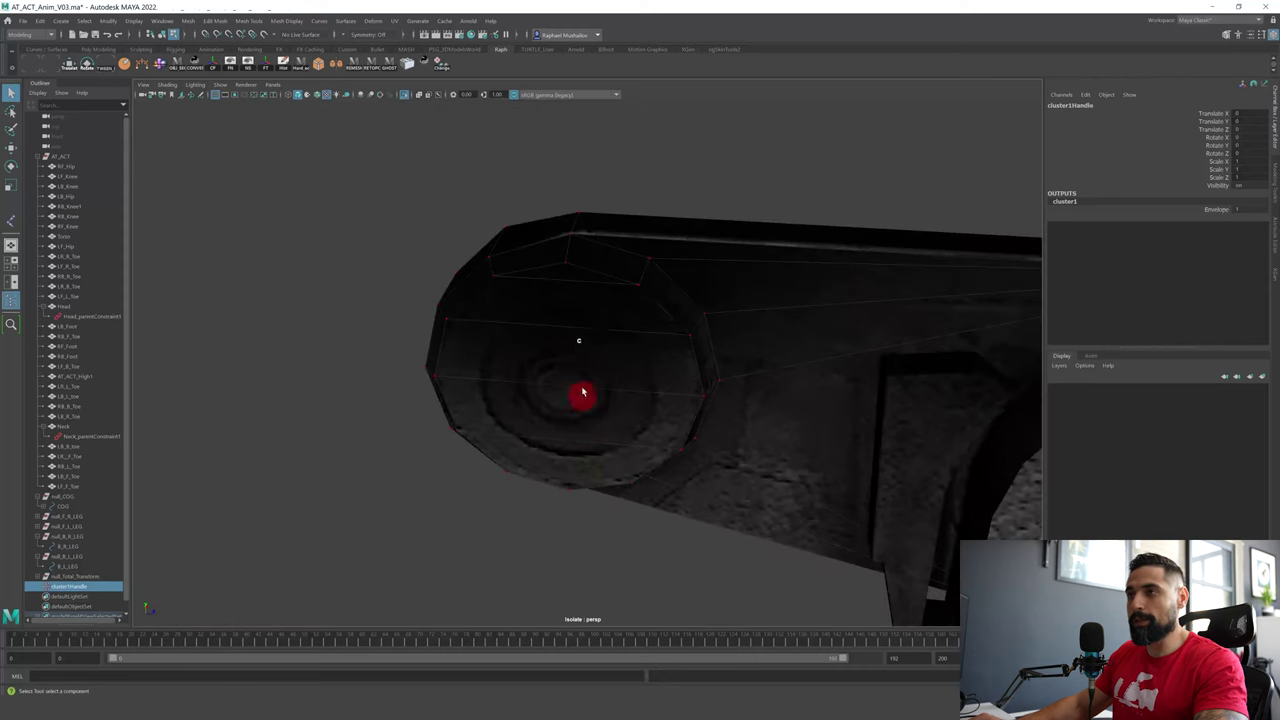
- Create a cluster on the vertex at the centre of the RF_Knee mesh's large upper disc
left_click_drag(531, 277, 634, 360, "alt")
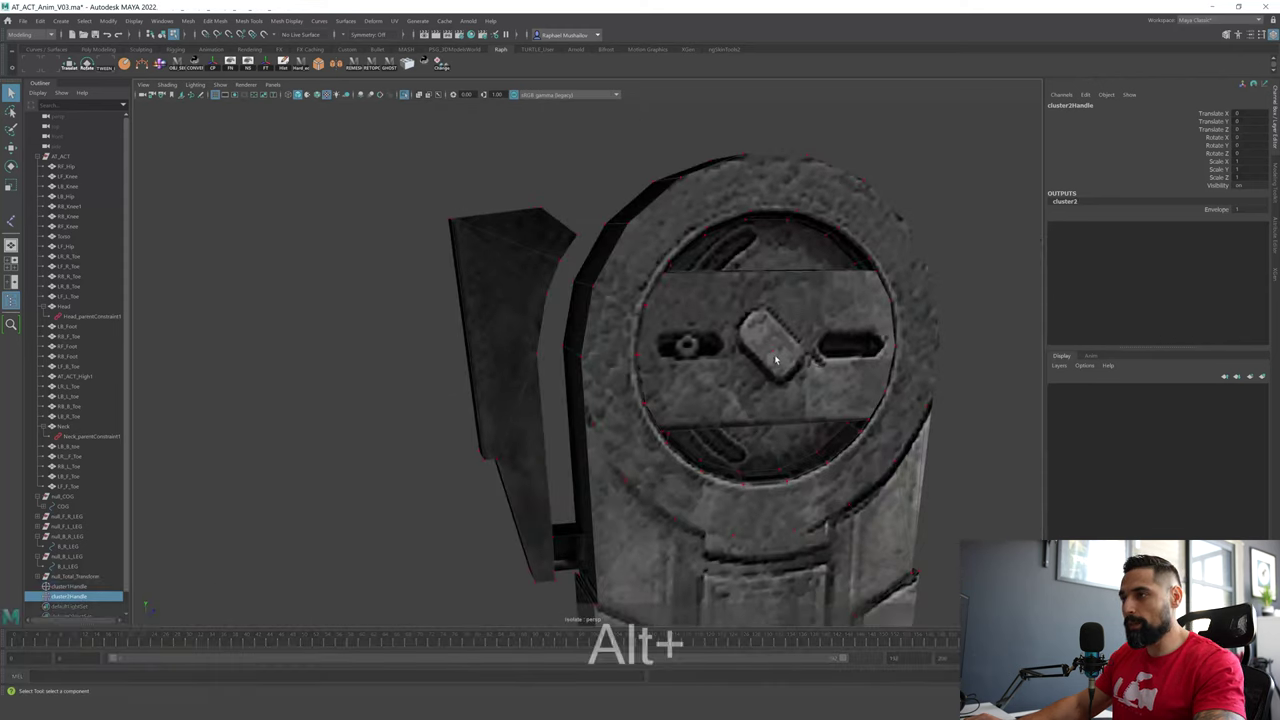
left_click(775, 360)
key("F8")
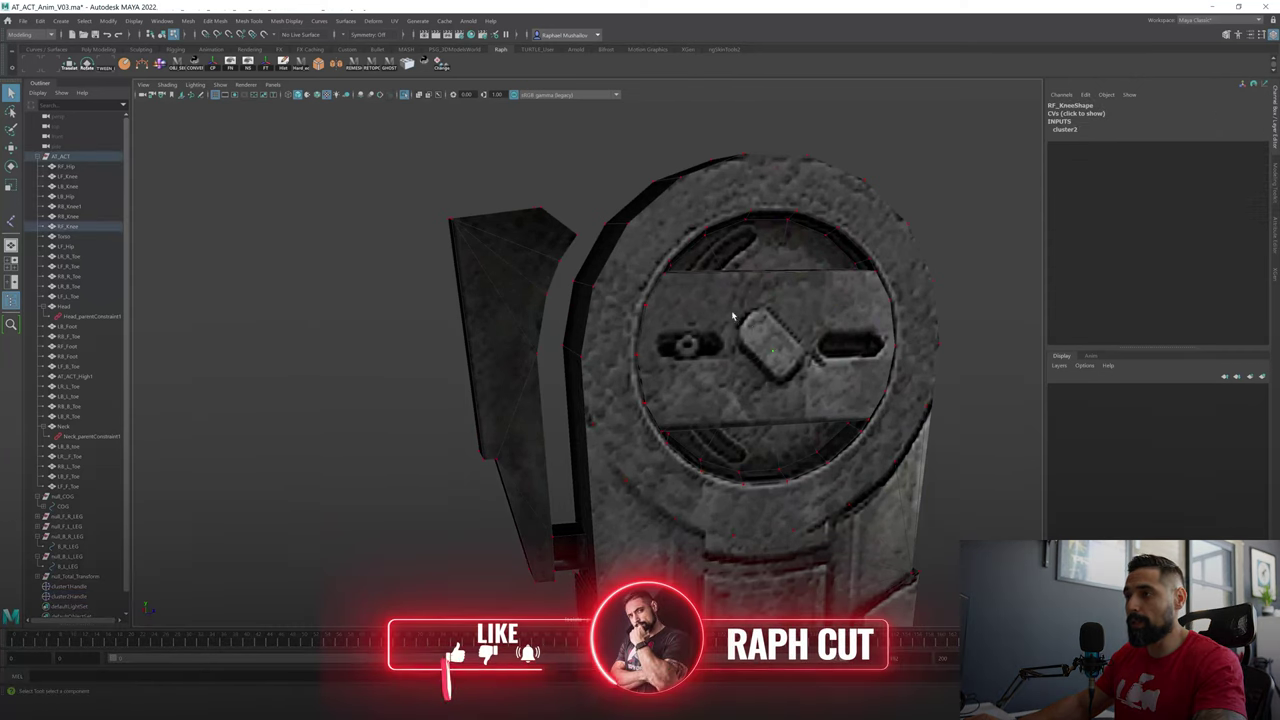
key("space")
left_click(780, 352)
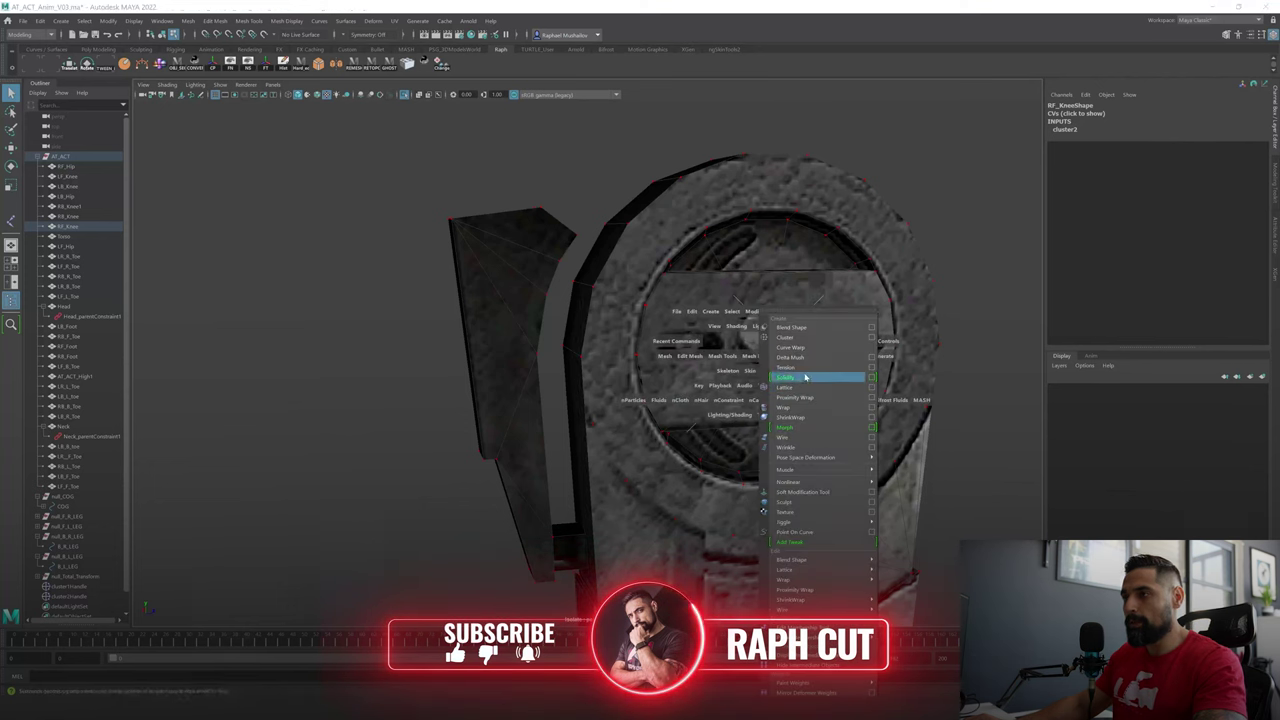
left_click(814, 340)
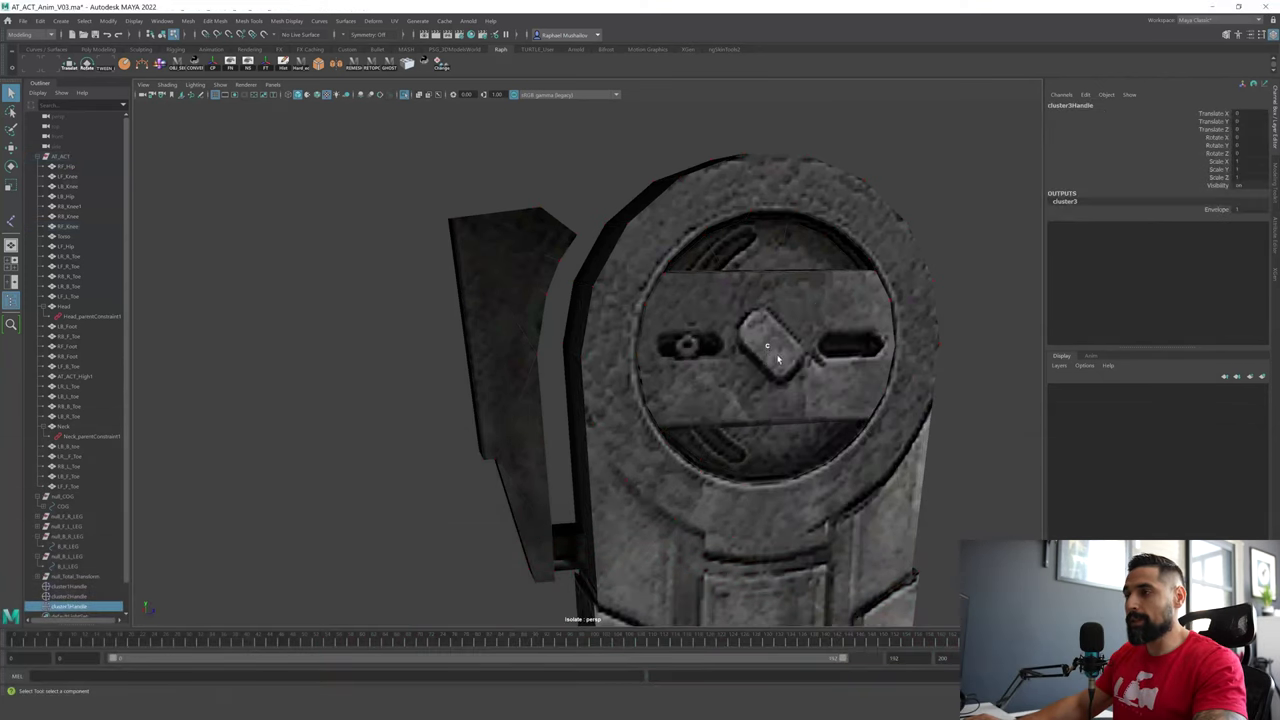
- Clear the cluster selection and end the isolation so the rest of the walker shows around the lower knee joint
left_click_drag(778, 358, 792, 449, "alt")
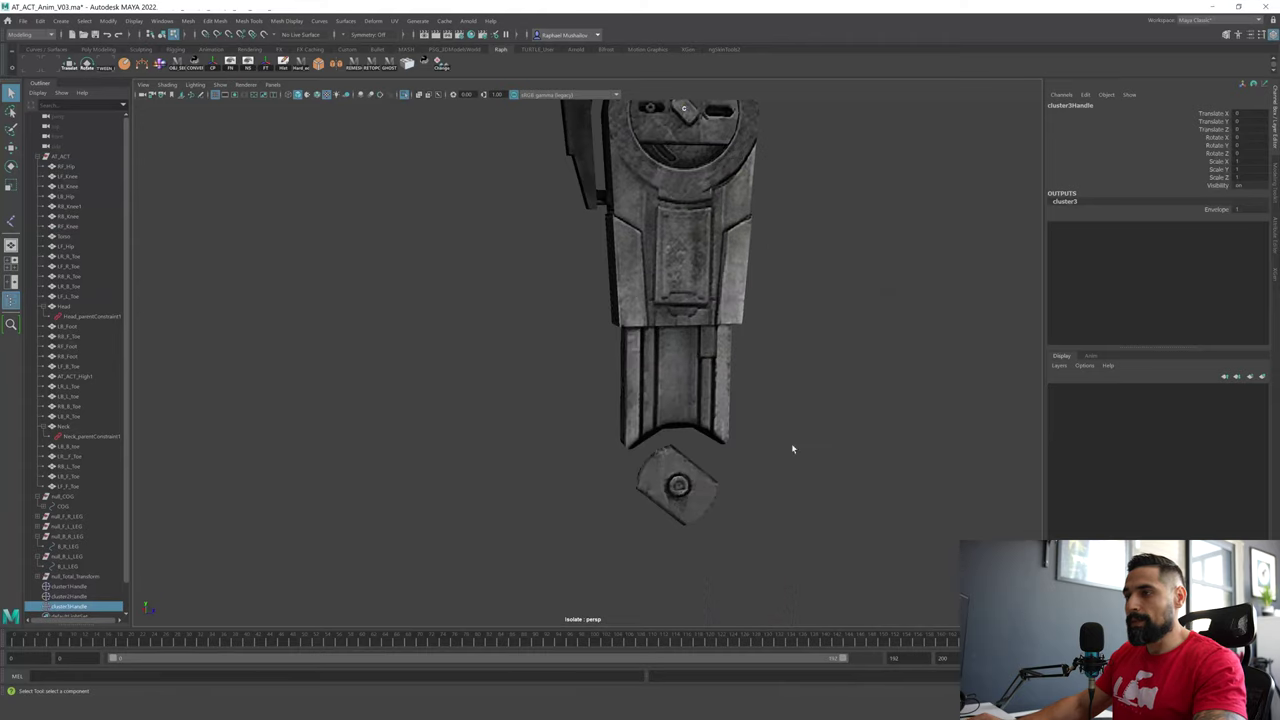
left_click(792, 449)
middle_click_drag(689, 458, 649, 324, "alt")
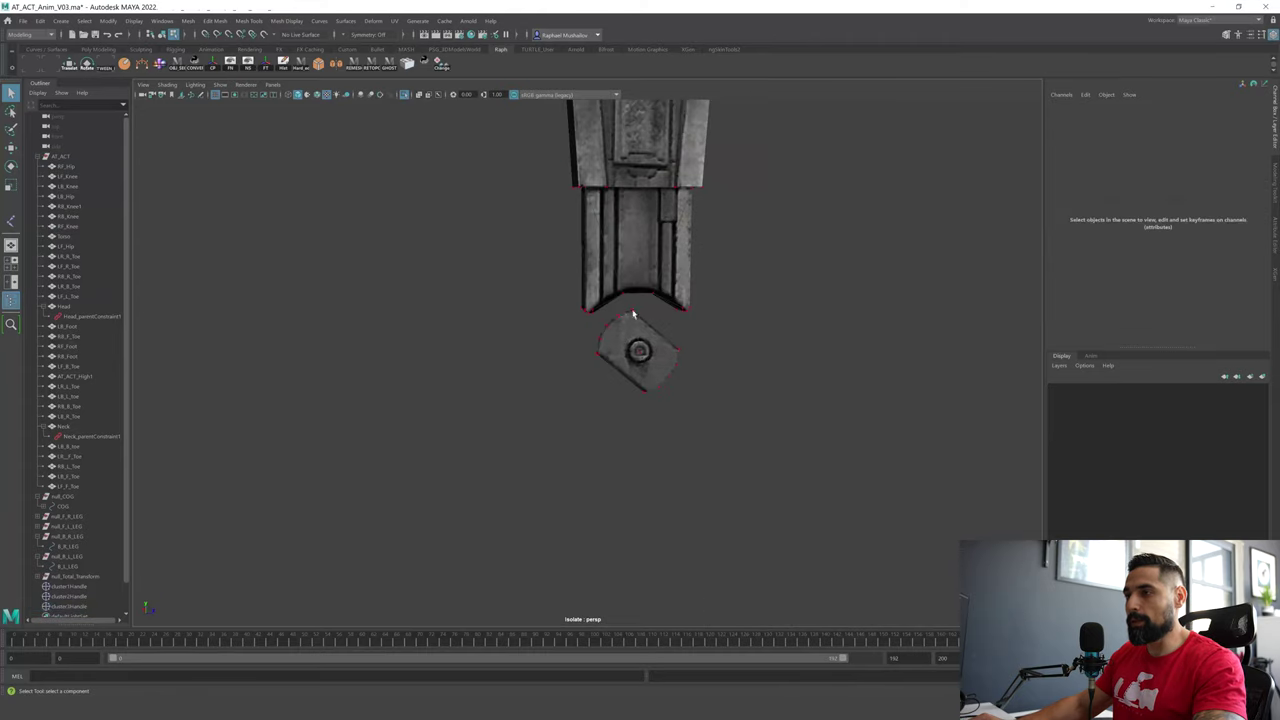
right_click_drag(649, 324, 725, 391, "alt")
key("ctrl+1")
- Create a cluster on the RF_Knee vertex at the centre of the lower knee joint's disc
left_click(659, 350)
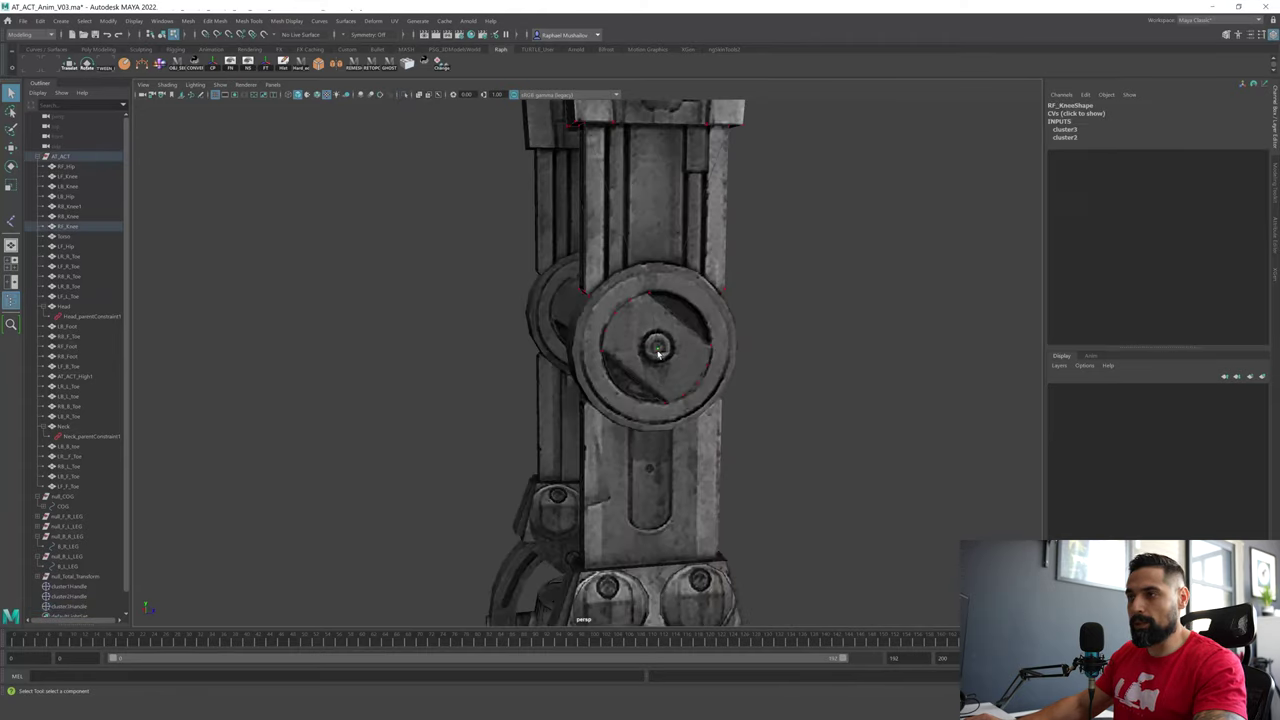
scroll(700, 390, "up", 5)
key("space")
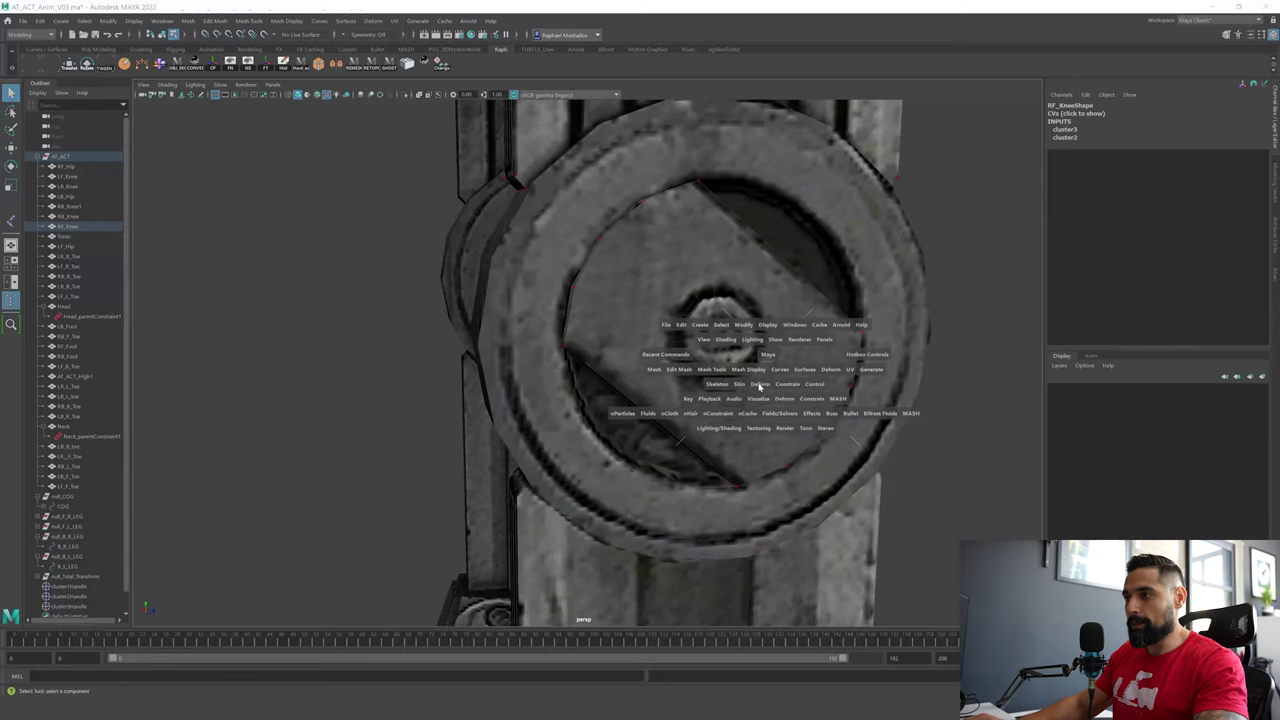
left_click(758, 384)
left_click(803, 339)
scroll(825, 370, "down", 8)
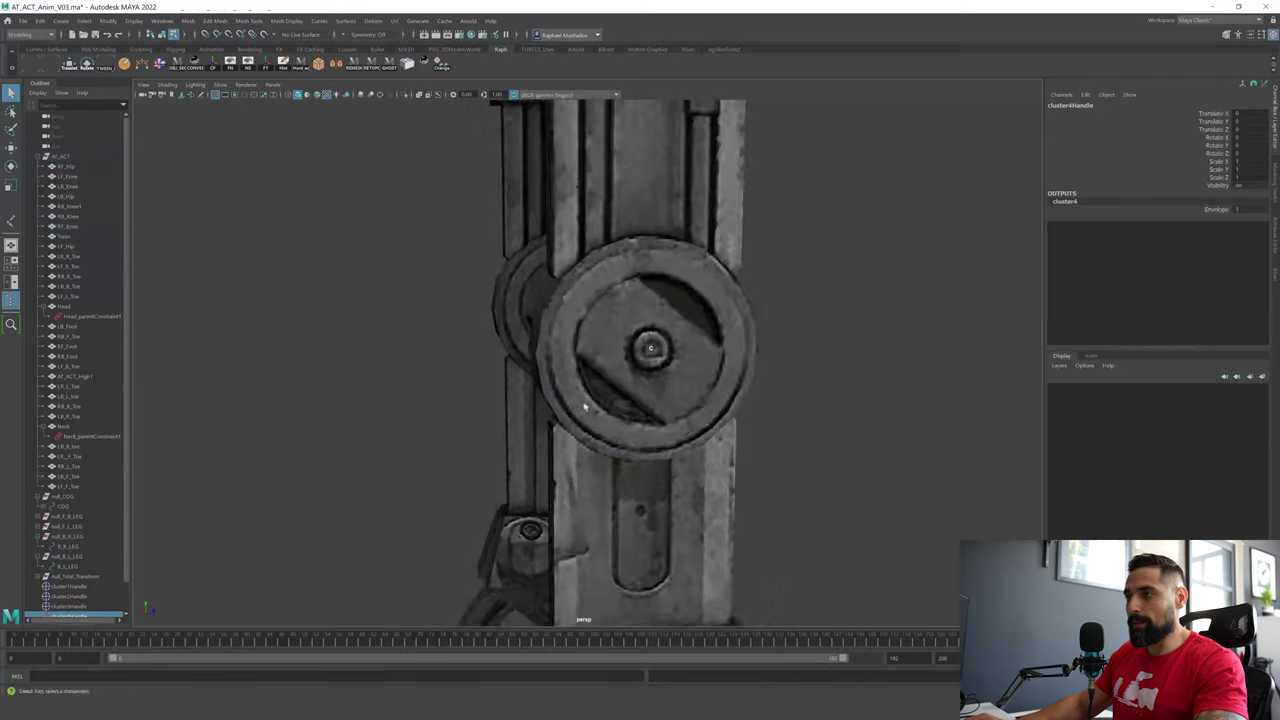
left_click_drag(630, 264, 663, 280, "alt")
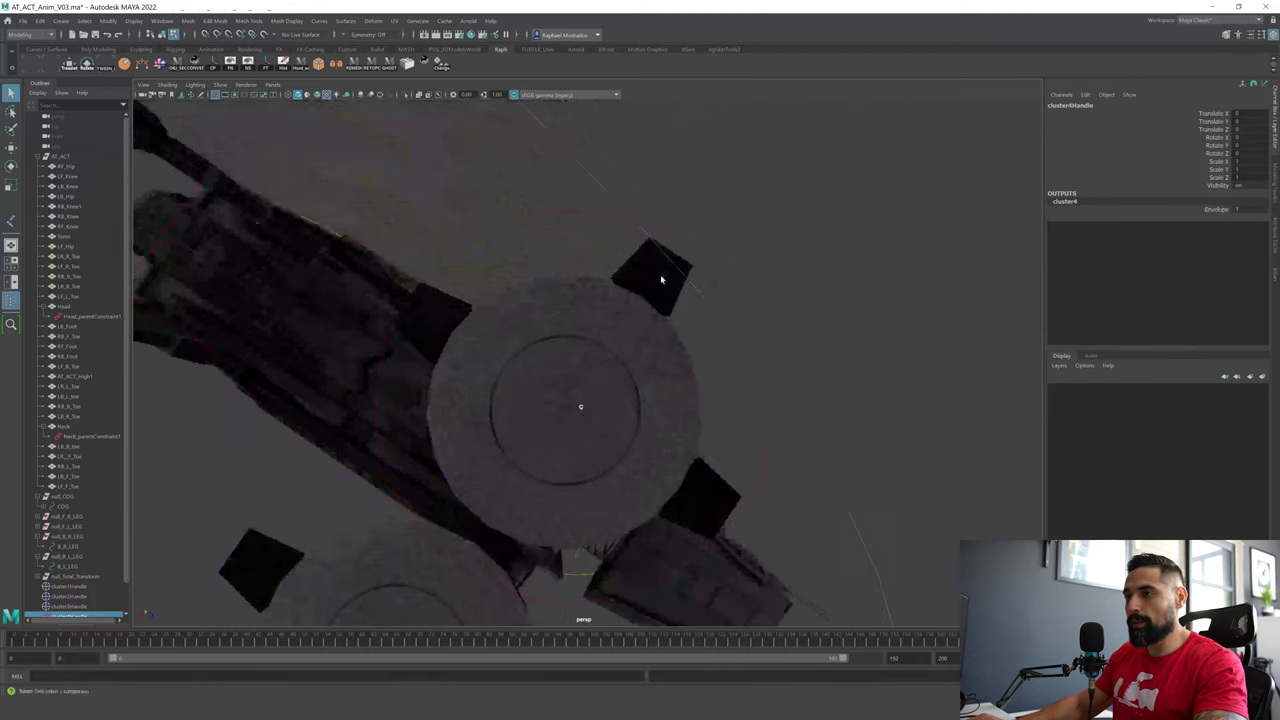
- Create a cluster on the vertex at the centre of the right front foot's sole
left_click(565, 413)
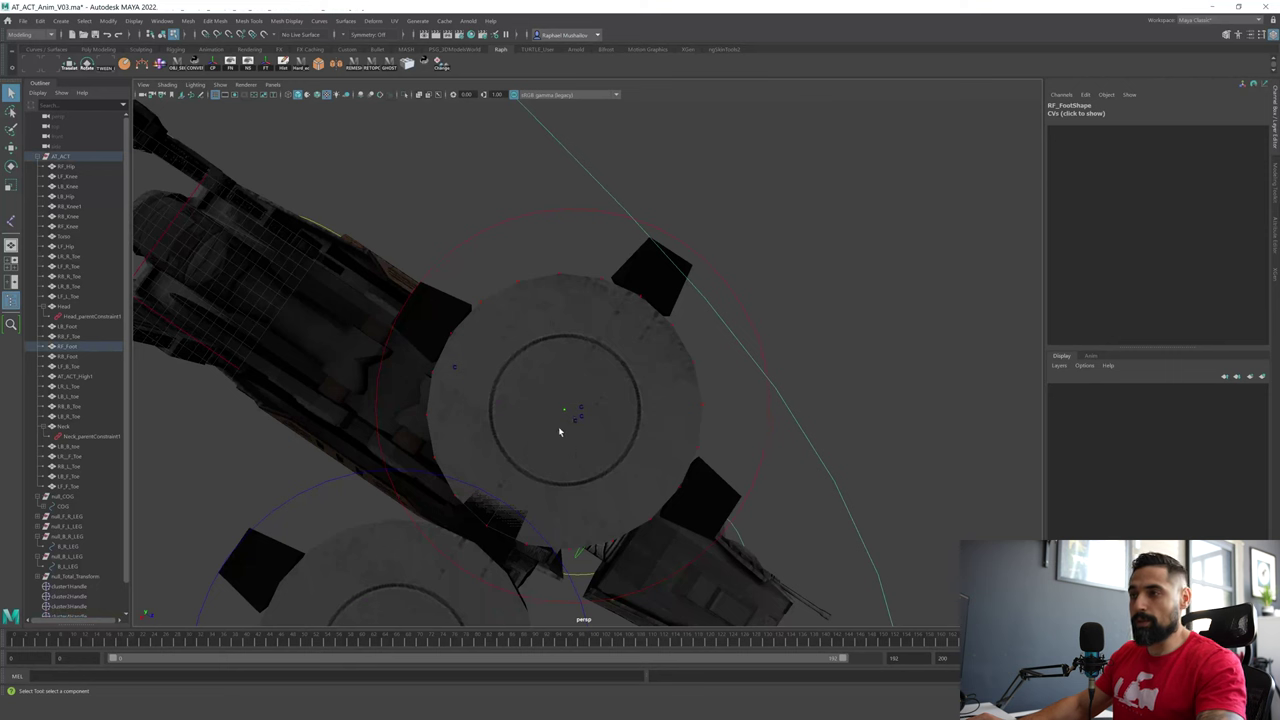
left_click_drag(563, 423, 619, 474, "alt")
right_click_drag(619, 474, 764, 502, "alt")
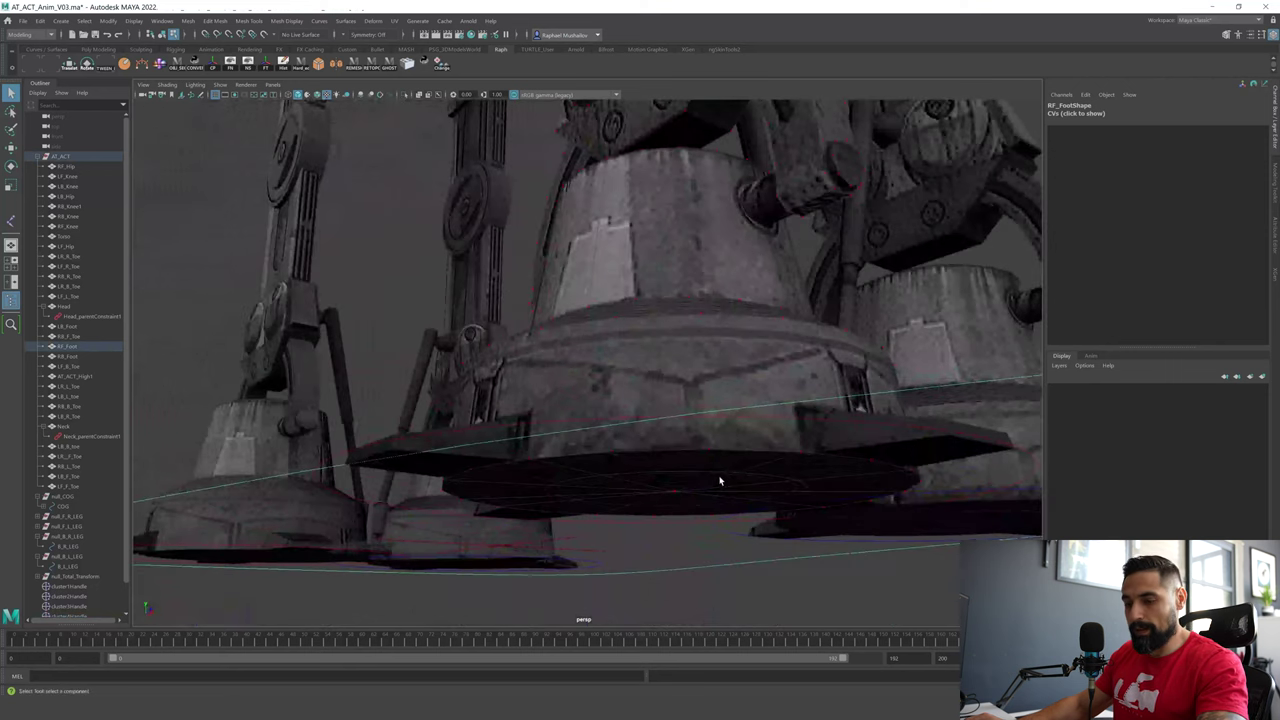
key("g")
left_click(689, 556)
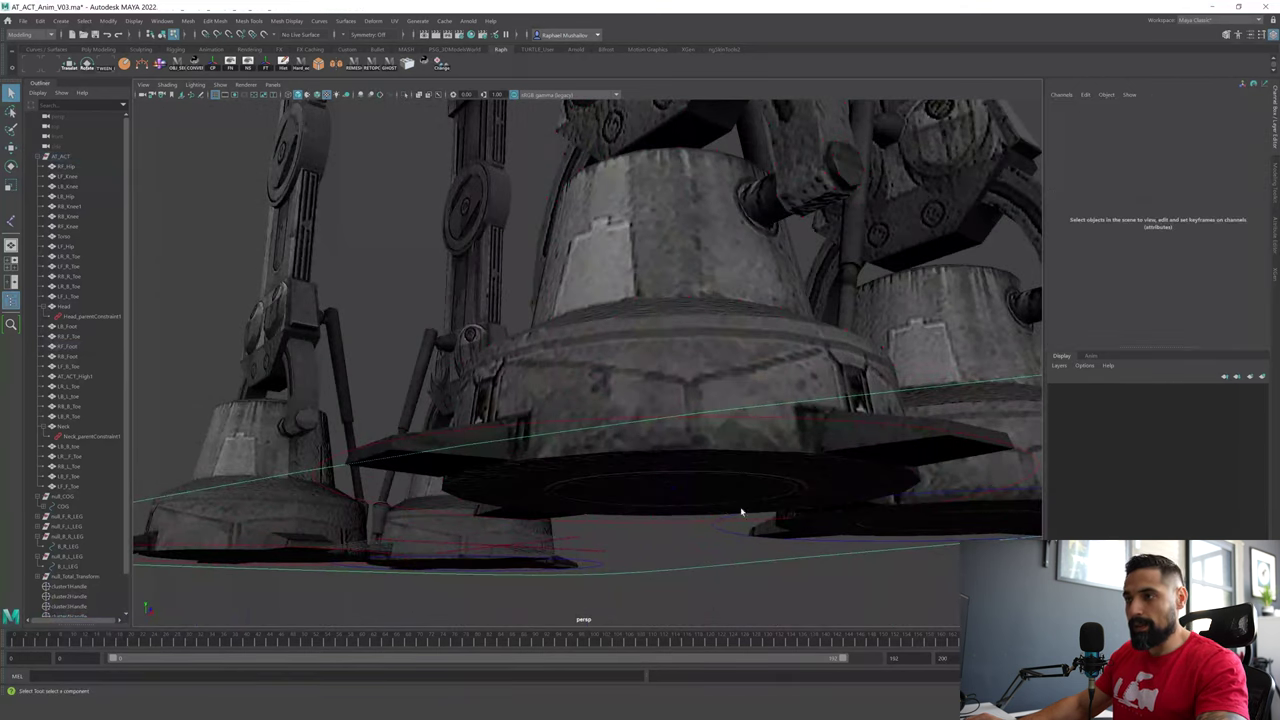
- Remove the surplus cluster handle and isolate the remaining four clusters of the right front leg in the viewport
scroll(72, 450, "down", 2)
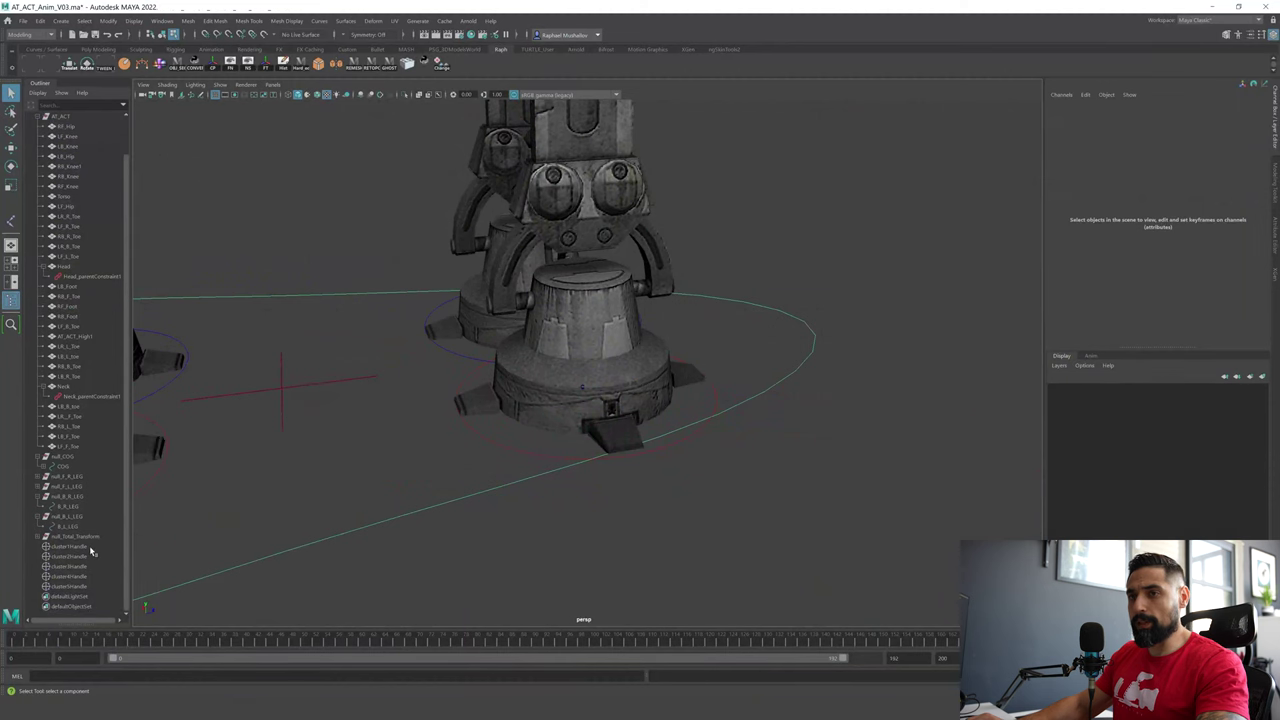
left_click(91, 550)
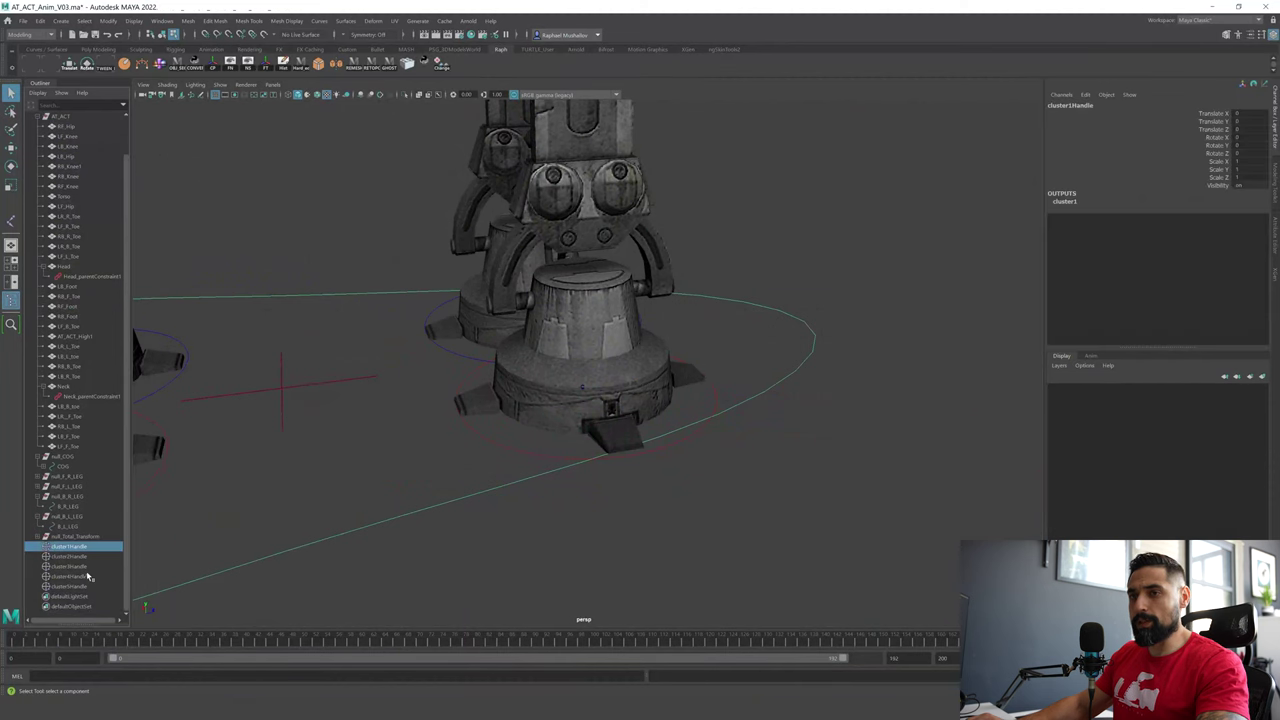
left_click(88, 590, "shift")
key("ctrl+1")
left_click(86, 548)
left_click(91, 577, "shift")
left_click_drag(543, 452, 506, 406, "alt")
key("ctrl+1")
left_click(85, 557)
left_click(80, 587, "shift")
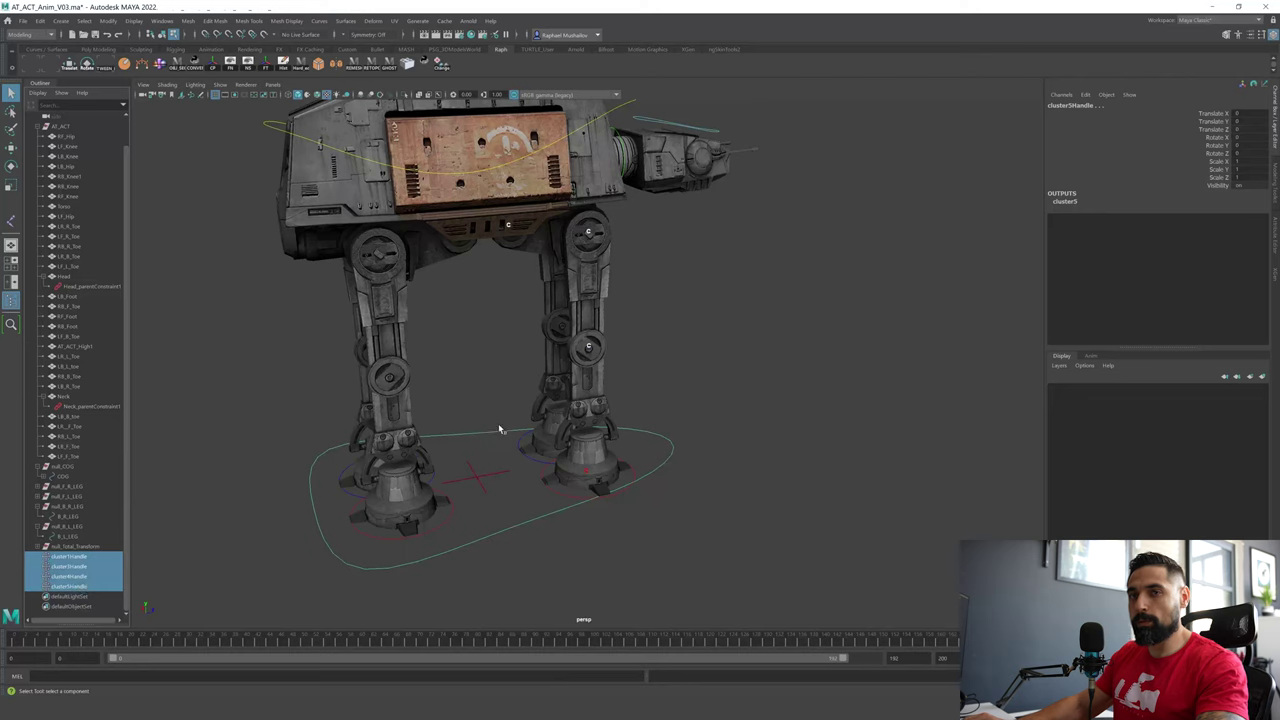
key("ctrl+1")
left_click(501, 345)
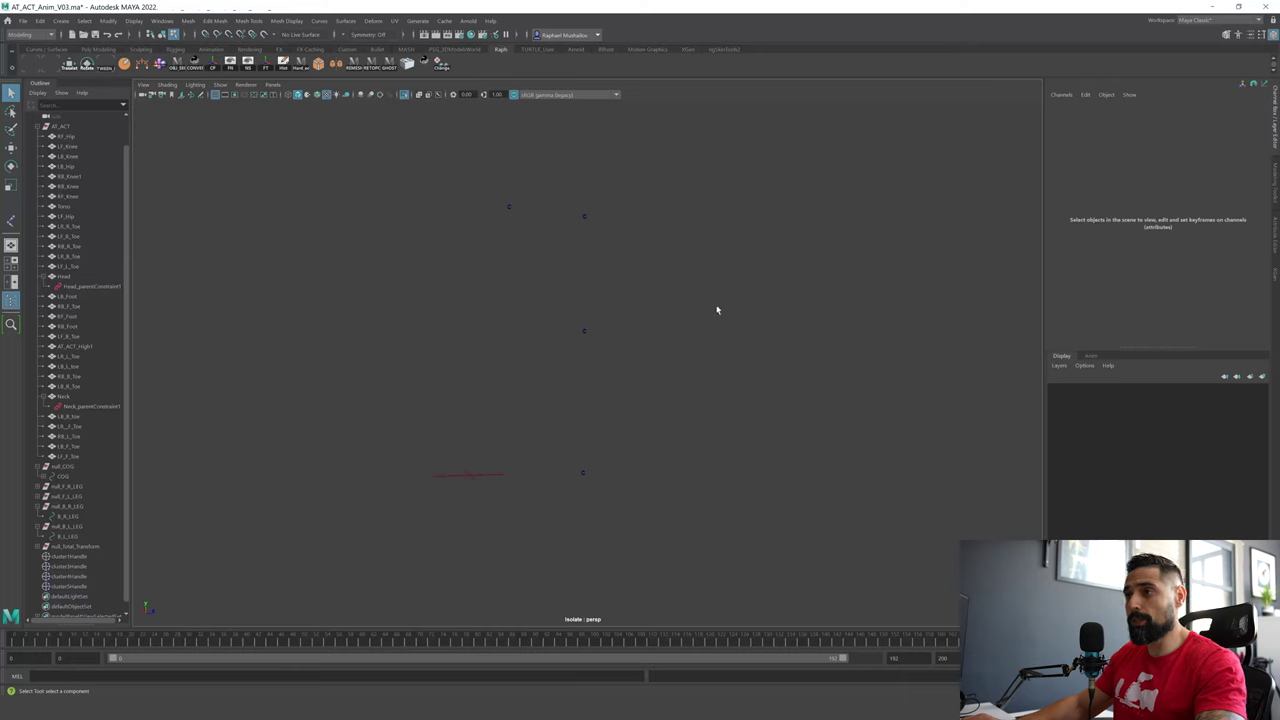
- Create a four-joint chain snapped through the clusters at the inner hip pivot, hip, knee and foot
key("space")
left_click(659, 333)
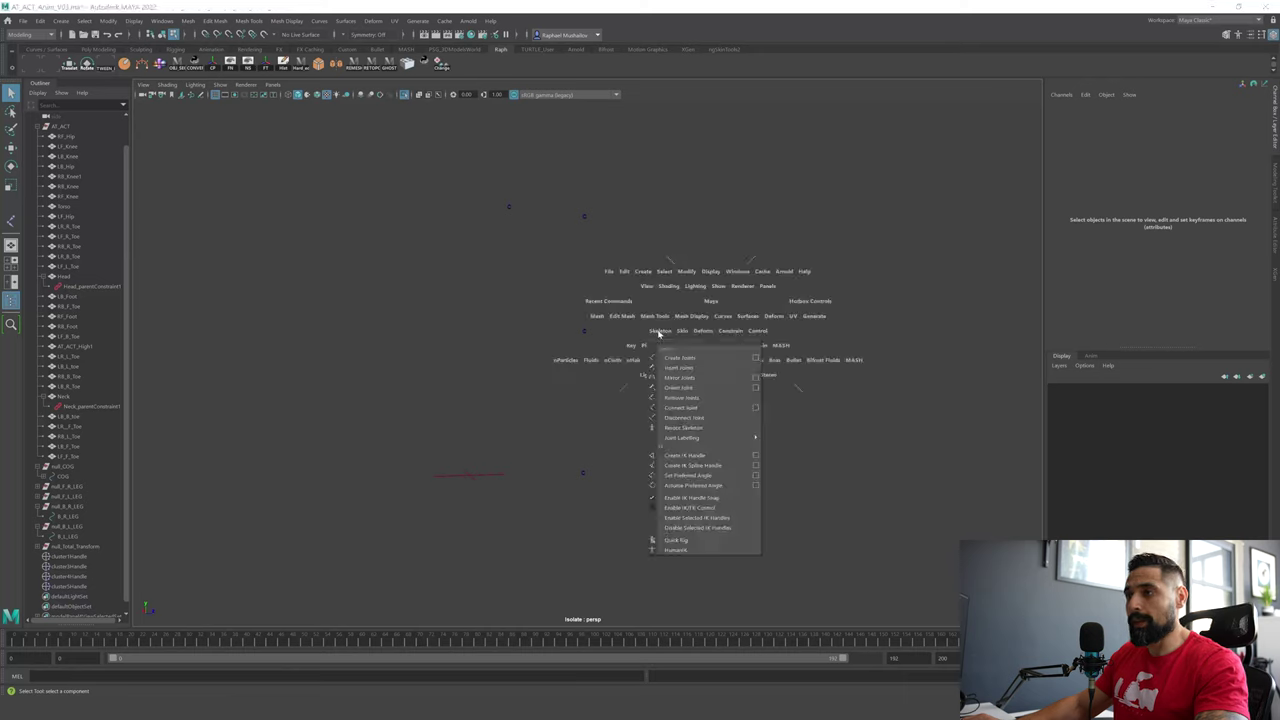
left_click(734, 361)
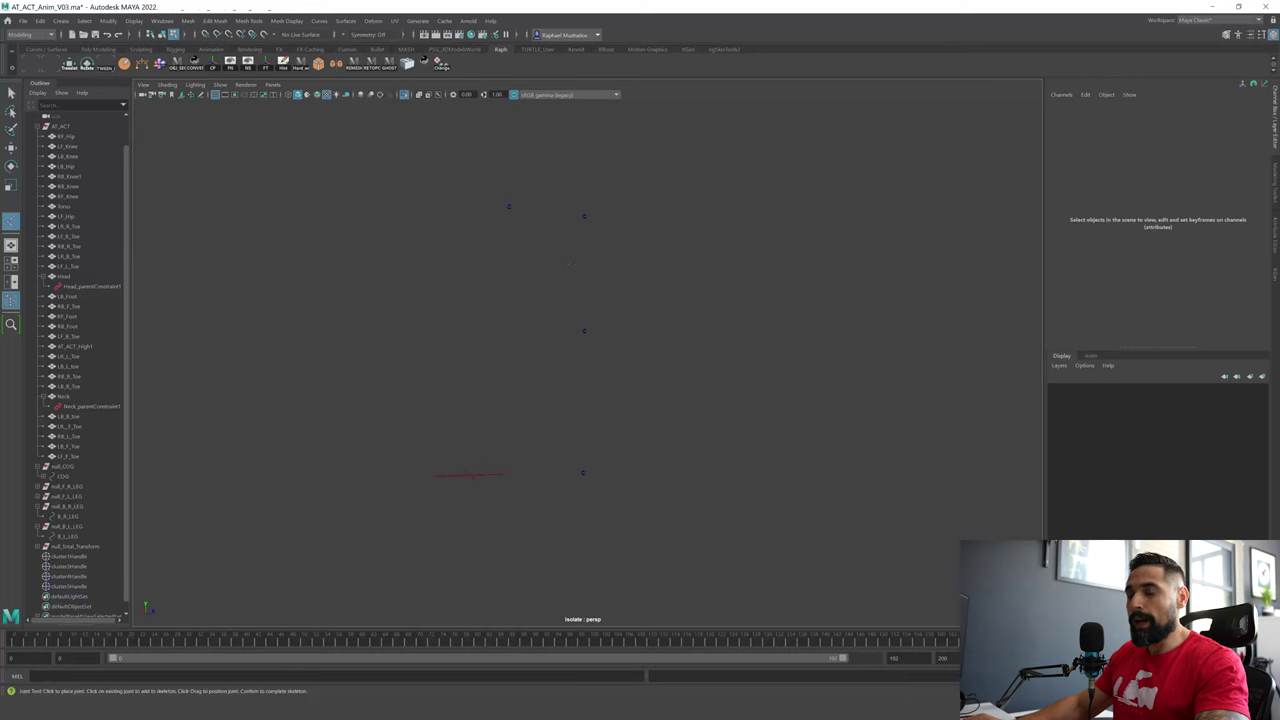
middle_click_drag(564, 263, 574, 300, "alt")
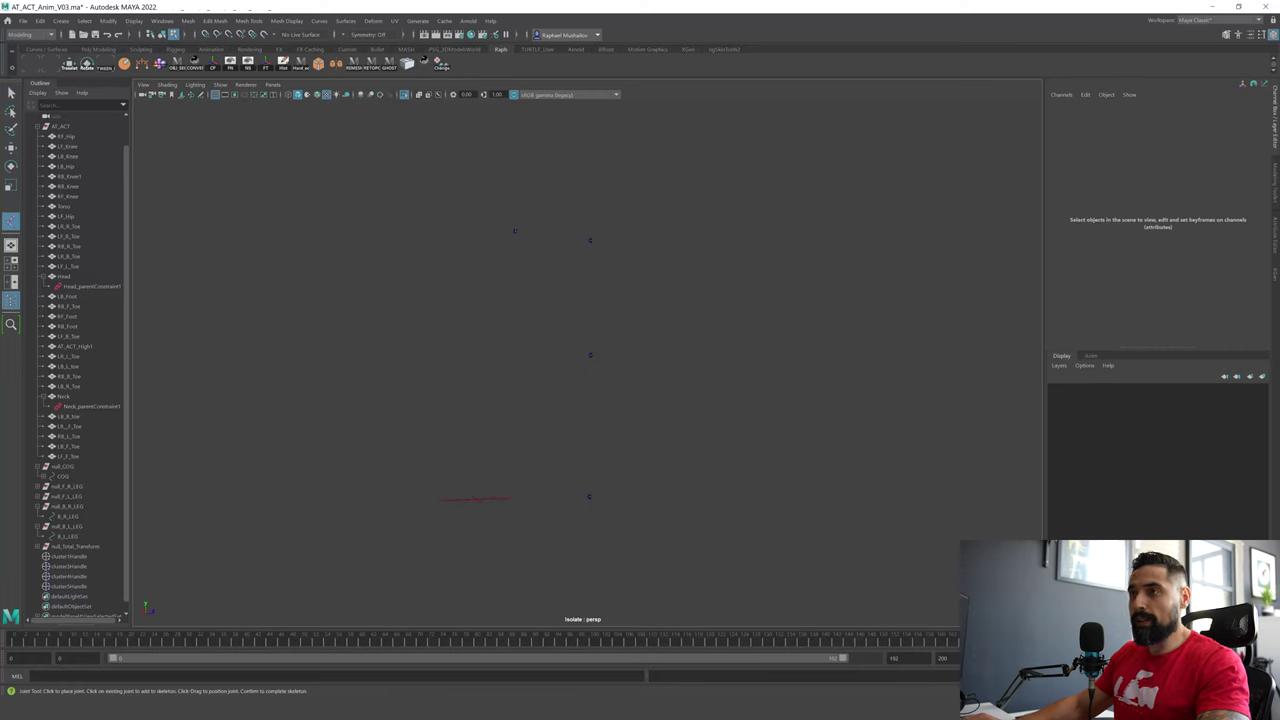
left_click_drag(507, 249, 532, 286, "alt")
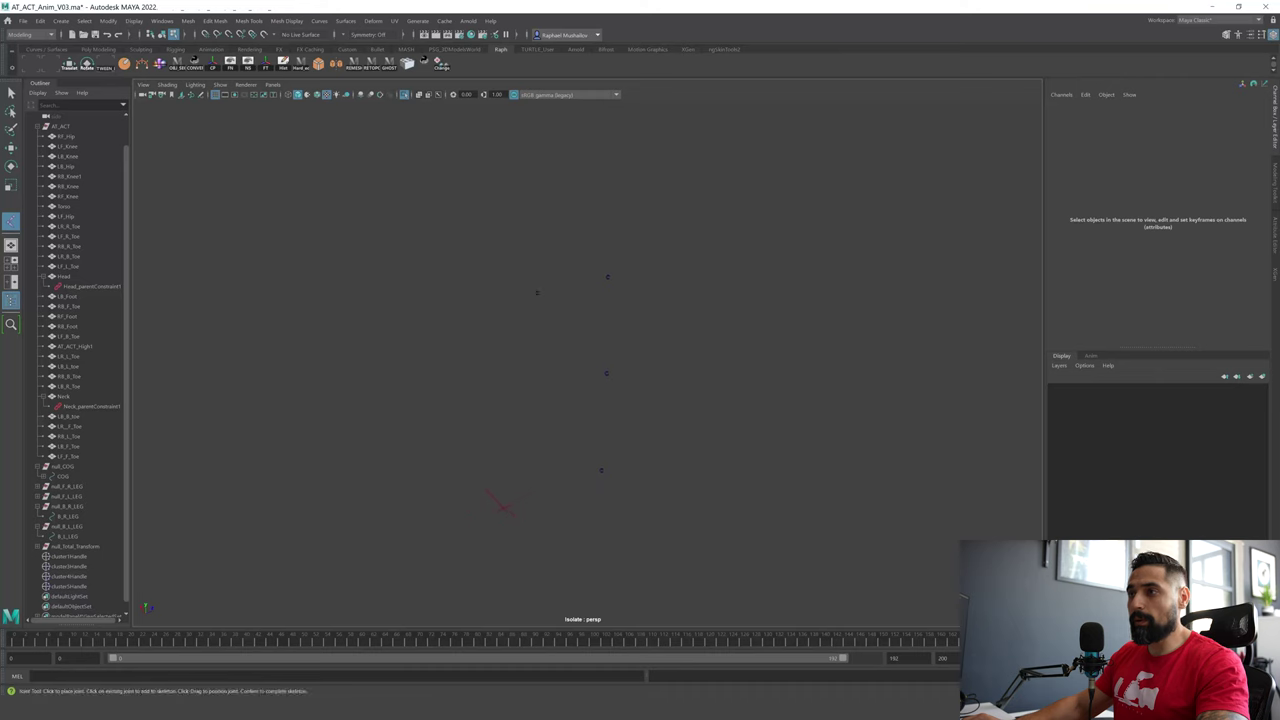
left_click_drag(588, 374, 576, 349, "alt")
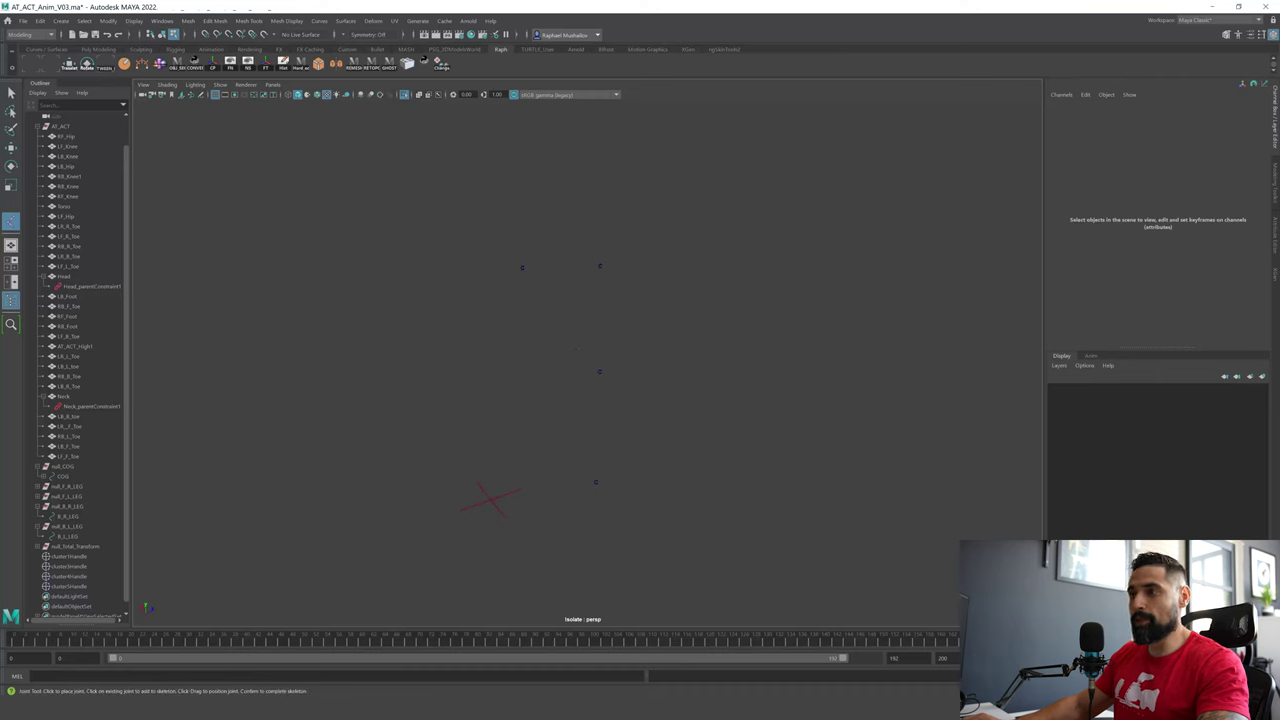
left_click(517, 265)
left_click(596, 266)
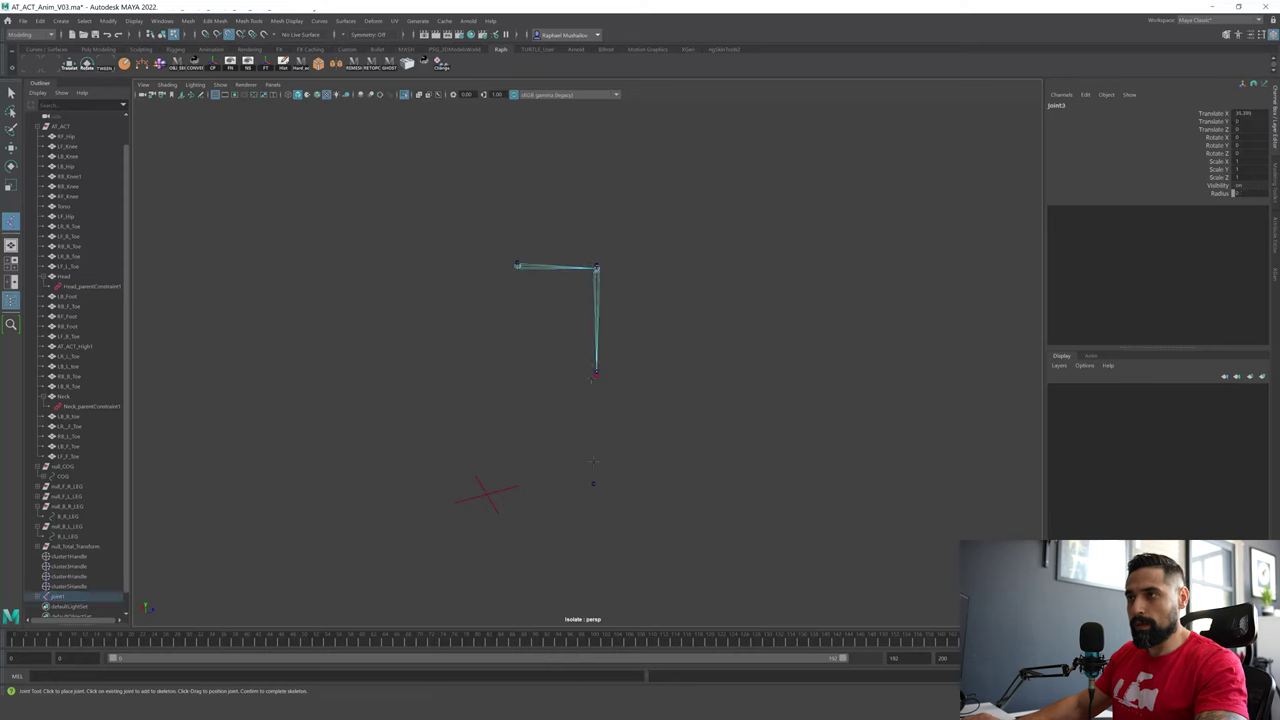
left_click_drag(619, 417, 528, 387, "alt")
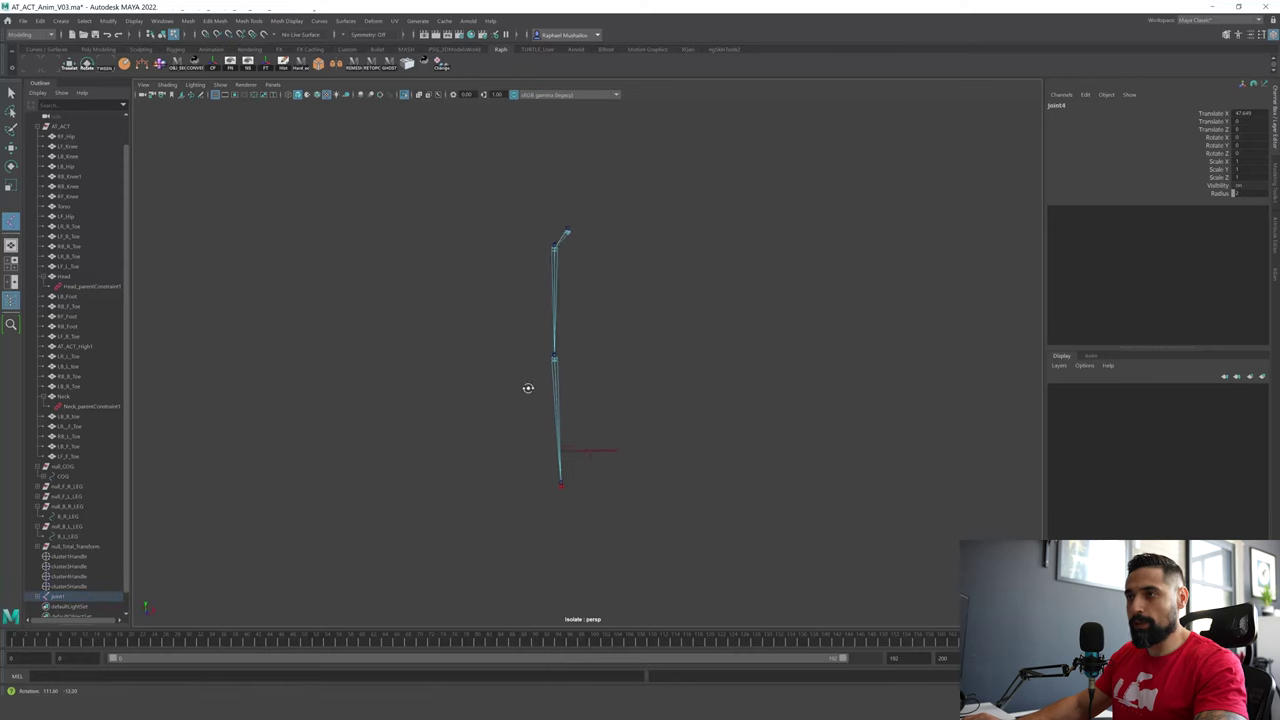
key("Return")
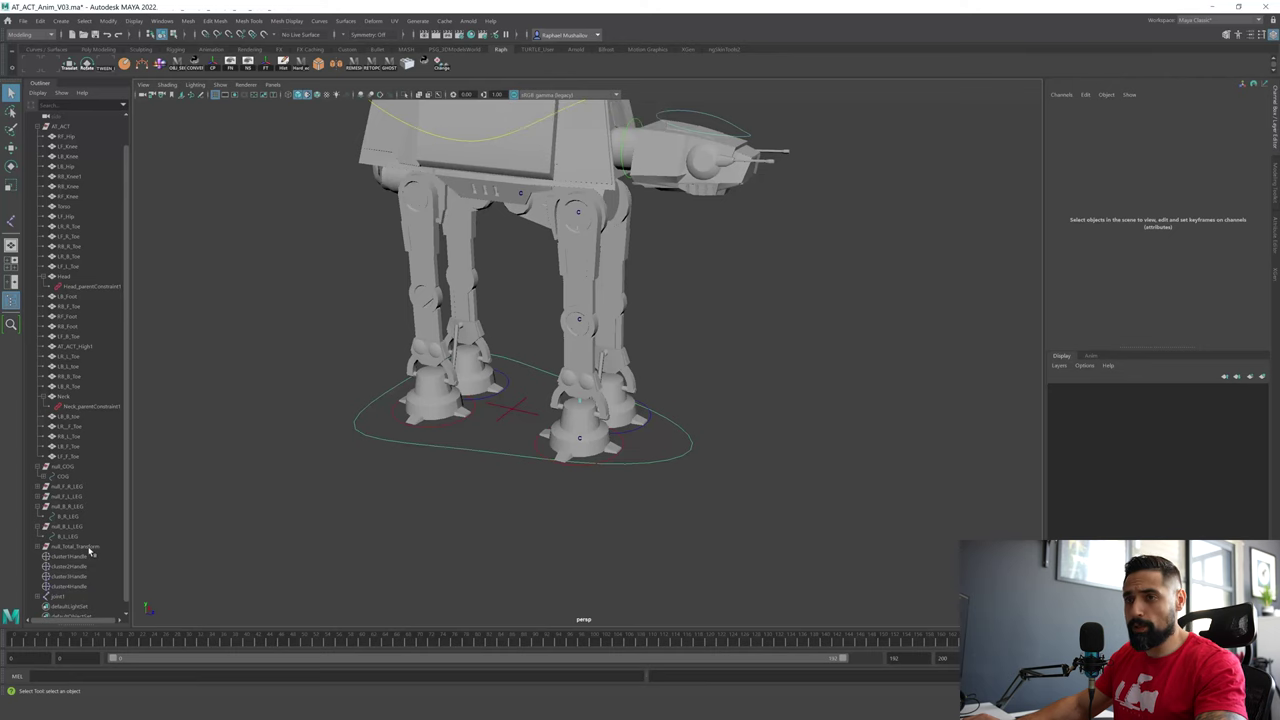
- Delete the four cluster handles used to place the right front leg joints
left_click(90, 556)
left_click(90, 587, "shift")
key("Delete")
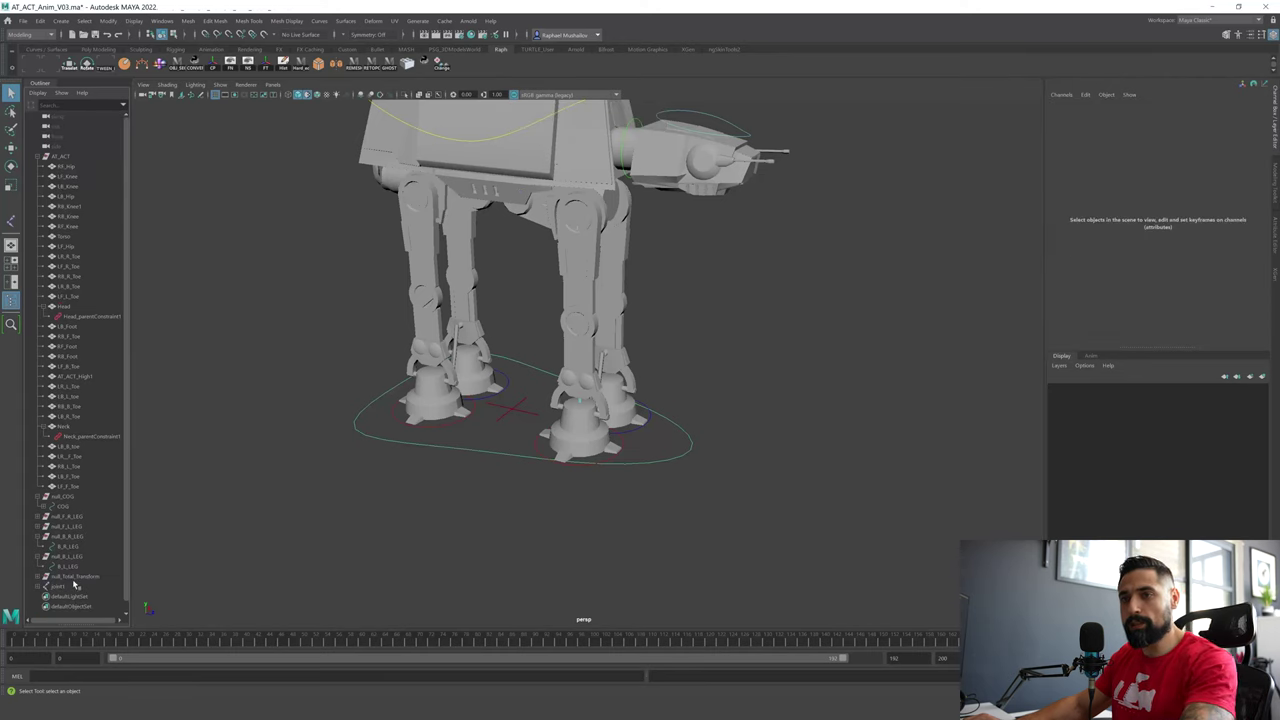
- Inspect the right front leg's joint chain in isolation and inside the walker model
left_click(73, 586)
key("ctrl+1")
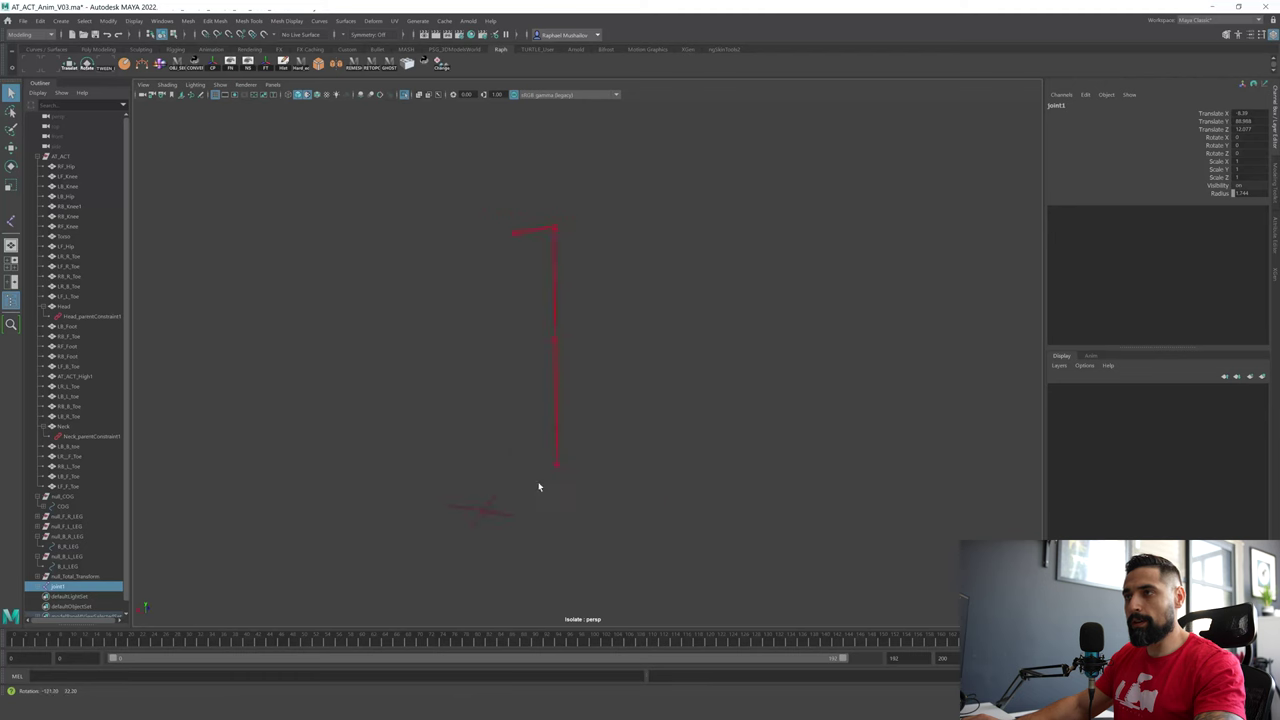
key("ctrl+1")
left_click_drag(538, 487, 535, 459, "alt")
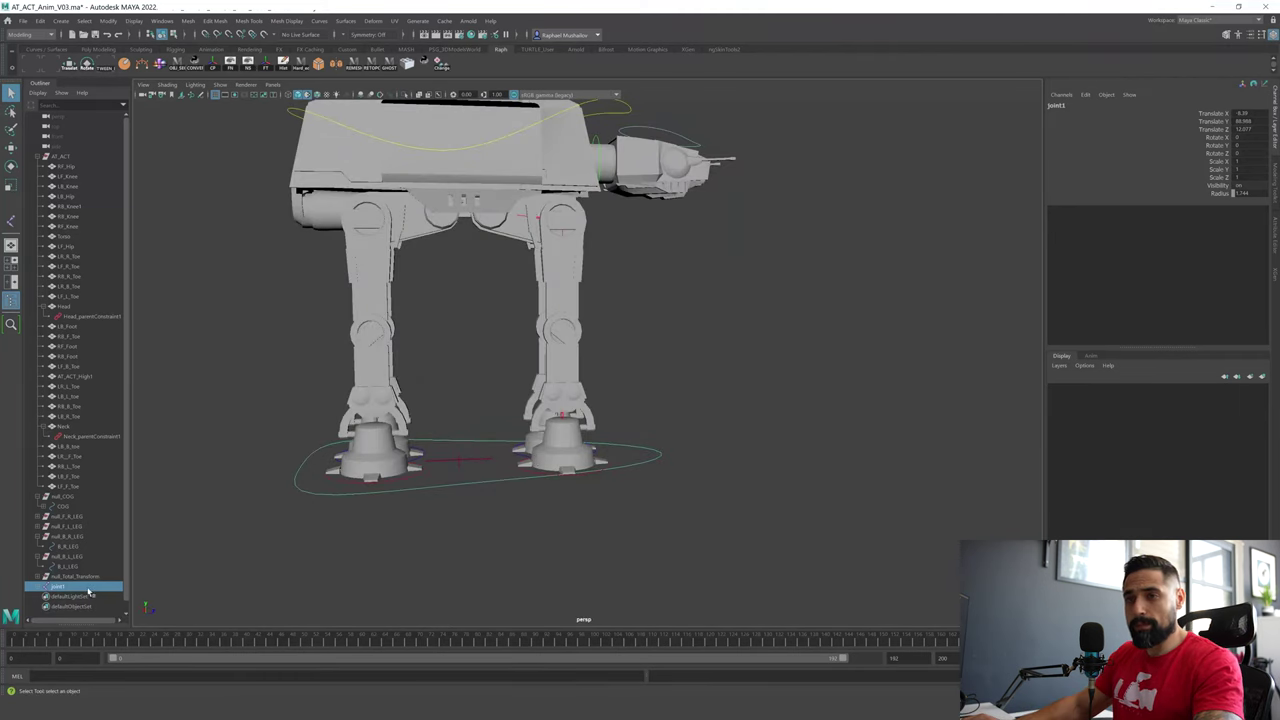
left_click_drag(480, 440, 689, 249, "alt")
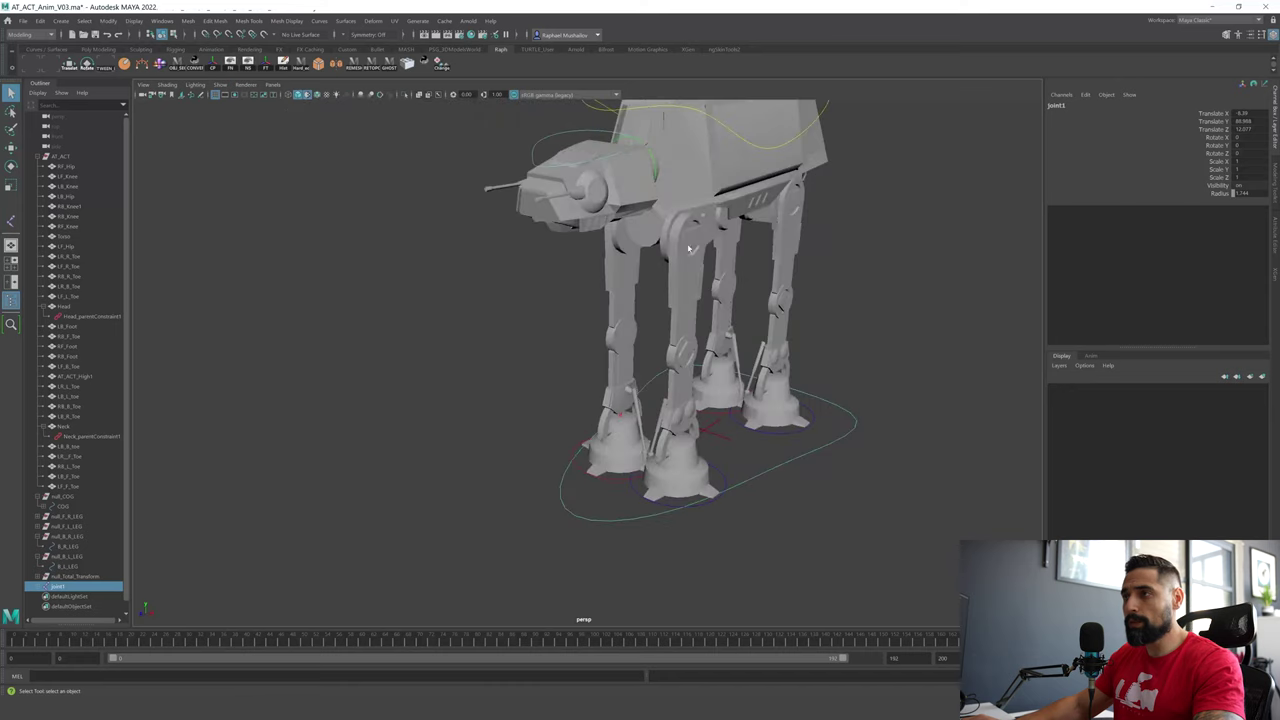
left_click(790, 217)
left_click_drag(704, 337, 586, 287, "alt")
middle_click_drag(398, 248, 406, 337, "alt")
right_click_drag(406, 337, 500, 310, "alt")
left_click_drag(500, 310, 426, 245, "alt")
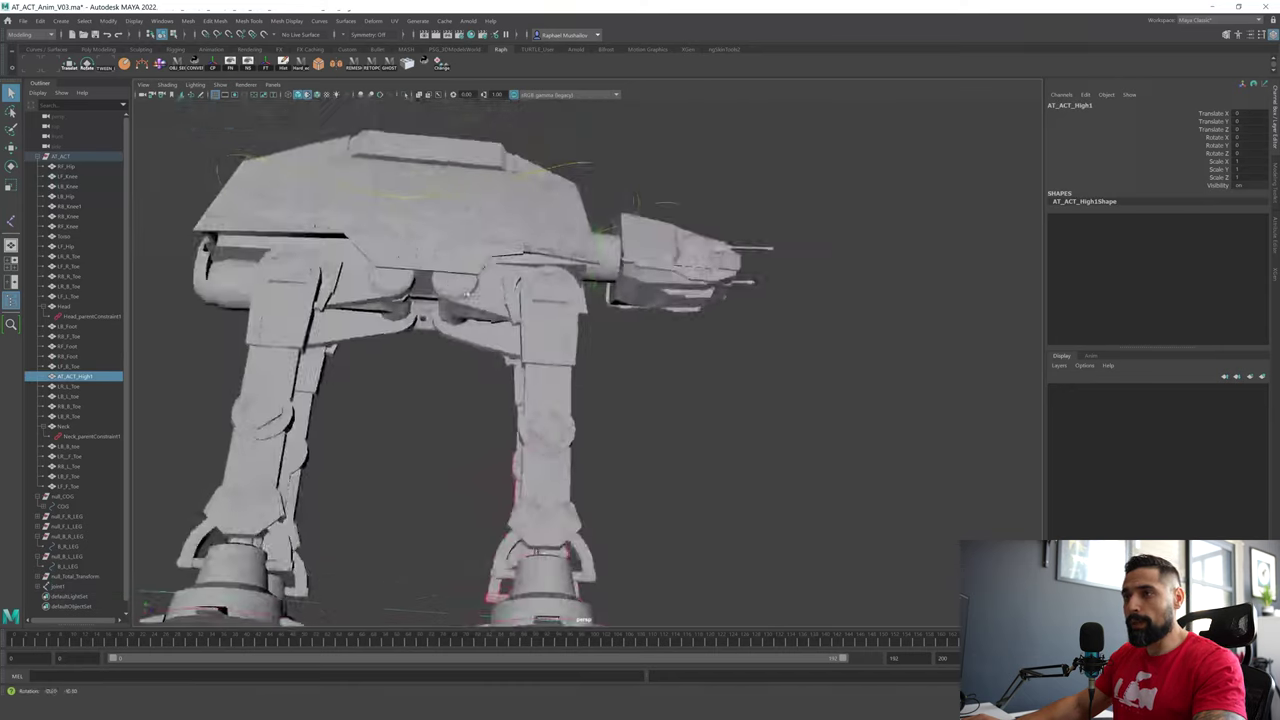
left_click(426, 245)
left_click(388, 294)
left_click(456, 291)
left_click_drag(450, 370, 403, 310, "alt")
left_click(403, 309)
left_click(396, 364, "shift")
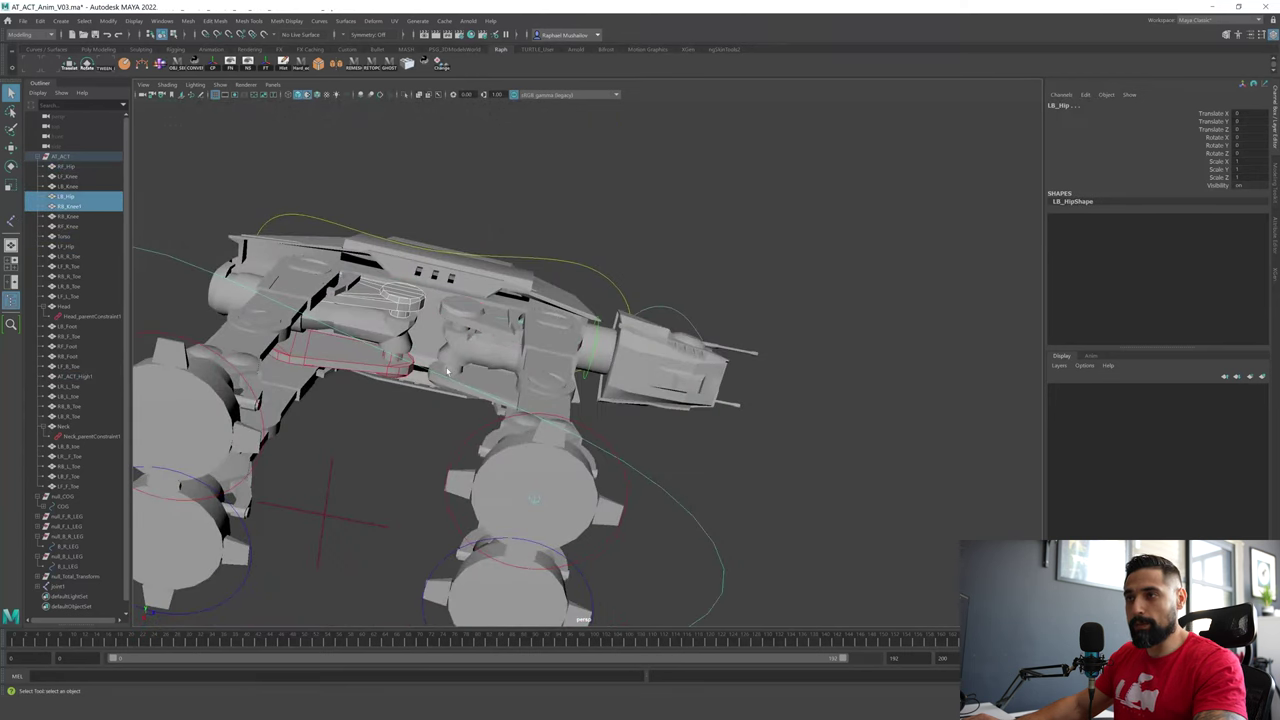
left_click(447, 371, "shift")
left_click(462, 322, "shift")
left_click(418, 402)
left_click_drag(408, 350, 429, 403, "alt")
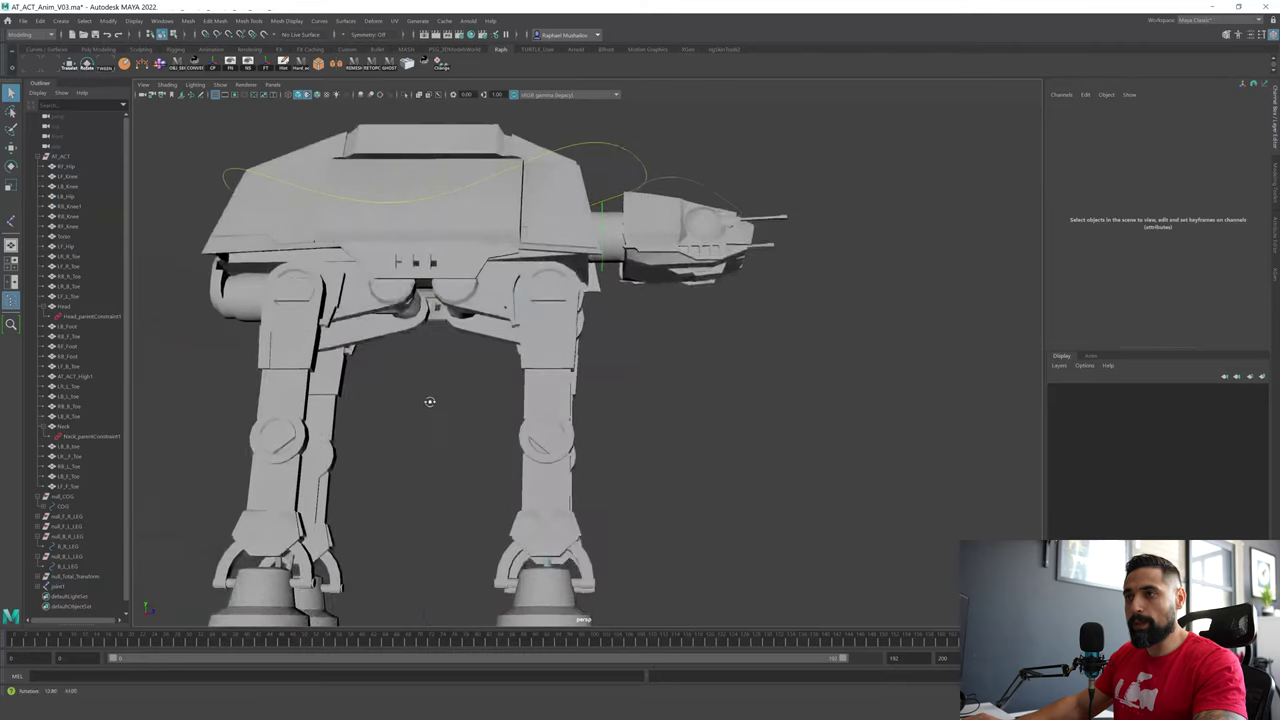
- Select the four hip pieces RF_Hip, RB_Knee1, LB_Hip and LF_Hip and isolate them in the viewport
left_click(393, 292)
left_click(461, 330, "shift")
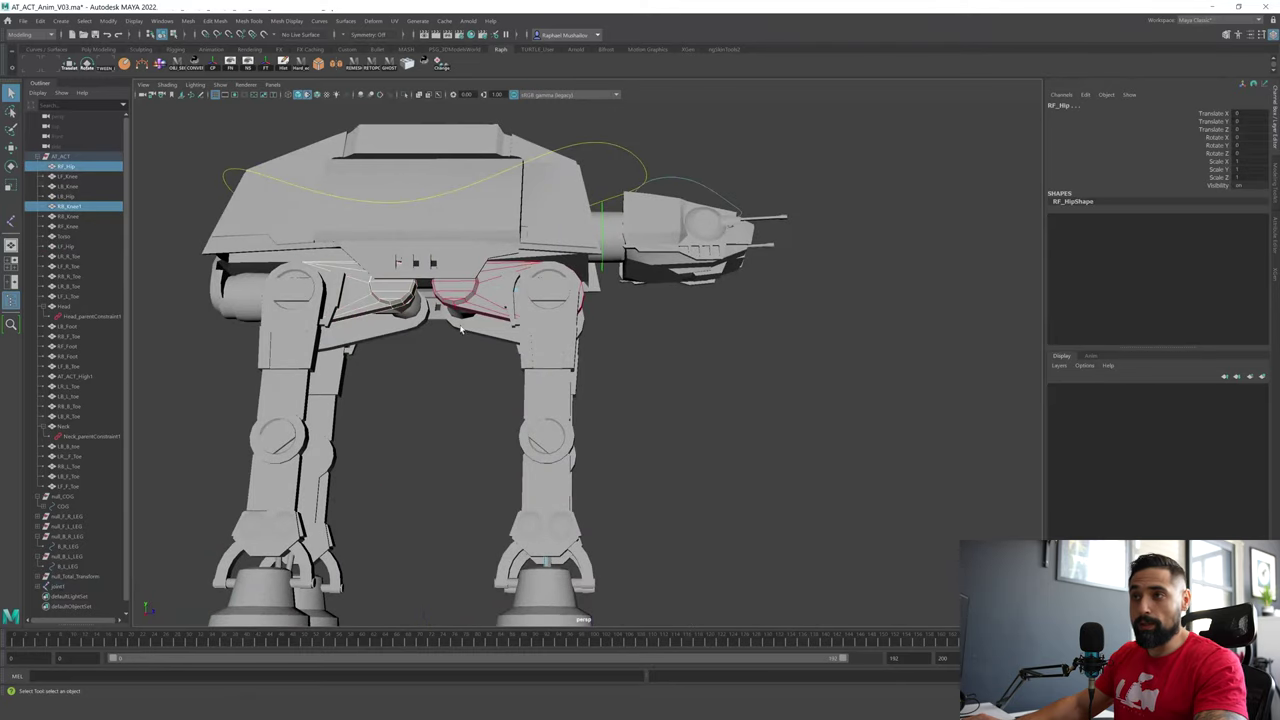
left_click(461, 330, "shift")
left_click(395, 330, "shift")
left_click_drag(470, 335, 318, 343, "alt")
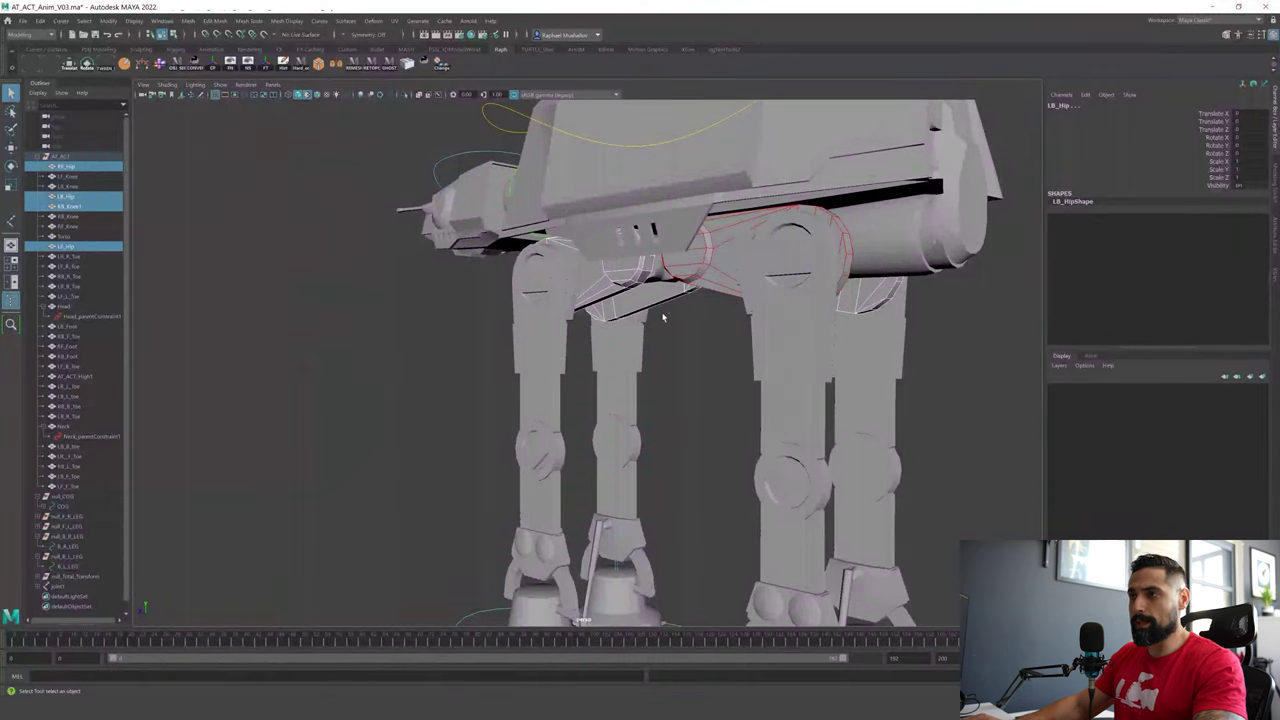
left_click_drag(686, 333, 622, 370, "alt")
key("ctrl+1")
- Create a cluster from the vertices around the inner pivot ends of all four hip pieces
key("F9")
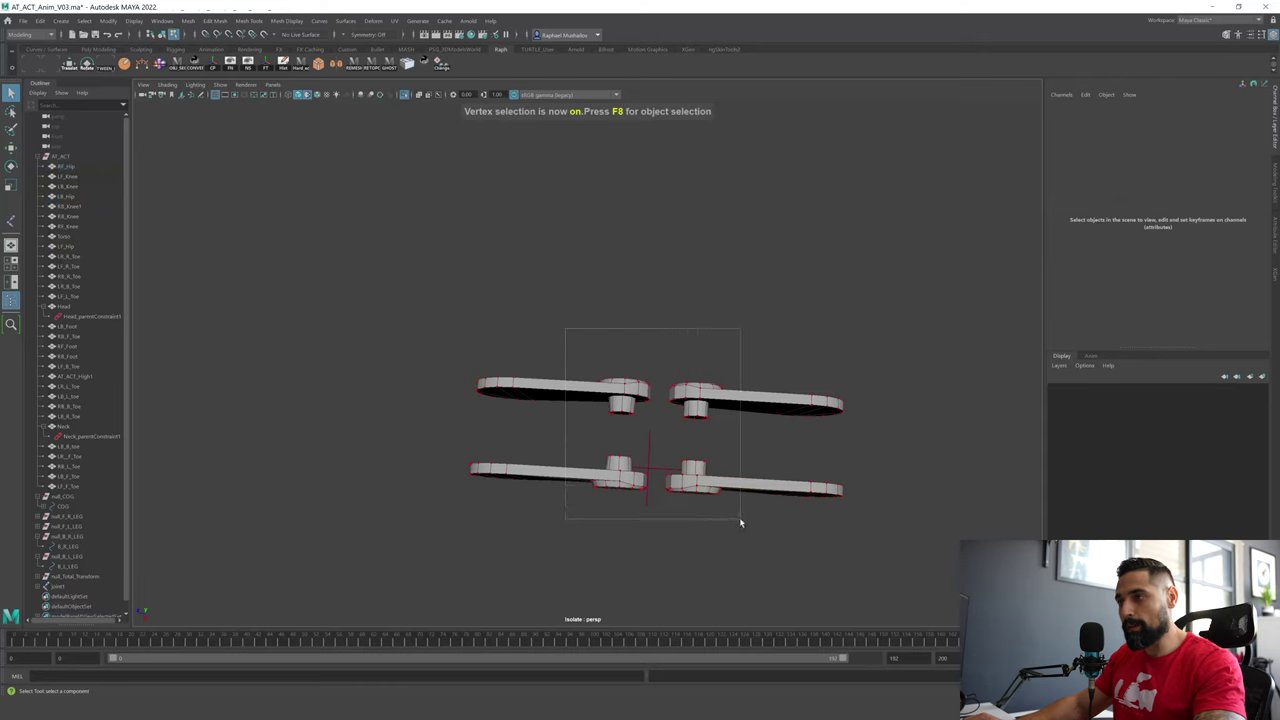
left_click_drag(740, 520, 741, 521)
middle_click_drag(690, 443, 649, 461, "alt")
key("alt+space")
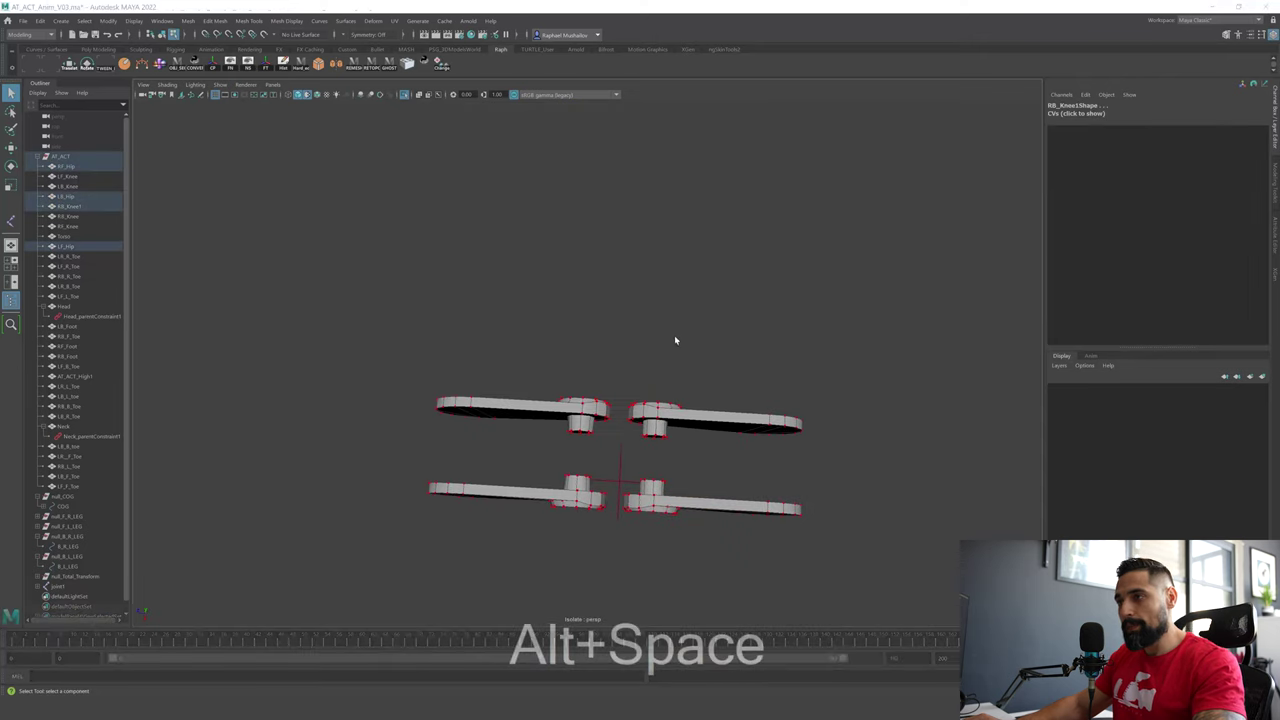
key("space")
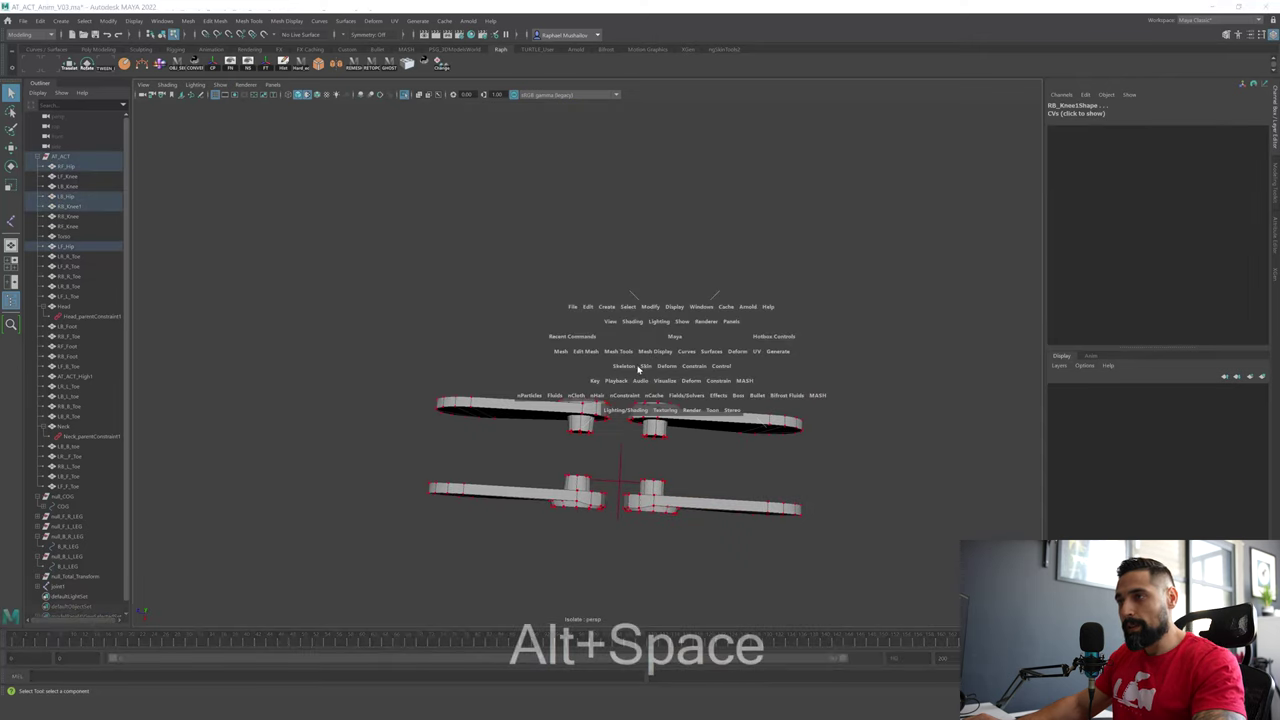
left_click(665, 367)
left_click(680, 338)
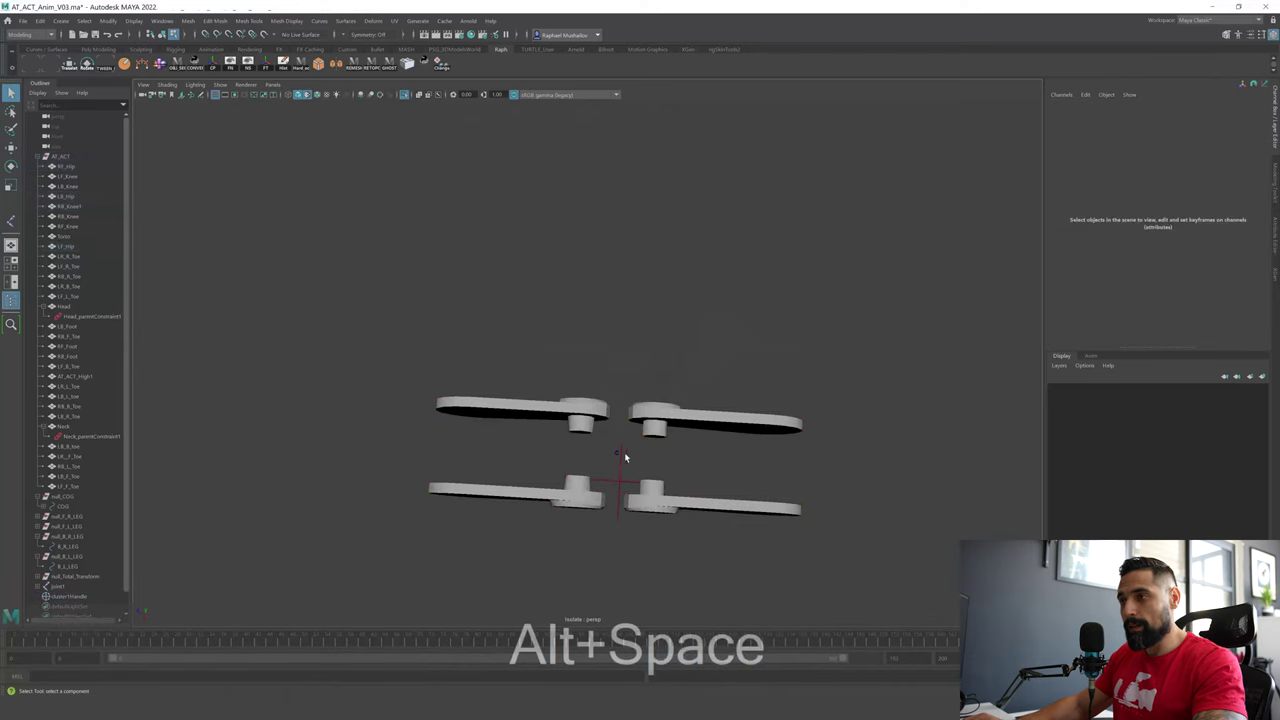
- Place a single joint snapped to the cluster centred between the four hip pieces
left_click_drag(624, 457, 595, 385, "alt")
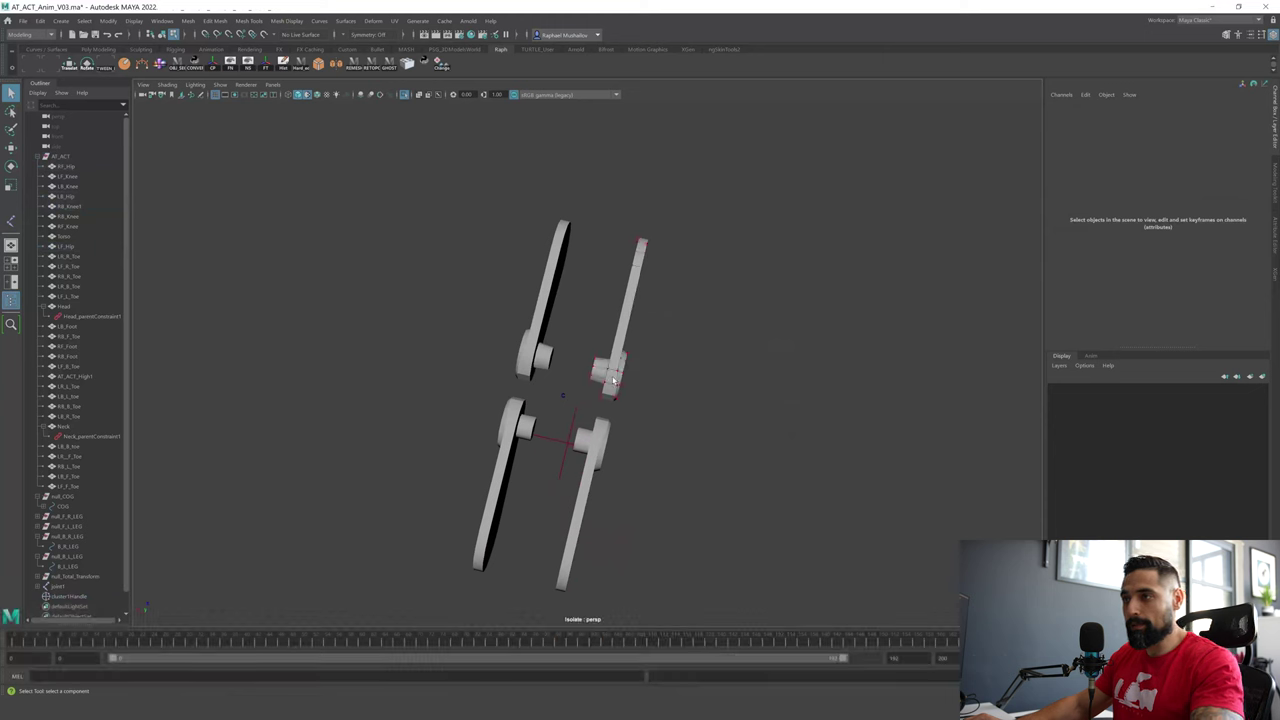
key("F8")
left_click(634, 400)
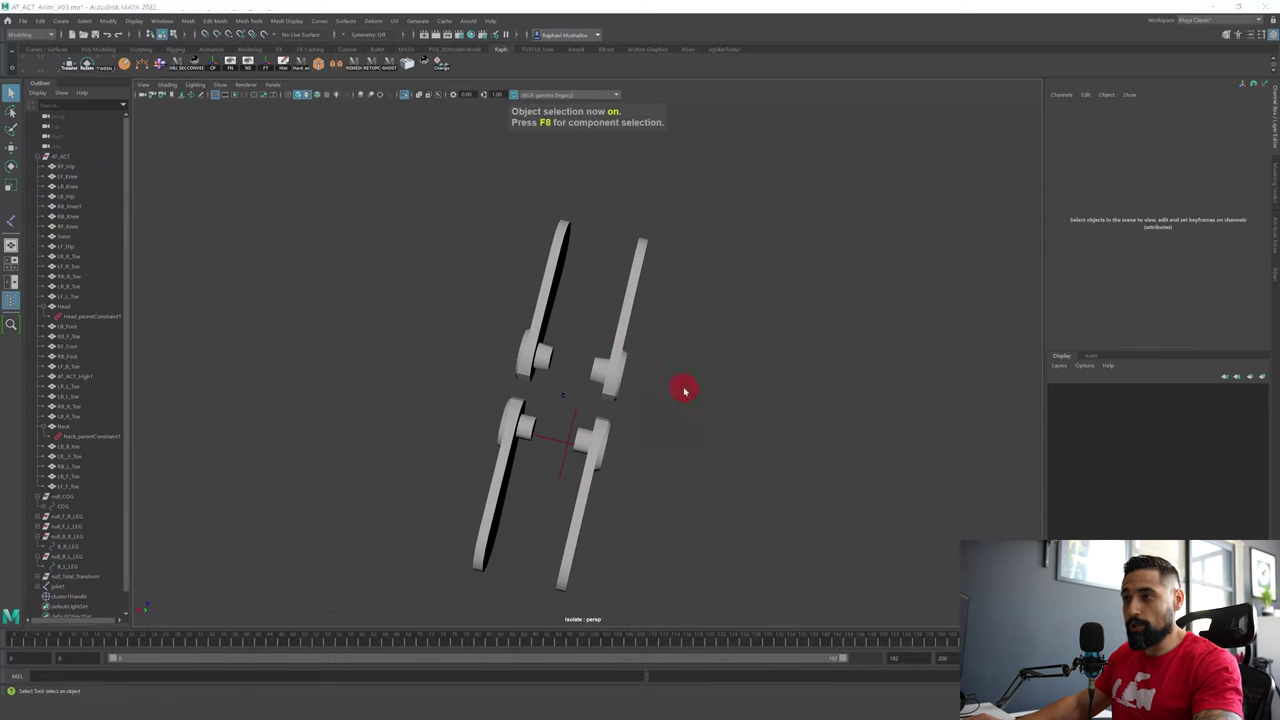
key("space")
left_click(640, 422)
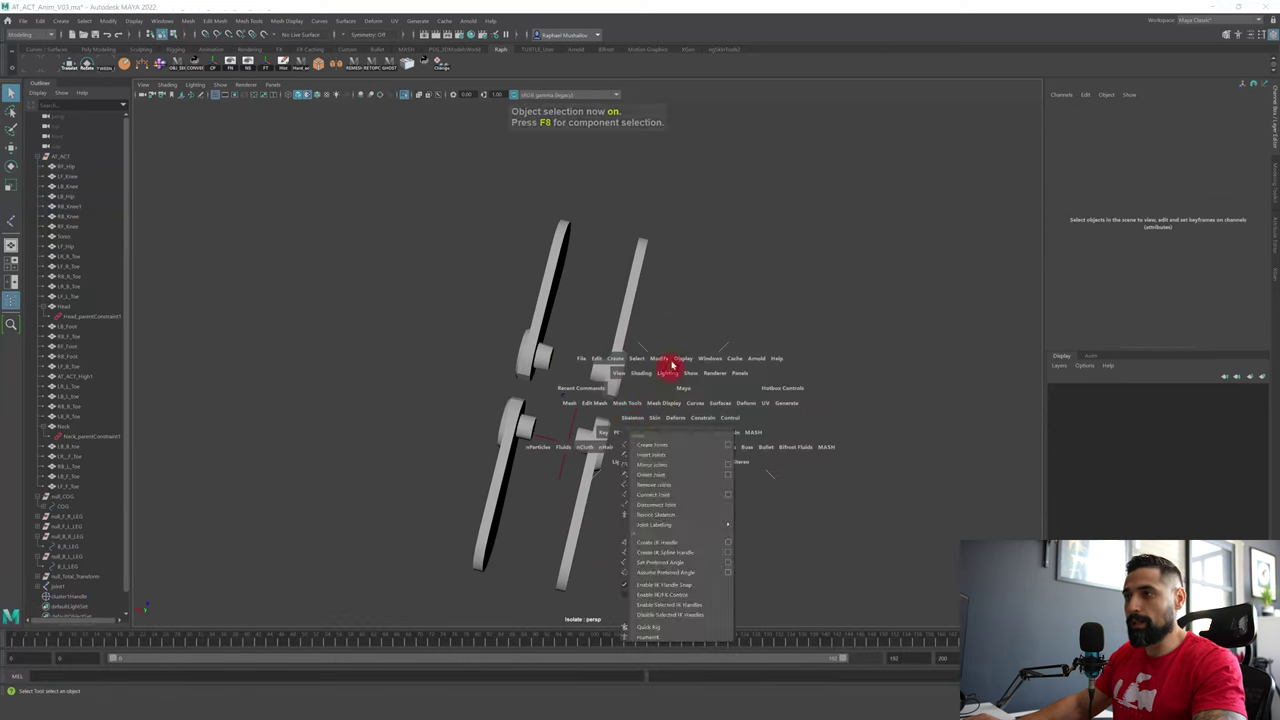
left_click(660, 444)
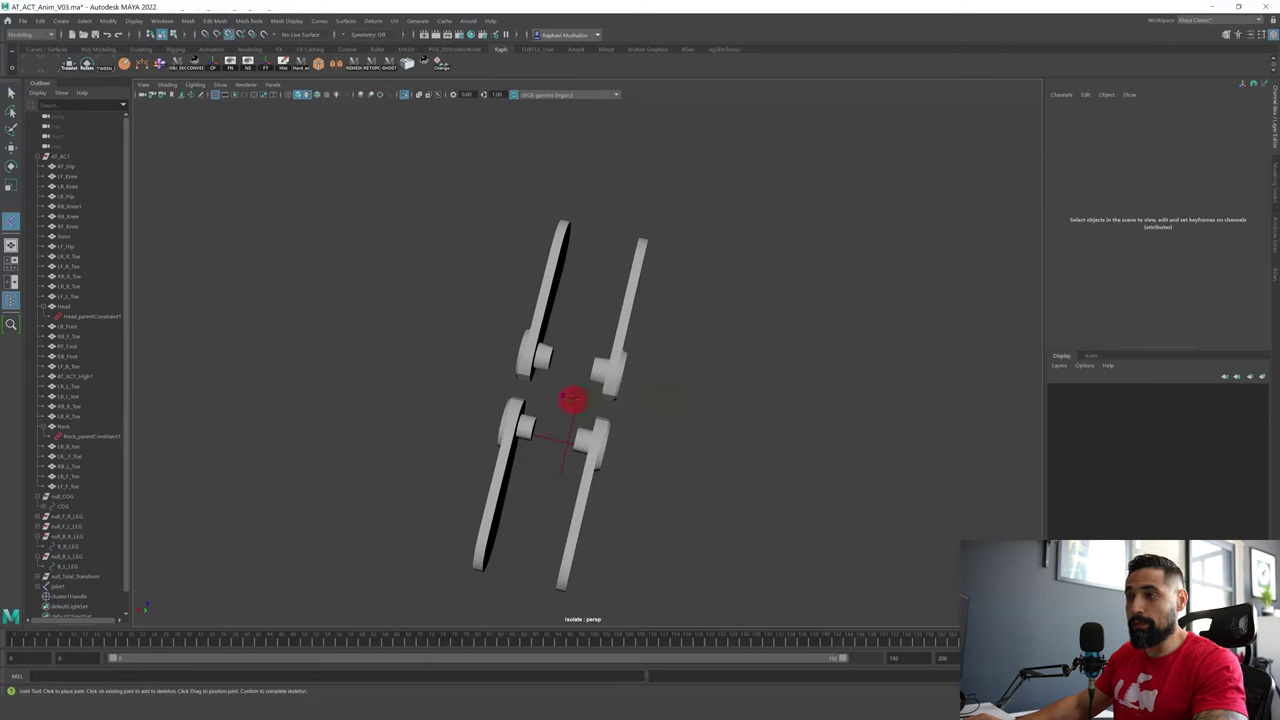
left_click(563, 398)
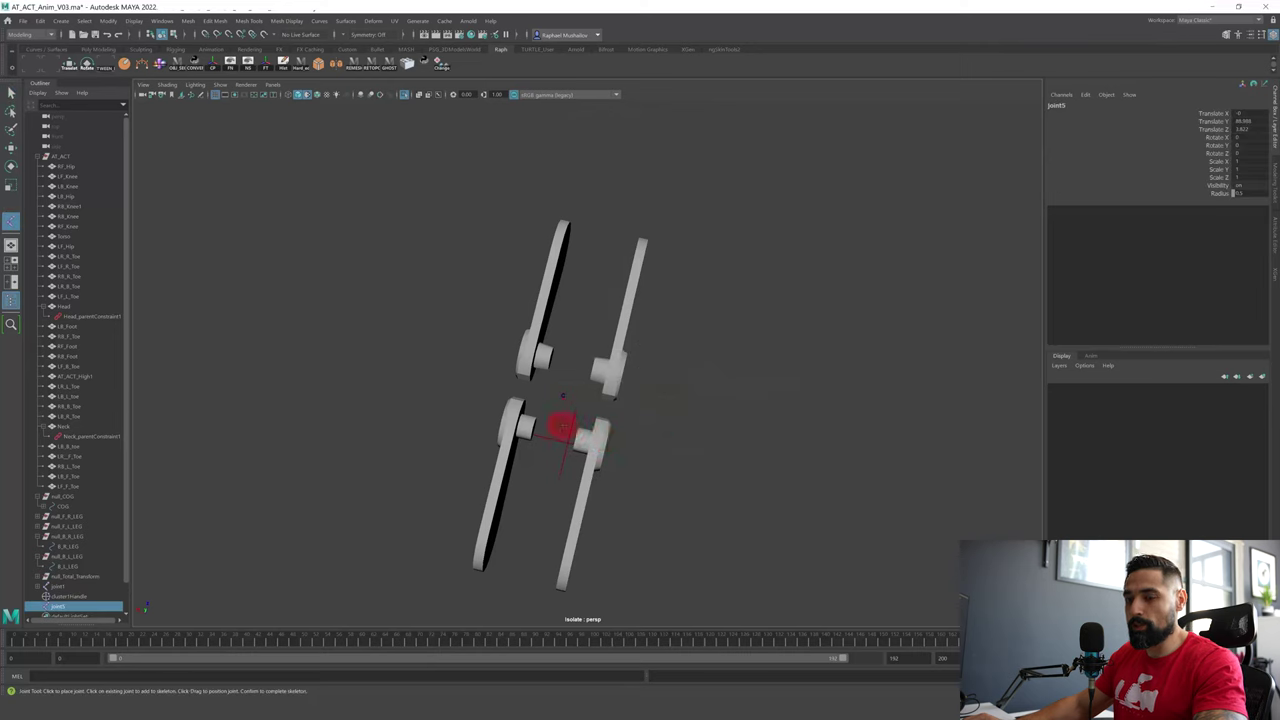
key("q")
- Isolate the leg joint chain with the new centre joint and remove the centre cluster handle
left_click(62, 592)
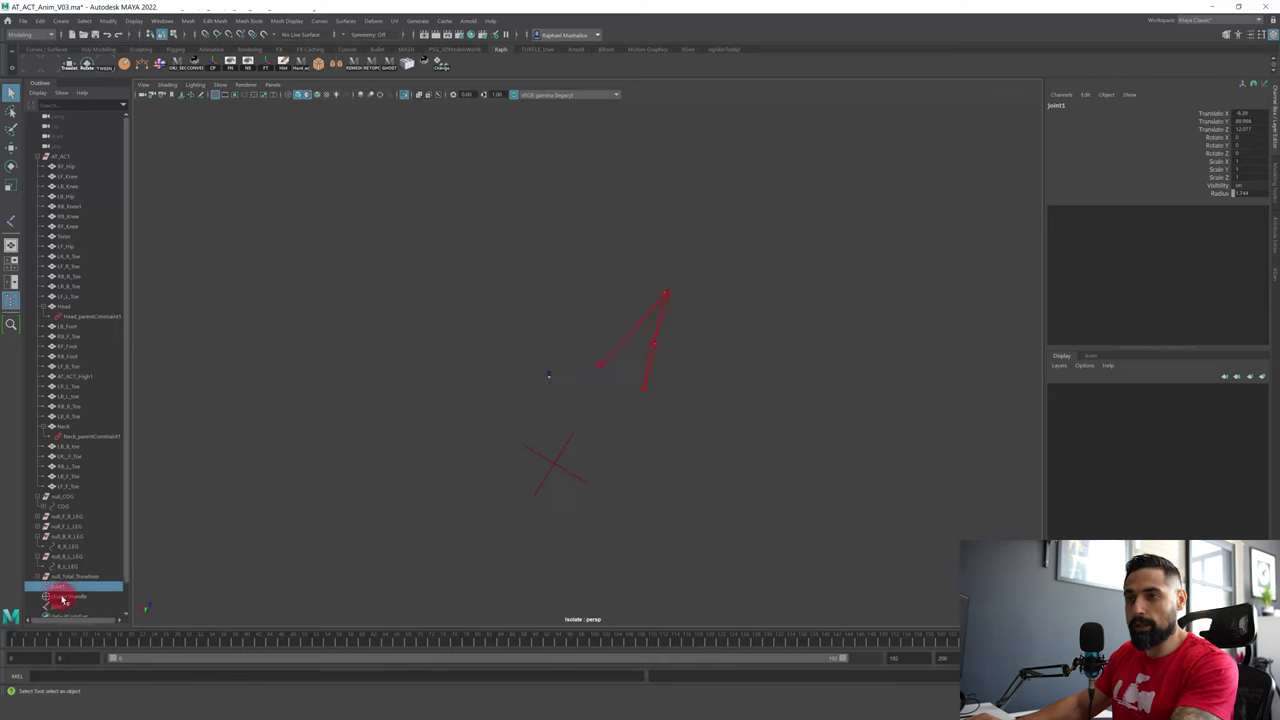
left_click(434, 514)
left_click(561, 414)
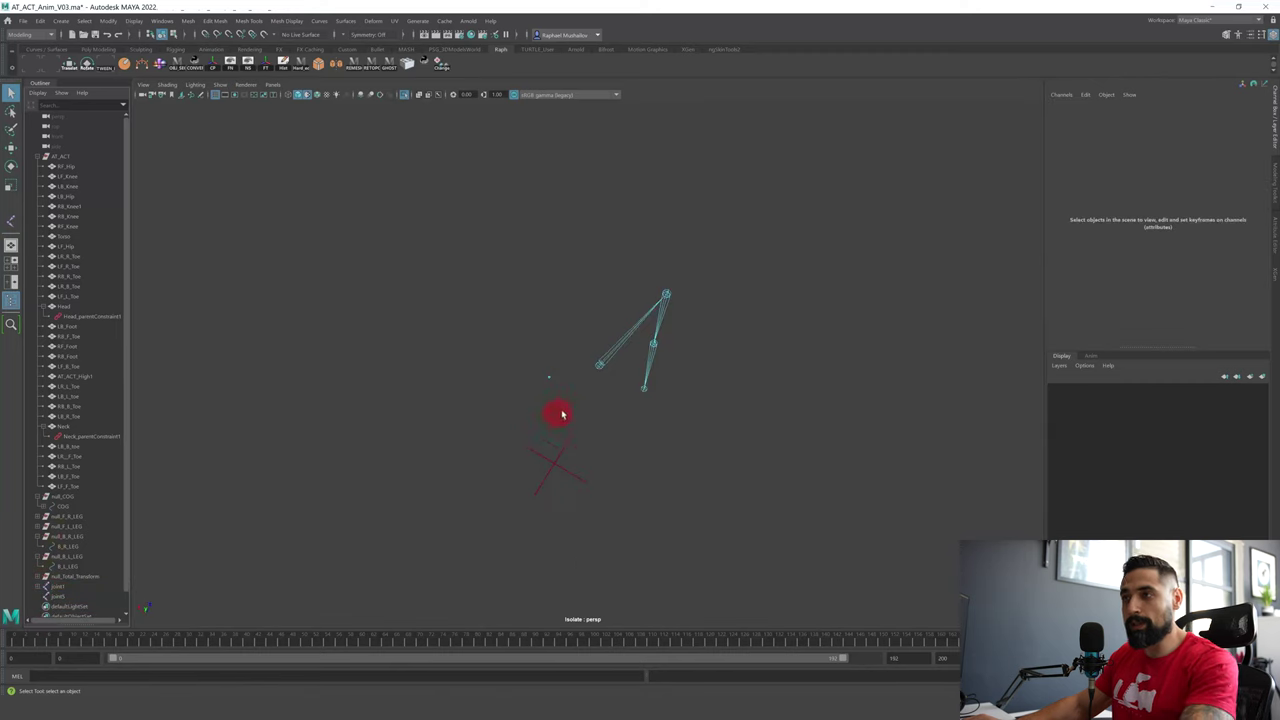
- Parent the leg joint chain under the centre joint placed between the four hips
left_click(600, 372)
left_click_drag(597, 366, 588, 376, "alt")
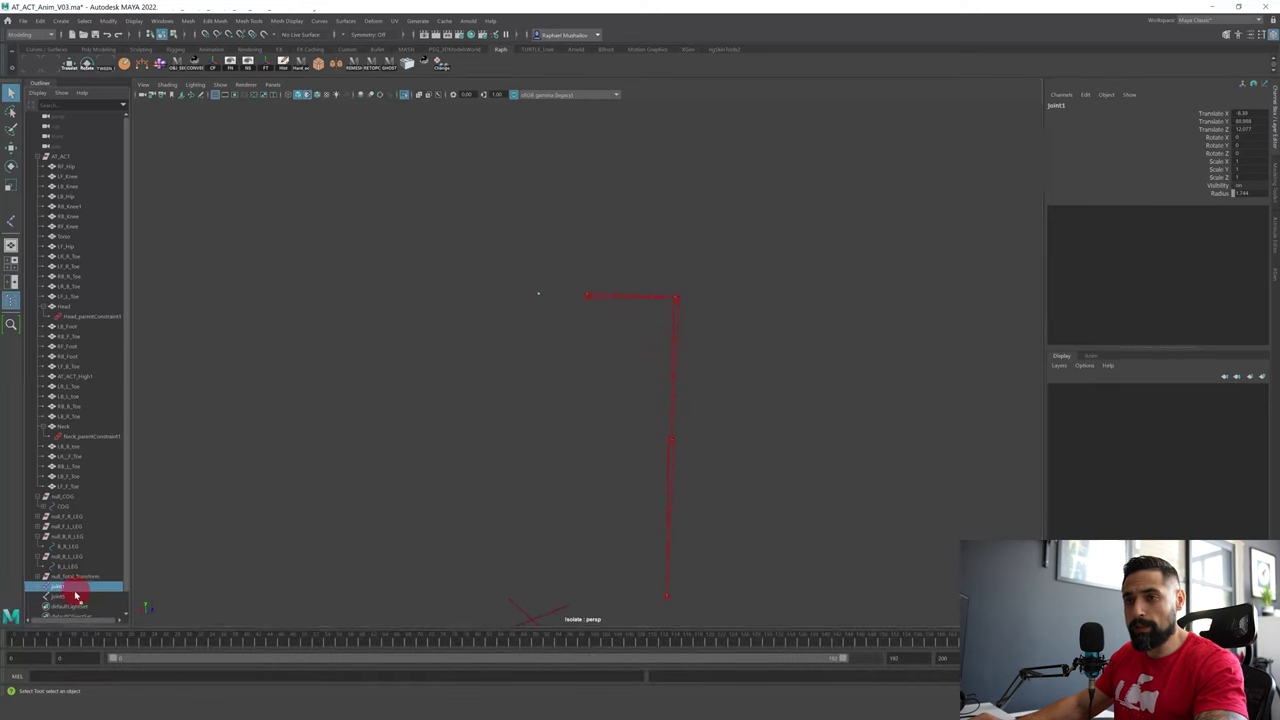
left_click_drag(83, 589, 70, 600)
left_click_drag(416, 530, 537, 356, "alt")
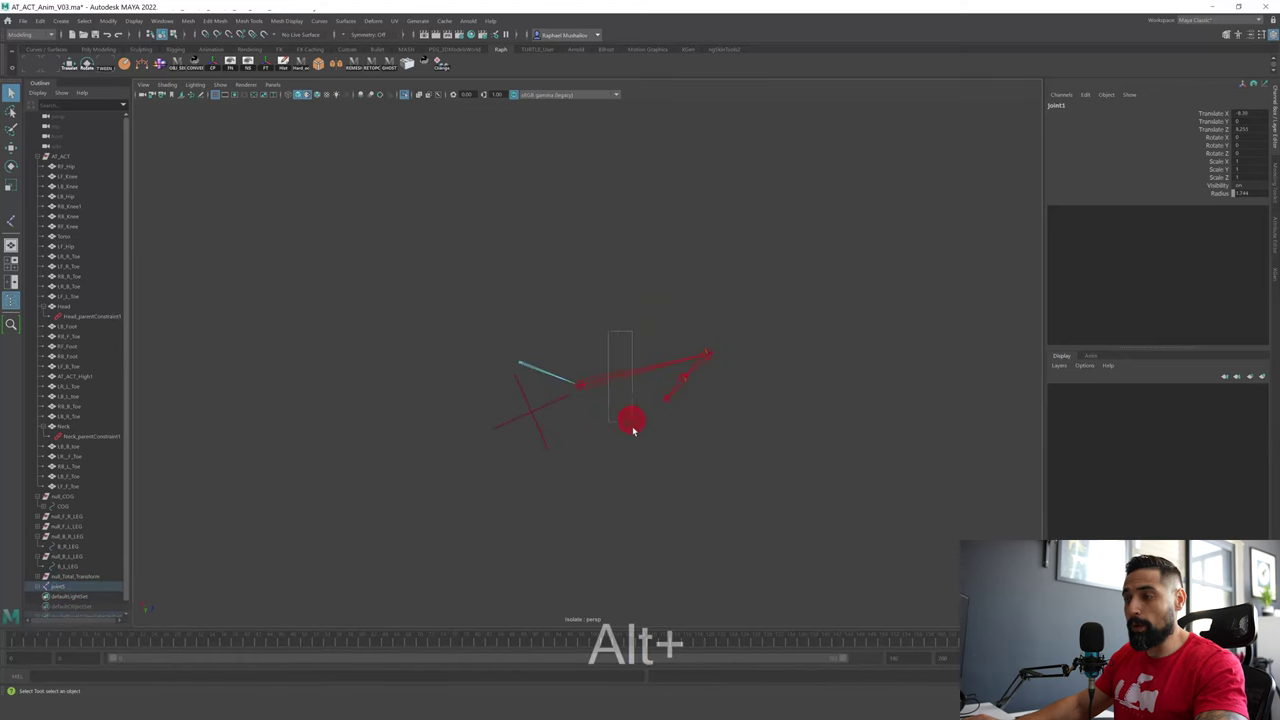
left_click_drag(633, 431, 634, 432)
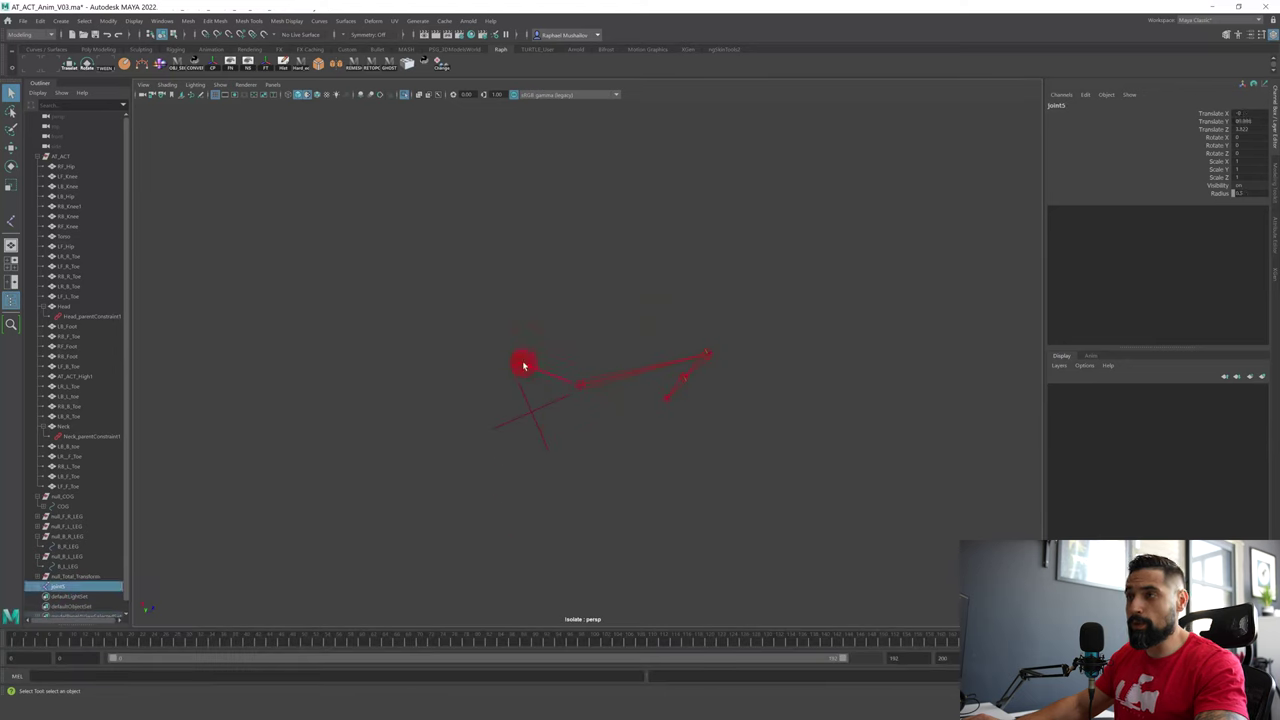
left_click_drag(467, 382, 596, 301, "alt")
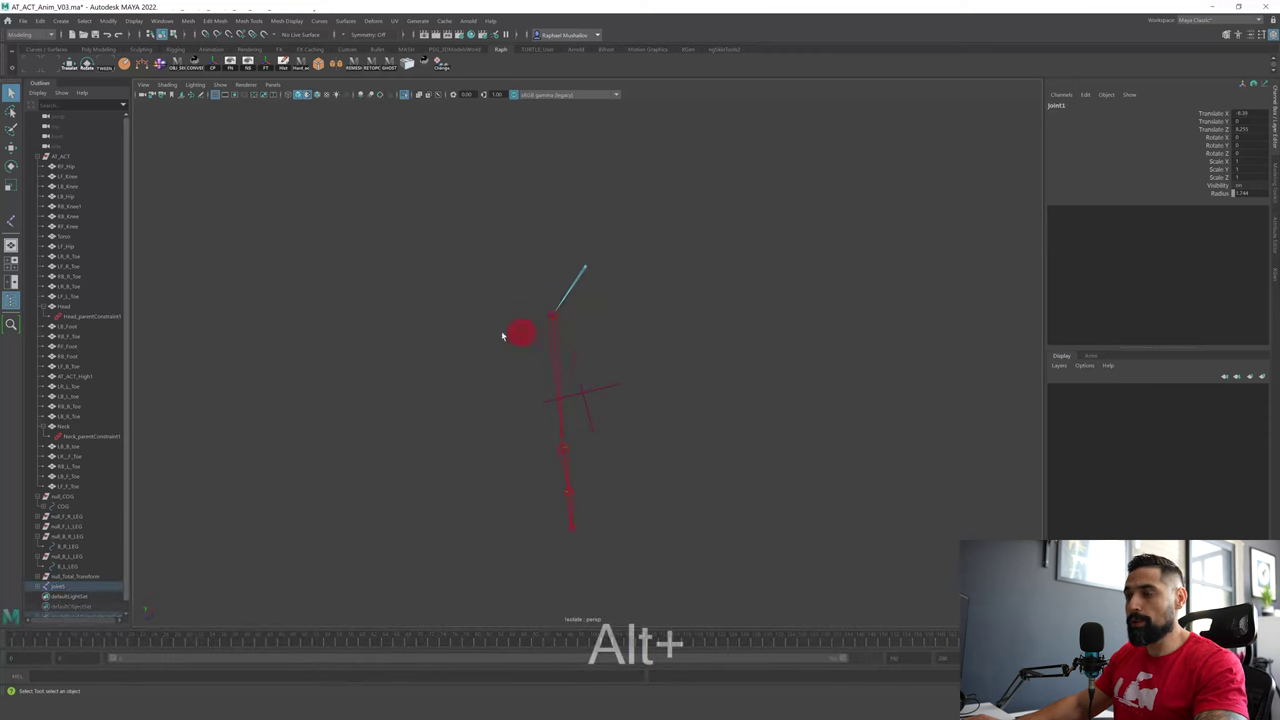
- Inspect the parented leg chain against the full walker and in the expanded joint hierarchy
key("ctrl+1")
scroll(671, 360, "down", 3)
left_click_drag(671, 360, 486, 372, "alt")
key("ctrl+1")
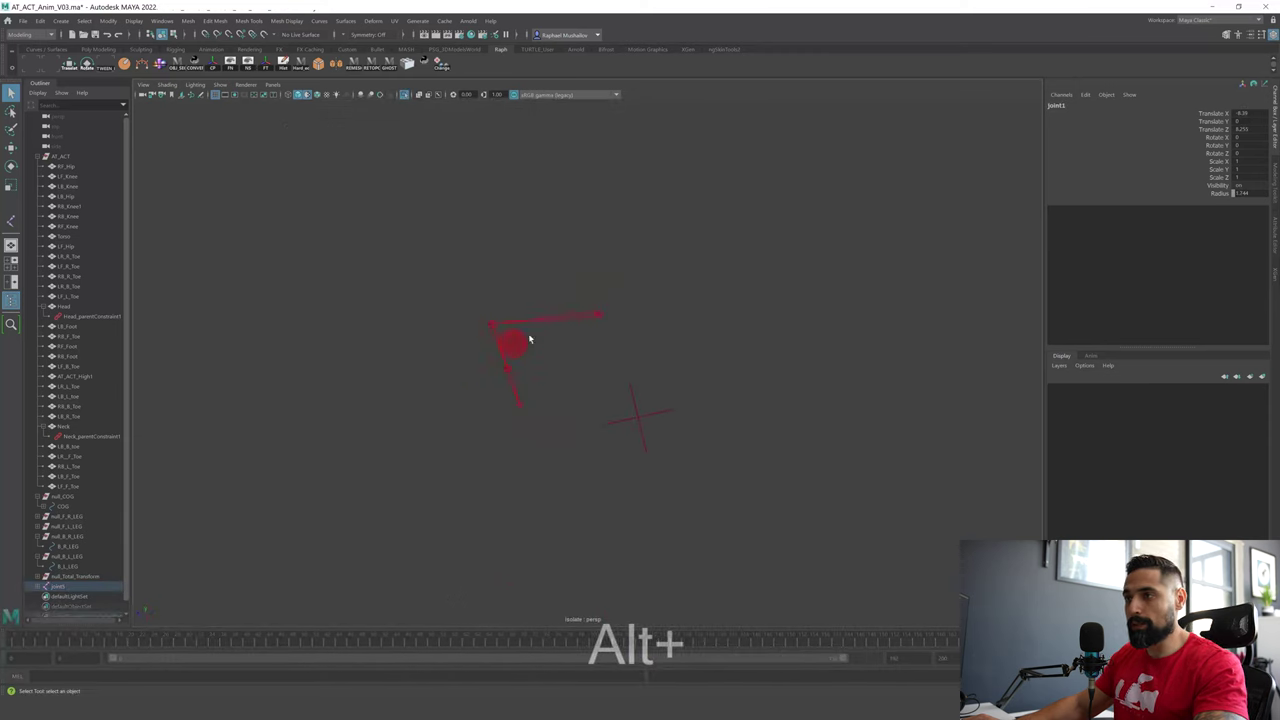
left_click(103, 572, "ctrl")
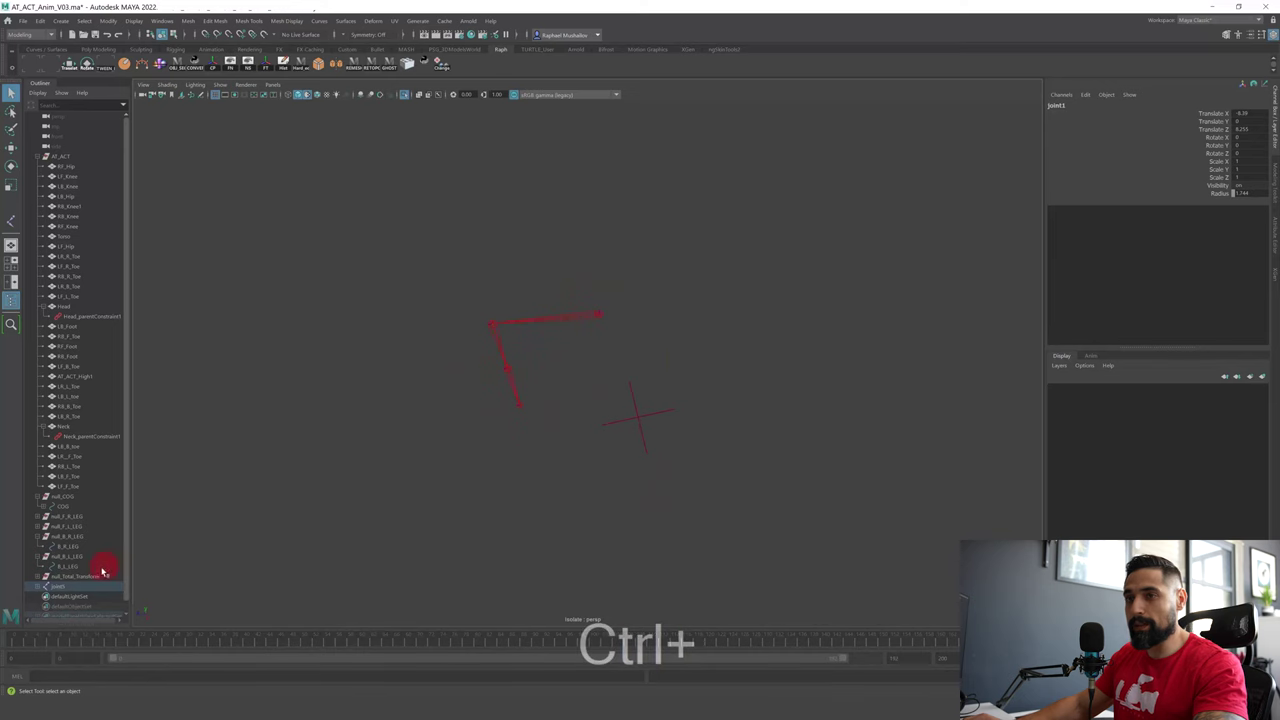
left_click(40, 588)
key("ctrl+1")
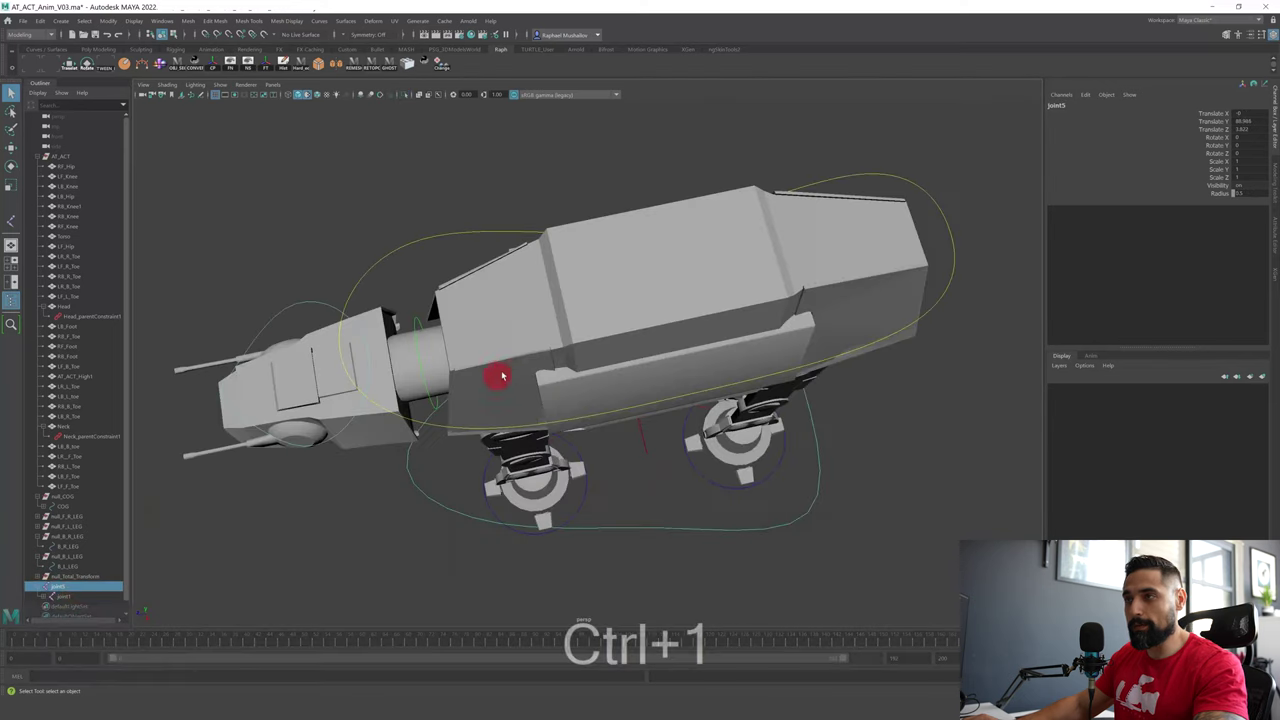
- Isolate the skeleton and mirror the front right leg chain across XY with the Behavior function to make the rear leg
key("ctrl+1")
left_click(557, 314)
left_click_drag(557, 289, 686, 440, "alt")
key("space")
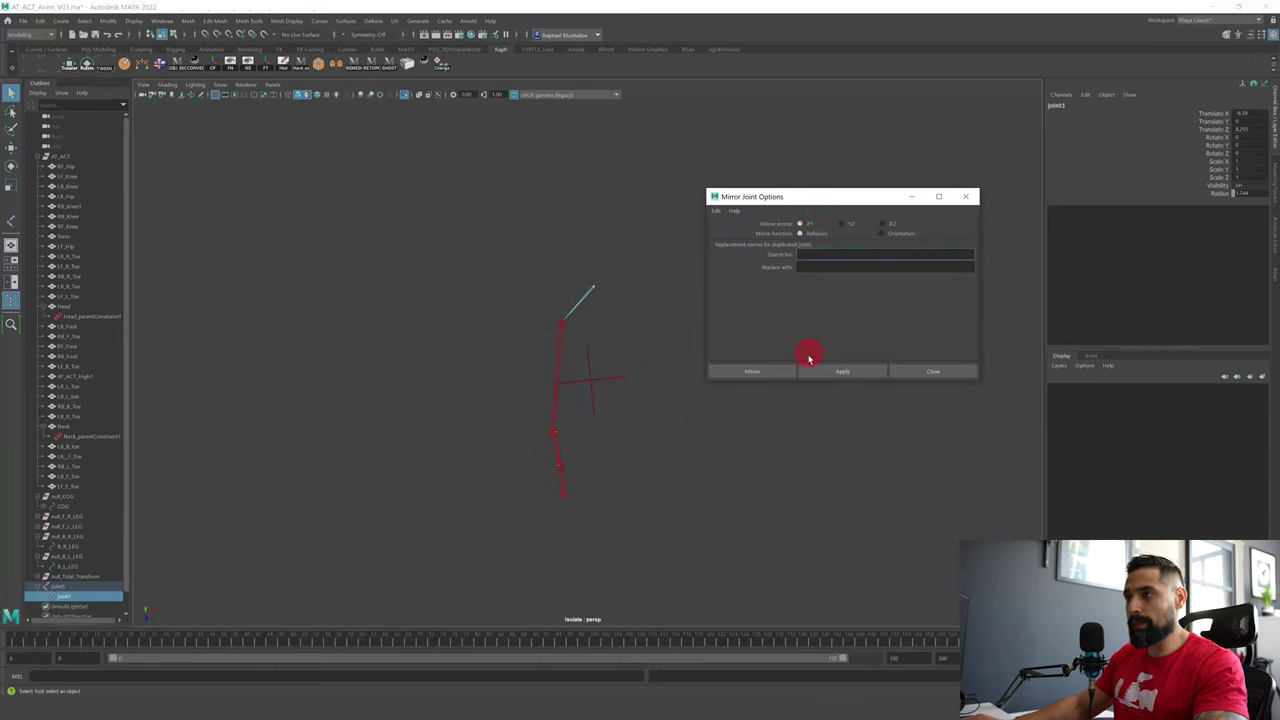
left_click(805, 376)
left_click_drag(803, 386, 630, 360, "alt")
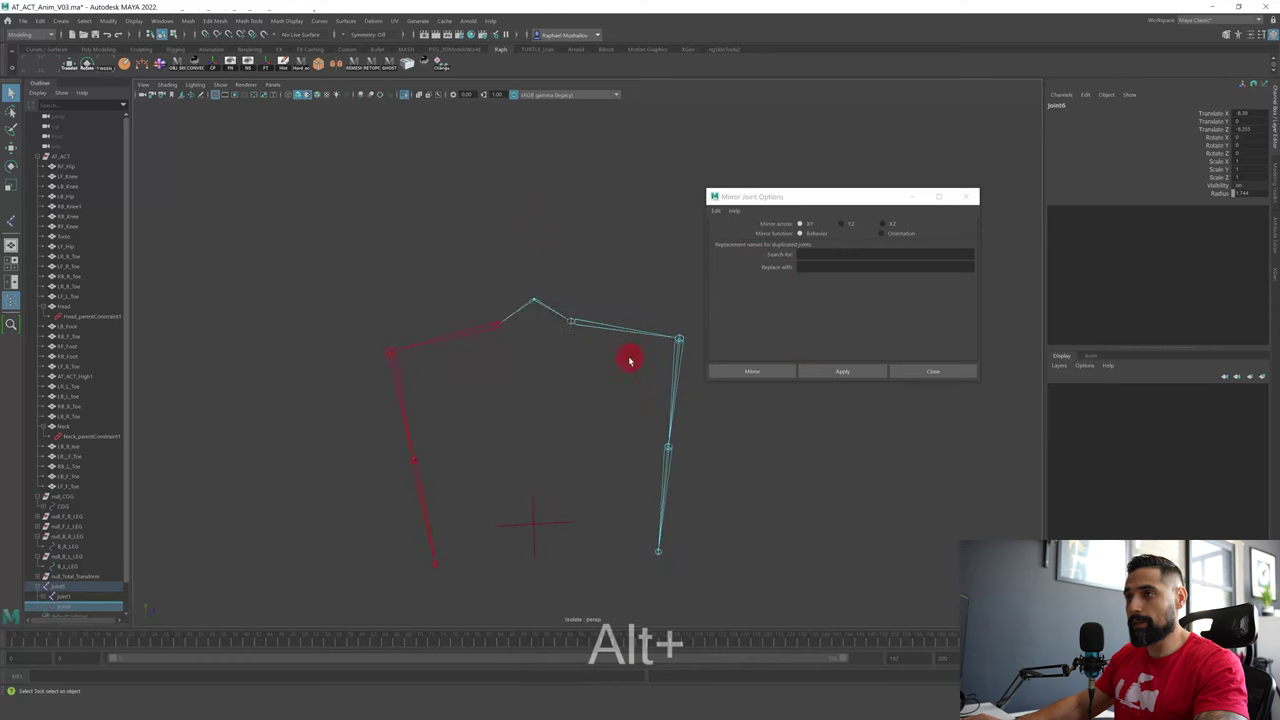
- Mirror the rear and front right leg chains across YZ with the Behavior function and bring back the full model
left_click(592, 363)
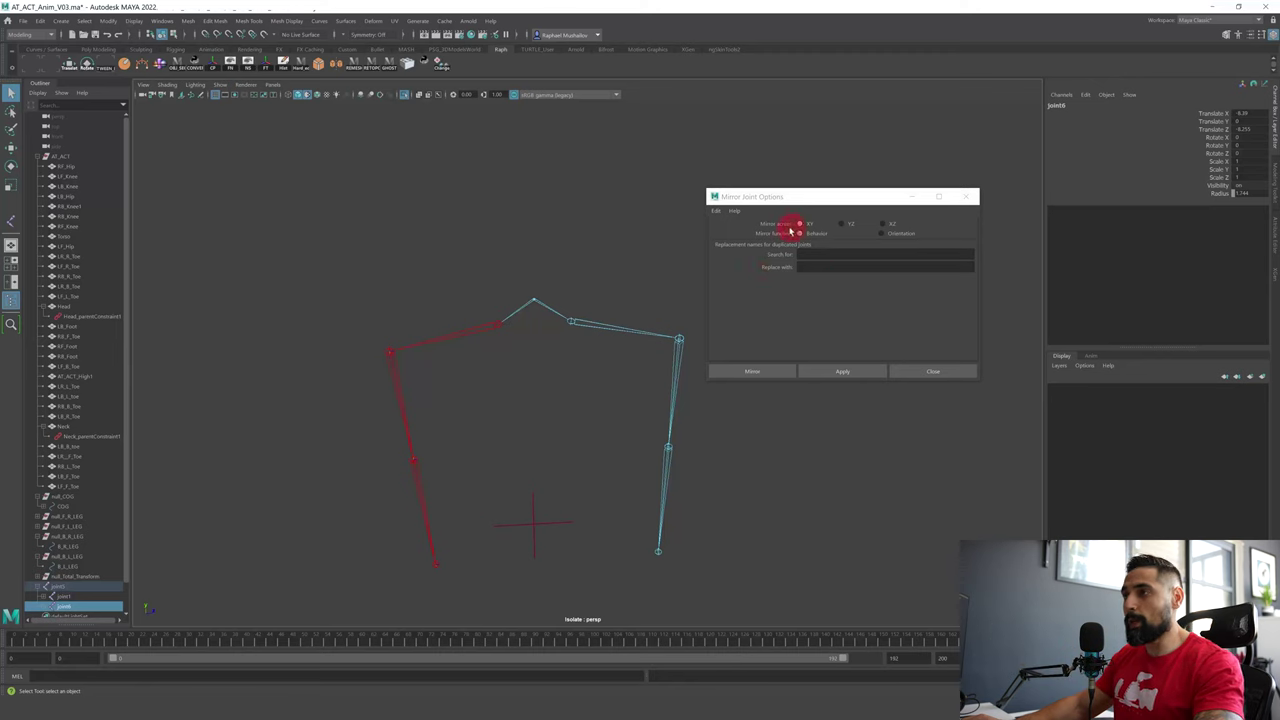
left_click(841, 224)
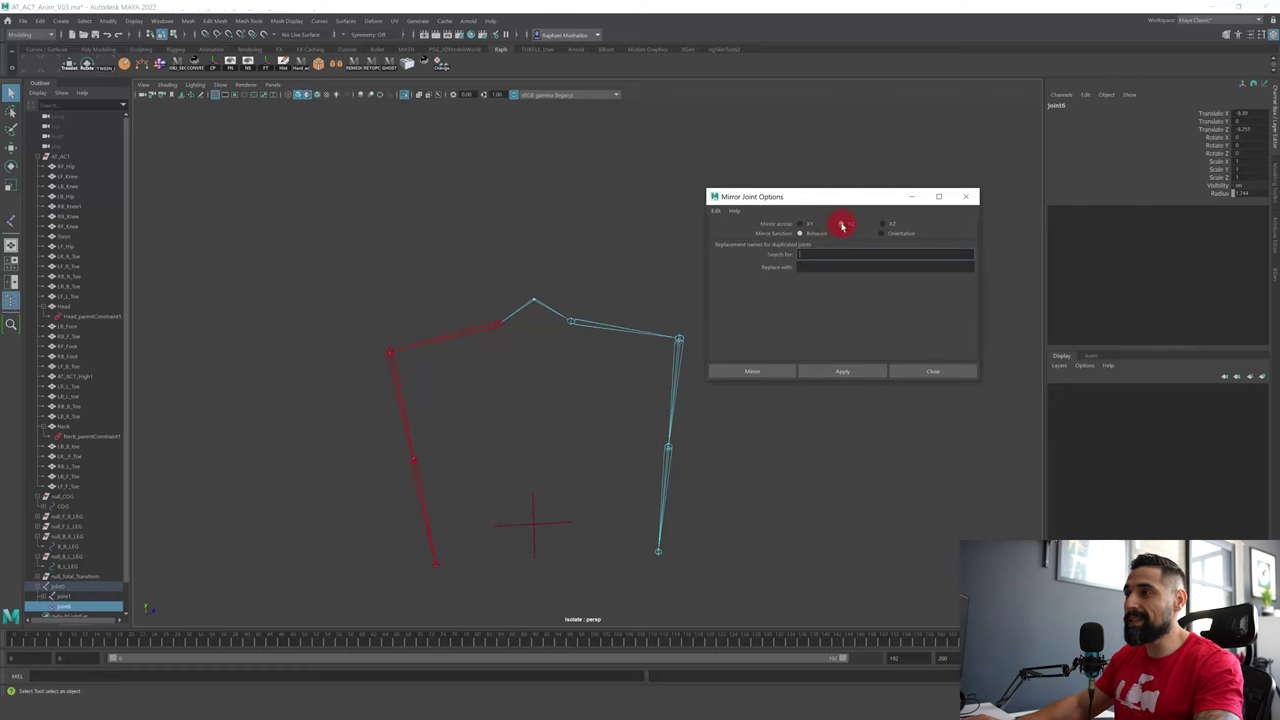
left_click(843, 372)
left_click(598, 329)
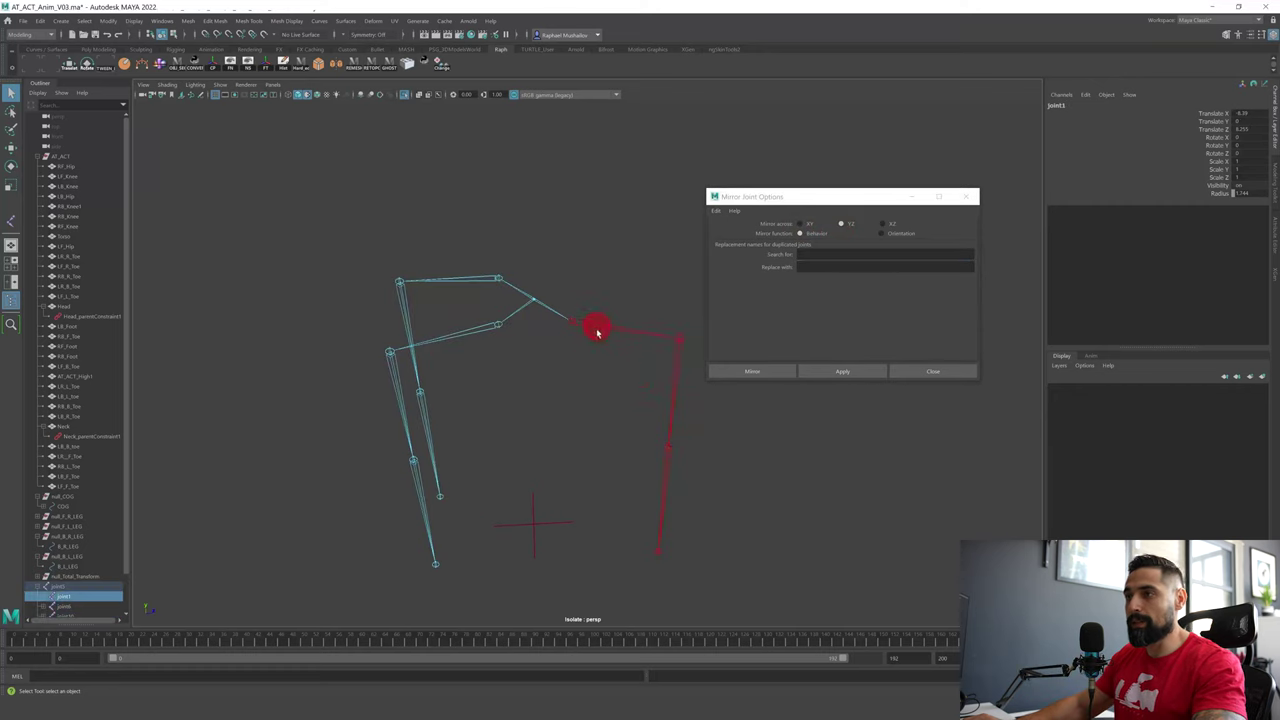
left_click(848, 372)
left_click_drag(646, 431, 523, 437, "alt")
key("alt+ctrl+1")
left_click(905, 372)
left_click_drag(909, 389, 273, 408, "alt")
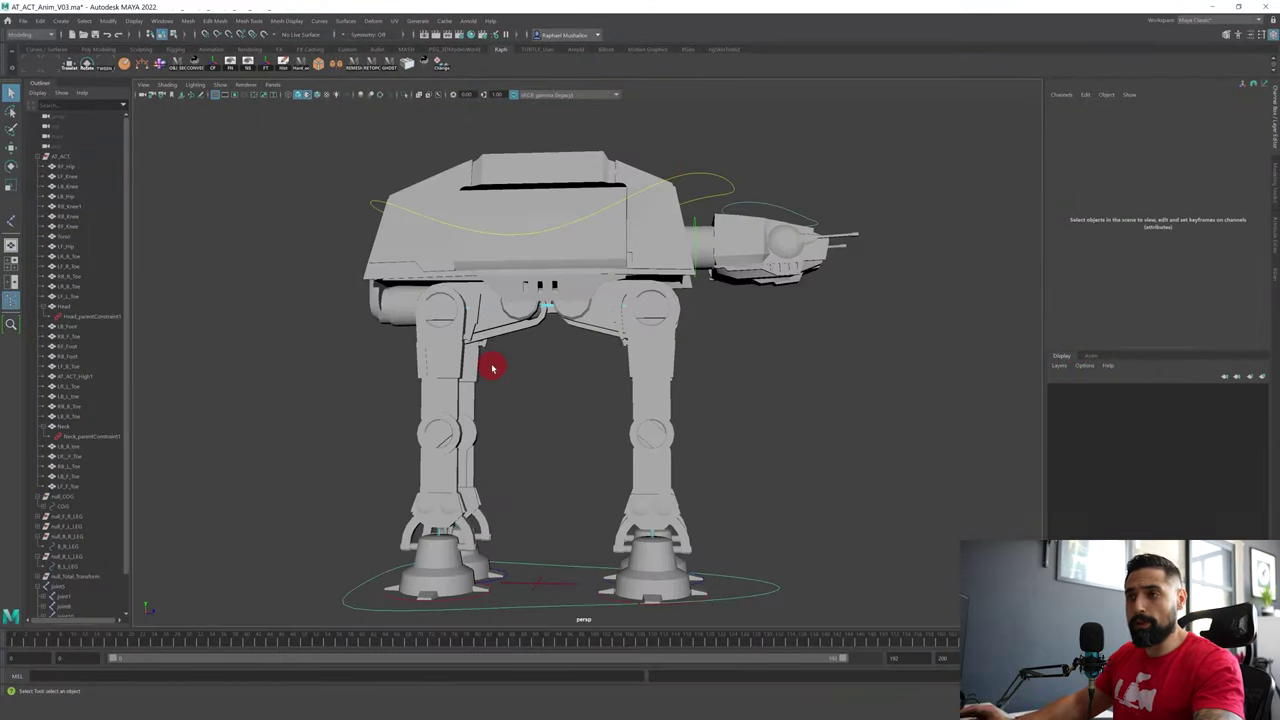
- Rename the root centre joint as Base_Joint
scroll(98, 535, "down", 2)
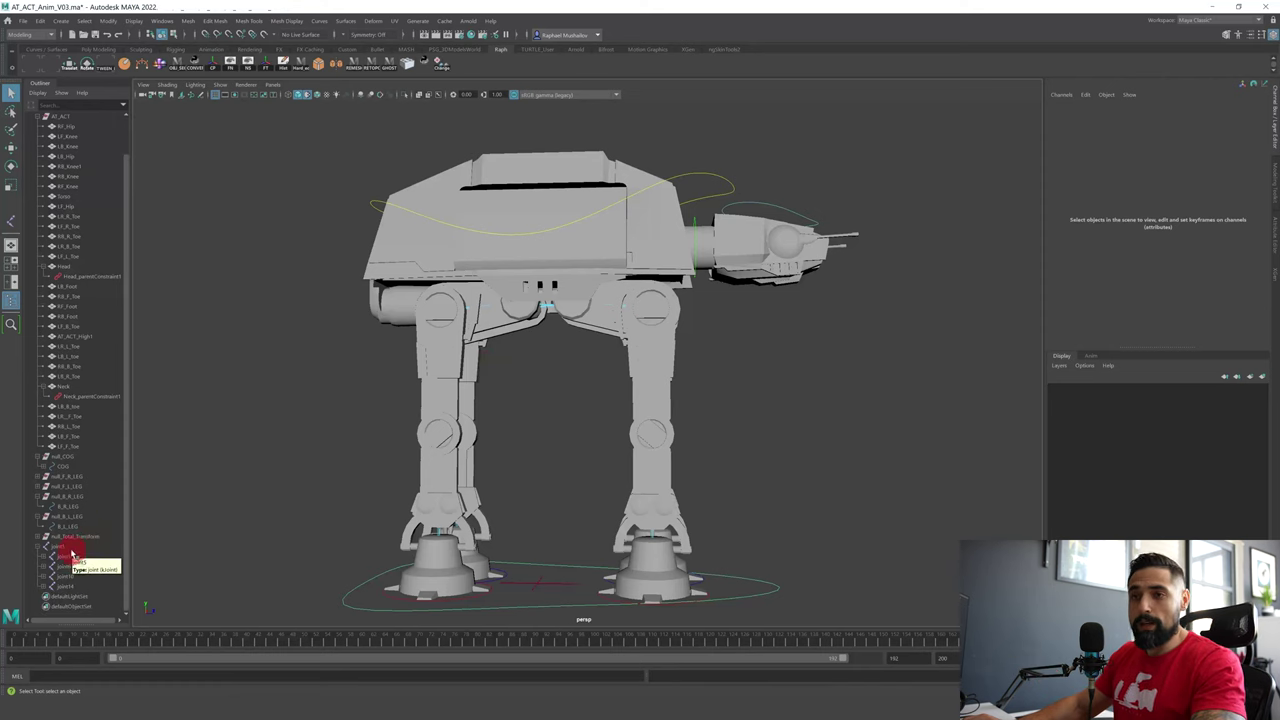
left_click(72, 547)
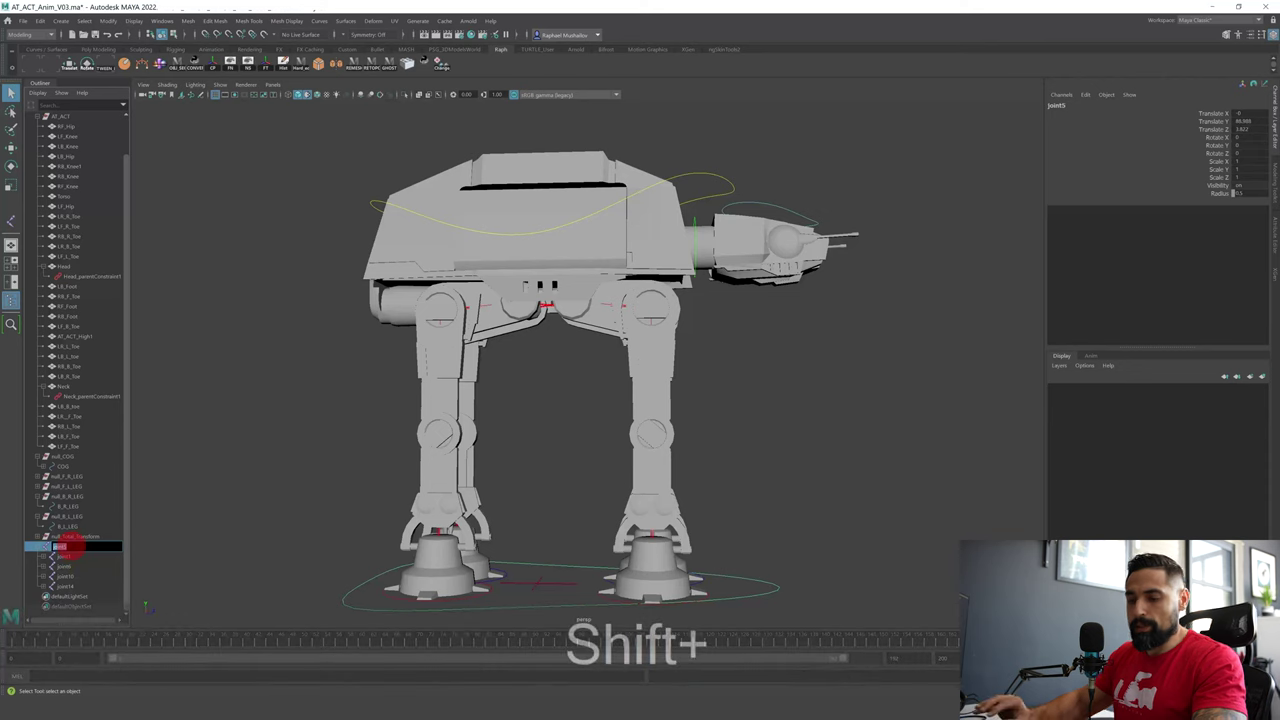
type("Base")
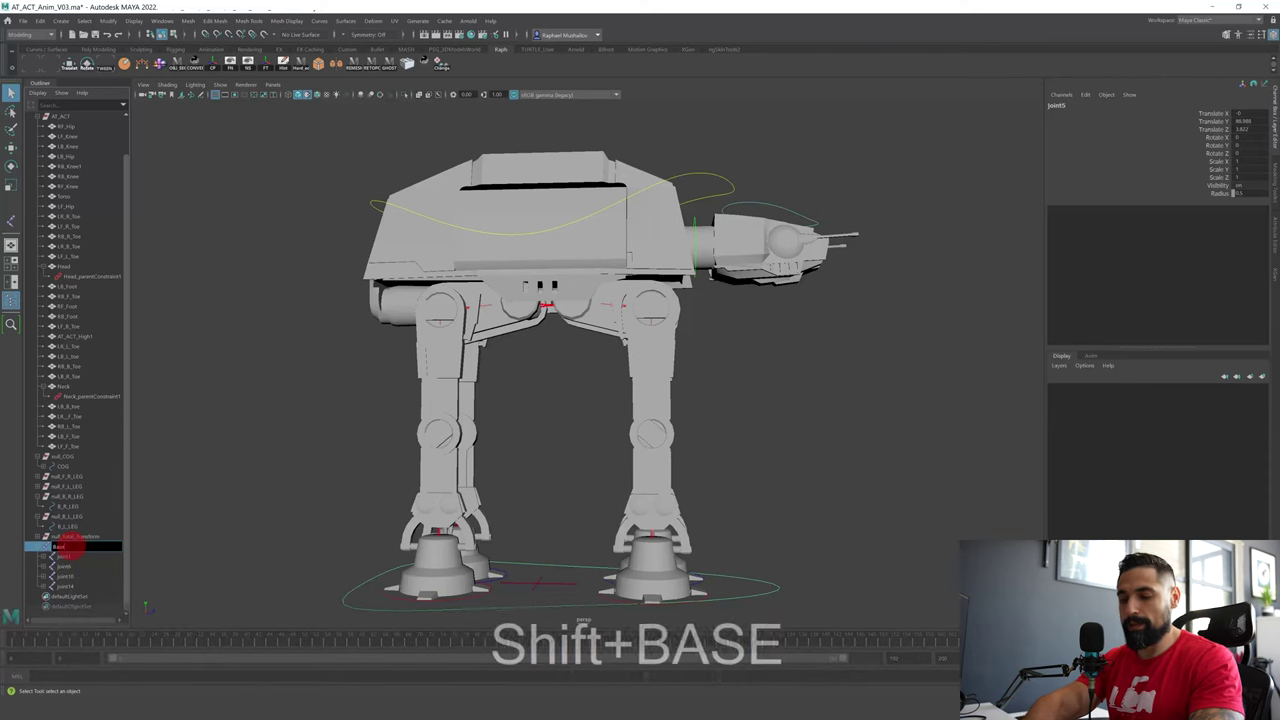
type("_joint")
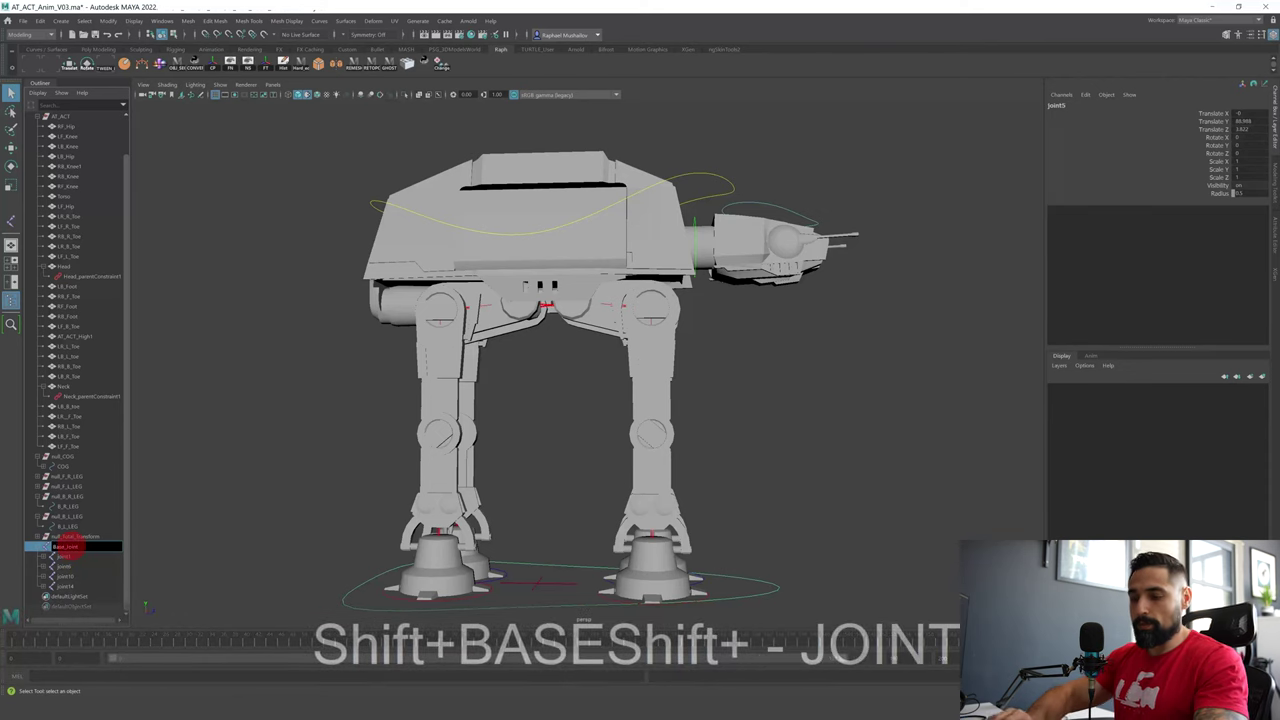
key("Return")
- Parent Base_Joint with its four leg chains under the COG control curve
key("ctrl+1")
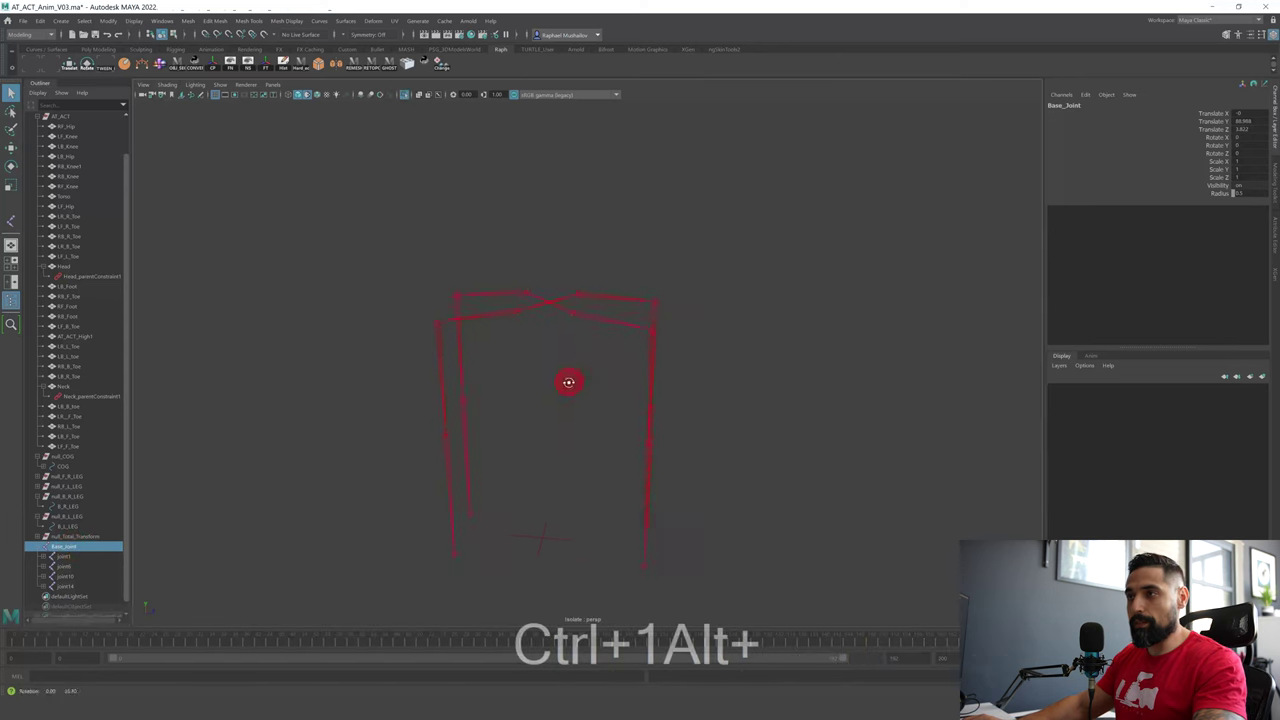
key("alt+w")
key("ctrl+z")
key("ctrl+1")
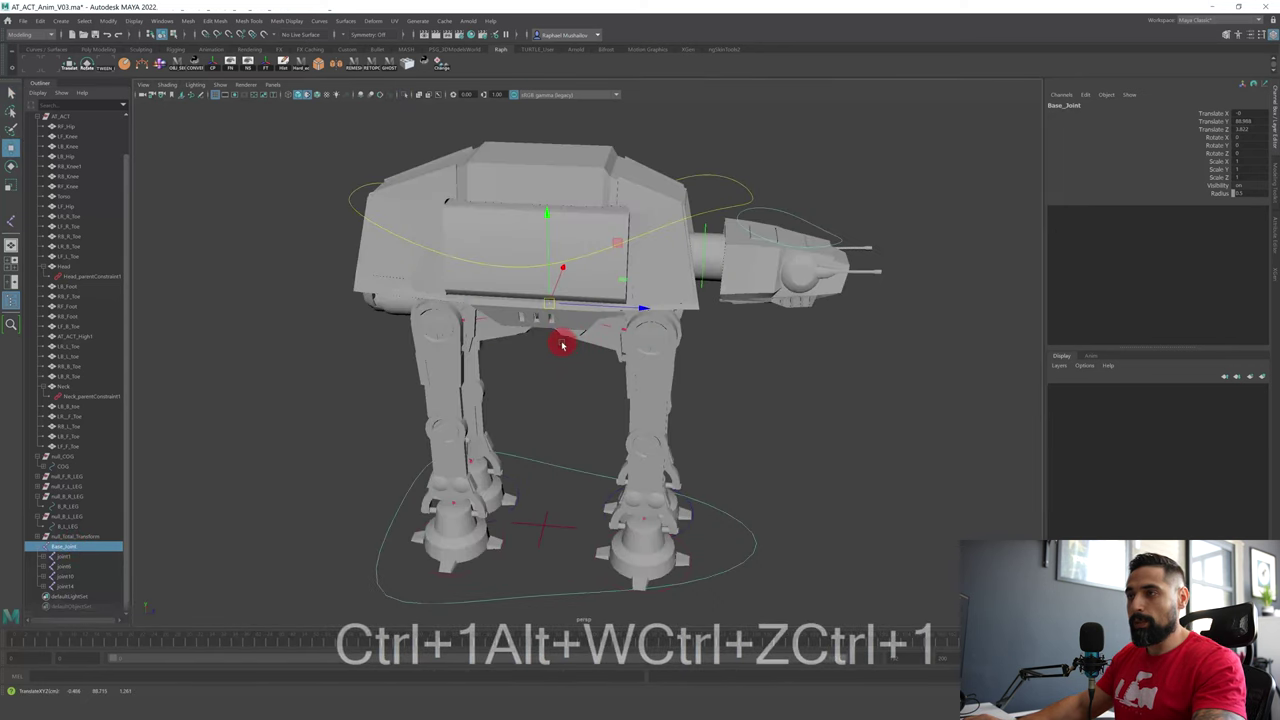
left_click_drag(573, 369, 586, 343, "alt")
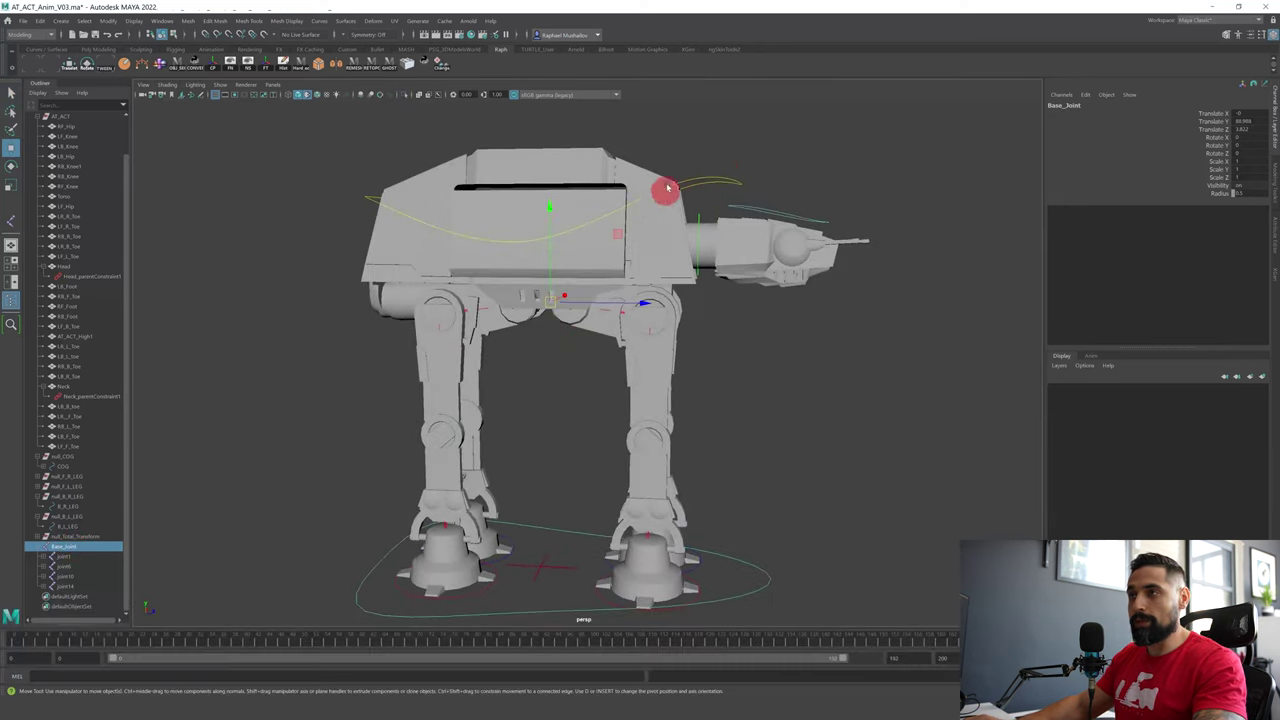
key("q")
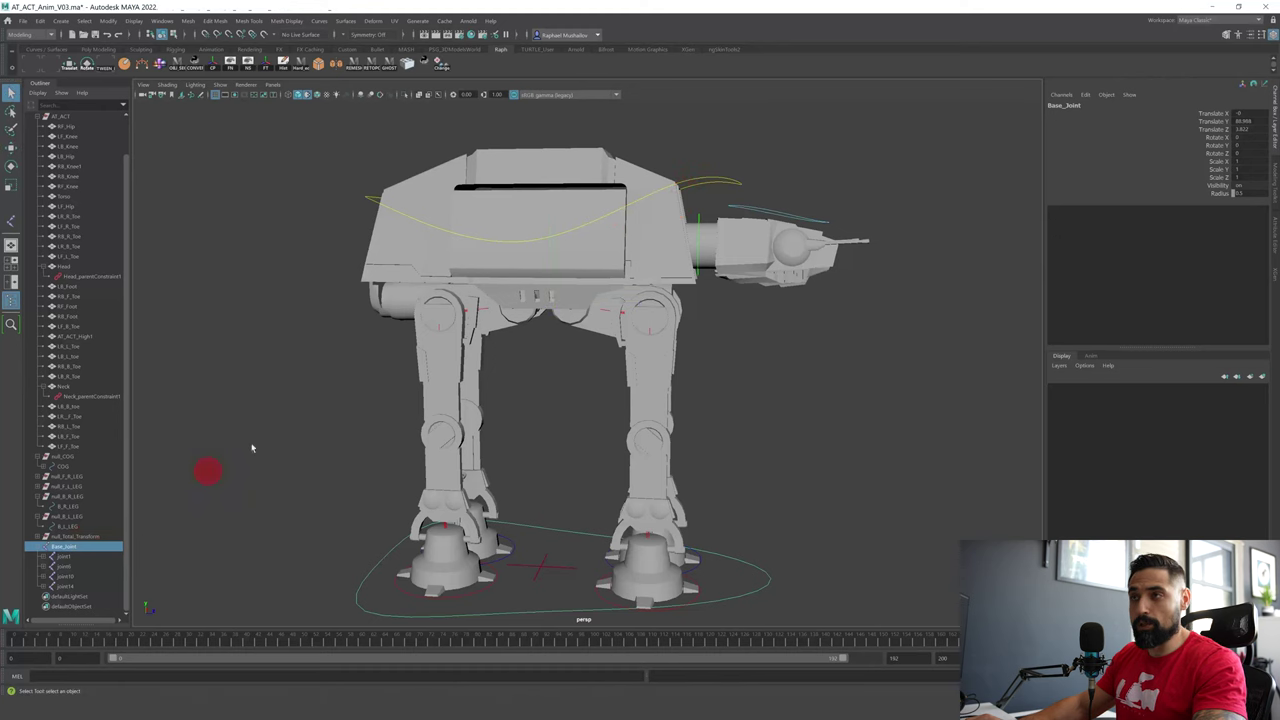
left_click(710, 187, "shift")
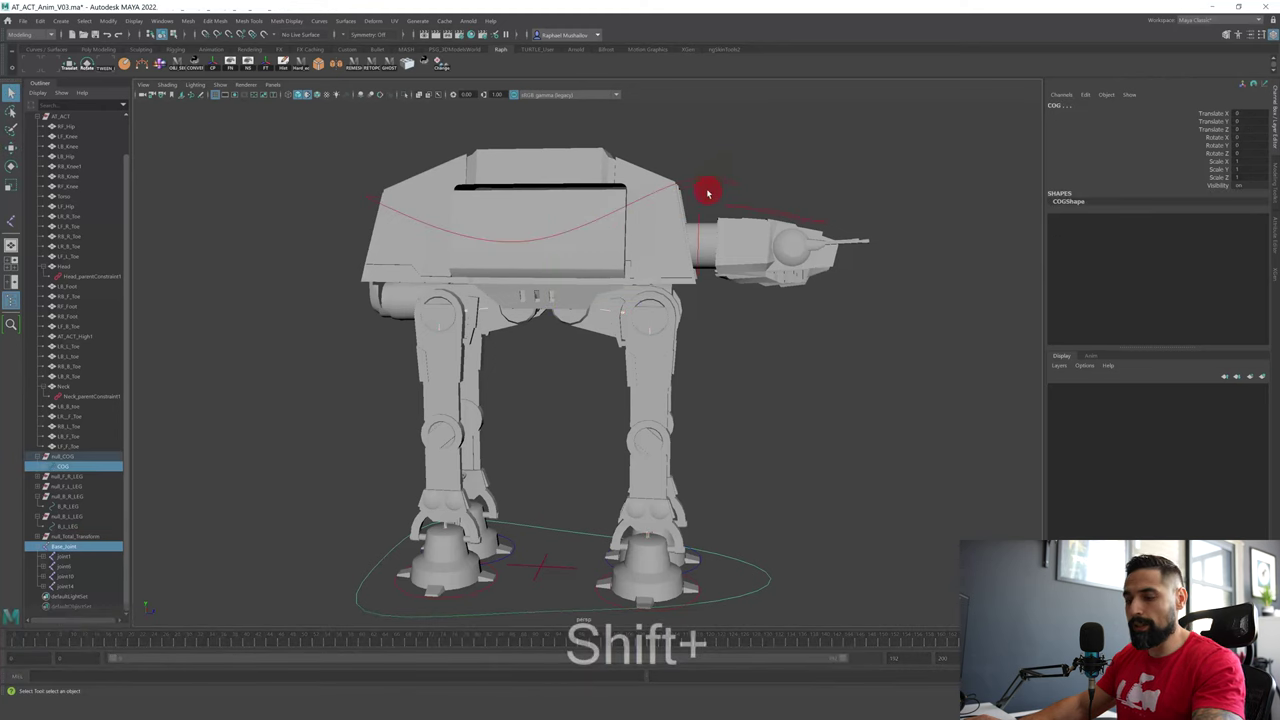
left_click(559, 385)
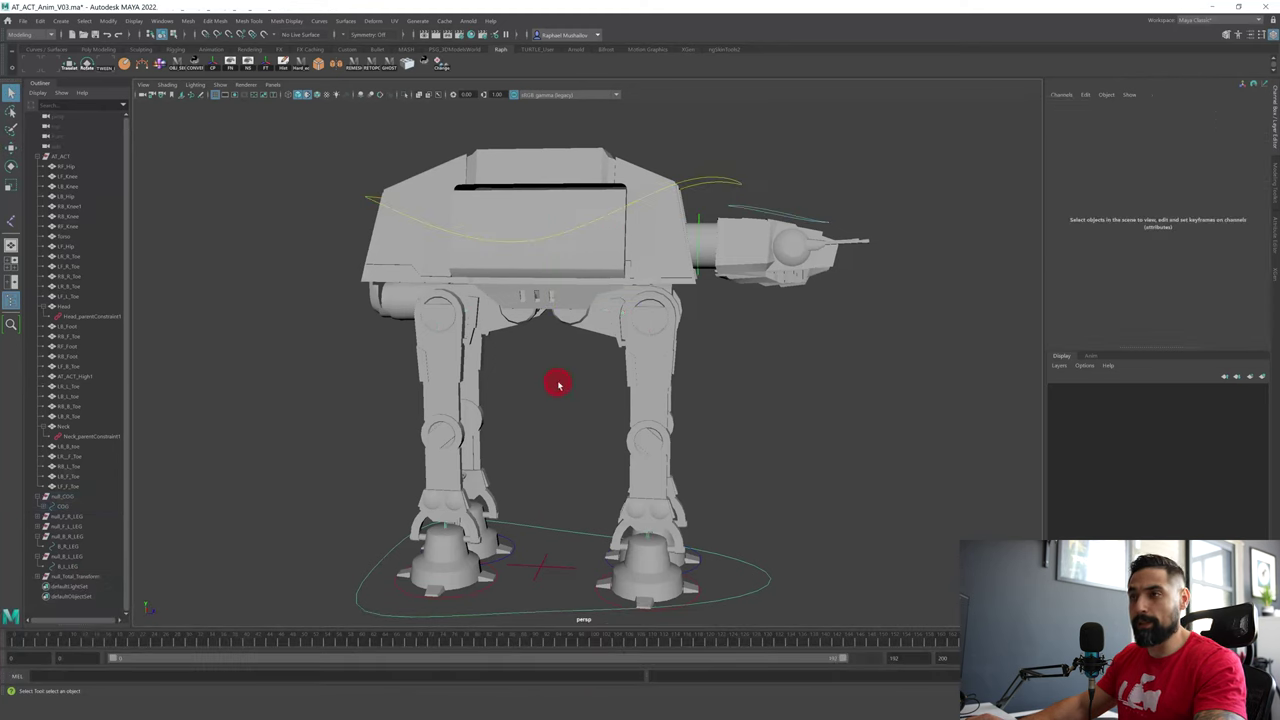
- Test the COG control by moving it freely away from the body, and undo the move
left_click(73, 507)
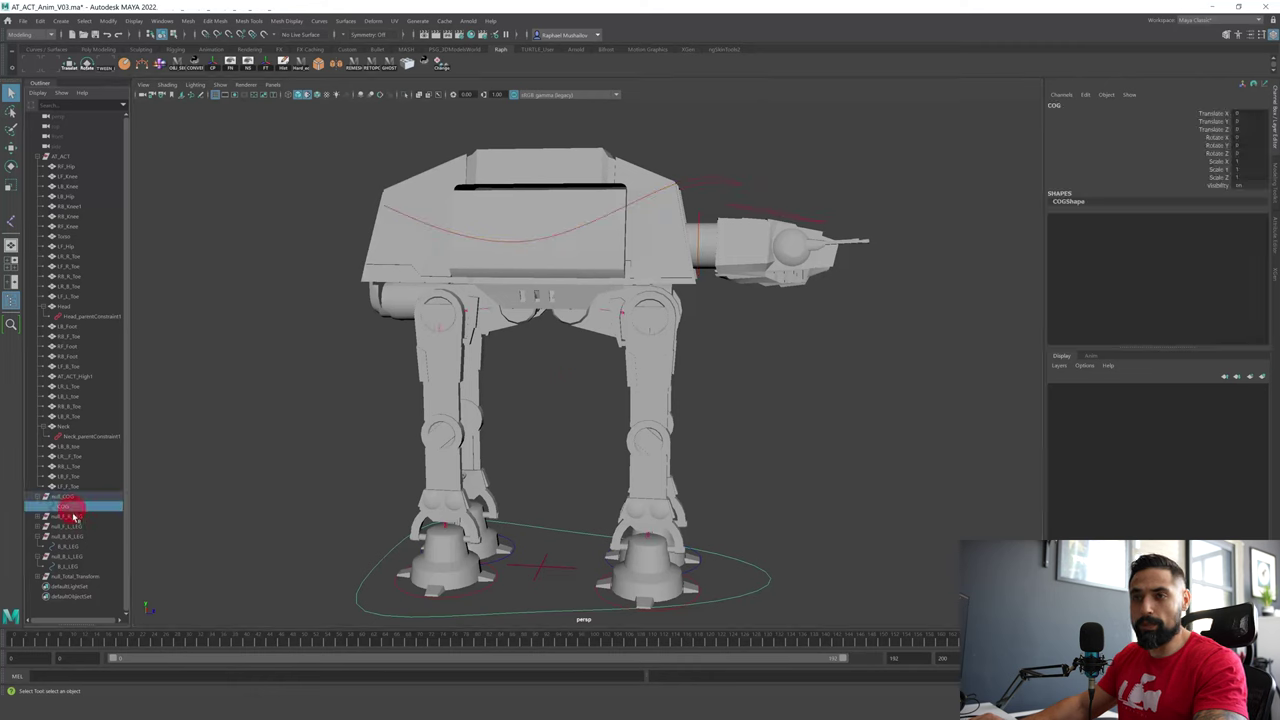
key("w")
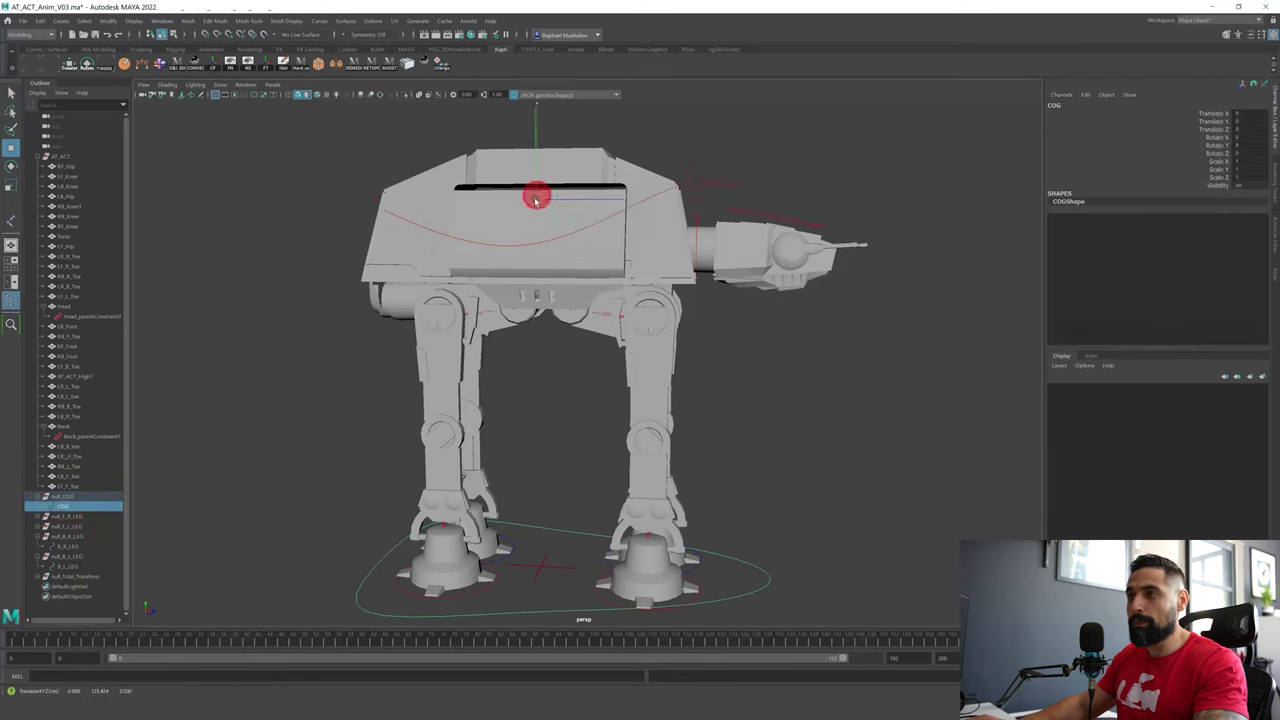
left_click_drag(534, 197, 722, 252)
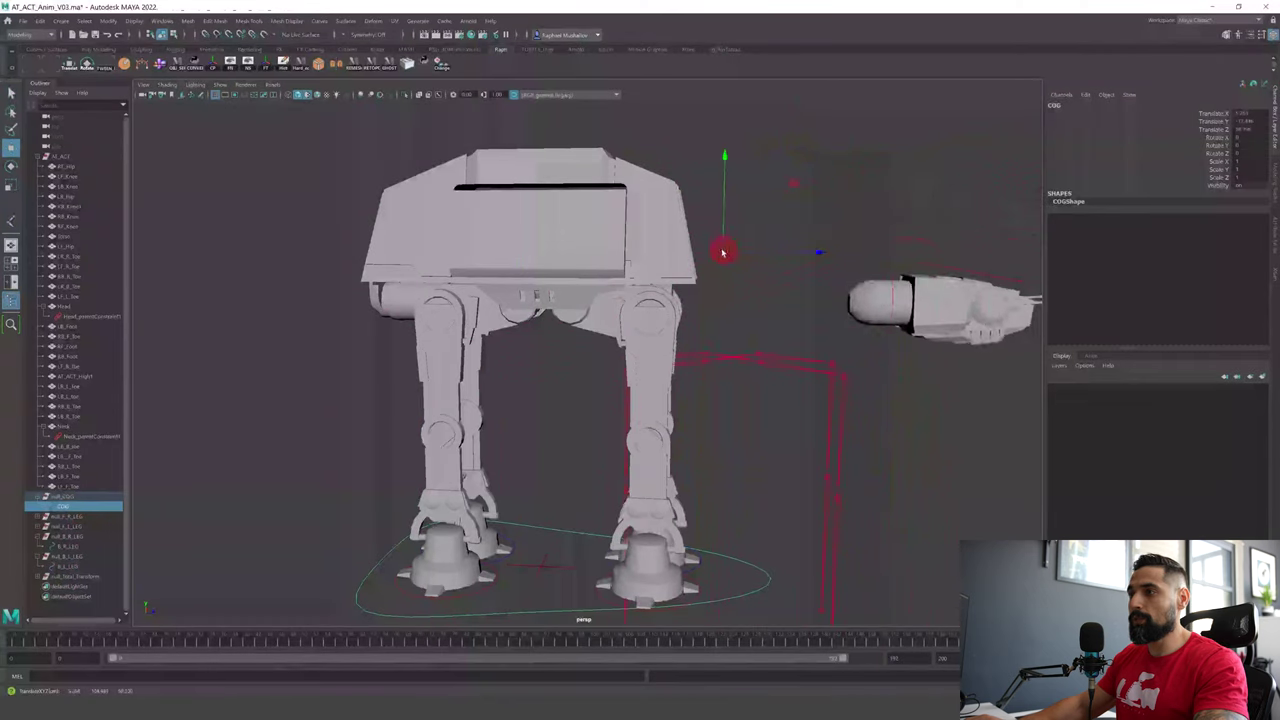
key("ctrl+z")
key("ctrl+z")
key("ctrl+z")
key("ctrl+z")
key("ctrl+z")
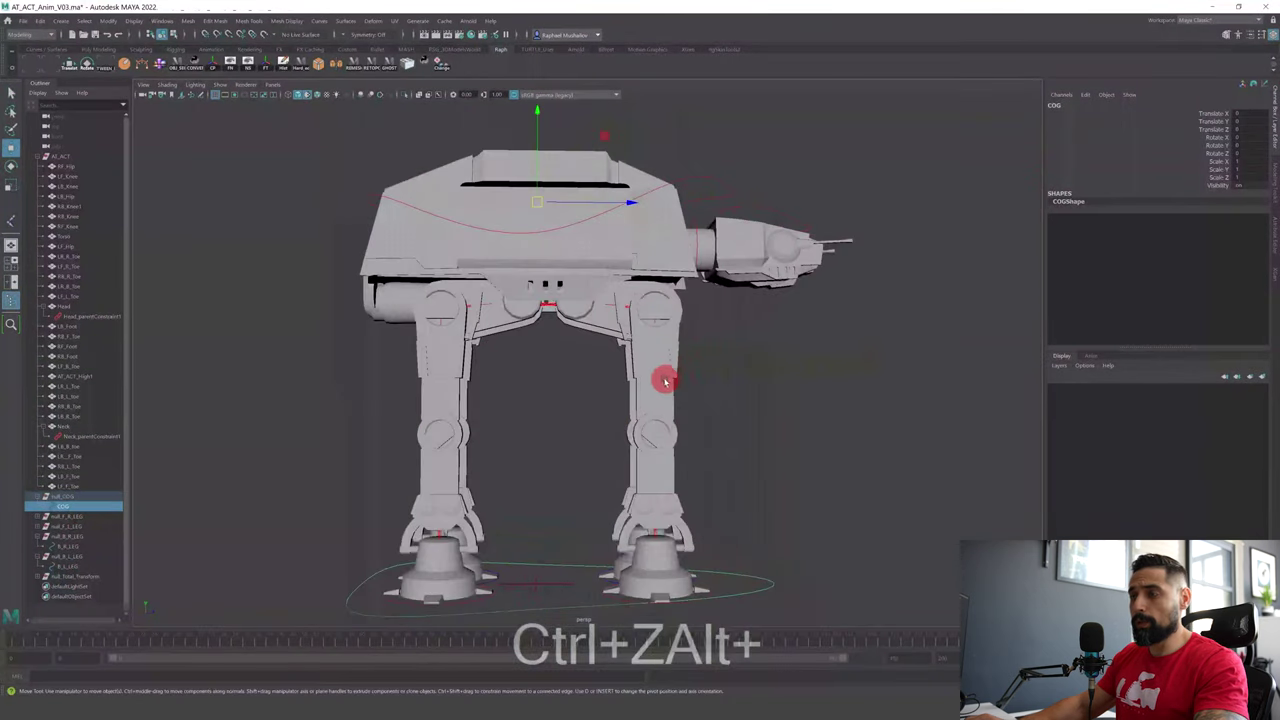
- Hide the torso mesh and display the joints through the geometry to expose the four hip pieces and leg chains
left_click(605, 337)
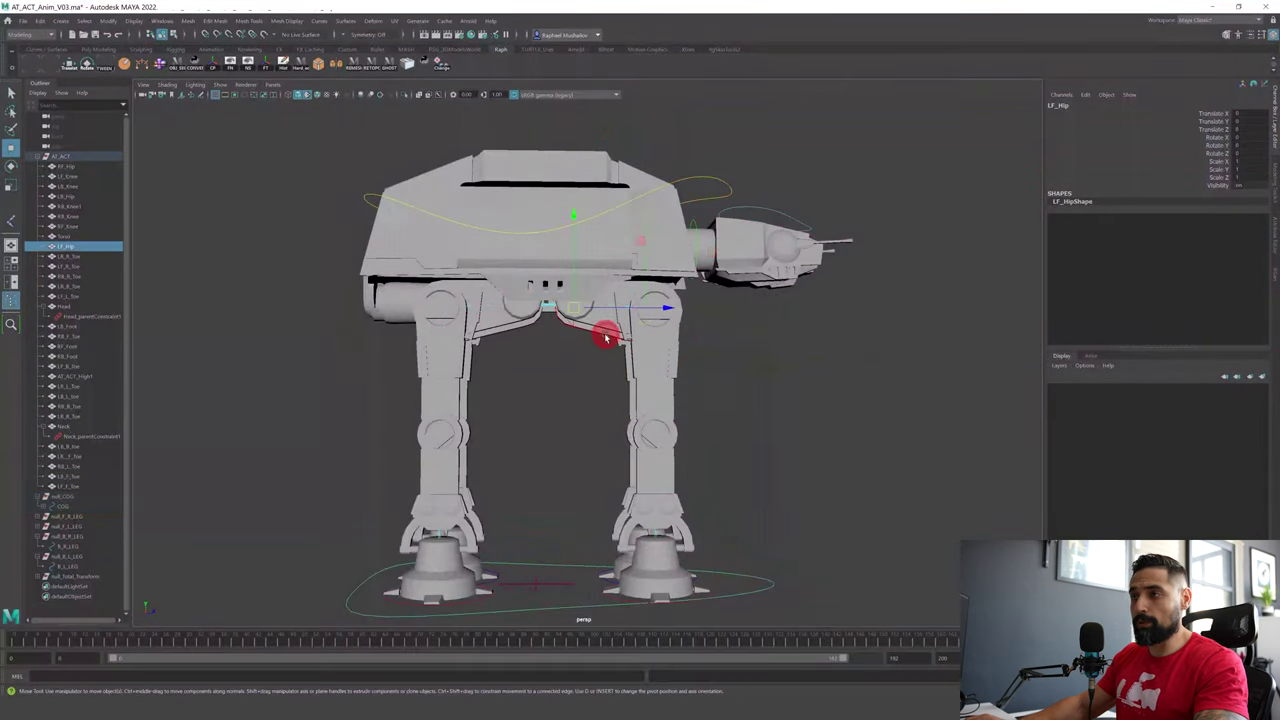
scroll(467, 331, "up", 3)
left_click(470, 311)
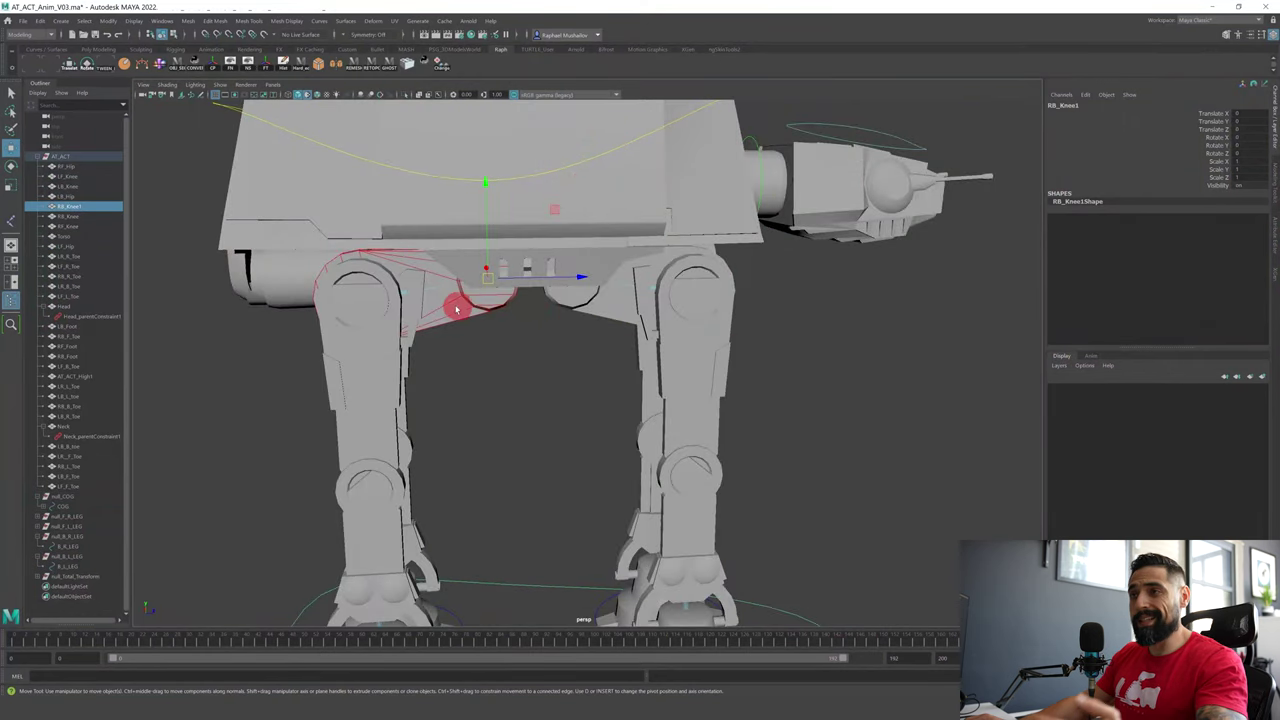
left_click_drag(516, 341, 413, 346, "alt")
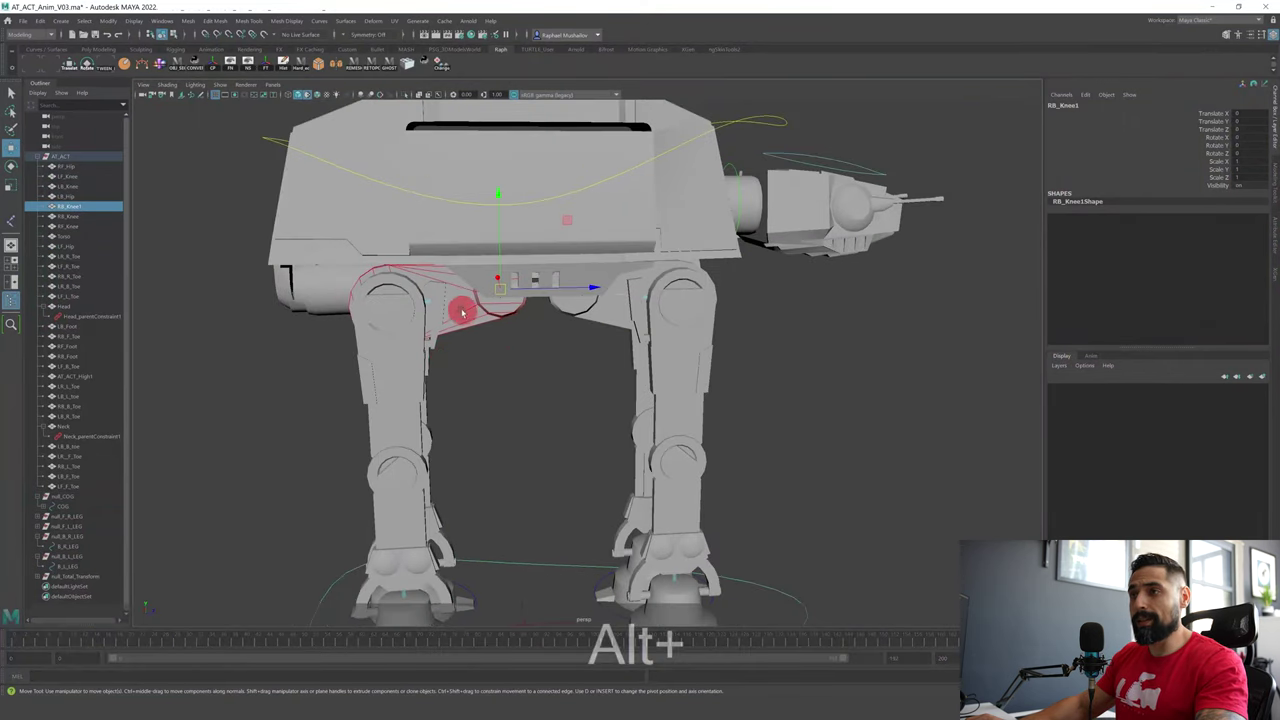
left_click(446, 307)
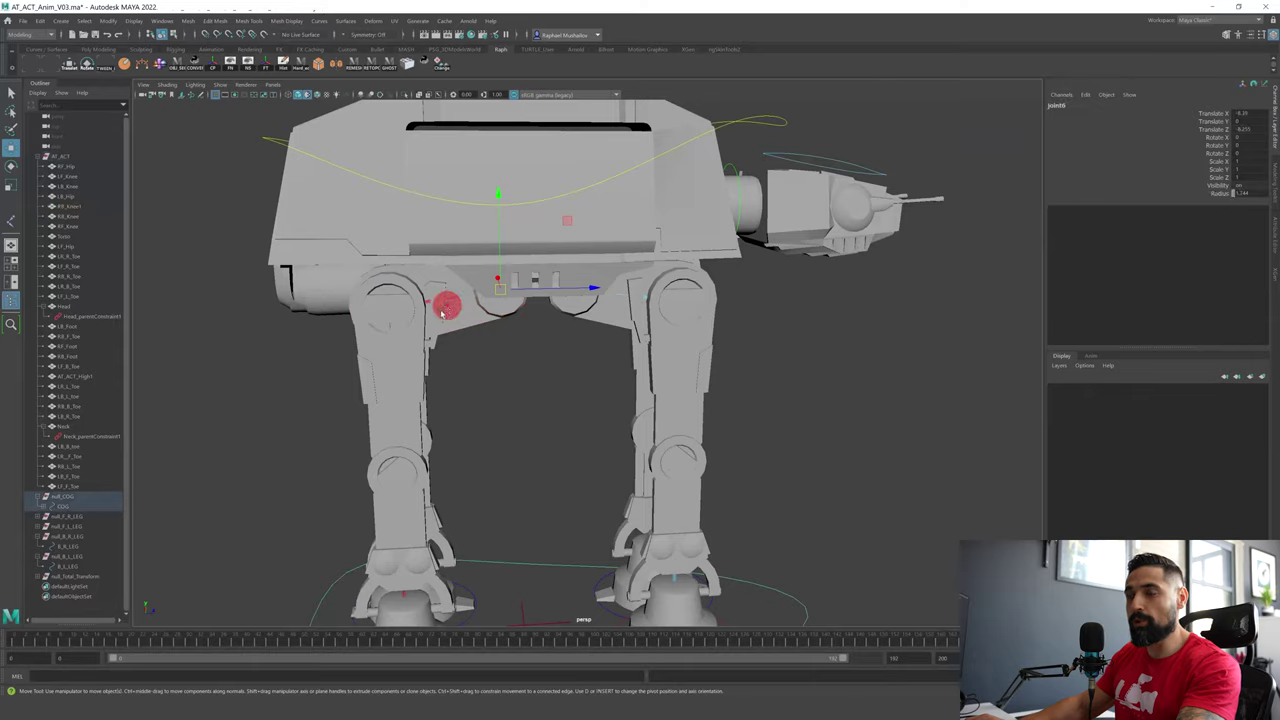
key("ctrl+h")
left_click_drag(443, 313, 572, 347, "alt")
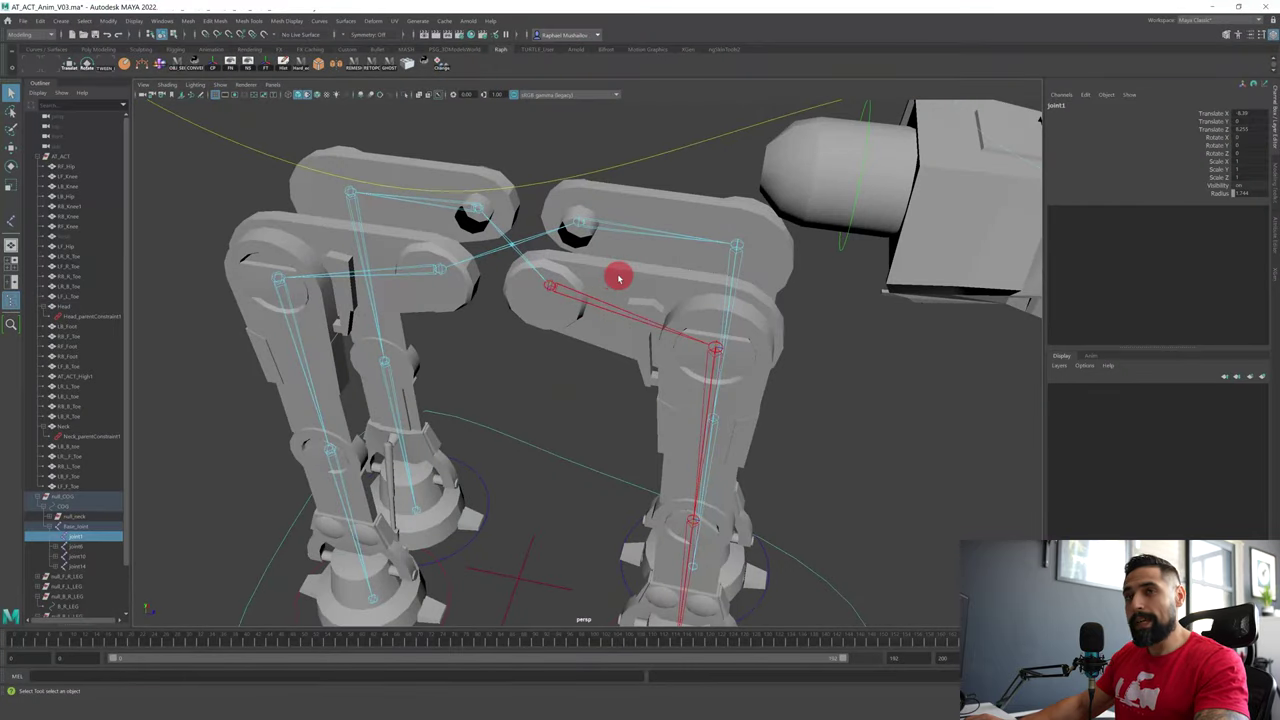
- Bind the RF_Hip mesh to the right front leg's hip joint with Bind Skin set to Selected joints
left_click(621, 311, "shift")
key("space")
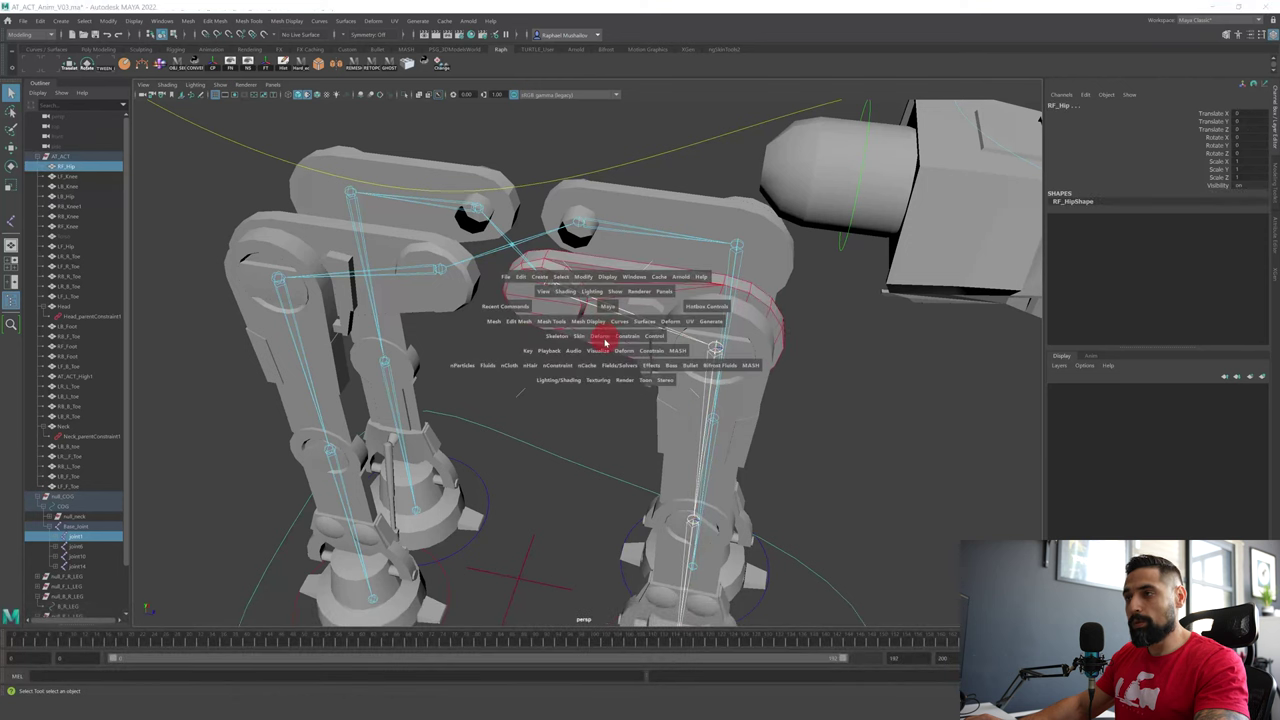
left_click(577, 336)
left_click(698, 364)
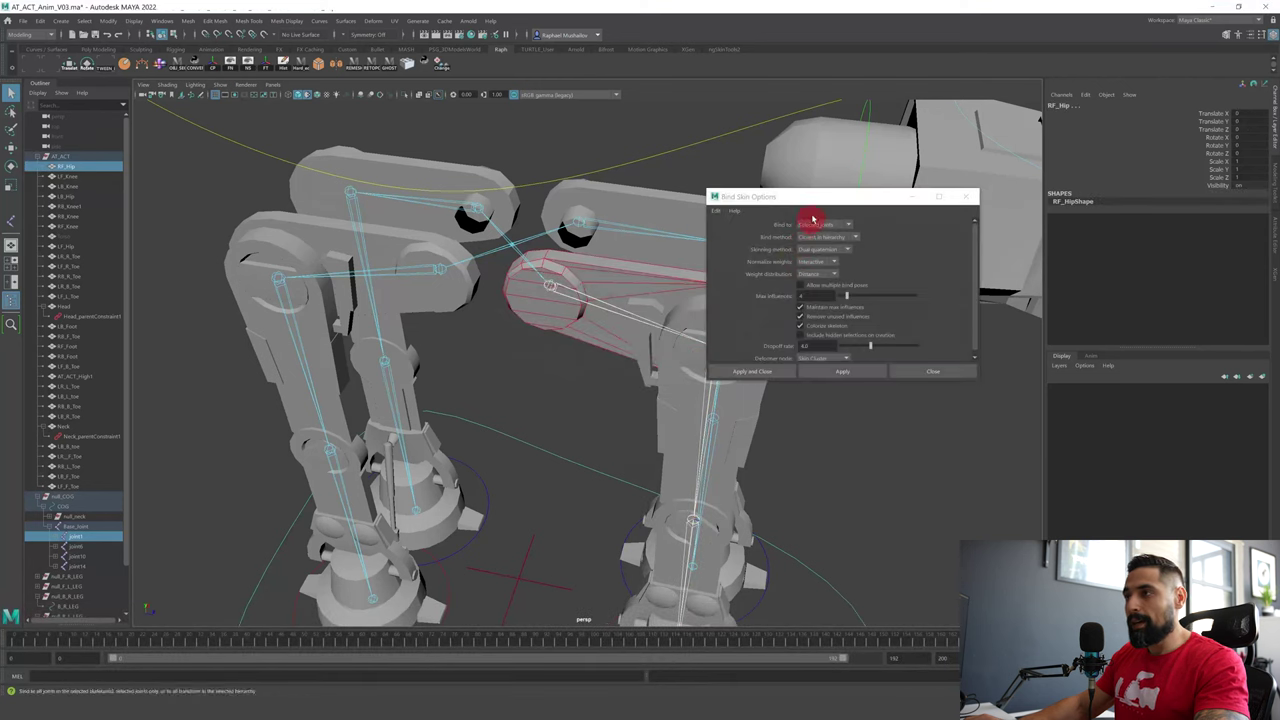
left_click_drag(814, 201, 897, 219)
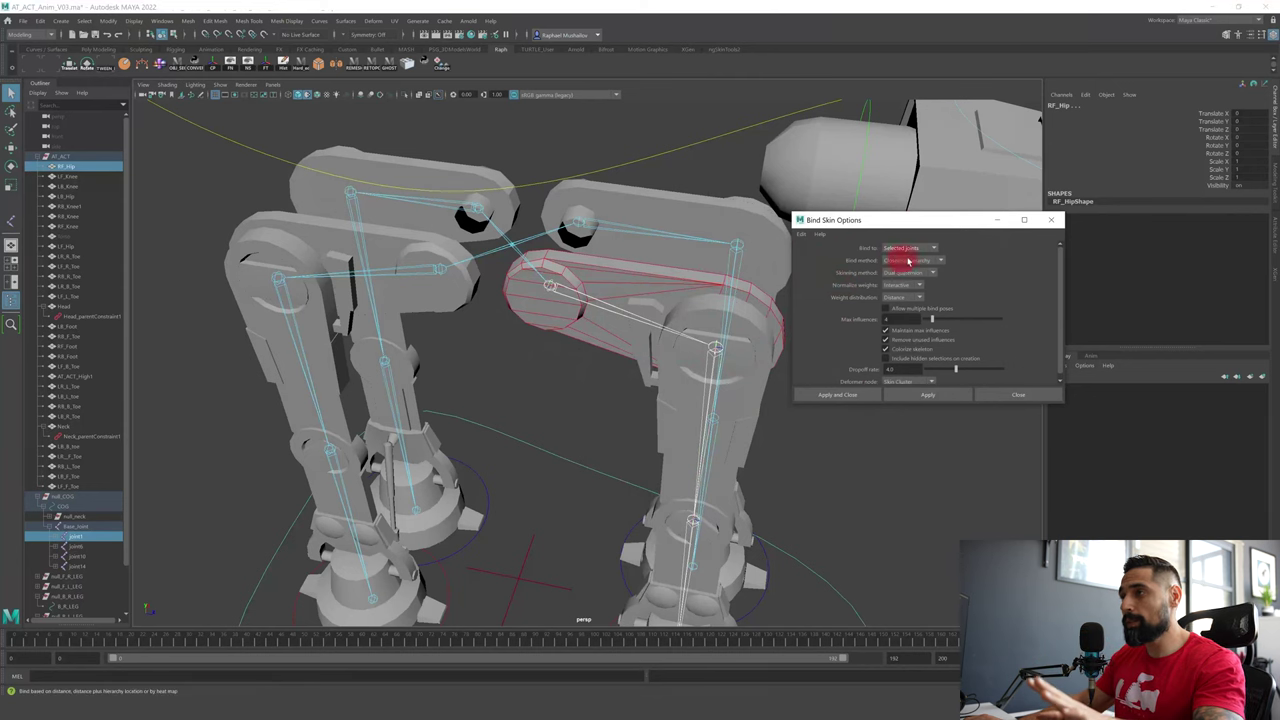
left_click(920, 248)
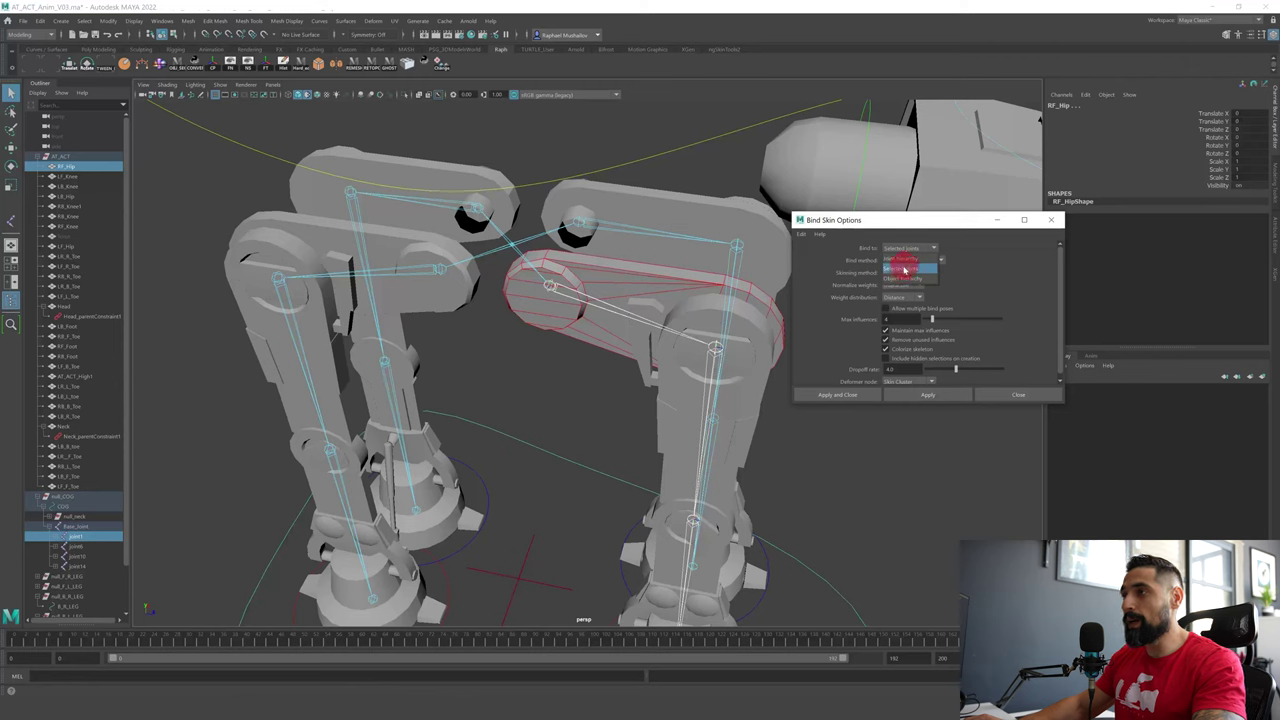
left_click(905, 269)
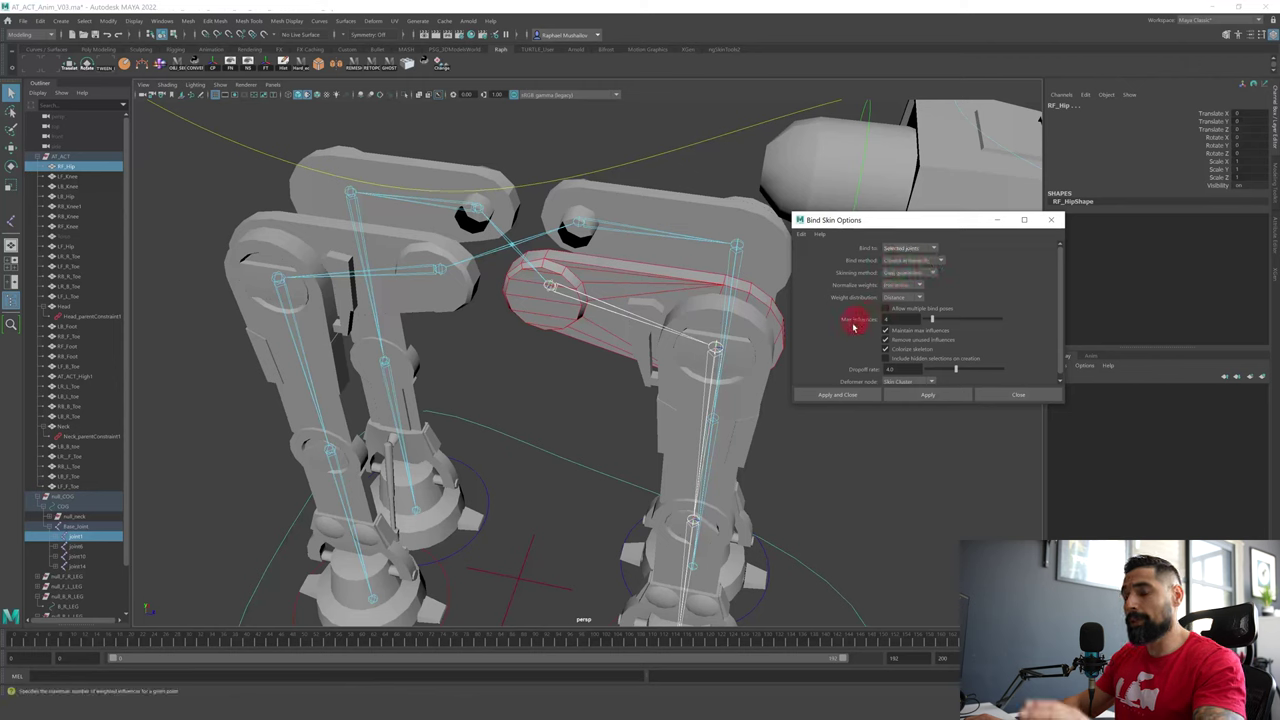
left_click(915, 392)
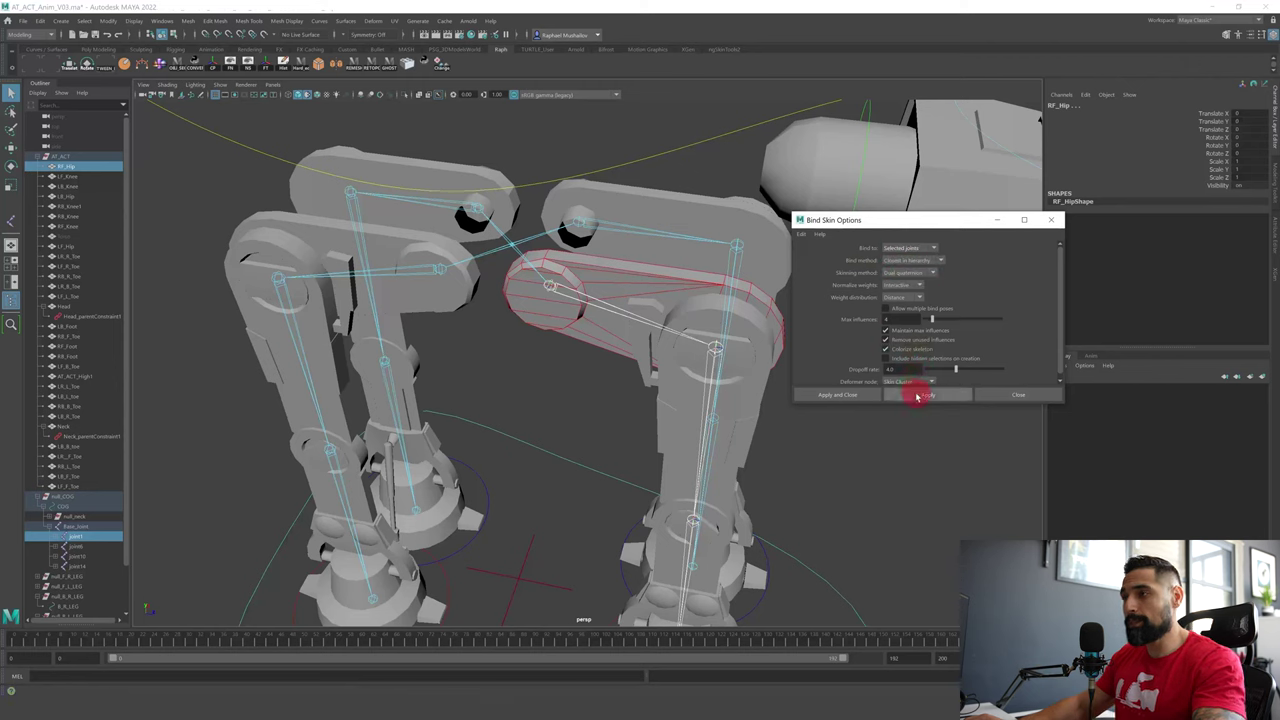
- Test the RF_Hip binding by rotating and moving the right front hip joint, and undo the changes
left_click(603, 383)
left_click(595, 302)
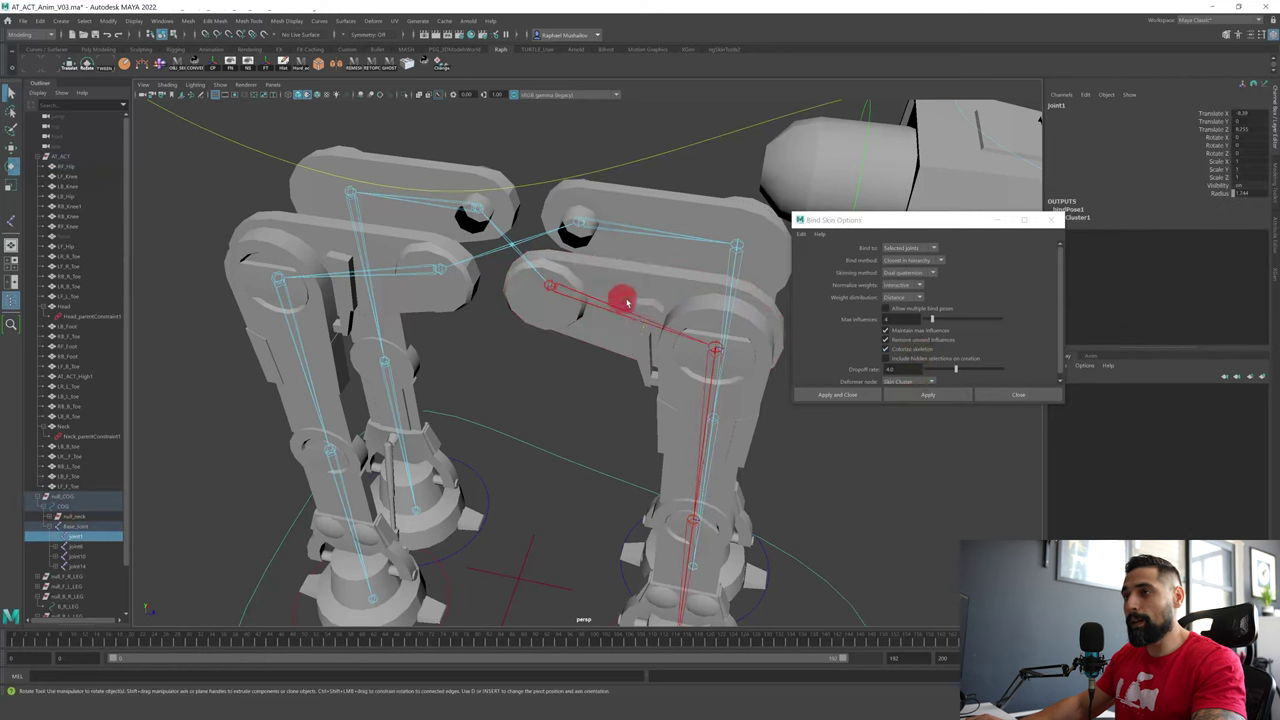
key("e")
left_click_drag(640, 283, 574, 300)
key("w")
key("ctrl+z")
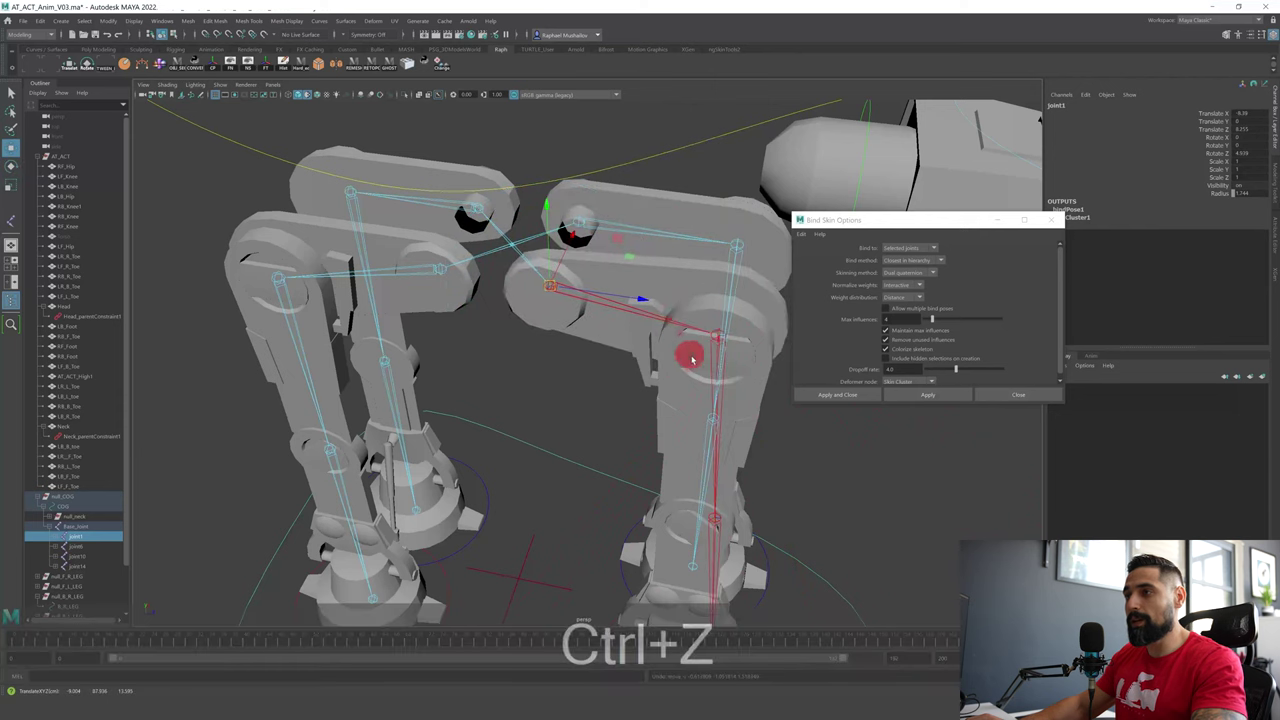
key("q")
right_click_drag(734, 408, 744, 386, "alt")
key("ctrl+z")
- Bind the RF_Knee mesh to the right front leg's knee joint using the same skin options
mouse_move(744, 386)
left_mouse_down("alt")
mouse_move(689, 443)
mouse_move(674, 440)
mouse_move(703, 451)
mouse_move(669, 446)
mouse_move(651, 418)
mouse_move(660, 406)
left_mouse_up("alt")
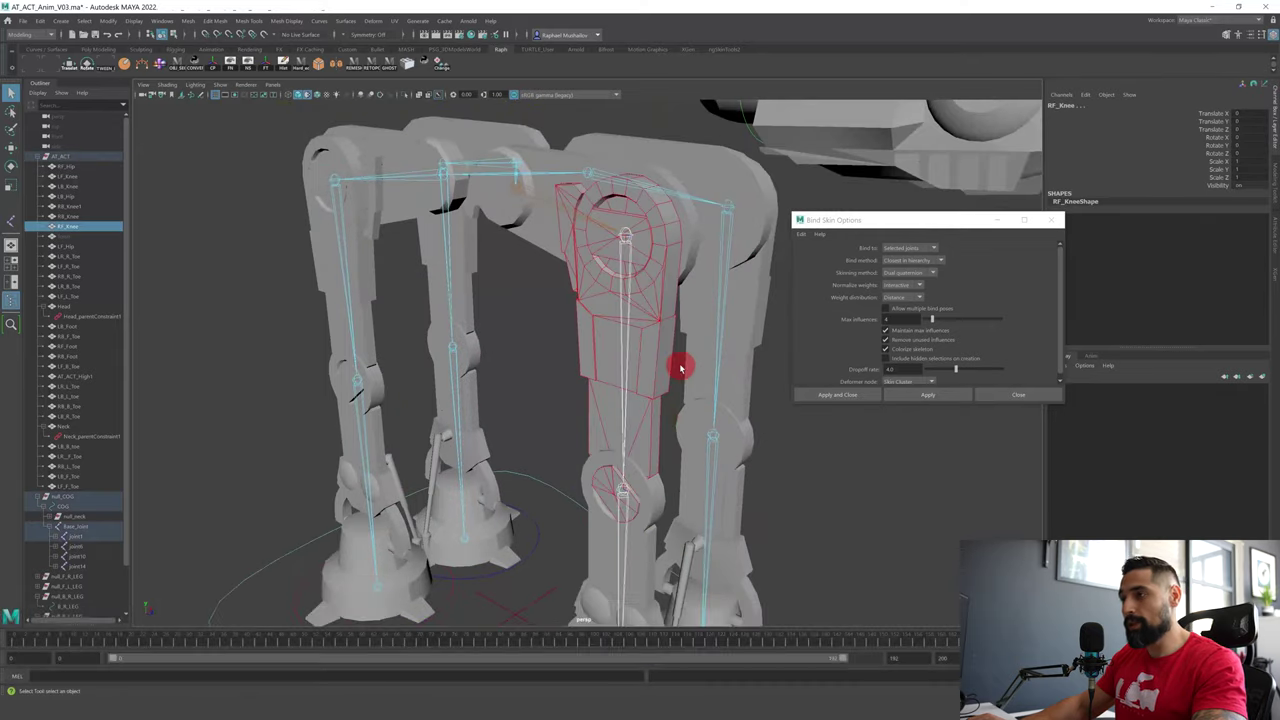
left_click(908, 404)
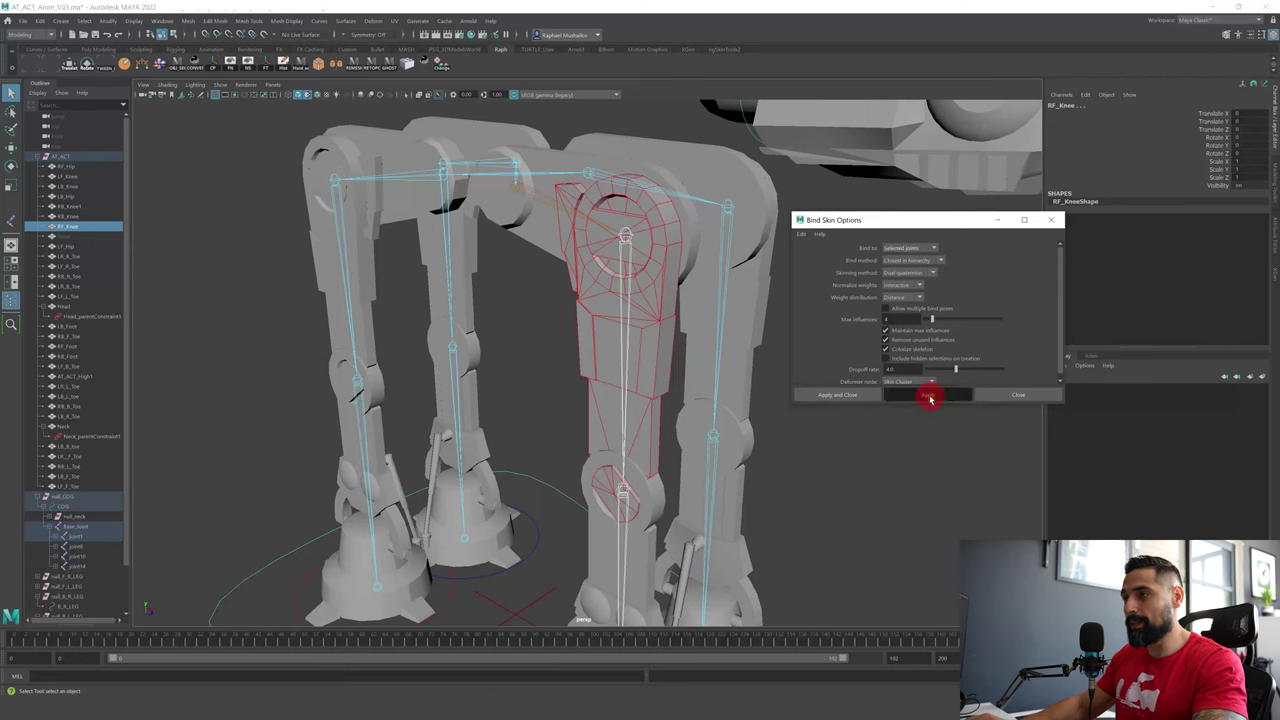
- Test the right front leg's skinning by rotating its knee joint and its hip joint, undoing each rotation
left_click(629, 323)
key("e")
left_click_drag(676, 206, 680, 280)
key("ctrl+z")
key("q")
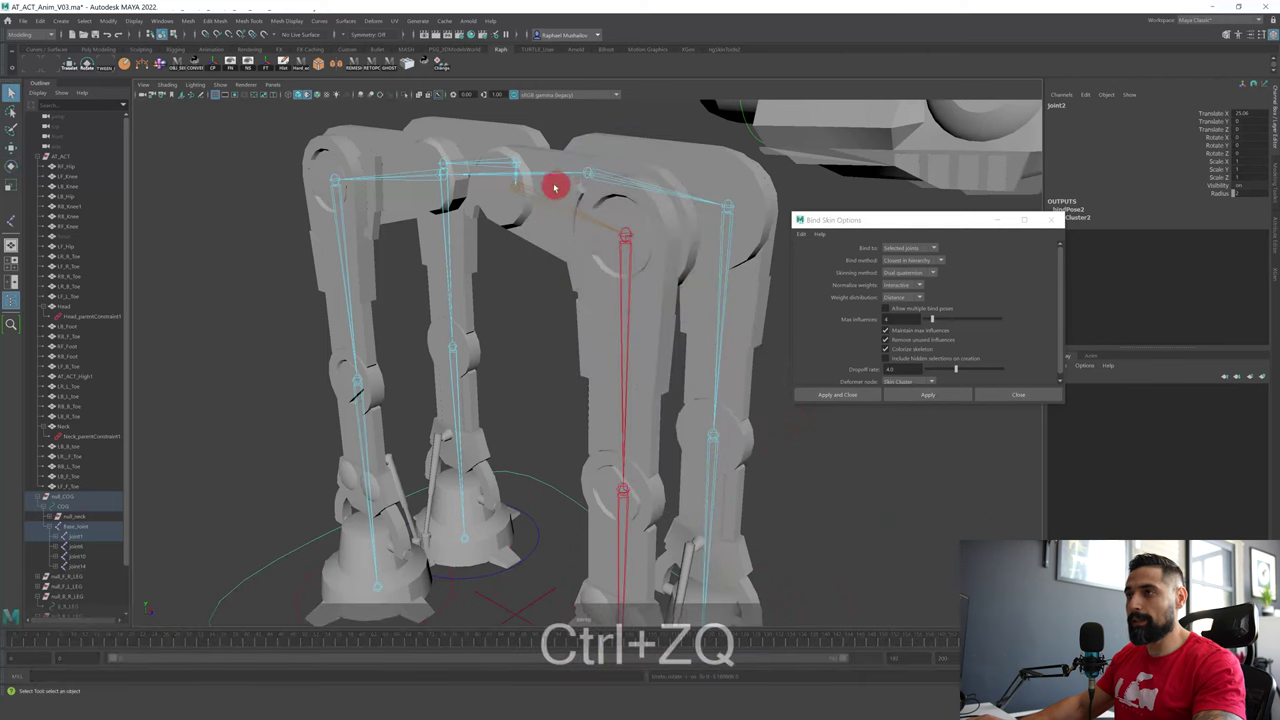
left_click(583, 211)
key("e")
left_click_drag(574, 192, 563, 163)
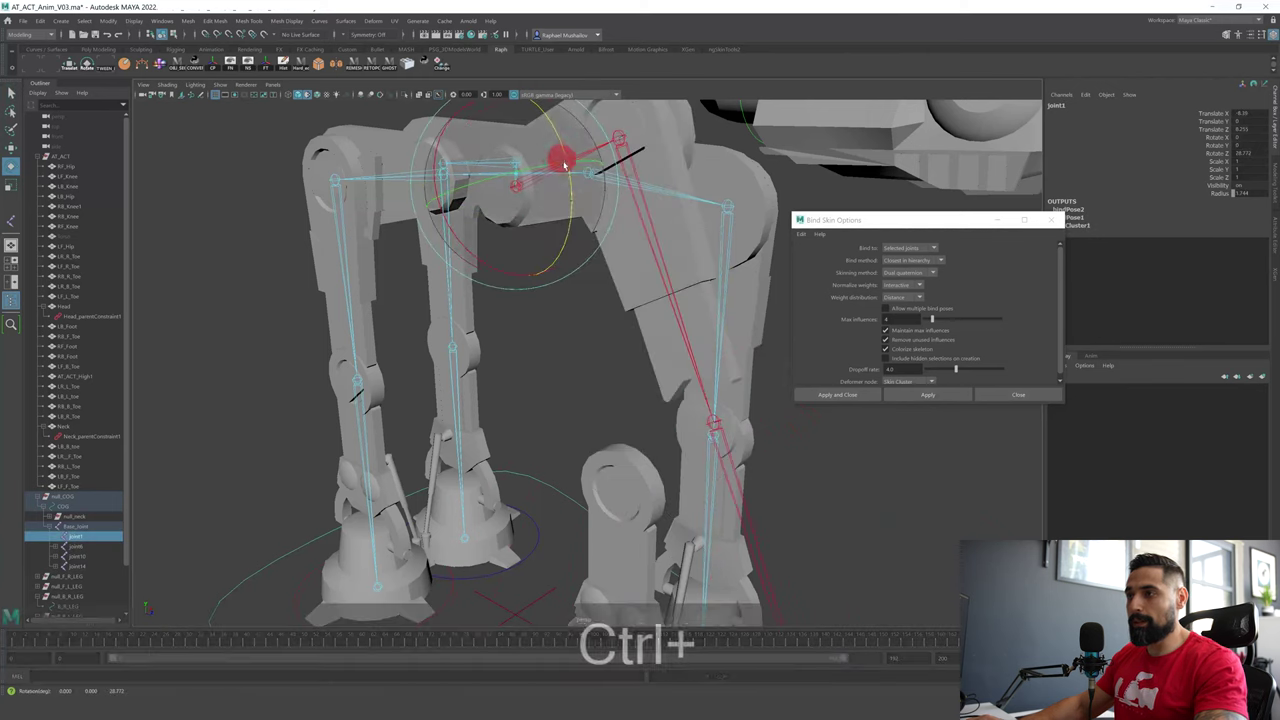
key("ctrl+z")
- Bind the RF_Foot mesh to the lower joint of the right front leg
left_click_drag(649, 457, 655, 383, "alt")
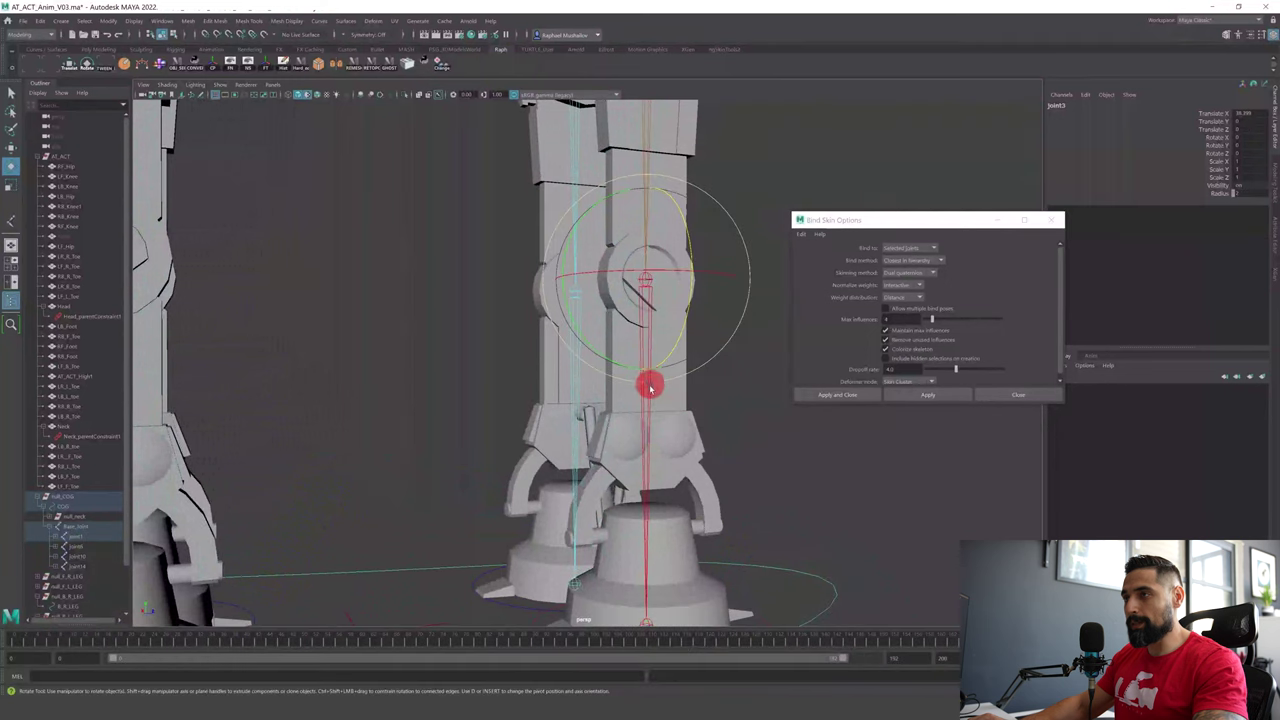
key("q")
left_click(686, 412)
left_click_drag(740, 462, 783, 420, "alt+shift")
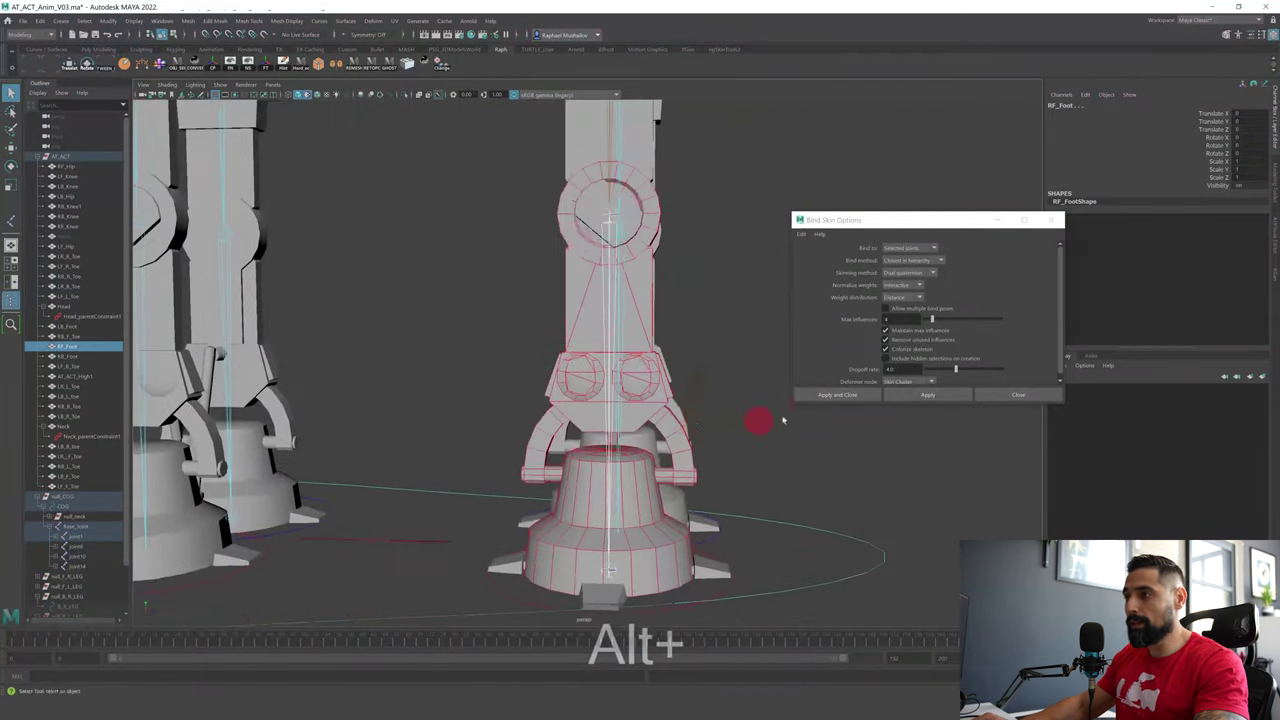
left_click(930, 390)
- Test the RF_Foot binding by rotating the lower joint of the right front leg, and undo the rotation
left_click_drag(594, 314, 563, 520, "alt")
left_click(625, 305)
key("e")
left_click_drag(686, 581, 670, 521, "alt")
key("ctrl+alt+z")
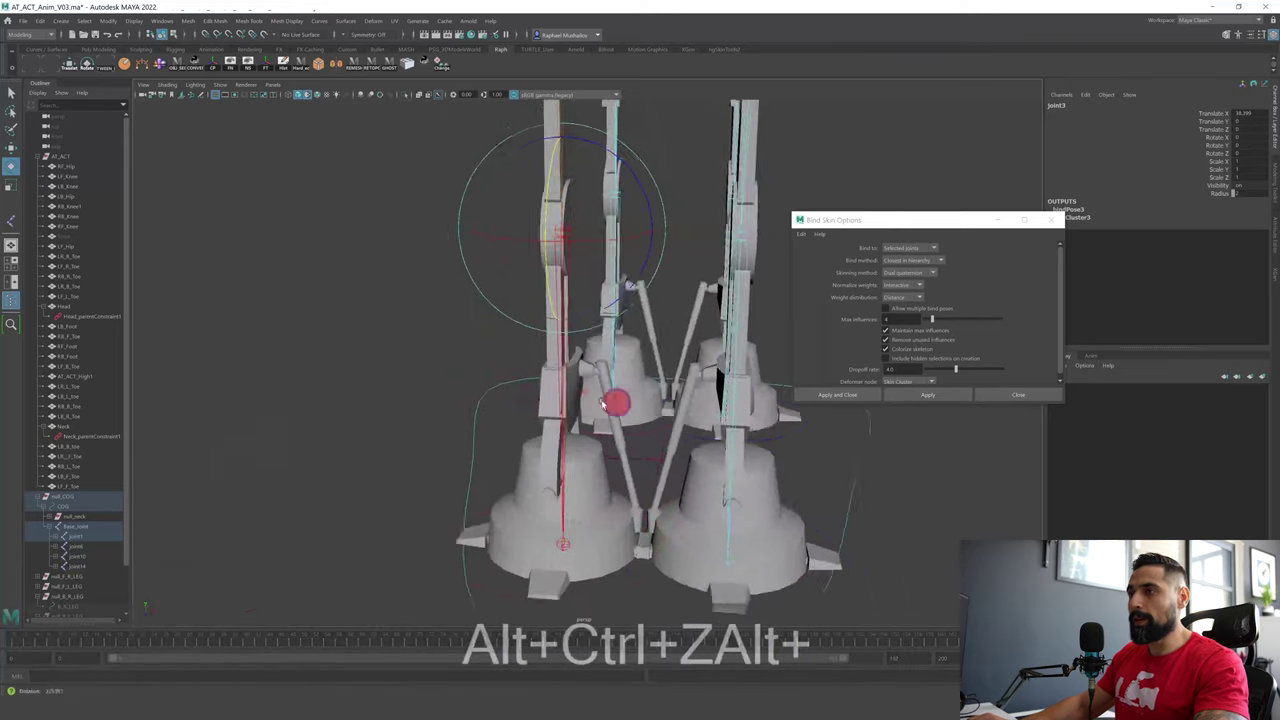
- Bind the left front leg's hip, knee and foot meshes to their corresponding joints
left_click_drag(614, 403, 567, 222, "alt")
left_click(330, 266)
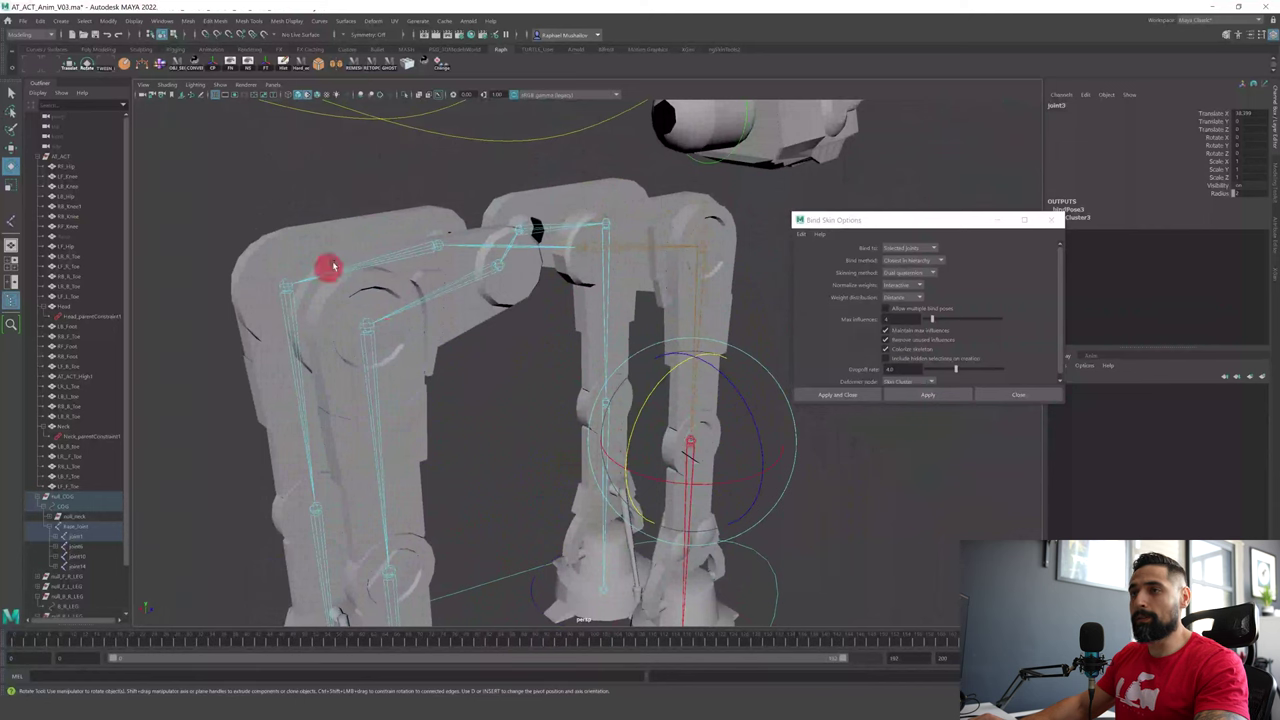
left_click_drag(452, 371, 614, 257, "alt")
left_click(572, 294)
left_click(578, 330, "shift")
key("g")
left_click(571, 460)
- Bind the hip, knee and foot meshes of both rear legs to their corresponding joints
left_click(743, 189, "shift")
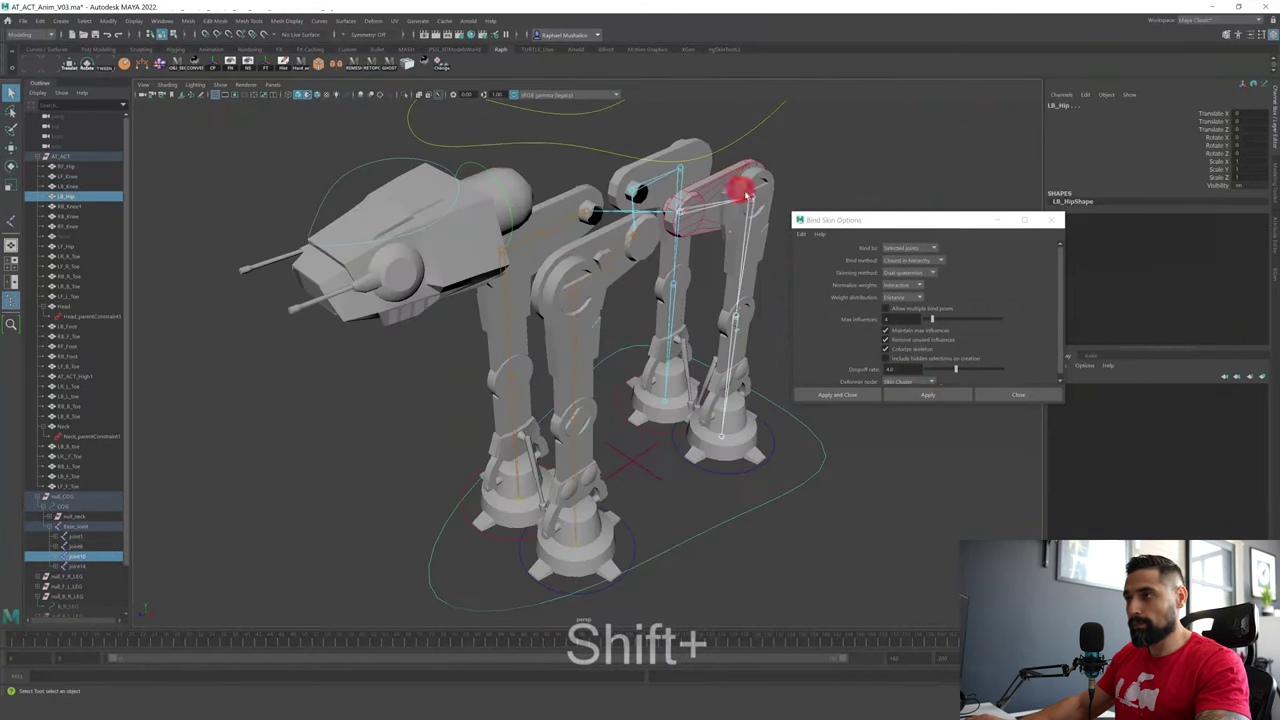
left_click(728, 425, "shift")
left_click(925, 397)
left_click(676, 235)
left_click(686, 262, "shift")
left_click(925, 396)
left_click(670, 345)
left_click(663, 390, "shift")
left_click(921, 395)
- Test the bound right front leg by rotating its knee joint, and undo the rotation
left_click_drag(400, 372, 626, 351, "alt")
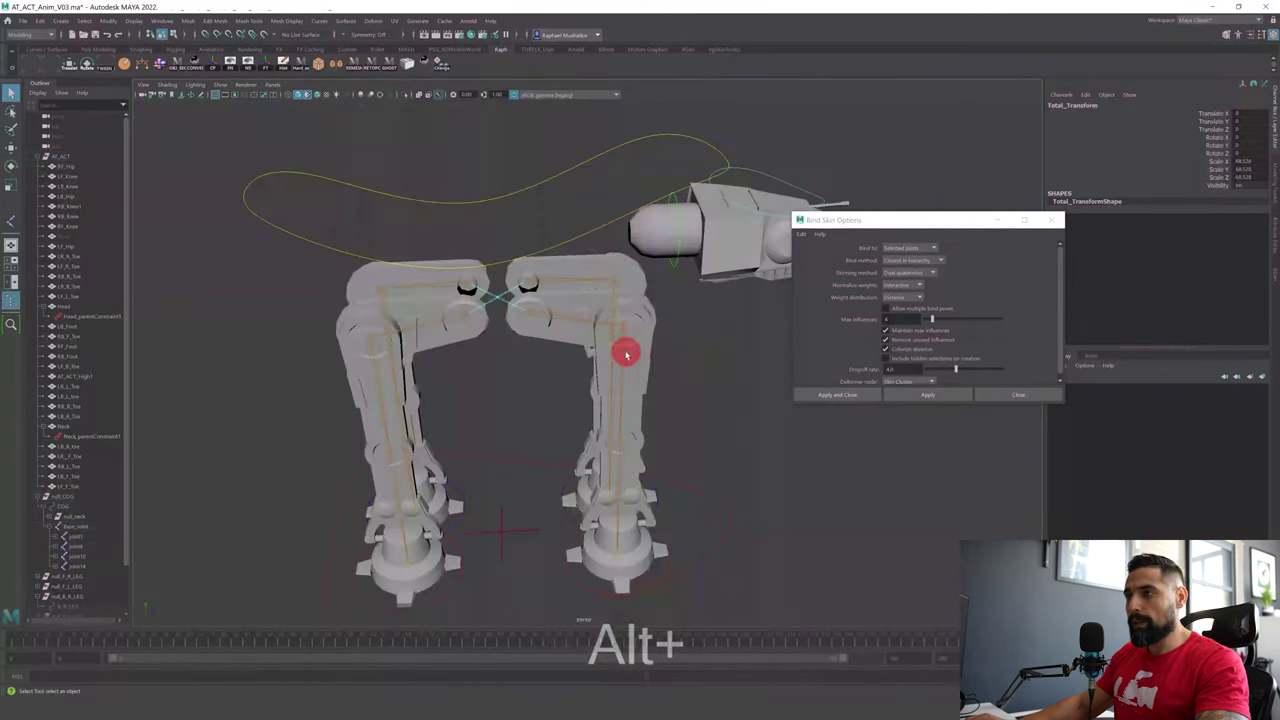
left_click(624, 350)
left_click_drag(586, 277, 543, 286)
key("ctrl+z")
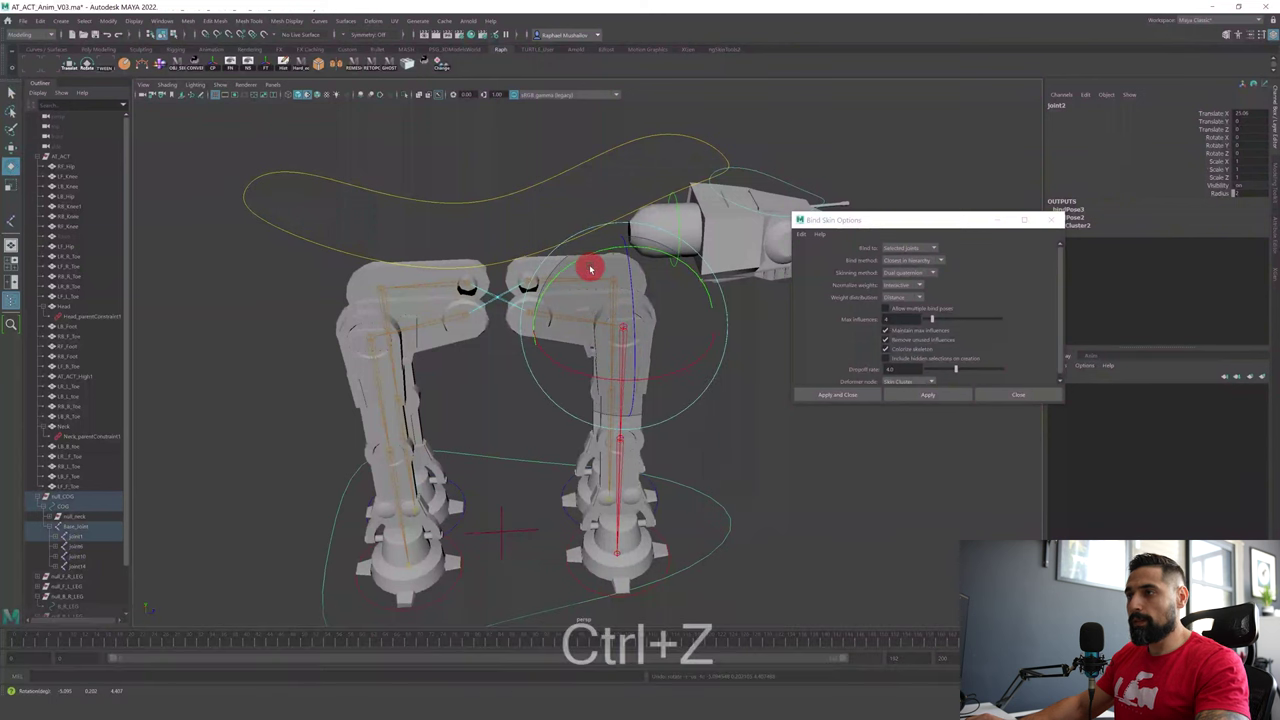
key("q")
- Test that the COG control carries the bound legs by moving it, and undo the move
left_click(557, 192)
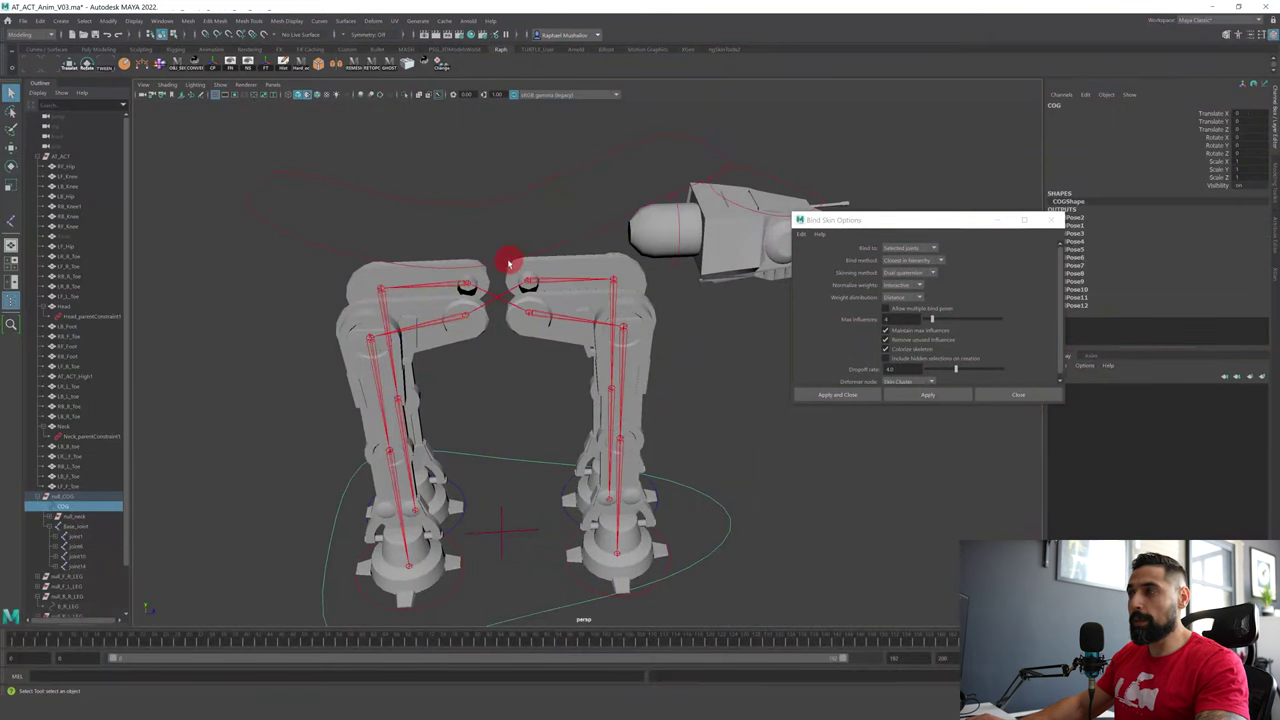
key("w")
left_click_drag(474, 180, 711, 418)
key("ctrl+z")
- Test the F_R_LEG control by raising it about 21 units, and undo the move
left_click(551, 524)
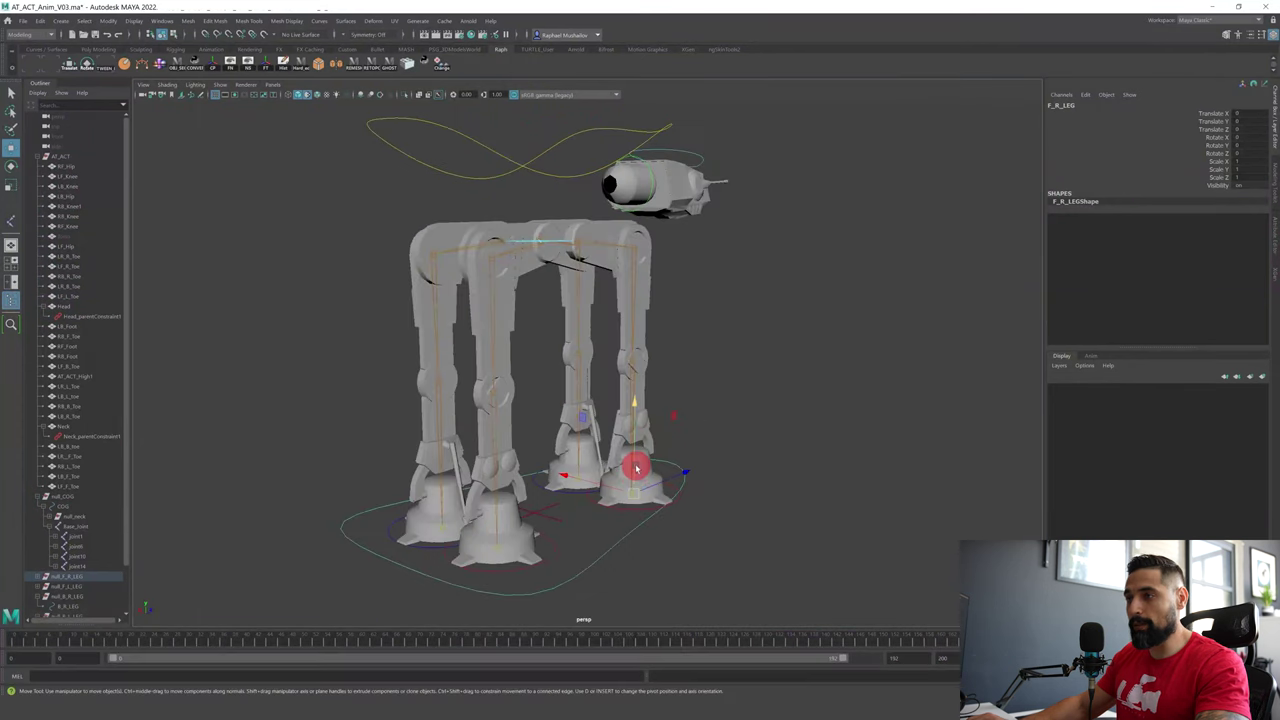
left_click_drag(637, 465, 637, 273)
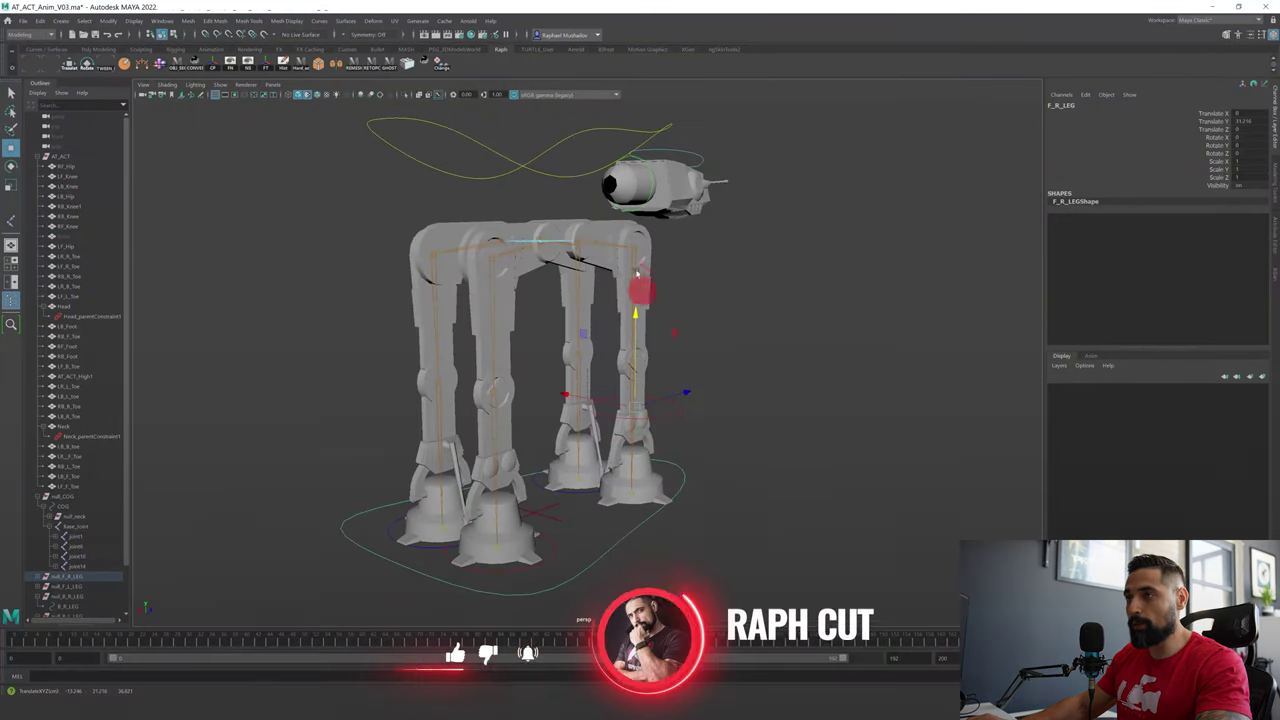
key("ctrl+z")
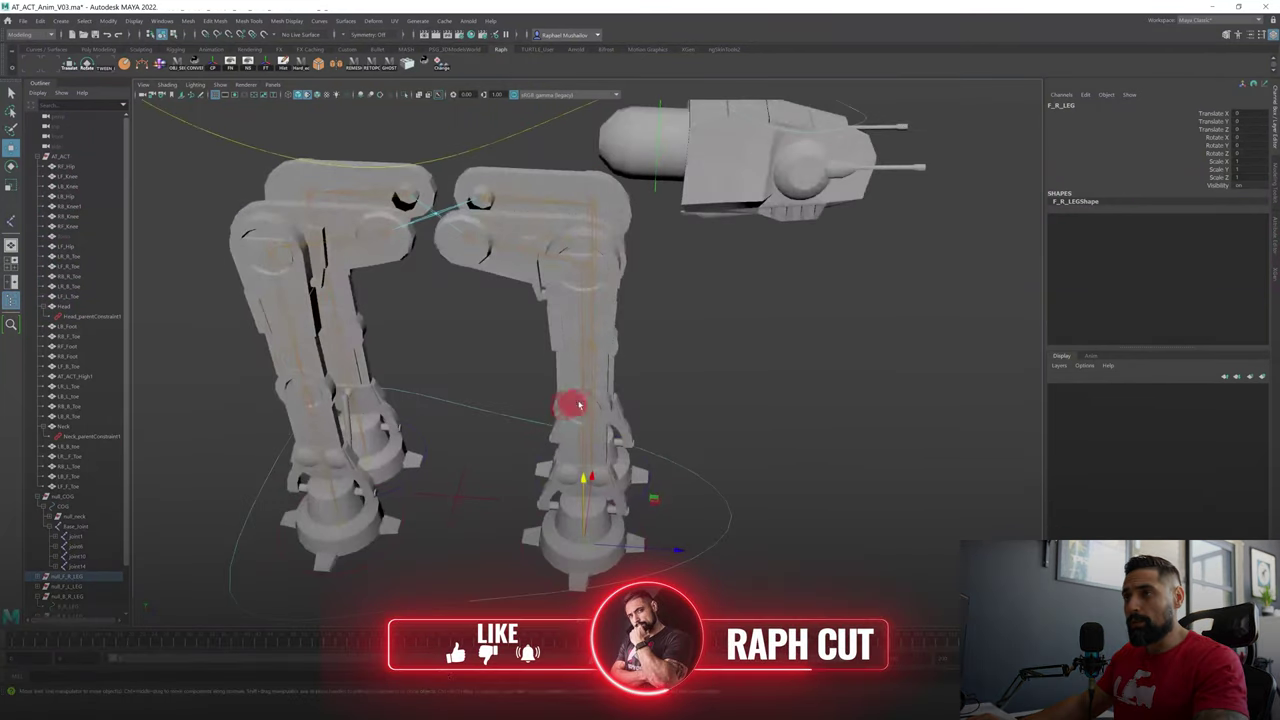
- Create a single-chain IK handle on the right front leg from the hip joint to the joint above the foot
left_click(703, 331)
key("space")
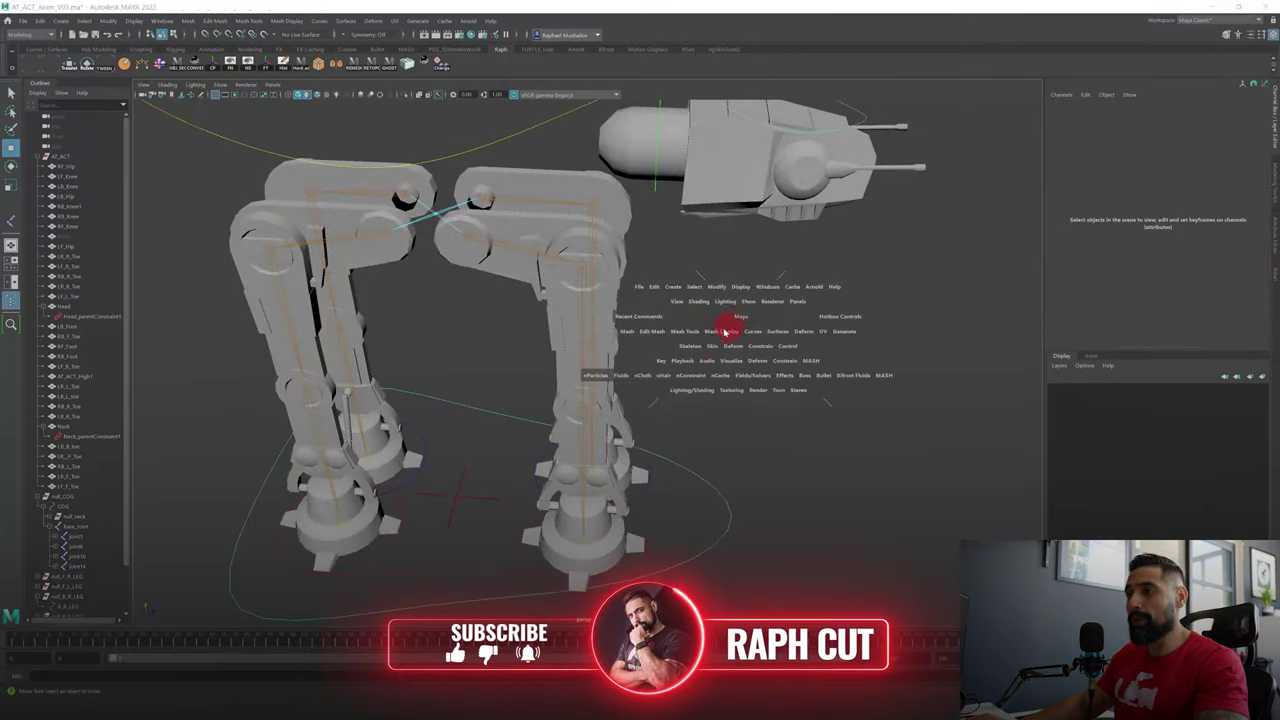
left_click_drag(689, 347, 780, 471)
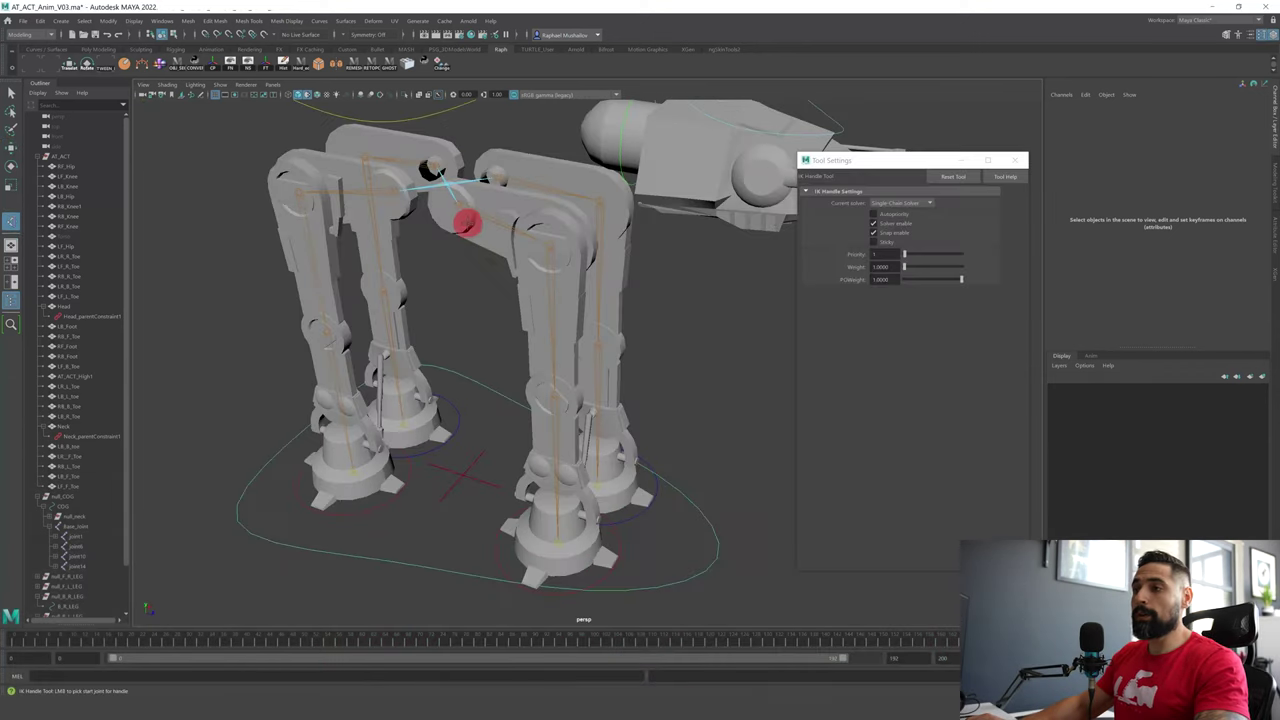
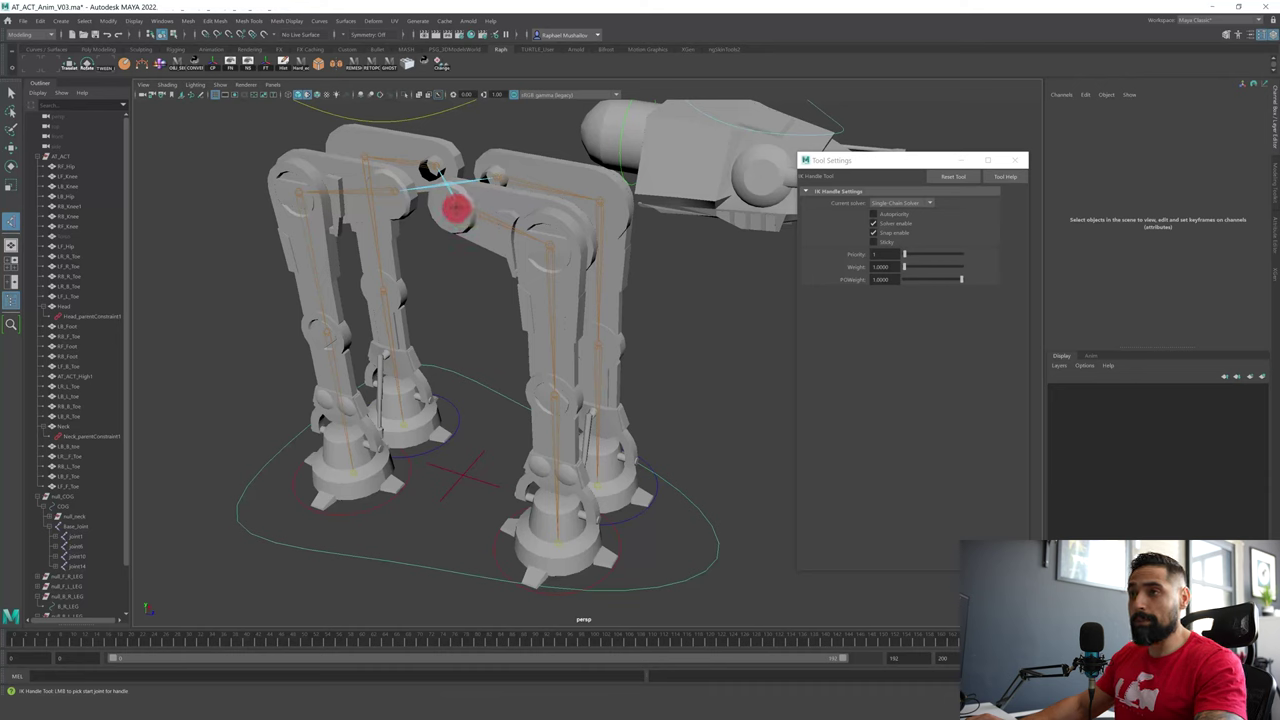
left_click(456, 207)
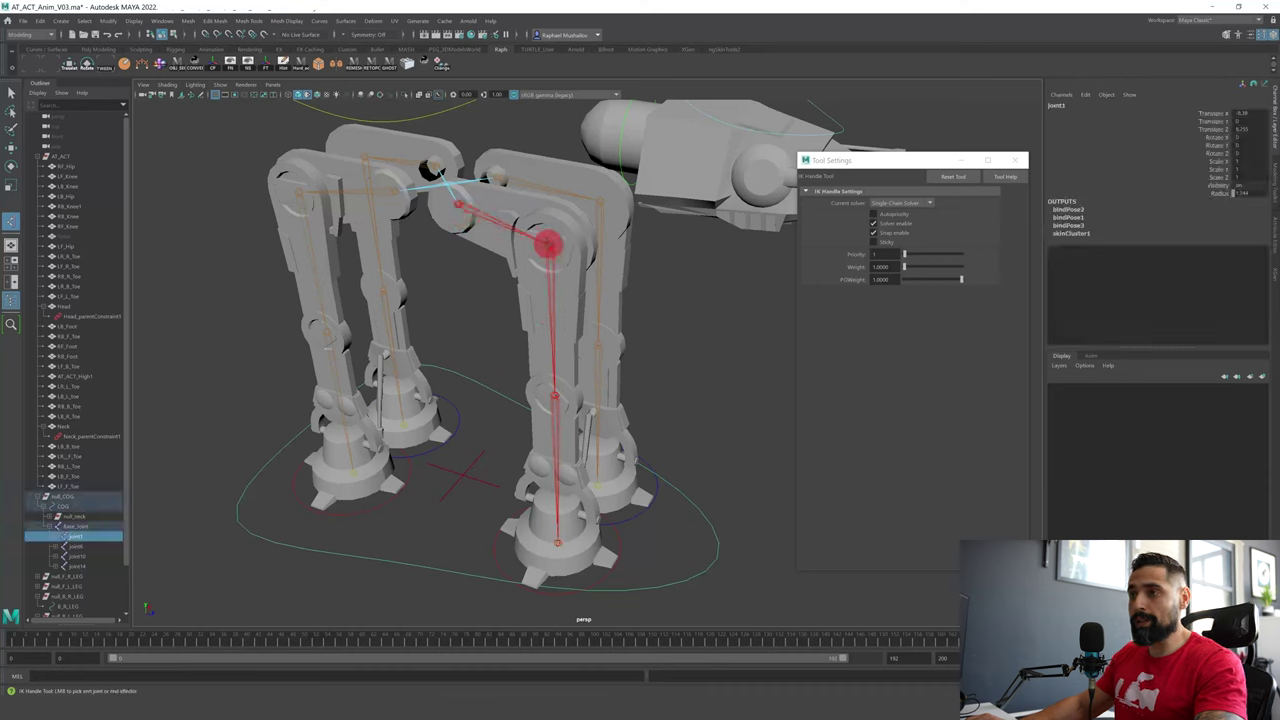
left_click(556, 396)
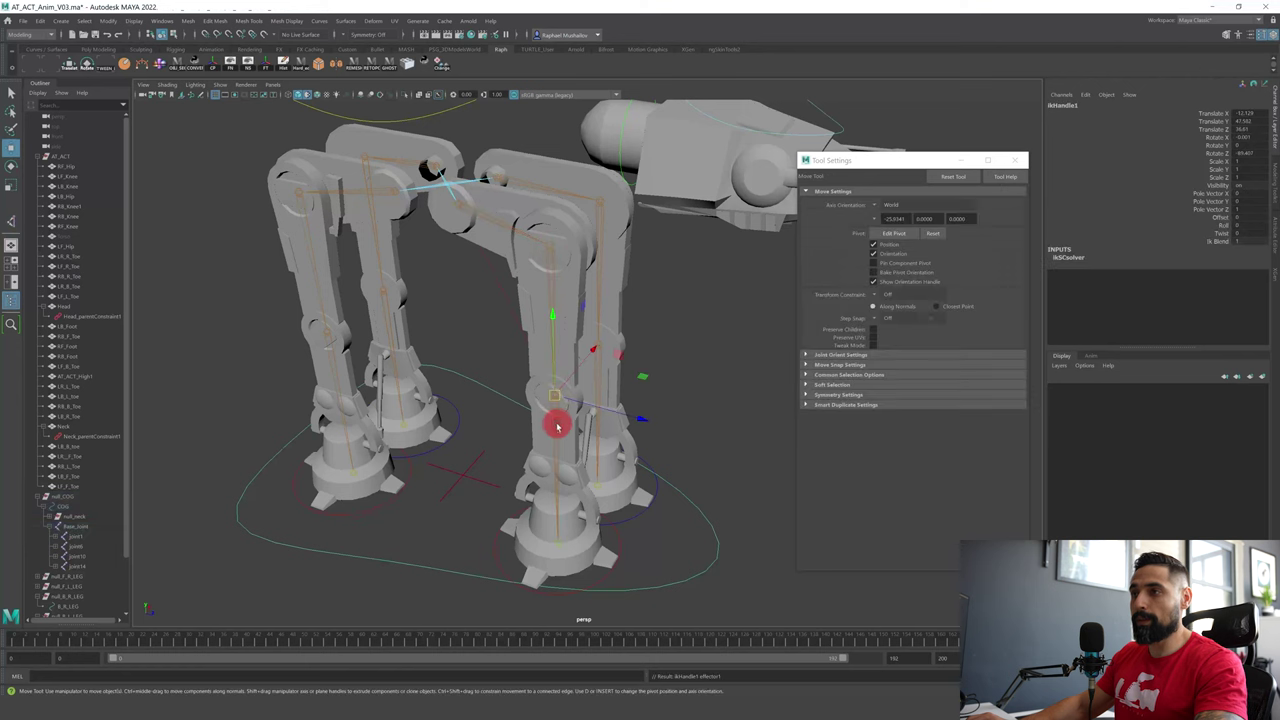
left_click_drag(531, 443, 520, 363, "alt")
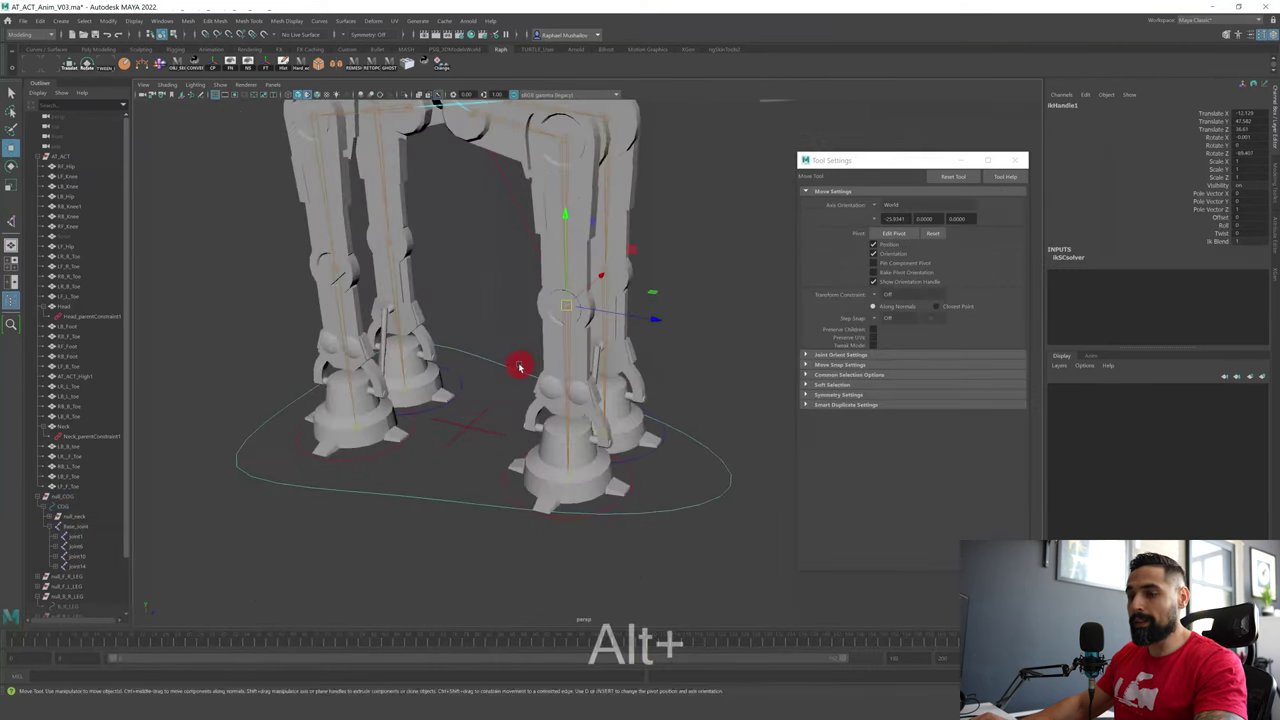
- Create a second single-chain IK handle from the right front leg's lower joint to its end joint in the foot
key("y")
mouse_move(616, 306)
left_mouse_down("alt")
mouse_move(586, 306)
mouse_move(626, 314)
left_mouse_up("alt")
left_click(609, 298)
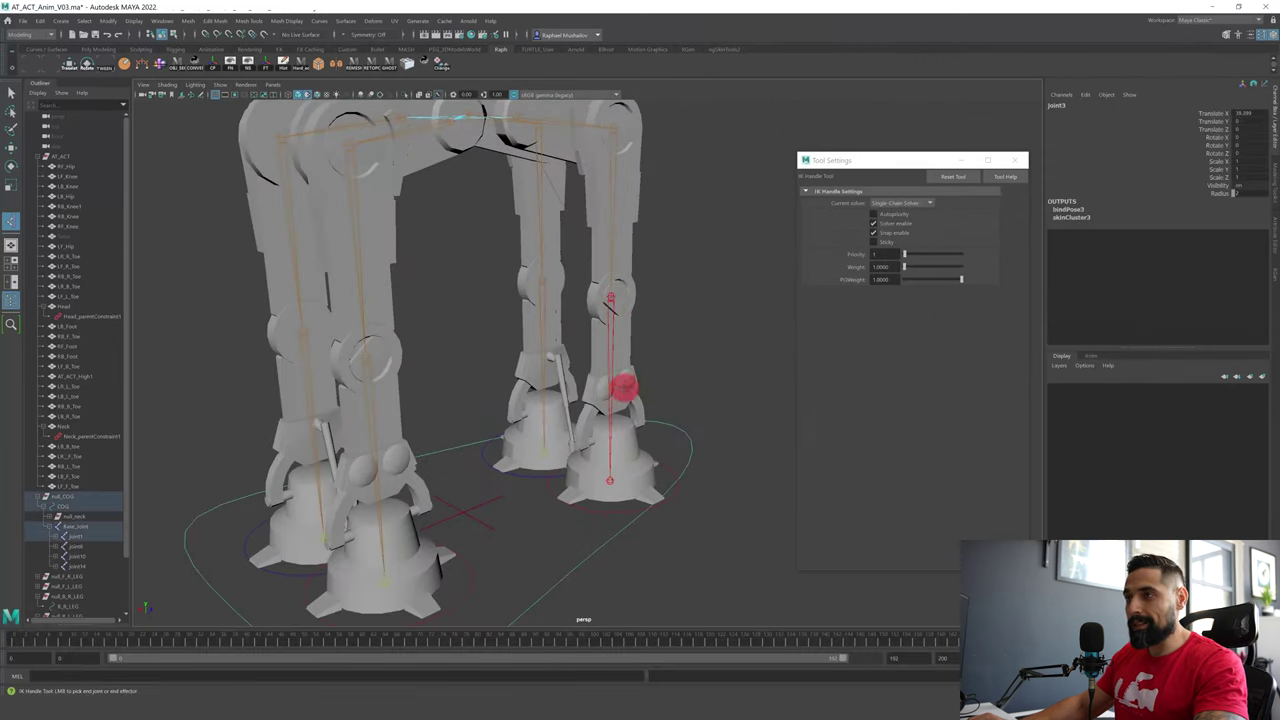
left_click(611, 481)
key("w")
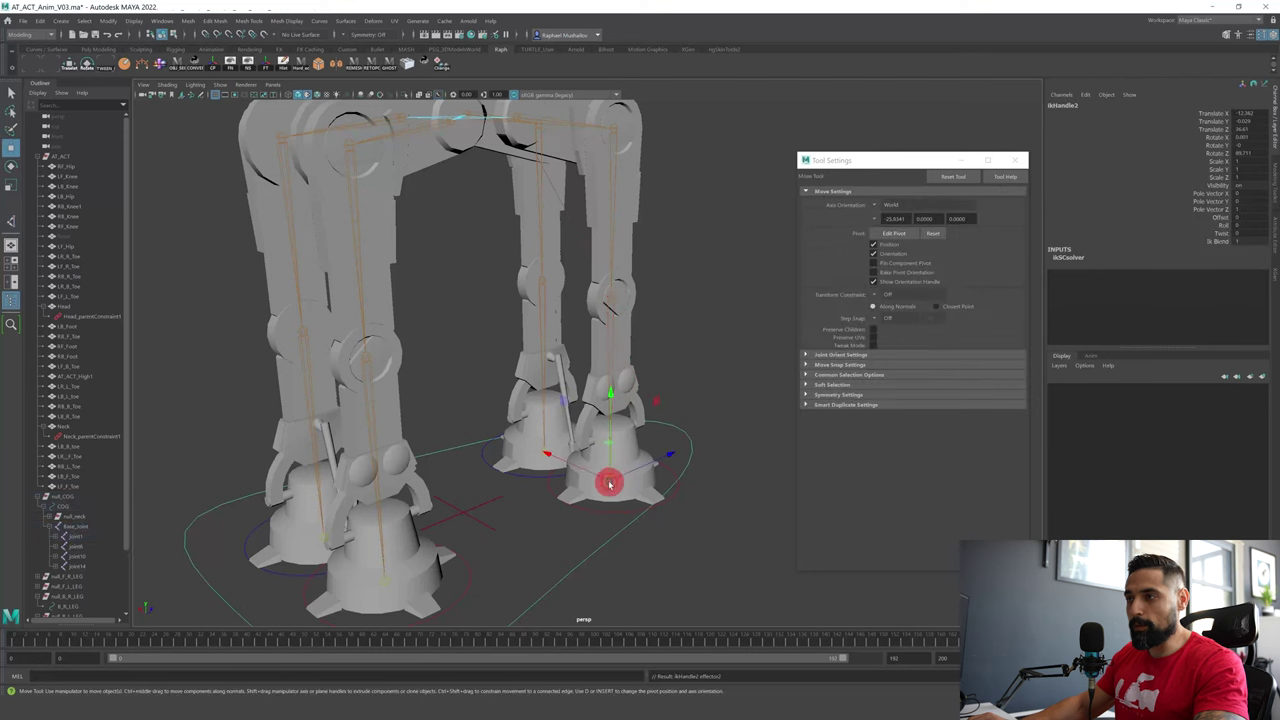
- Examine the two new IK handles in the scene hierarchy and the right front leg's hip, knee and lower joints
left_click(200, 500)
key("q")
scroll(90, 540, "down", 2)
left_click(75, 586)
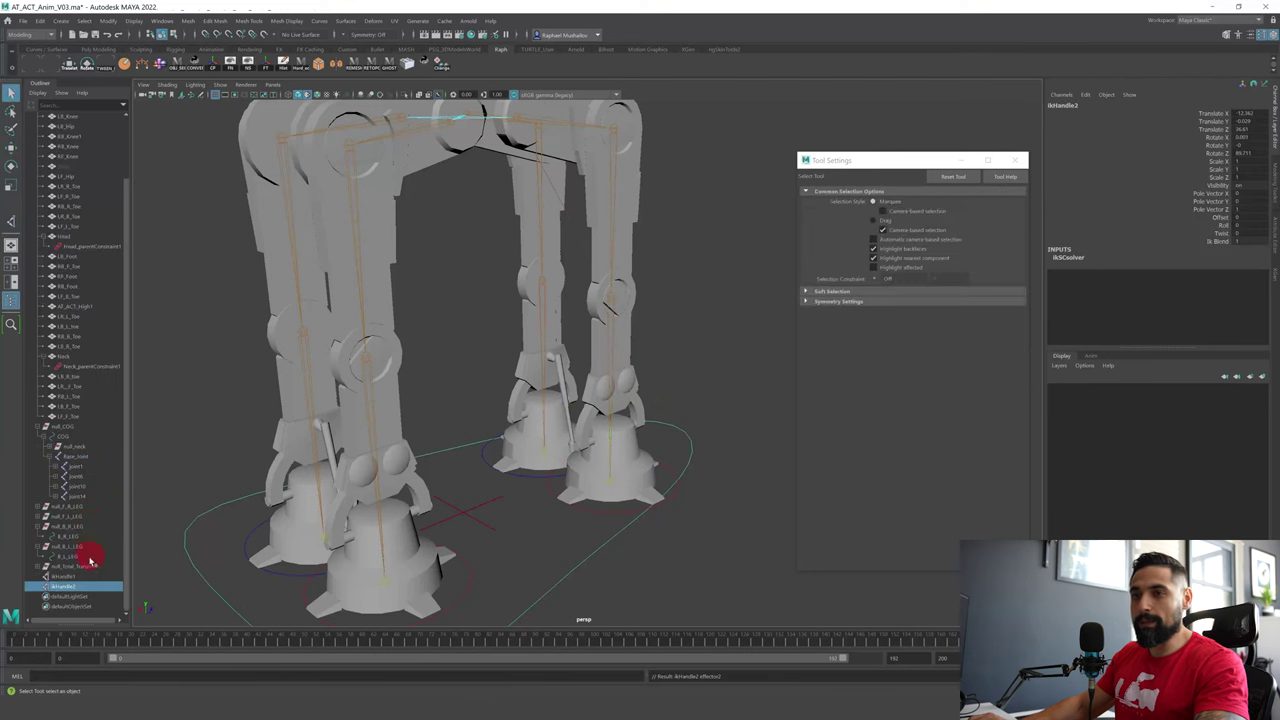
left_click_drag(500, 240, 514, 229, "alt")
left_click(480, 211)
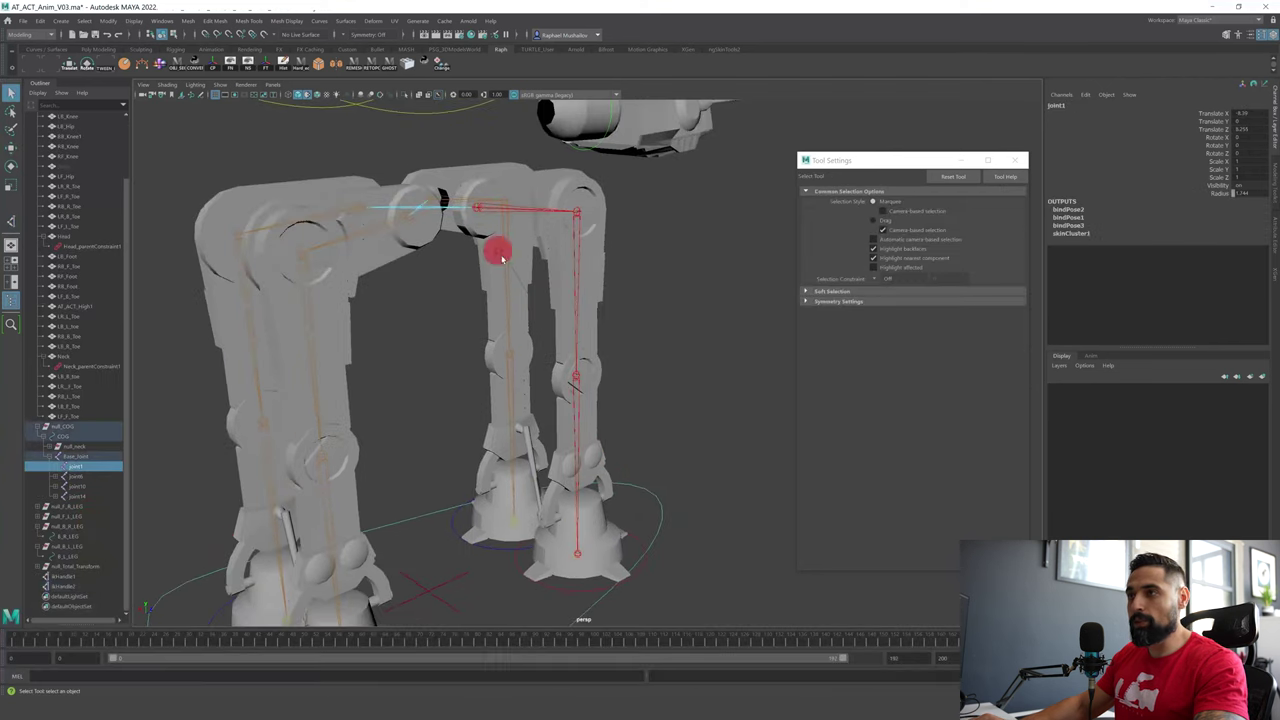
left_click(577, 366)
left_click(588, 209)
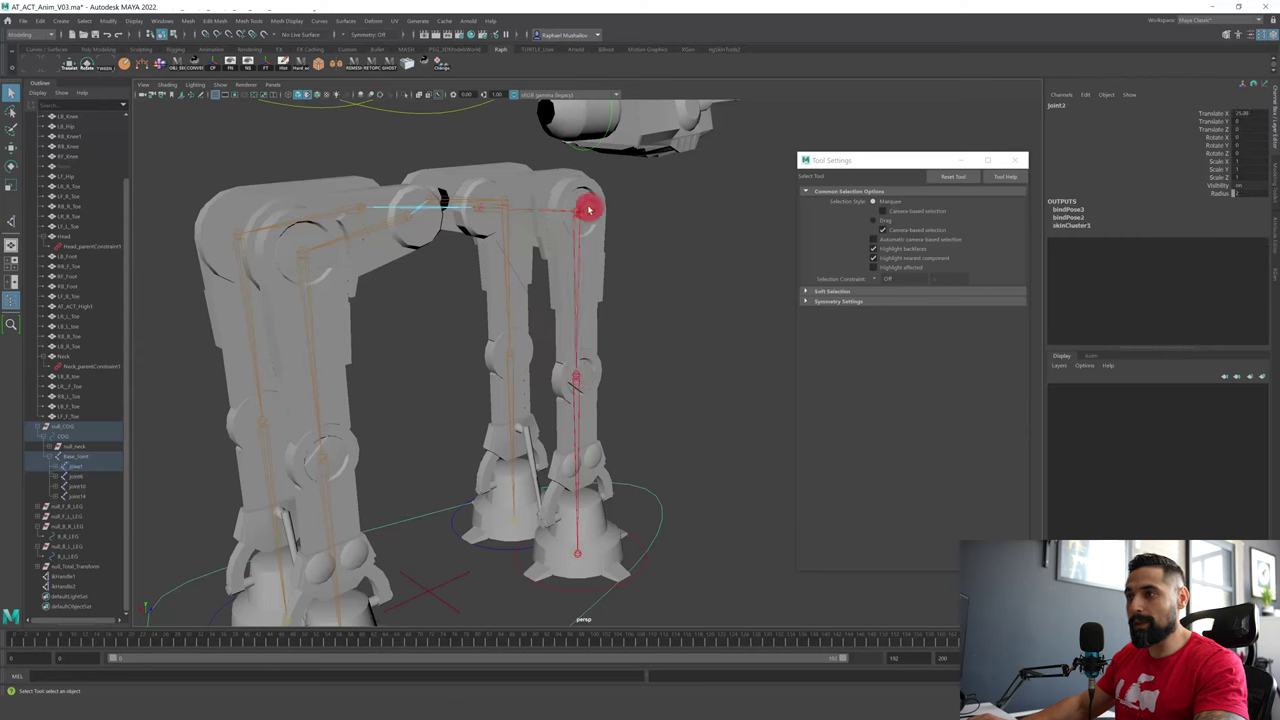
left_click(462, 208)
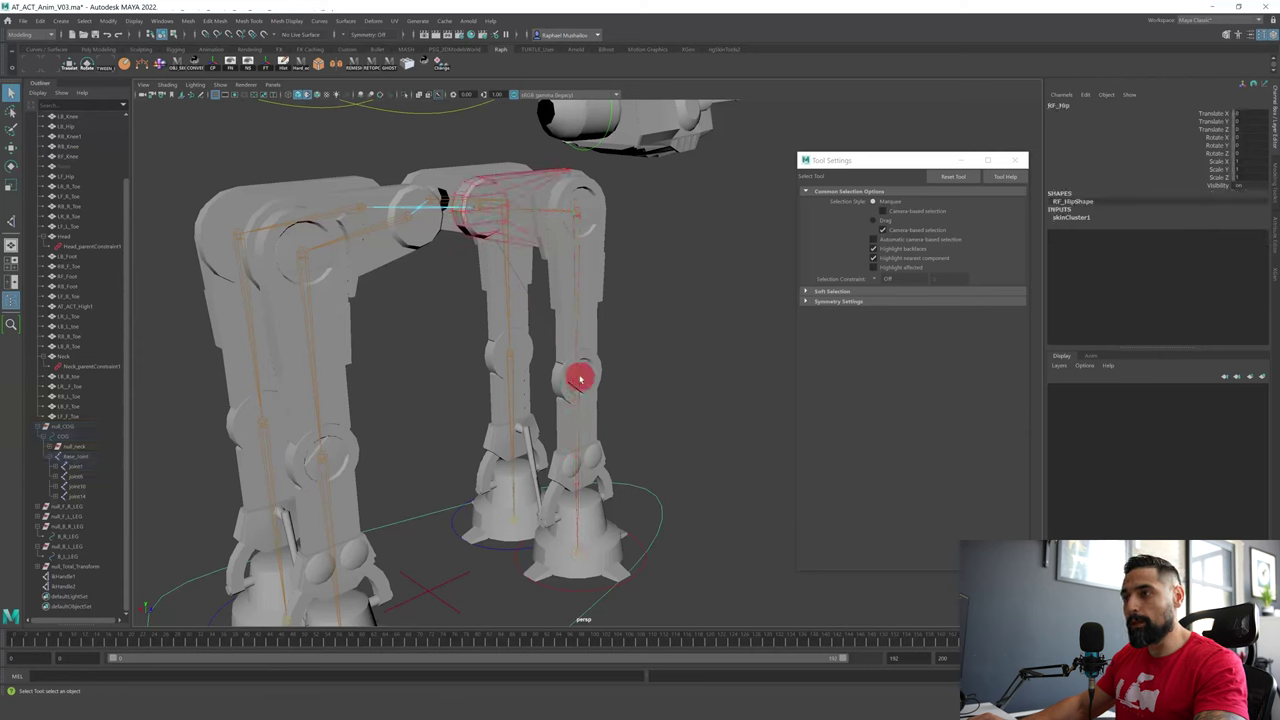
- Compare ikHandle1 and ikHandle2 on the right front leg by selecting each, and undo a test move of ikHandle1
left_click(577, 378)
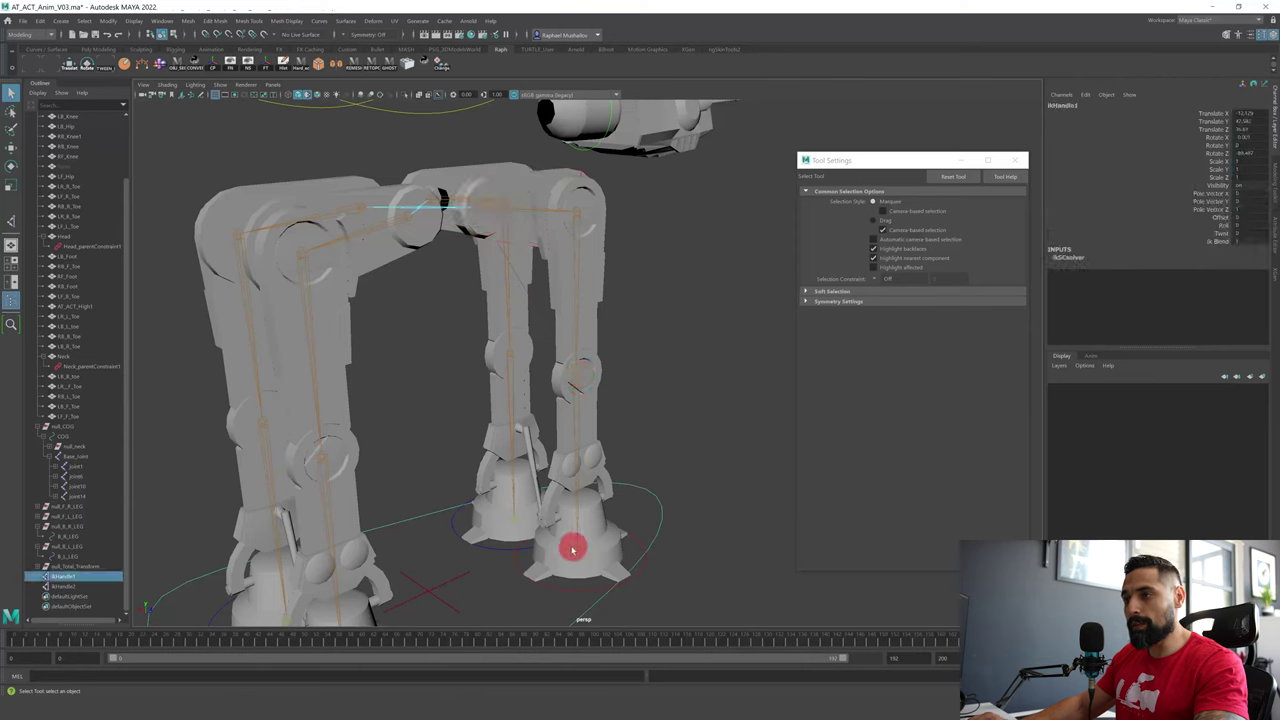
left_click(67, 587)
left_click(71, 577)
left_click(70, 587)
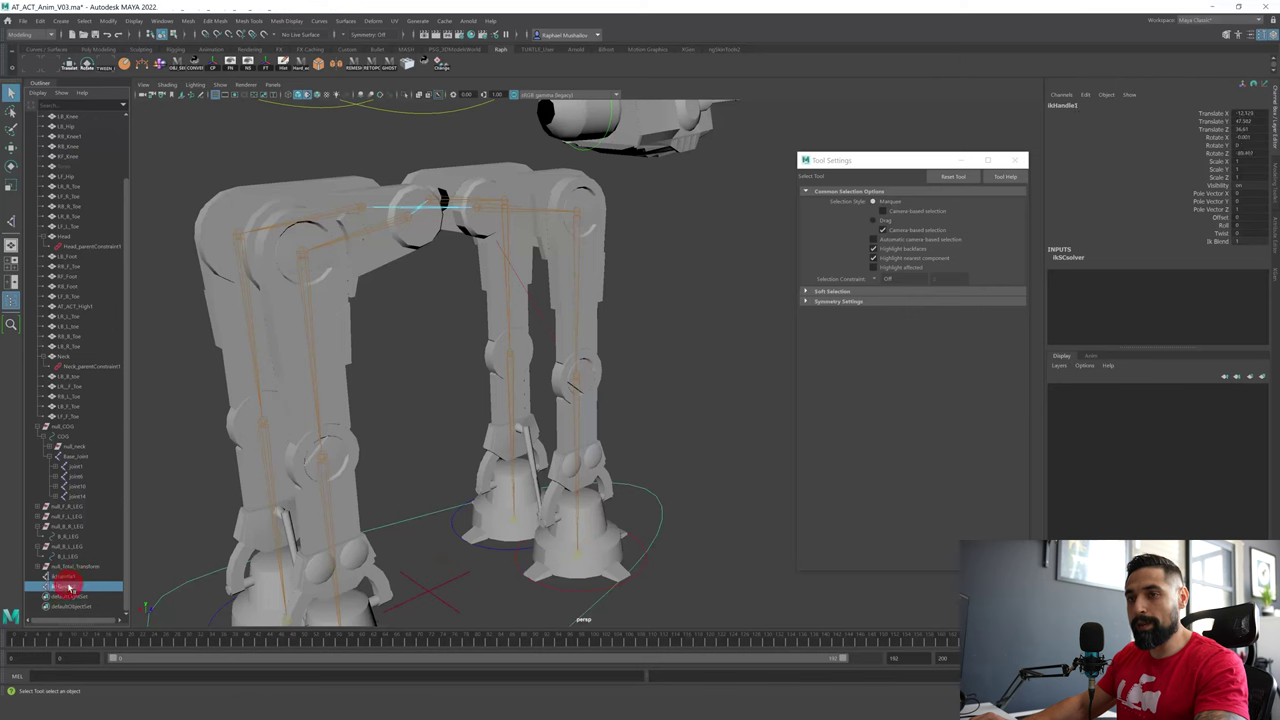
left_click(71, 577)
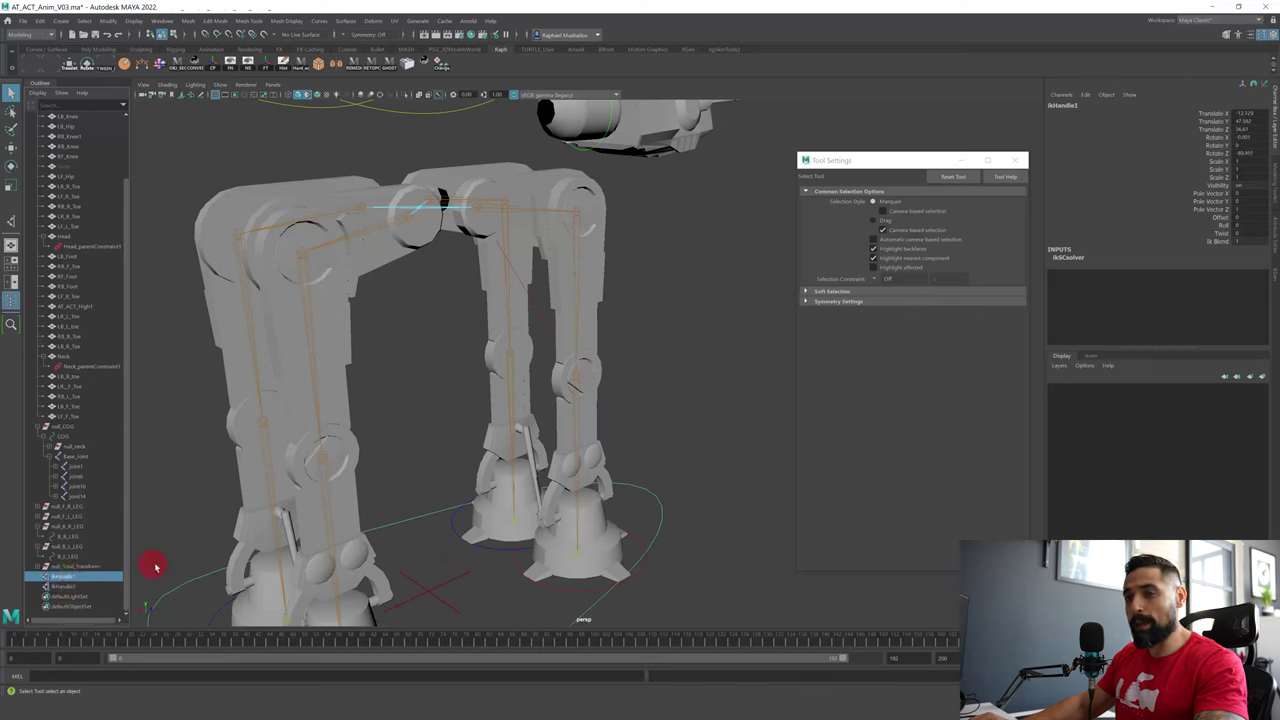
left_click_drag(588, 588, 604, 551)
key("w")
key("ctrl+z")
- Parent ikHandle1 and ikHandle2 under the F_R_LEG control
left_click(83, 587)
left_click(82, 578, "shift")
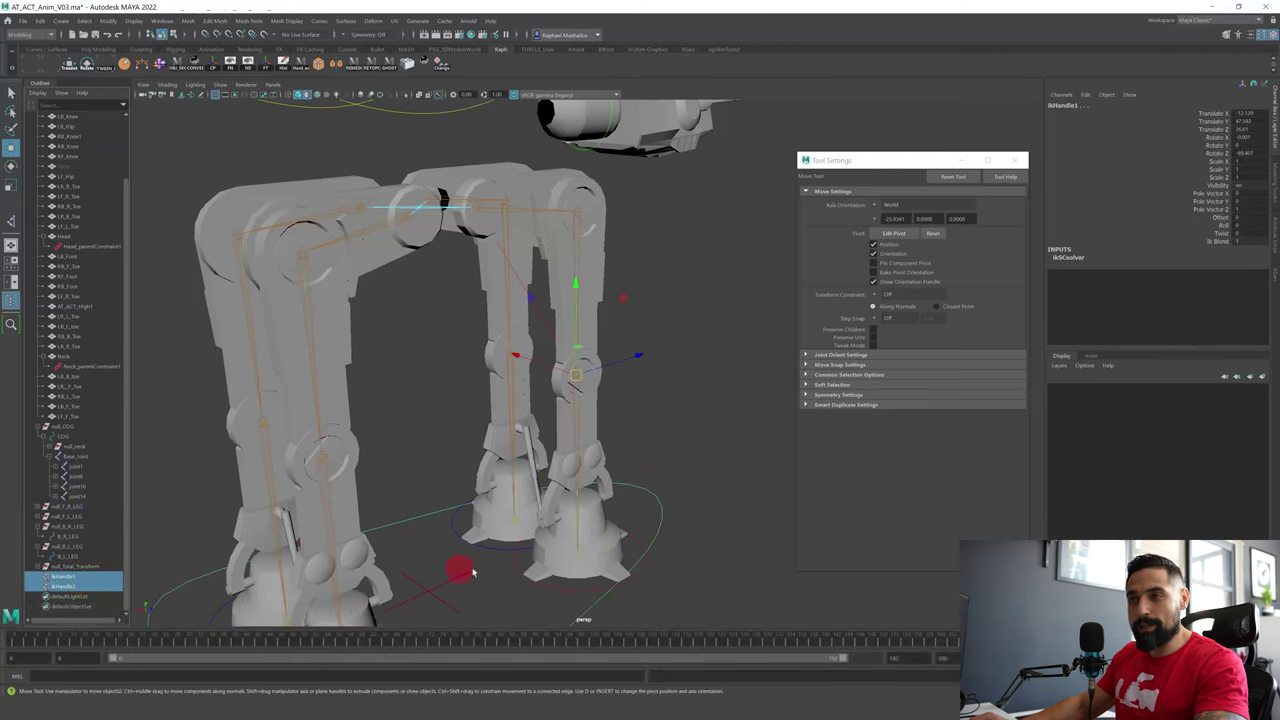
left_click(232, 547, "shift")
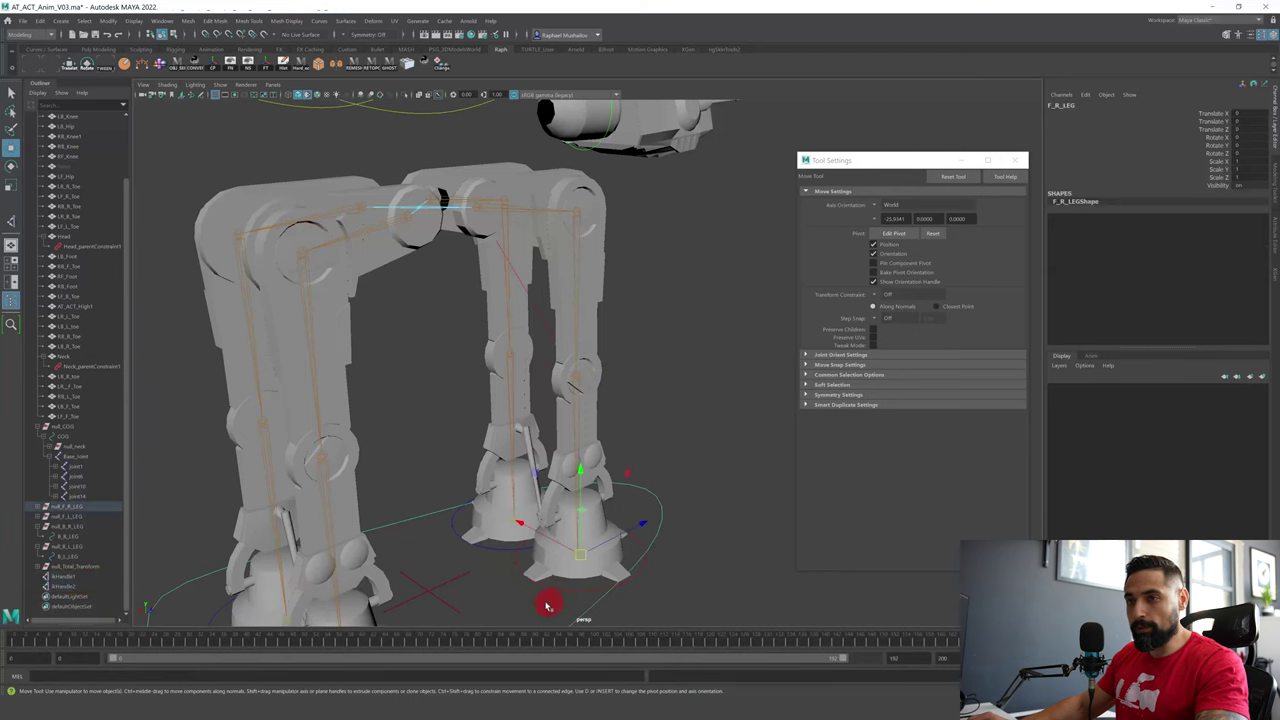
left_click(72, 581, "ctrl")
left_click(66, 510)
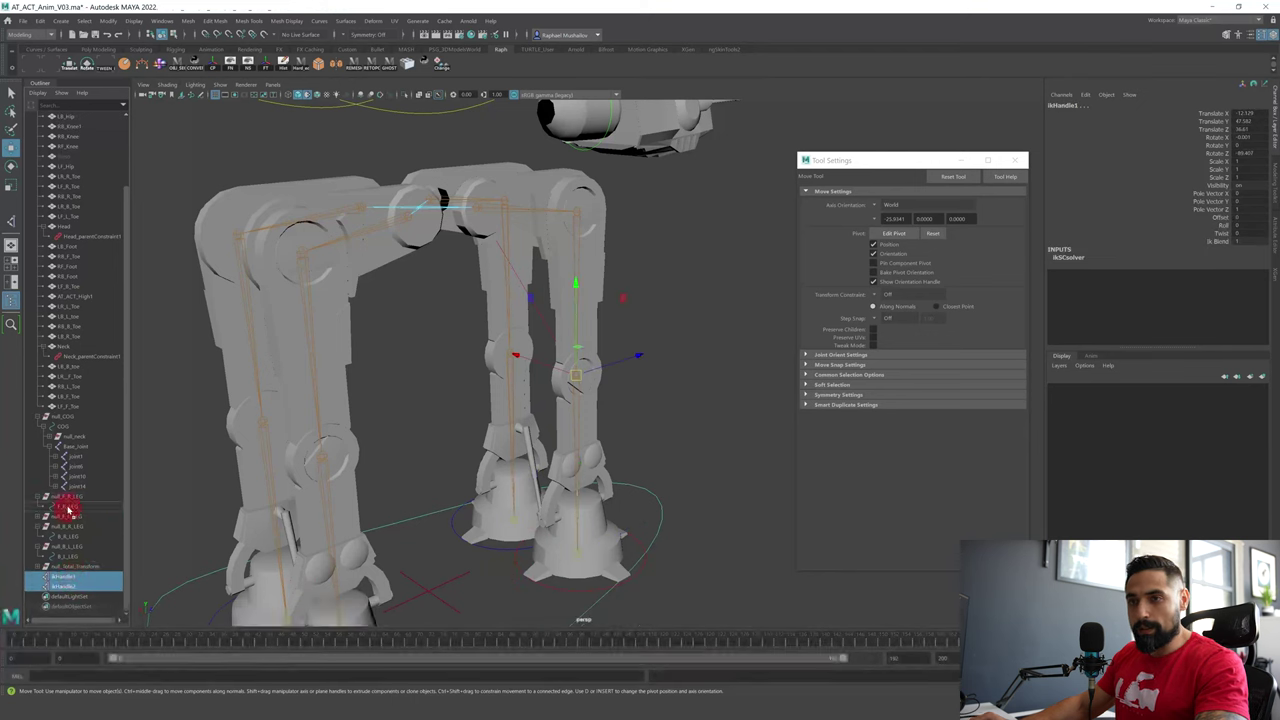
left_click(60, 520)
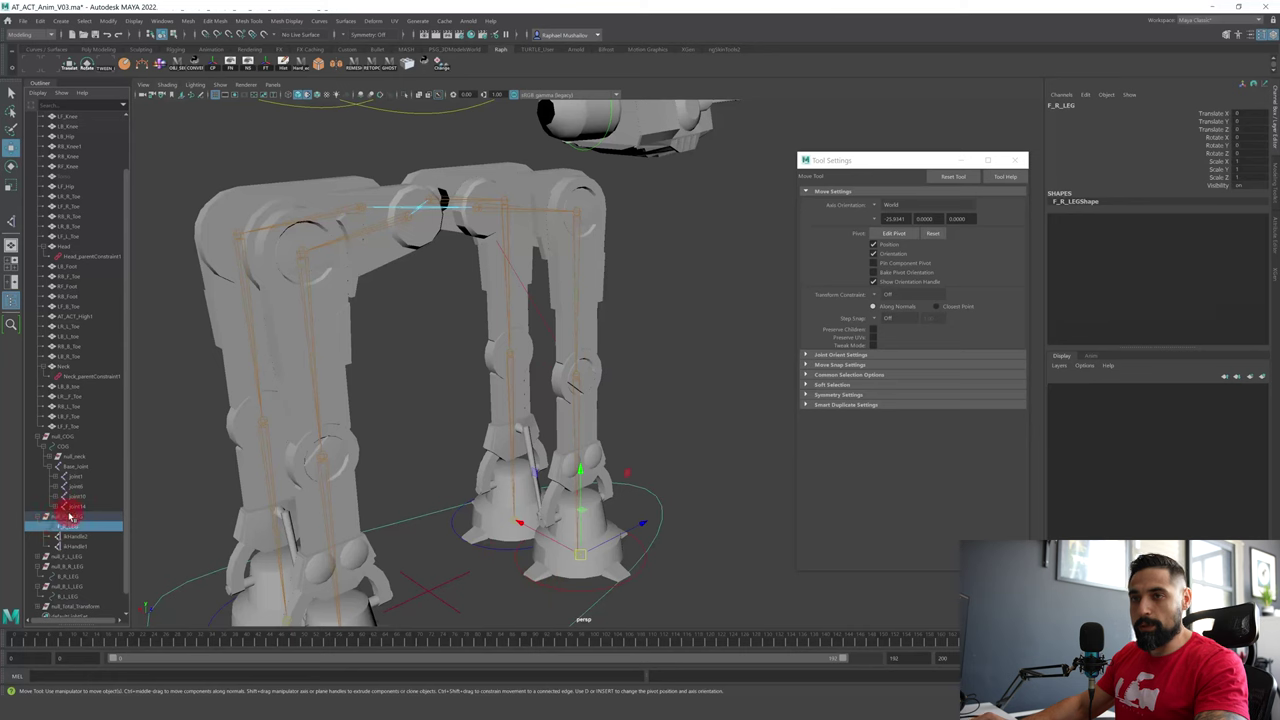
- Check the null_F_R_LEG group and move the F_R_LEG control to test the right front leg
left_click(64, 517)
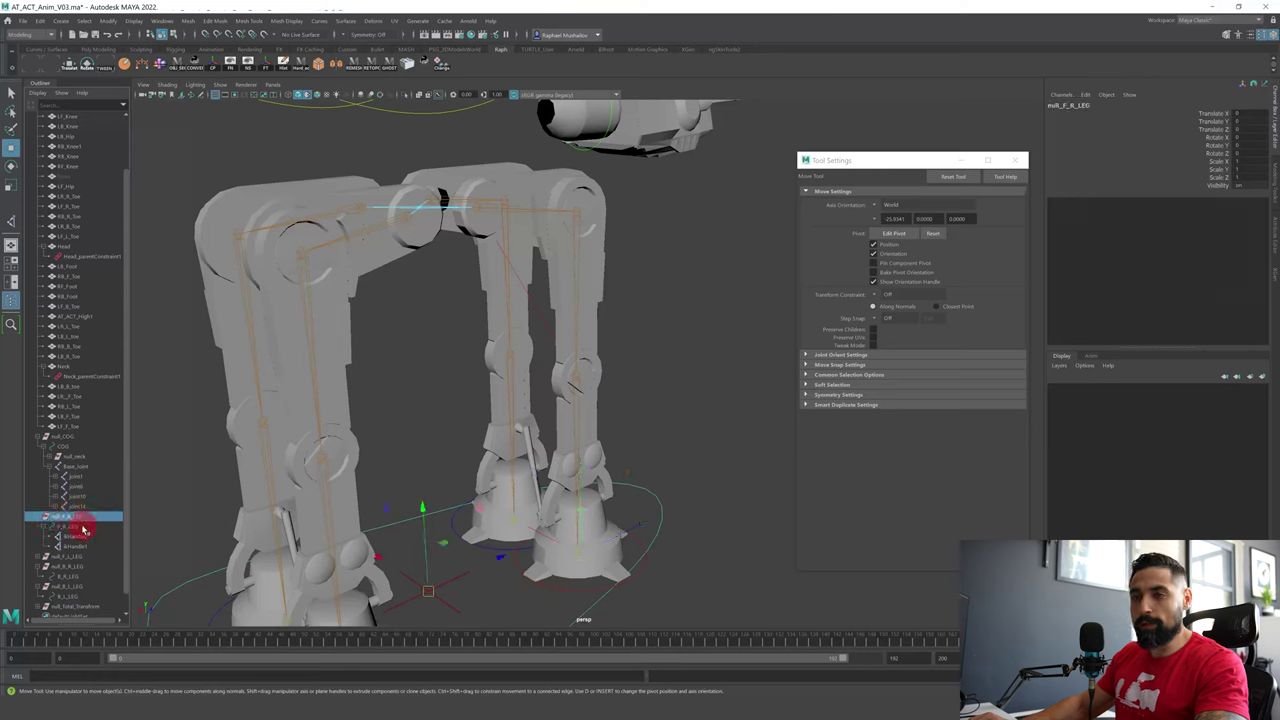
left_click(86, 527)
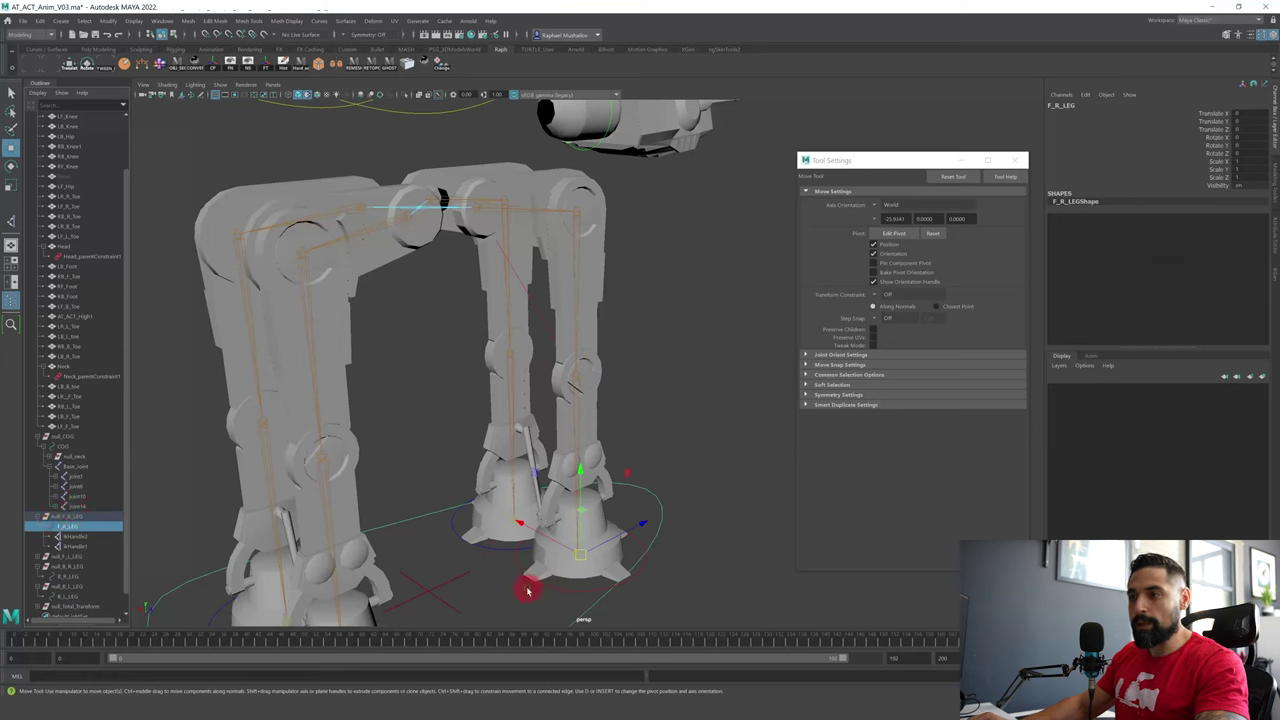
left_click_drag(583, 474, 700, 451)
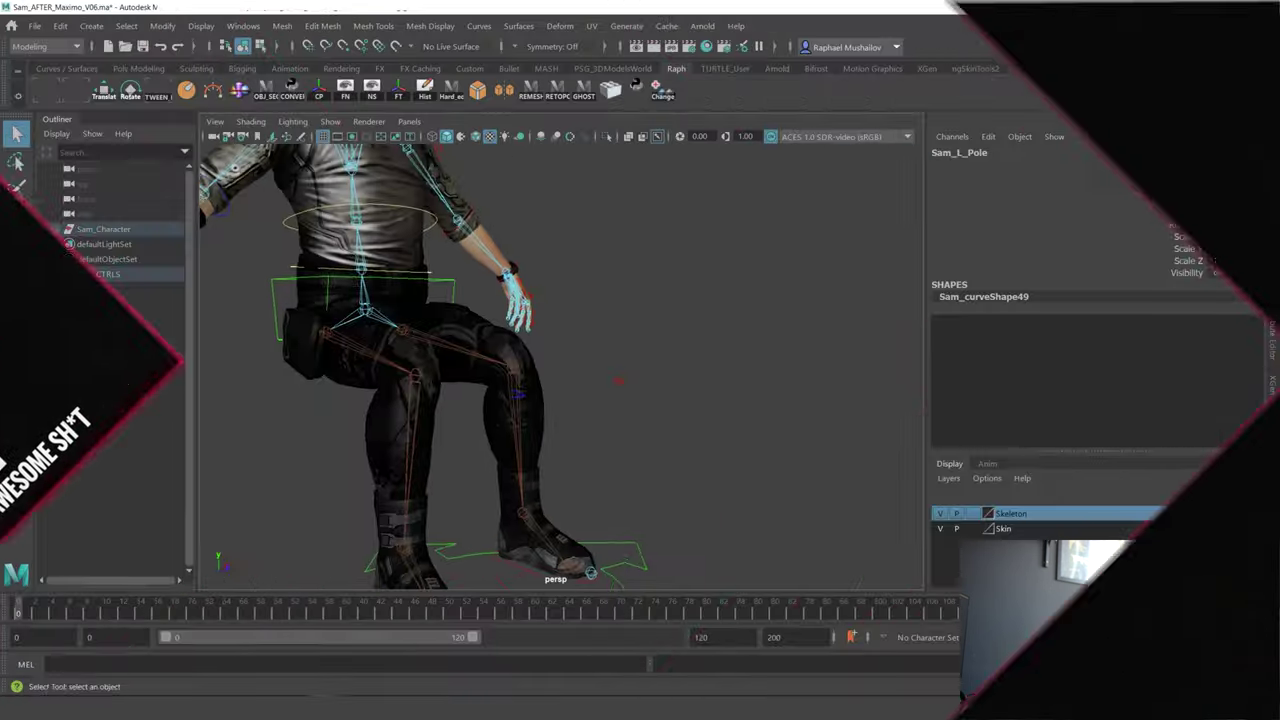
- Switch to the Sam_AFTER_Maximo_V06 scene, test the Sam_L_Pole control by moving it, and undo the last move
scroll(560, 367, "down", 3)
left_click_drag(600, 400, 550, 352, "alt")
key("w")
left_click_drag(656, 430, 684, 428)
scroll(660, 430, "up", 4)
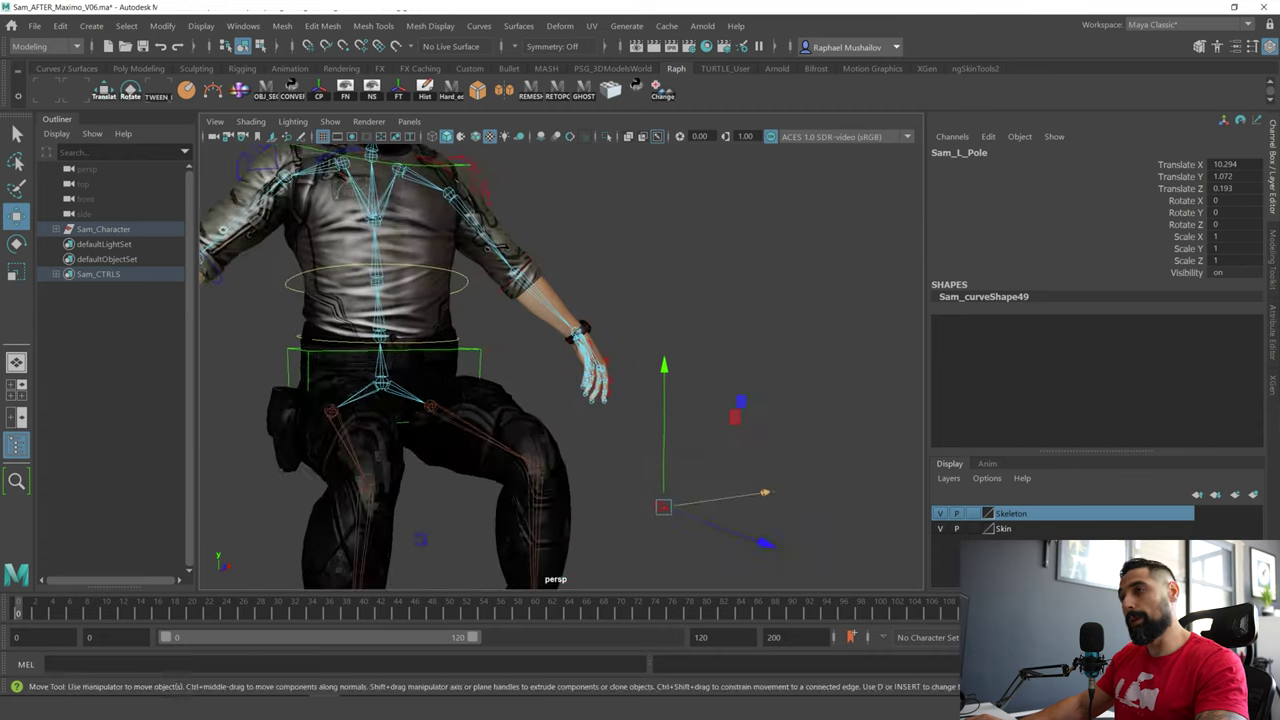
middle_click_drag(660, 460, 630, 410, "alt")
left_click_drag(727, 438, 688, 443)
key("ctrl+z")
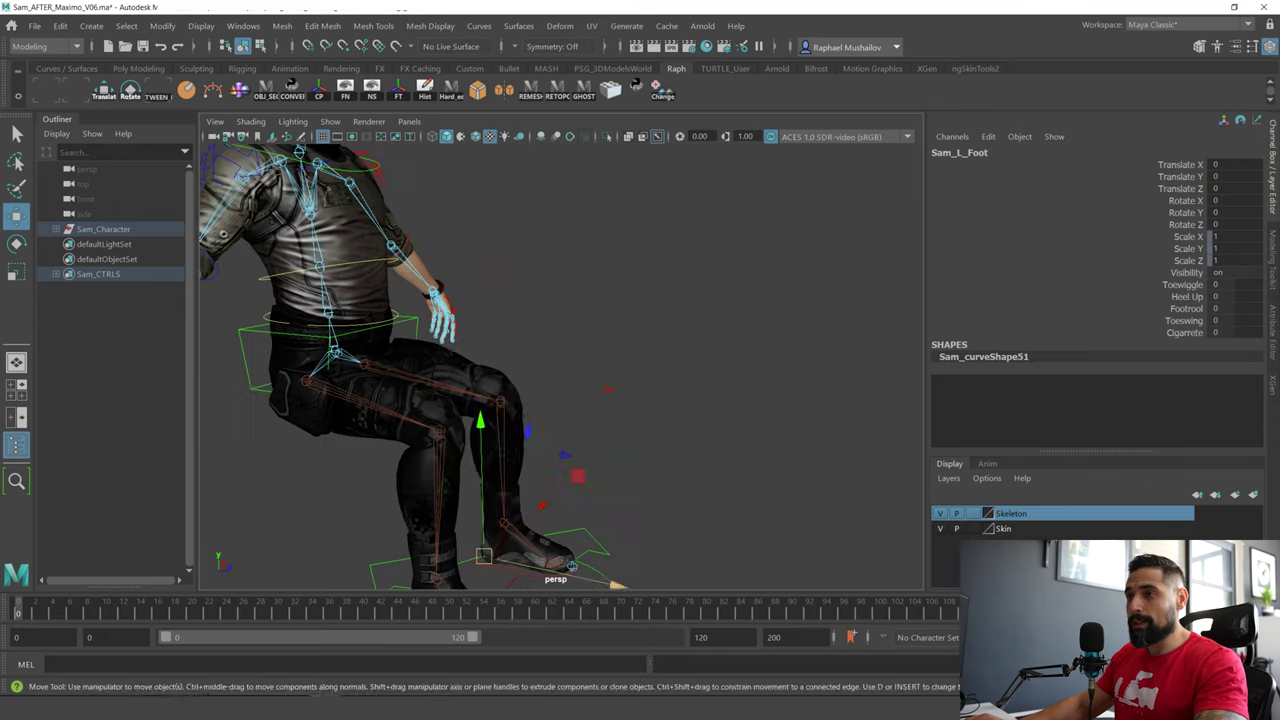
- Move the Sam_L_Foot and Sam_L_Pole controls to examine how the character's left leg and knee respond
left_click_drag(618, 585, 462, 560)
left_click(603, 392)
left_click_drag(603, 392, 522, 386, "alt")
left_click_drag(697, 389, 870, 379)
left_click_drag(870, 379, 853, 379, "alt")
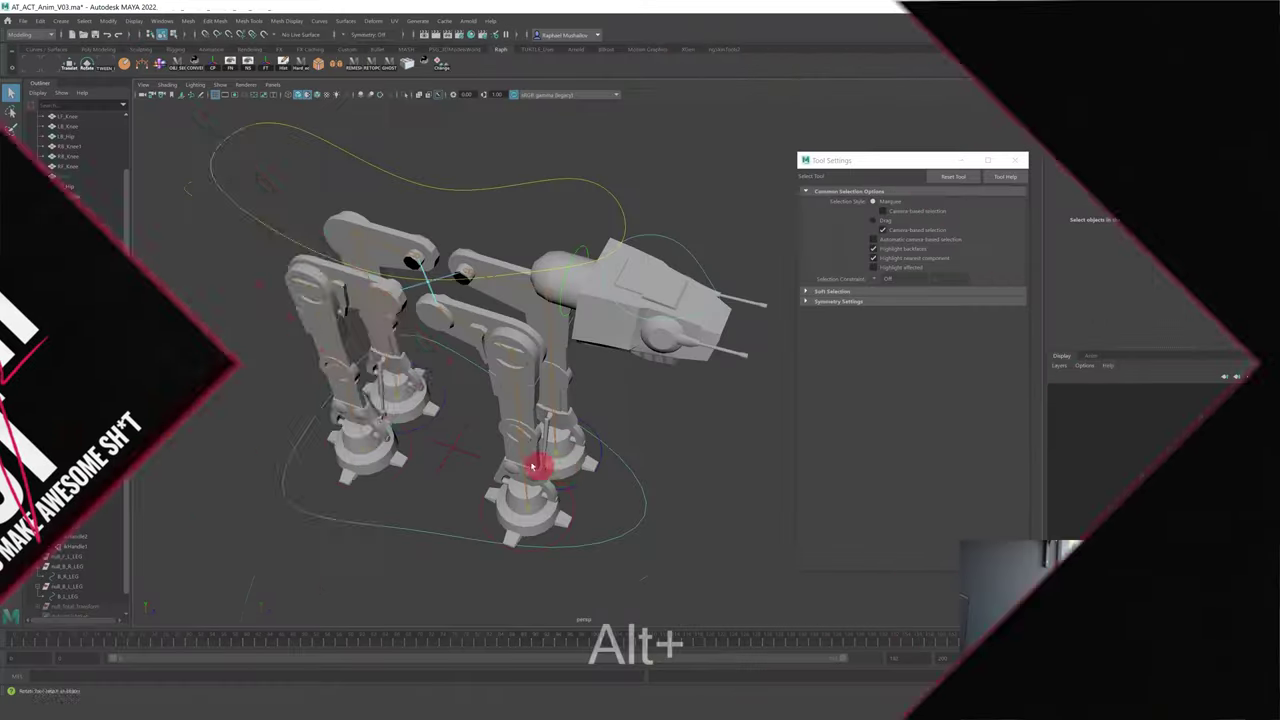
- Back in the AT_ACT scene, create two IK handles on the right back leg and parent them under B_R_LEG
left_click_drag(531, 457, 428, 423, "alt")
left_click_drag(428, 423, 416, 418, "alt")
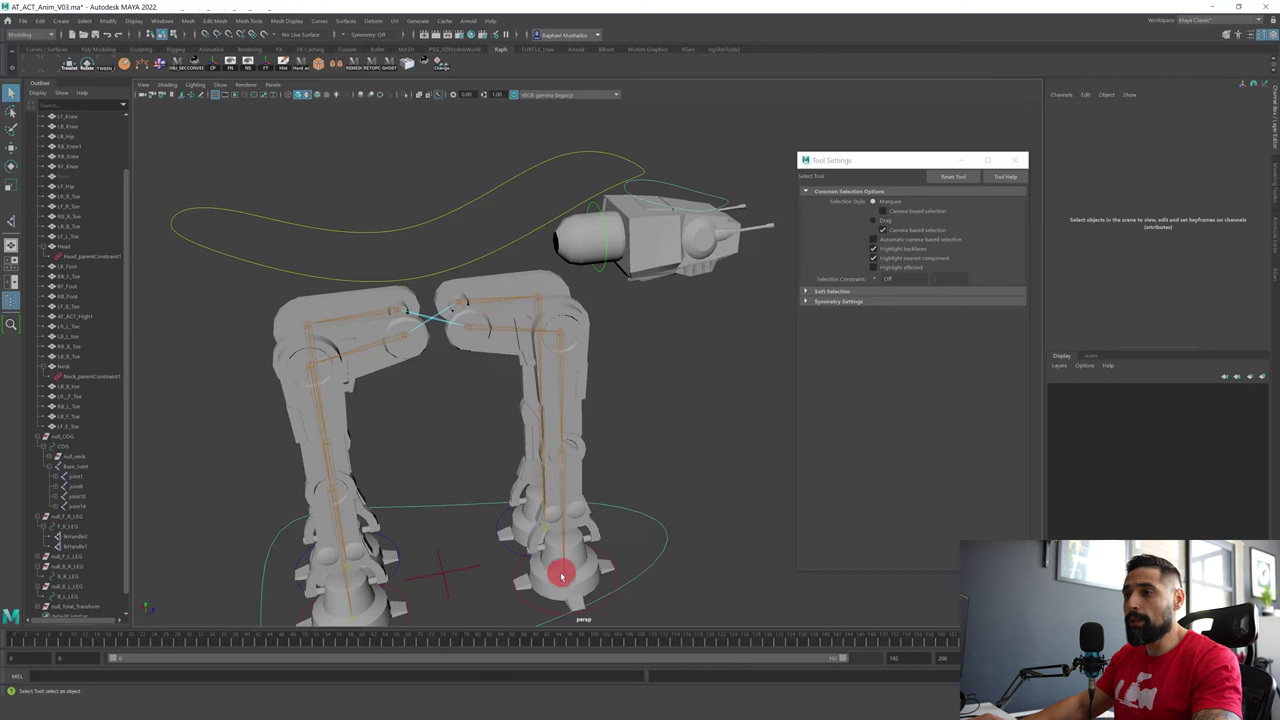
left_click_drag(567, 550, 523, 354, "alt")
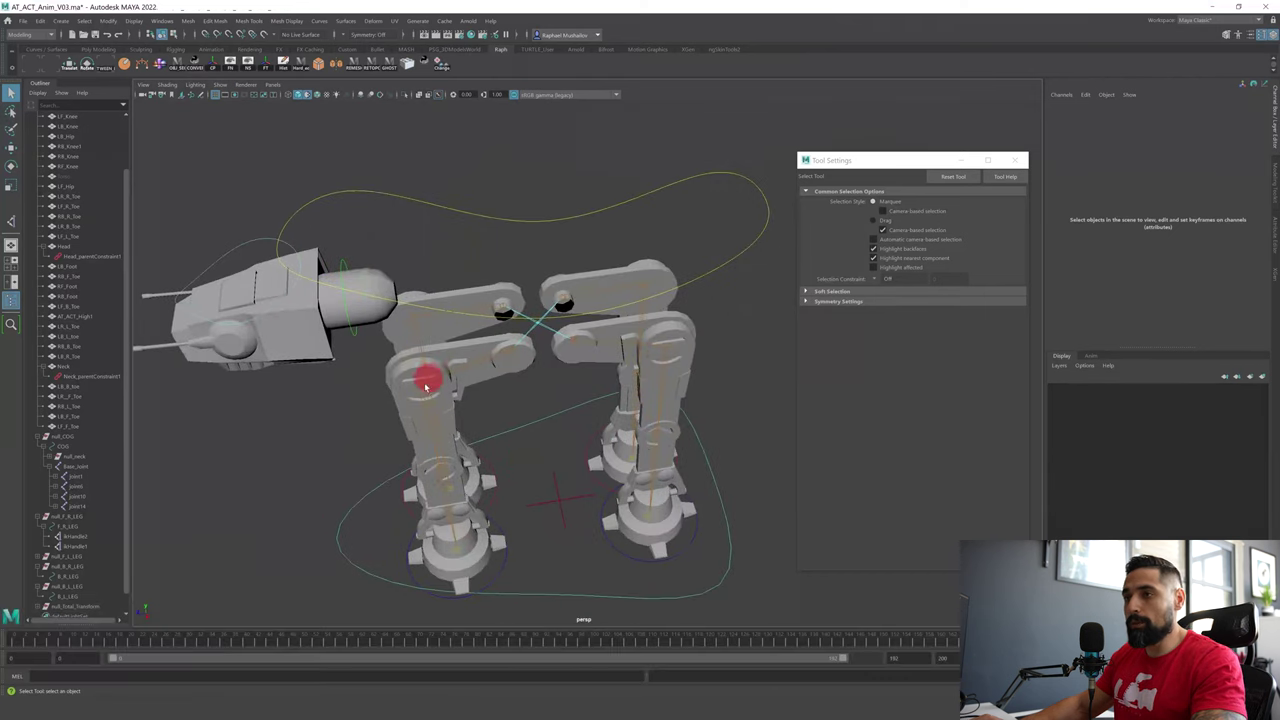
left_click_drag(494, 402, 600, 540, "alt")
key("g")
left_click(614, 290)
left_click(533, 562)
key("w")
left_click(580, 562, "shift")
key("p")
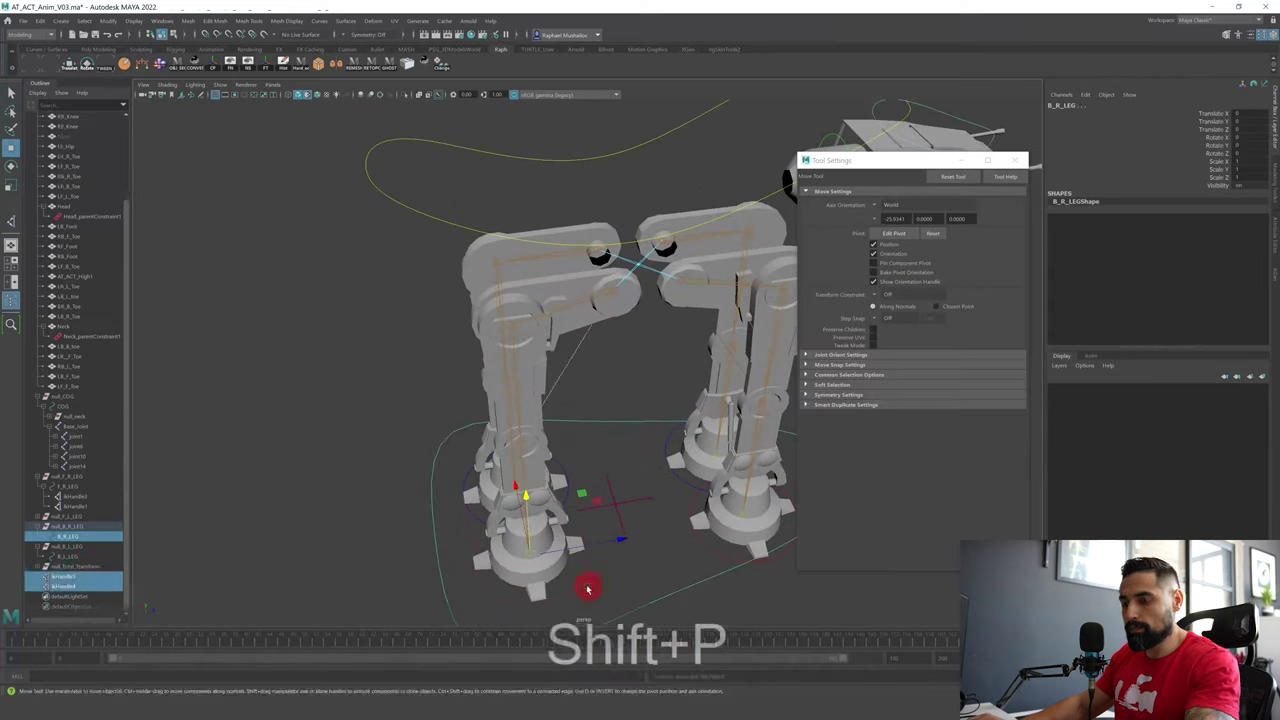
- Create two IK handles on the left back leg and parent them under the B_L_LEG control
left_click_drag(586, 586, 740, 474)
key("g")
left_click(568, 273)
left_click(657, 434)
left_click(652, 568)
key("w")
key("q")
key("p")
- Create IK handles on the left front leg and parent them under the F_L_LEG control
left_click(443, 500)
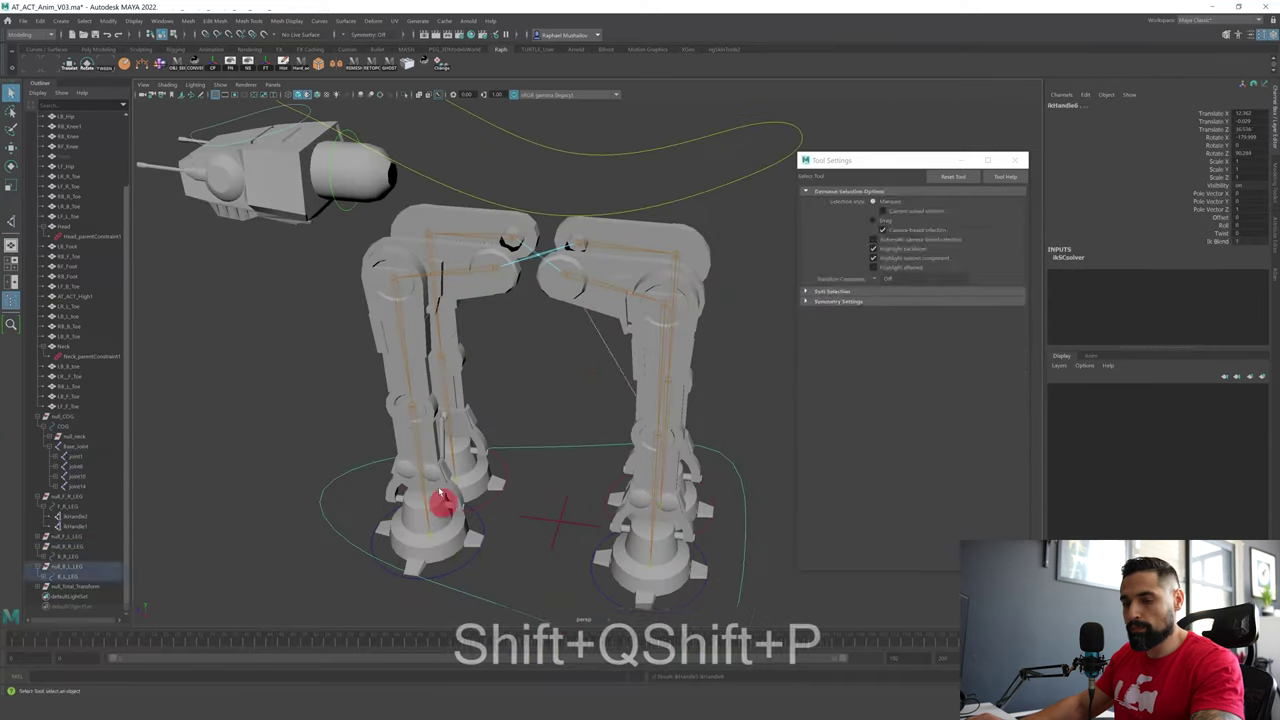
left_click(389, 580, "shift")
key("w")
left_click_drag(413, 500, 258, 478, "alt")
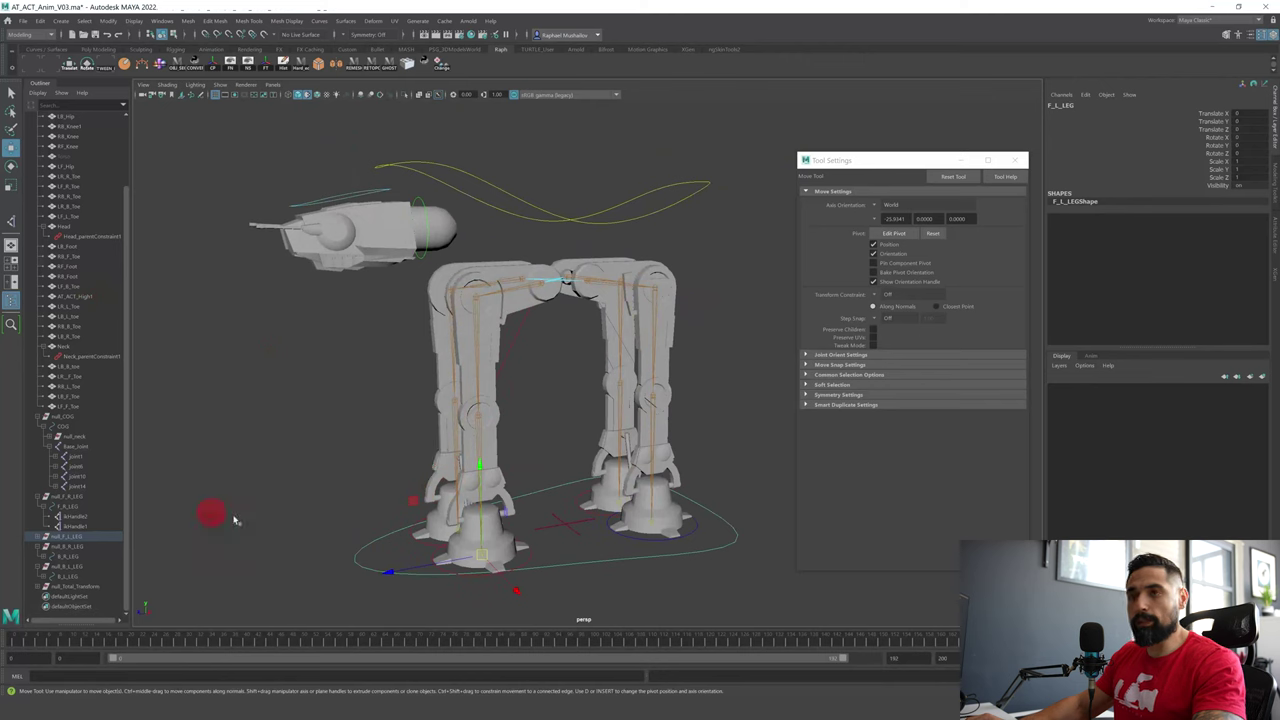
- Unhide the walker's Torso mesh
scroll(89, 330, "up", 3)
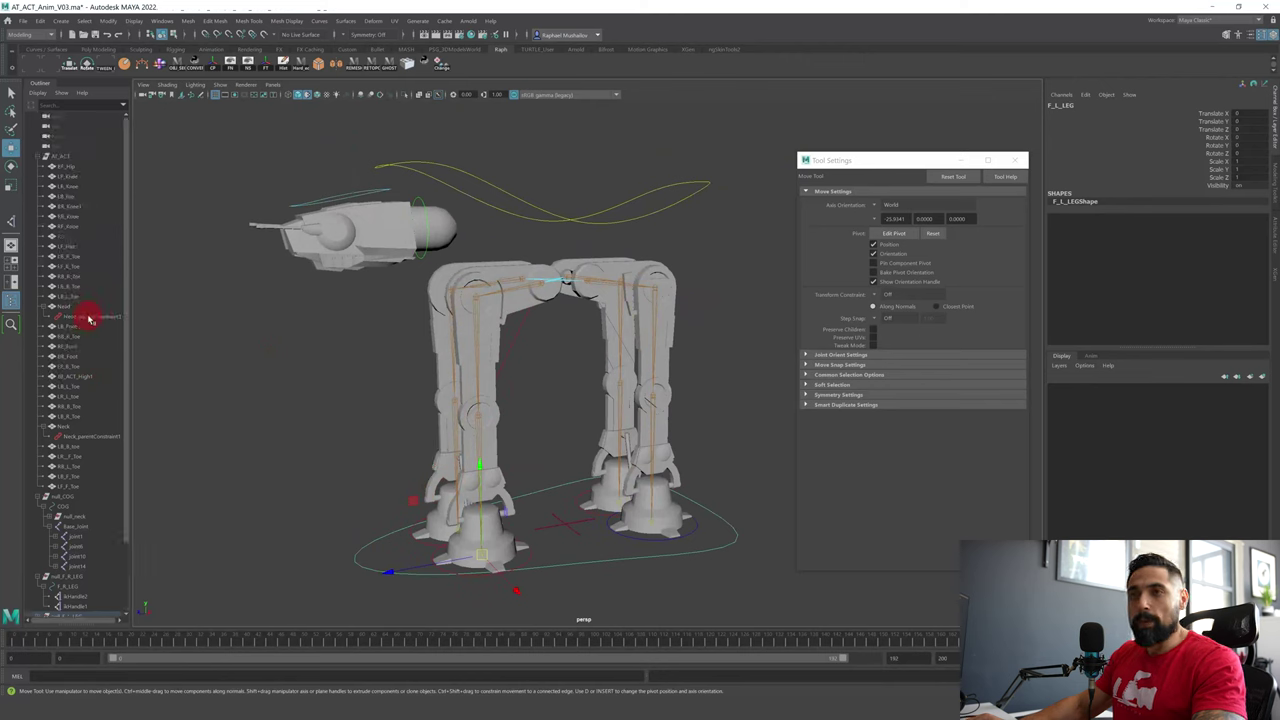
left_click(100, 236)
key("shift+h")
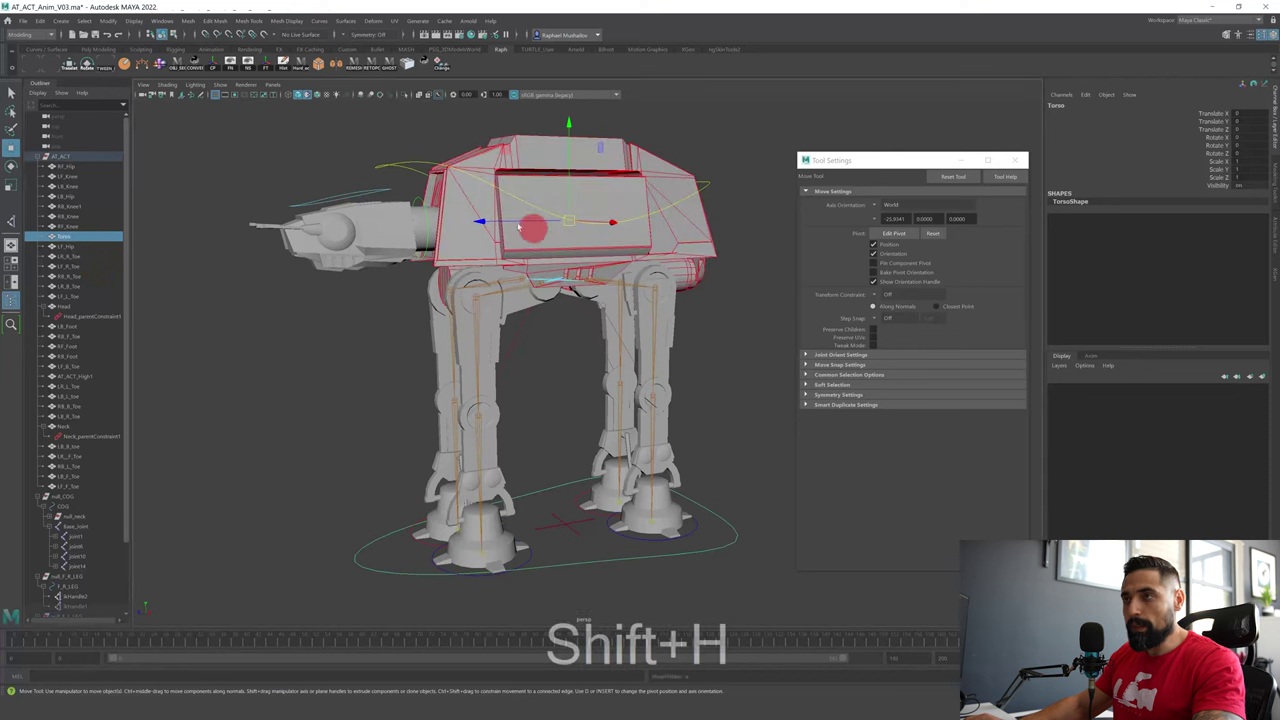
- Test the rig by lowering the COG control about 23 units and shifting it about 2.7 units in Z
left_click(474, 194)
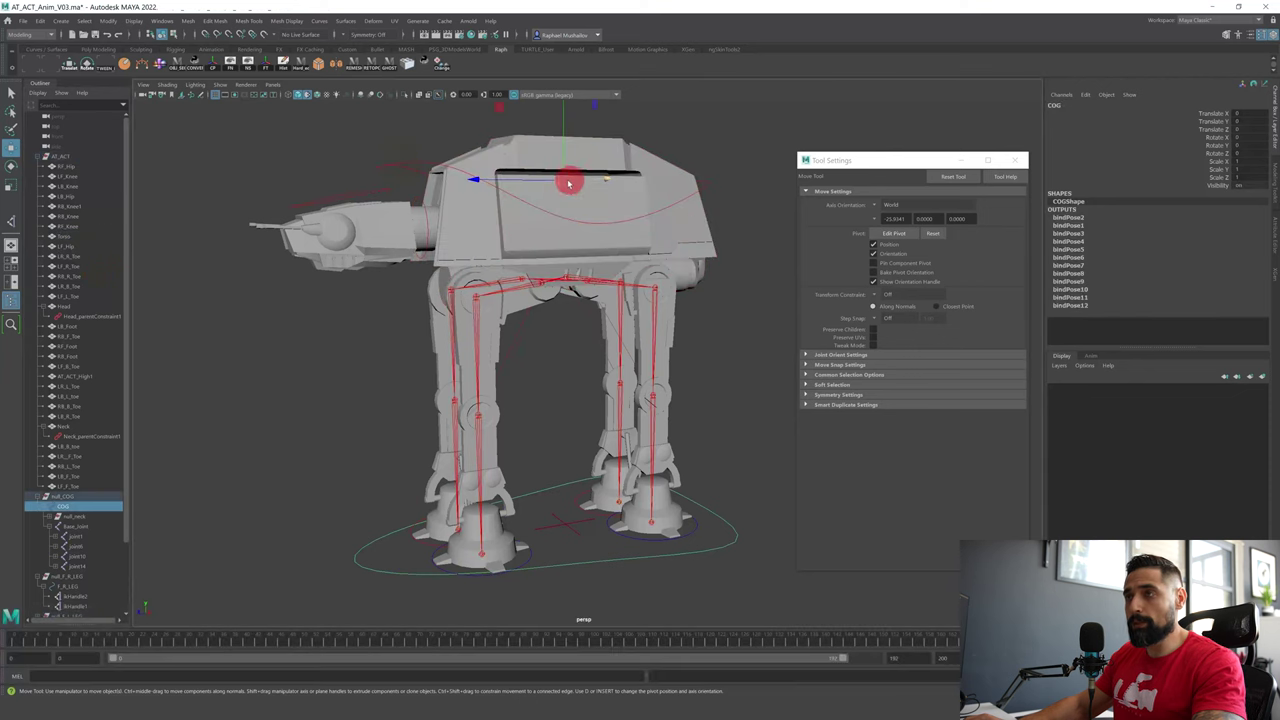
left_click_drag(514, 309, 551, 366, "alt")
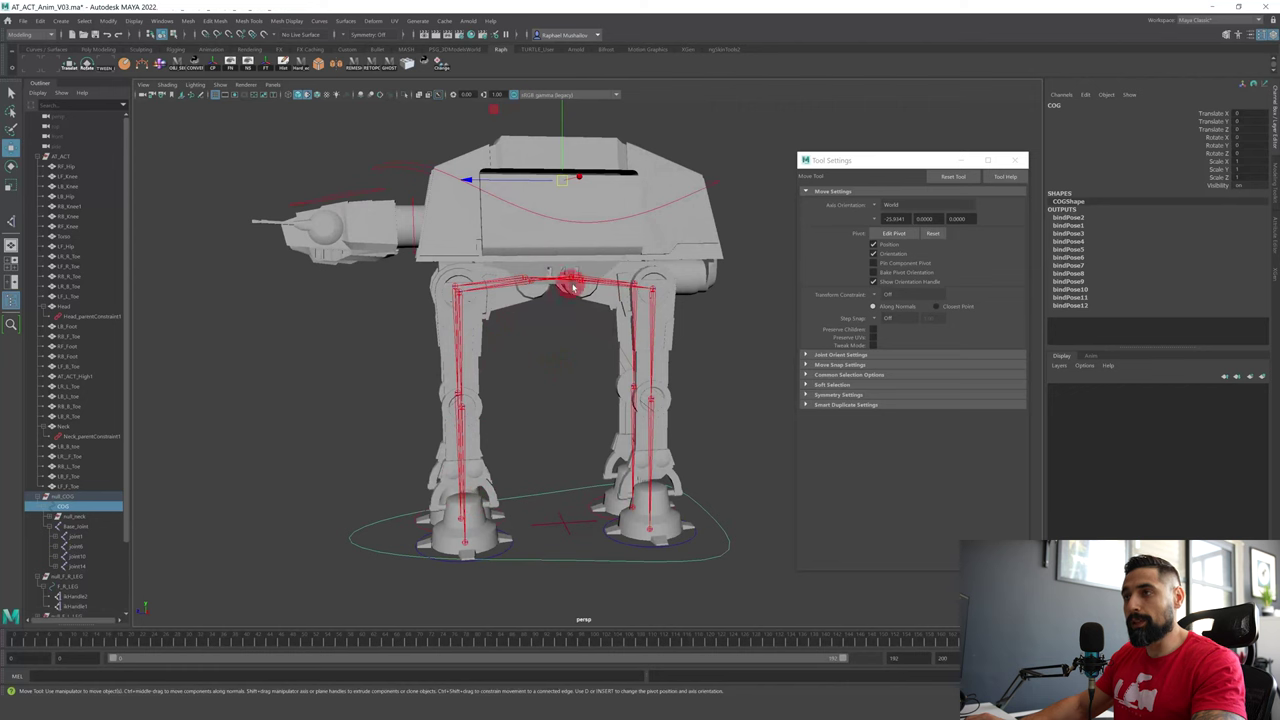
left_click_drag(573, 288, 610, 382, "alt")
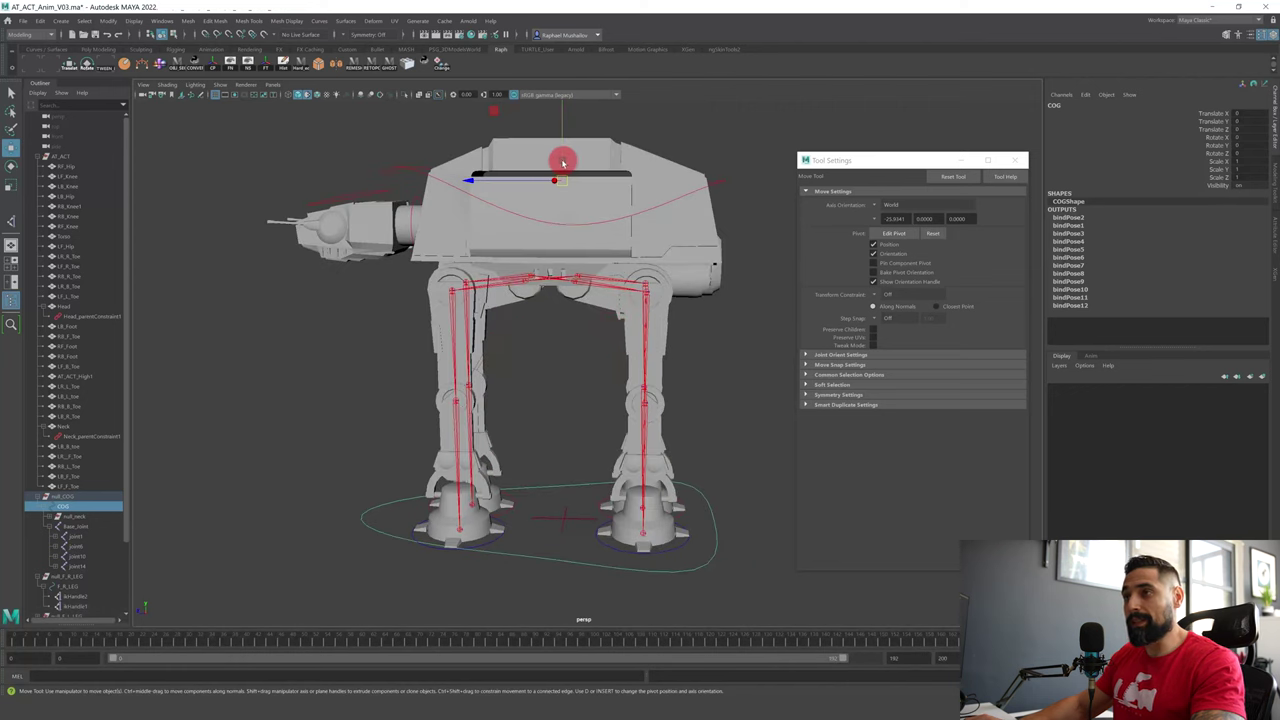
left_click_drag(563, 162, 525, 248)
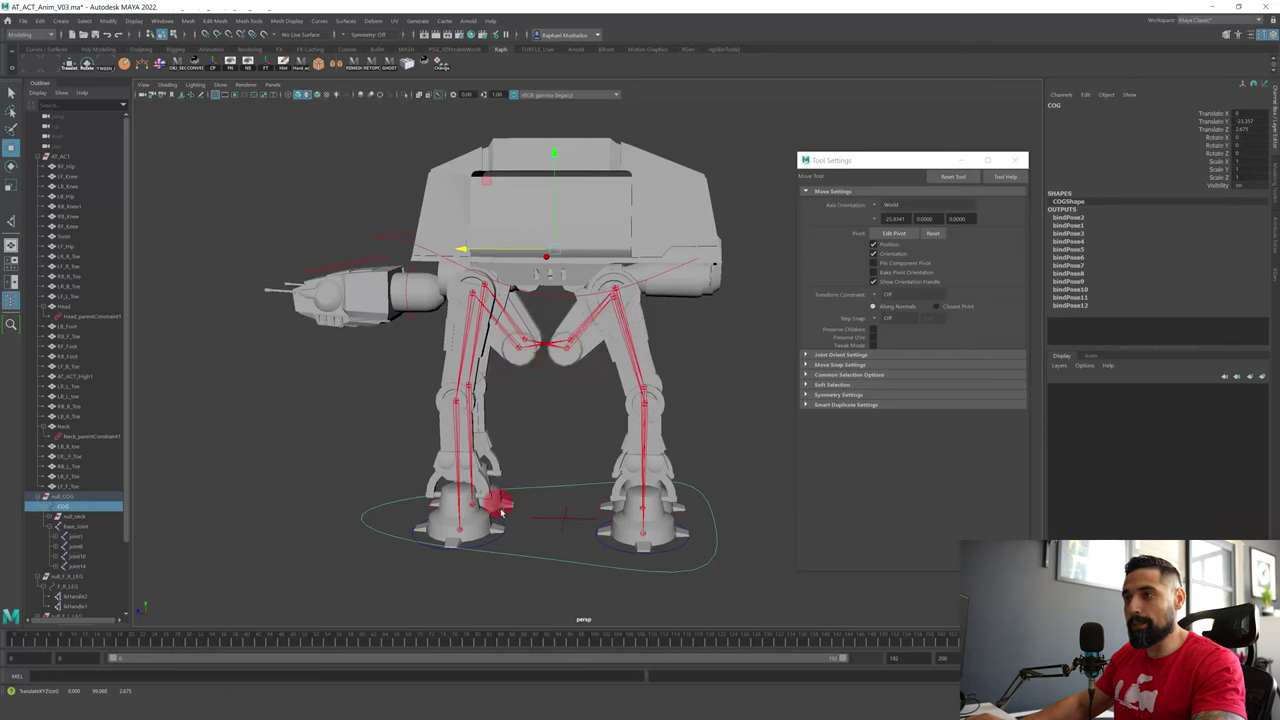
- Test the F_L_LEG control by moving it forward, and undo both this and the COG move
left_click(494, 540)
left_click_drag(494, 537, 360, 518)
left_click(453, 527)
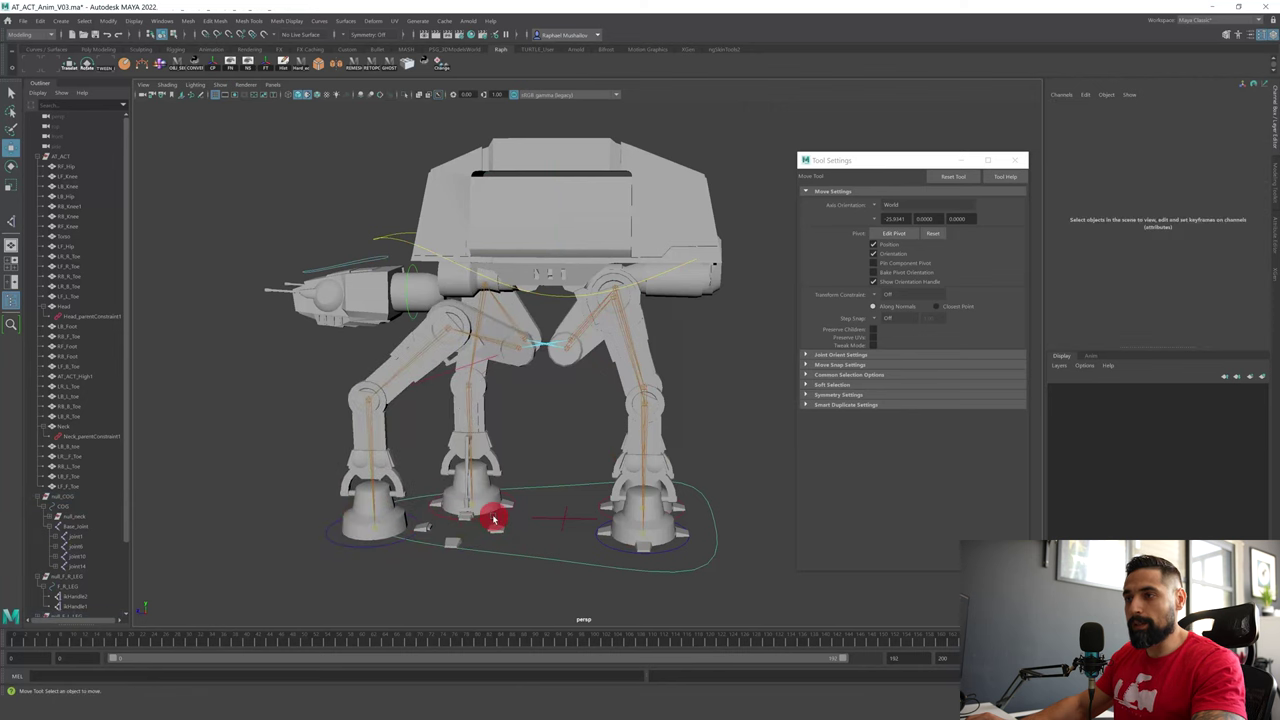
key("ctrl+z")
key("ctrl+z")
key("q")
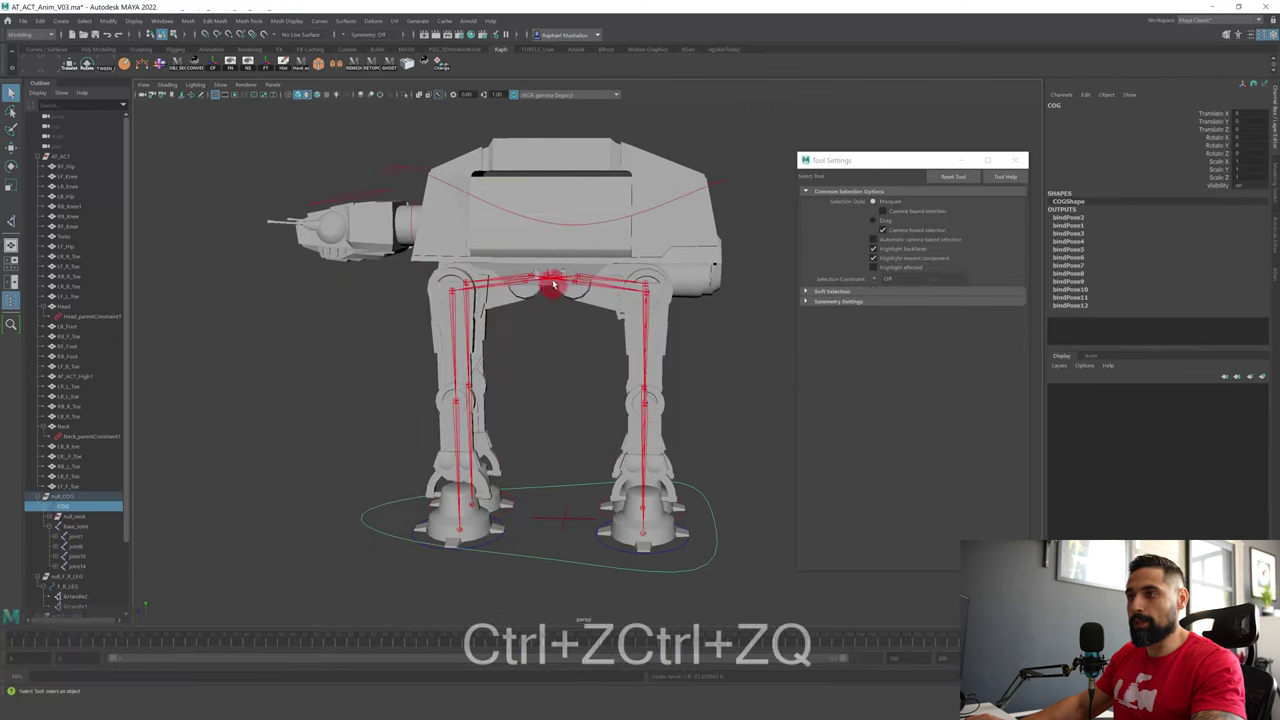
- Bind the Torso mesh to Base_Joint with Bind Skin
left_click(557, 262)
left_click(552, 281)
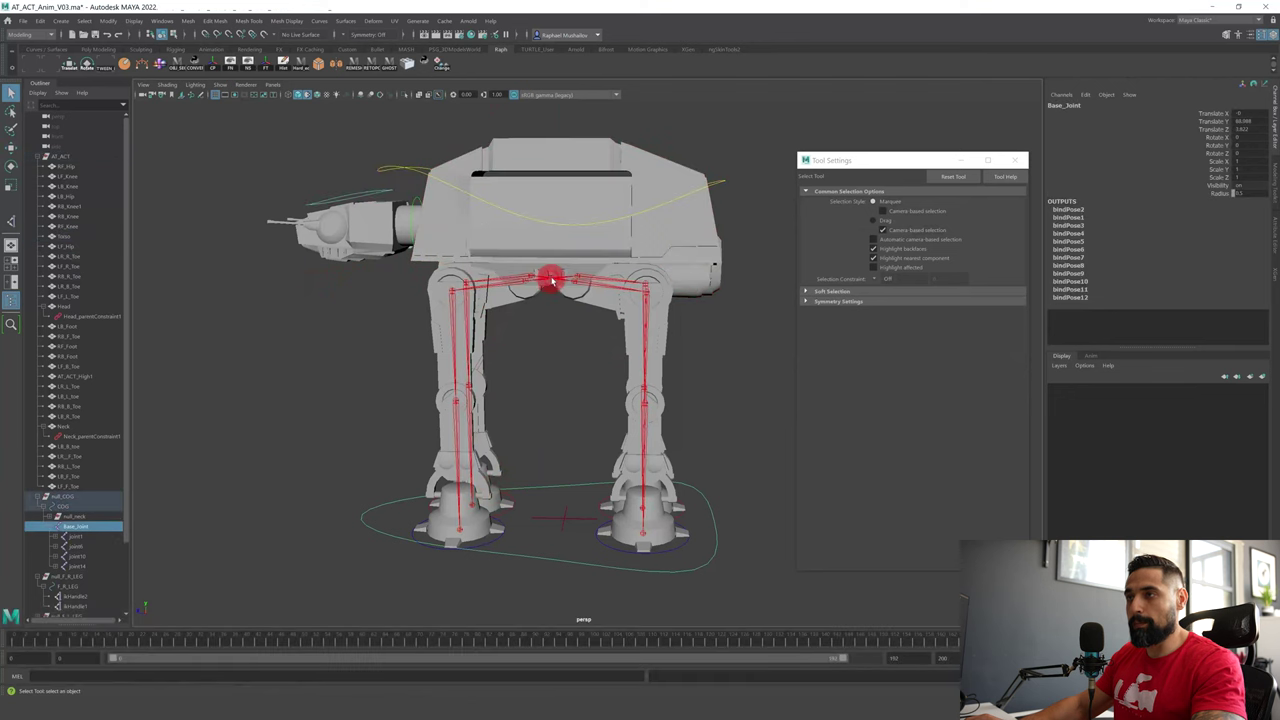
left_click(658, 236, "shift")
key("shift+space")
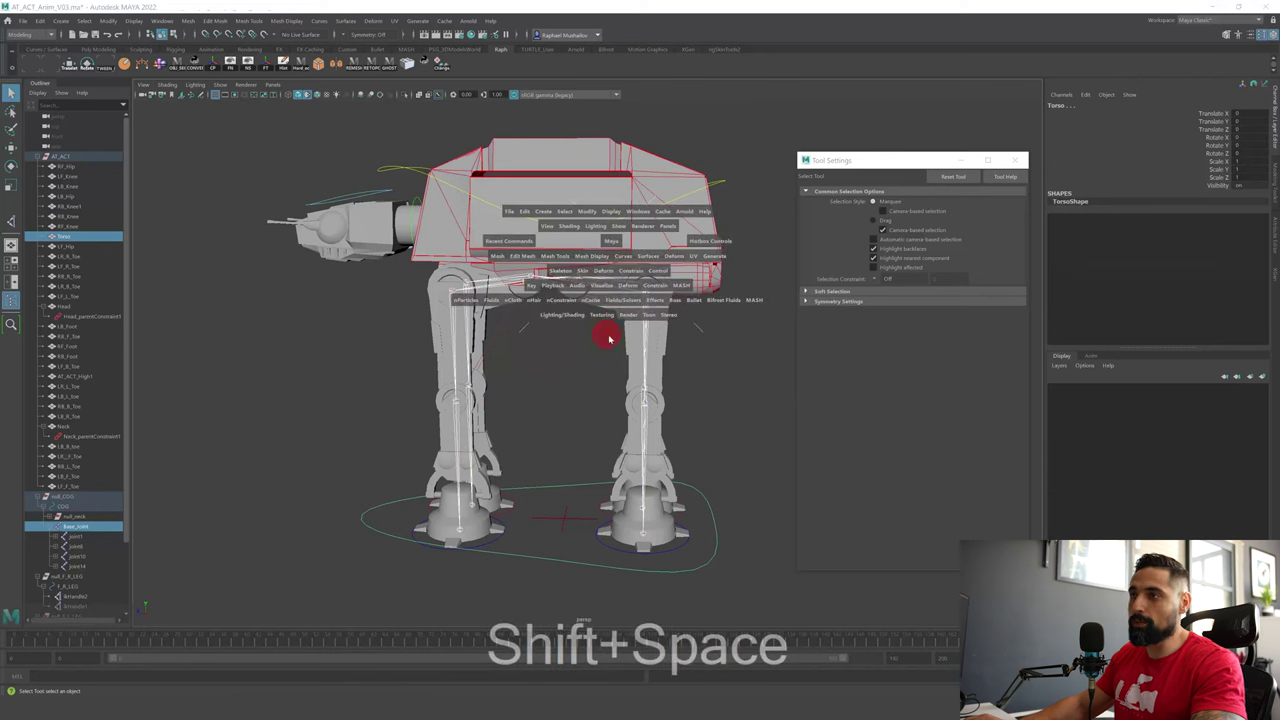
left_click(585, 276)
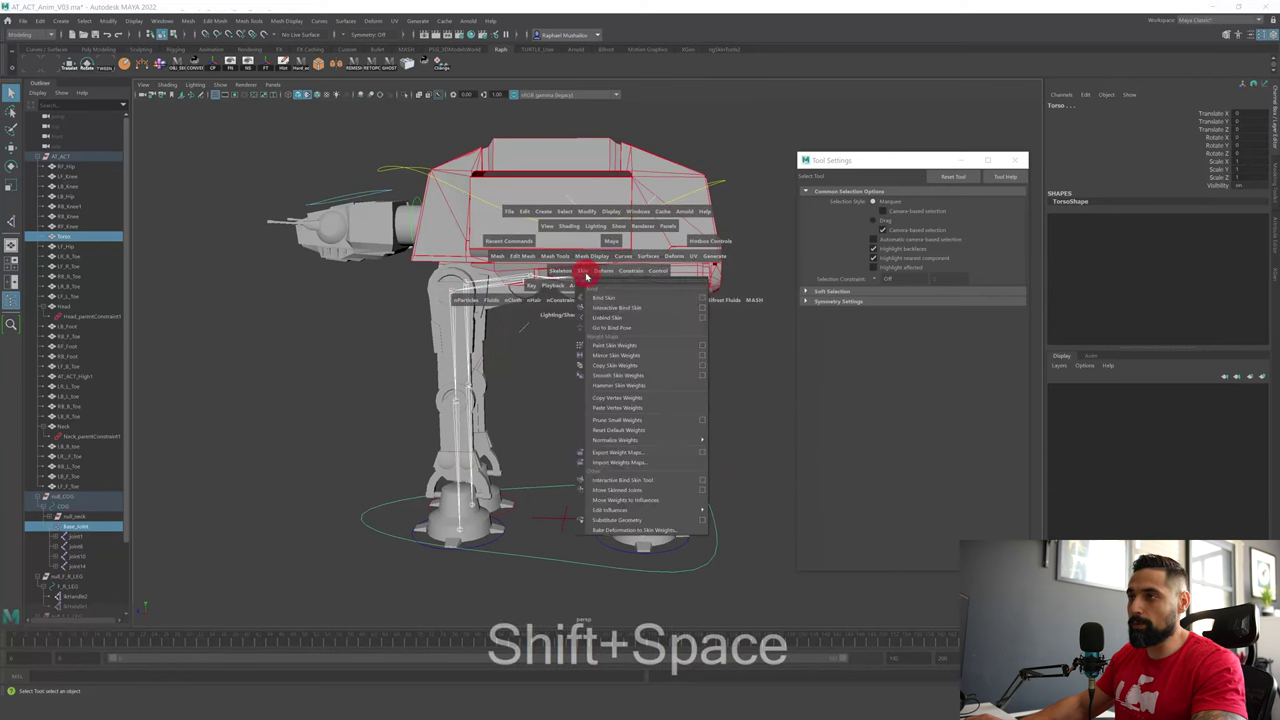
left_click(685, 298)
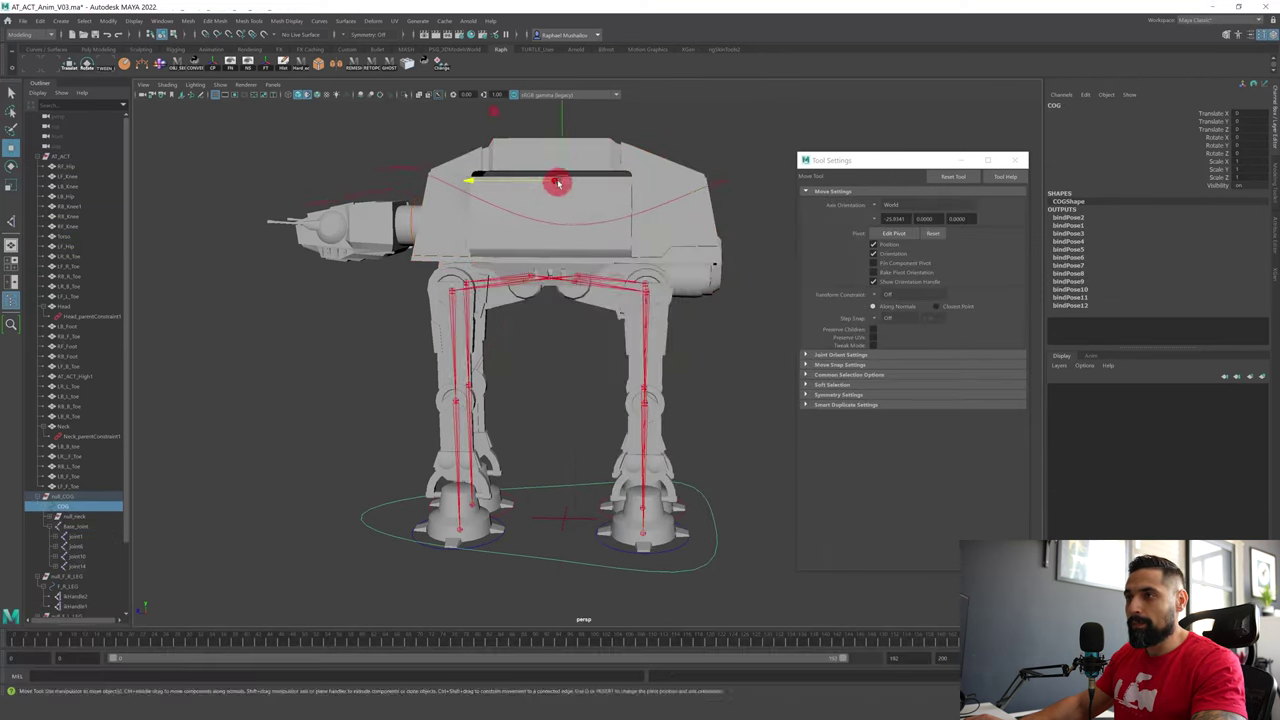
- Test the torso binding by moving the COG control, and reset its X, Y and Z translation to 0
left_click_drag(556, 180, 929, 163)
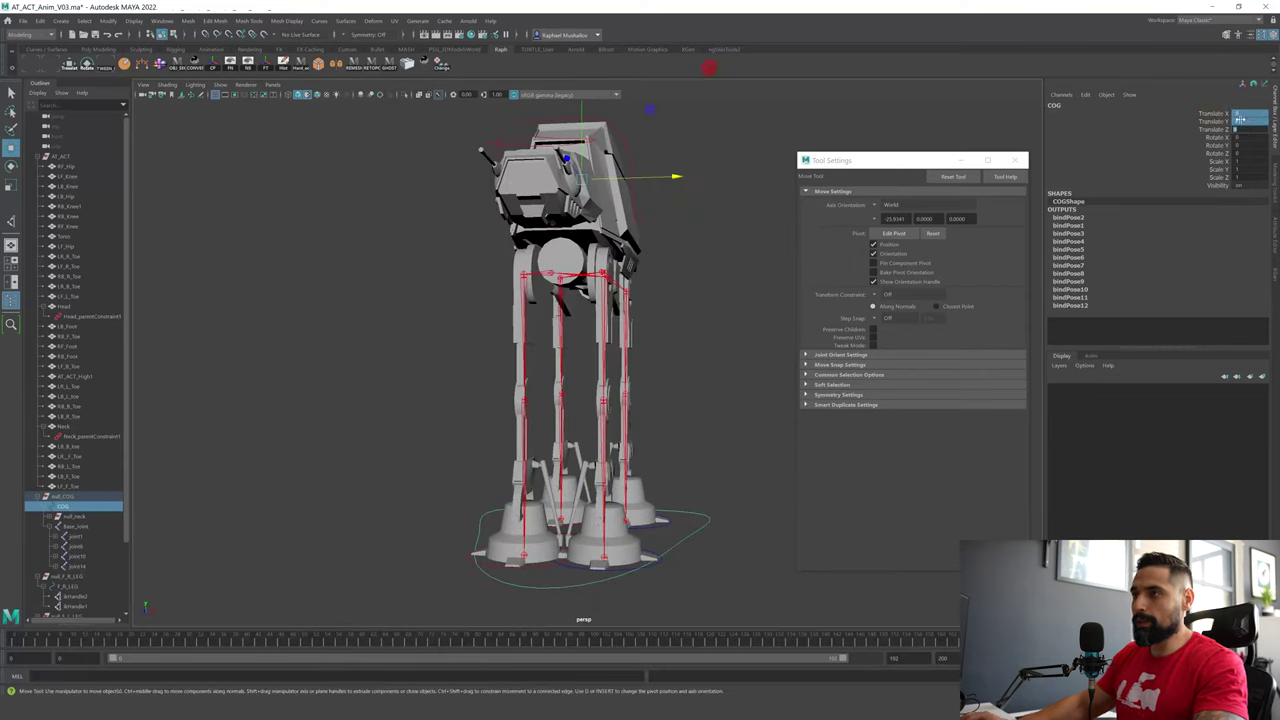
left_click_drag(608, 323, 550, 372, "alt")
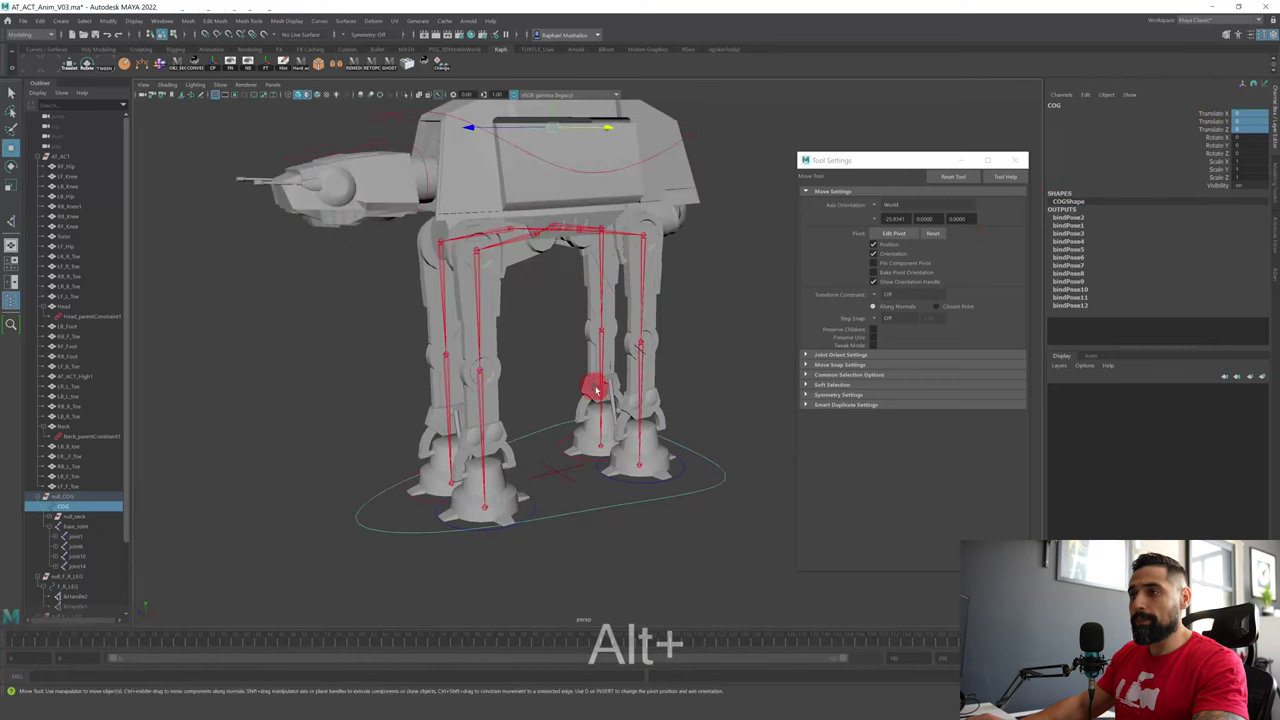
- Close the Tool Settings window and raise the F_L_LEG control to check the left front foot and its toes
left_click(1014, 161)
middle_click_drag(490, 480, 608, 390, "alt")
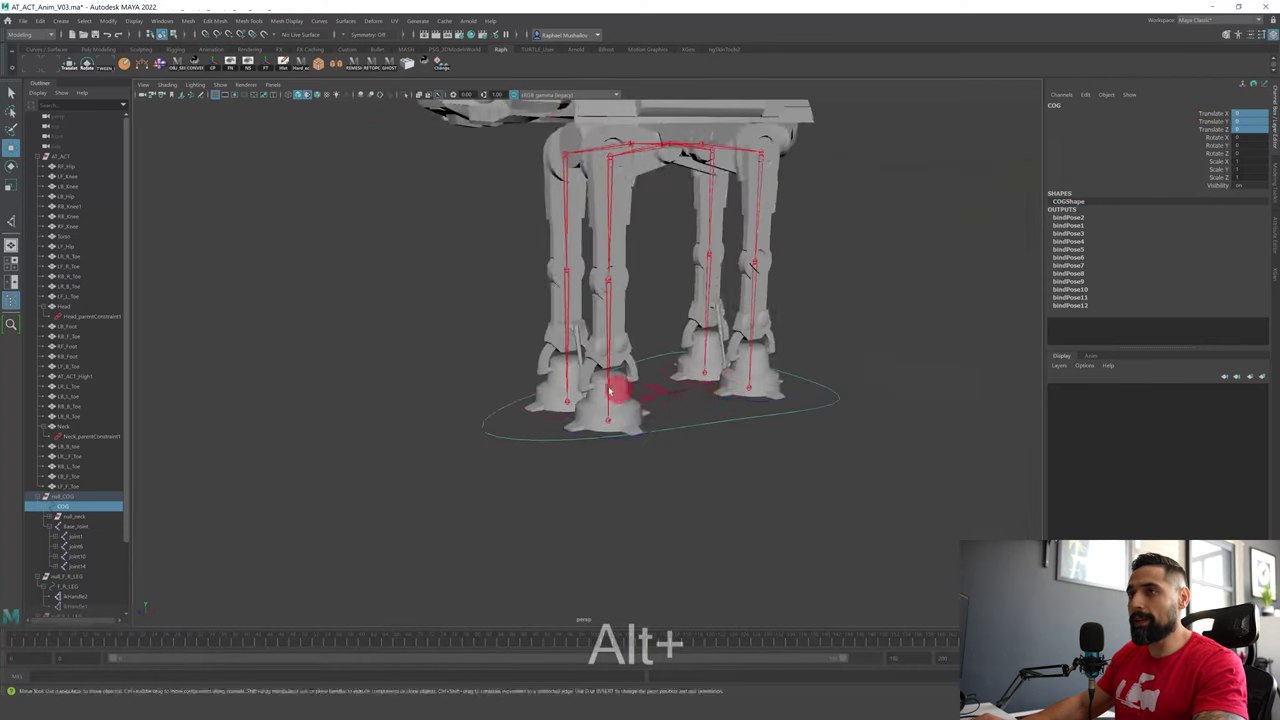
right_click_drag(608, 390, 734, 462, "alt")
left_click(665, 485)
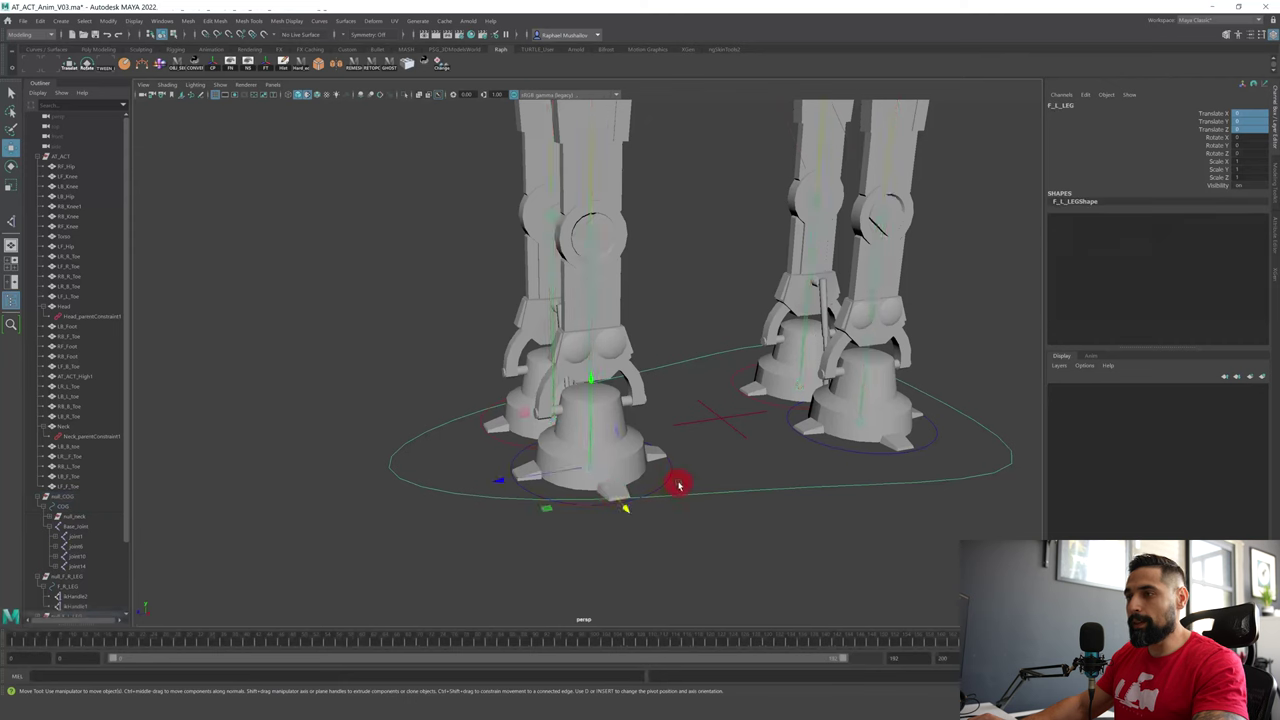
left_click_drag(677, 480, 640, 457, "alt")
left_click_drag(573, 380, 580, 330)
left_click_drag(480, 398, 672, 424, "alt")
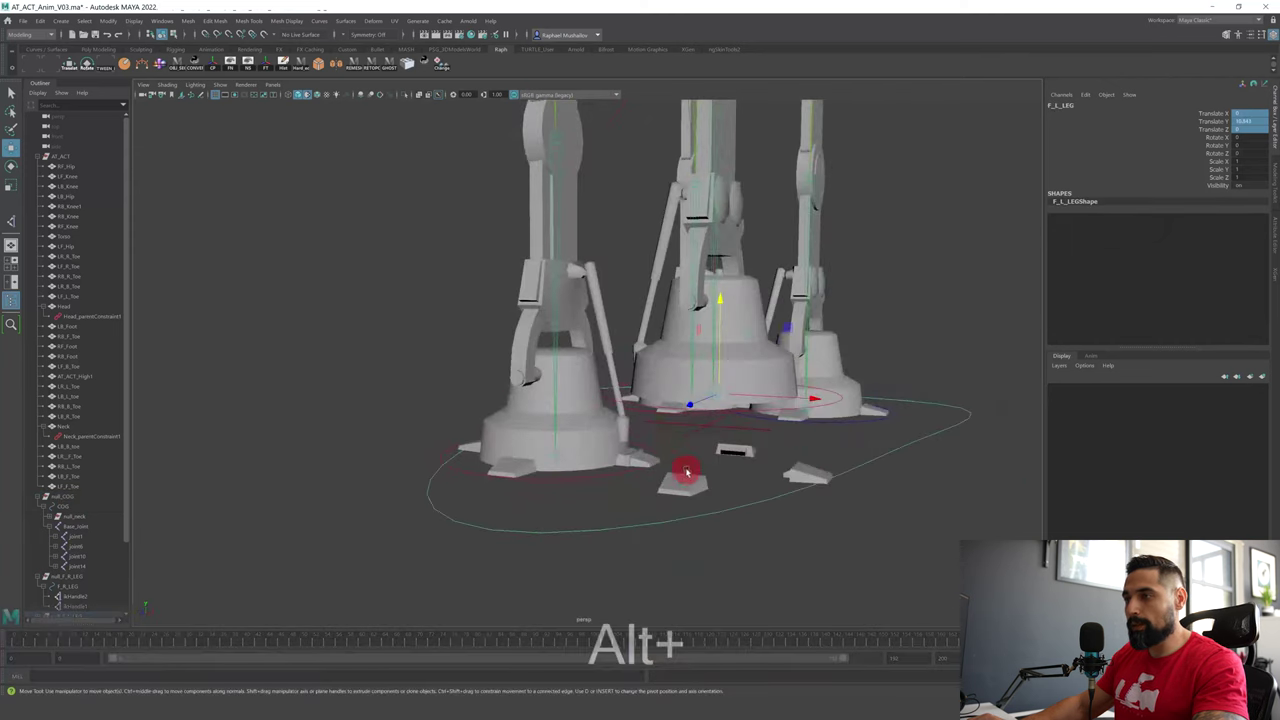
- Select the left front foot's detached toes one after another, and undo the selections and the raise of the F_L_LEG control
left_click(687, 475)
left_click(800, 473)
left_click(723, 466)
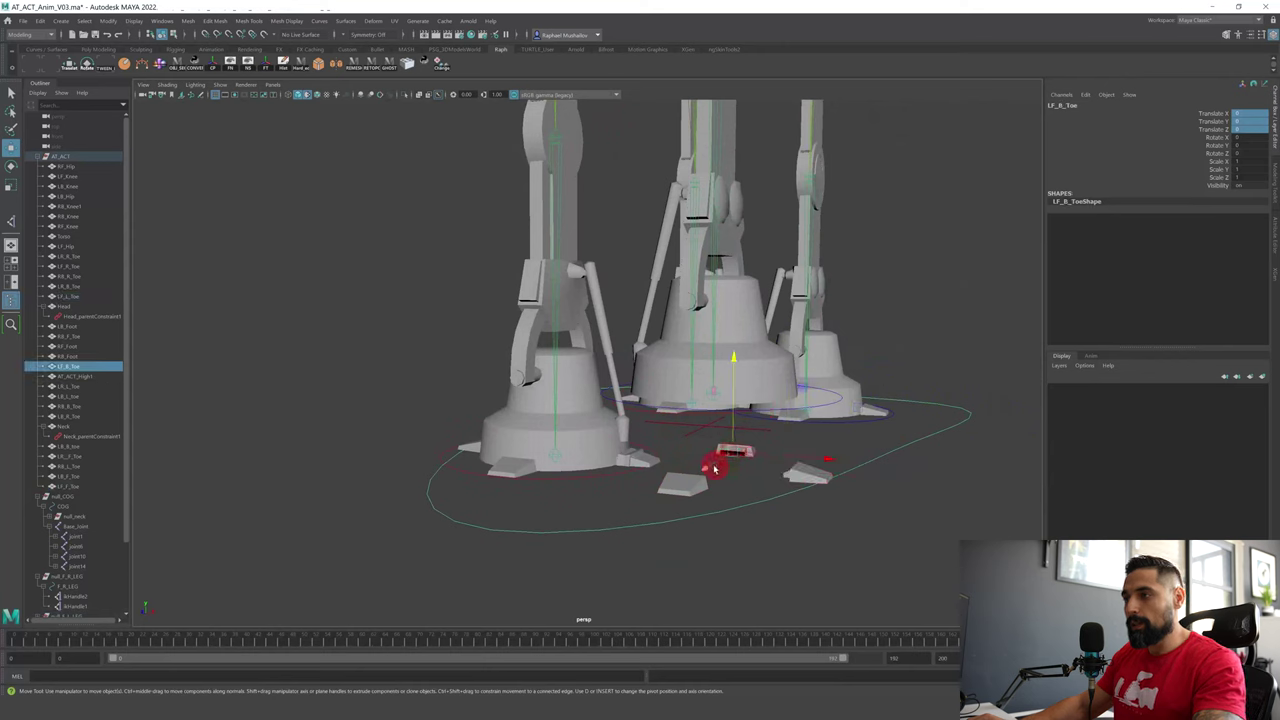
key("ctrl+z")
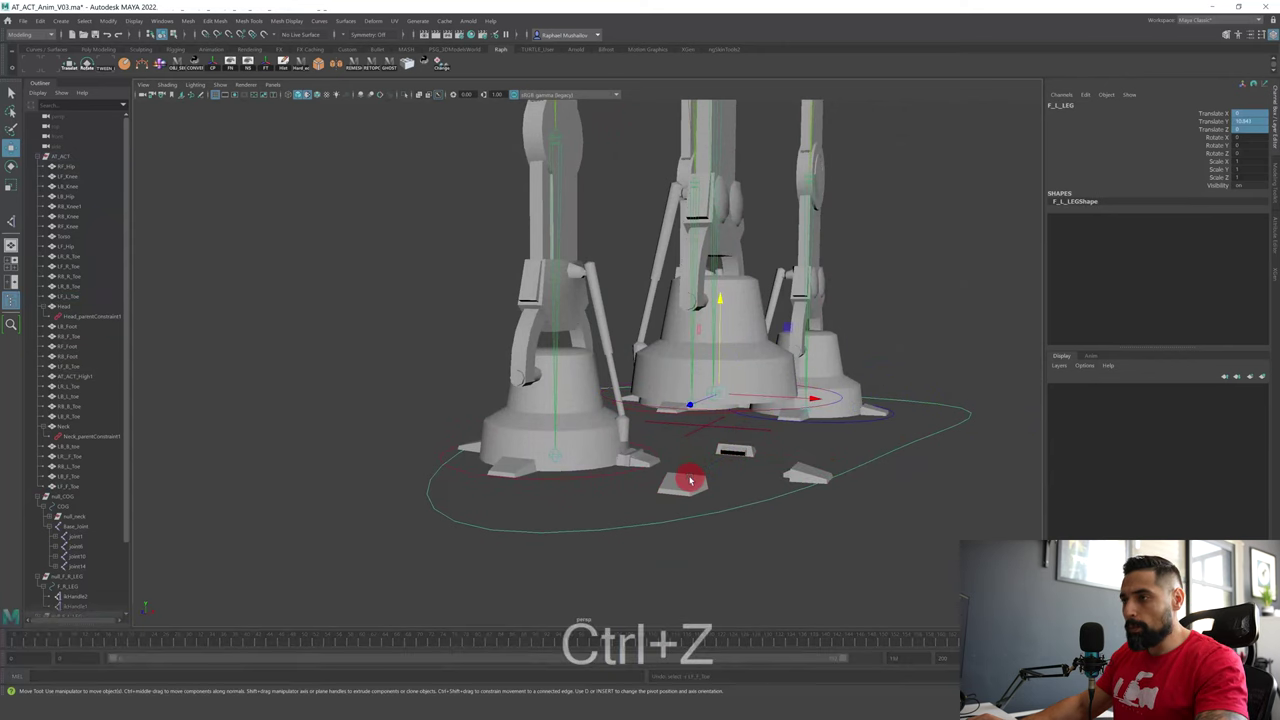
key("ctrl+z")
left_click(449, 374)
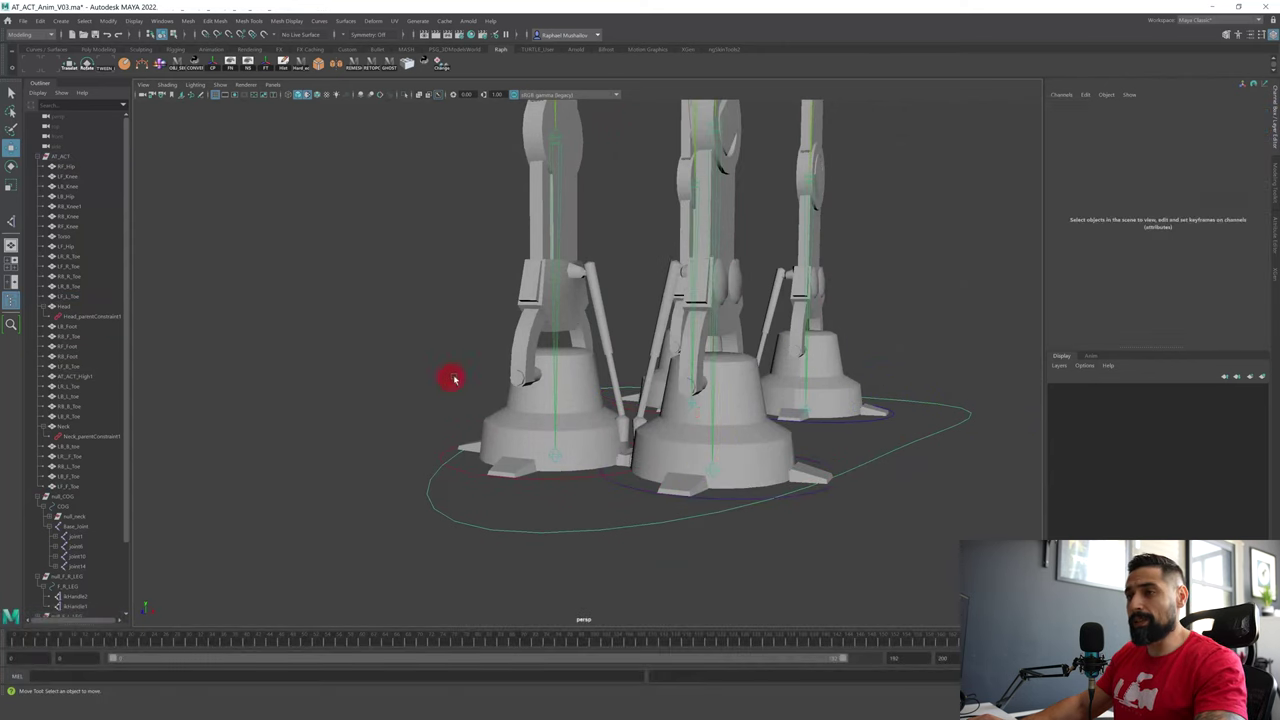
- Open Set Driven Key and load the F_L_LEG control as the driver
key("space")
left_click(384, 417)
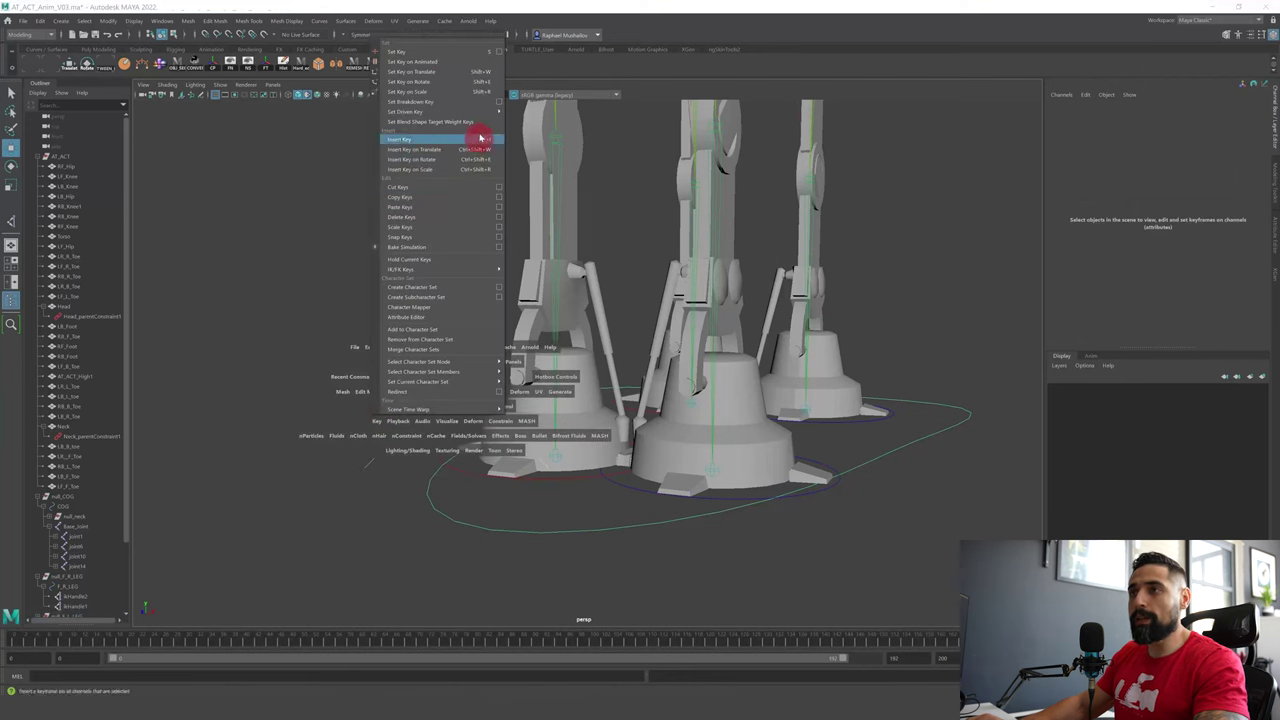
mouse_move(482, 111)
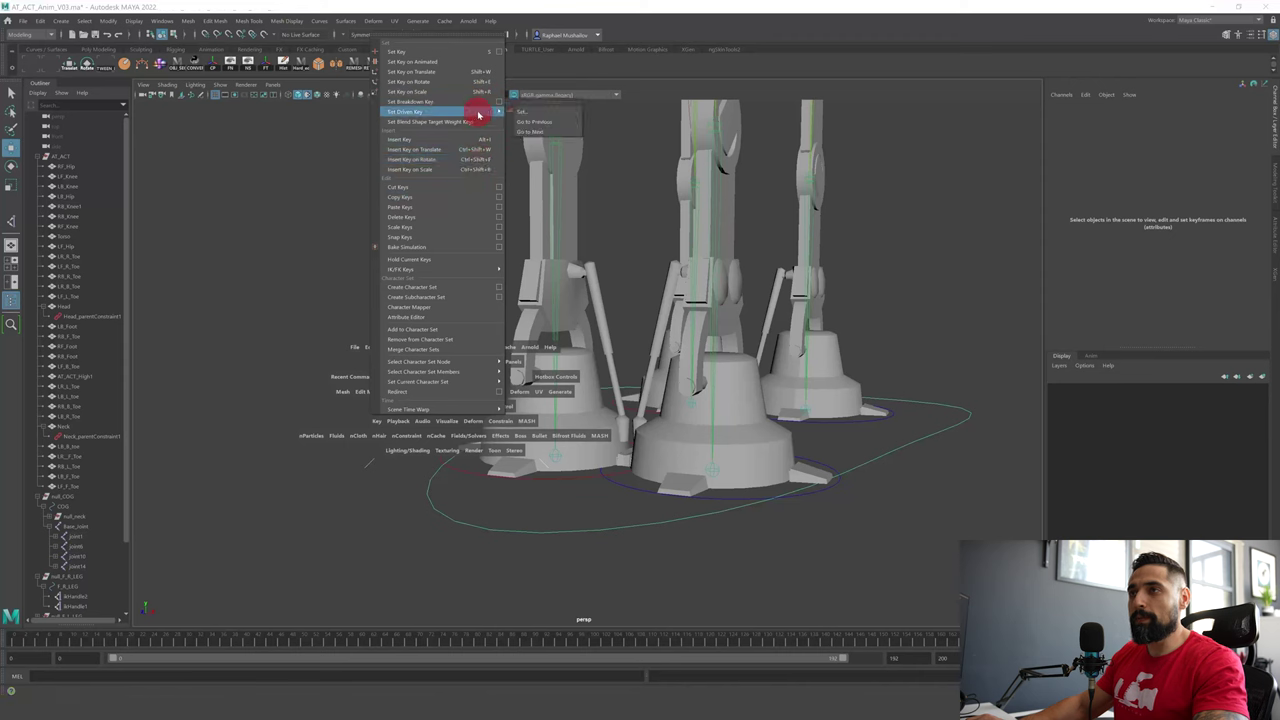
left_click(528, 112)
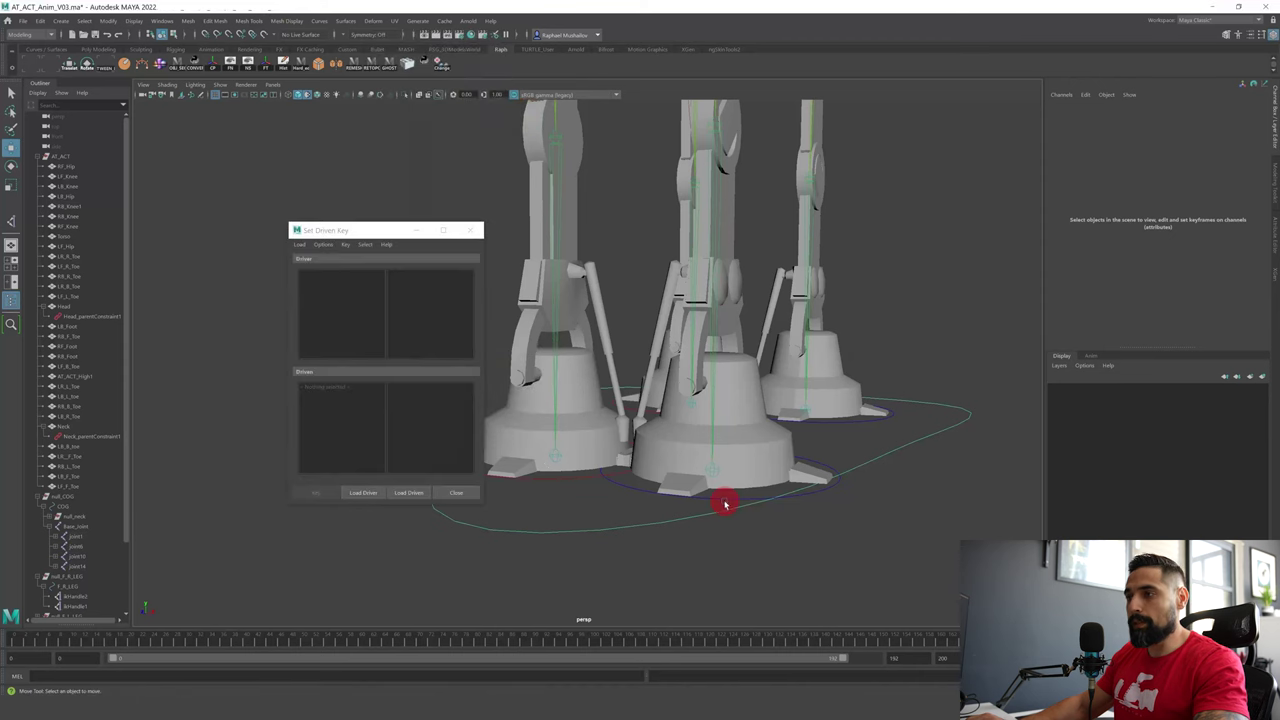
left_click(598, 495)
key("q")
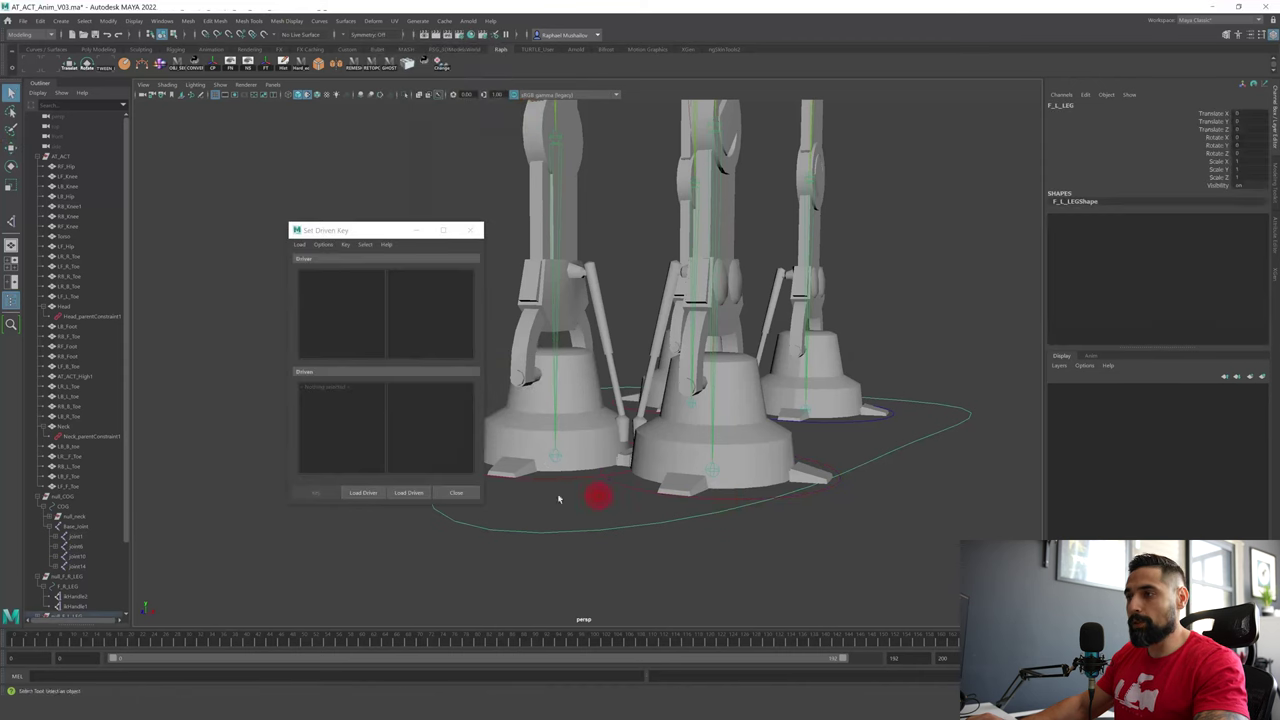
left_click(370, 493)
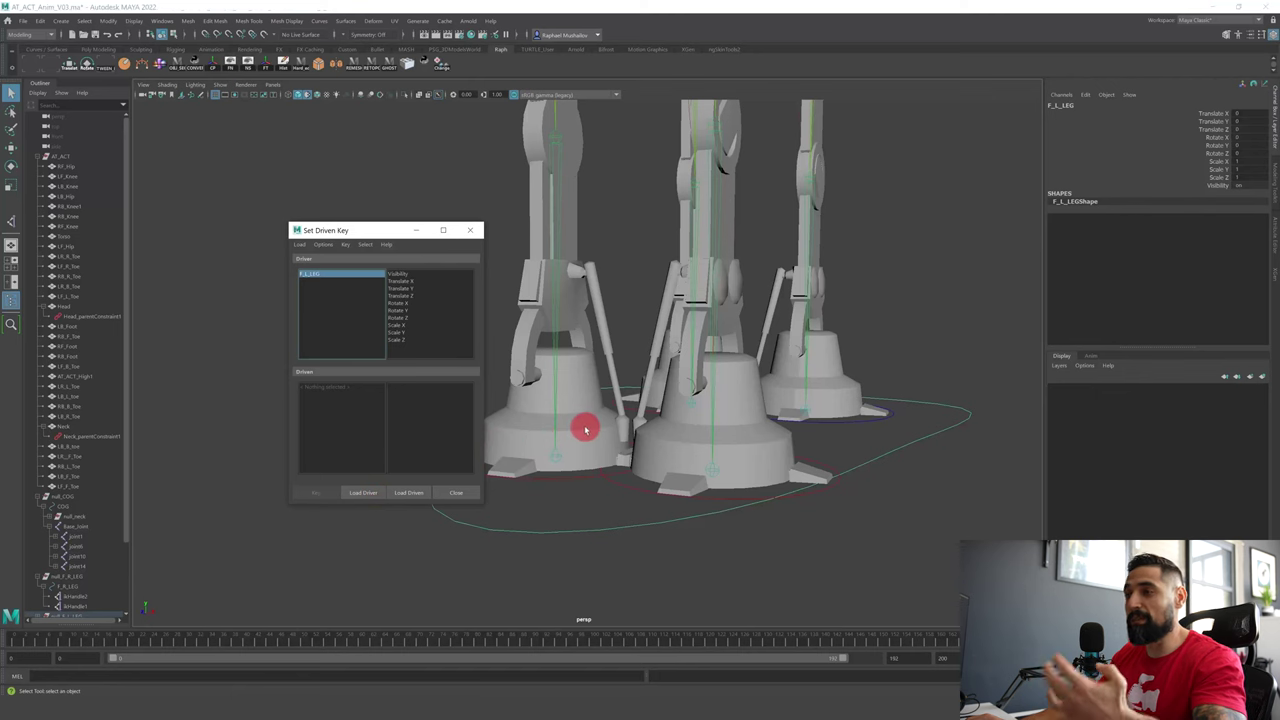
- Load the left front foot's front and back toes, LF_F_Toe and LF_B_Toe, as the driven objects
left_click(686, 482)
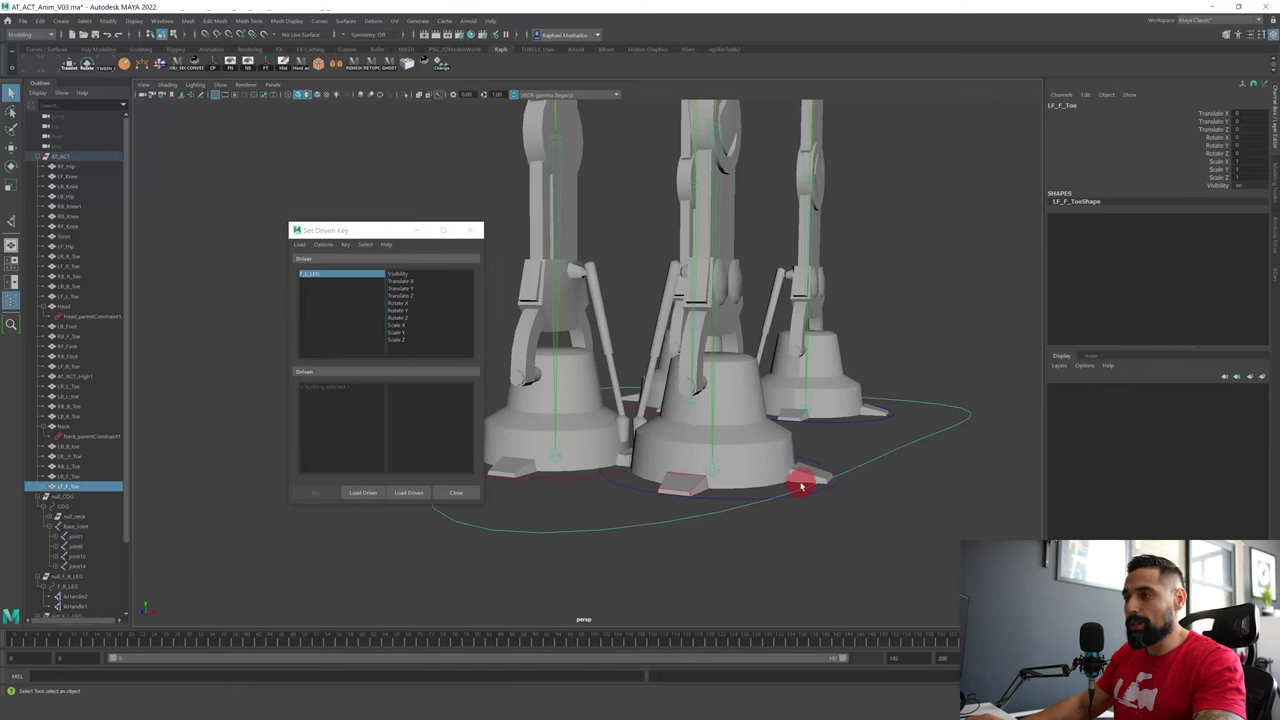
left_click_drag(600, 463, 657, 491, "alt")
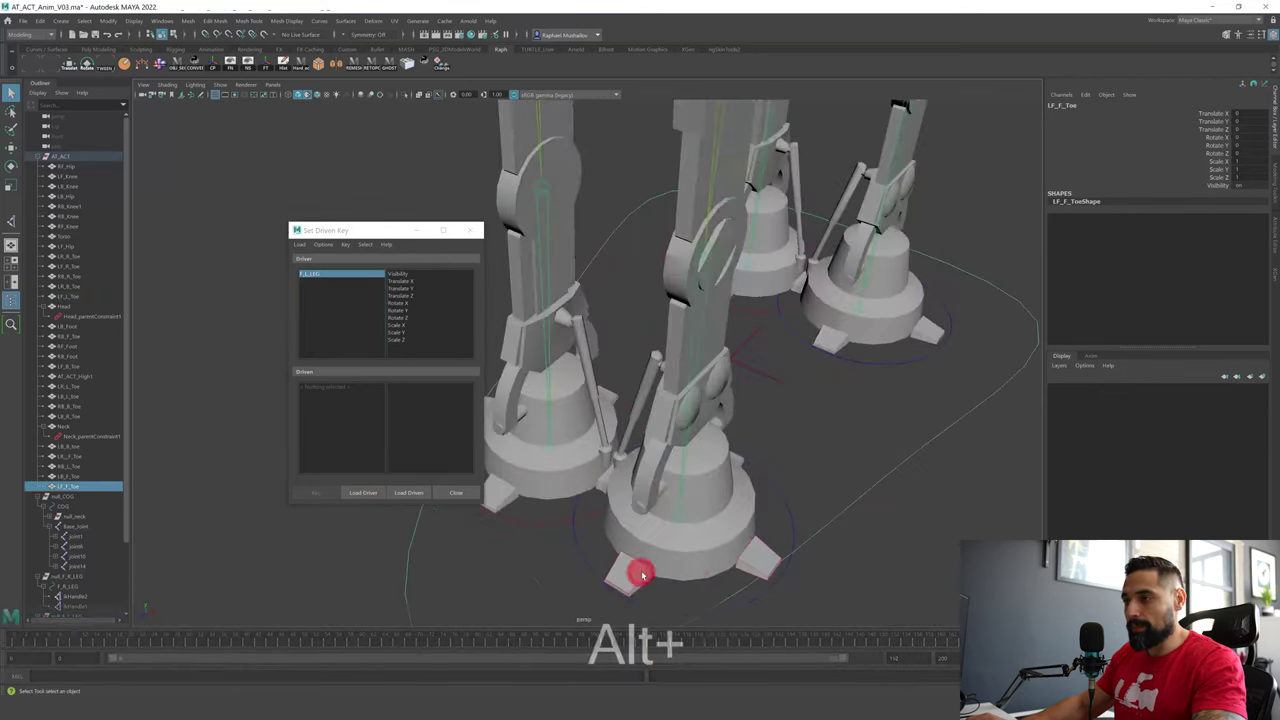
left_click_drag(641, 573, 646, 546, "alt")
left_click(624, 526, "shift")
left_click_drag(606, 509, 542, 481, "alt")
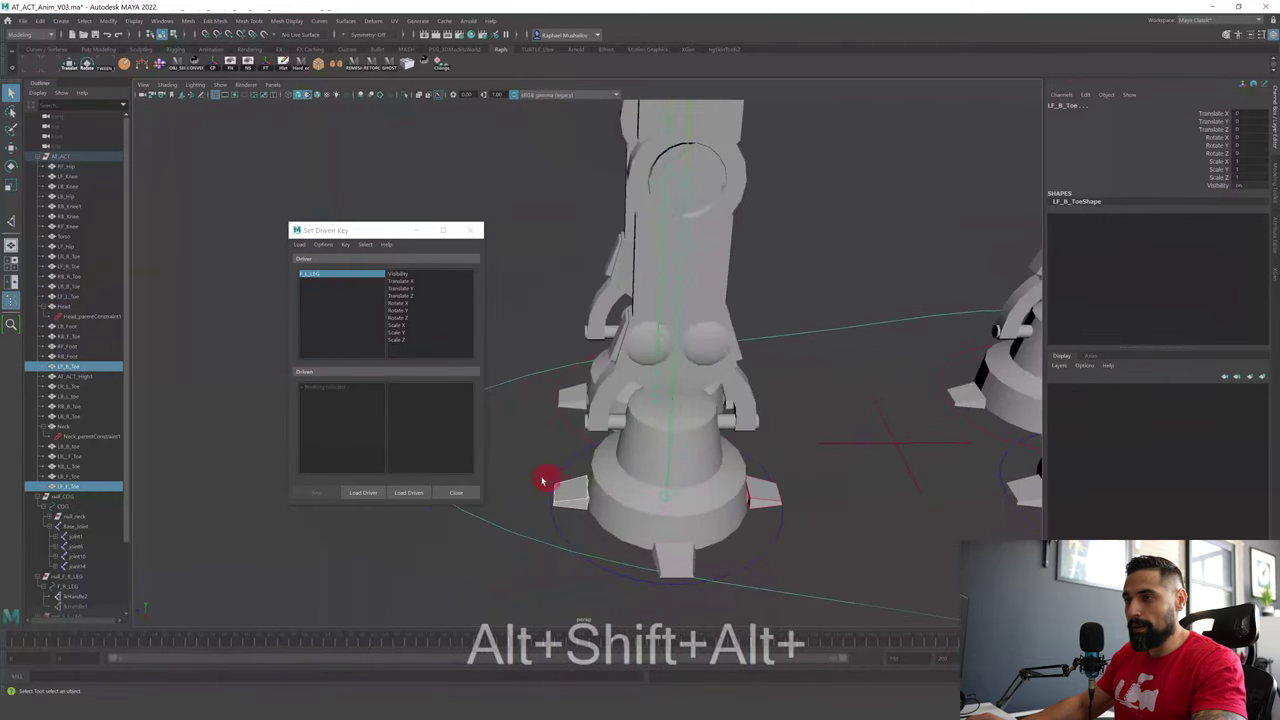
key("e")
left_click_drag(680, 456, 654, 440)
key("ctrl+z")
key("q")
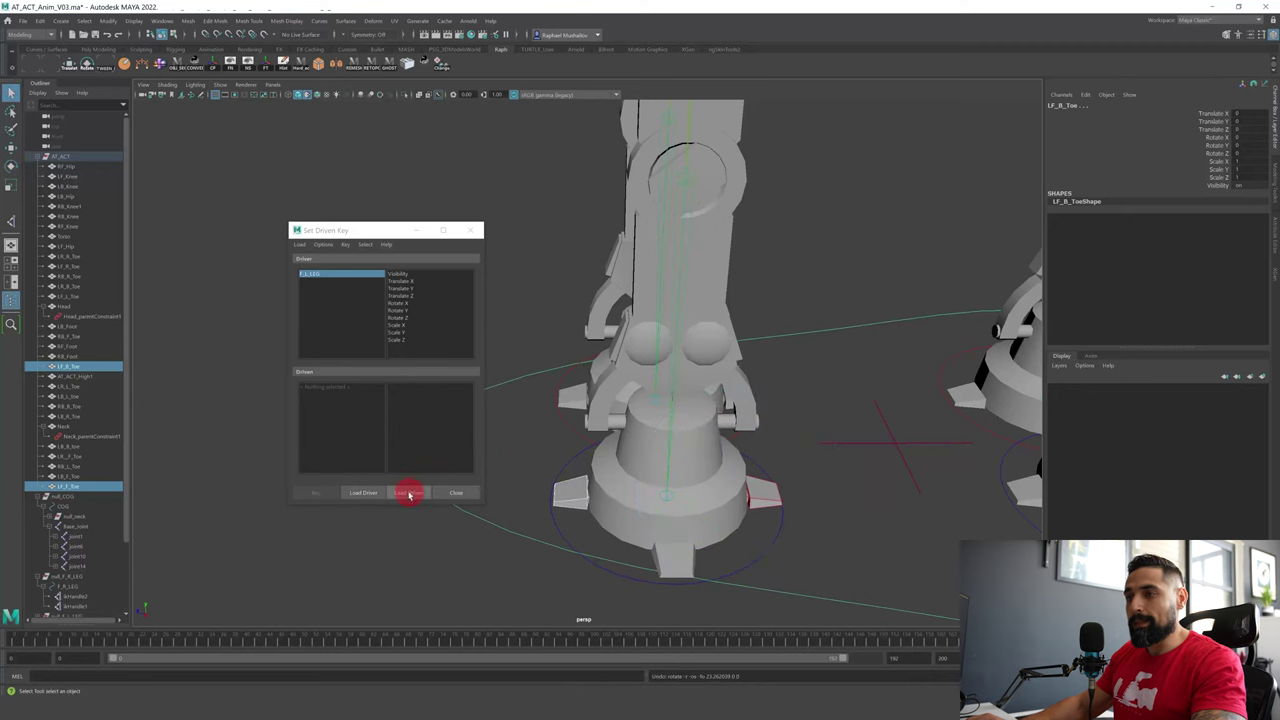
left_click(409, 492)
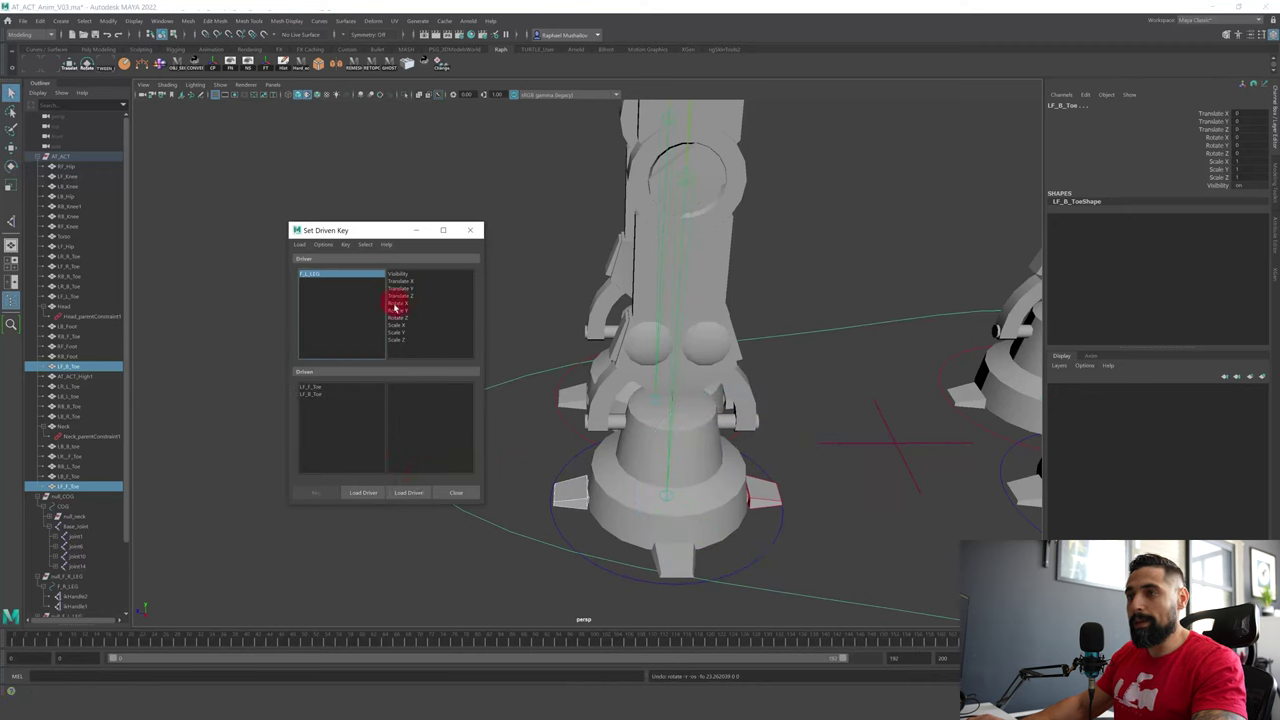
- Select both LF_F_Toe and LF_B_Toe among the driven objects so their attributes can be keyed together
left_click(550, 521)
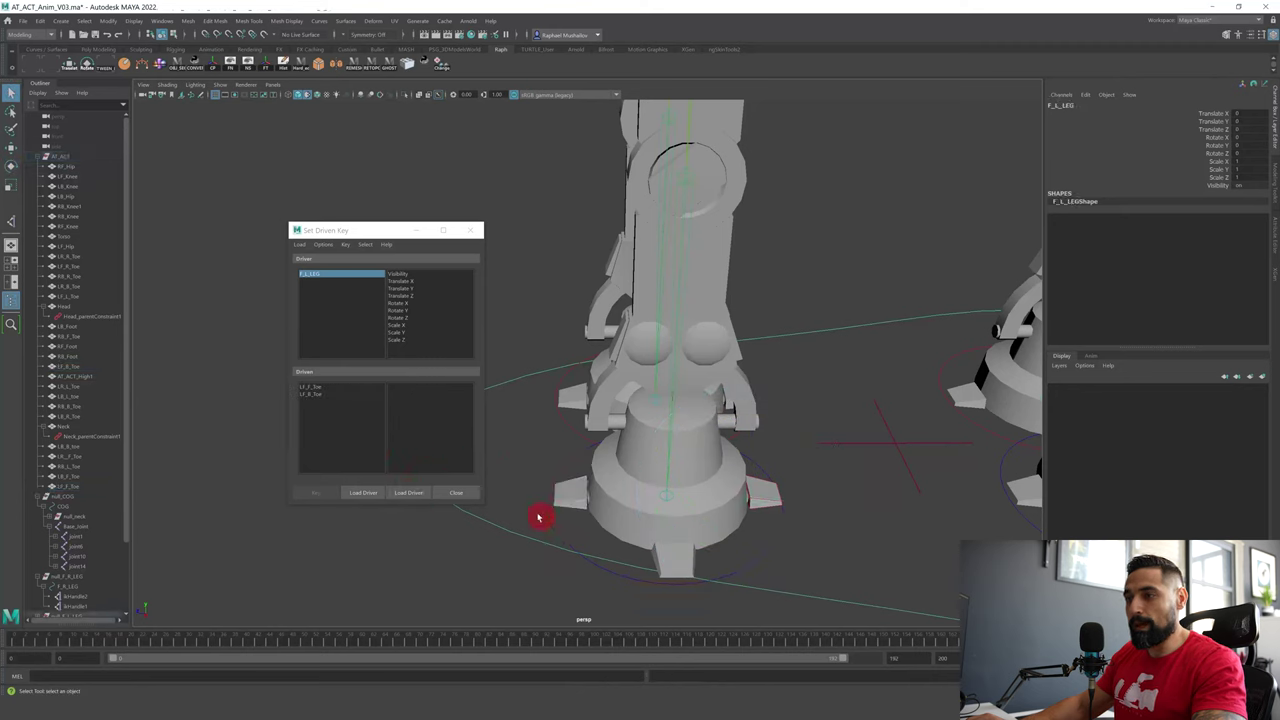
left_click(323, 391, "ctrl")
left_click(322, 388, "ctrl")
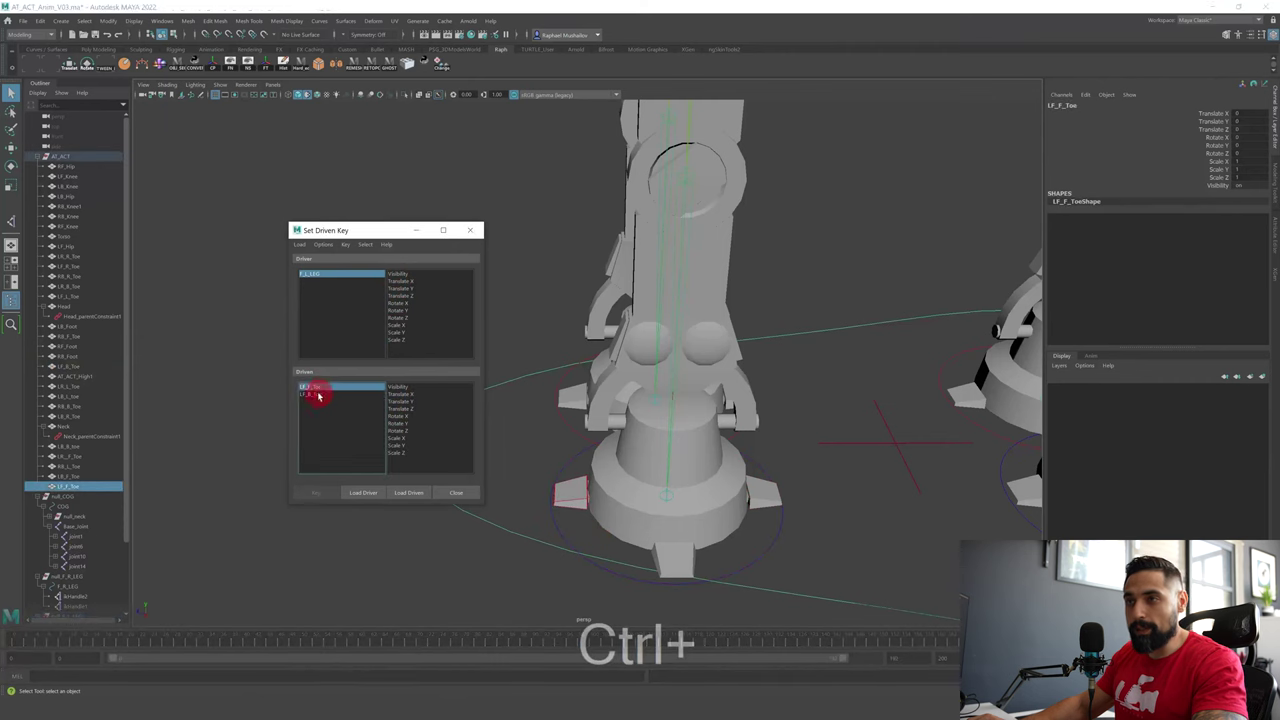
left_click(314, 395, "ctrl")
- Test rotating LF_F_Toe and LF_B_Toe together about X, and undo the rotation
left_click(560, 522)
key("e")
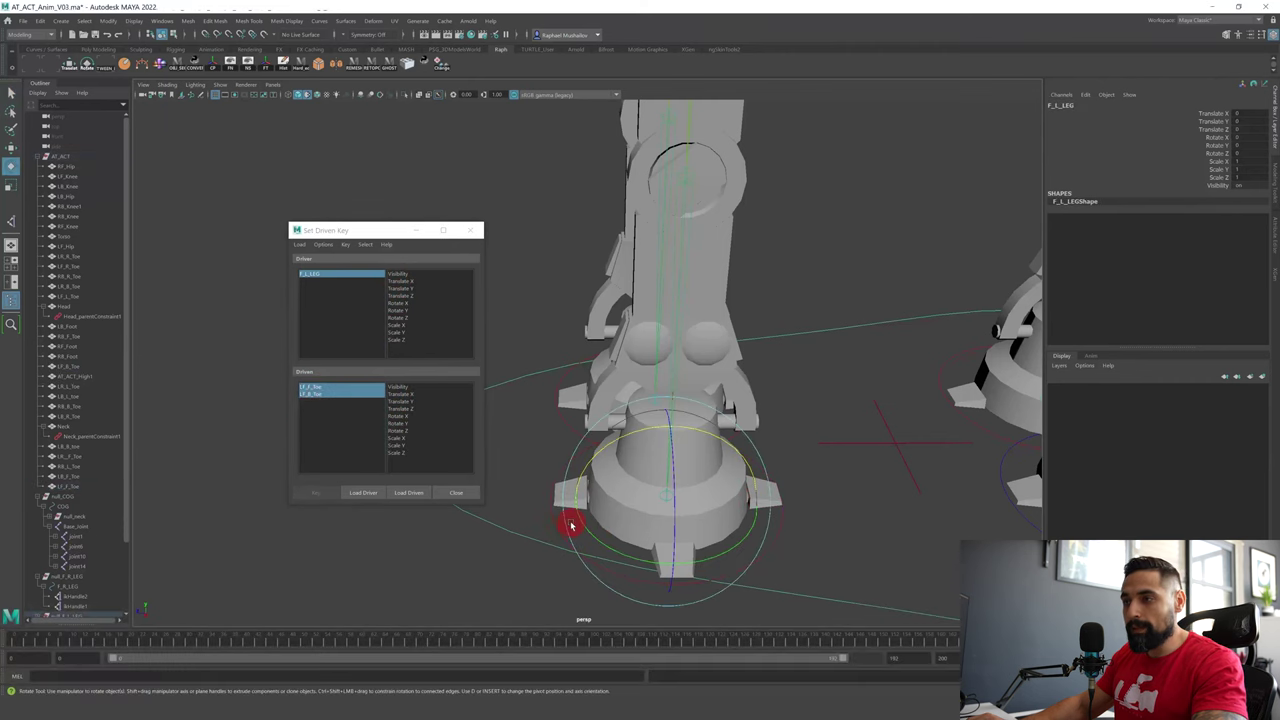
key("ctrl+z")
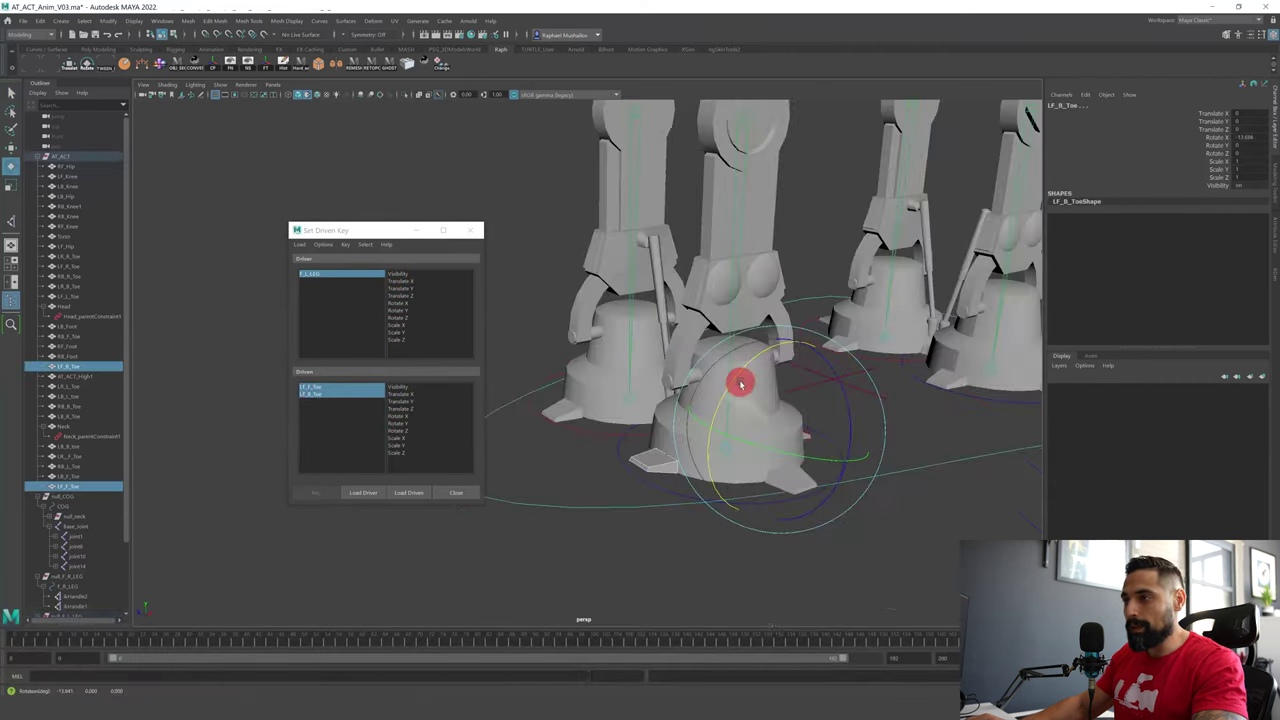
key("q")
left_click_drag(626, 468, 630, 512, "alt")
- Choose Translate Y of the F_L_LEG control as the driver attribute
left_click(603, 532)
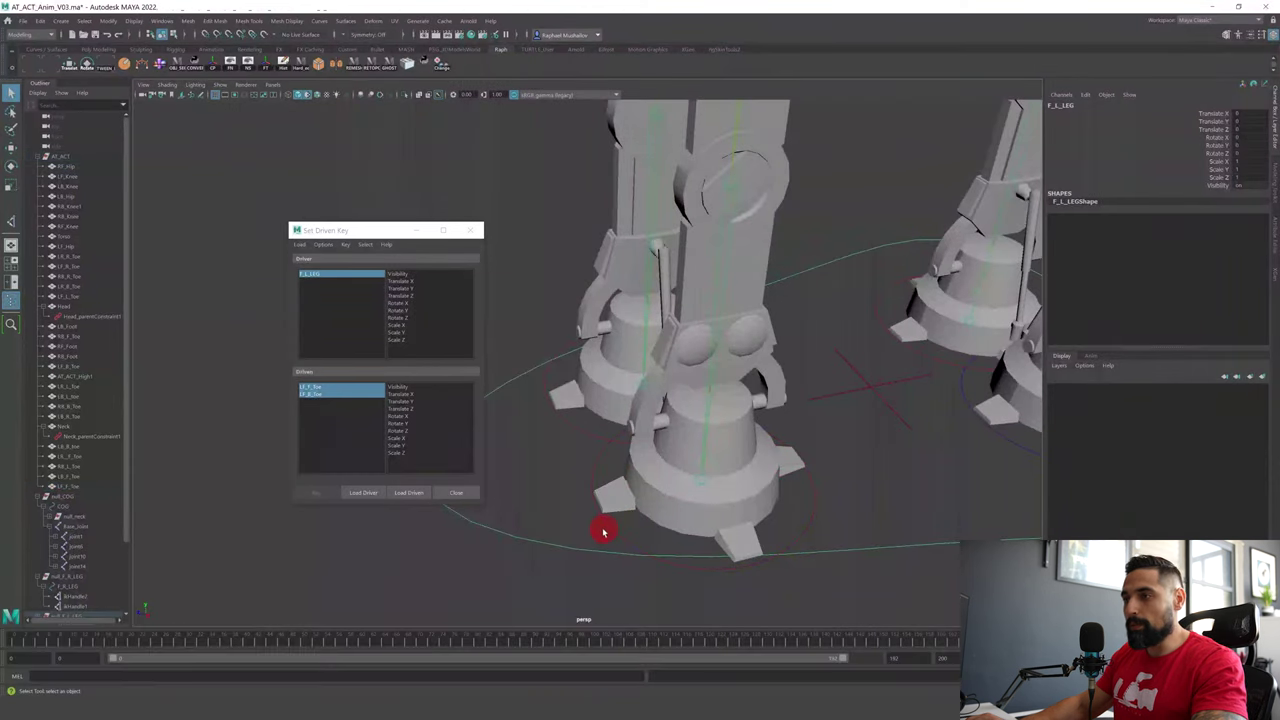
key("w")
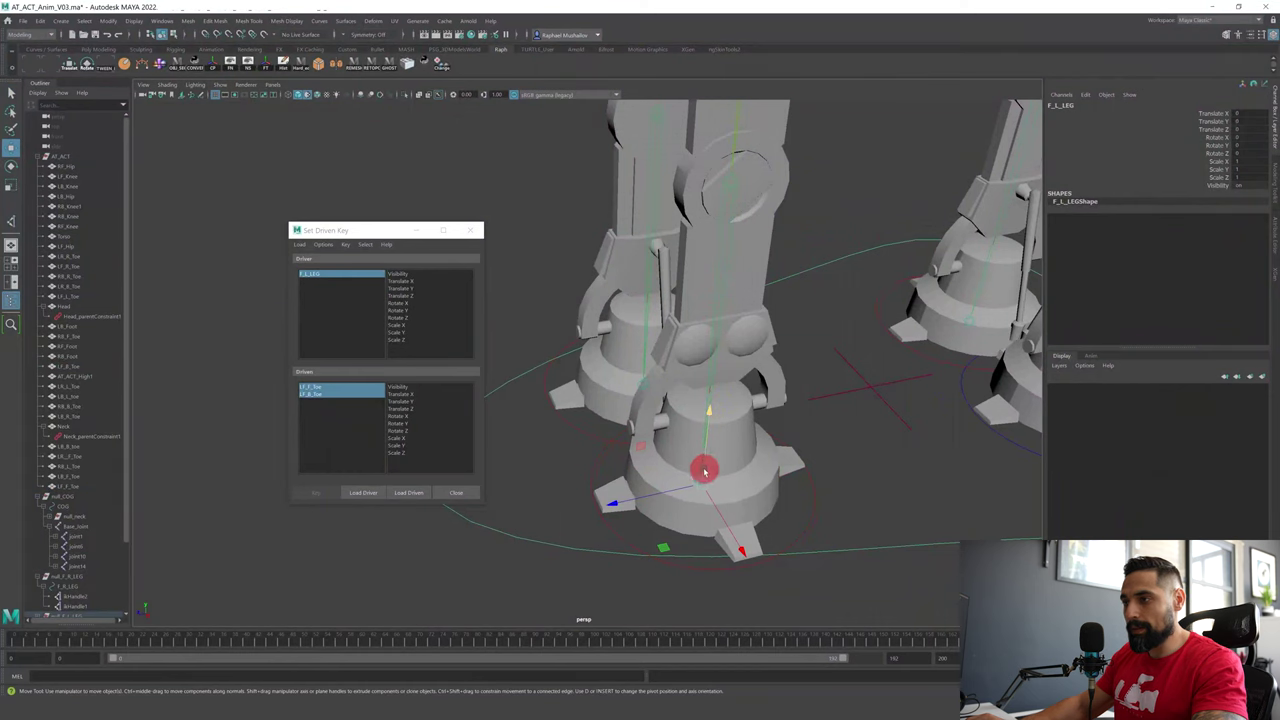
left_click(414, 290)
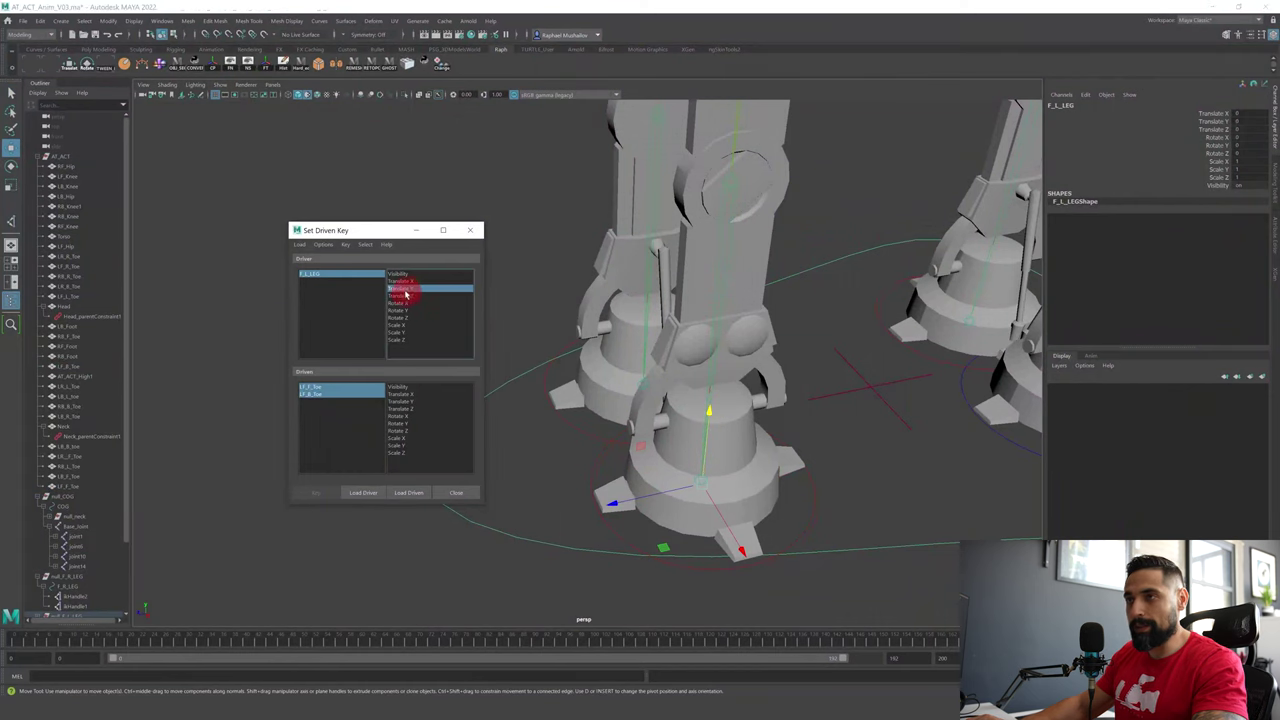
- Rotate the left front foot's front and back toes to check their bending axis, and undo the rotation
left_click(608, 491)
left_click(775, 452, "shift")
key("shift+e")
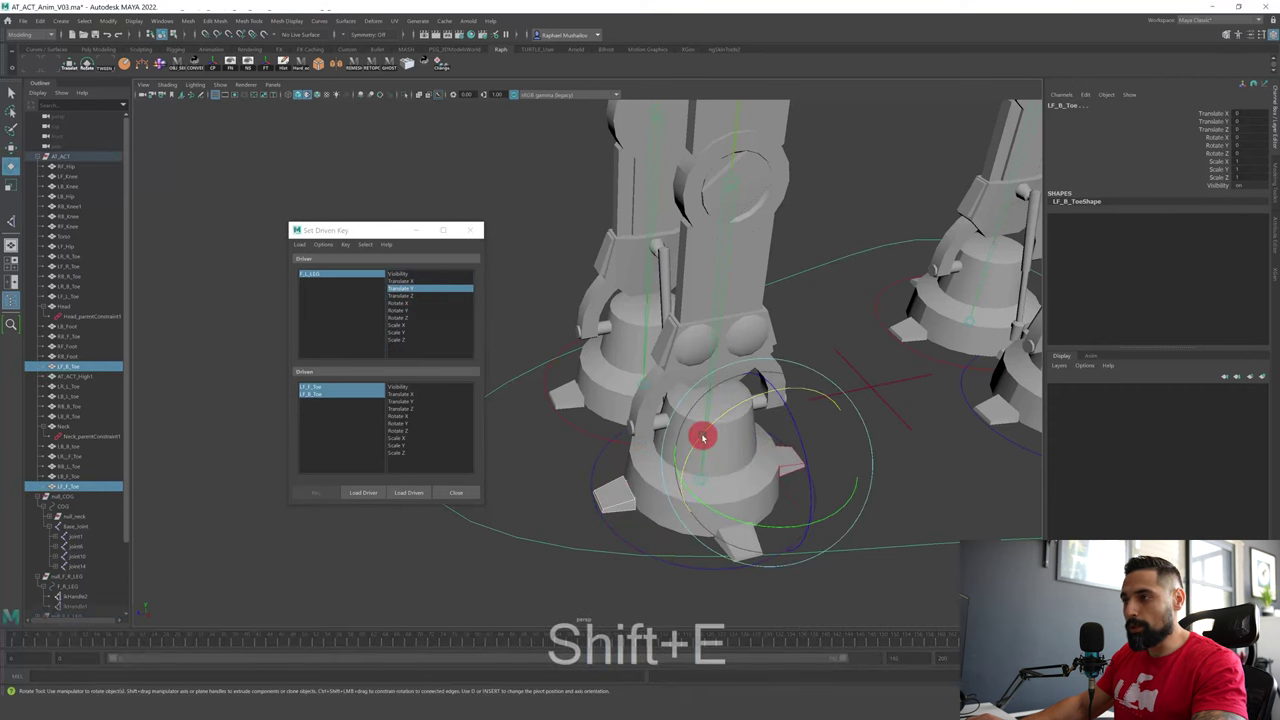
left_click_drag(700, 434, 726, 423)
key("ctrl+z")
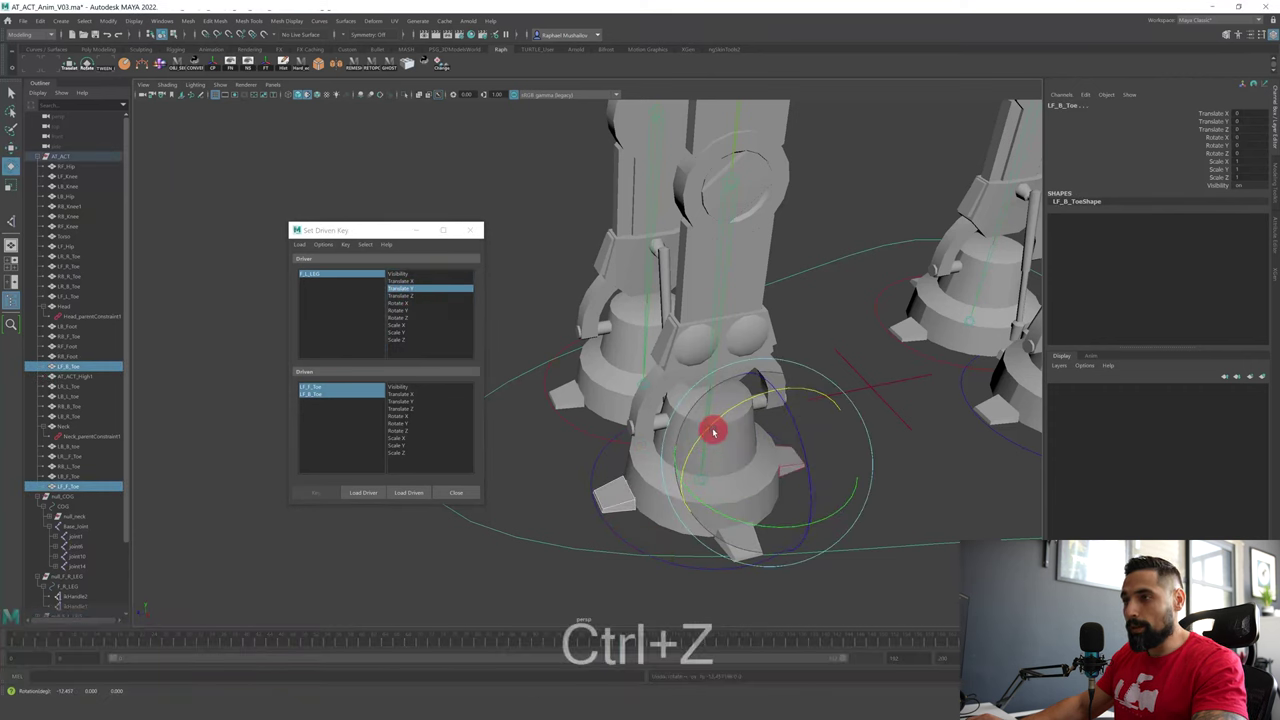
- Choose Rotate X as the driven attribute of both toes and set a driven key for the resting pose
left_click(406, 427)
left_click(406, 417)
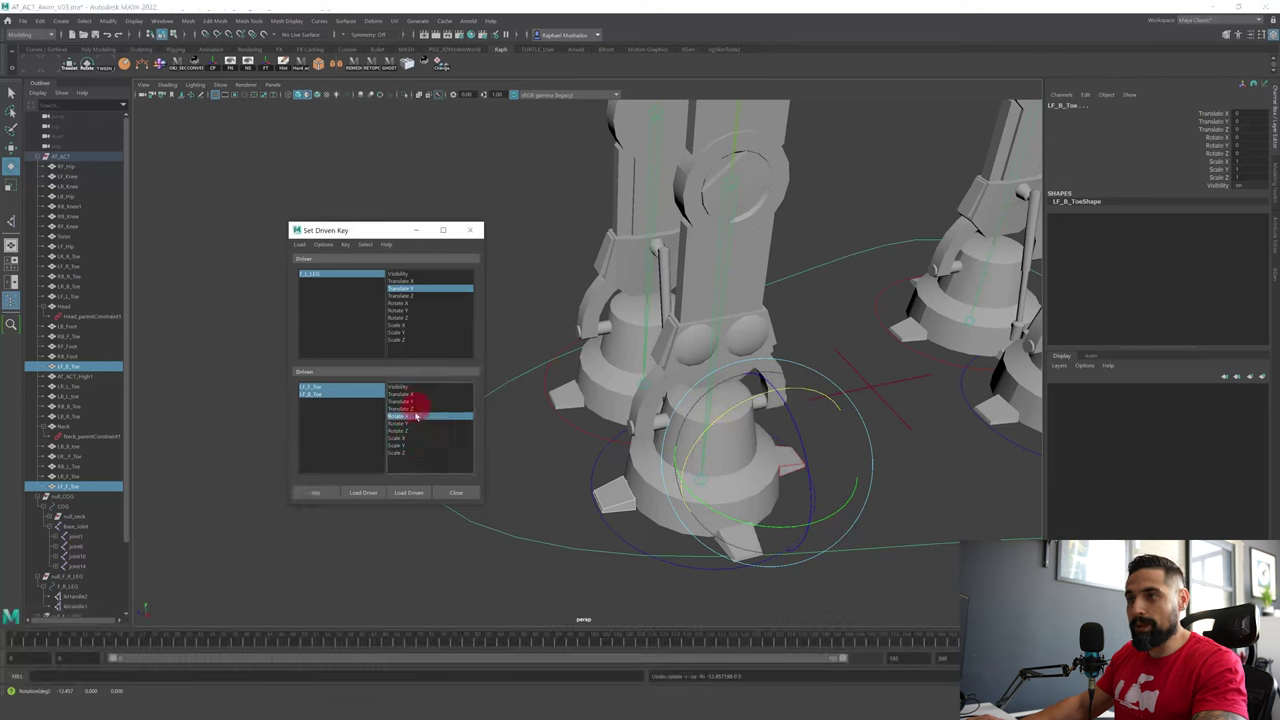
left_click(314, 496)
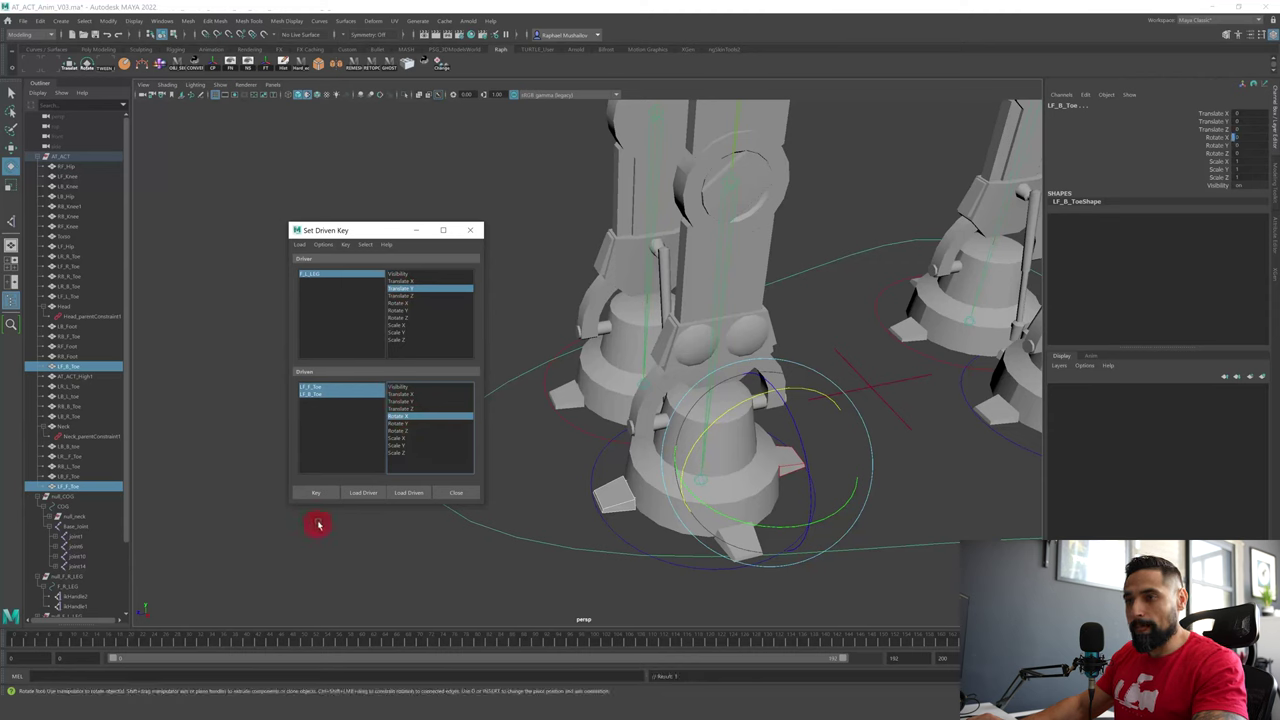
- Raise the F_L_LEG control to a Translate Y of 15
key("q")
left_click(621, 528)
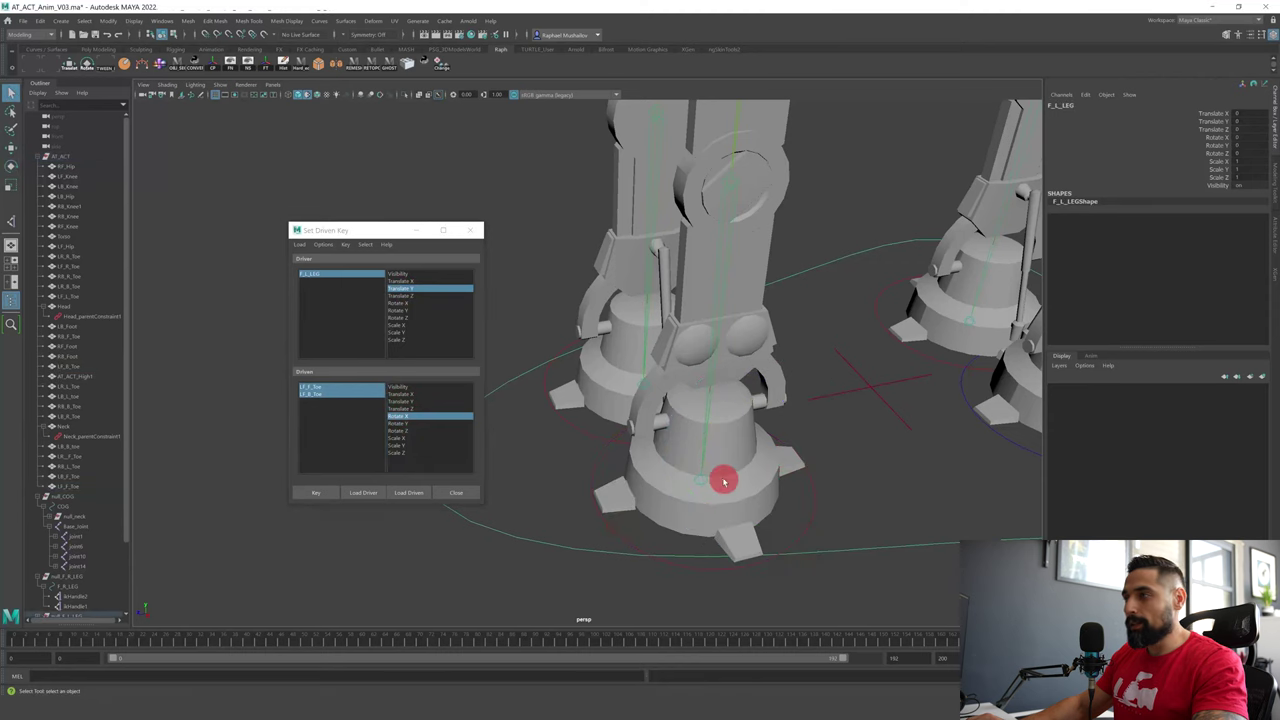
key("w")
left_click_drag(710, 413, 726, 354)
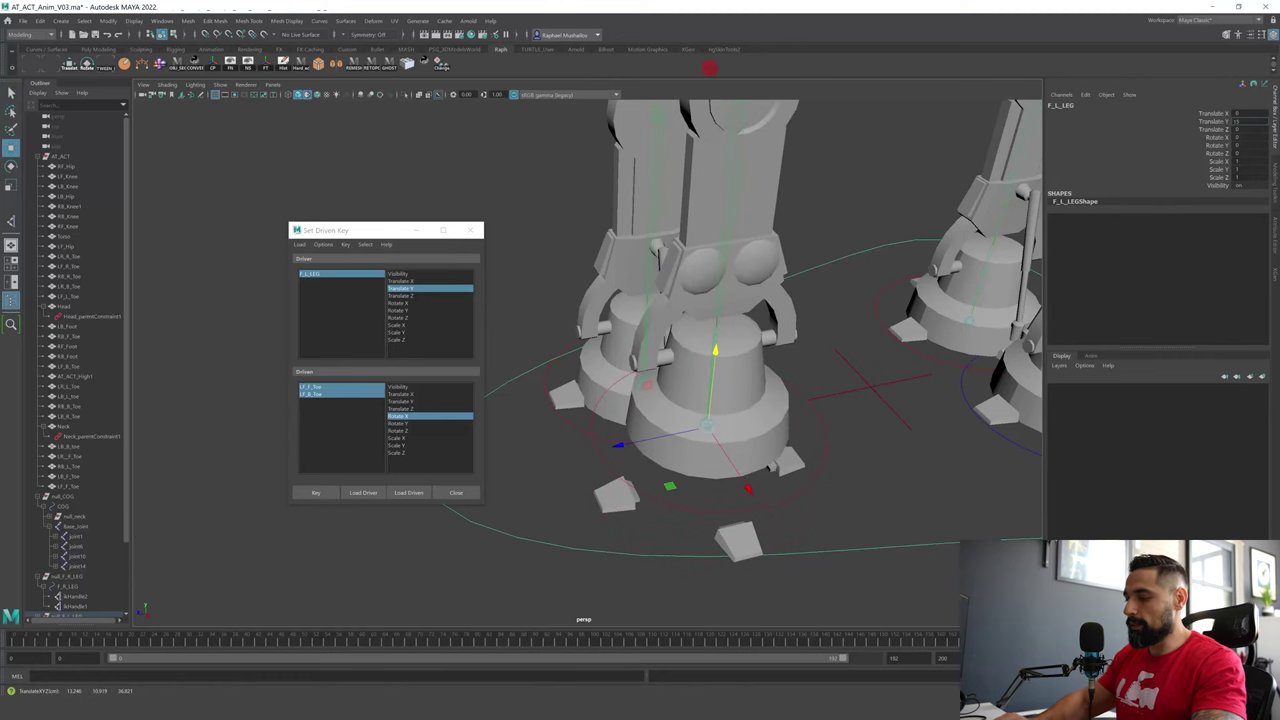
left_click_drag(730, 250, 784, 309, "alt")
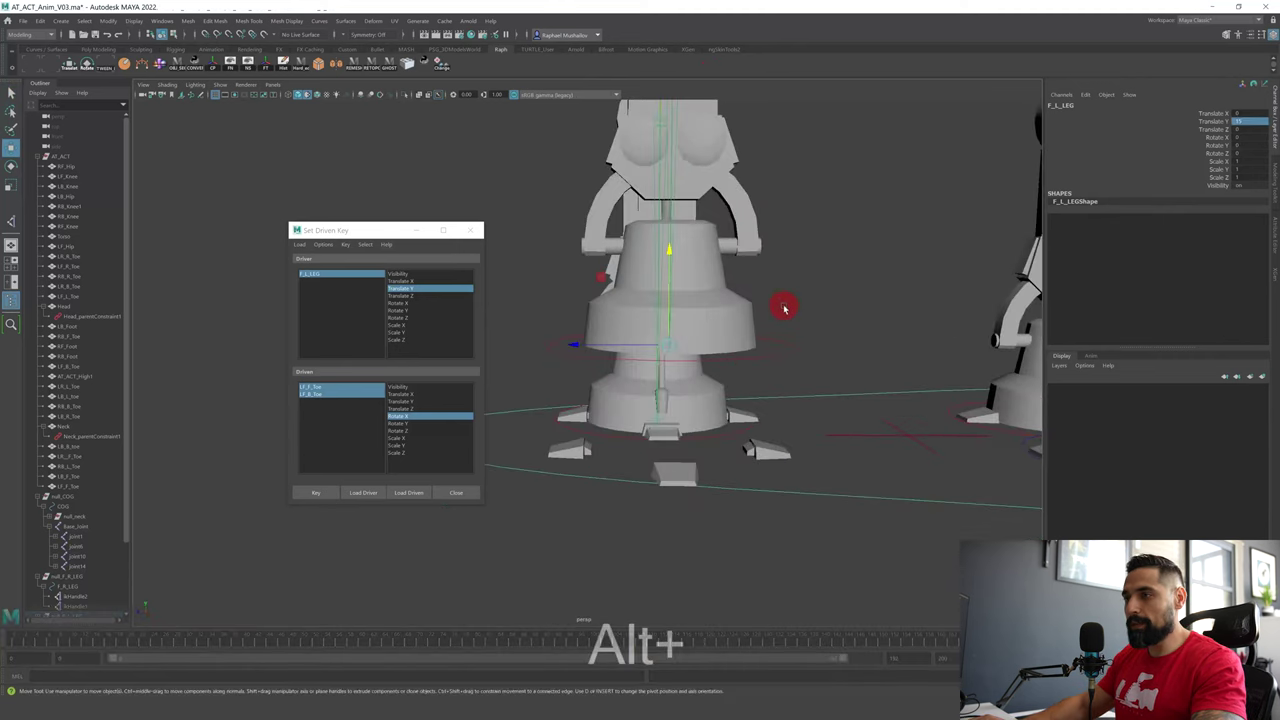
- Bend LF_F_Toe downward by setting its Rotate X to 45
left_click(573, 452)
key("e")
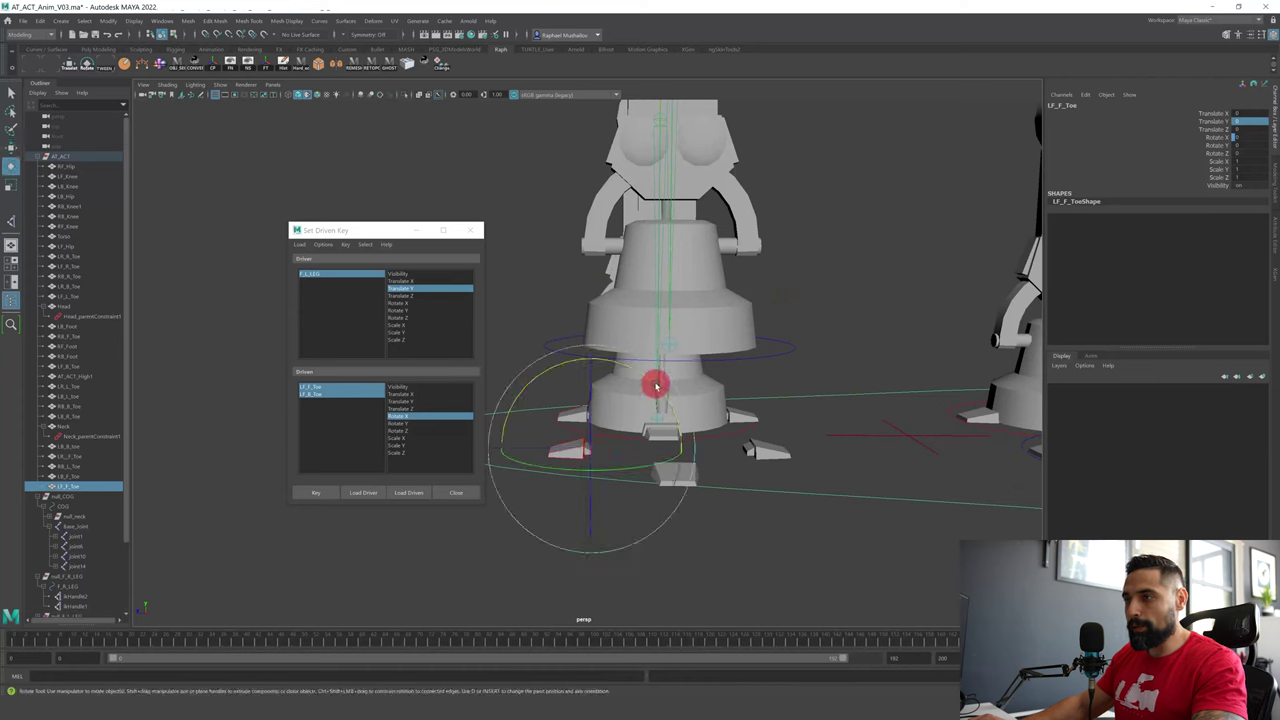
left_click_drag(657, 380, 608, 348)
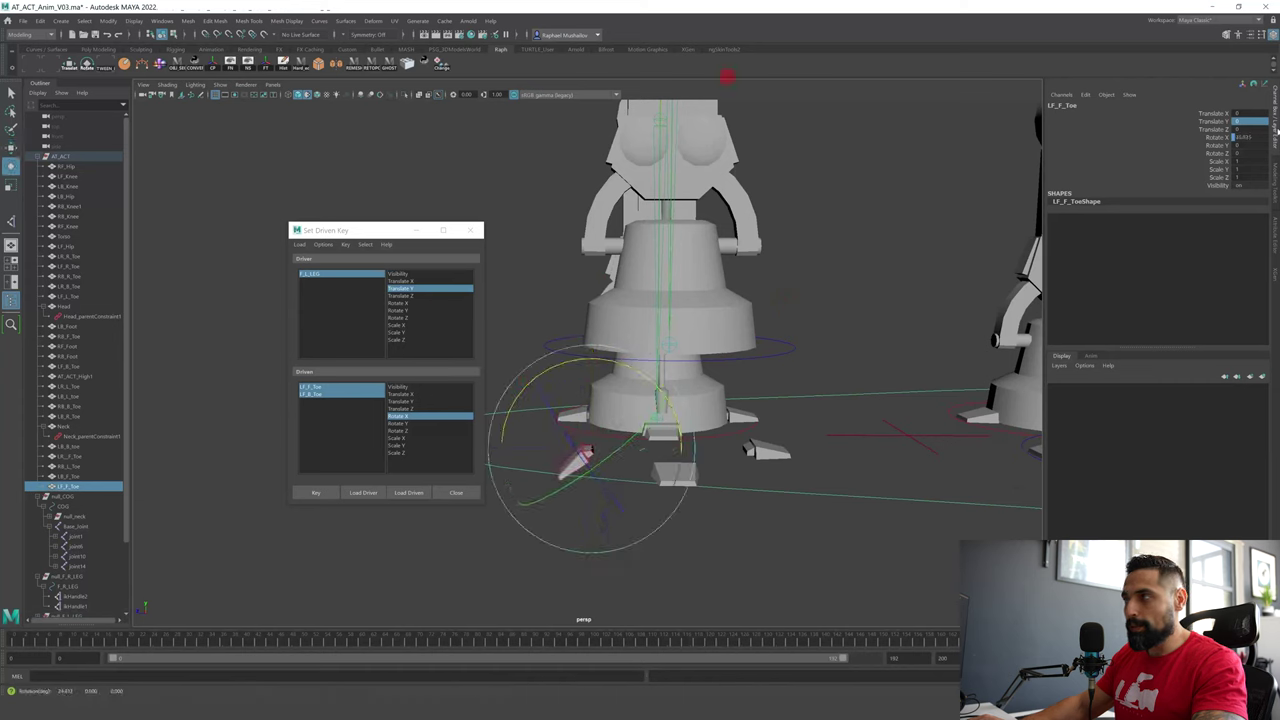
left_click(1253, 136)
type("45")
key("Return")
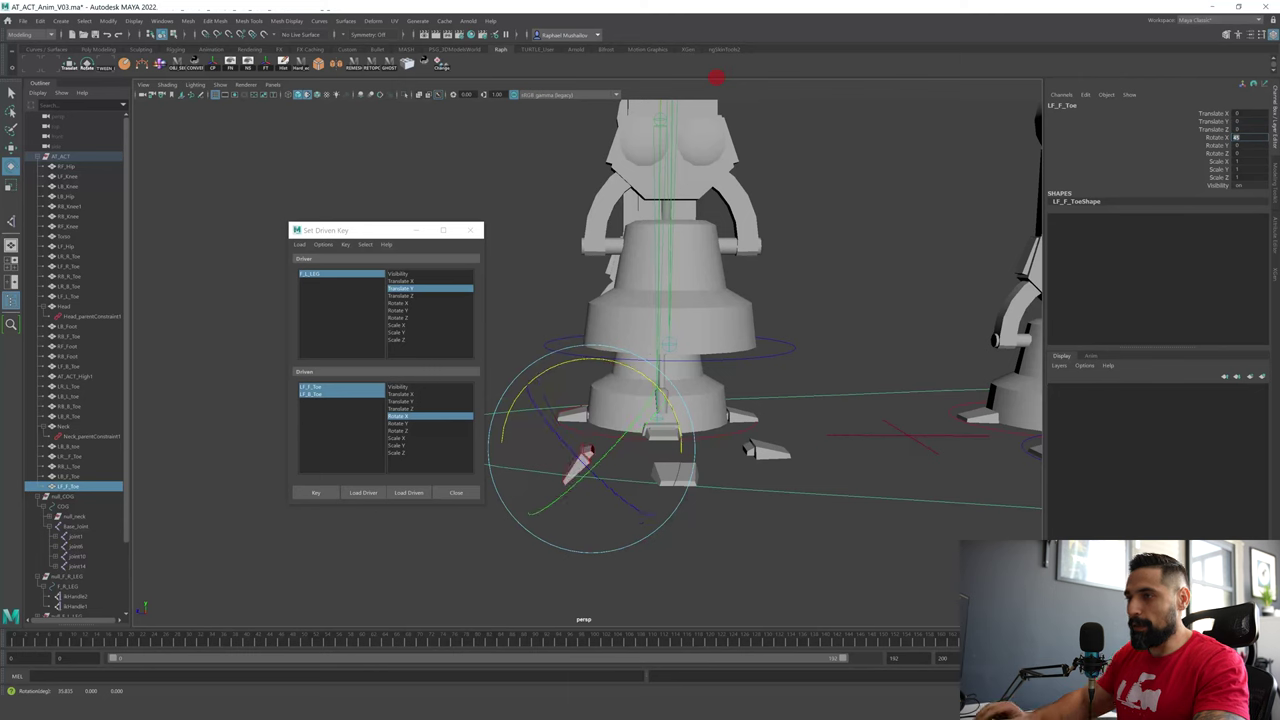
- Bend LF_B_Toe downward by setting its Rotate X to -45
left_click(768, 452)
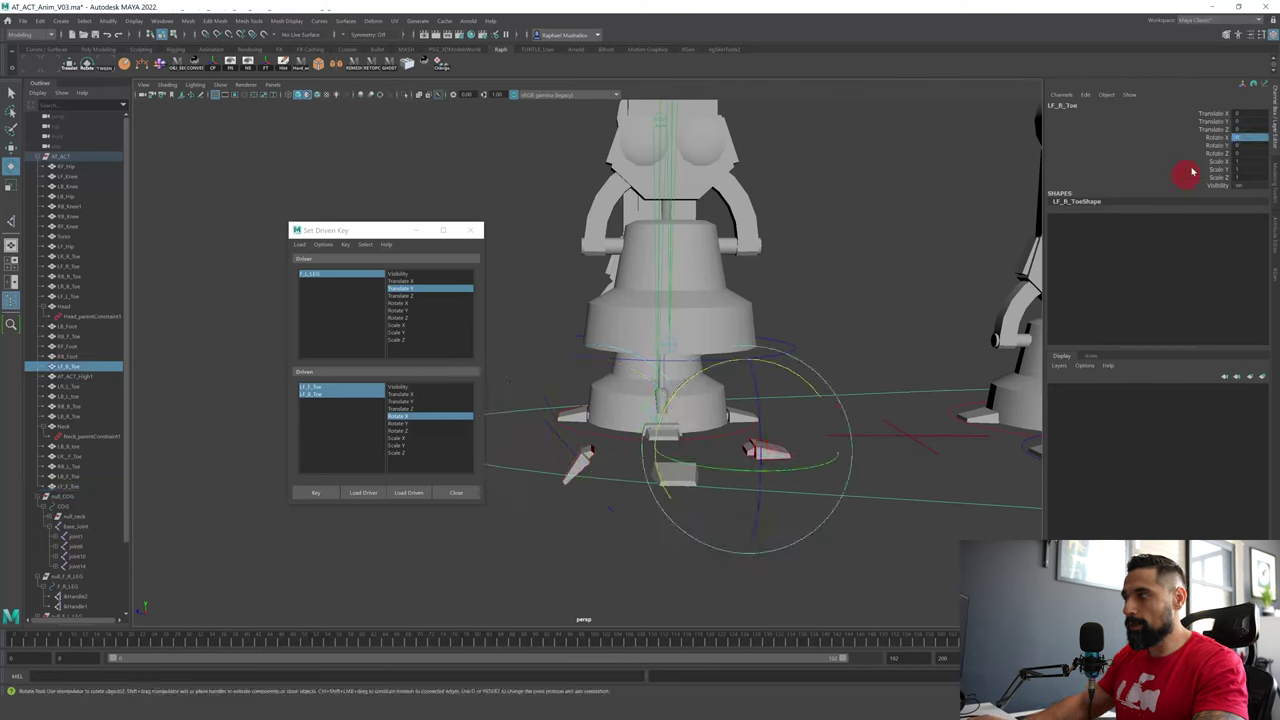
type("-45")
key("Return")
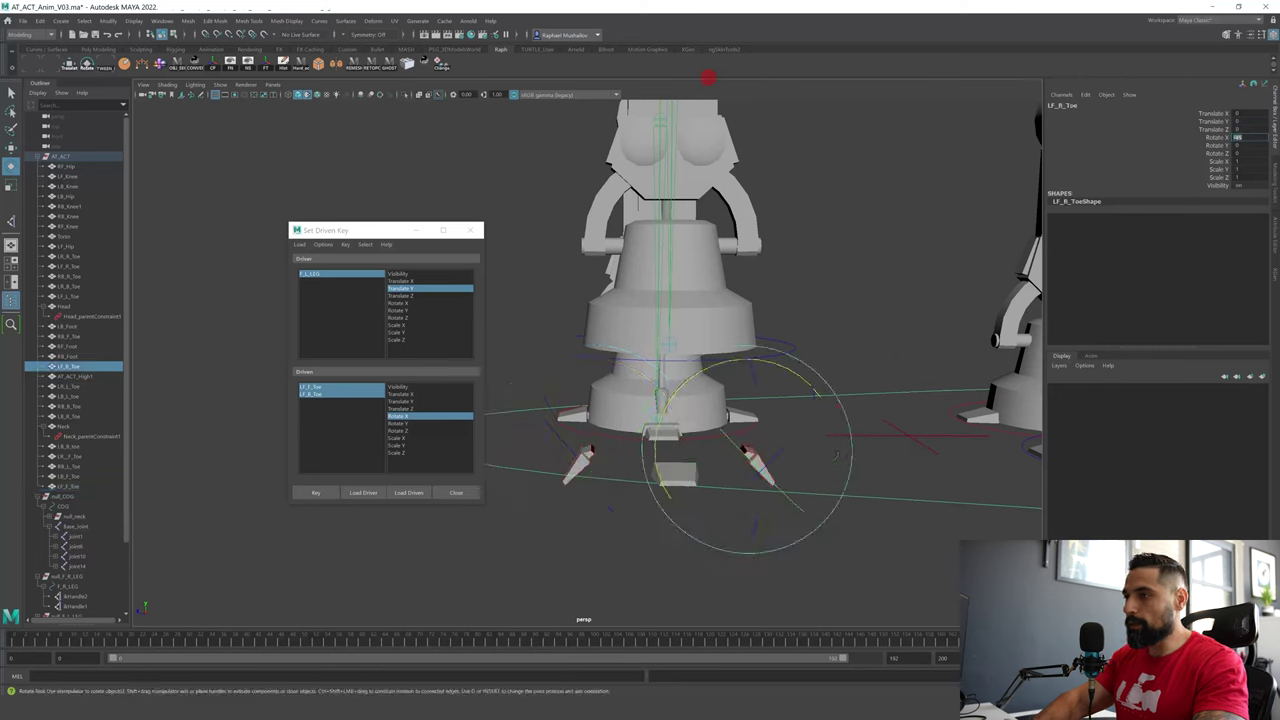
- Set a driven key for the bent toes' Rotate X at the raised position of F_L_LEG
key("q")
left_click(580, 465)
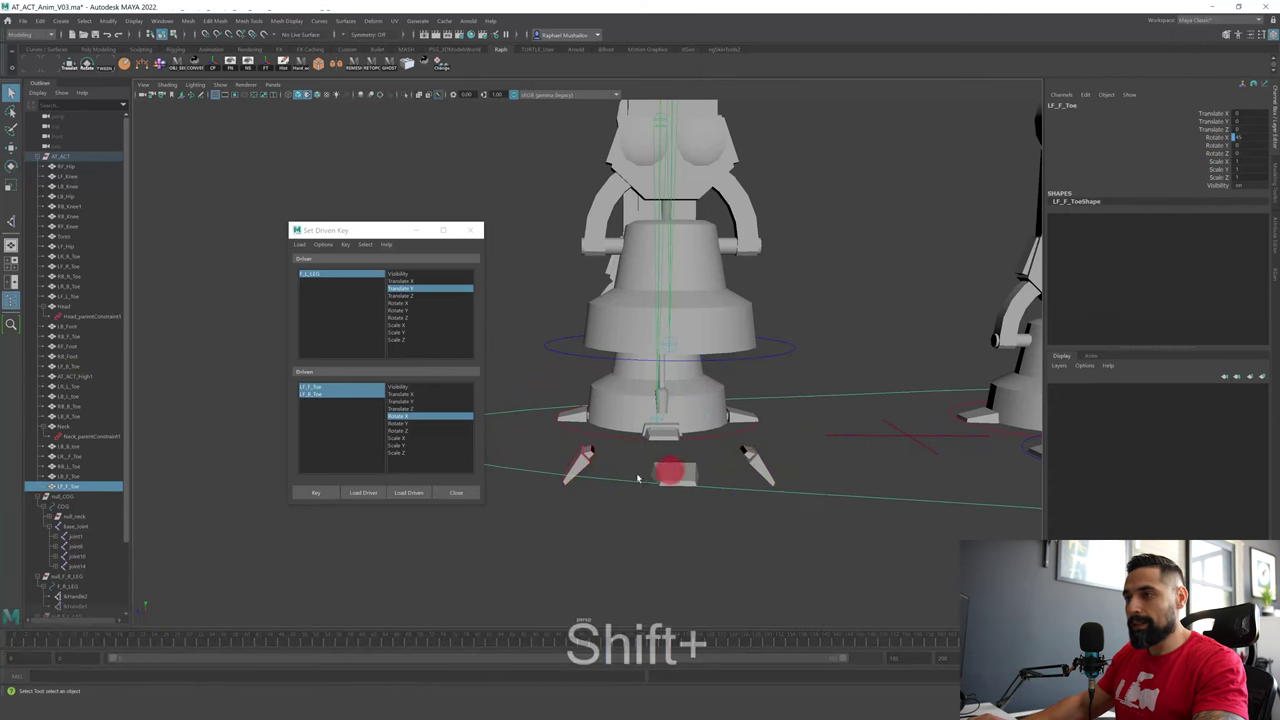
left_click(316, 491)
- Lower the raised F_L_LEG control toward the ground to test how the front and back toes rotate
left_click(636, 470)
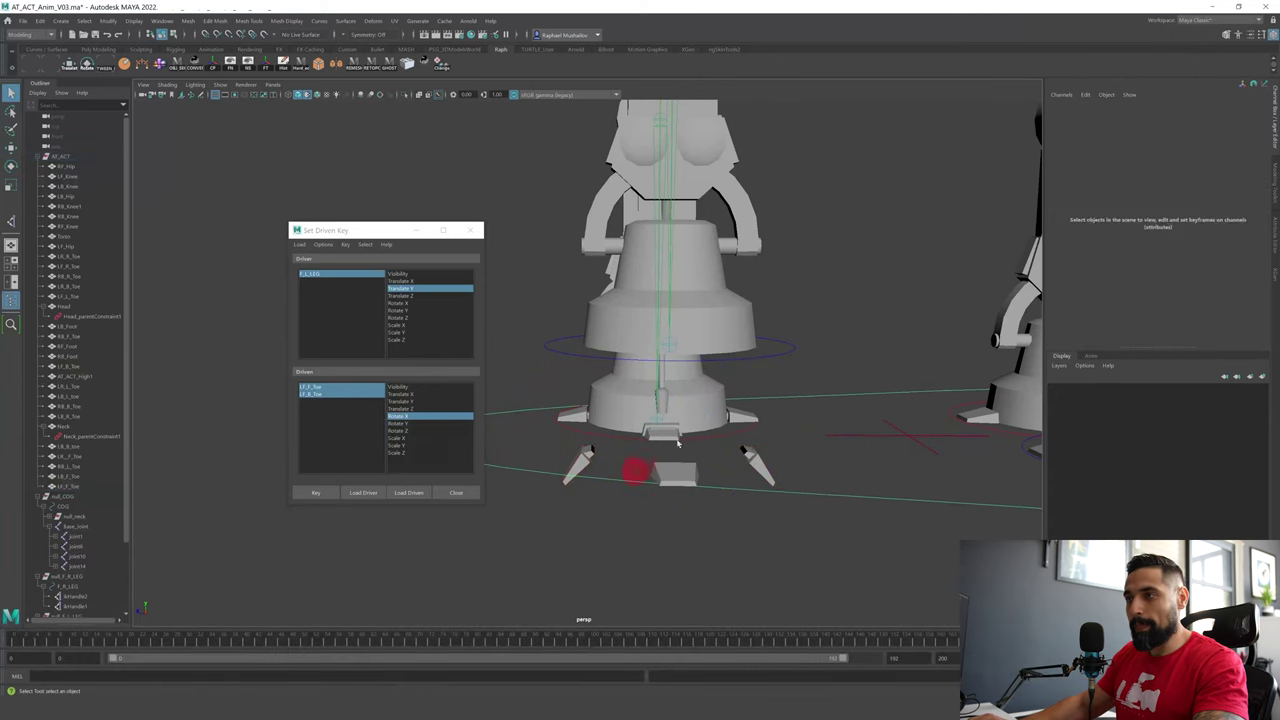
left_click(799, 354)
key("w")
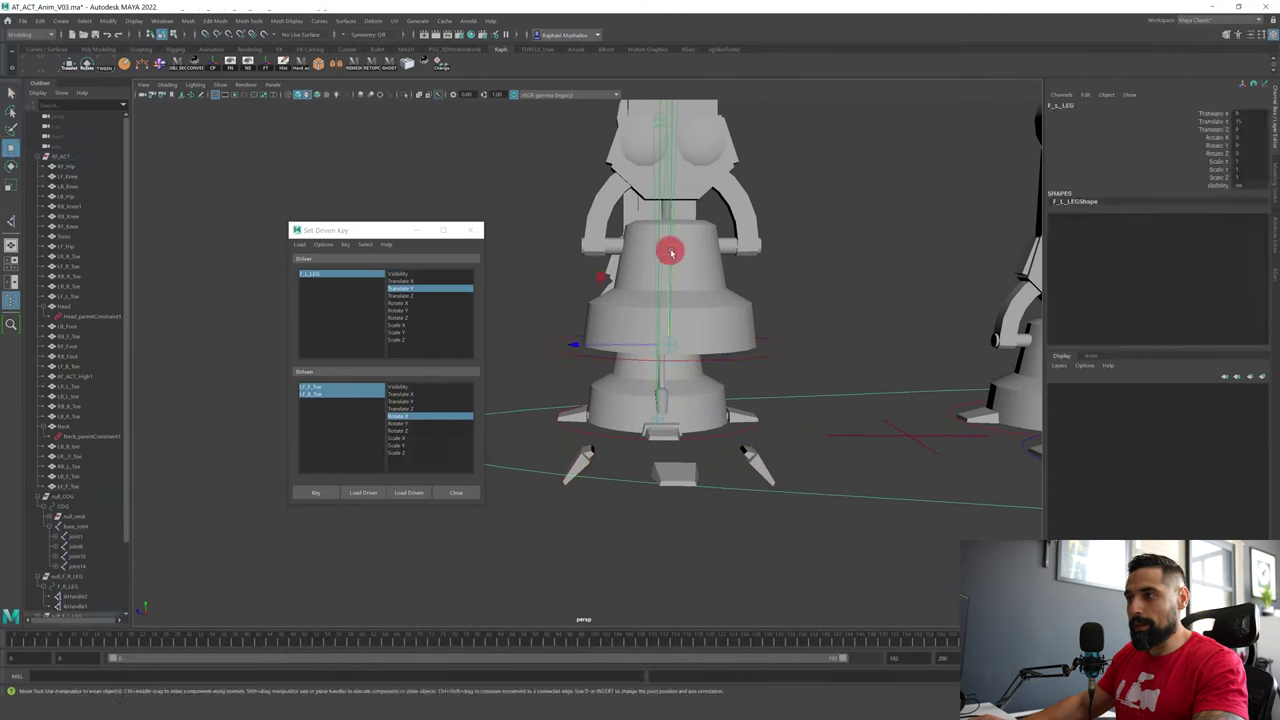
left_click_drag(671, 253, 676, 333)
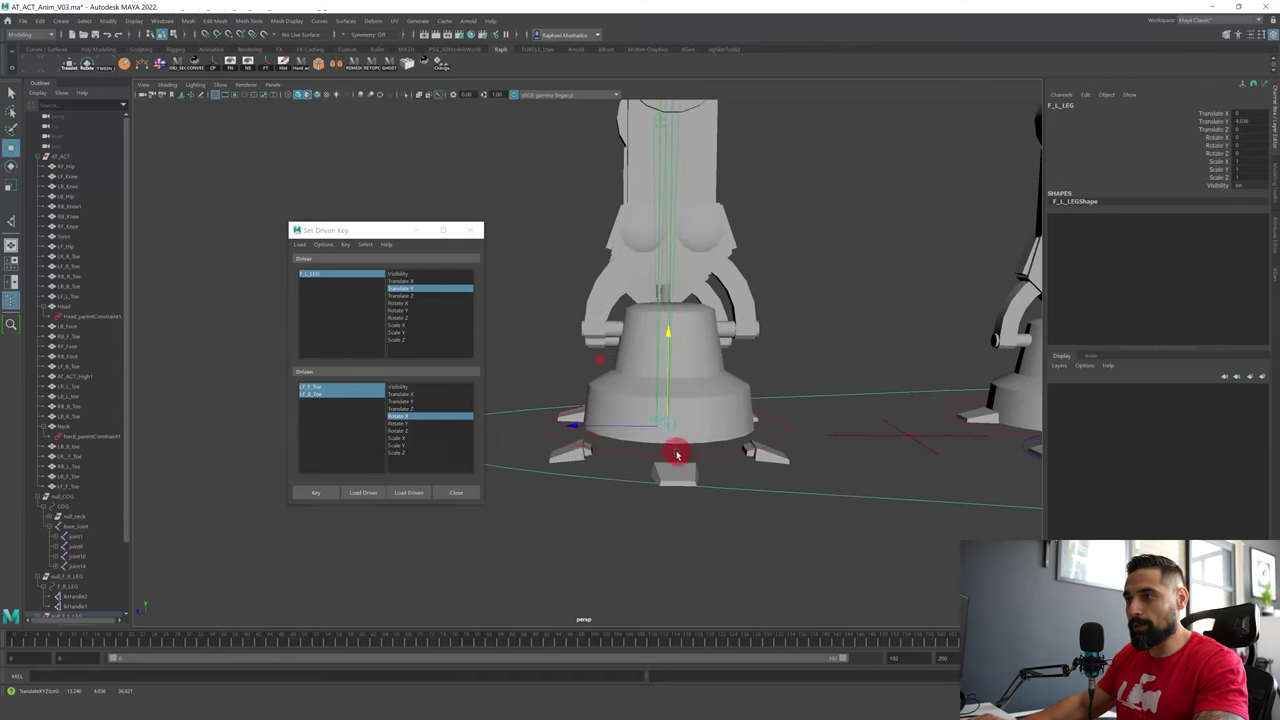
left_click_drag(1014, 321, 689, 409, "alt")
key("alt+q")
- Load LF_L_Toe and LF_R_Toe as driven objects and key their Rotate Z at the grounded position of F_L_LEG
left_click(816, 412)
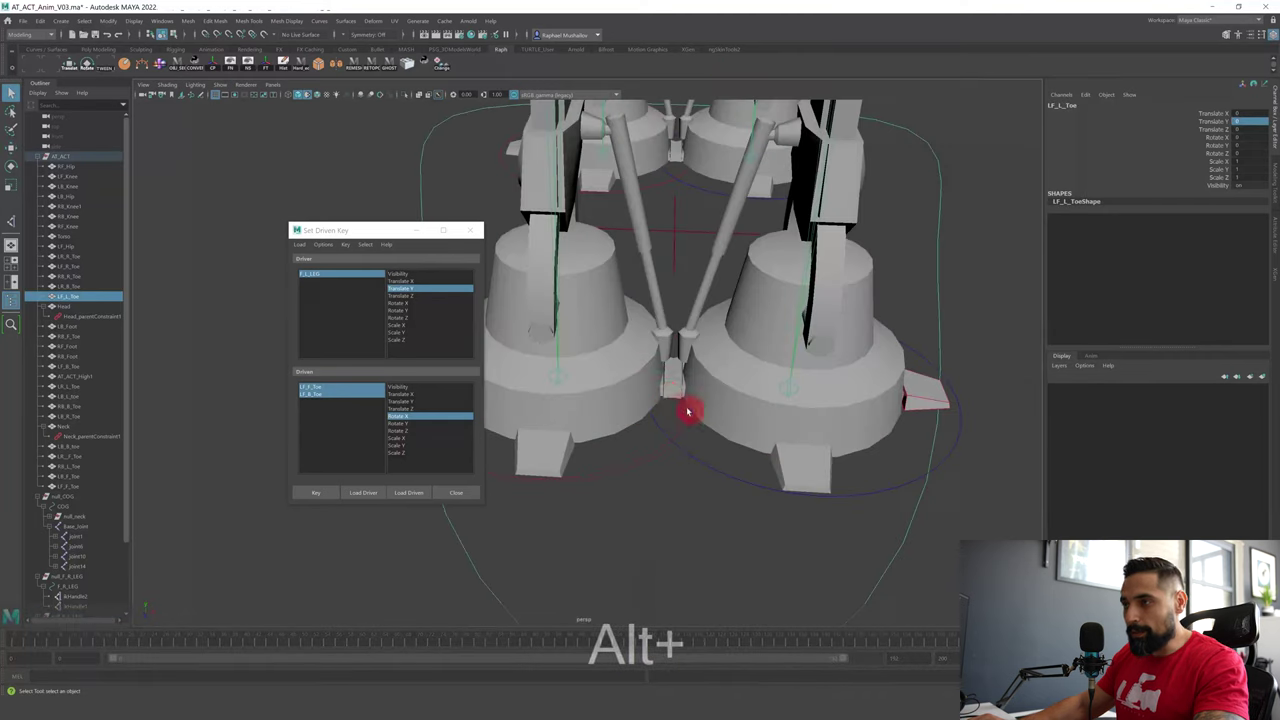
left_click(410, 495)
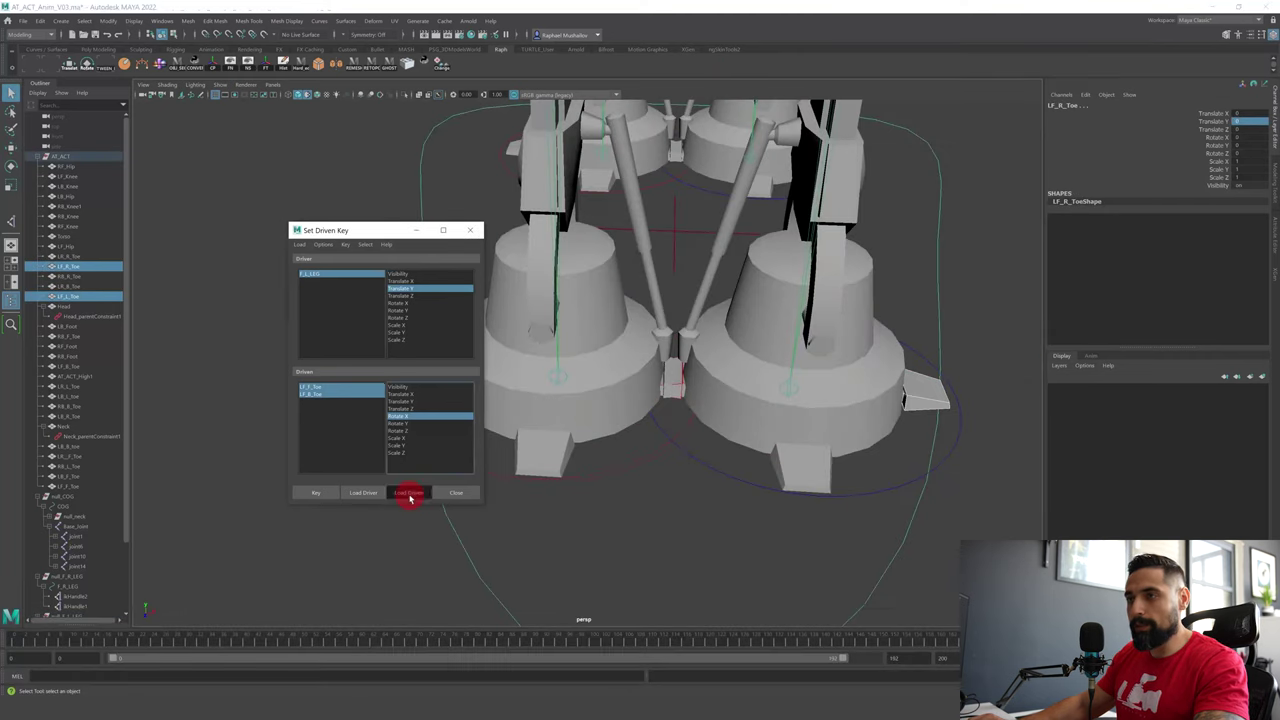
left_click(383, 460)
left_click_drag(320, 392, 323, 391)
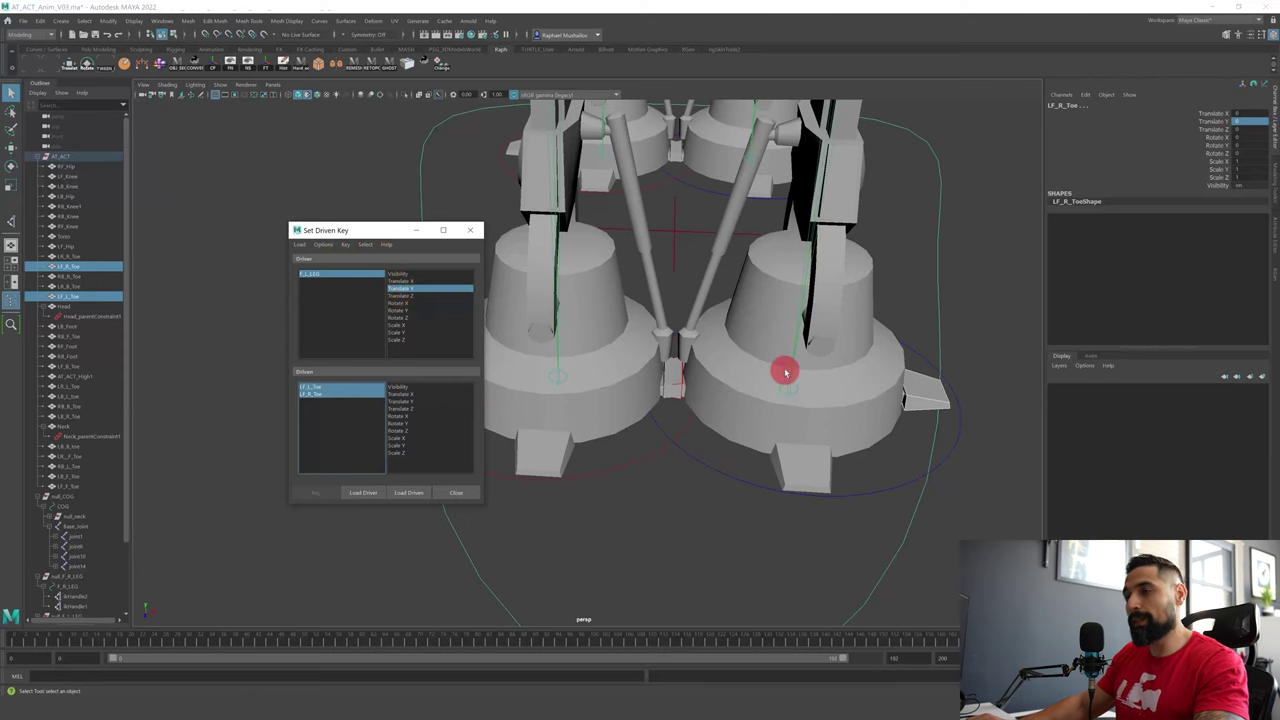
left_click_drag(944, 426, 894, 420, "alt")
key("e")
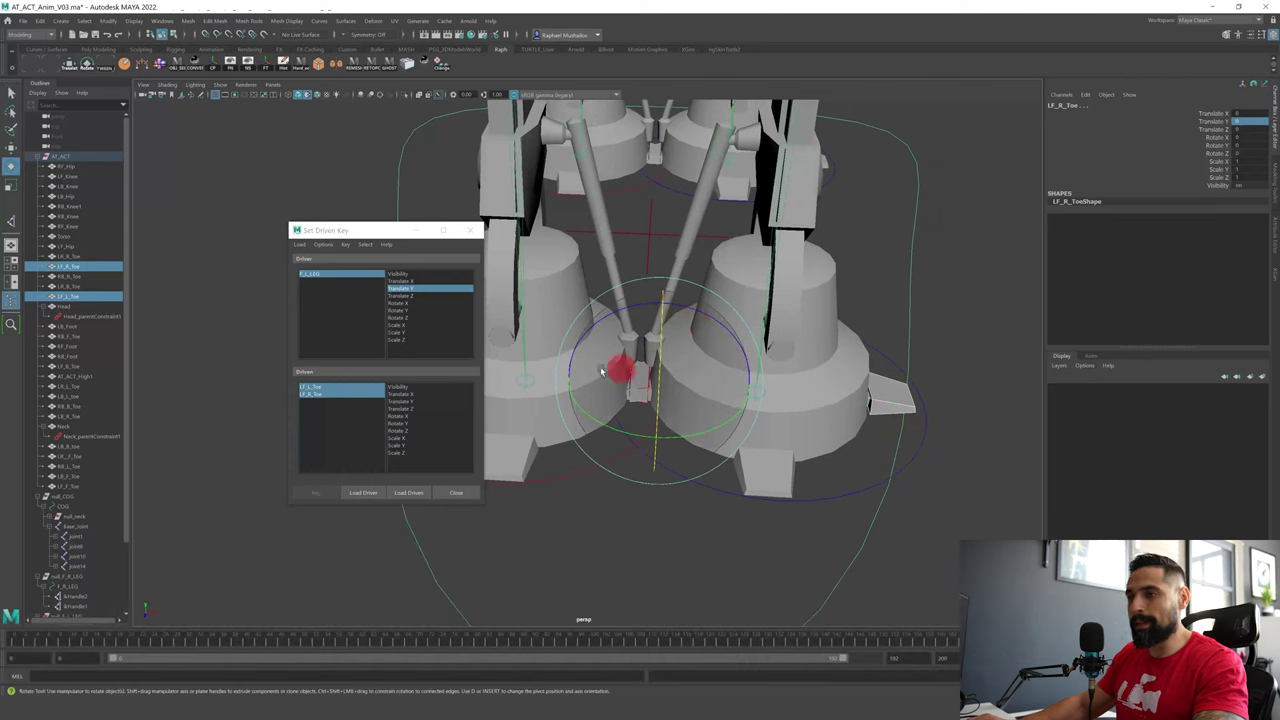
left_click(403, 430)
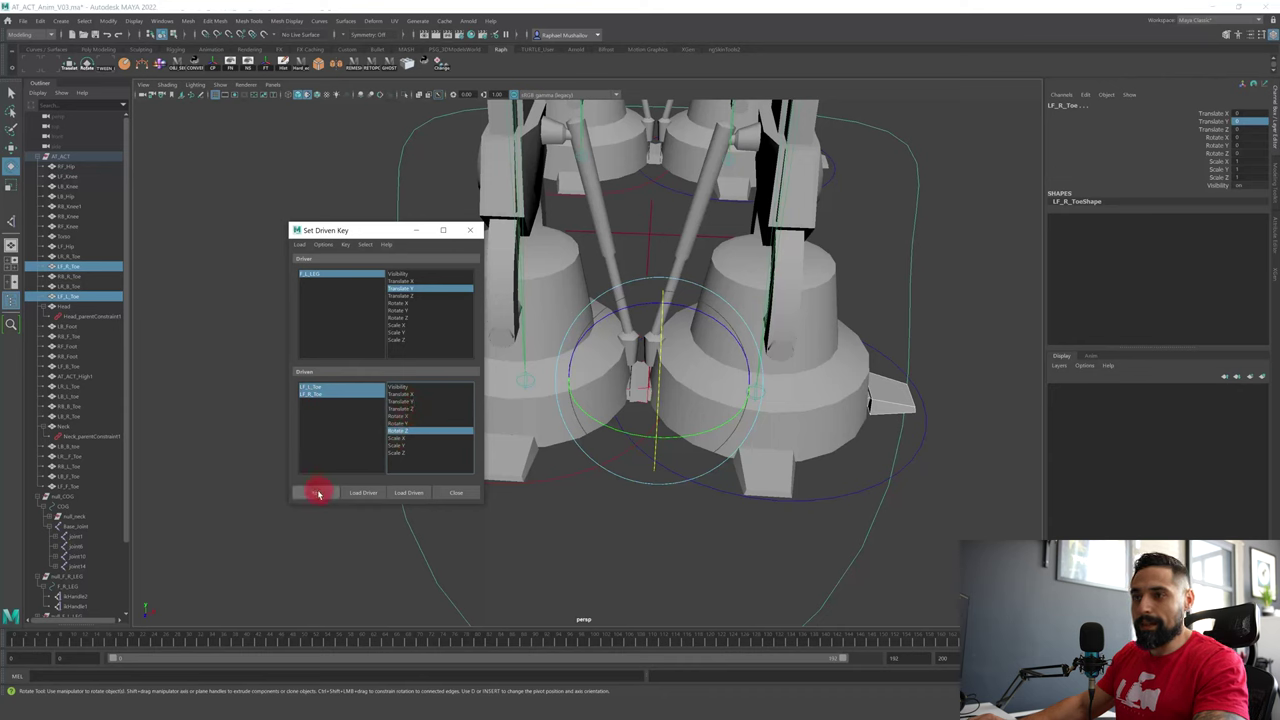
- Raise the F_L_LEG control by setting its Translate Y to 15
left_click(834, 500)
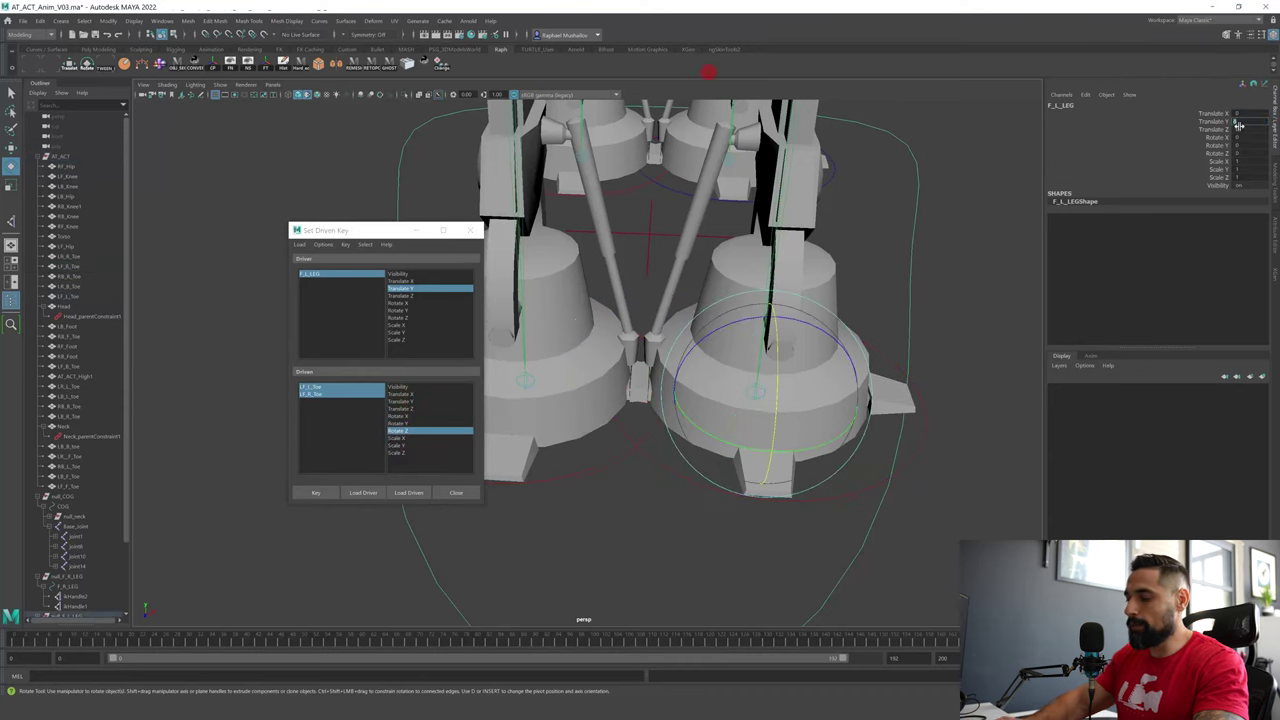
type("15")
key("Return")
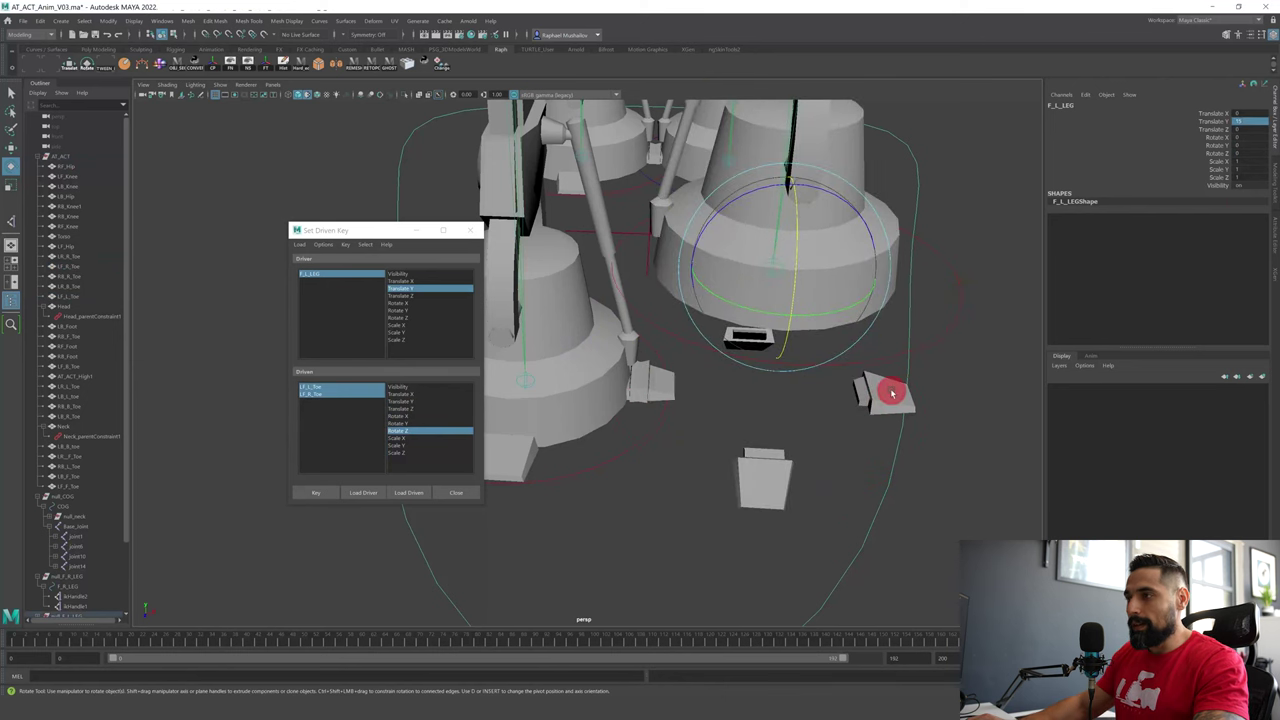
- Bend LF_L_Toe downward by setting its Rotate Z to -45
left_click(892, 393)
left_click_drag(831, 331, 883, 311)
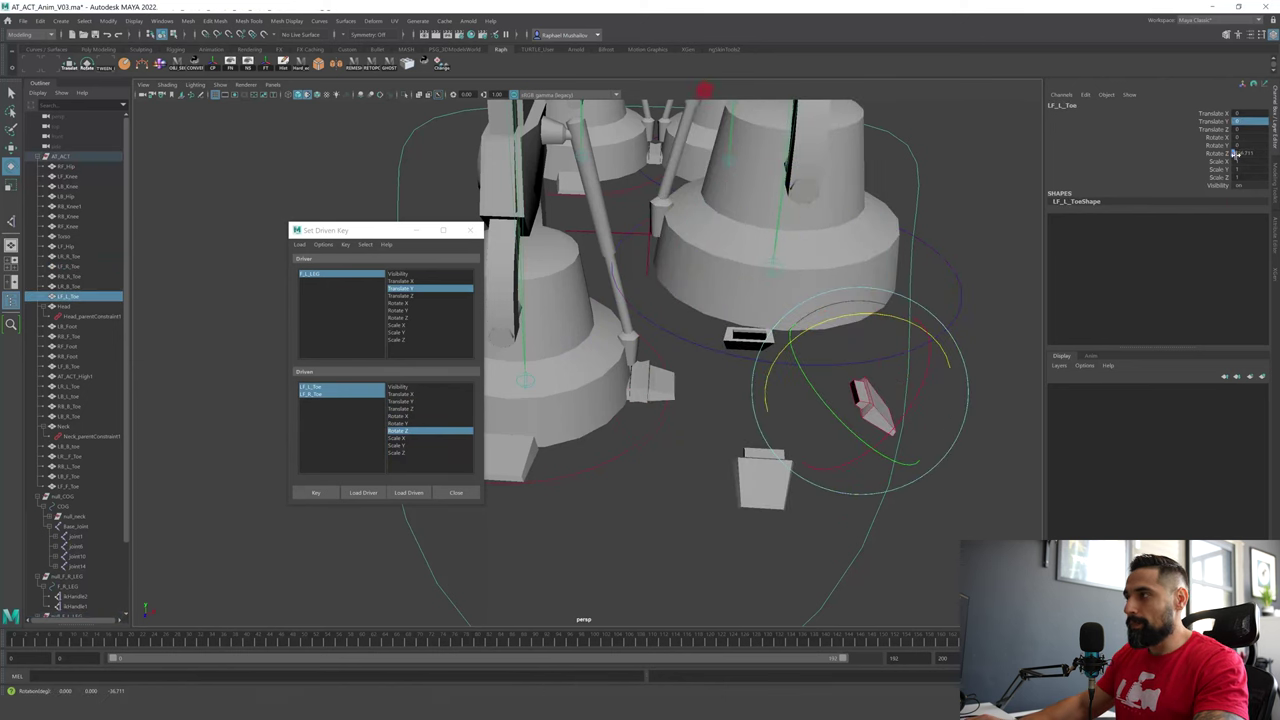
double_click(1244, 152)
type("0")
key("Return")
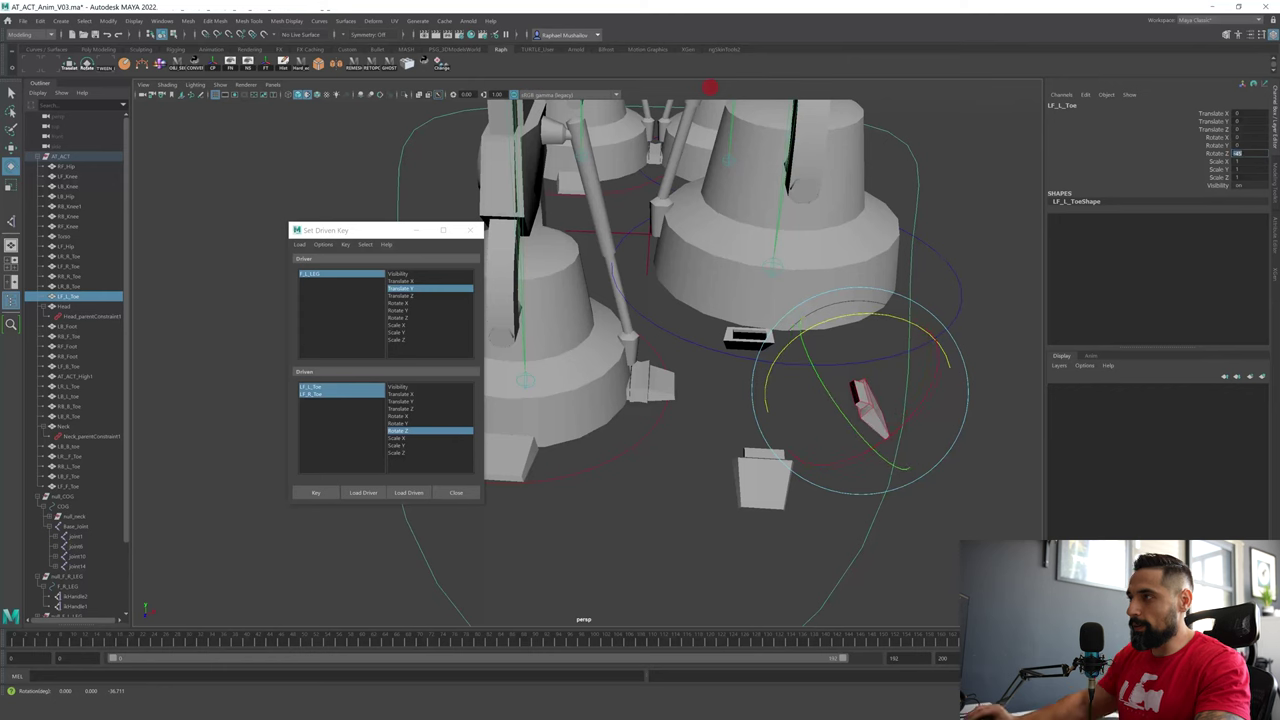
- Set LF_R_Toe's Rotate Z to 45 and key both side toes' Rotate Z at the raised position of F_L_LEG
left_click(639, 378)
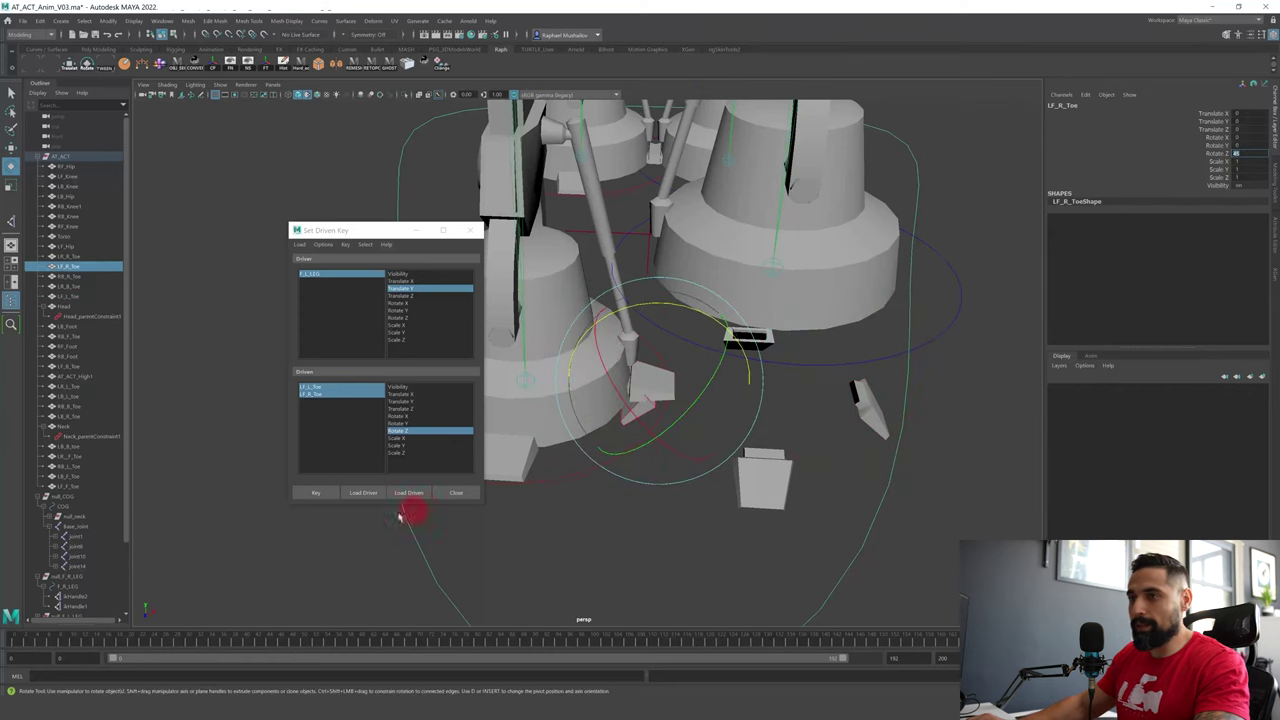
left_click(318, 493)
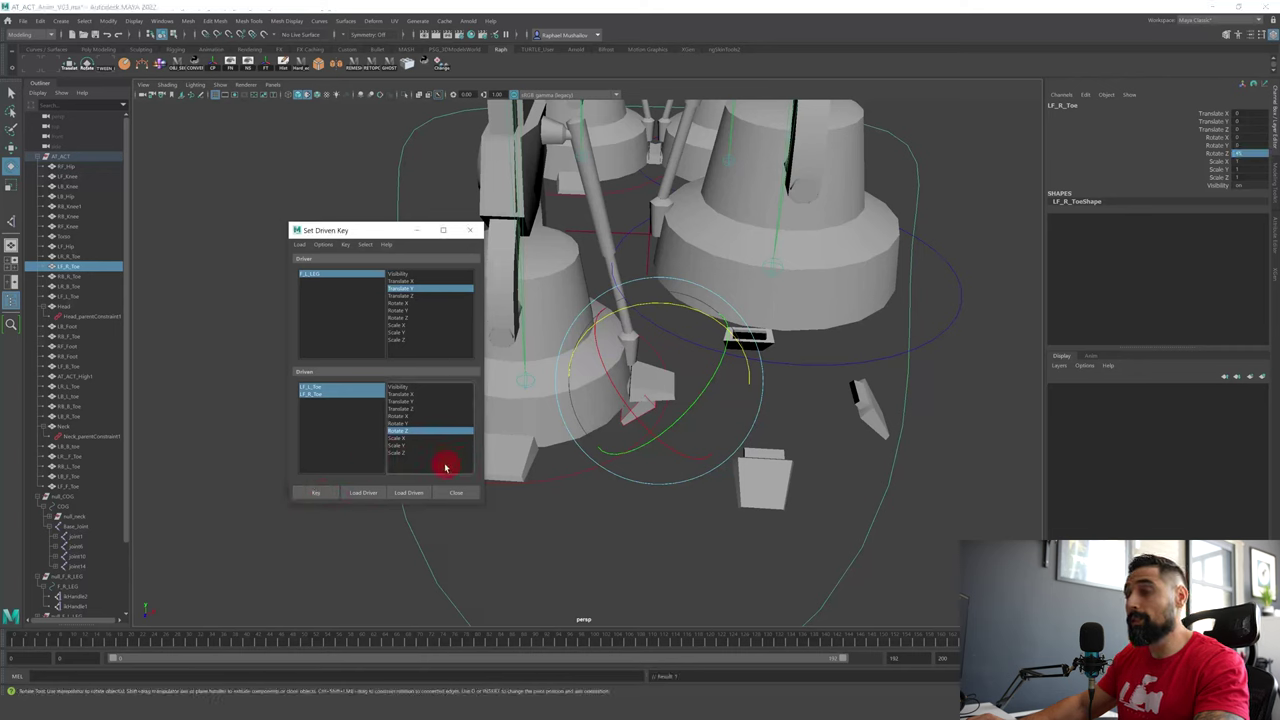
- Return the F_L_LEG control to a Translate Y of 0
left_click(802, 400)
left_click(813, 375)
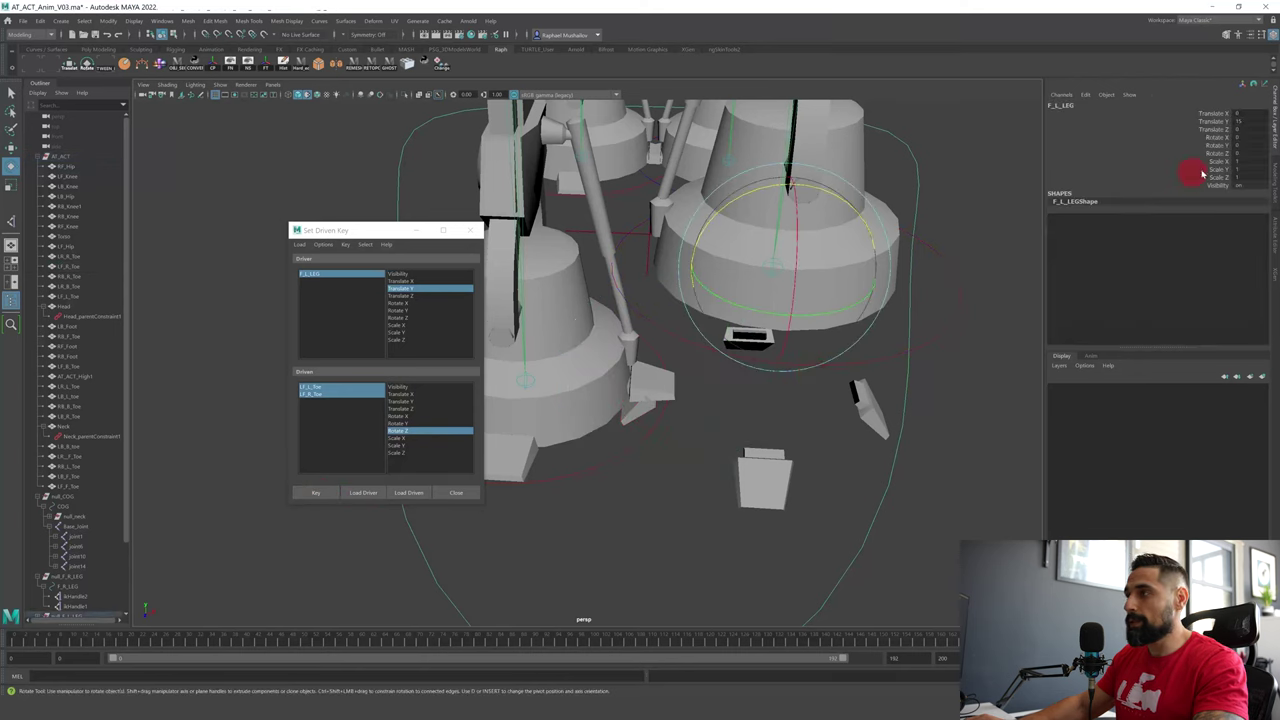
type("0")
key("Return")
- Raise the F_L_LEG control to test all four toes bending, and undo the move
key("w")
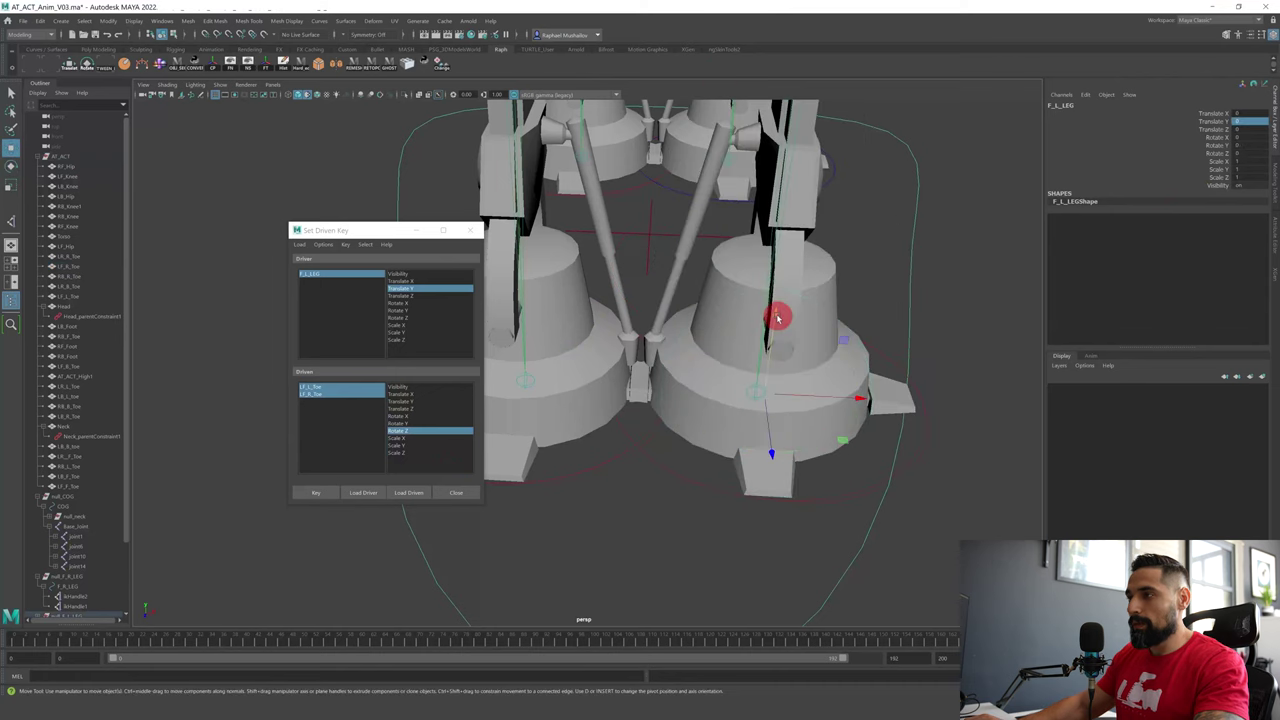
left_click_drag(780, 317, 783, 227)
left_click_drag(885, 459, 810, 414, "alt")
key("ctrl+z")
key("q")
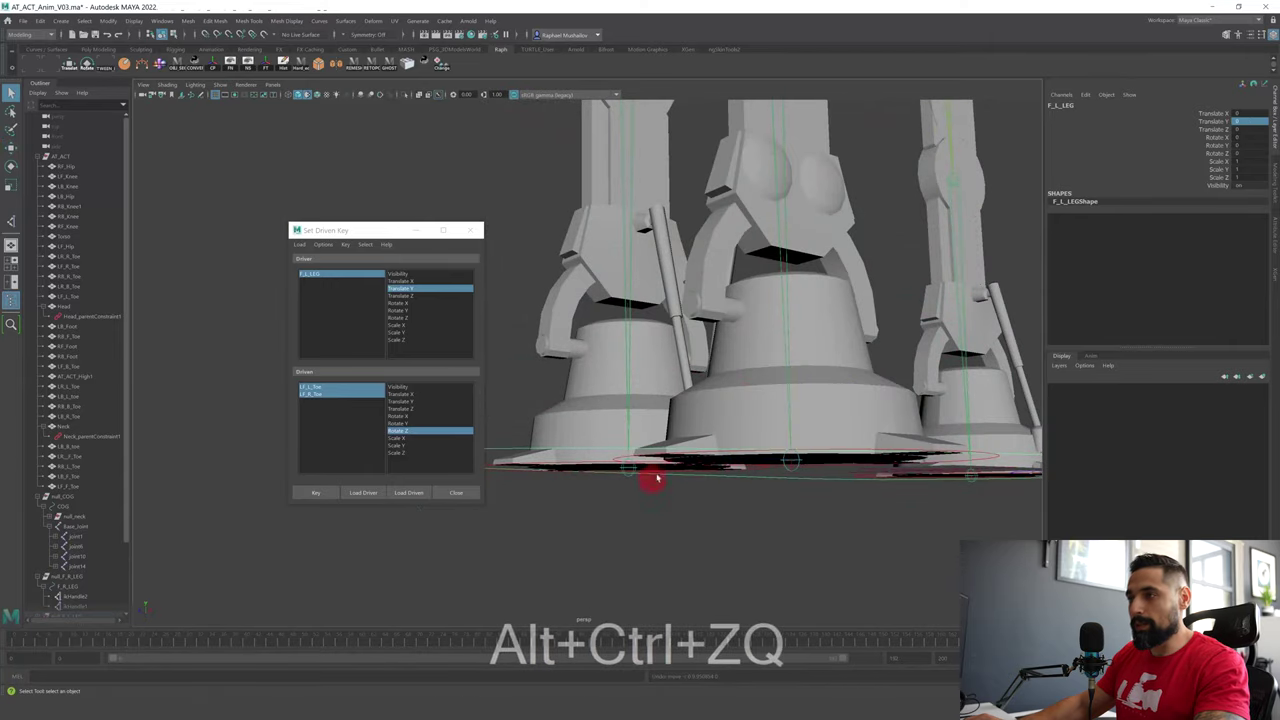
- Group the four LF toes and name the group Fingers
left_click(686, 443)
left_click_drag(686, 443, 862, 503, "alt")
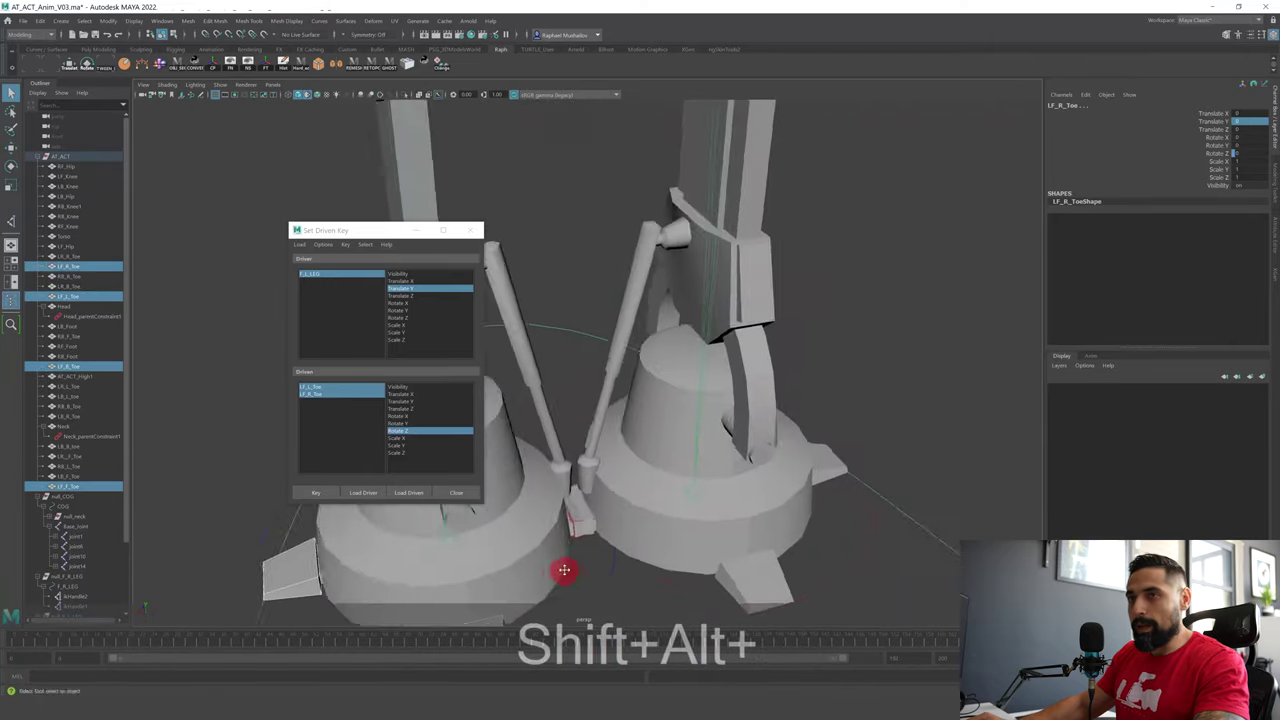
left_click_drag(563, 569, 757, 483, "alt+shift")
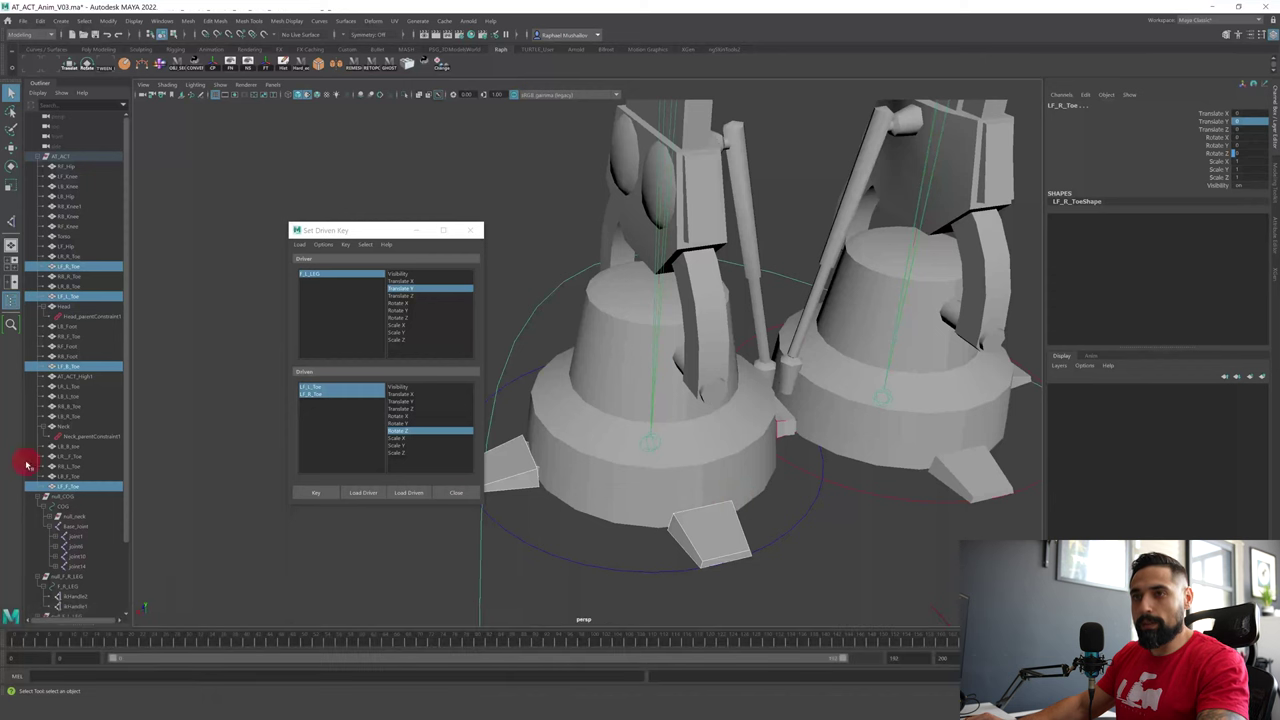
key("ctrl+g")
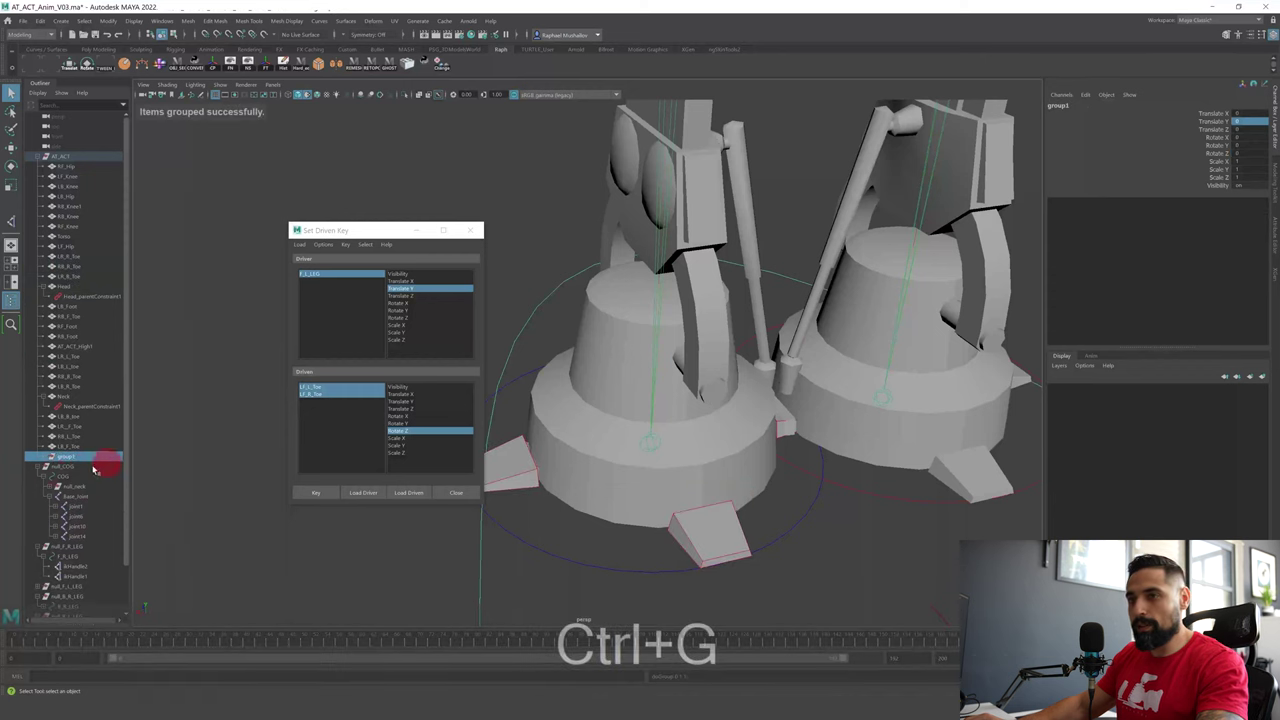
double_click(69, 453)
type("Fingers")
key("Return")
- Parent the Fingers group under the F_L_LEG control
left_click(563, 575)
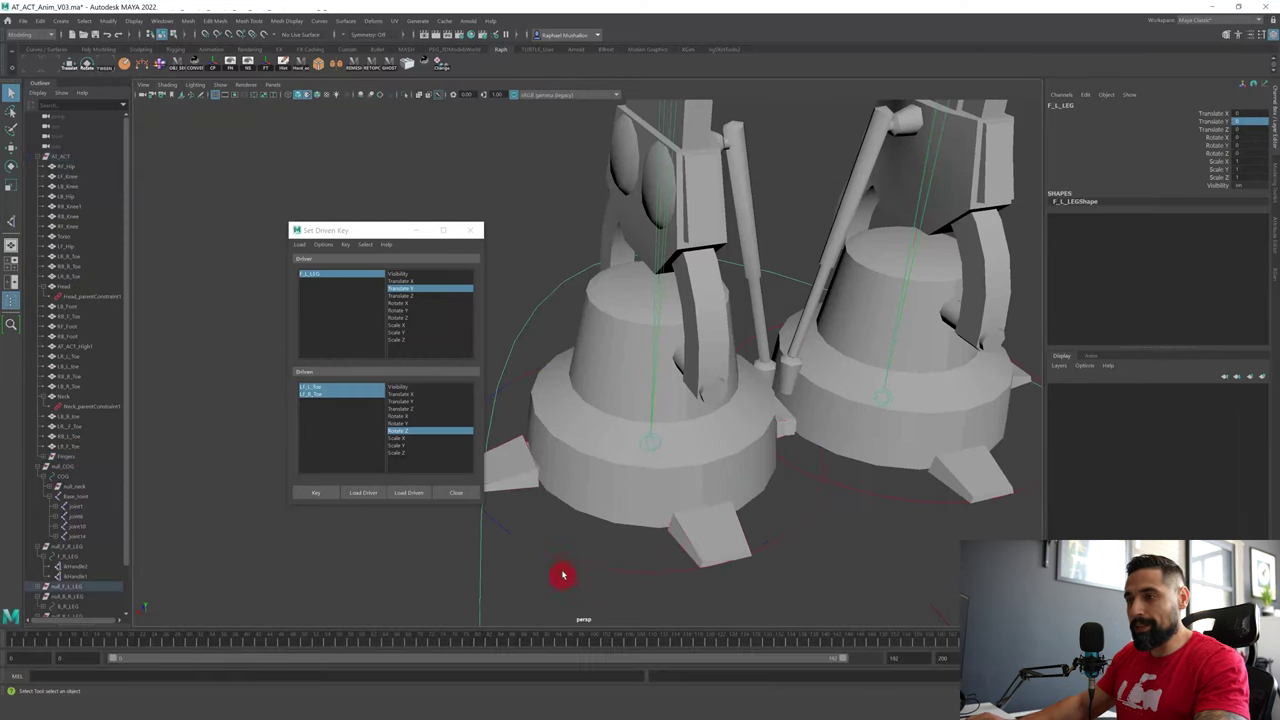
left_click(70, 457)
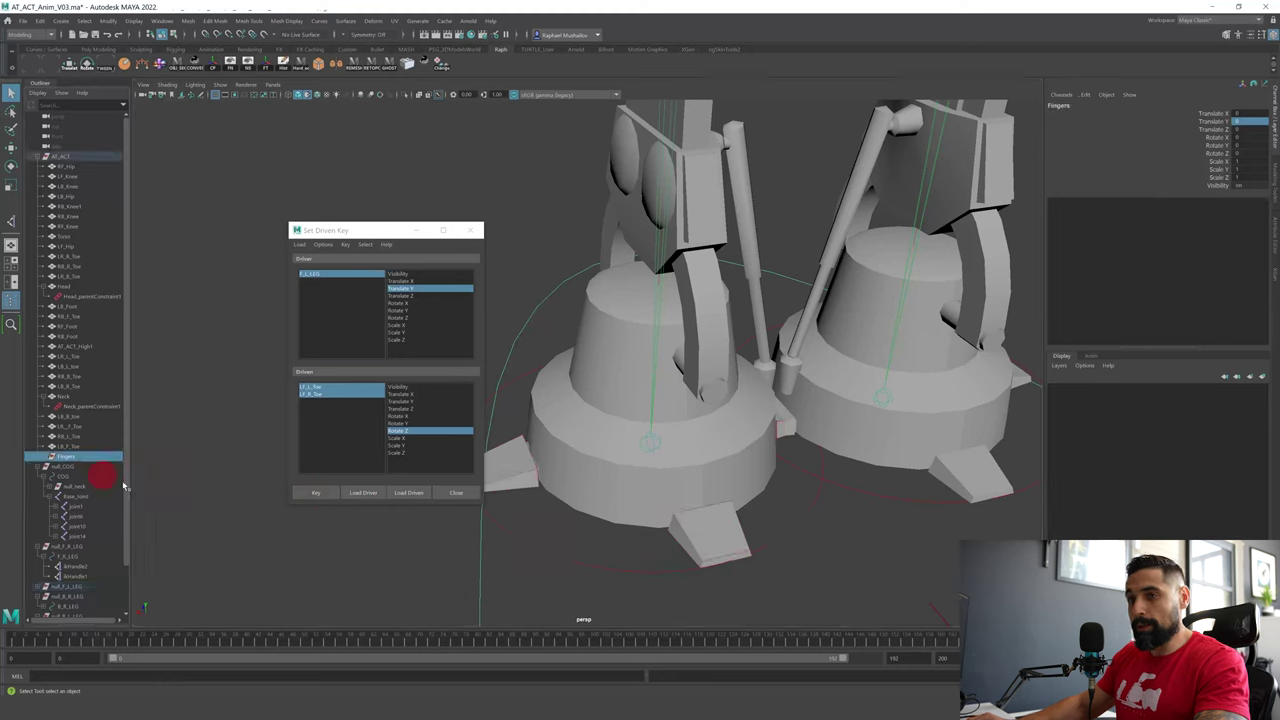
left_click(544, 576, "shift")
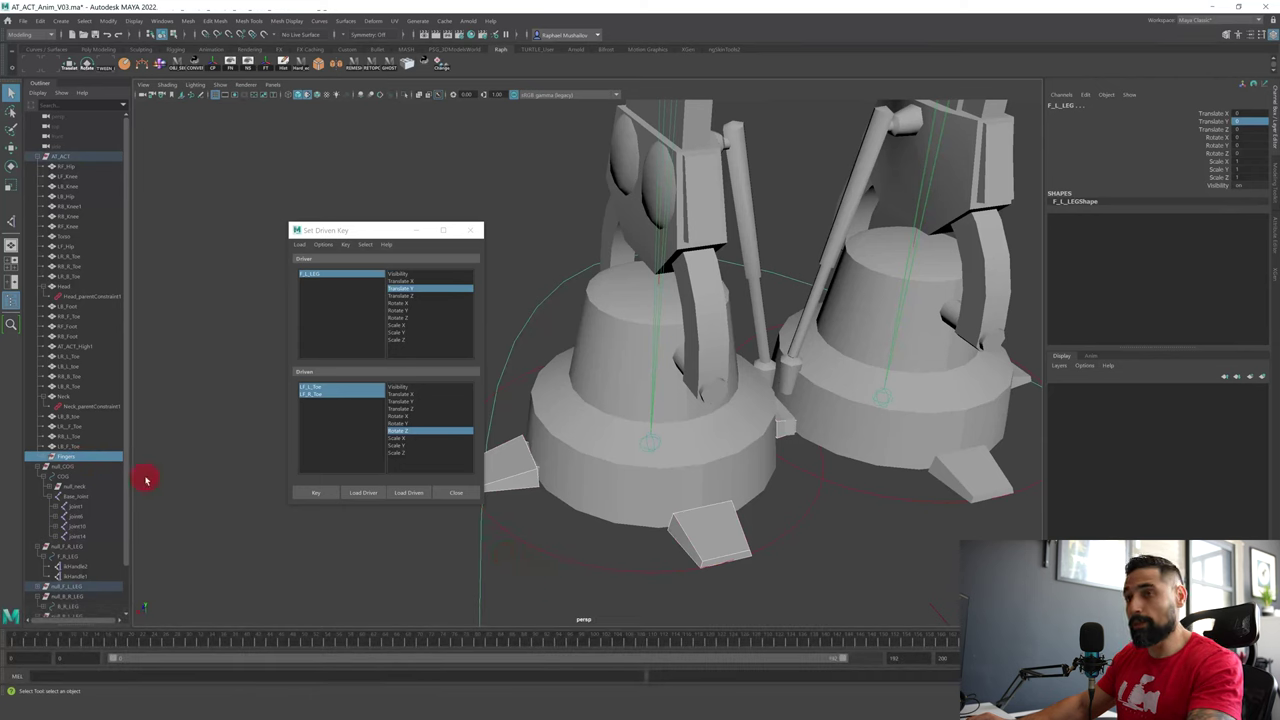
key("p")
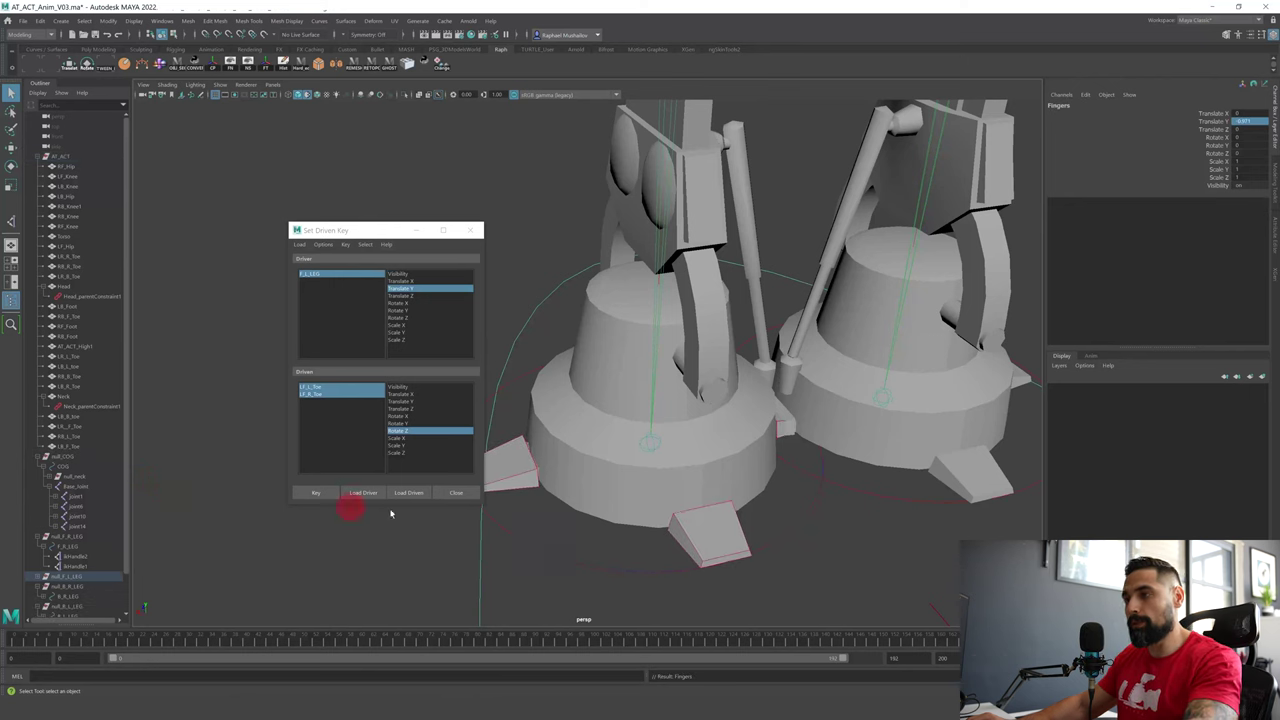
- Raise the F_L_LEG control part of the way to check that the toes follow the foot while bending
left_click_drag(677, 517, 671, 500, "alt")
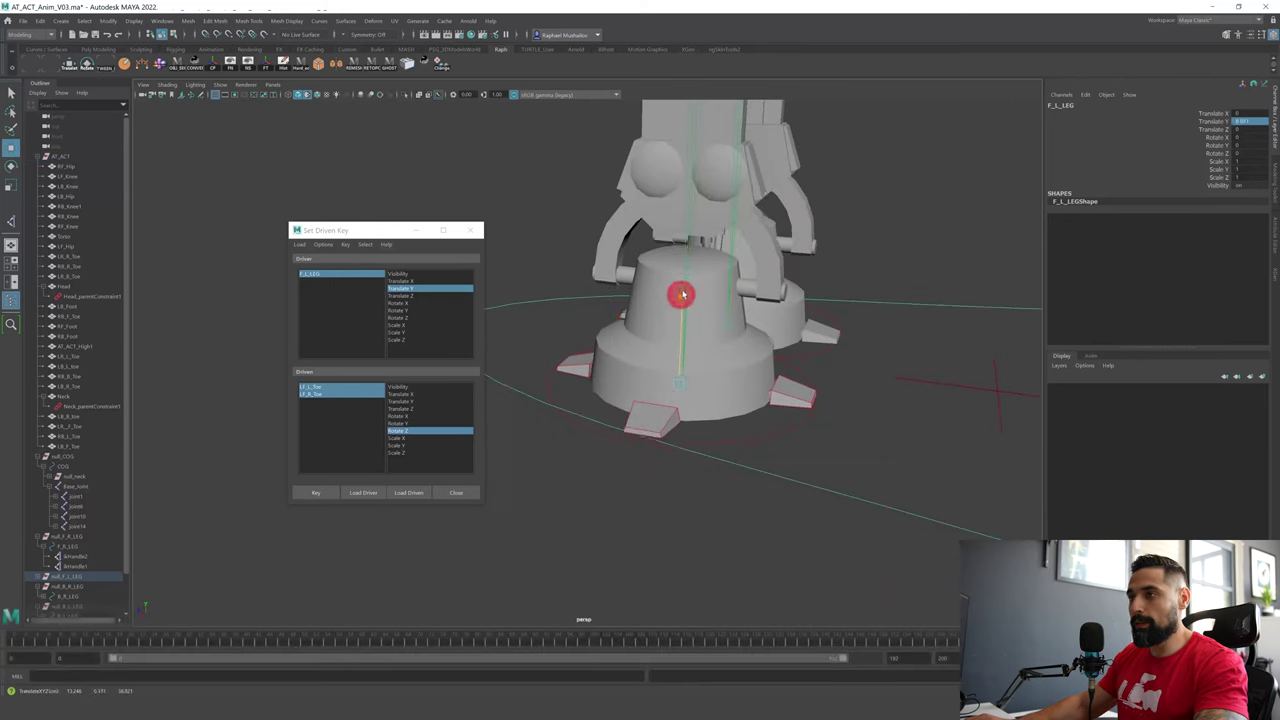
left_click_drag(680, 294, 664, 258)
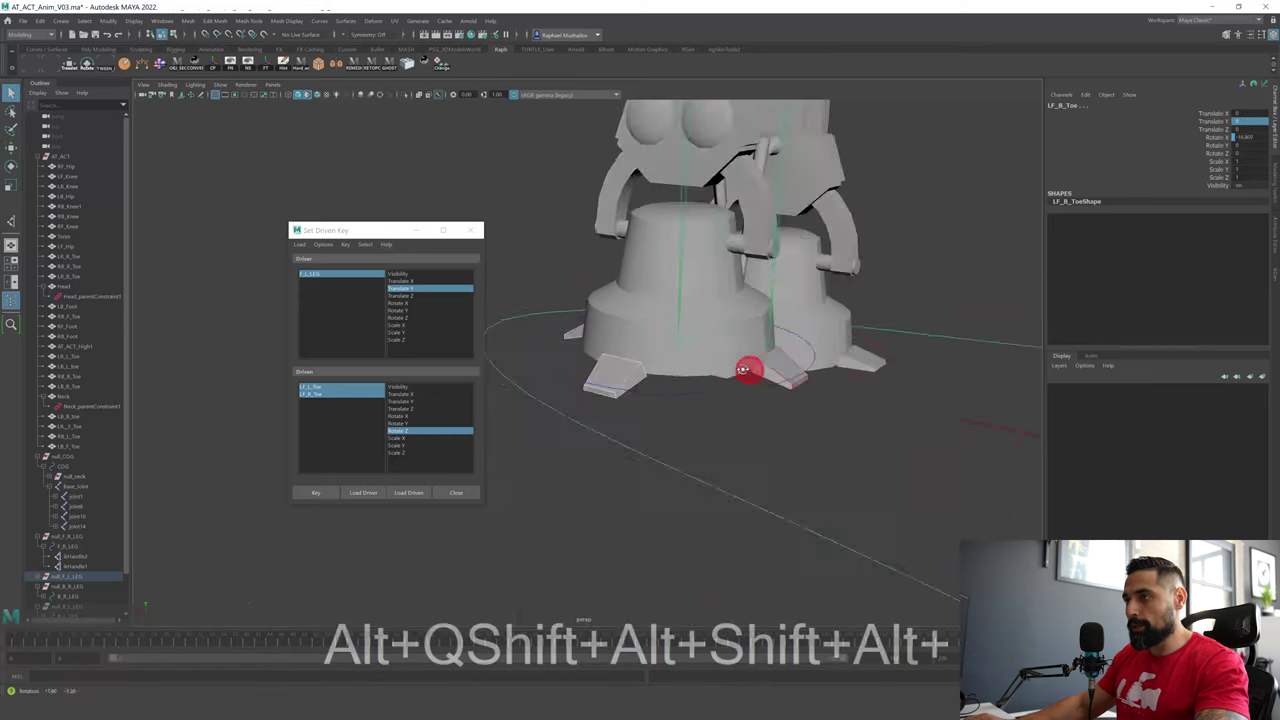
- Select all four LF toes and open their driven rotation curves in the Graph Editor
left_click_drag(743, 370, 703, 374, "alt")
left_click(708, 375, "shift")
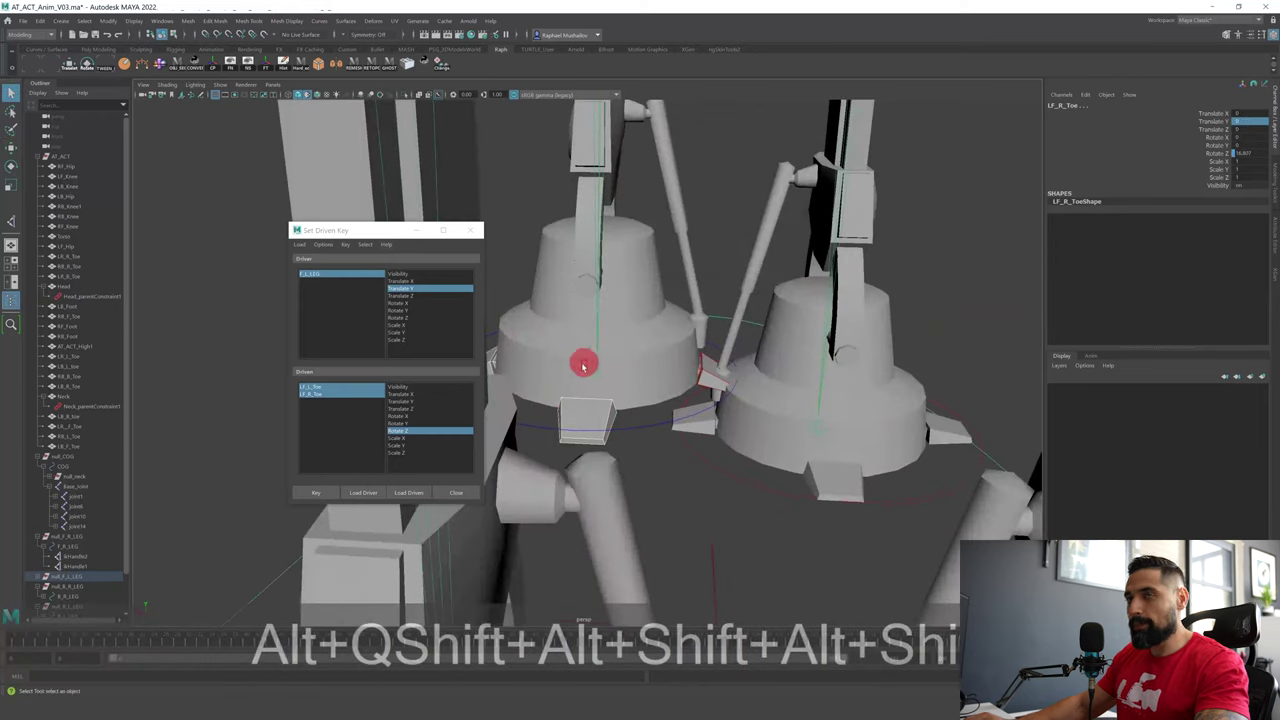
left_click(107, 20)
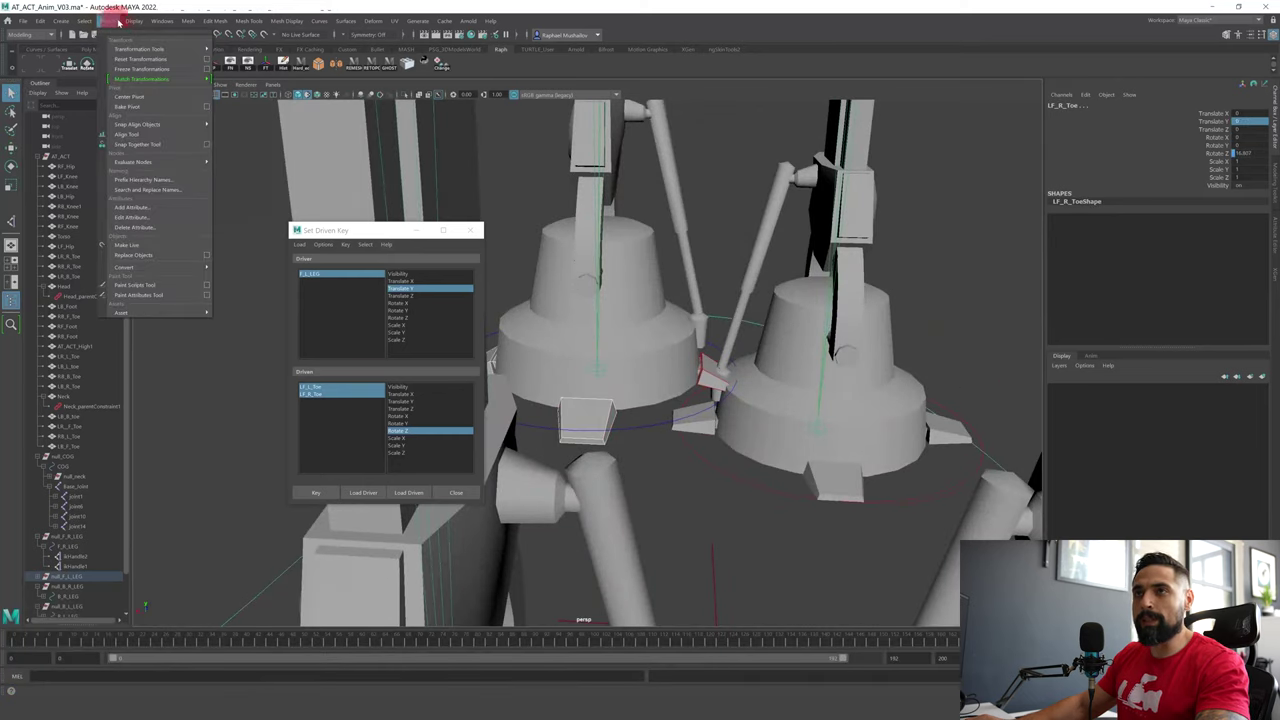
mouse_move(158, 21)
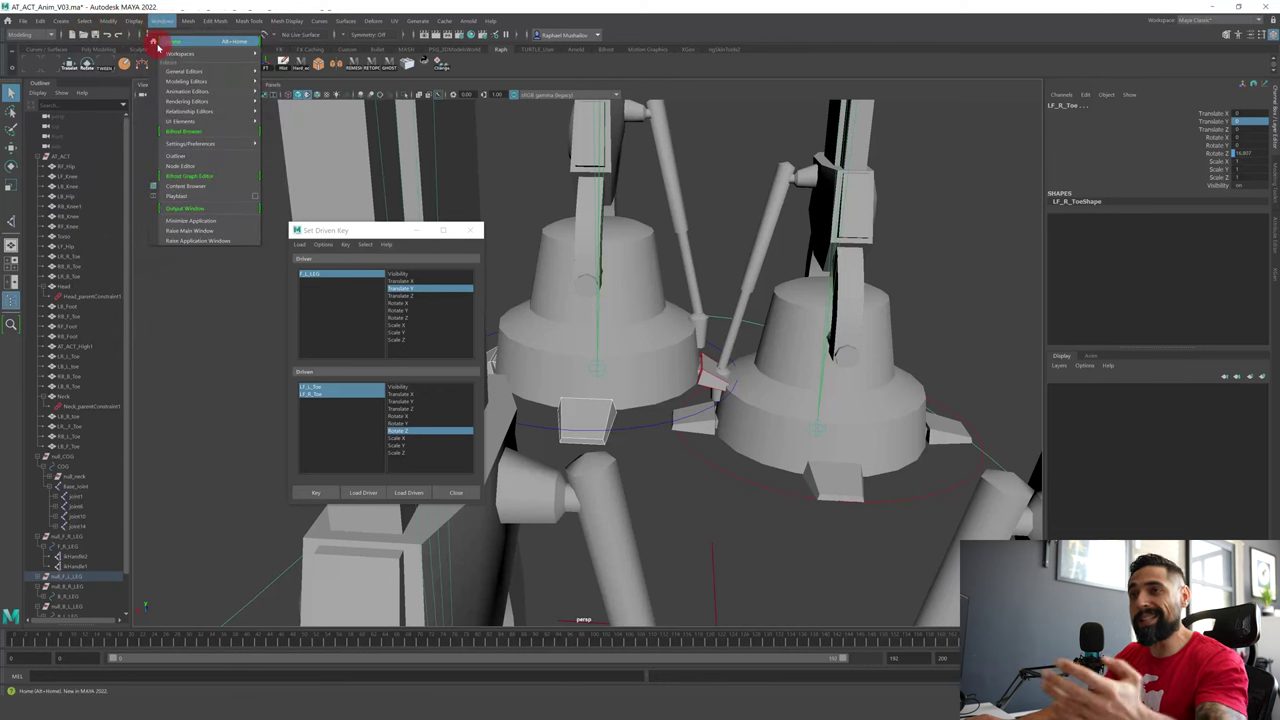
mouse_move(213, 95)
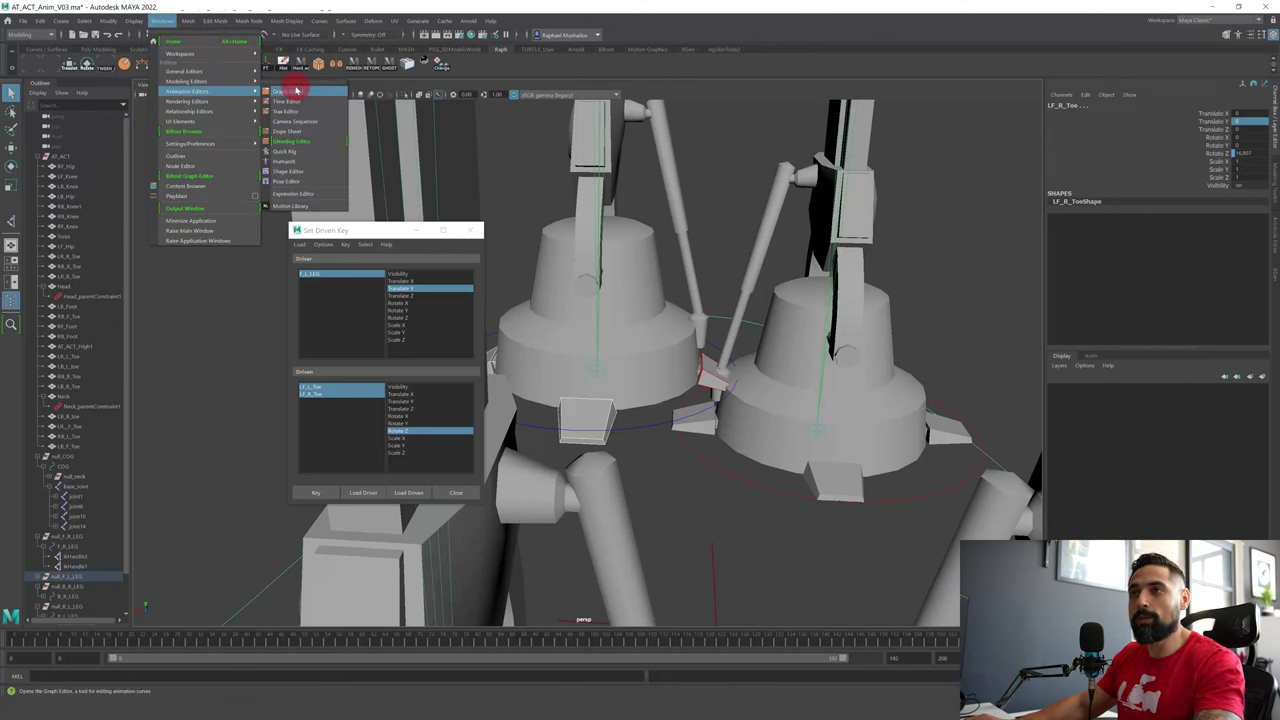
left_click(295, 94)
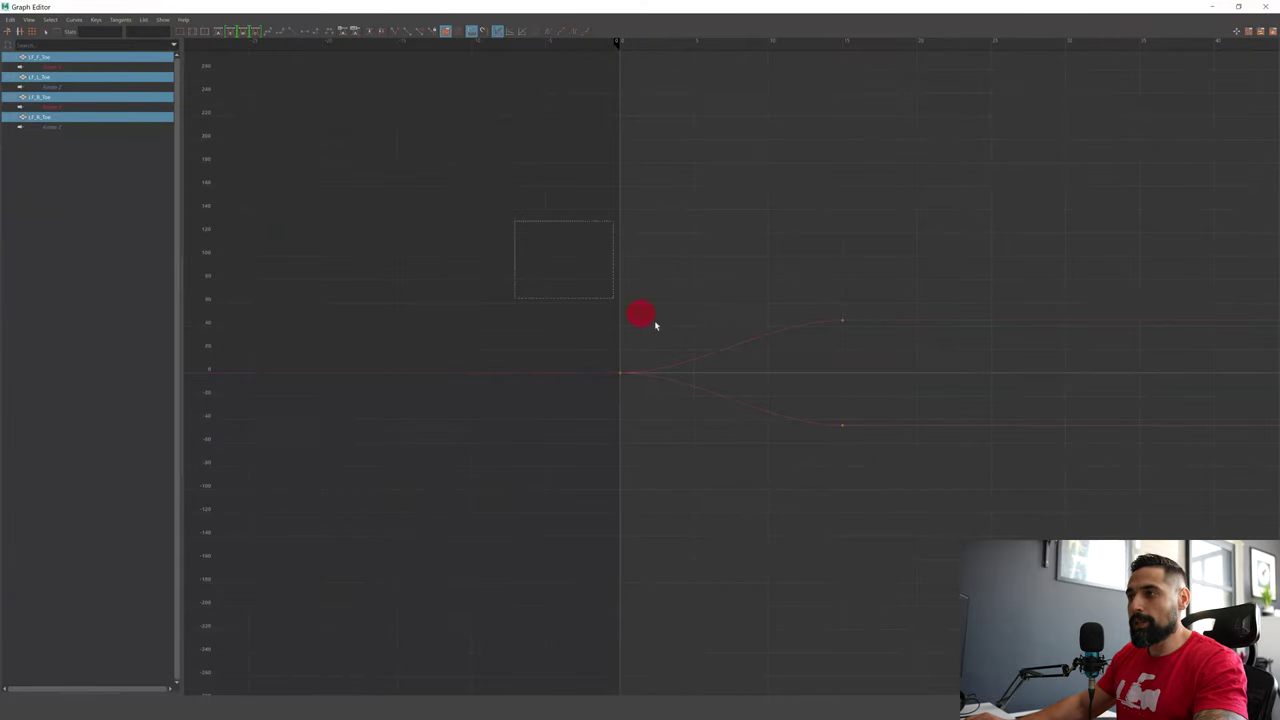
- Make the tangents of all the toe rotation keys linear, close the Graph Editor and deselect the toes
left_click_drag(656, 325, 893, 507)
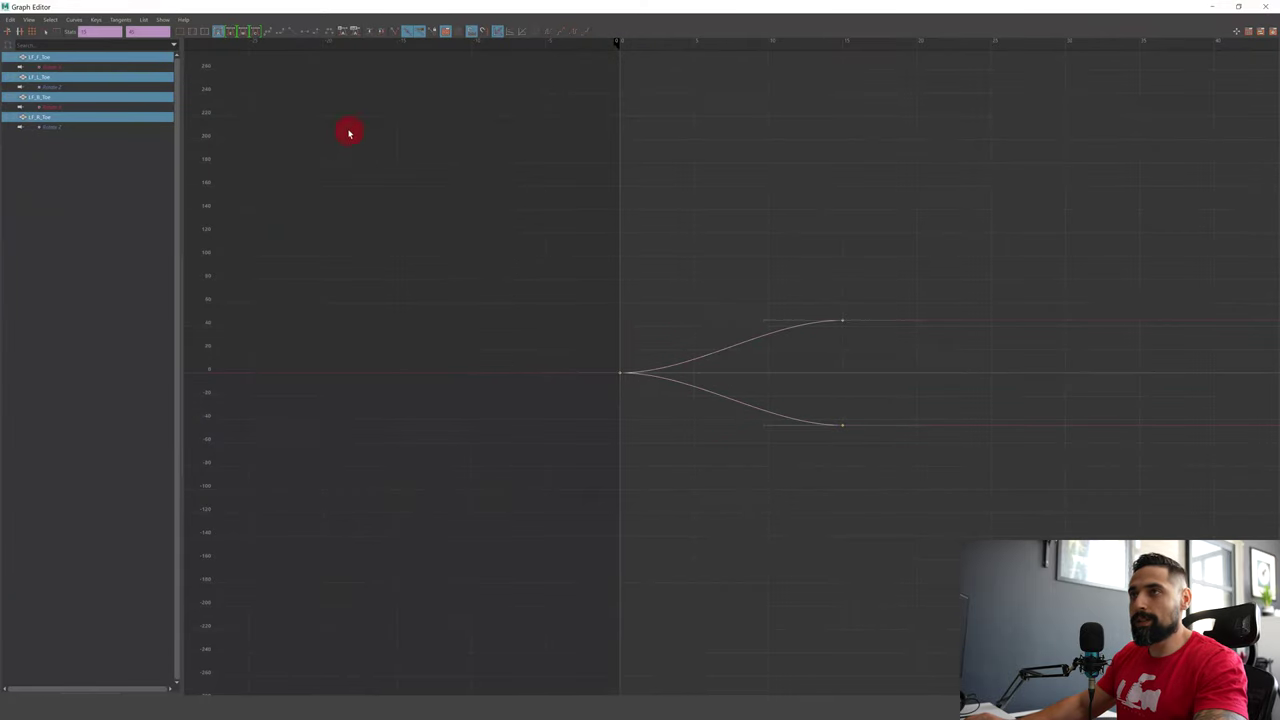
left_click(293, 33)
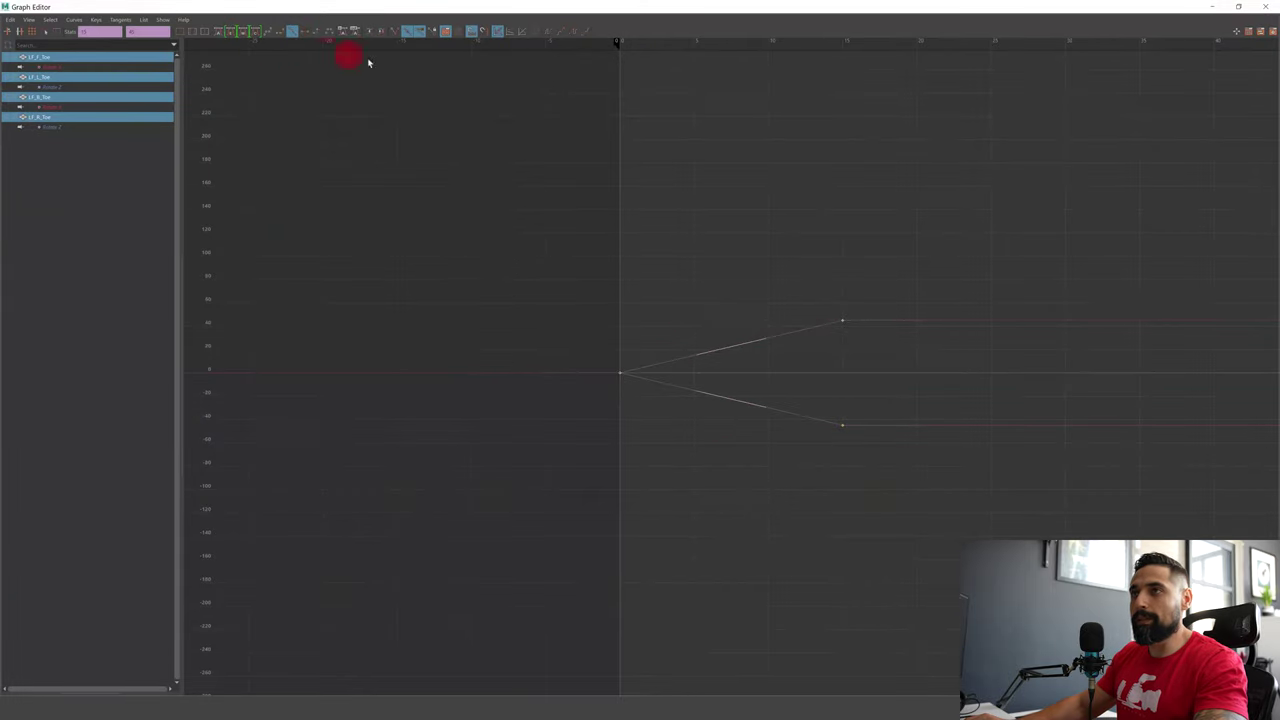
left_click(1265, 6)
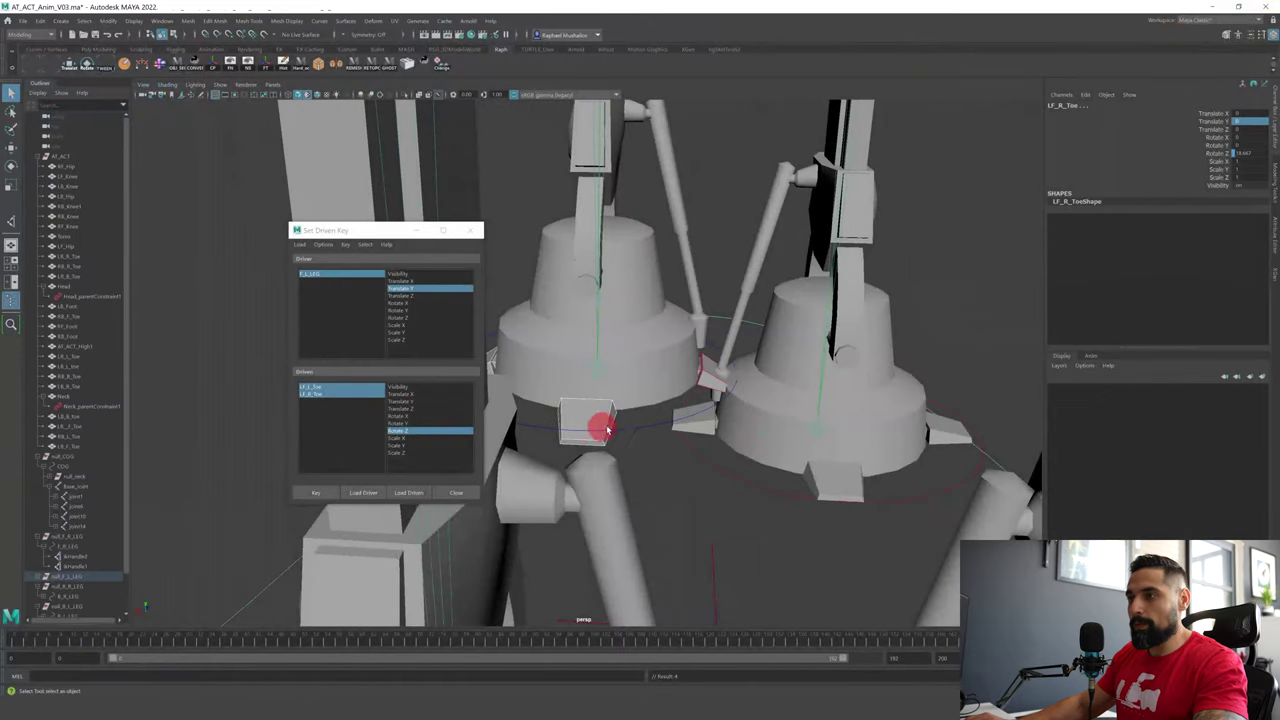
left_click(714, 409)
left_click_drag(871, 286, 792, 358, "alt")
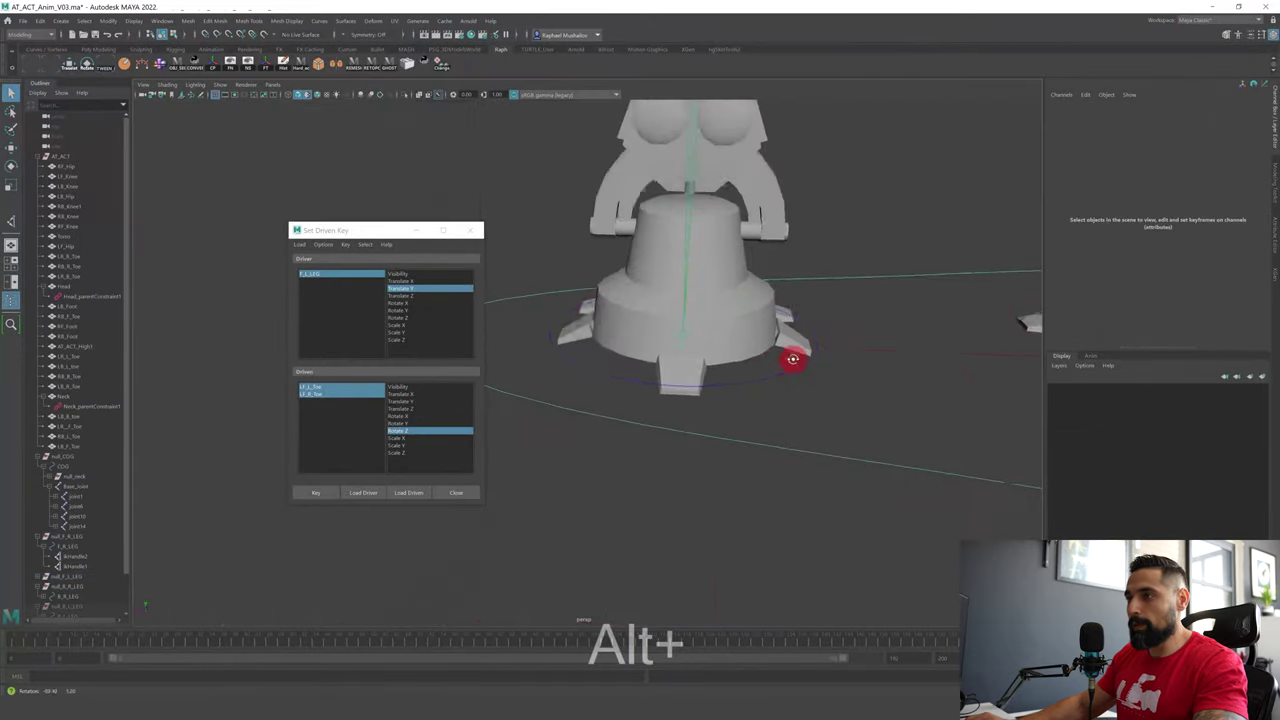
- Raise the front left foot control to check how the toes bend with the linear tangents
key("q")
left_click(766, 373)
key("w")
mouse_move(685, 243)
left_mouse_down()
mouse_move(680, 277)
mouse_move(689, 192)
mouse_move(674, 289)
mouse_move(686, 209)
mouse_move(686, 220)
left_mouse_up()
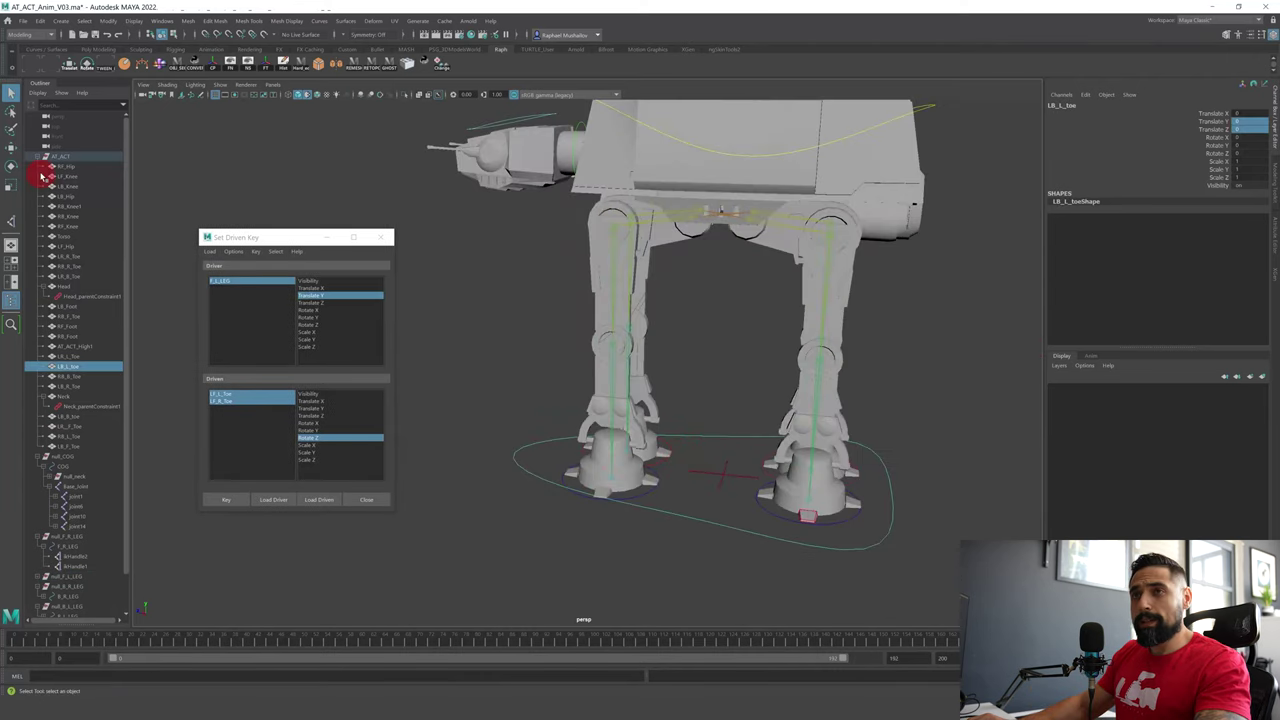
- Collapse the expanded hierarchies in the Outliner down to their top-level groups and clear the selection
left_click(43, 287)
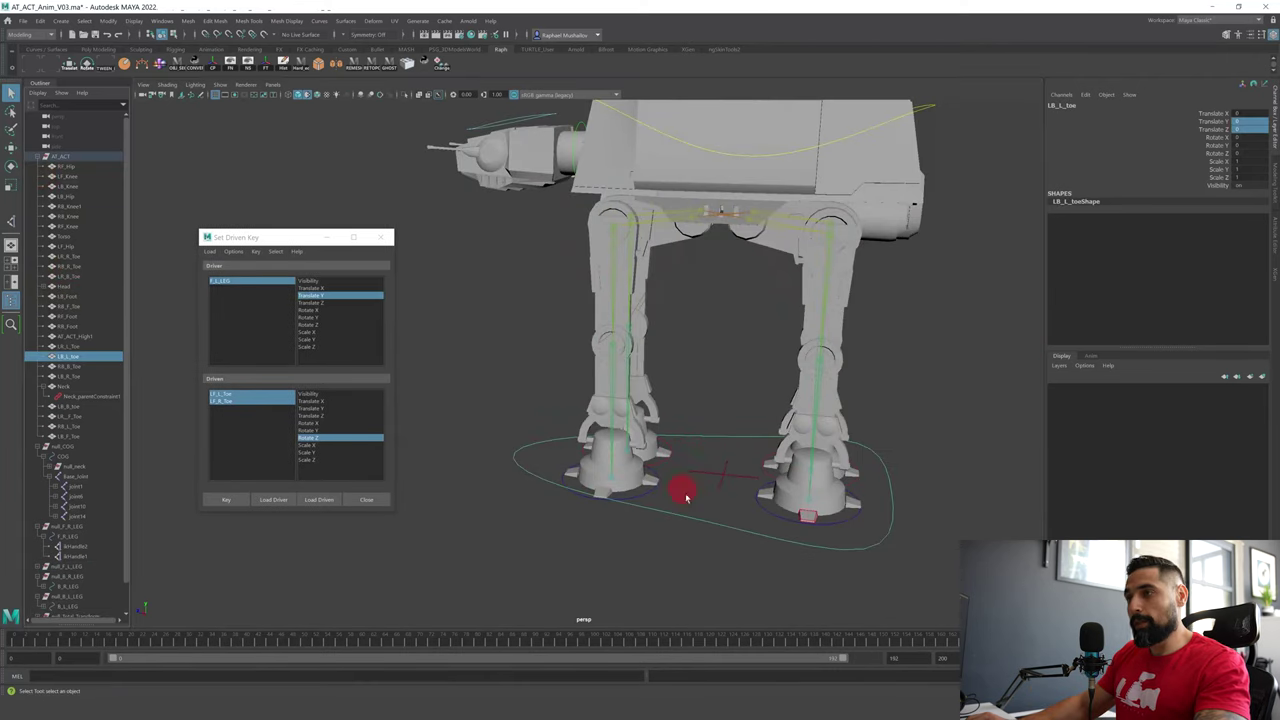
left_click_drag(686, 495, 700, 551)
key("w")
key("ctrl+z")
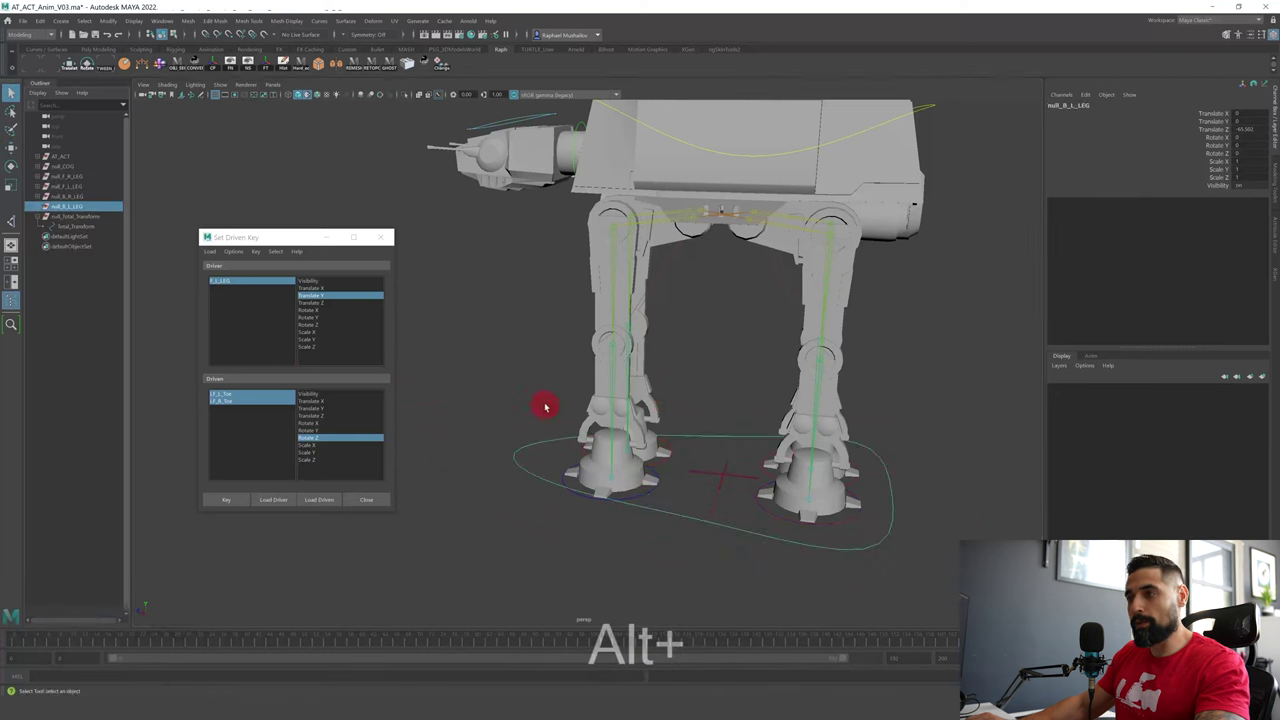
left_click_drag(543, 406, 577, 437, "alt")
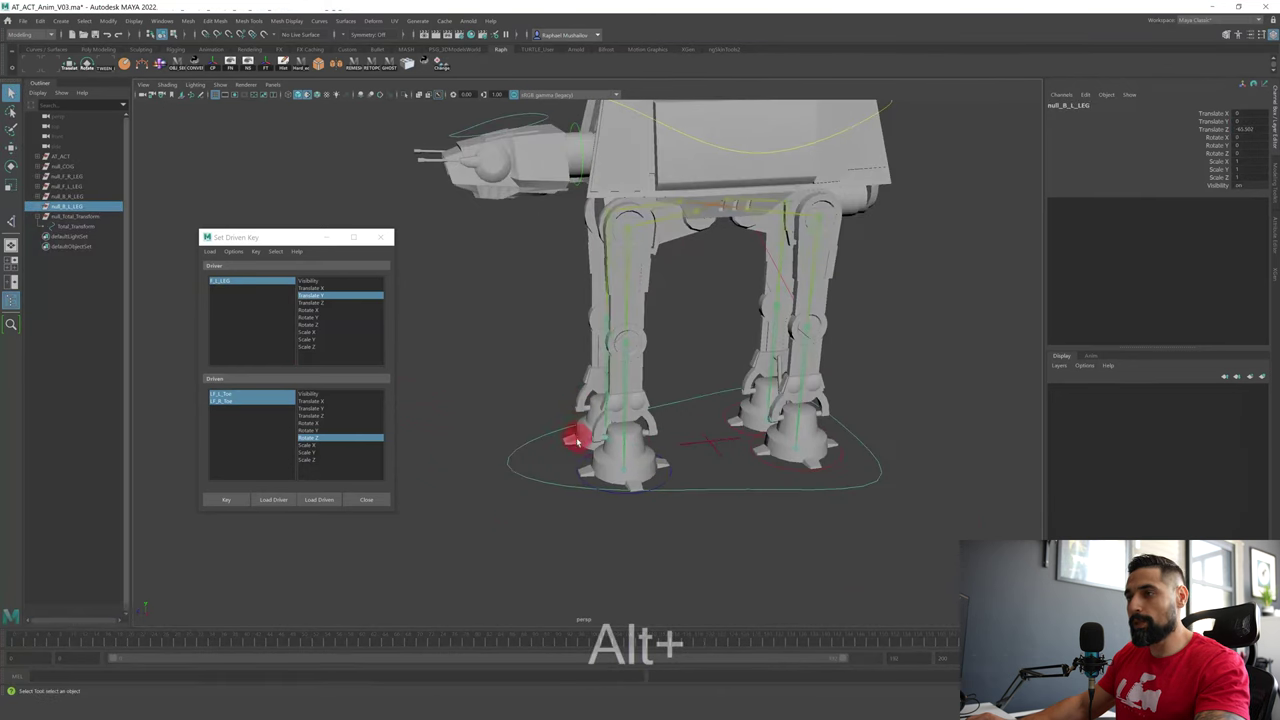
left_click(546, 427)
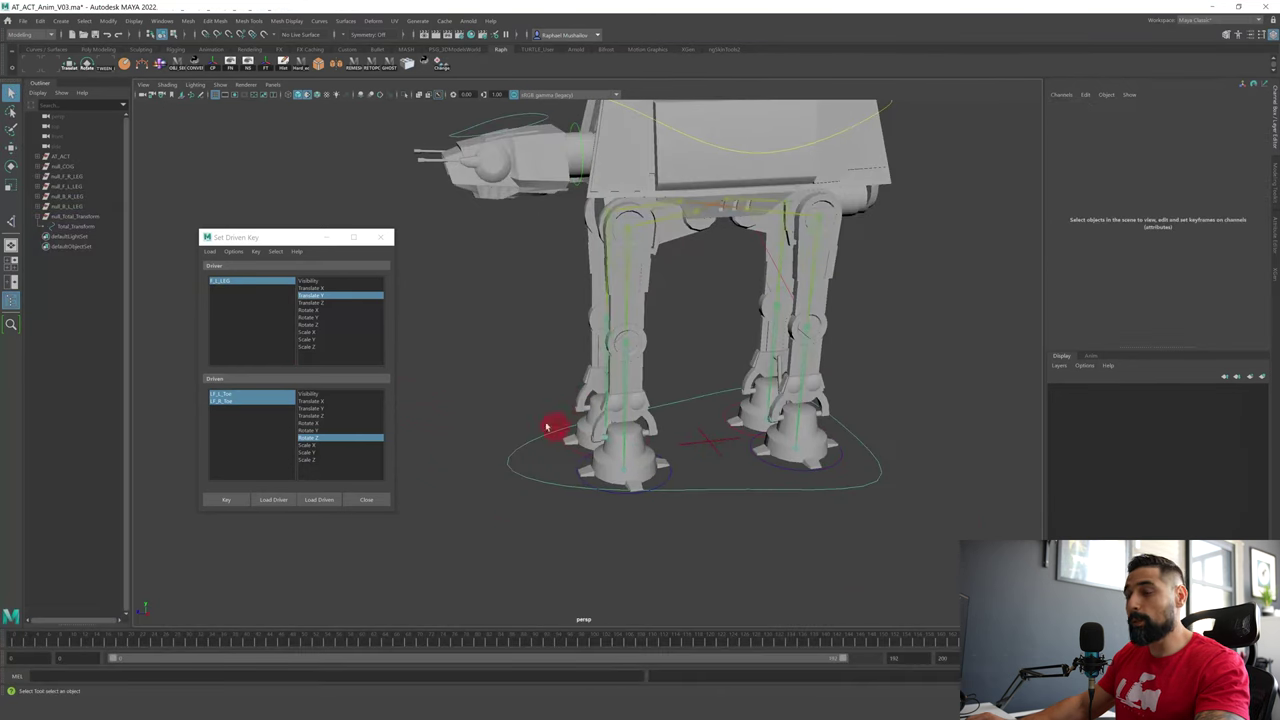
- Parent null_B_L_LEG, null_B_R_LEG, null_F_L_LEG and null_F_R_LEG under the Total_Transform control
left_click(100, 207)
left_click(98, 197, "ctrl")
left_click(97, 187, "ctrl")
left_click(96, 179, "ctrl")
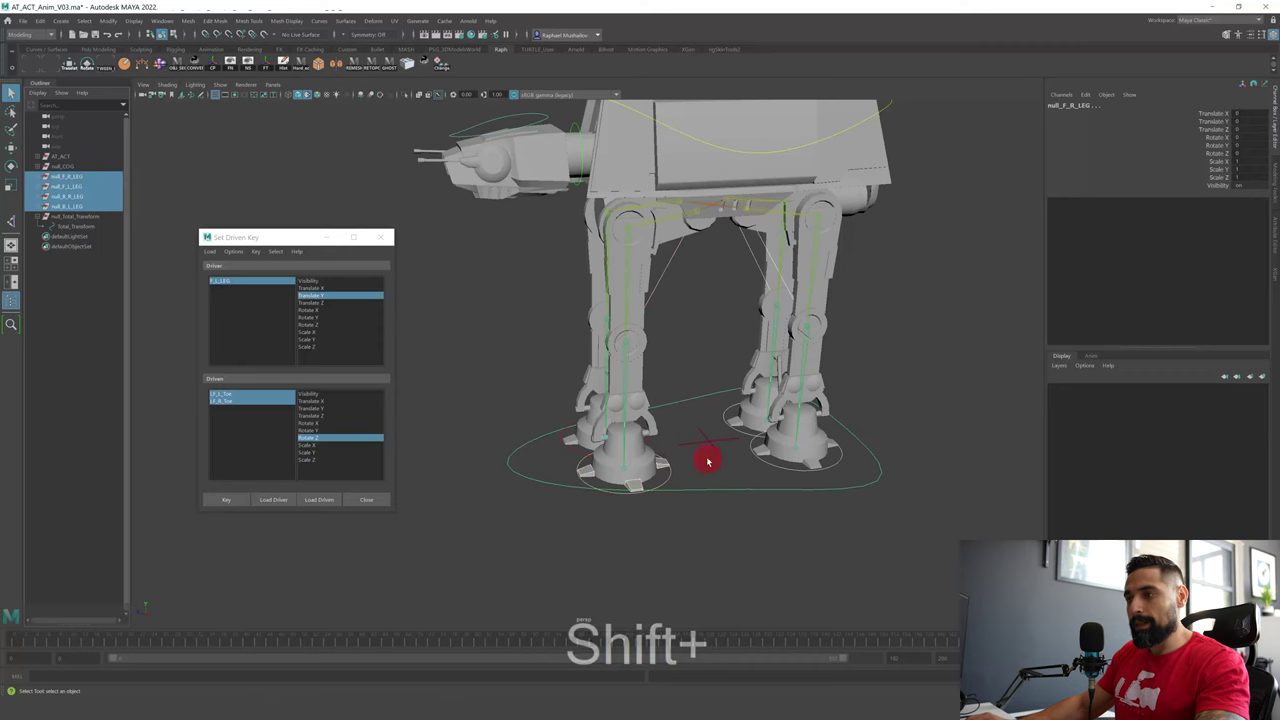
left_click(713, 489, "shift")
key("shift+p")
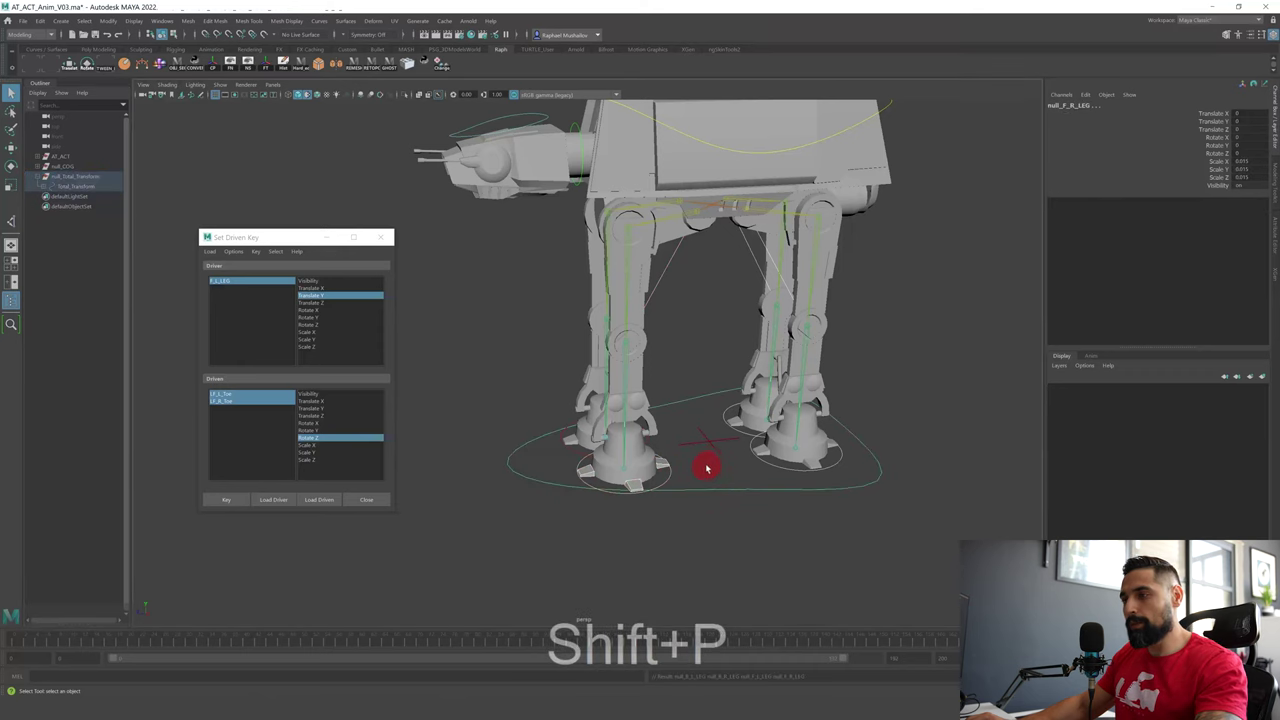
- Move the Total_Transform control to check that the leg controls follow it, and undo the move
left_click(714, 506)
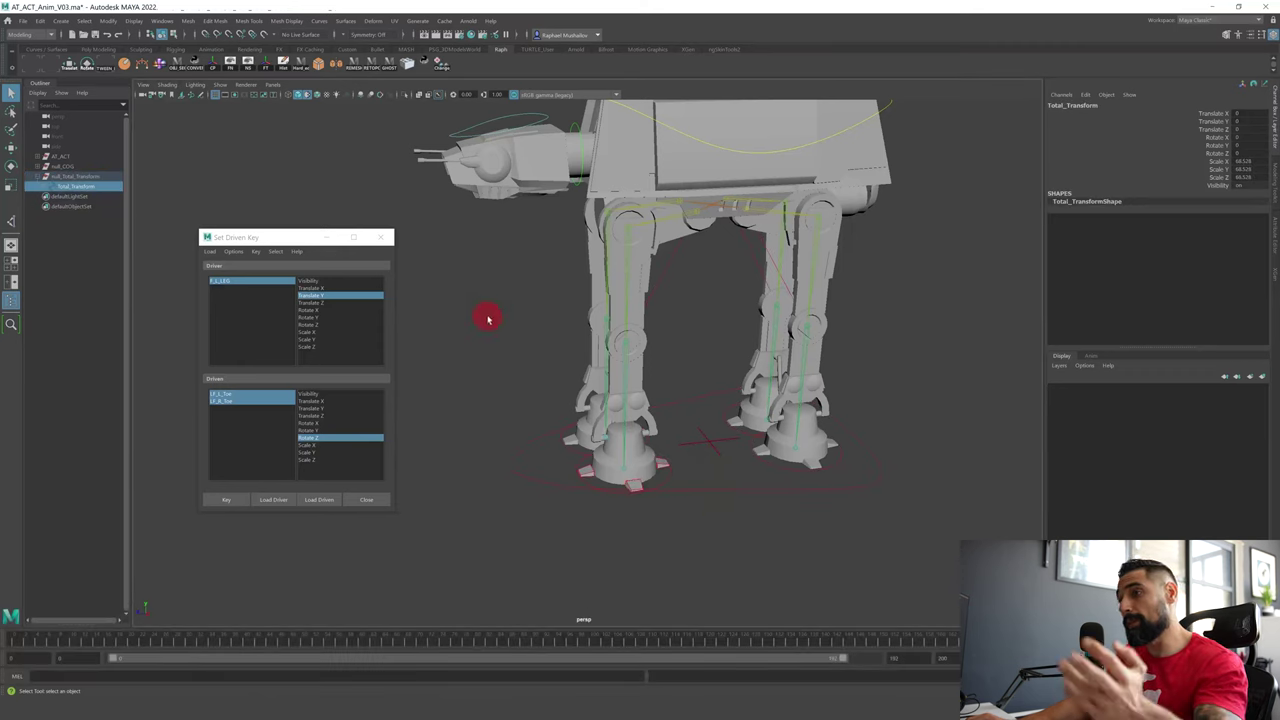
key("w")
left_click_drag(705, 440, 760, 431)
key("ctrl+z")
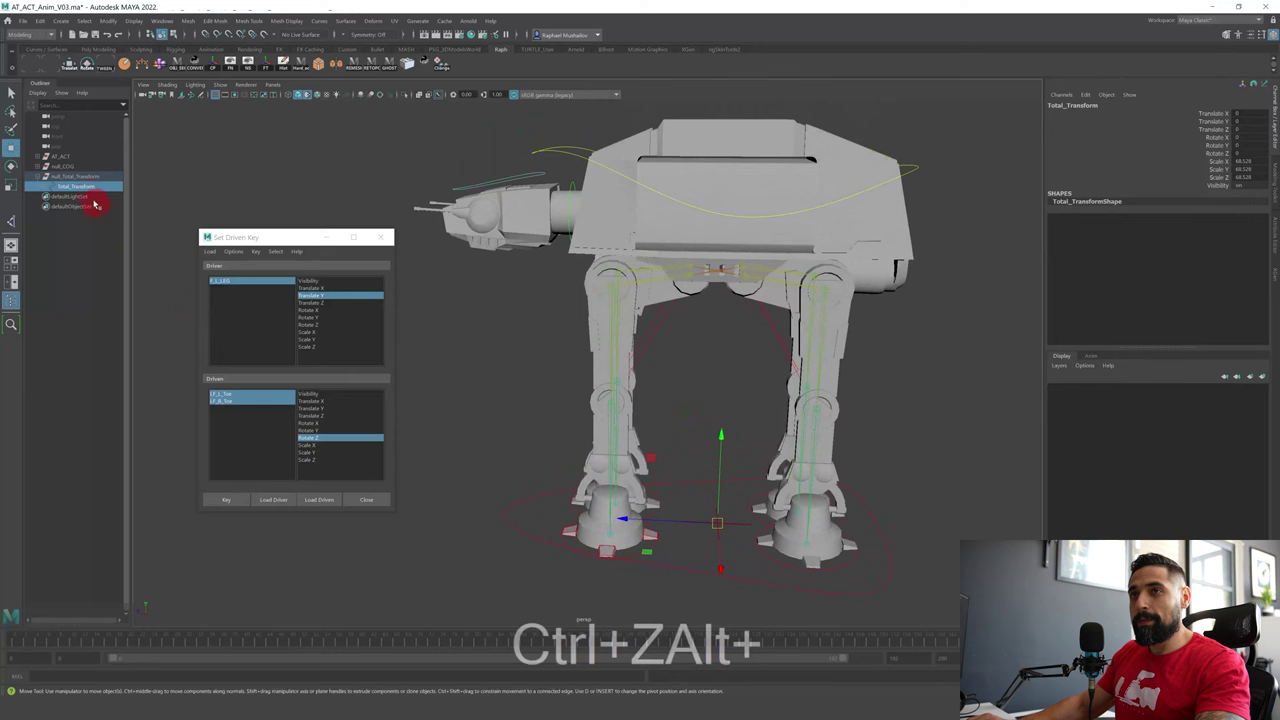
- Parent the null_COG group under the Total_Transform control
key("q")
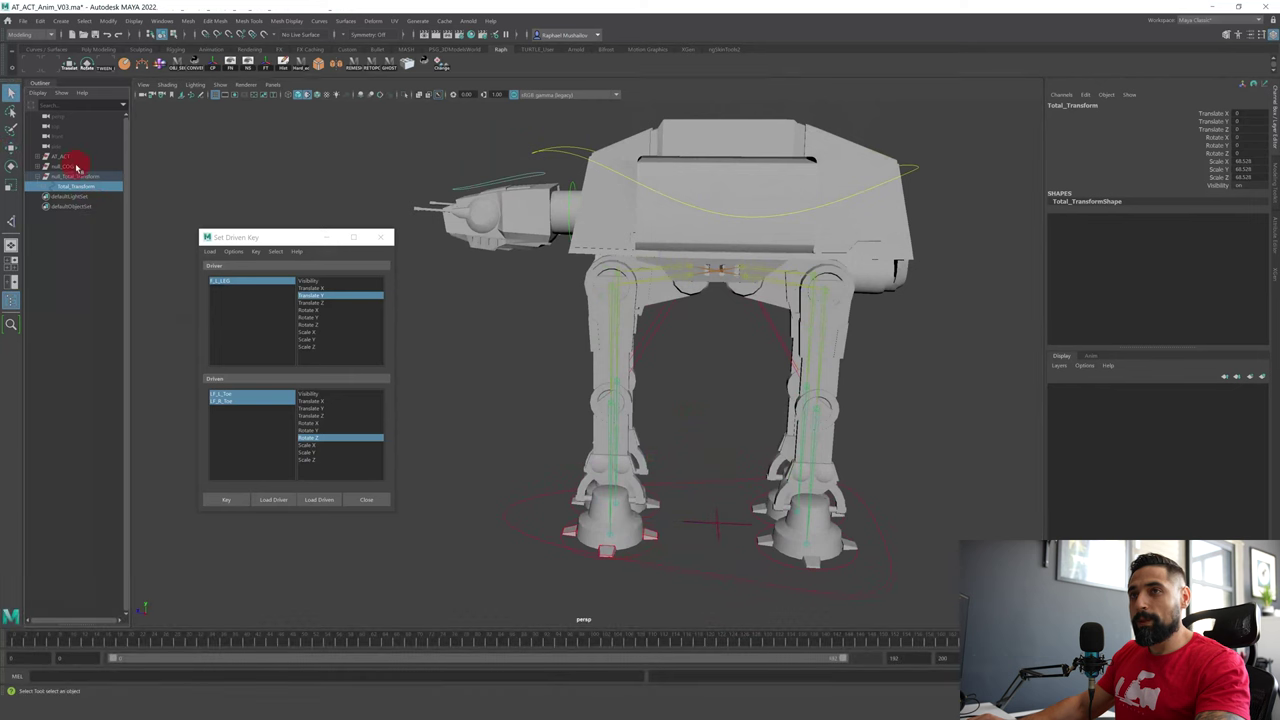
left_click(77, 167)
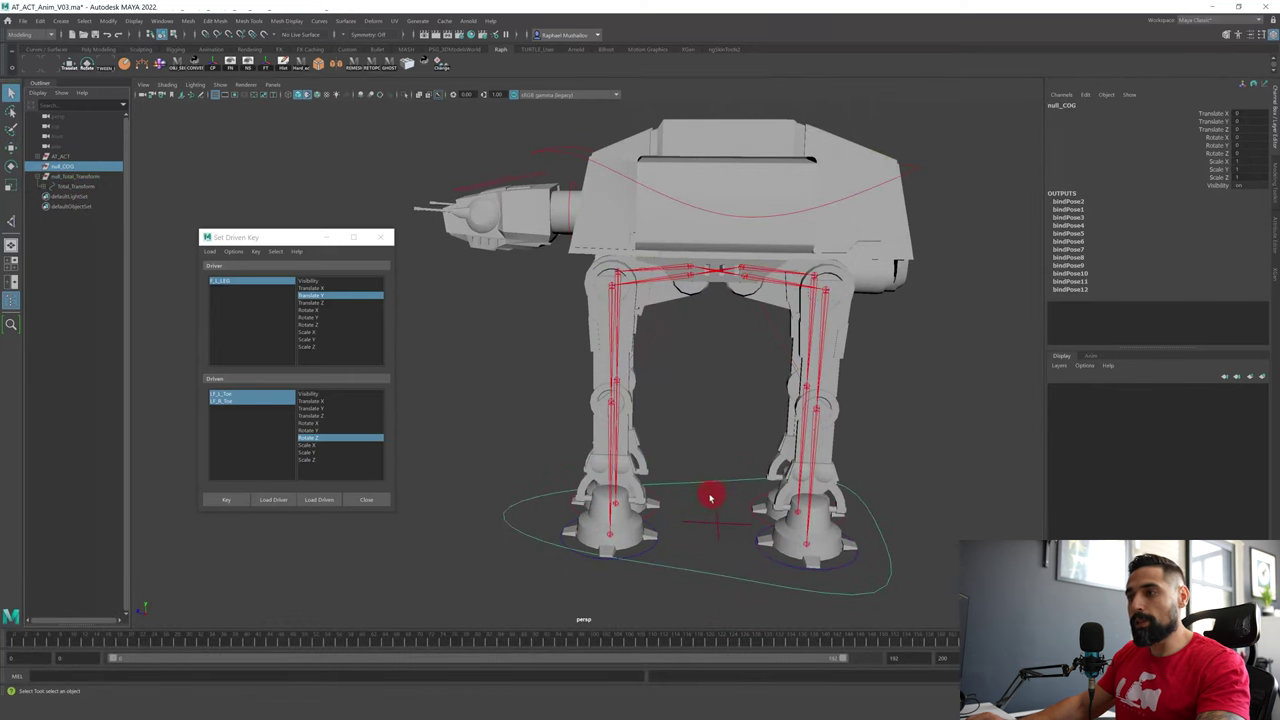
left_click(703, 575, "shift")
key("p")
- Raise the Total_Transform control to test whether the whole walker follows it
left_click(708, 576)
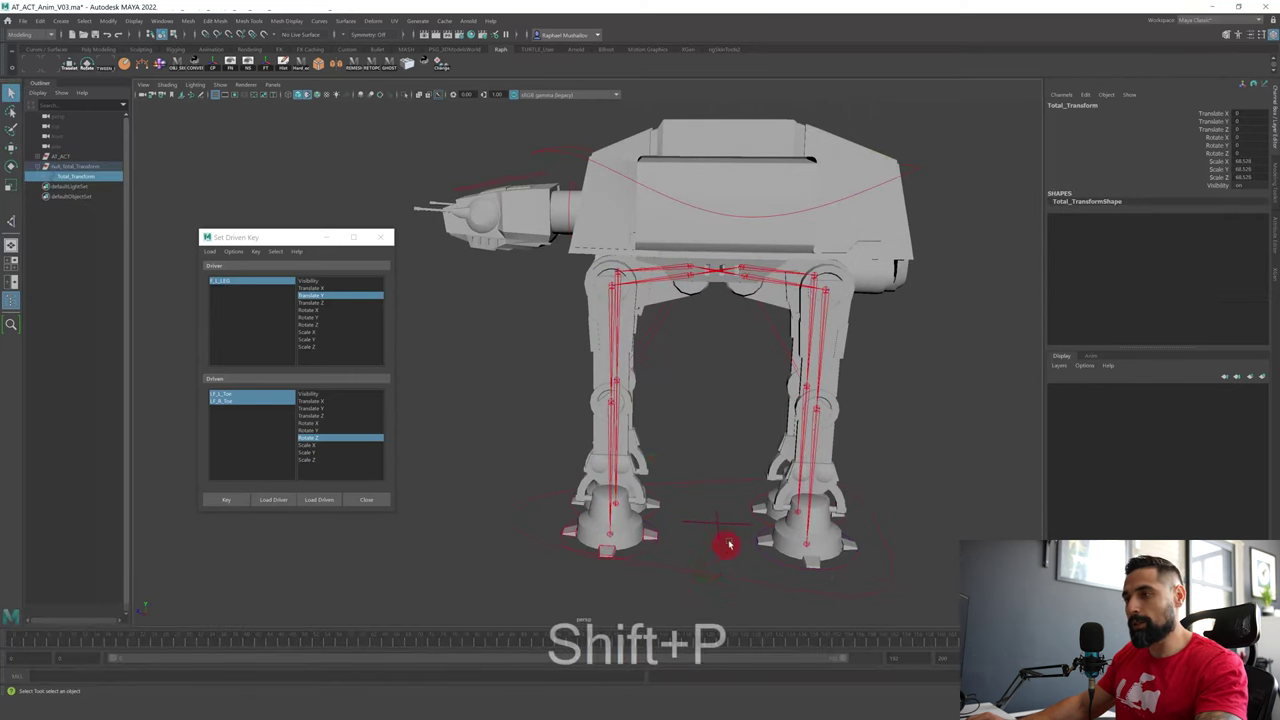
key("w")
left_click_drag(725, 540, 698, 433)
- Select and inspect the toe meshes beneath the raised feet from several angles, and undo the test changes
left_click_drag(790, 573, 715, 563, "alt")
left_click(555, 519)
left_click_drag(673, 466, 690, 474, "alt")
left_click(735, 476)
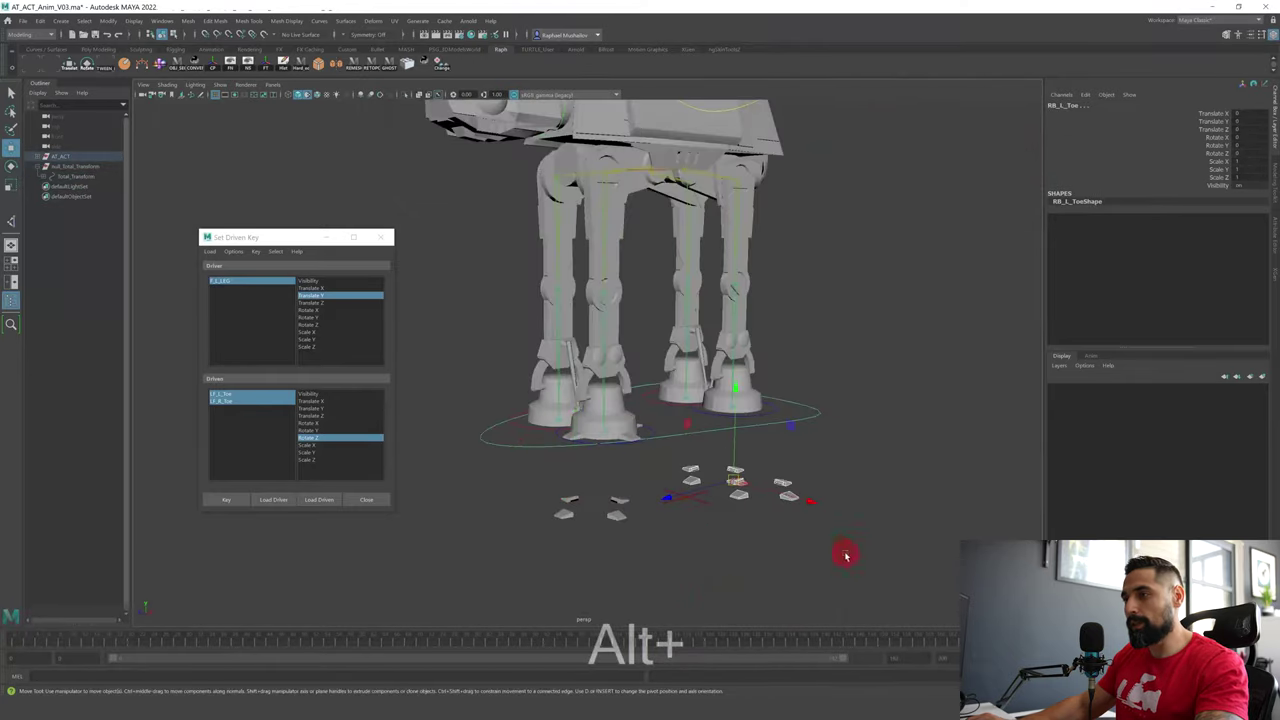
left_click_drag(846, 554, 774, 486, "alt")
left_click(669, 500)
key("ctrl+z")
key("ctrl+z")
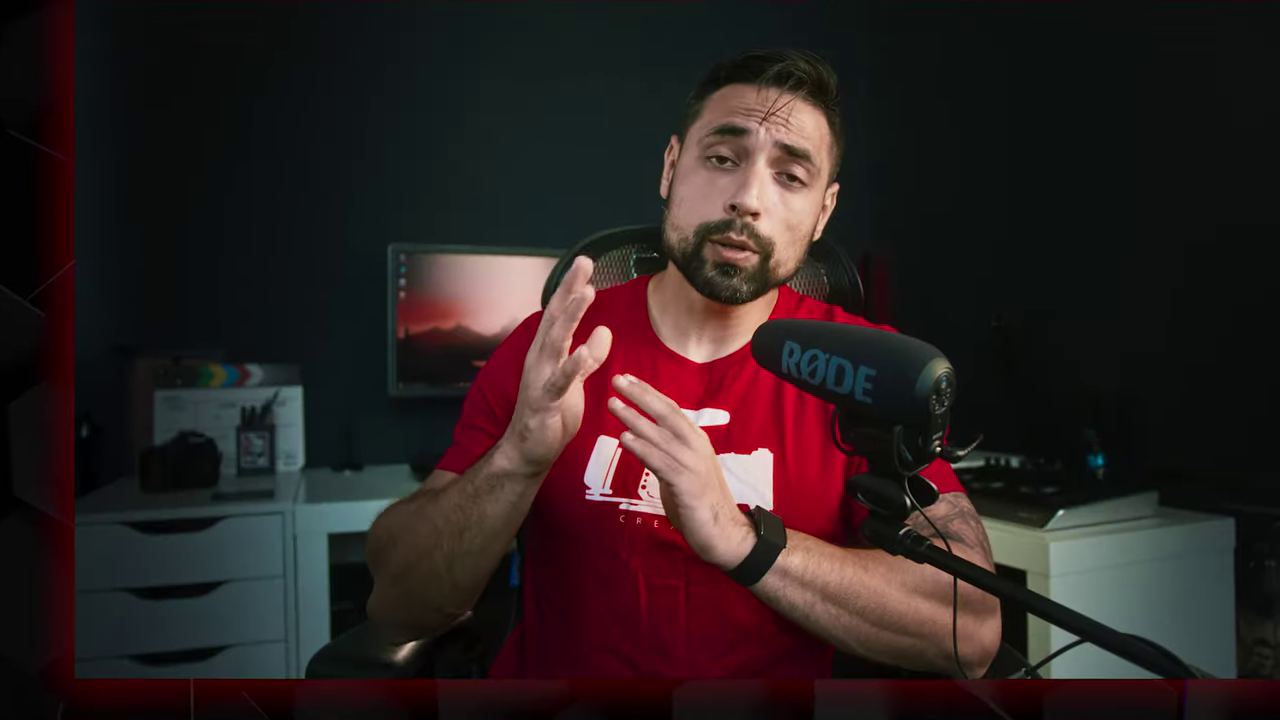